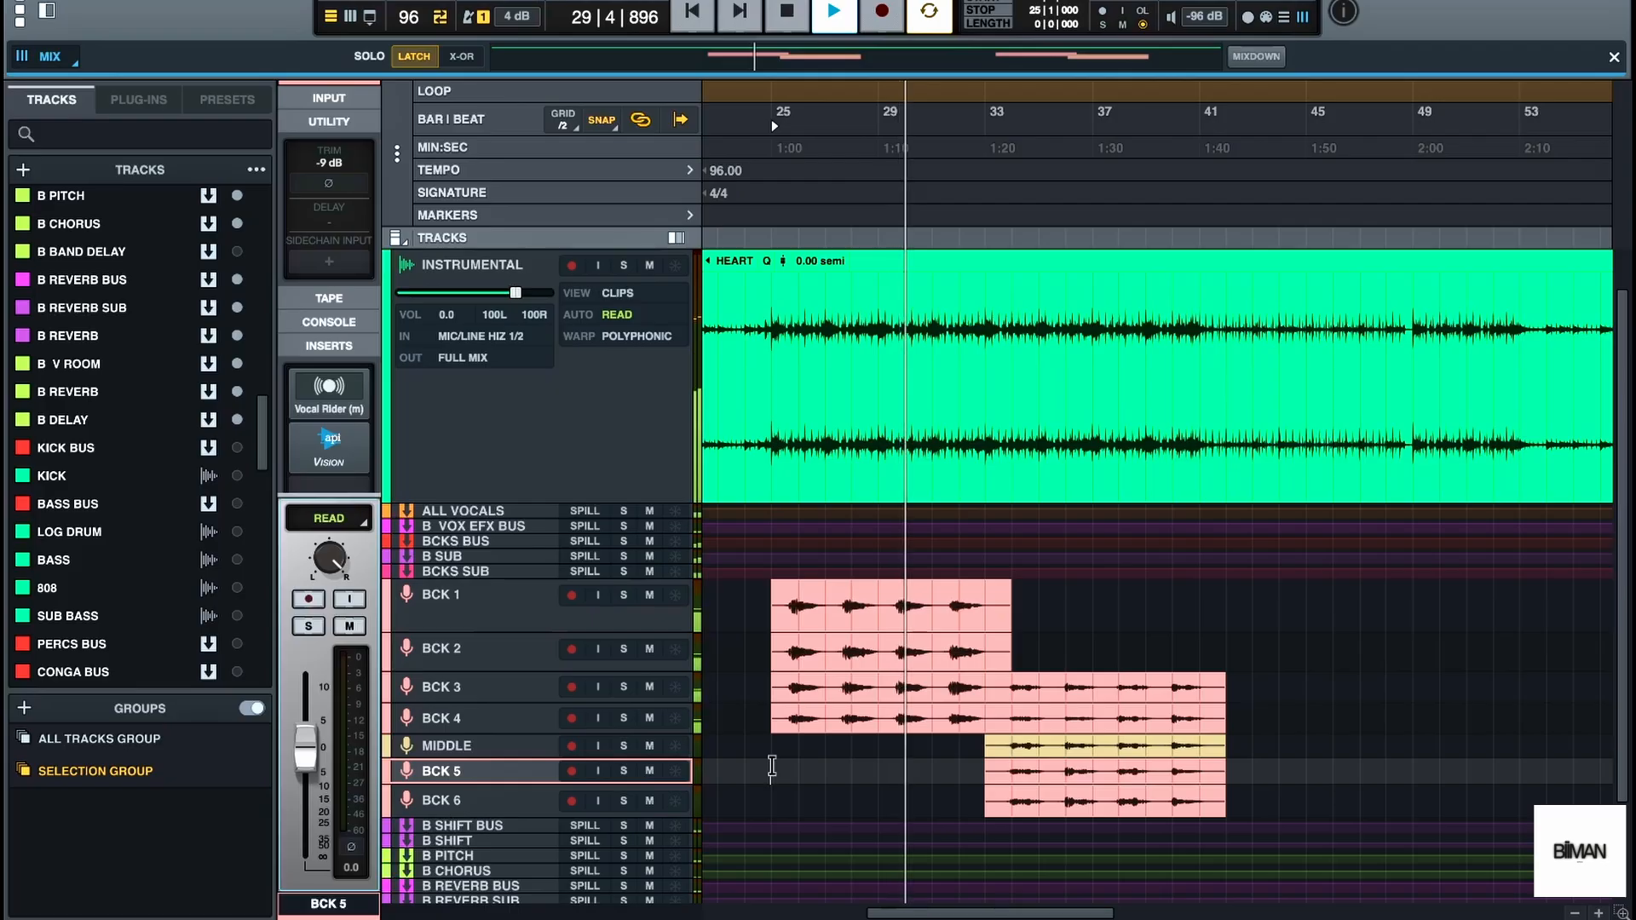
Examine the backing-vocal clips on the timeline and their channels in the mixer
{"action": "mouse_move", "coordinate": [869, 918]}
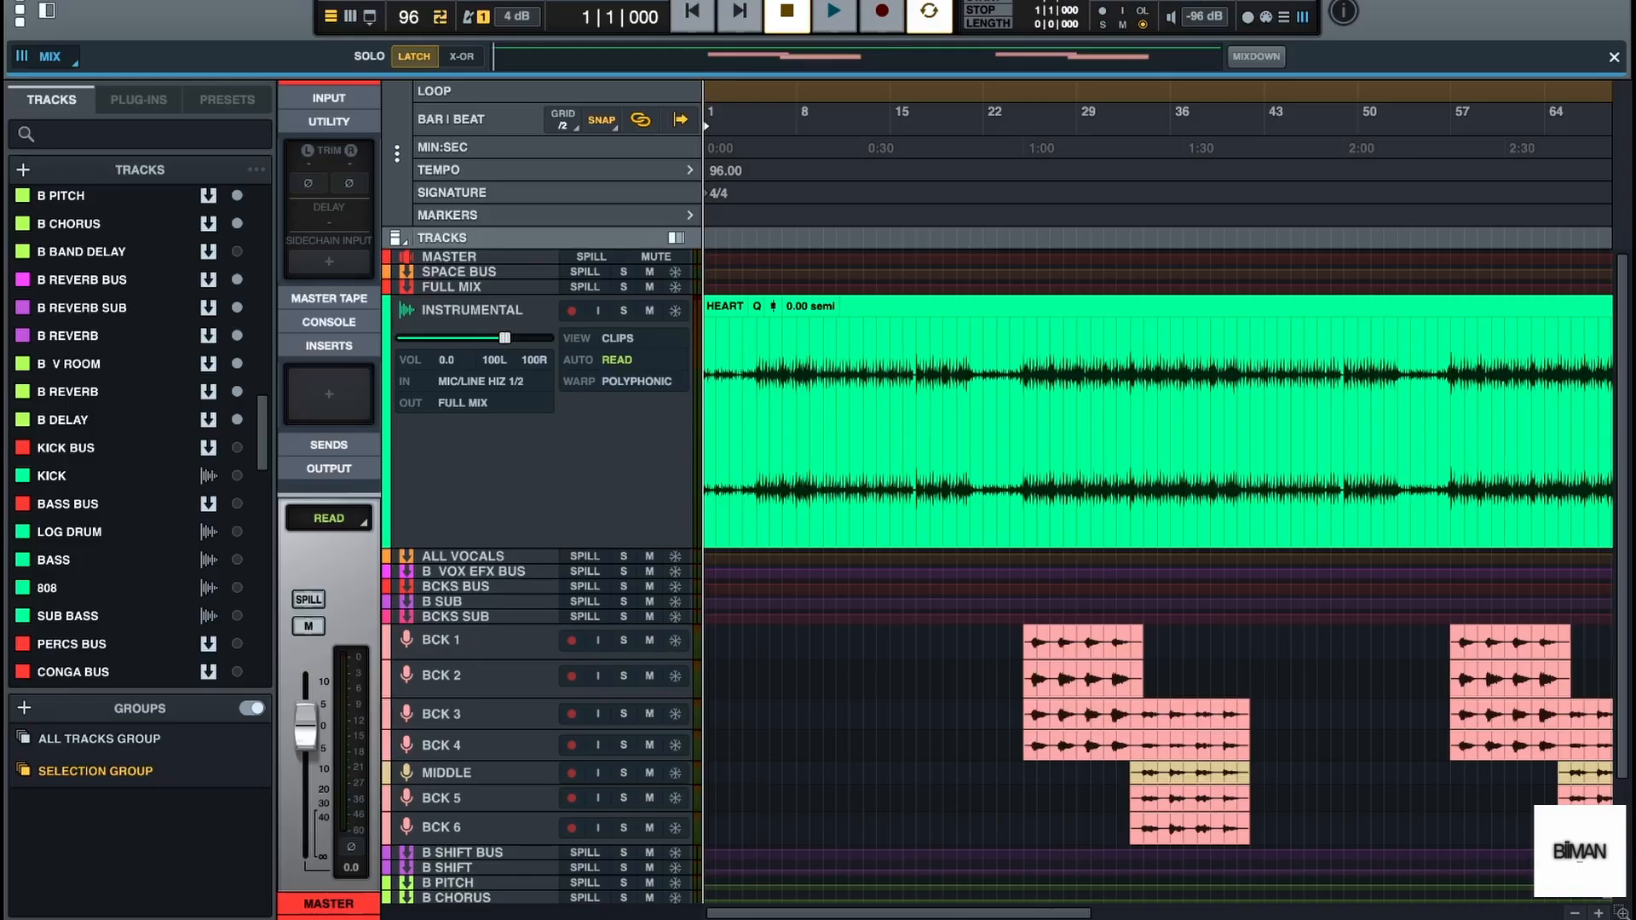
{"action": "left_click", "coordinate": [1602, 912]}
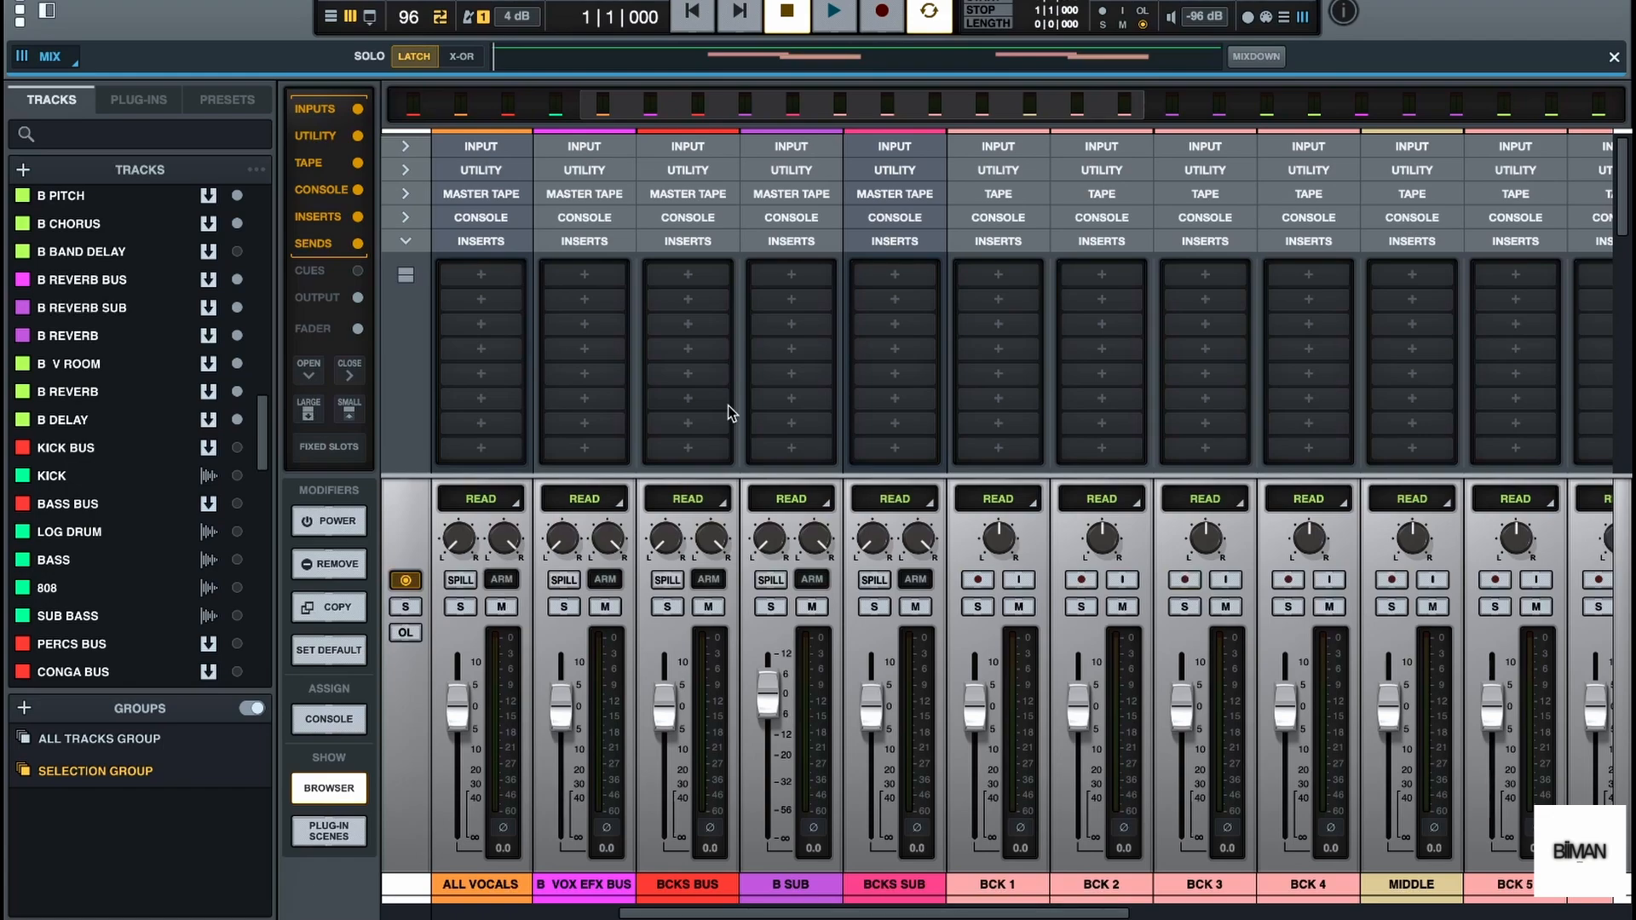
{"action": "left_click", "coordinate": [331, 17]}
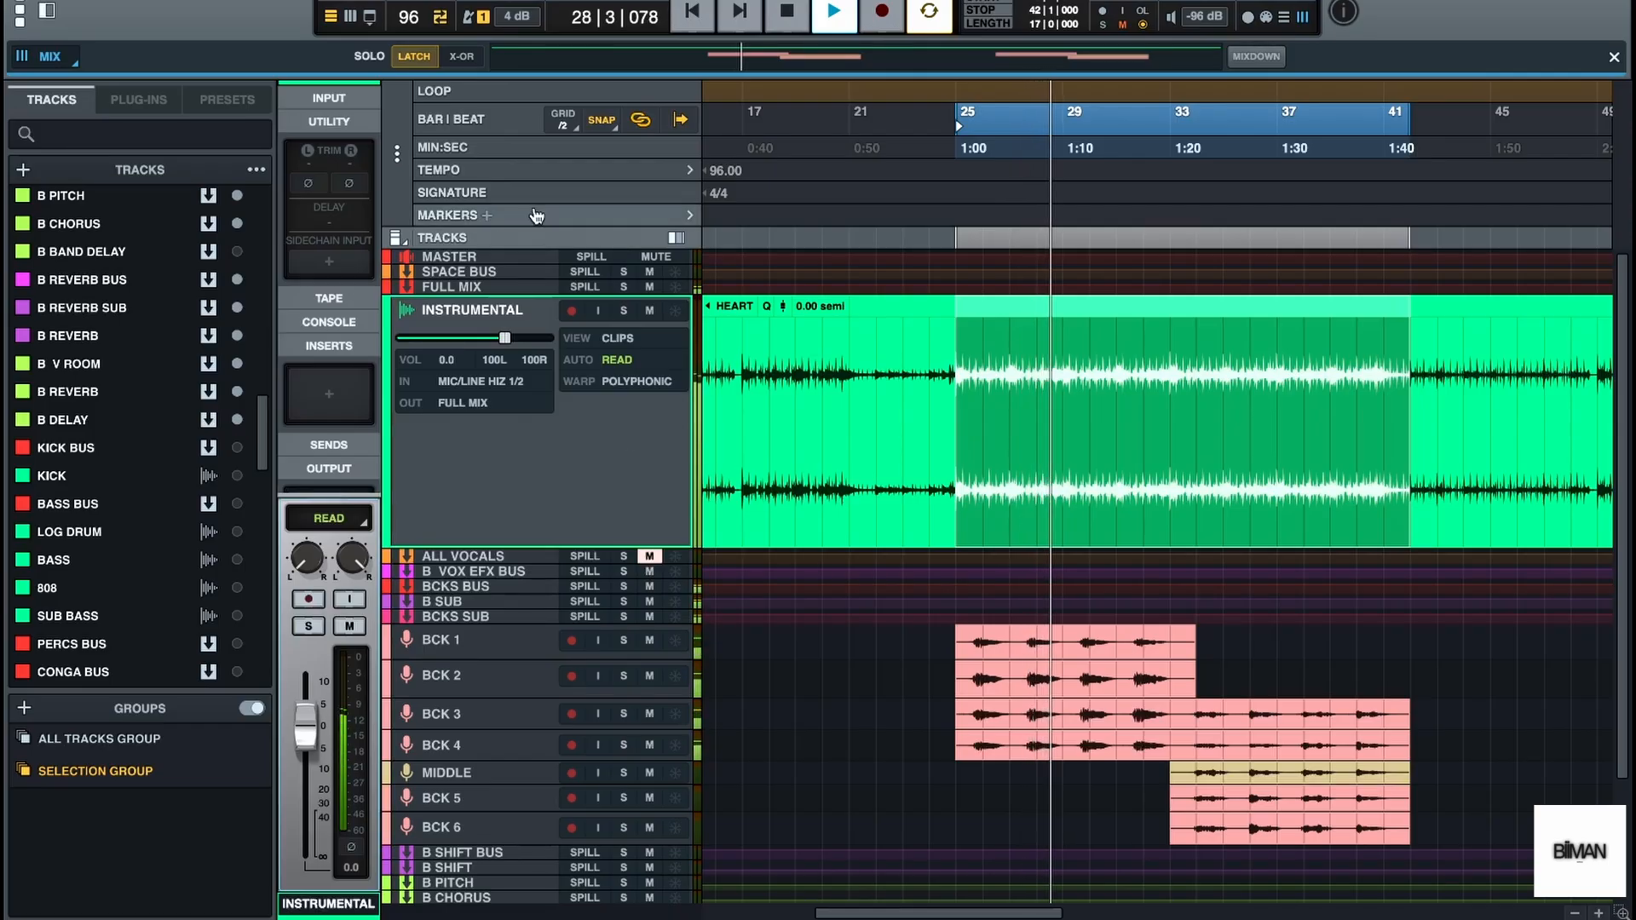
Bring up the mixer and lower the ALL VOCALS fader to about -9.0 dB during playback
{"action": "left_click", "coordinate": [350, 16]}
{"action": "key", "text": "space"}
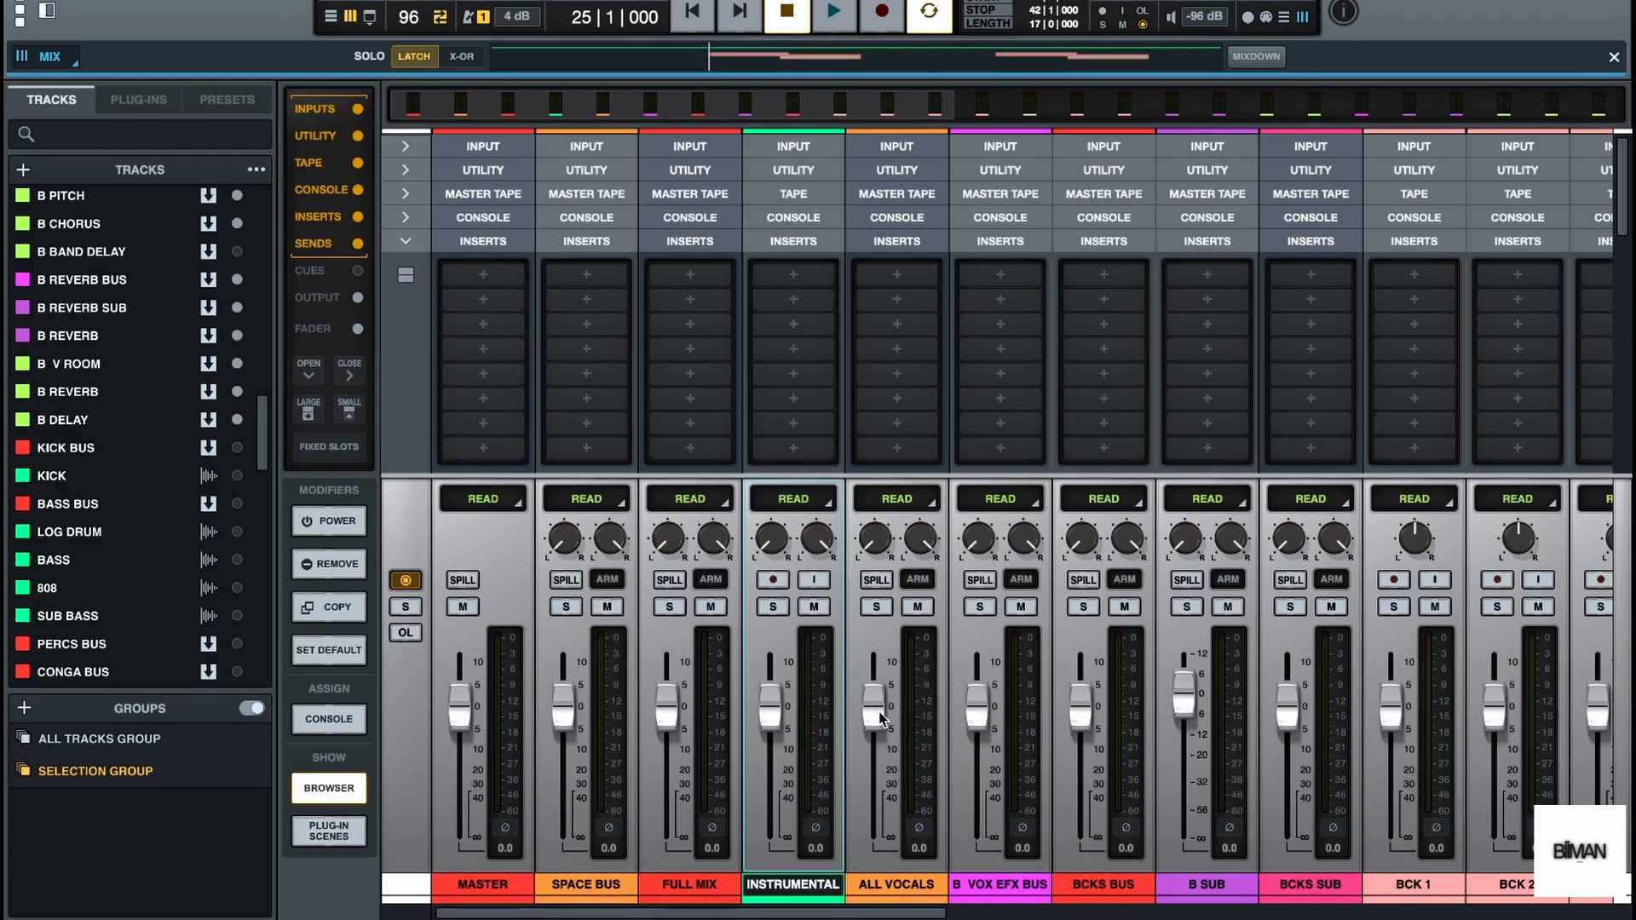
{"action": "key", "text": "space"}
{"action": "left_click_drag", "start_coordinate": [881, 718], "coordinate": [878, 754]}
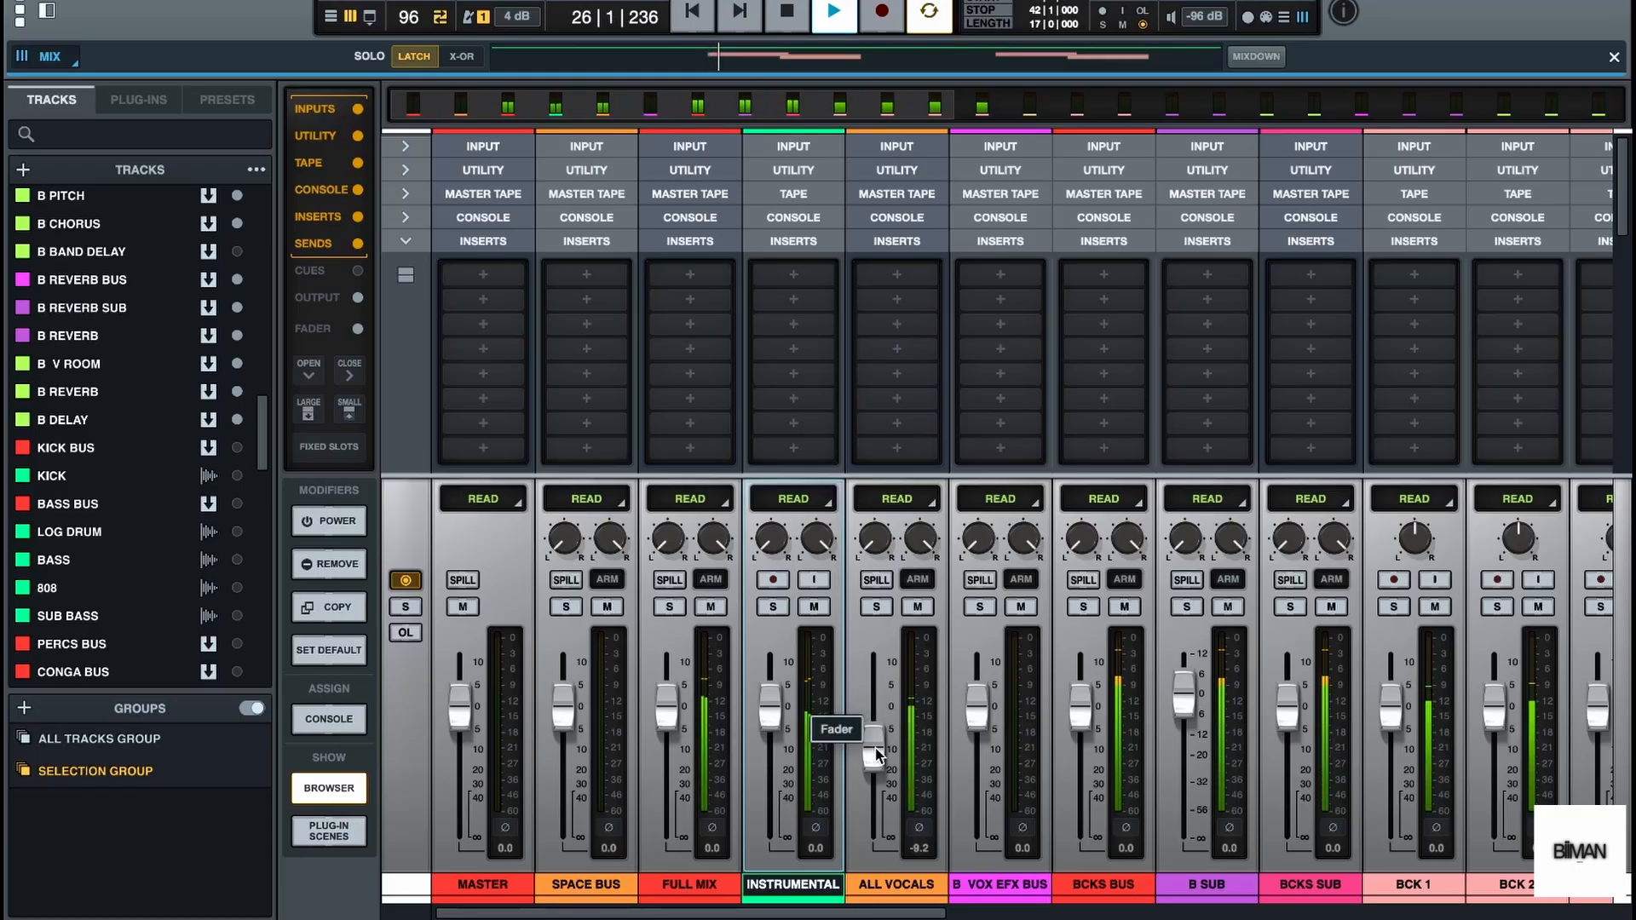
{"action": "mouse_move", "coordinate": [878, 754]}
{"action": "left_mouse_down"}
{"action": "mouse_move", "coordinate": [878, 772]}
{"action": "mouse_move", "coordinate": [878, 754]}
{"action": "left_mouse_up"}
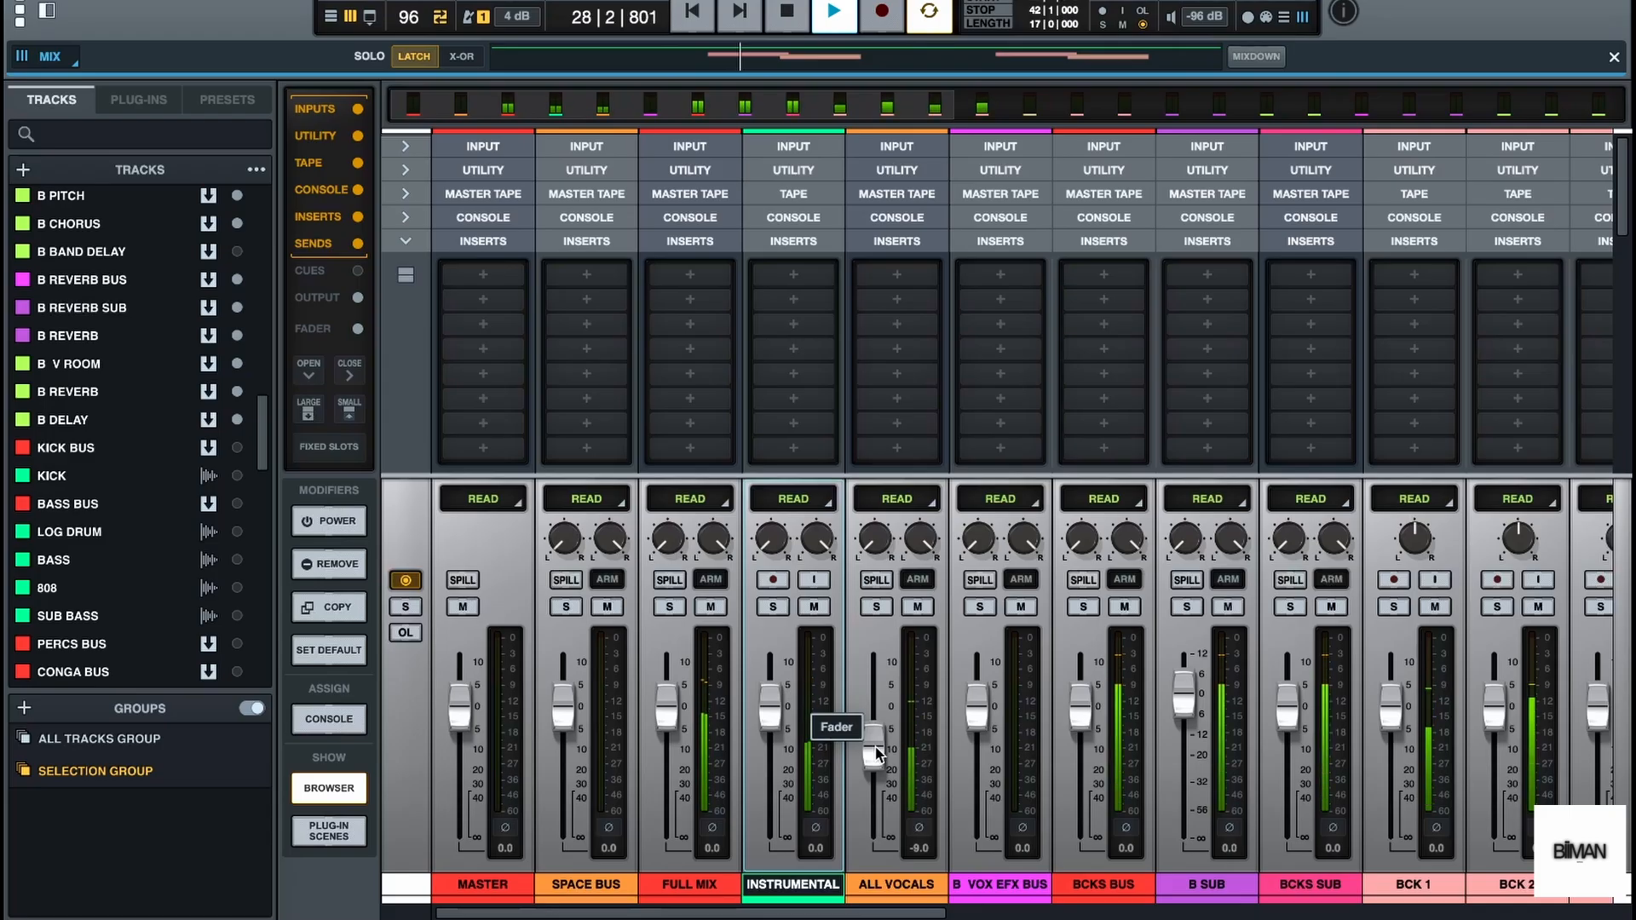
Play the looped section and examine the levels of the vocal buses and backing-vocal channels in the mixer
{"action": "key", "text": "F3"}
{"action": "key", "text": "space"}
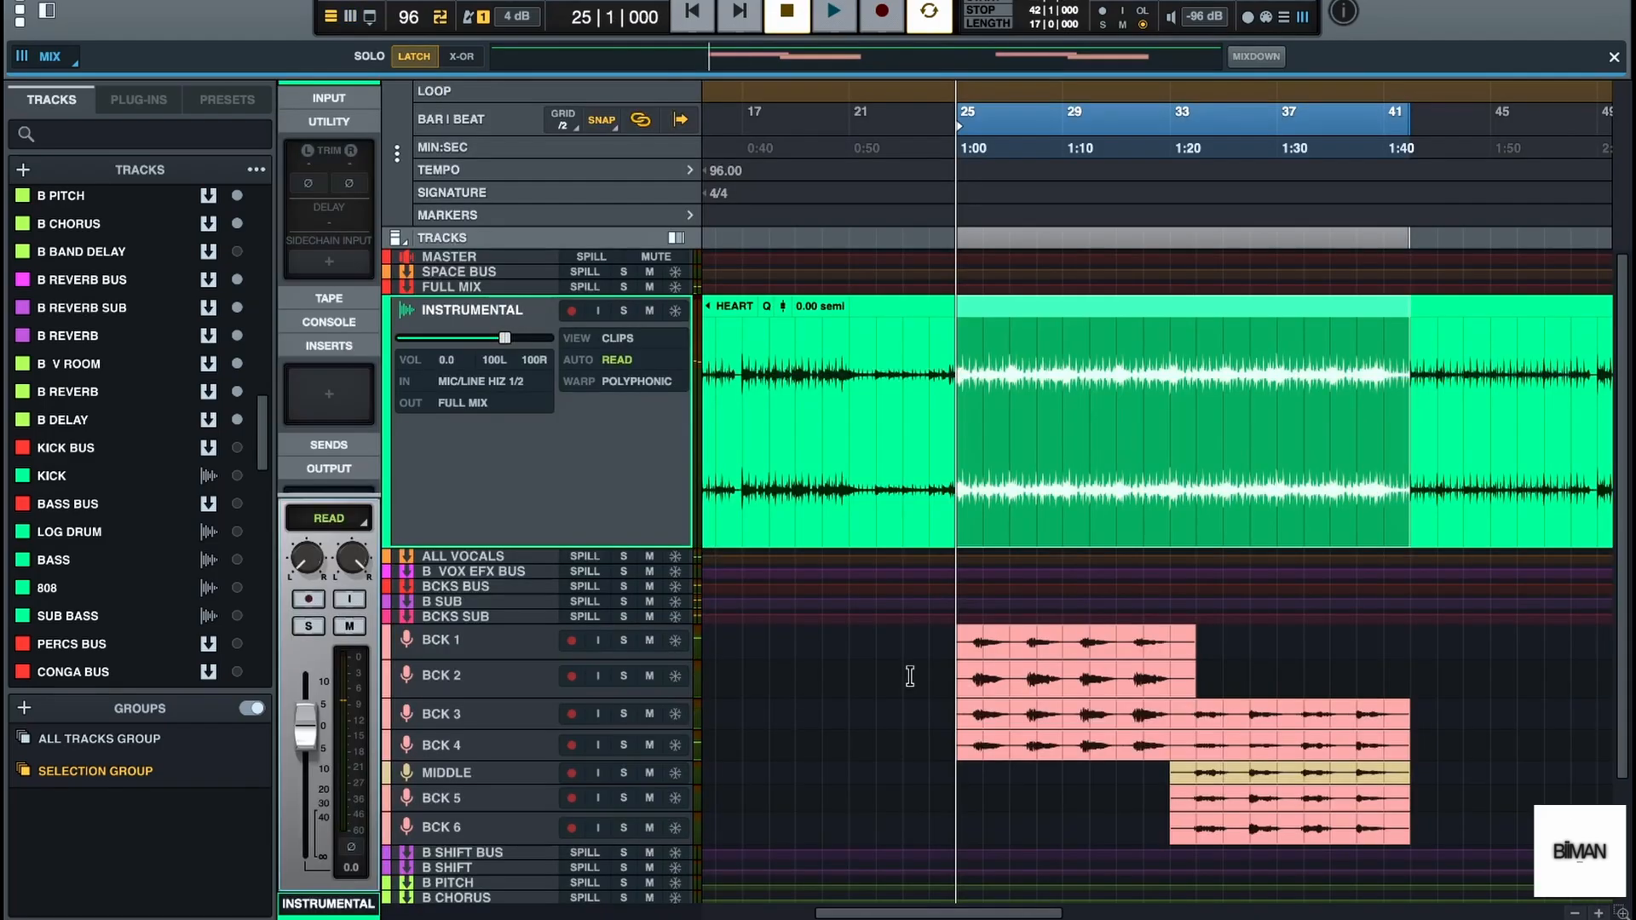
{"action": "key", "text": "F3"}
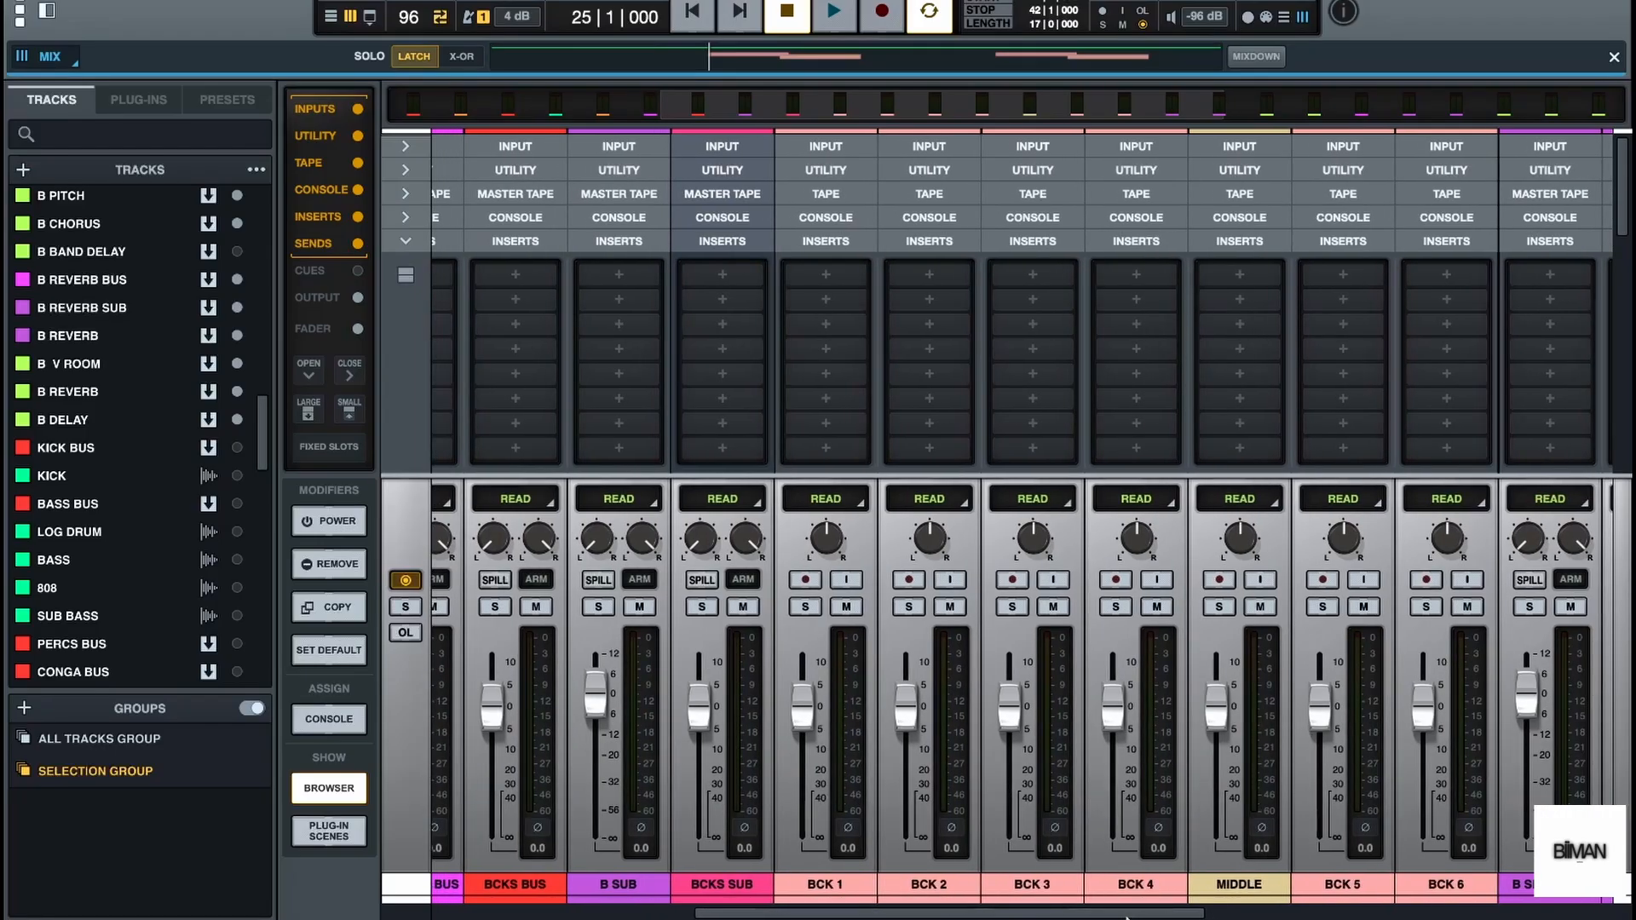
{"action": "left_click_drag", "start_coordinate": [1126, 919], "coordinate": [1122, 918]}
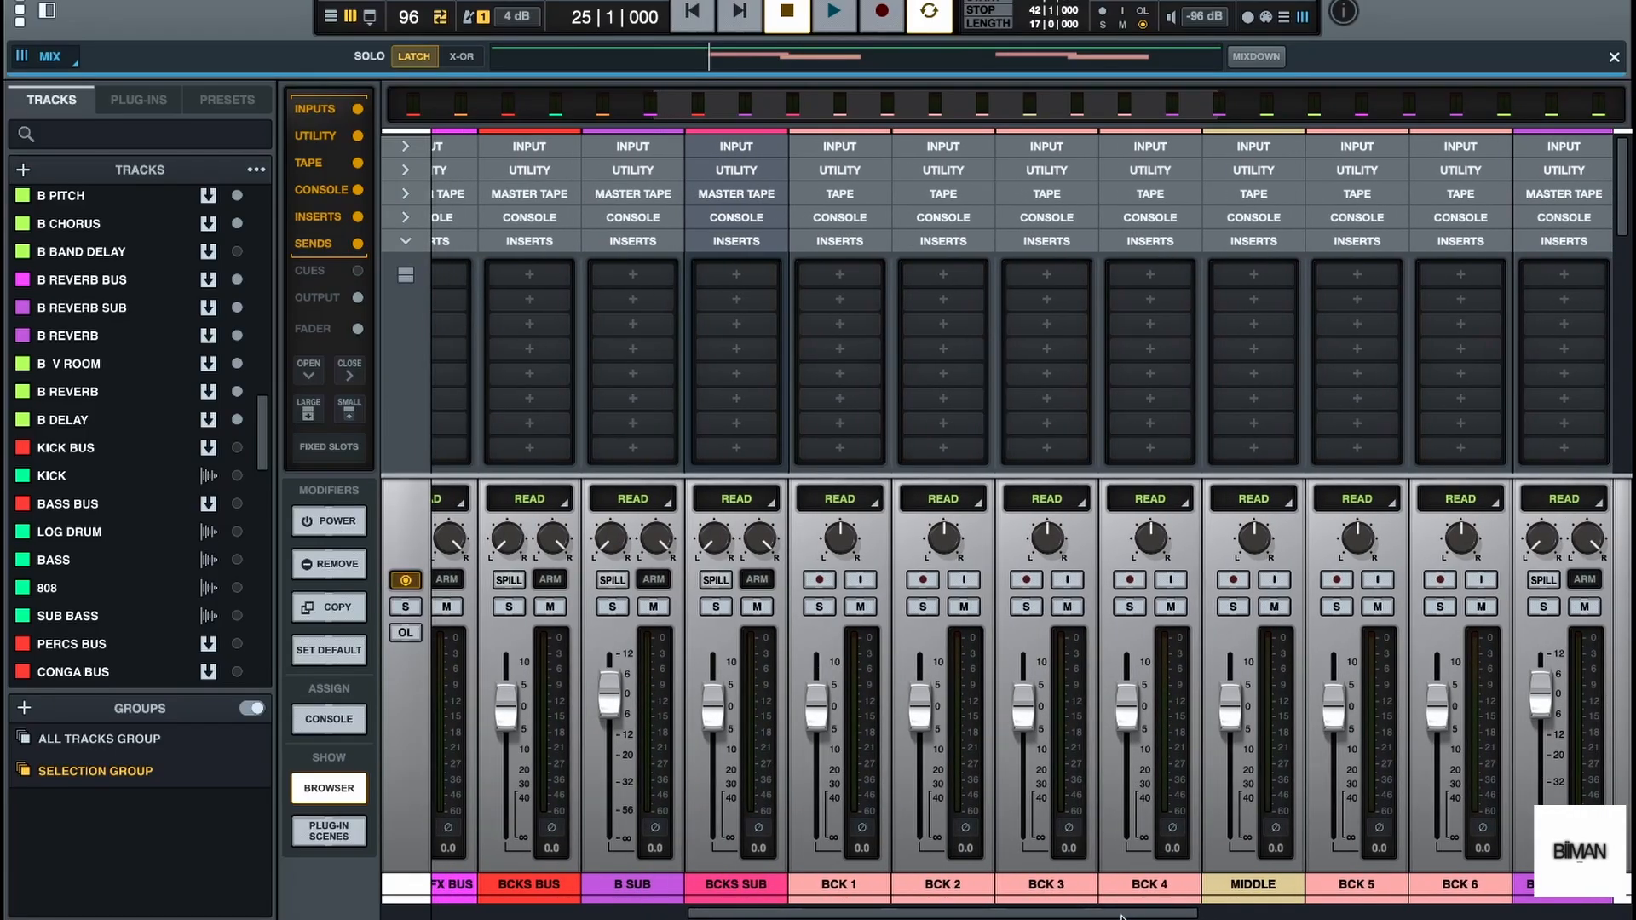
{"action": "left_click_drag", "start_coordinate": [1123, 918], "coordinate": [1074, 918]}
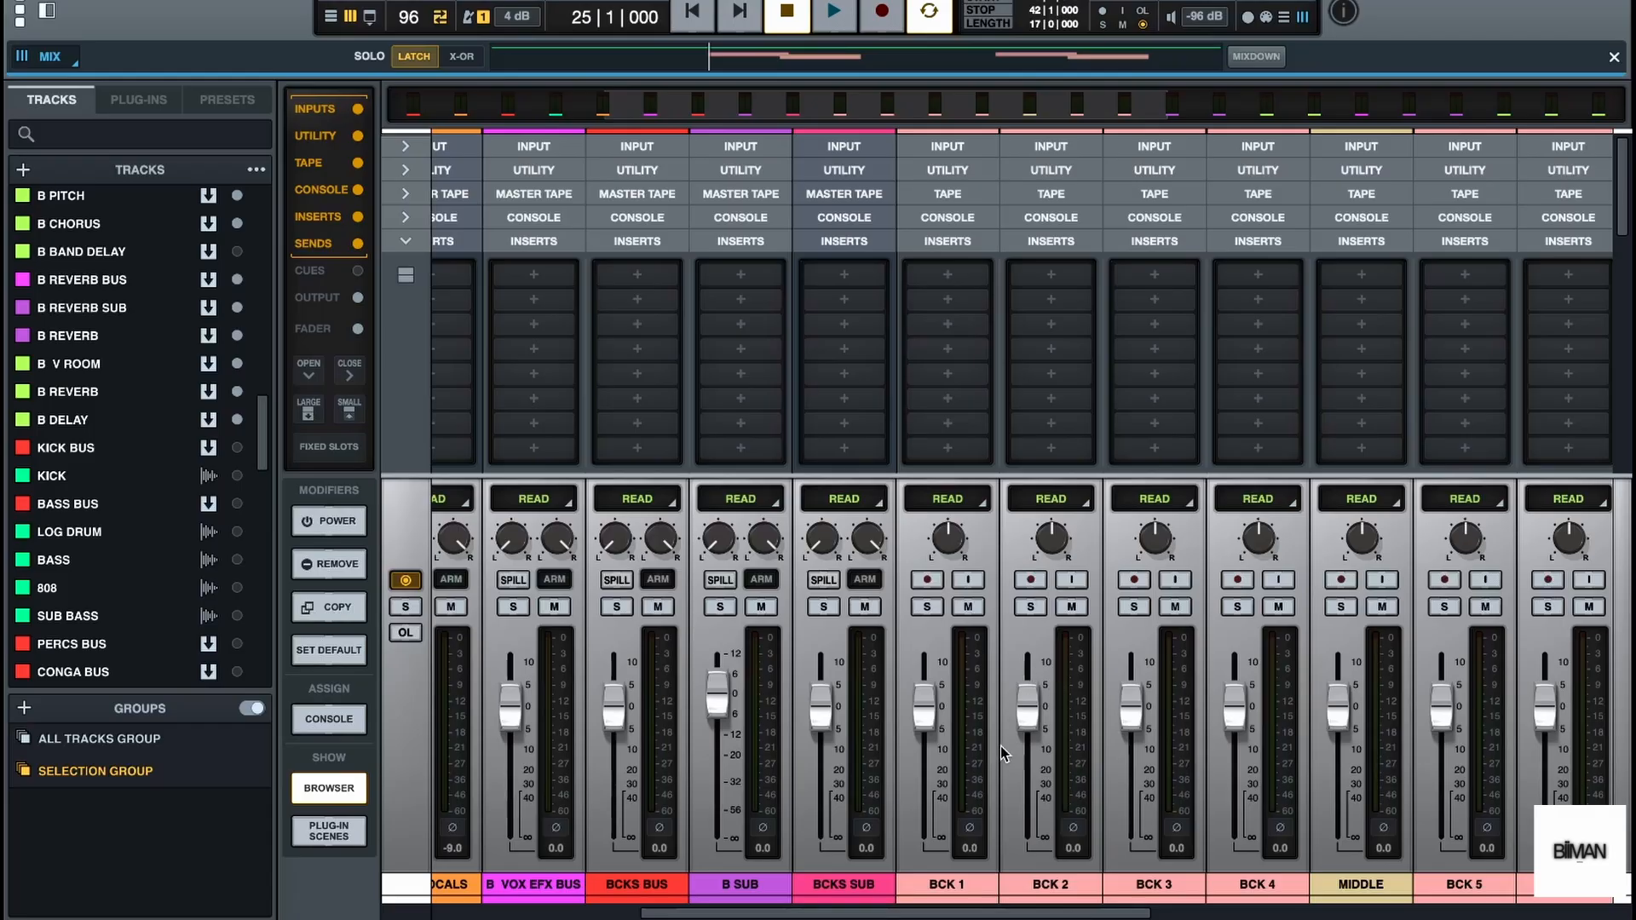
{"action": "key", "text": "space"}
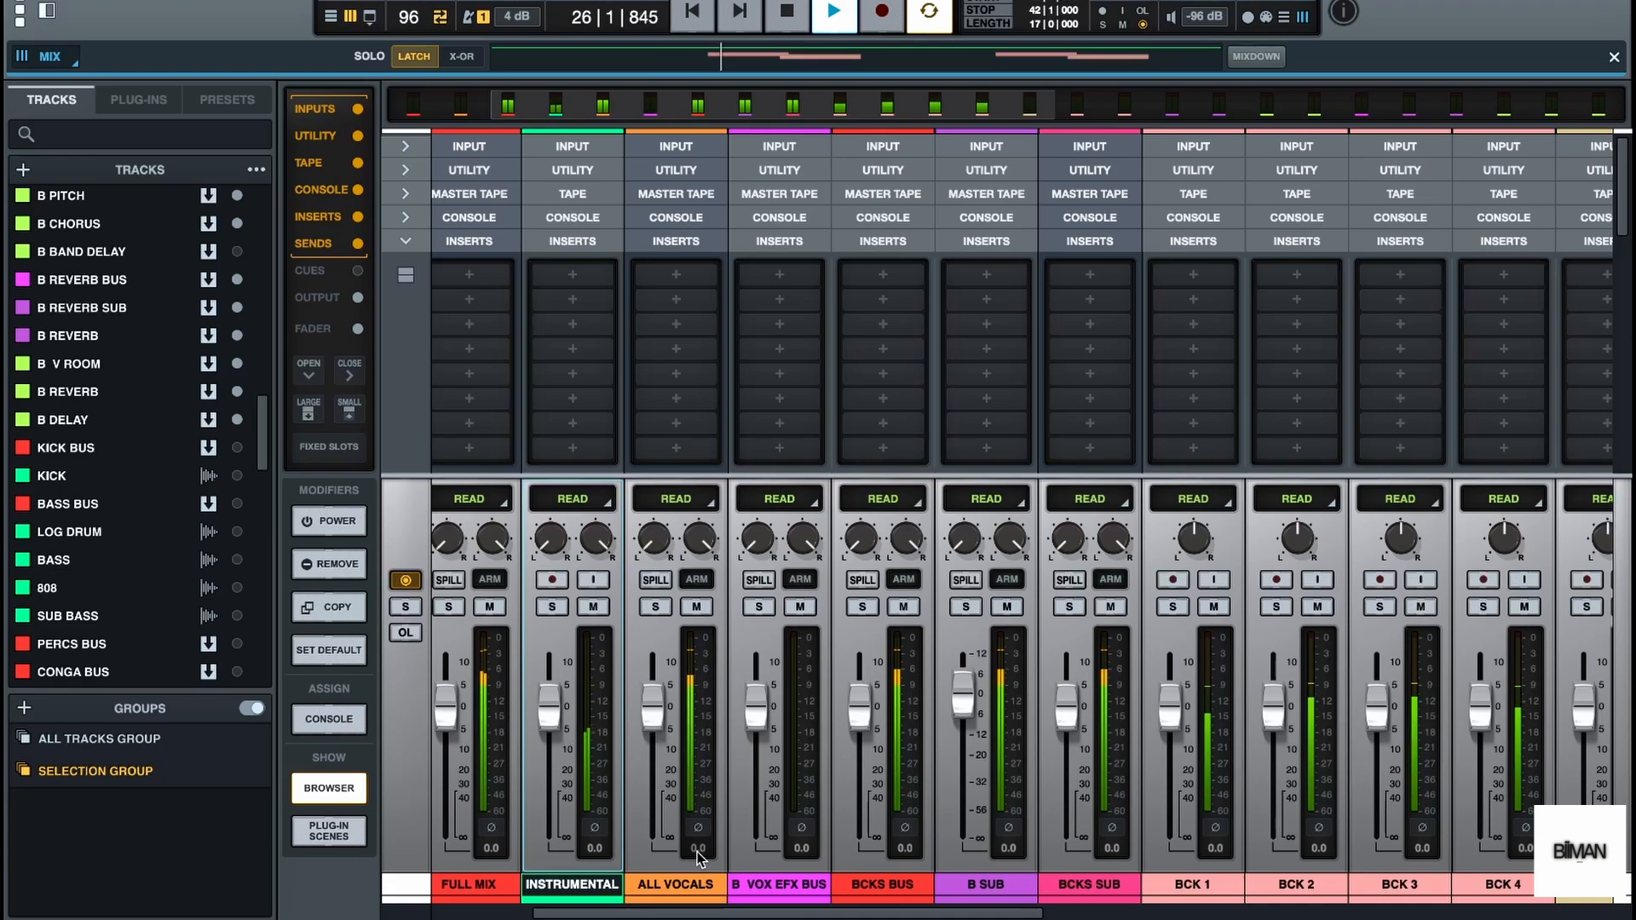
{"action": "key", "text": "space"}
Reveal the channels' utility section and set the trim of BCK 1 to -6 dB
{"action": "scroll", "coordinate": [1206, 341], "scroll_direction": "right", "scroll_amount": 1}
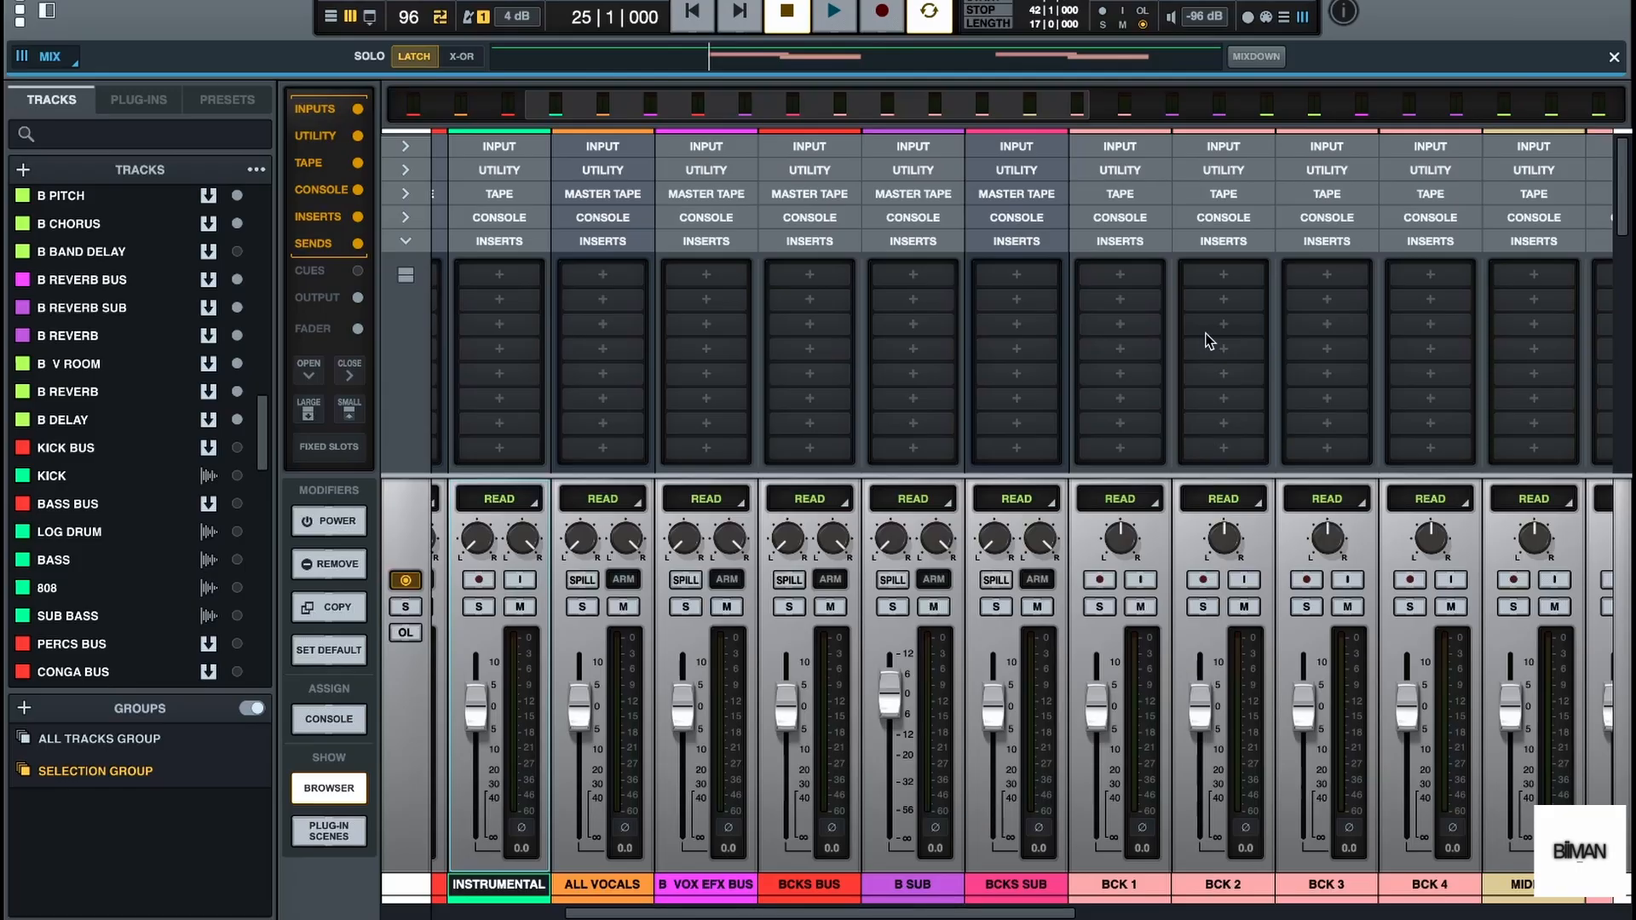
{"action": "scroll", "coordinate": [1134, 152], "scroll_direction": "right", "scroll_amount": 2}
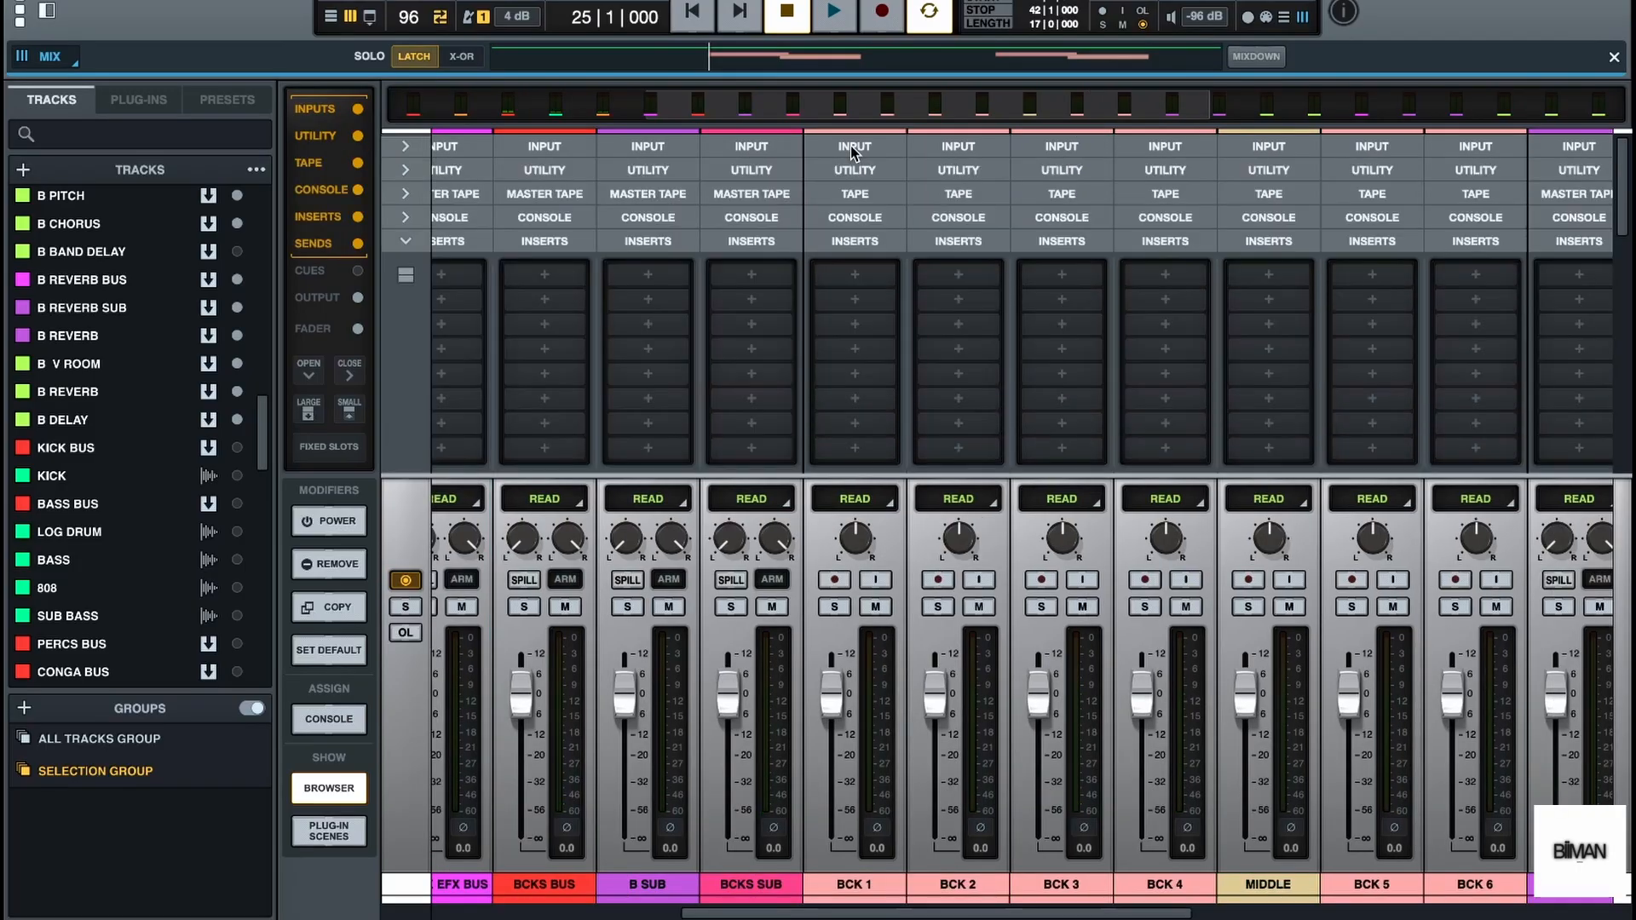
{"action": "left_click", "coordinate": [871, 172]}
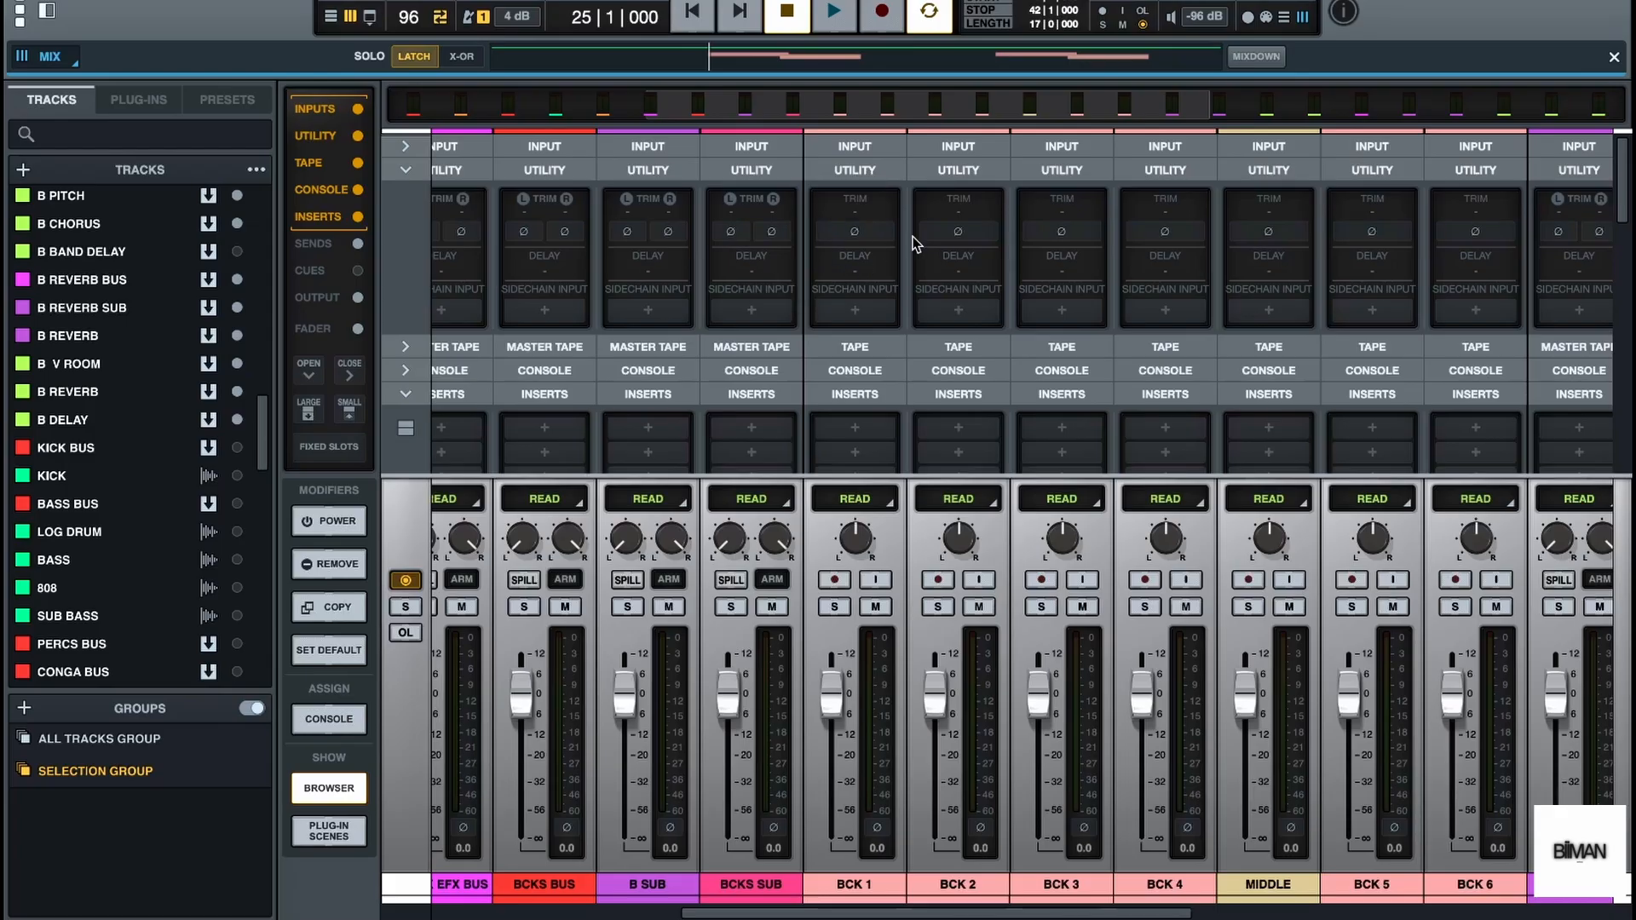
{"action": "left_click", "coordinate": [874, 230]}
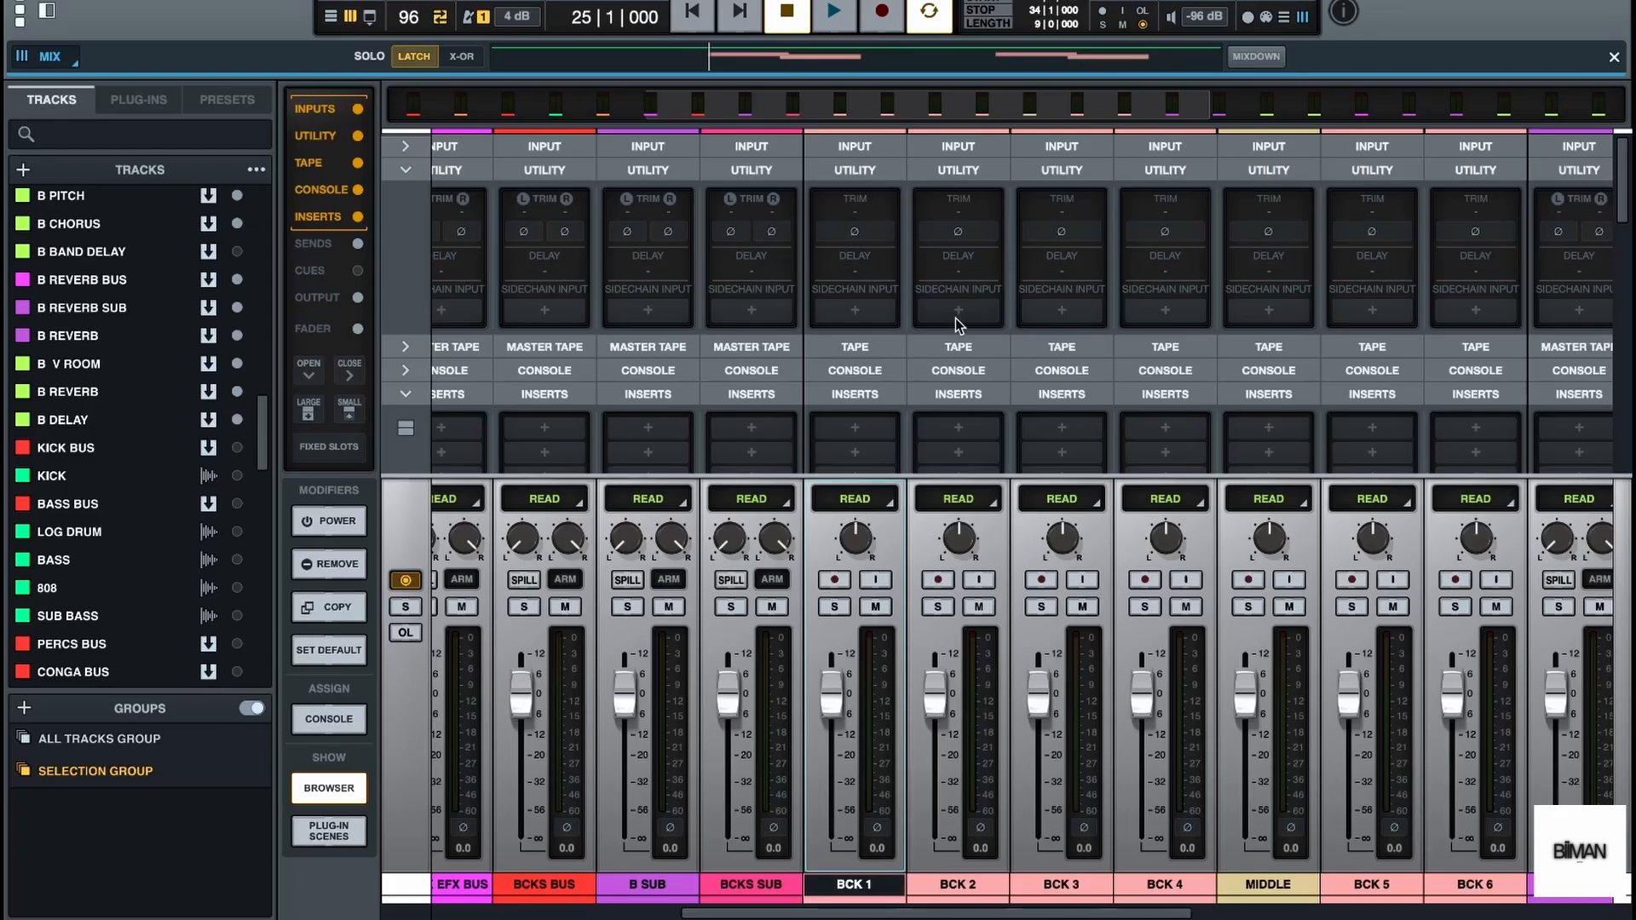
{"action": "double_click", "coordinate": [856, 211]}
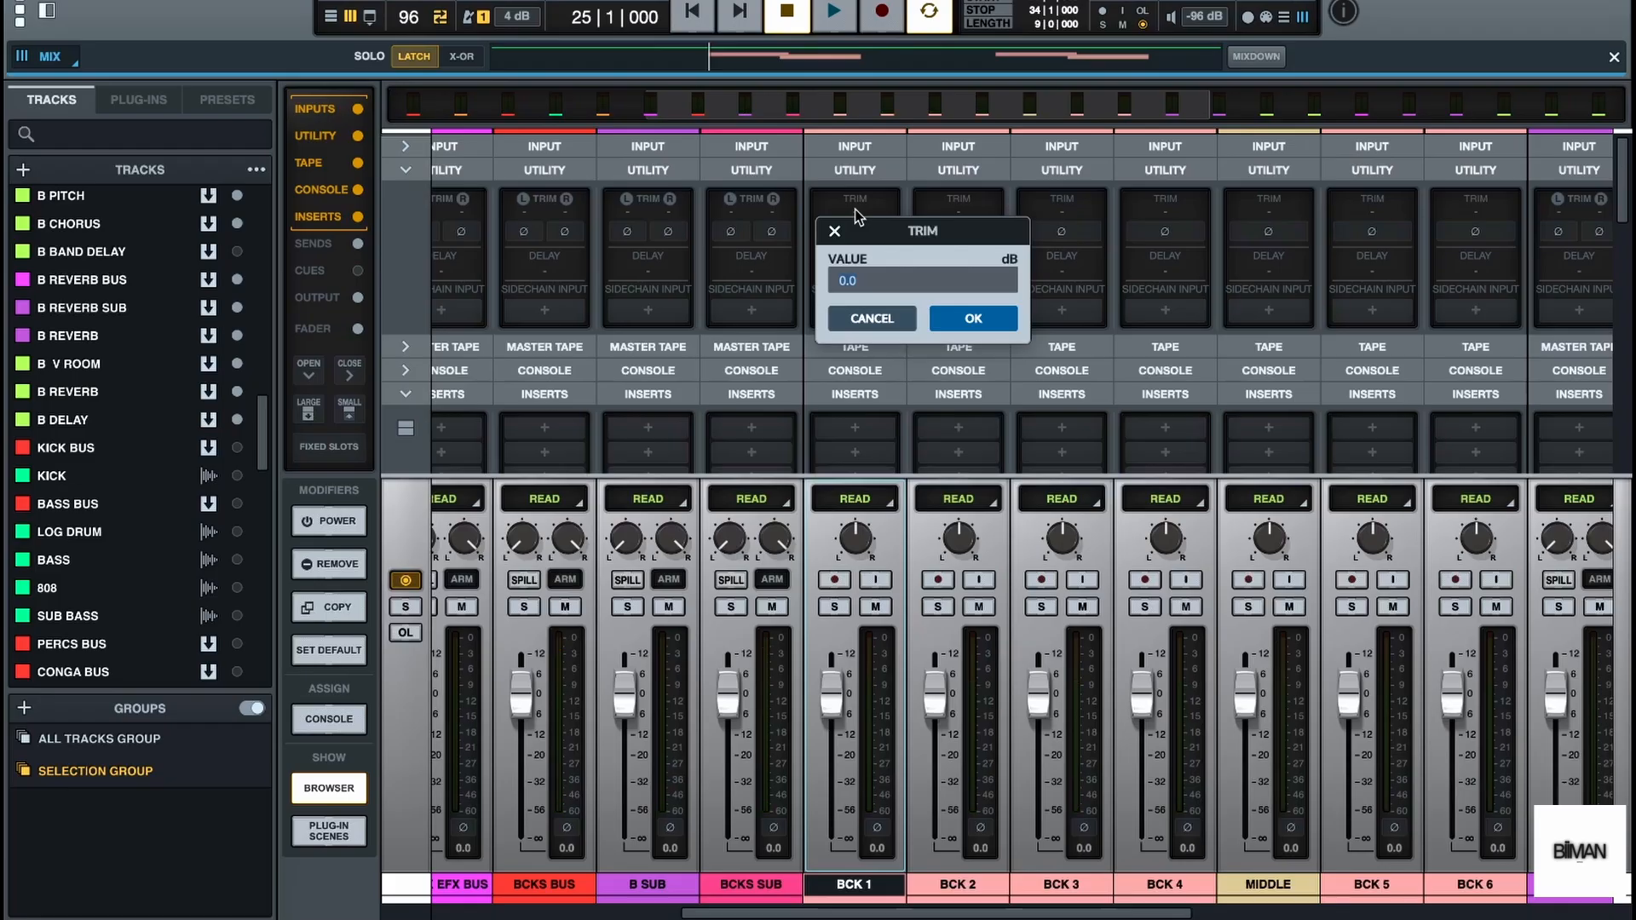
{"action": "type", "text": "-6"}
{"action": "key", "text": "Return"}
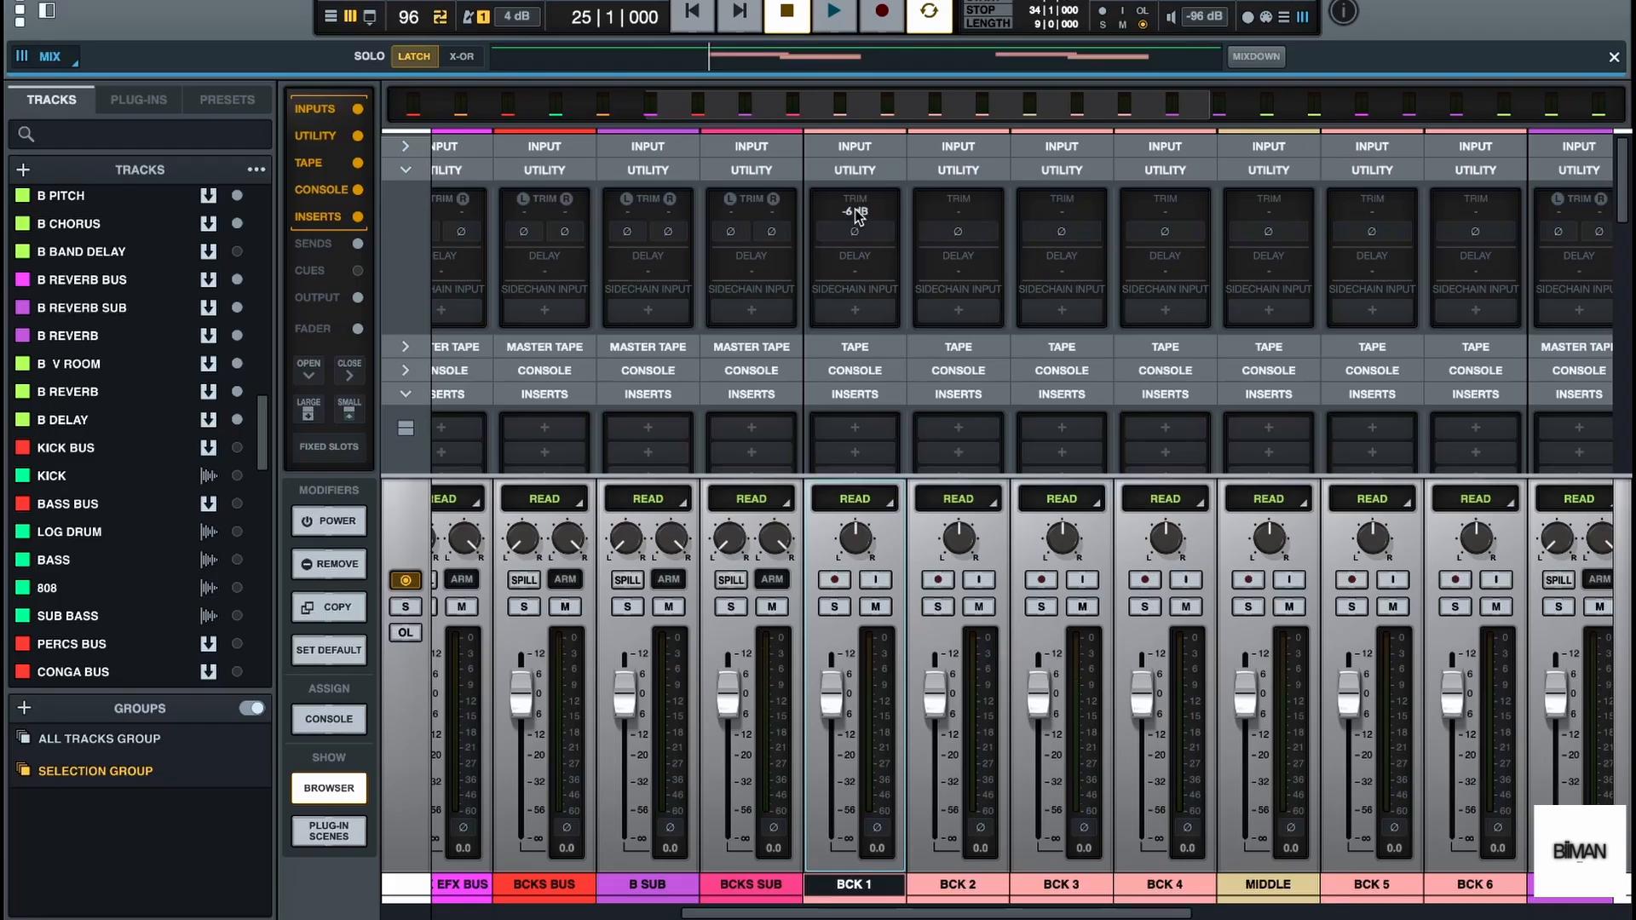
Set the trim of the BCK 2, BCK 3 and BCK 4 channels to -6 dB
{"action": "double_click", "coordinate": [959, 213]}
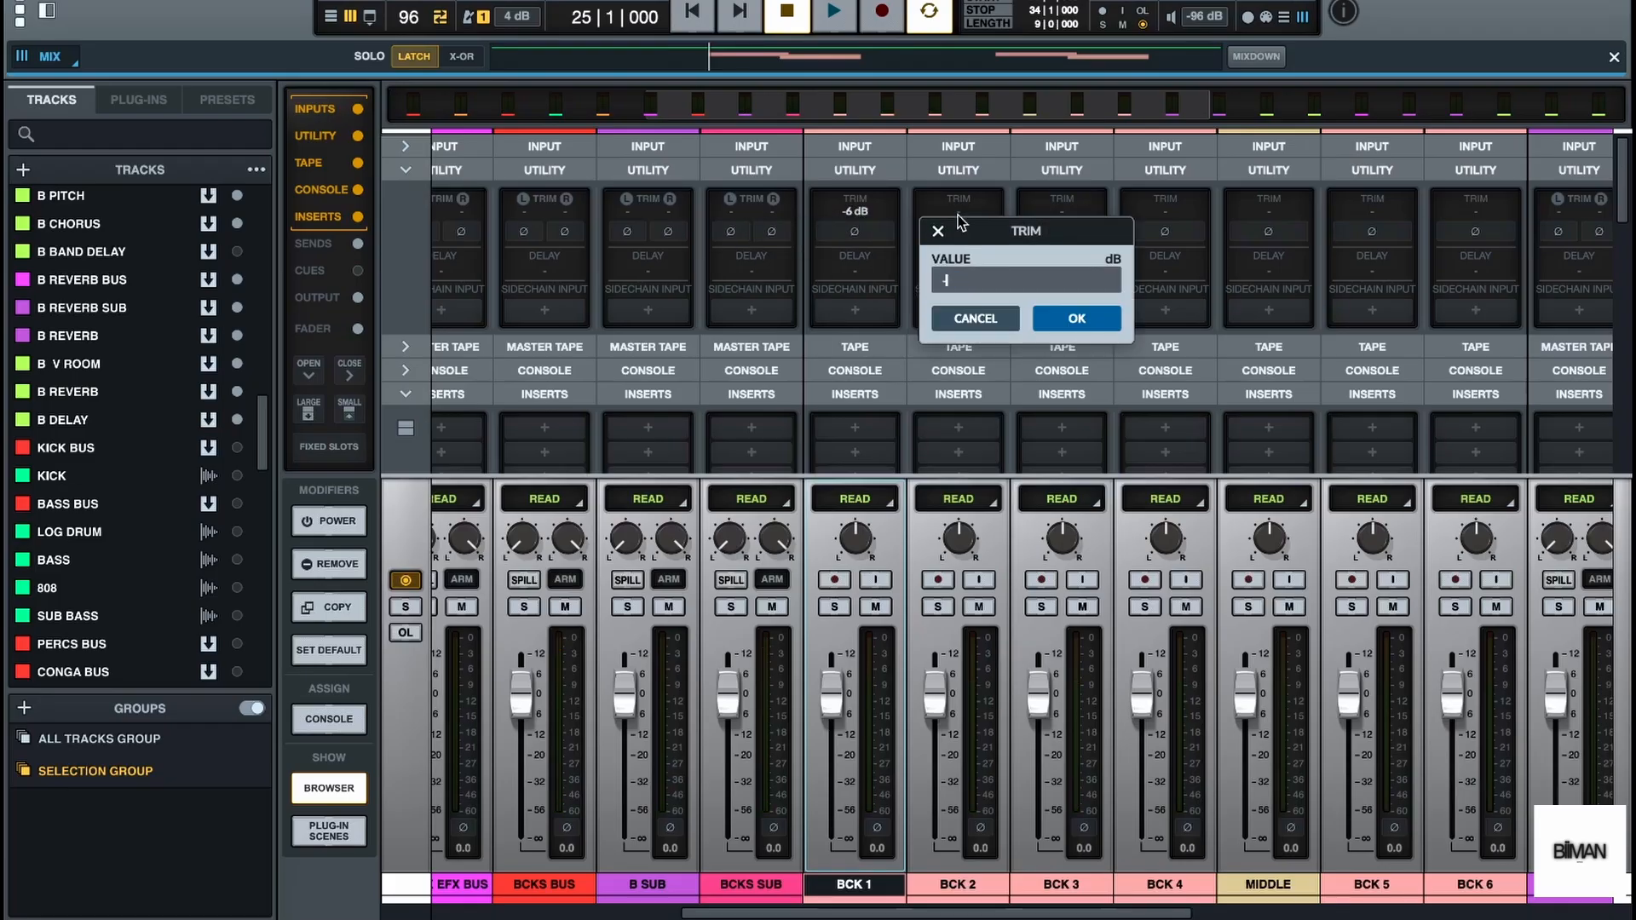
{"action": "type", "text": "-6"}
{"action": "key", "text": "Return"}
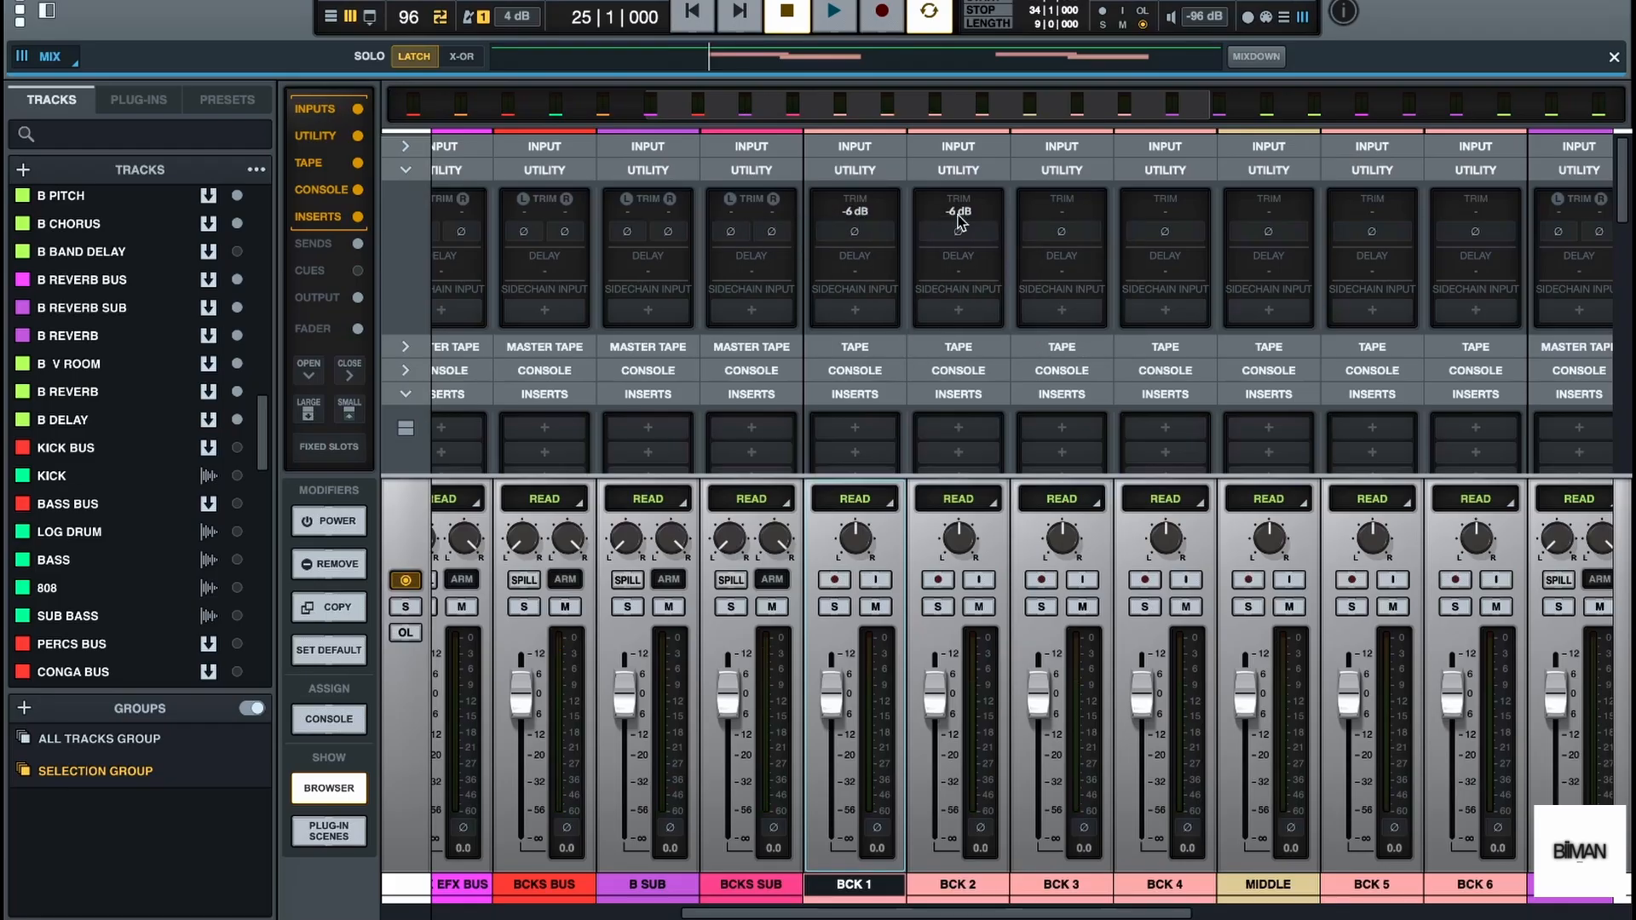
{"action": "double_click", "coordinate": [1069, 213]}
{"action": "key", "text": "Return"}
{"action": "double_click", "coordinate": [1166, 213]}
{"action": "type", "text": "-6"}
{"action": "key", "text": "Return"}
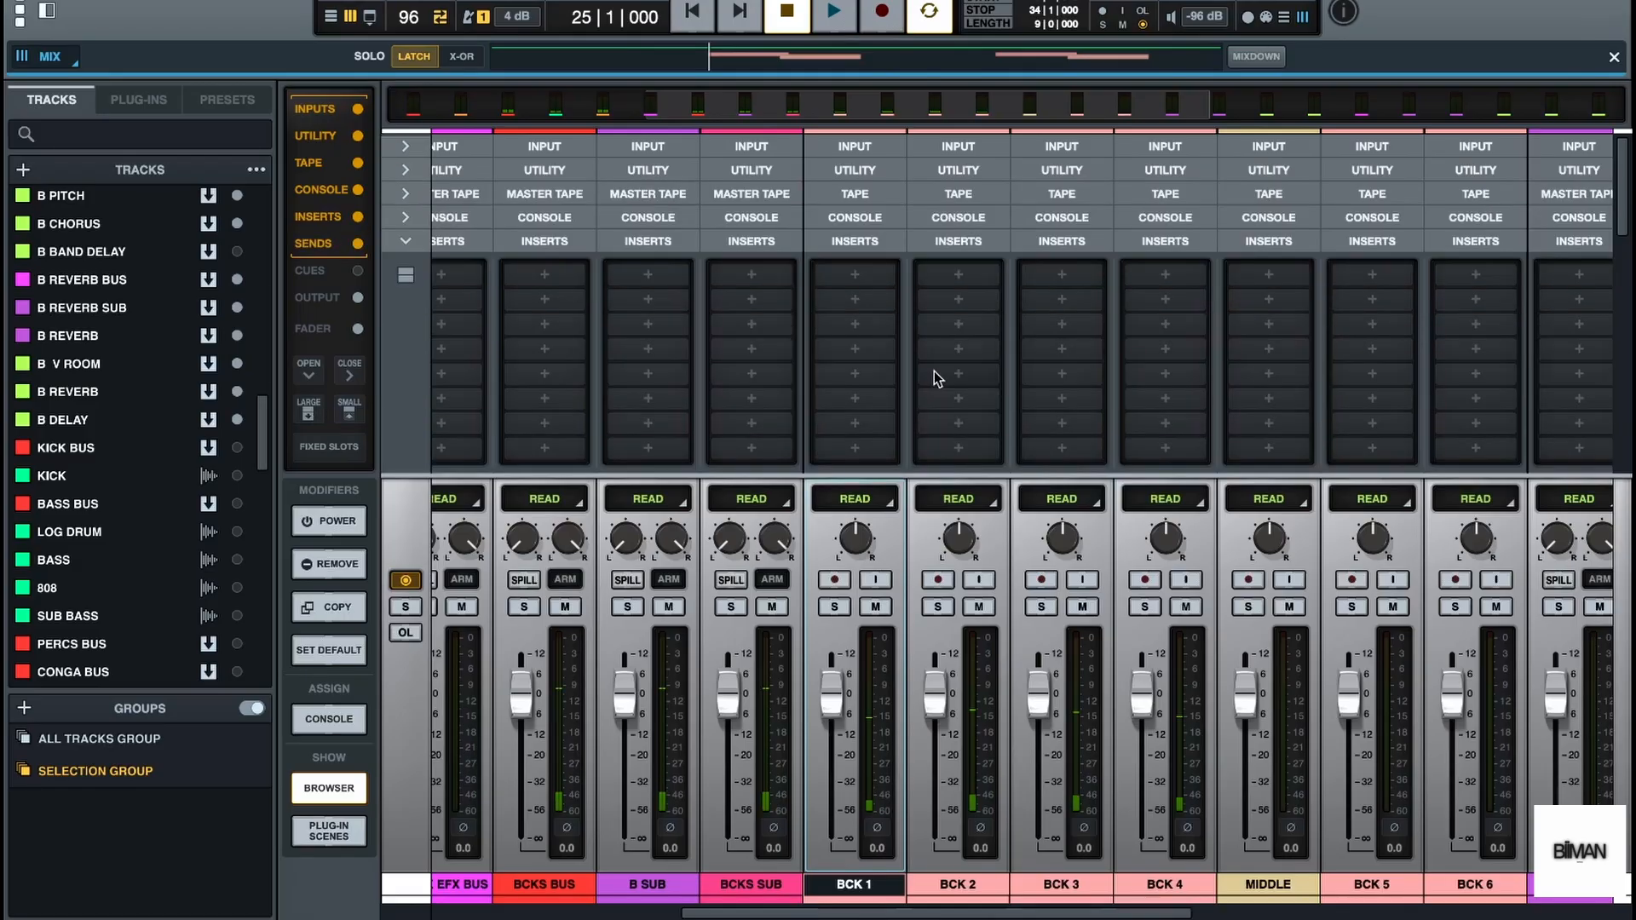
Pan BCK 1 slightly right, BCK 2 slightly left, BCK 3 far right and BCK 4 far left, and audition the stereo spread
{"action": "left_click_drag", "start_coordinate": [960, 539], "coordinate": [946, 563]}
{"action": "left_click_drag", "start_coordinate": [1062, 542], "coordinate": [1062, 432]}
{"action": "left_click_drag", "start_coordinate": [1171, 545], "coordinate": [1142, 611]}
{"action": "key", "text": "space"}
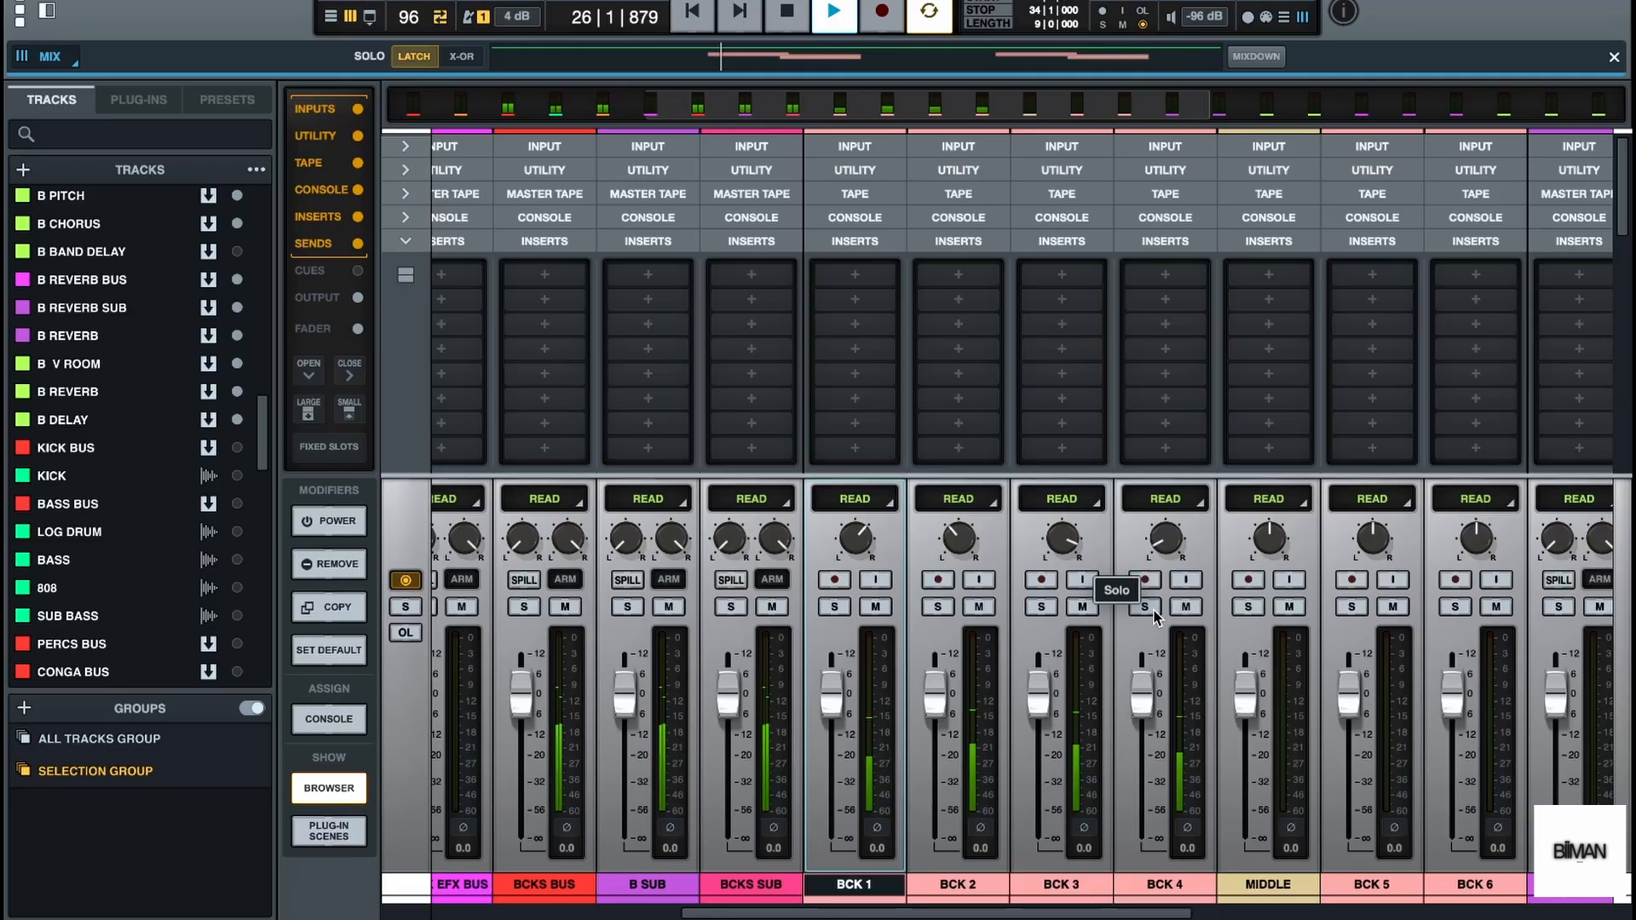
{"action": "key", "text": "space"}
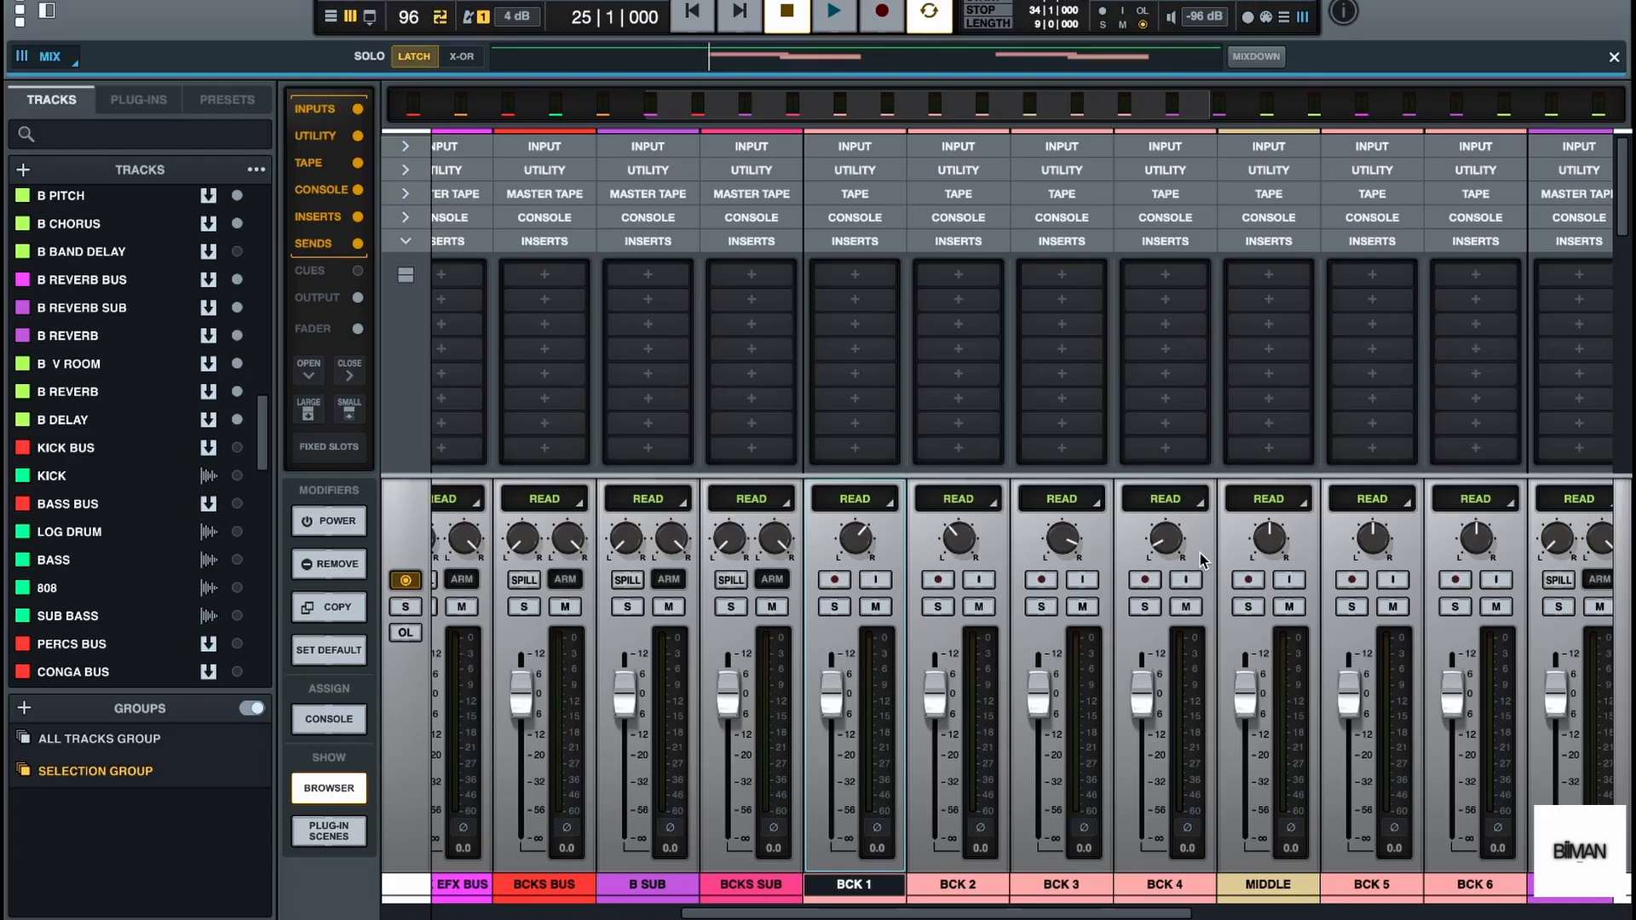
{"action": "key", "text": "space"}
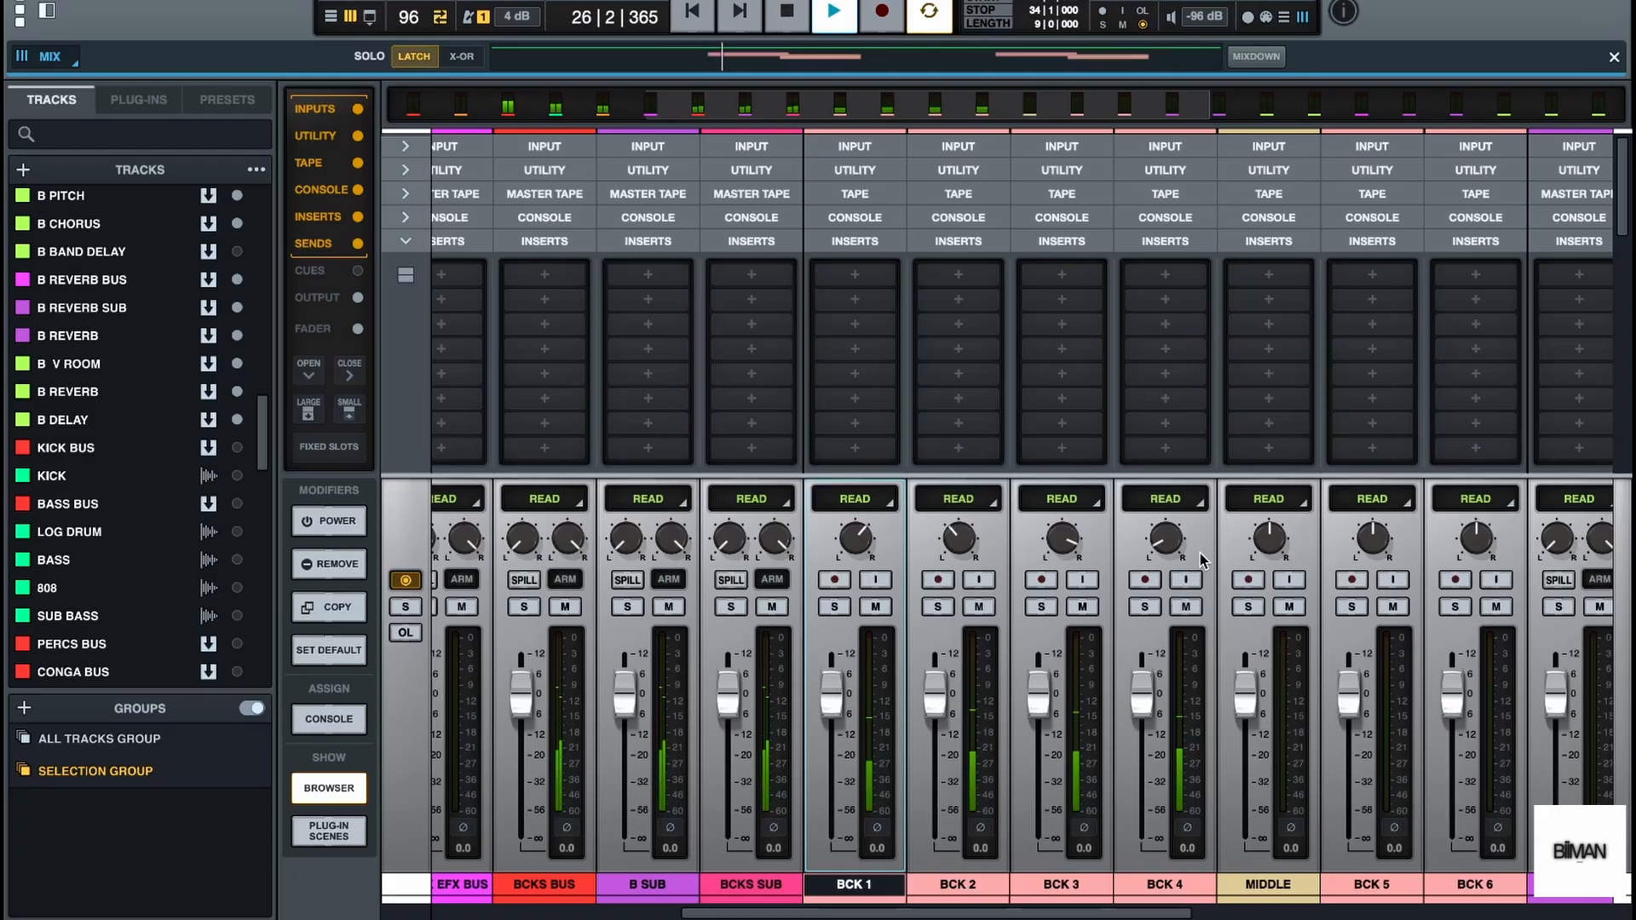
{"action": "key", "text": "space"}
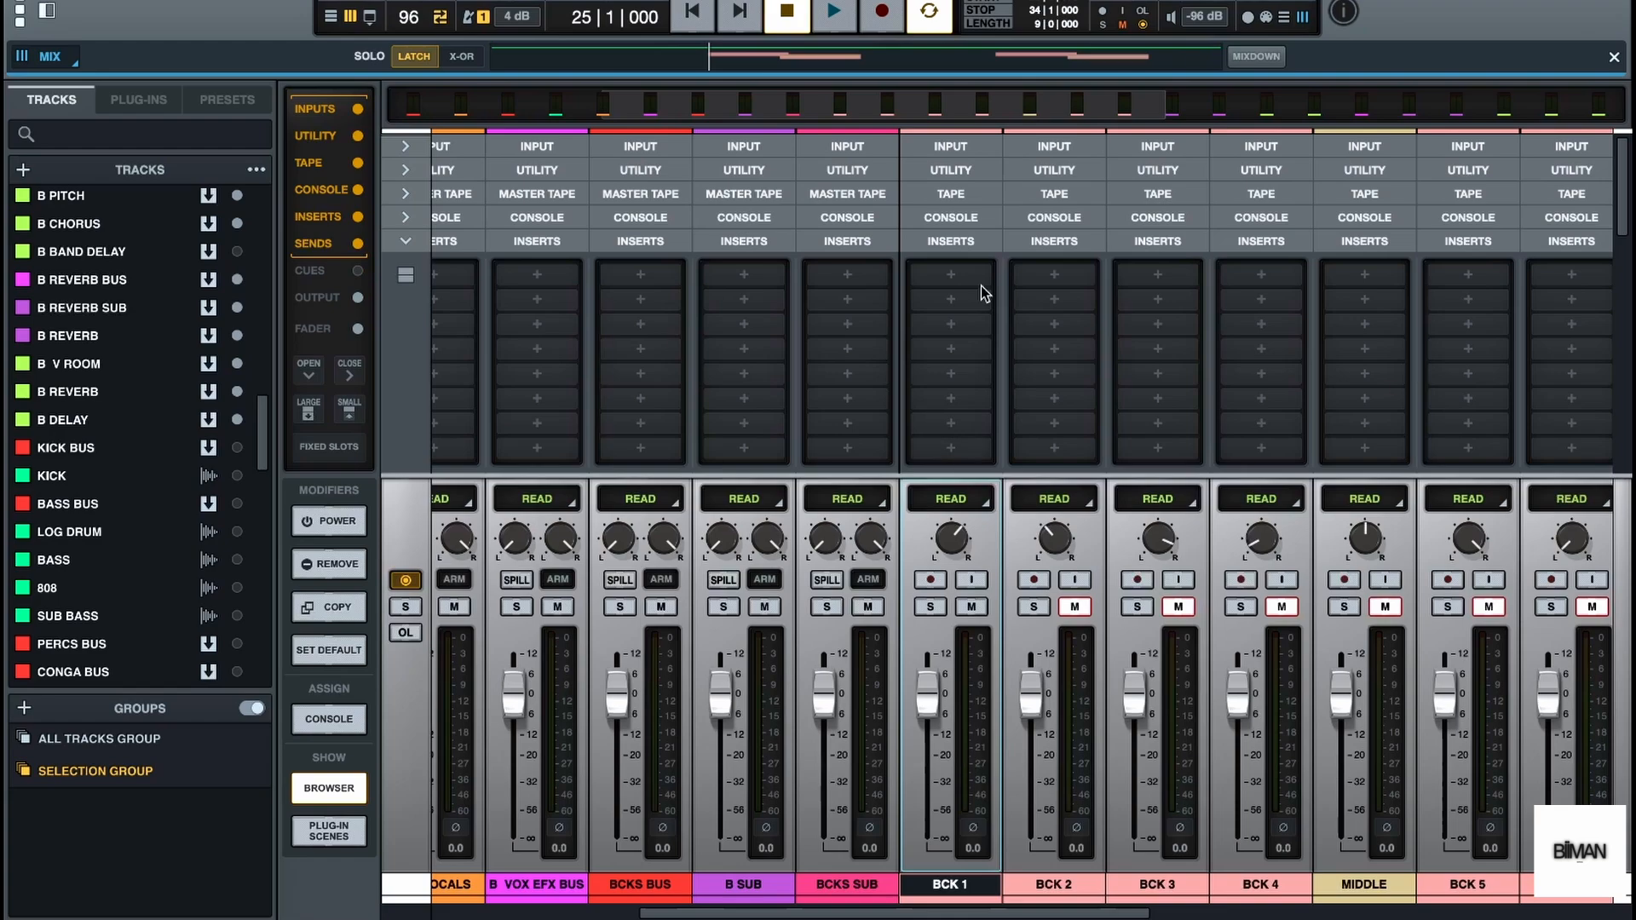
Load the Waves Vocal Rider (m) (AU) plug-in into the first insert slot of BCK 1
{"action": "left_click", "coordinate": [950, 275]}
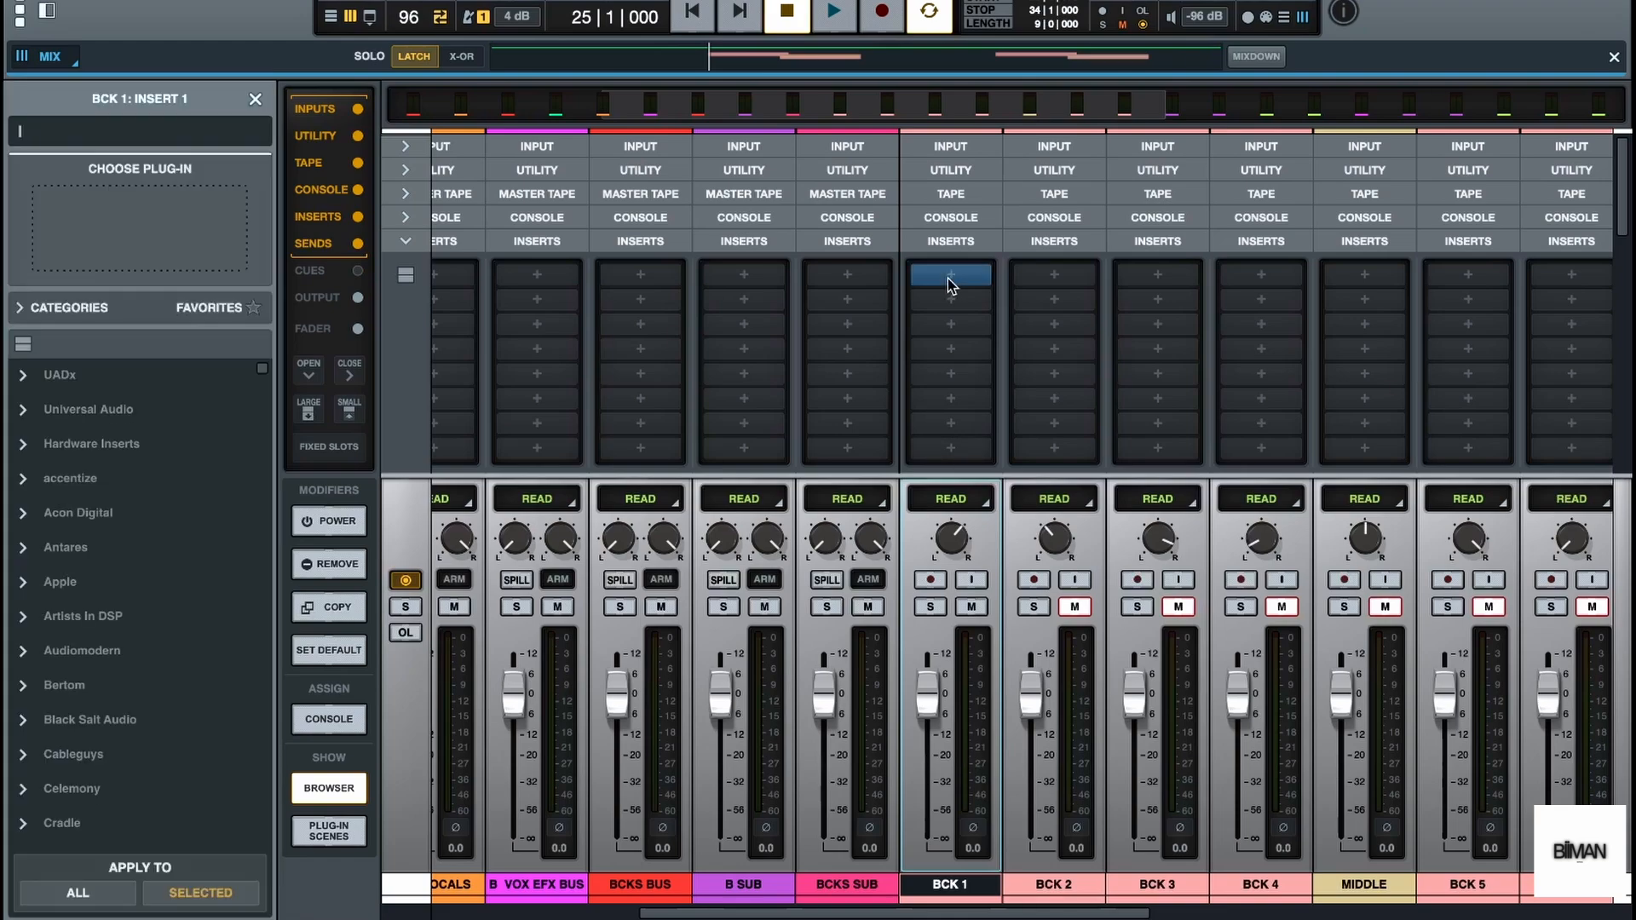
{"action": "type", "text": "V"}
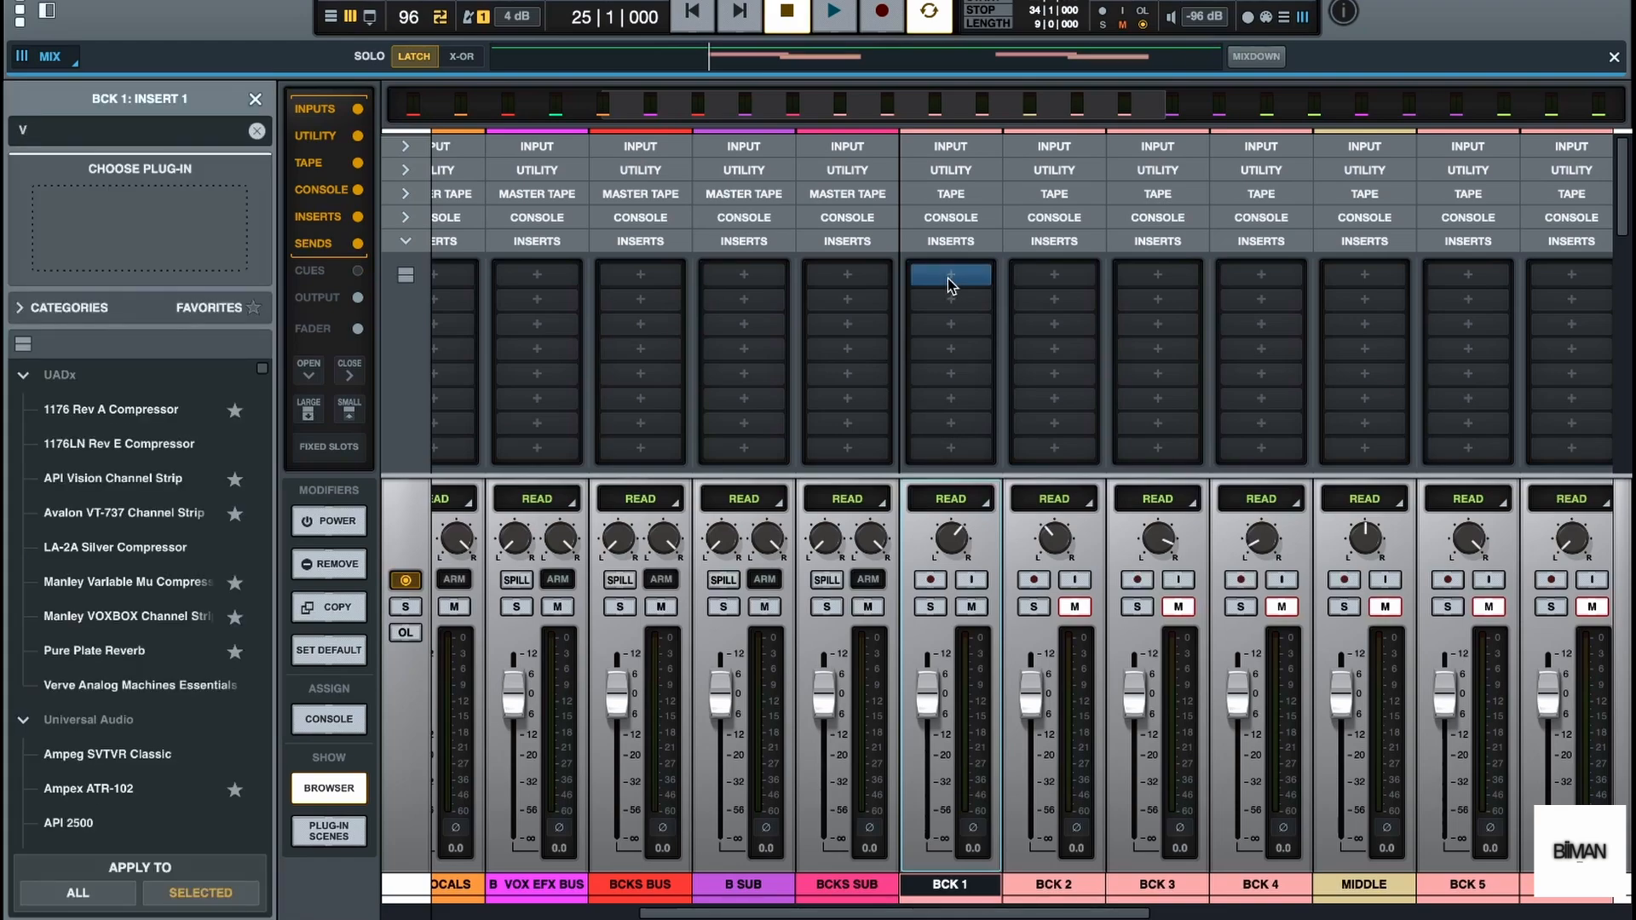
{"action": "type", "text": "OCAL"}
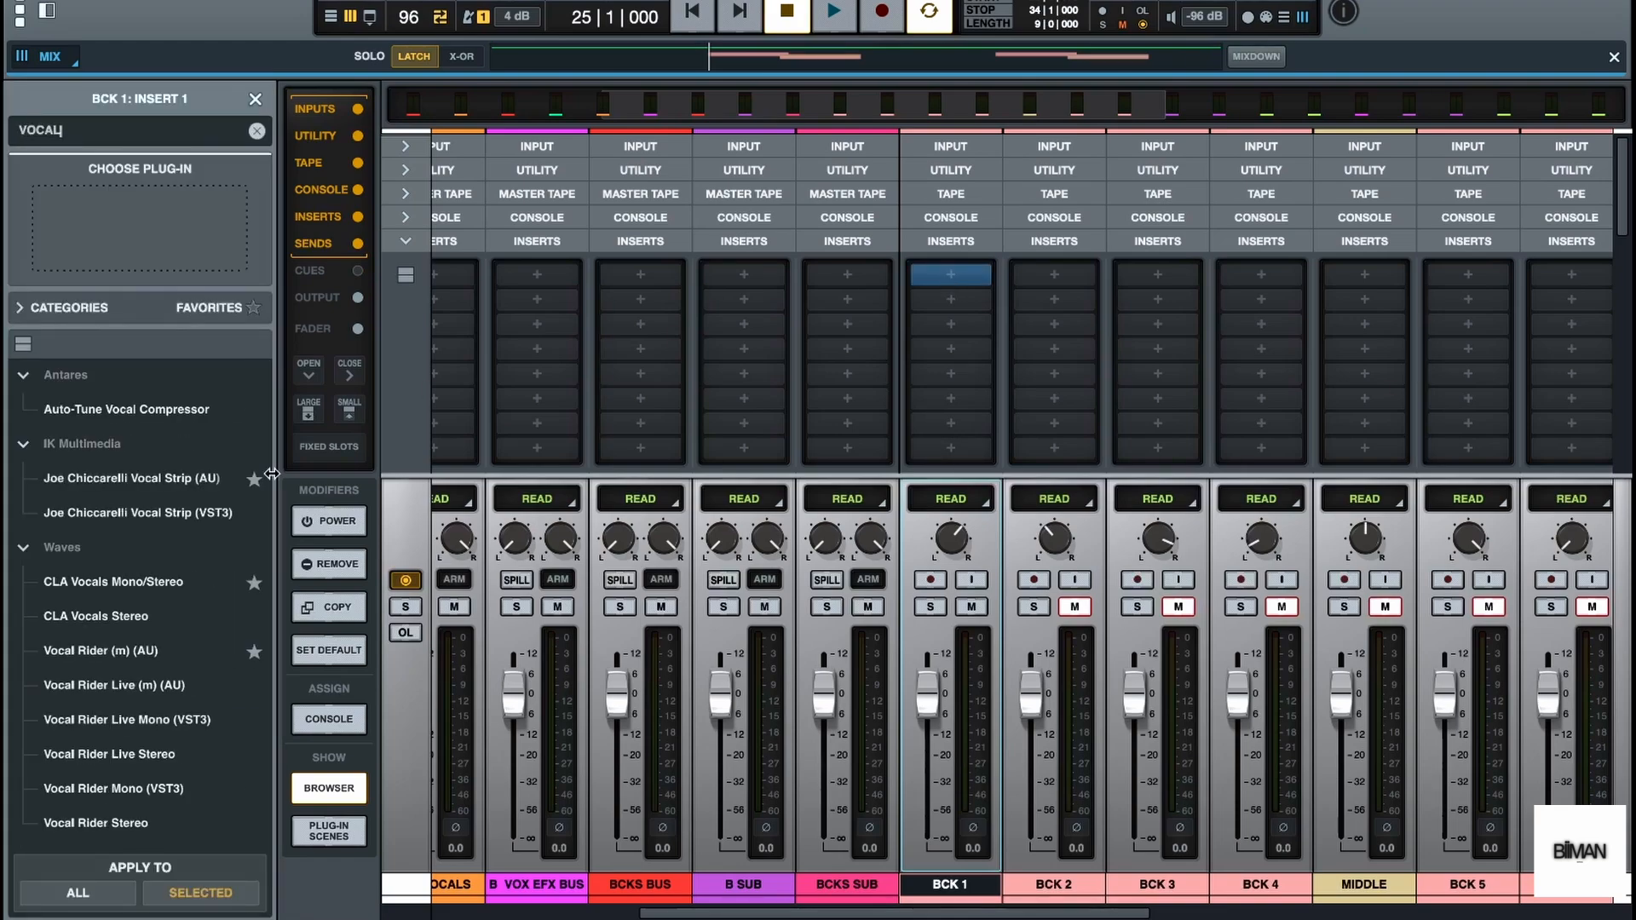
{"action": "double_click", "coordinate": [155, 650]}
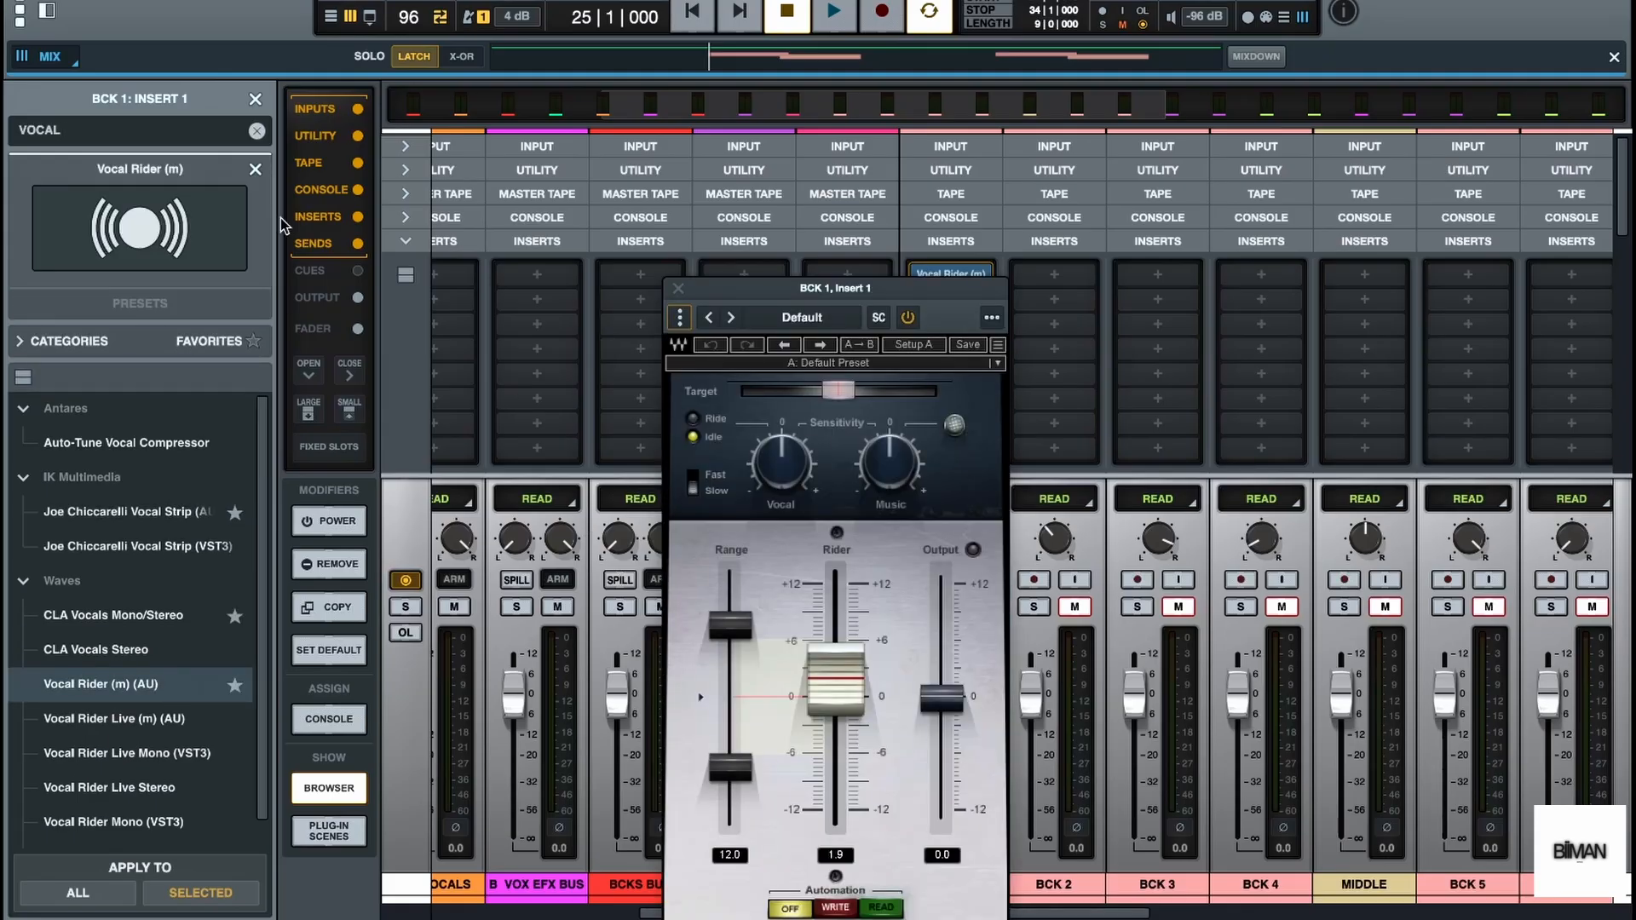
{"action": "left_click", "coordinate": [255, 98]}
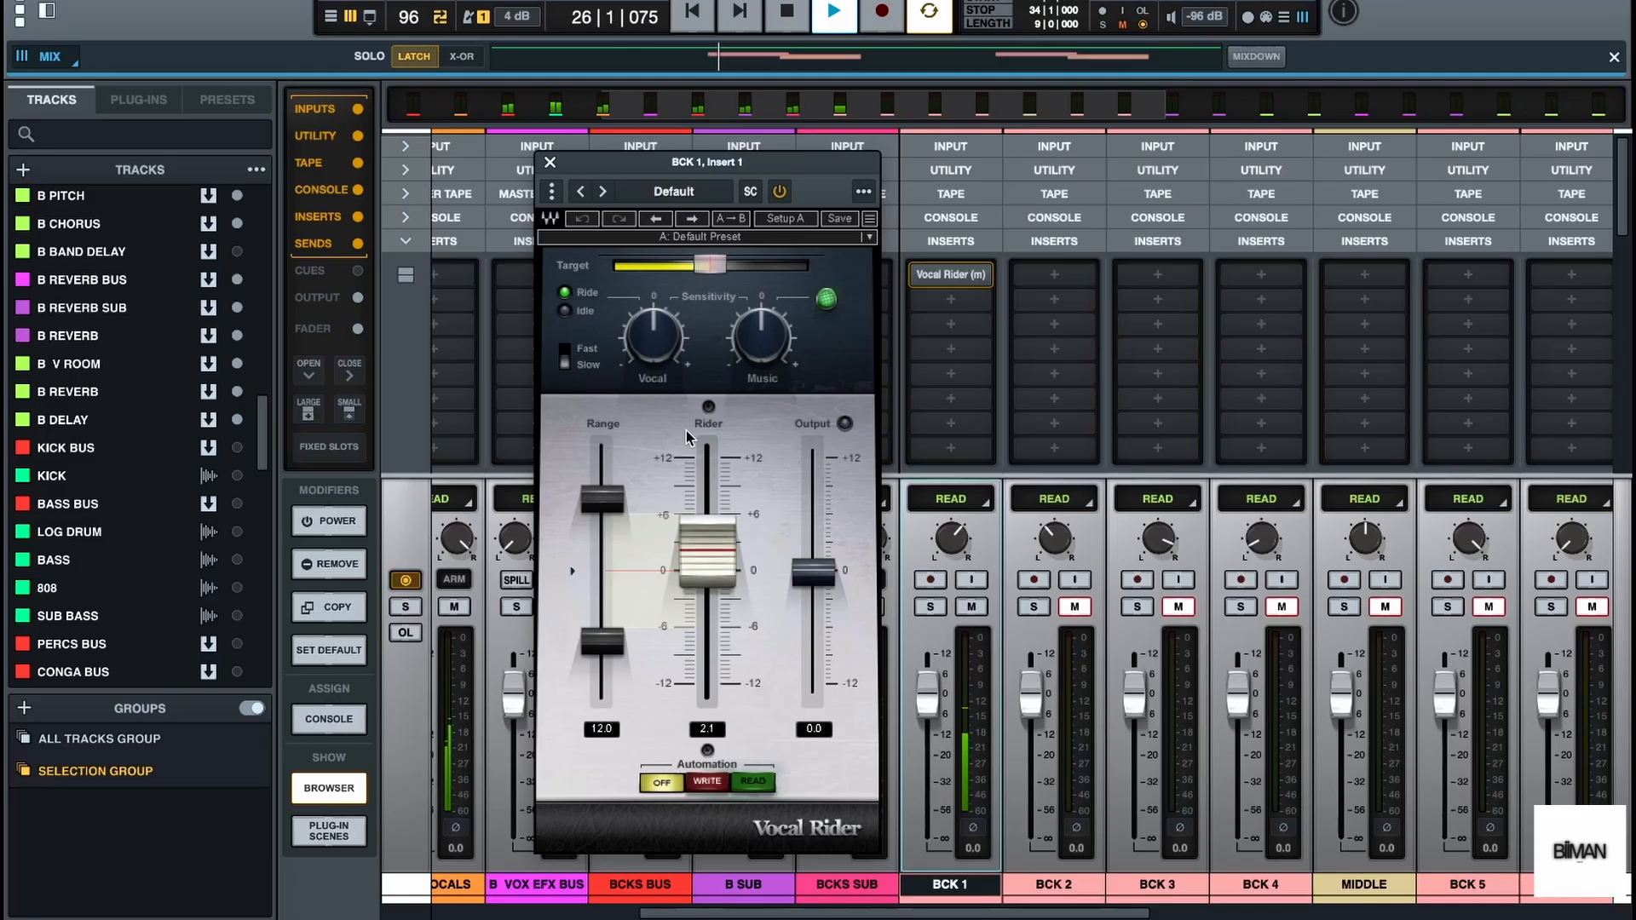
Adjust Vocal Rider on BCK 1 during playback: slightly lower target, range narrowed to 6.0, higher vocal sensitivity and Fast response
{"action": "key", "text": "space"}
{"action": "left_click_drag", "start_coordinate": [713, 270], "coordinate": [697, 270]}
{"action": "left_click_drag", "start_coordinate": [602, 499], "coordinate": [601, 542]}
{"action": "left_click_drag", "start_coordinate": [602, 641], "coordinate": [606, 642]}
{"action": "left_click_drag", "start_coordinate": [613, 533], "coordinate": [618, 544]}
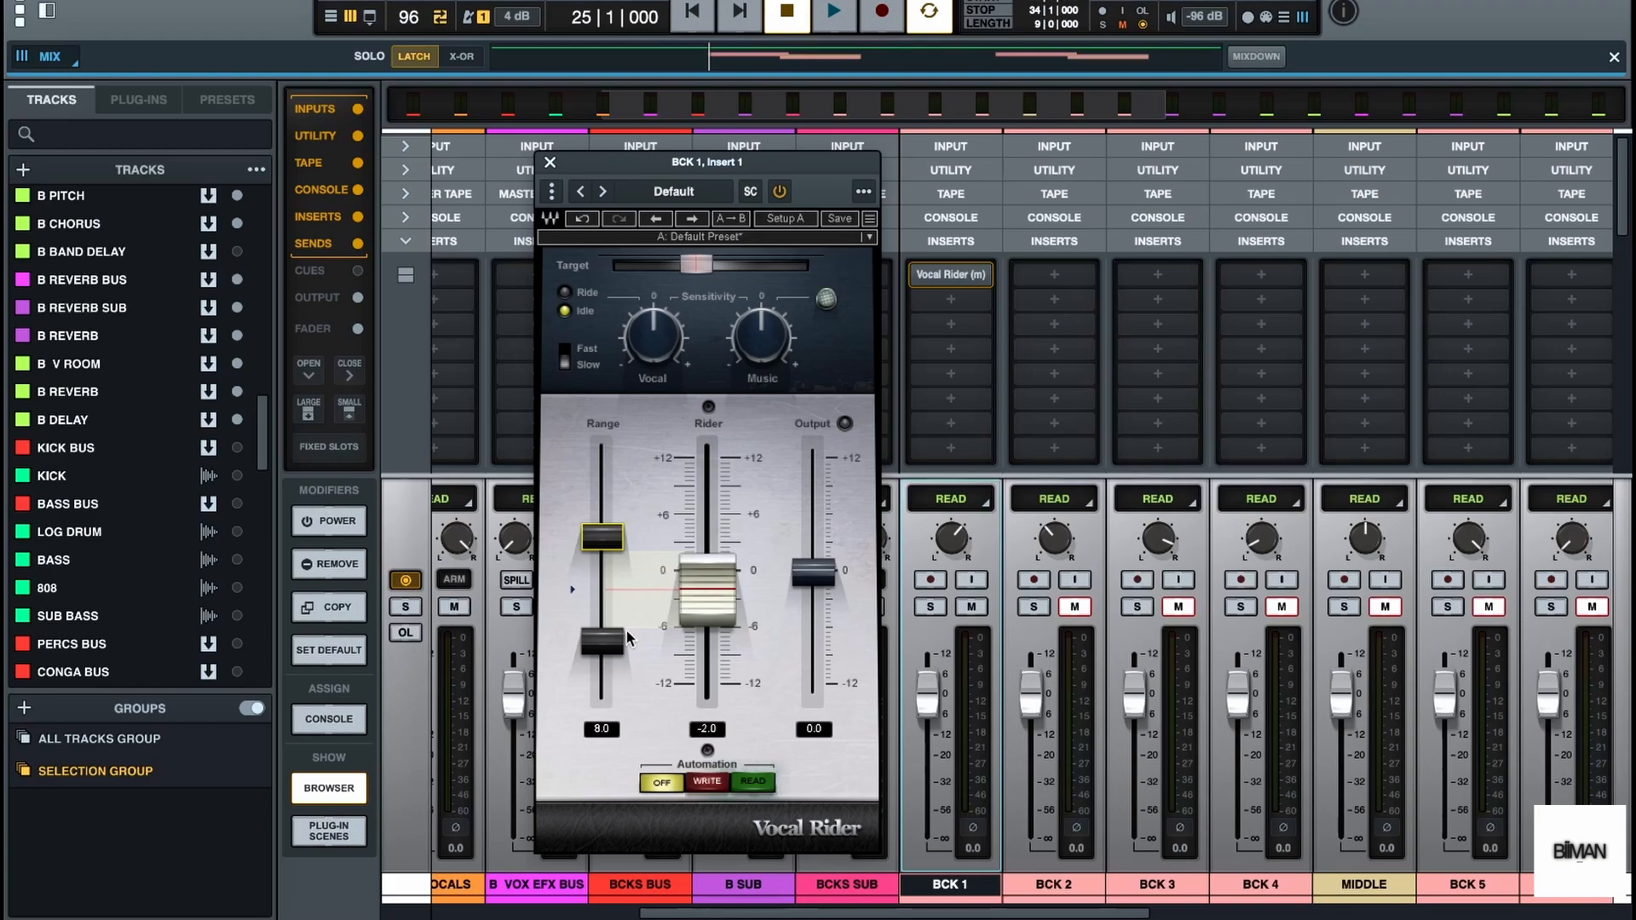
{"action": "left_click_drag", "start_coordinate": [602, 641], "coordinate": [602, 640]}
{"action": "key", "text": "space"}
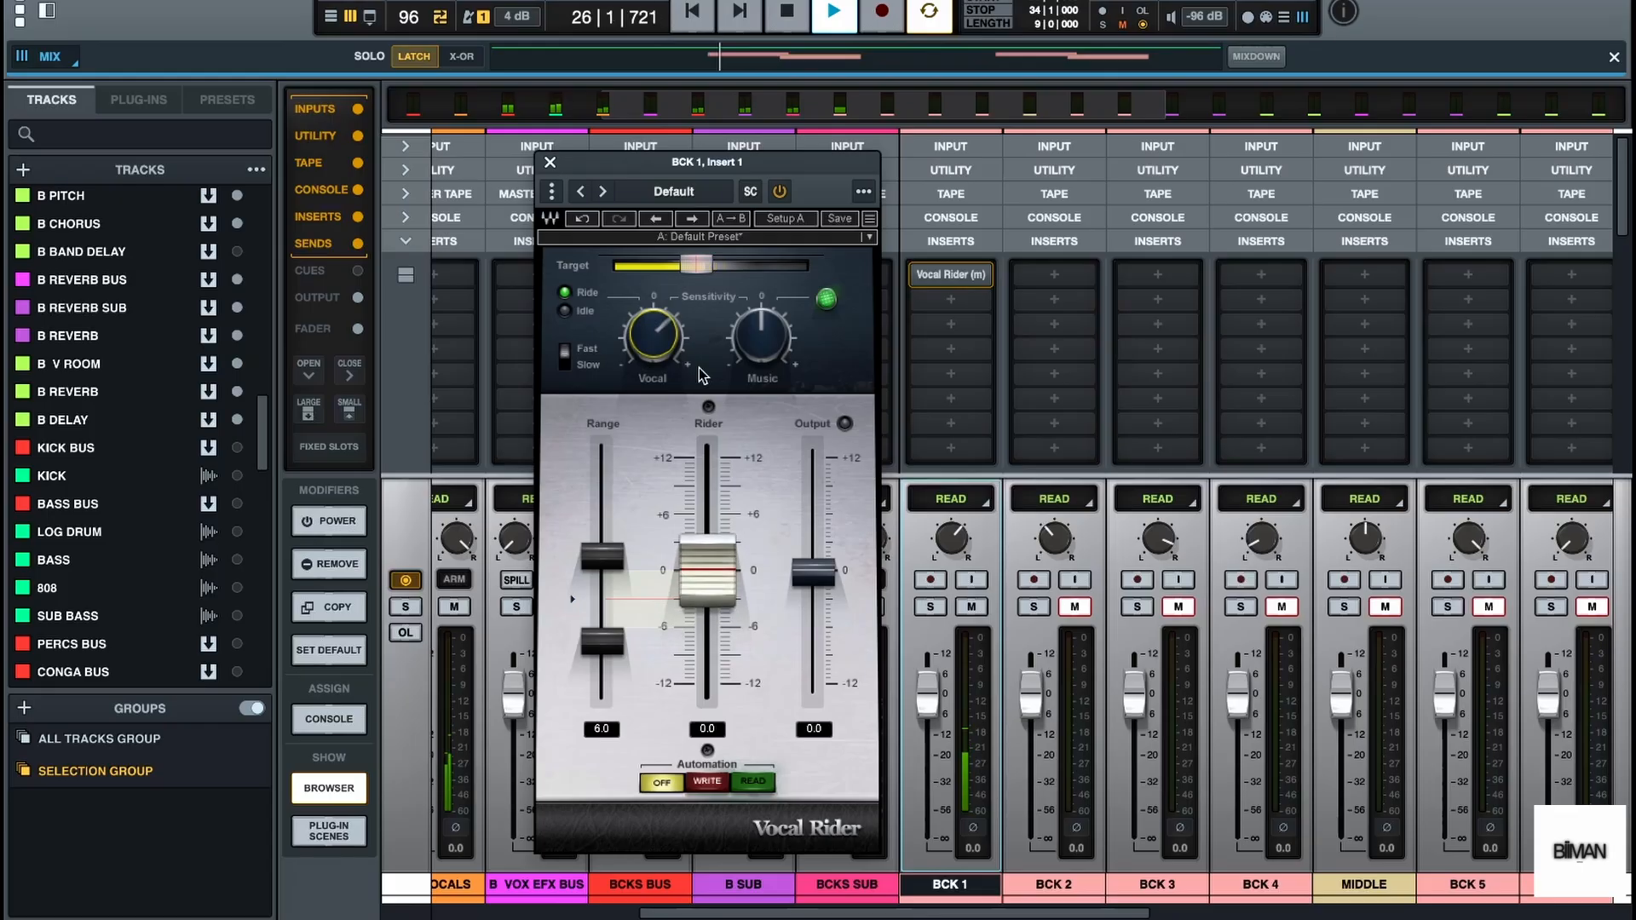
{"action": "key", "text": "space"}
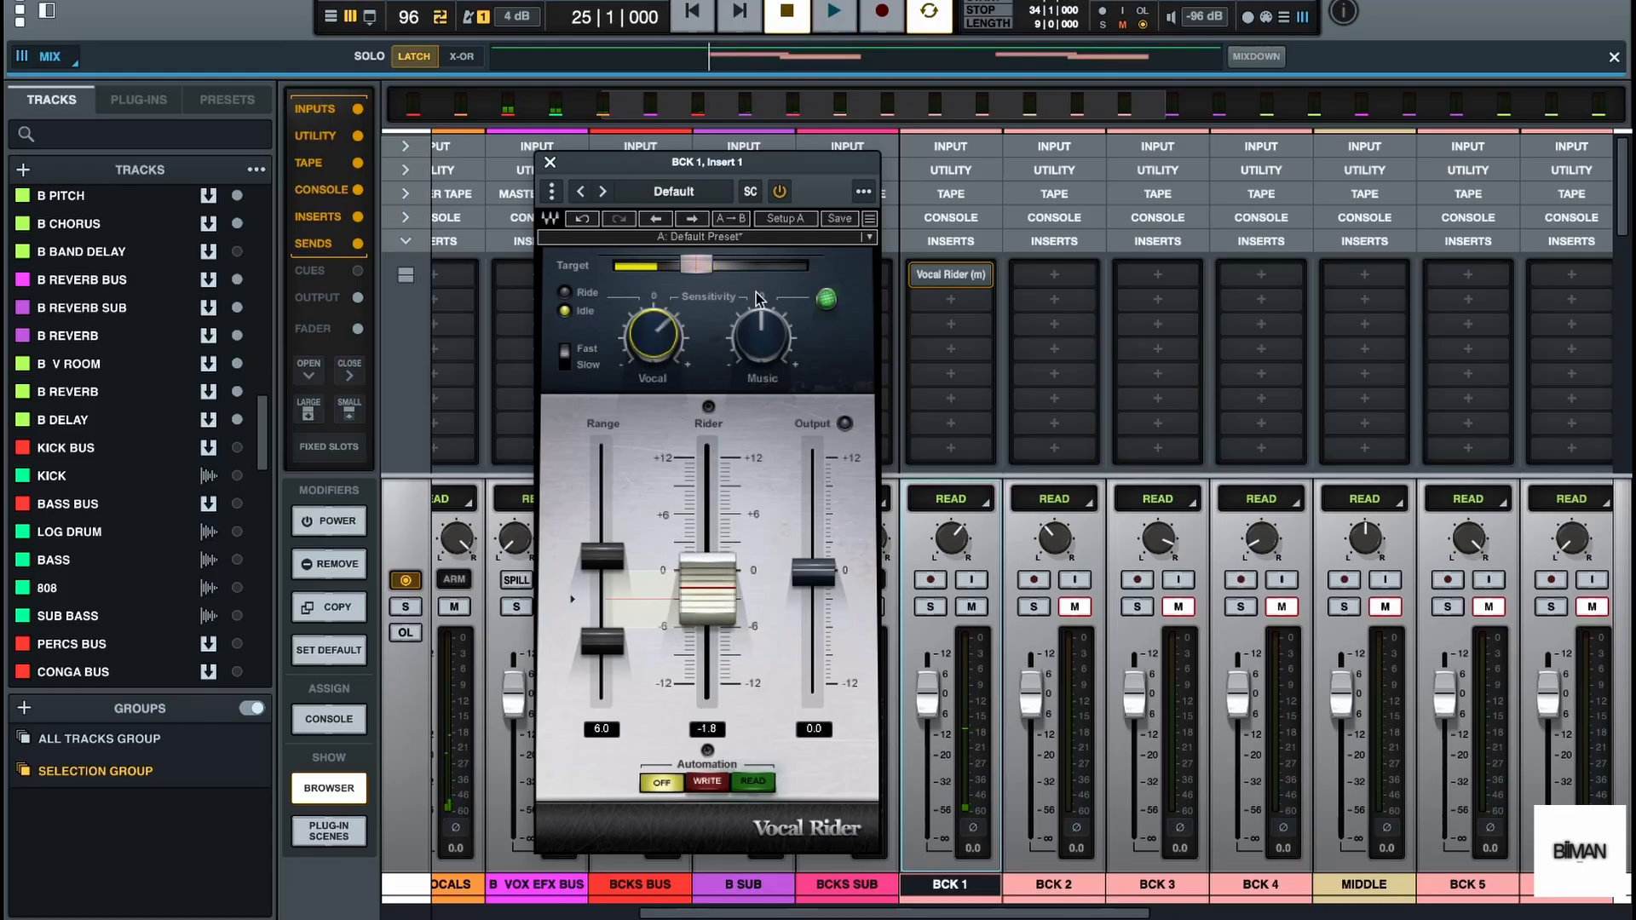
Copy Vocal Rider from BCK 1 and paste it into the first insert slot of BCK 2, BCK 3, BCK 4 and MIDDLE
{"action": "left_click", "coordinate": [951, 275]}
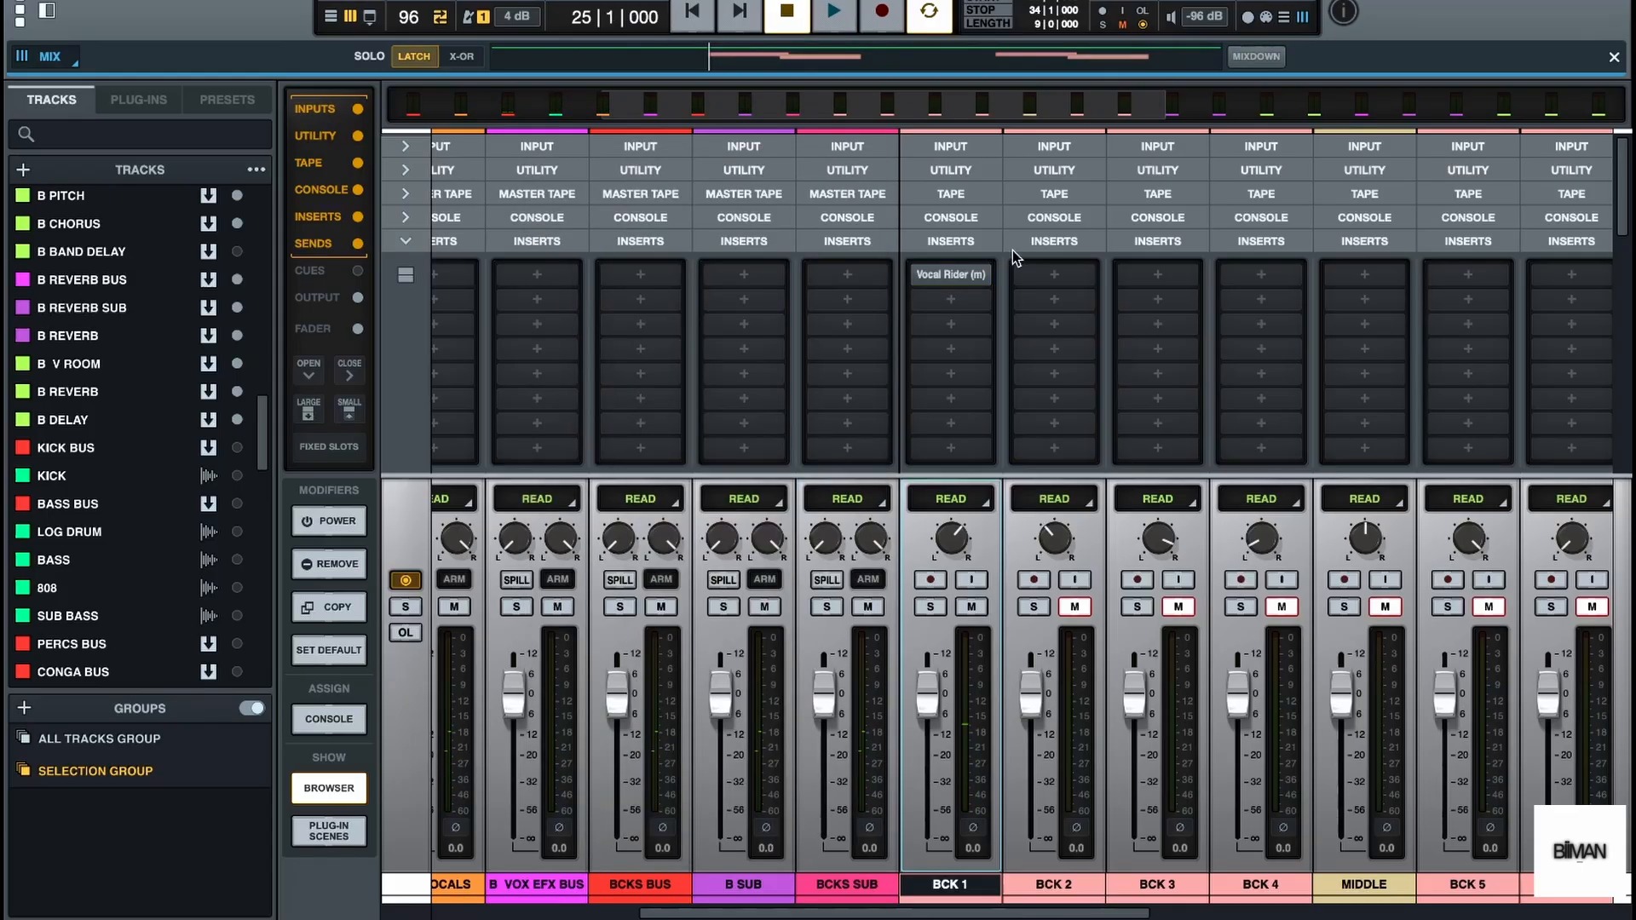
{"action": "right_click", "coordinate": [948, 280]}
{"action": "left_click", "coordinate": [959, 324]}
{"action": "right_click", "coordinate": [1064, 273]}
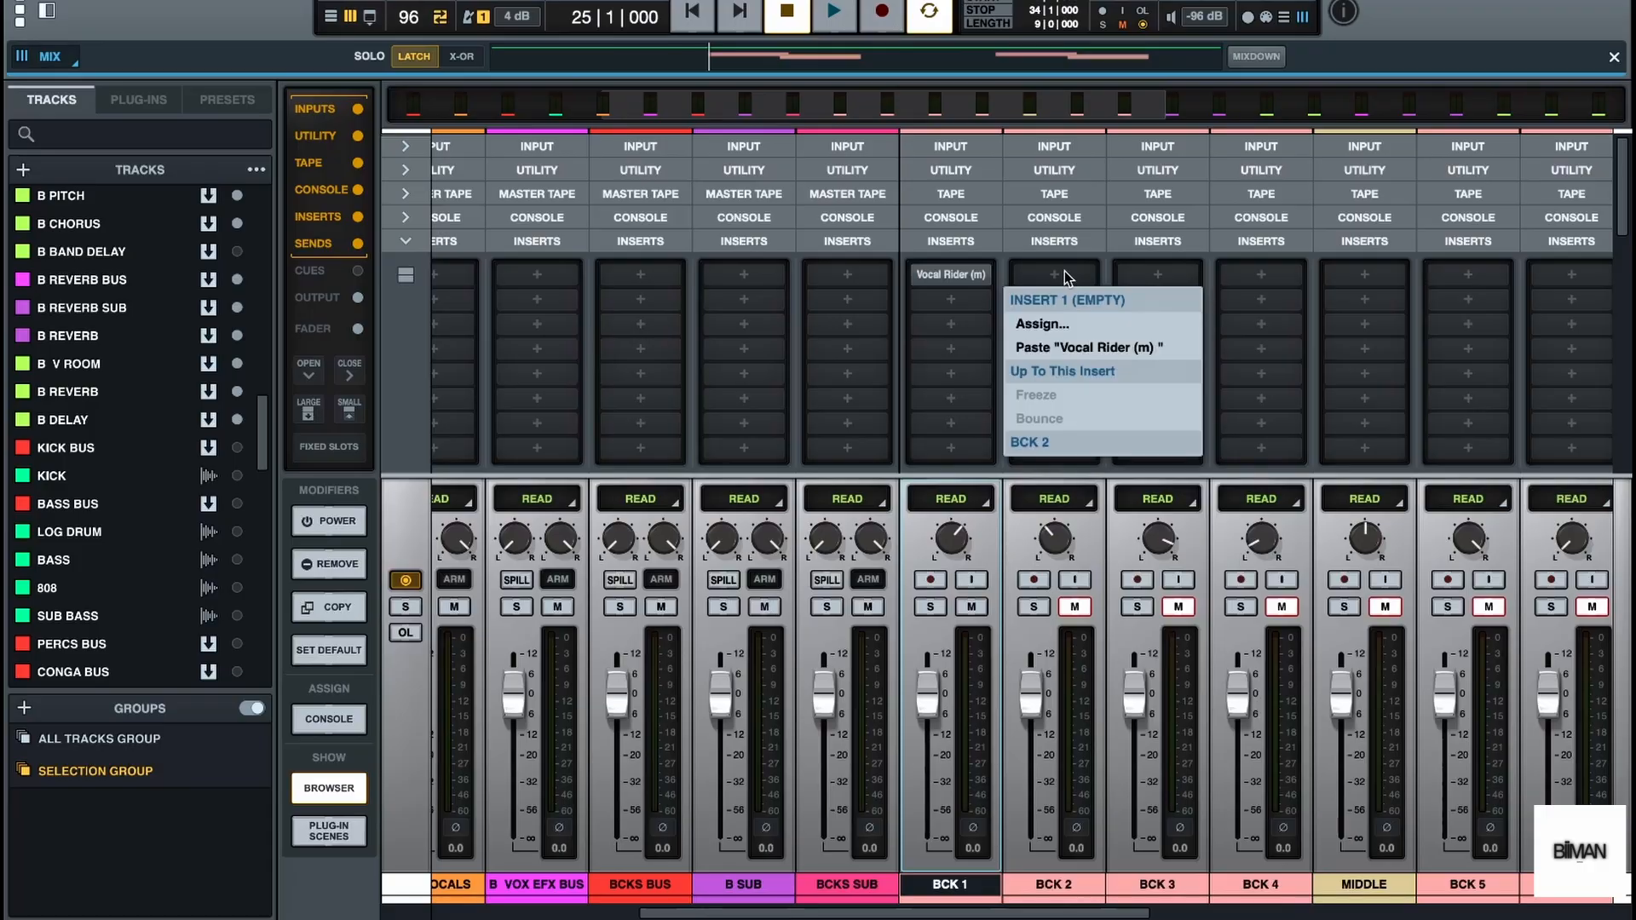
{"action": "left_click", "coordinate": [1061, 346]}
{"action": "right_click", "coordinate": [1163, 279]}
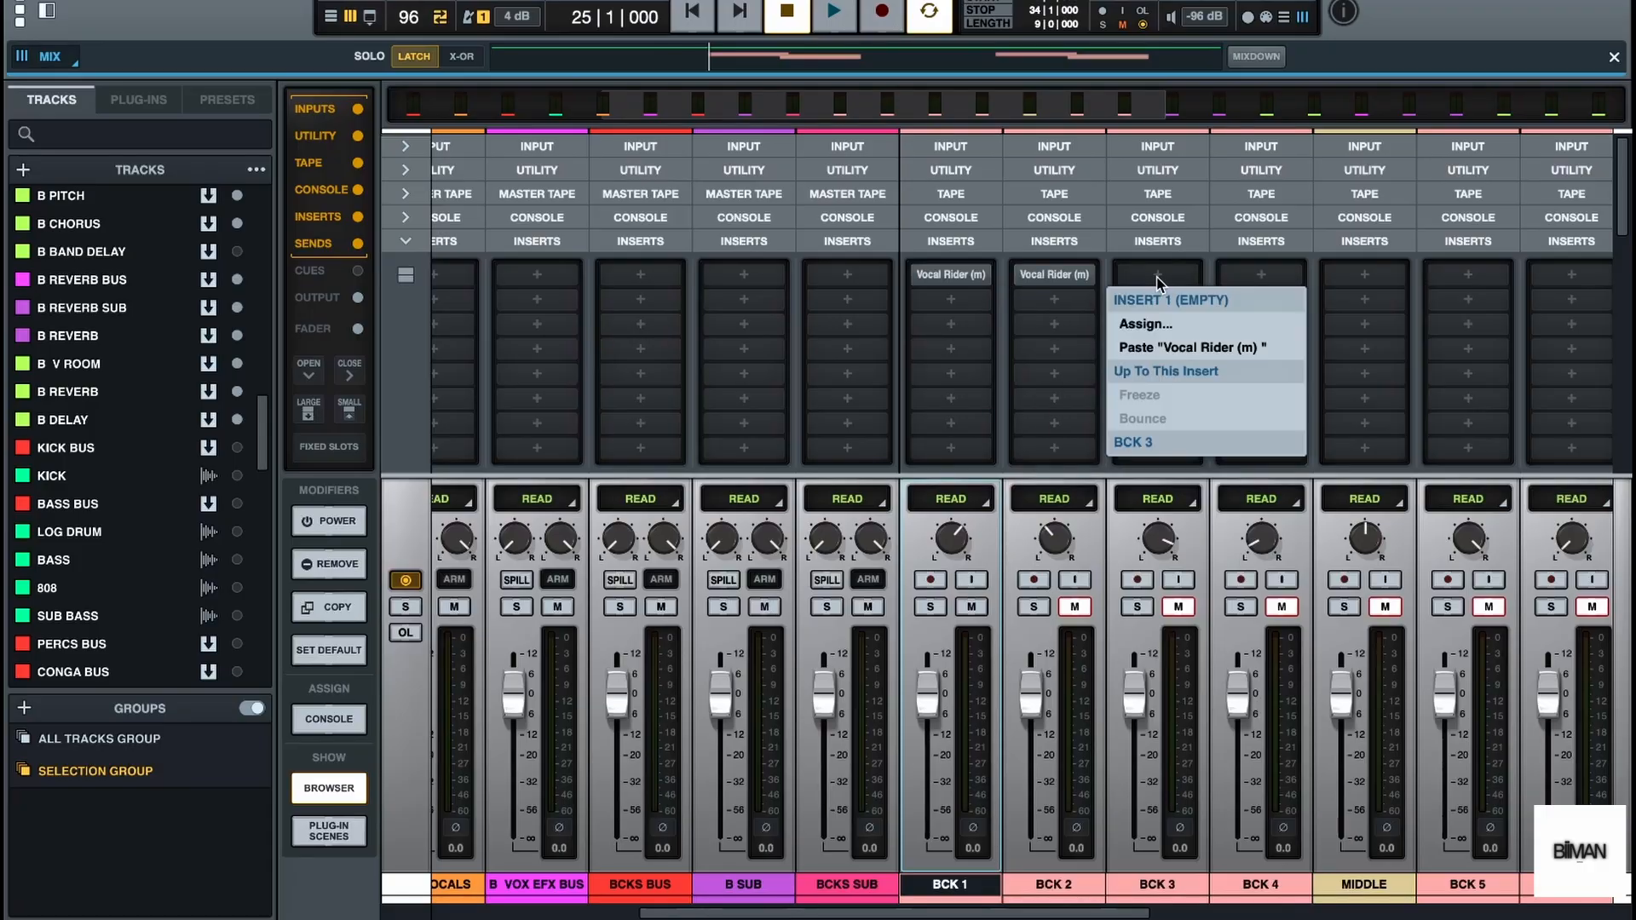
{"action": "left_click", "coordinate": [1164, 353]}
{"action": "right_click", "coordinate": [1265, 281]}
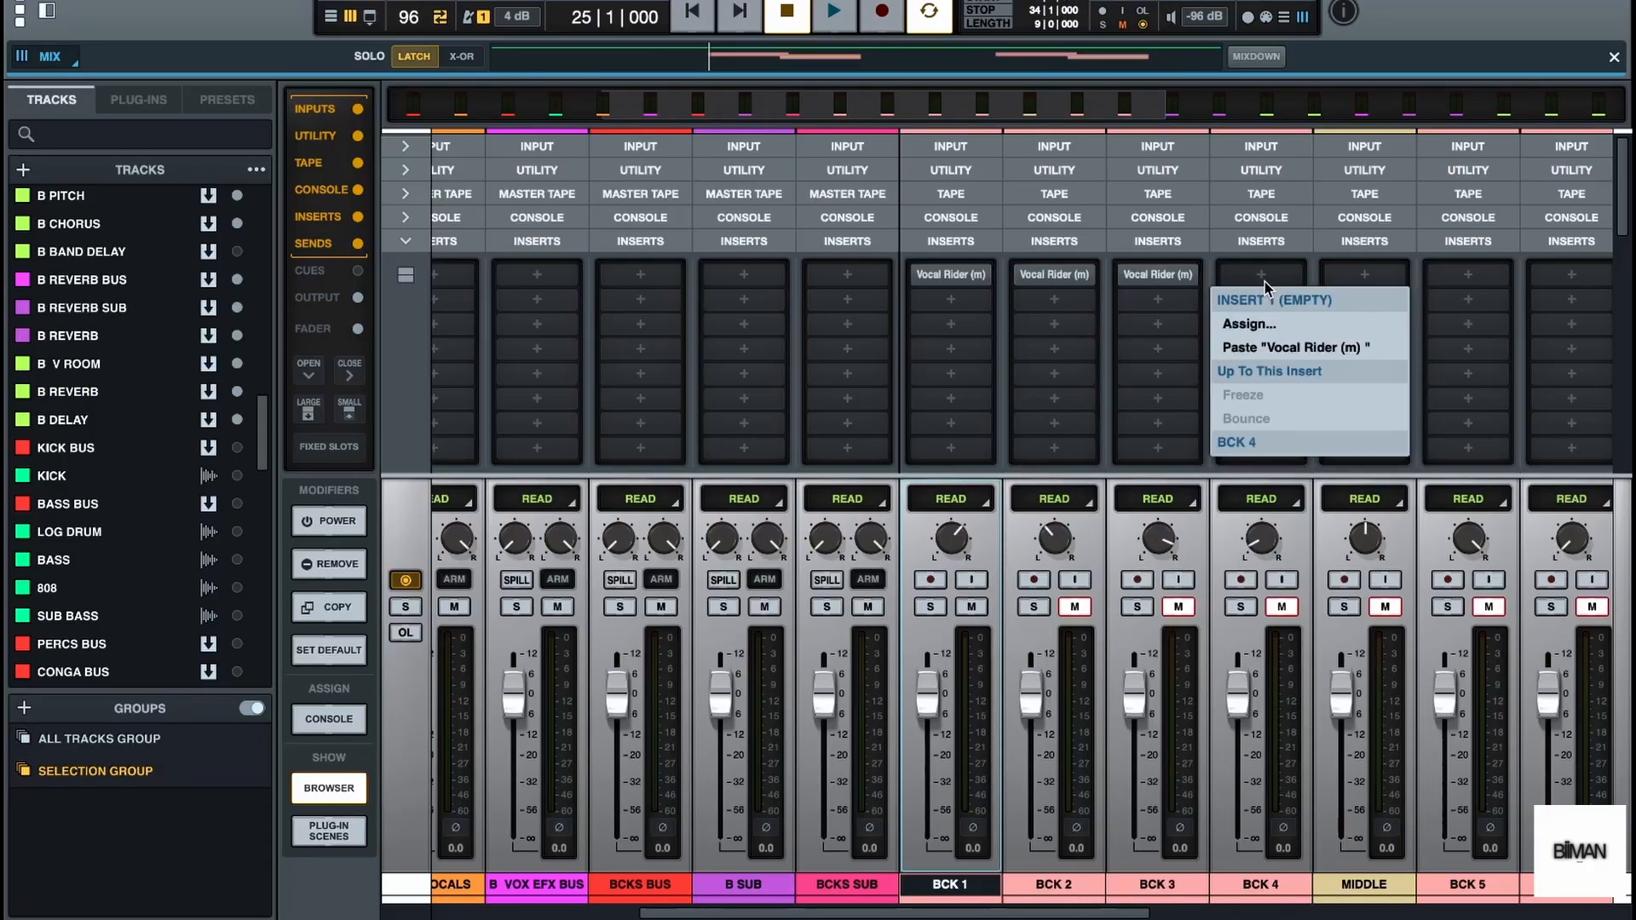
{"action": "left_click", "coordinate": [1264, 345]}
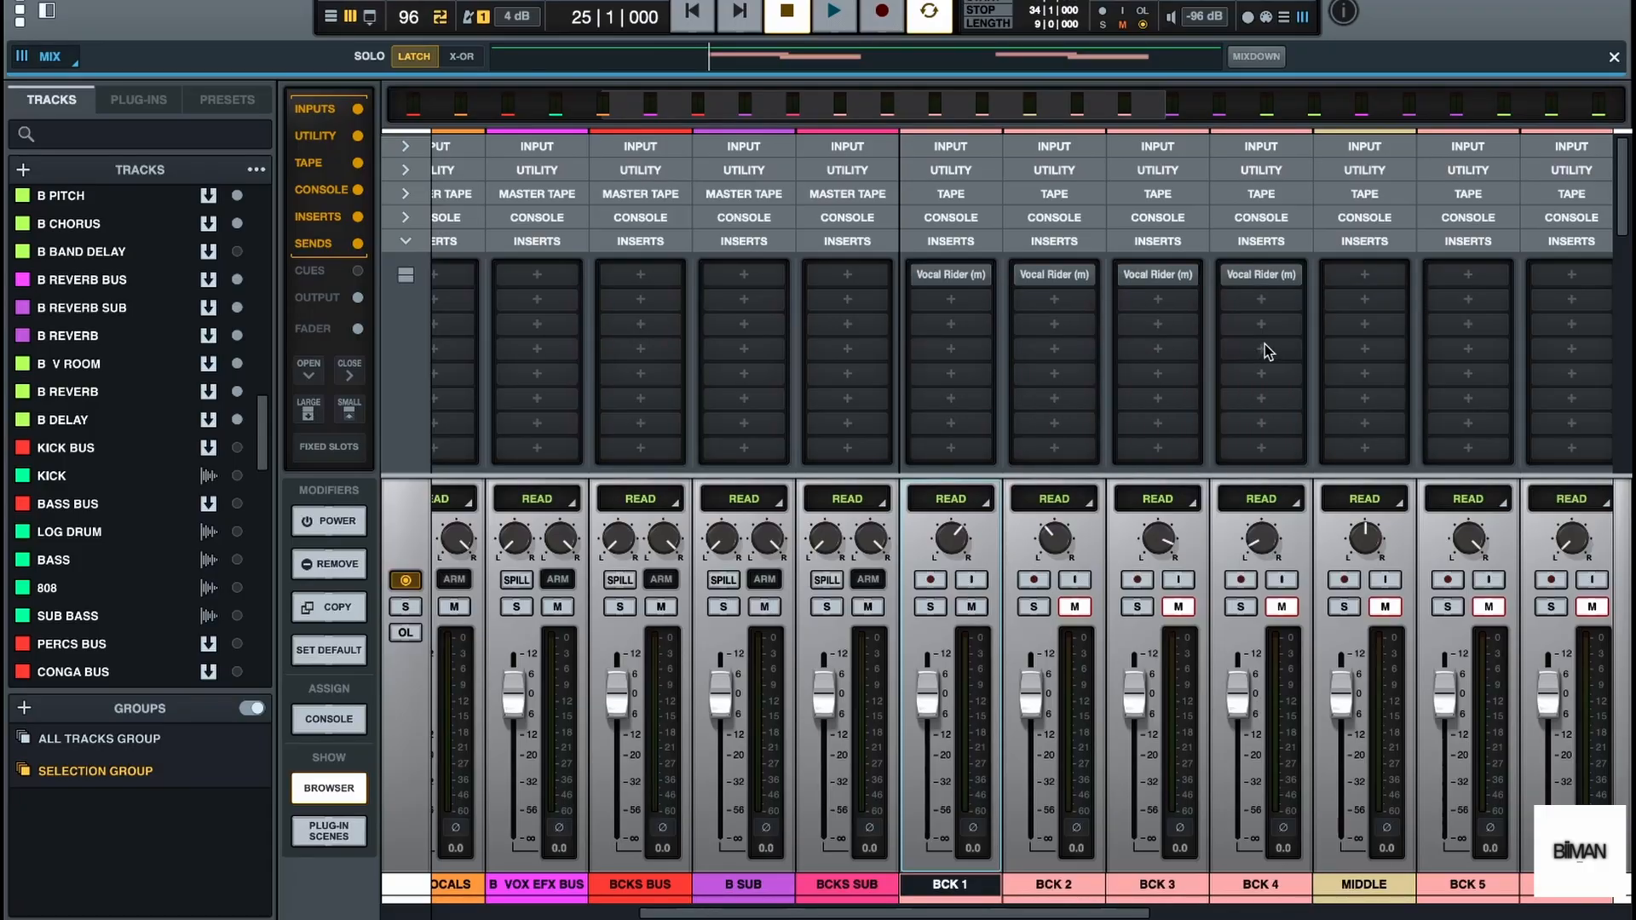
{"action": "right_click", "coordinate": [1358, 276]}
{"action": "left_click", "coordinate": [1358, 346]}
Audition all backing vocal channels together with Vocal Rider on every track
{"action": "left_click_drag", "start_coordinate": [1099, 914], "coordinate": [1164, 916]}
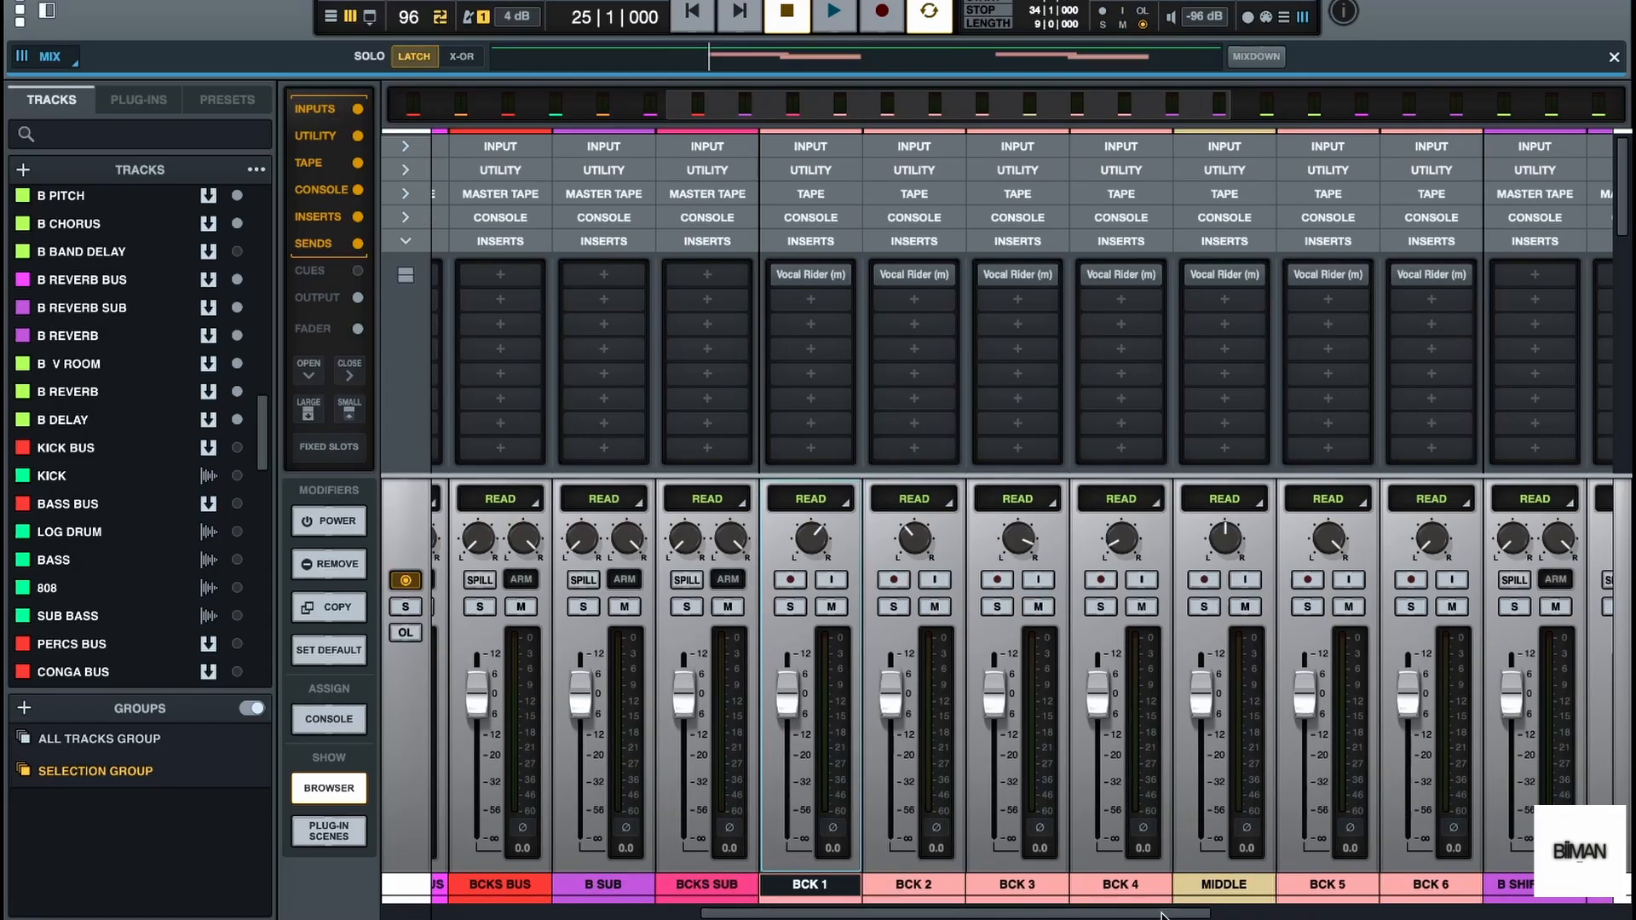
{"action": "left_click_drag", "start_coordinate": [1164, 916], "coordinate": [1162, 916]}
{"action": "key", "text": "space"}
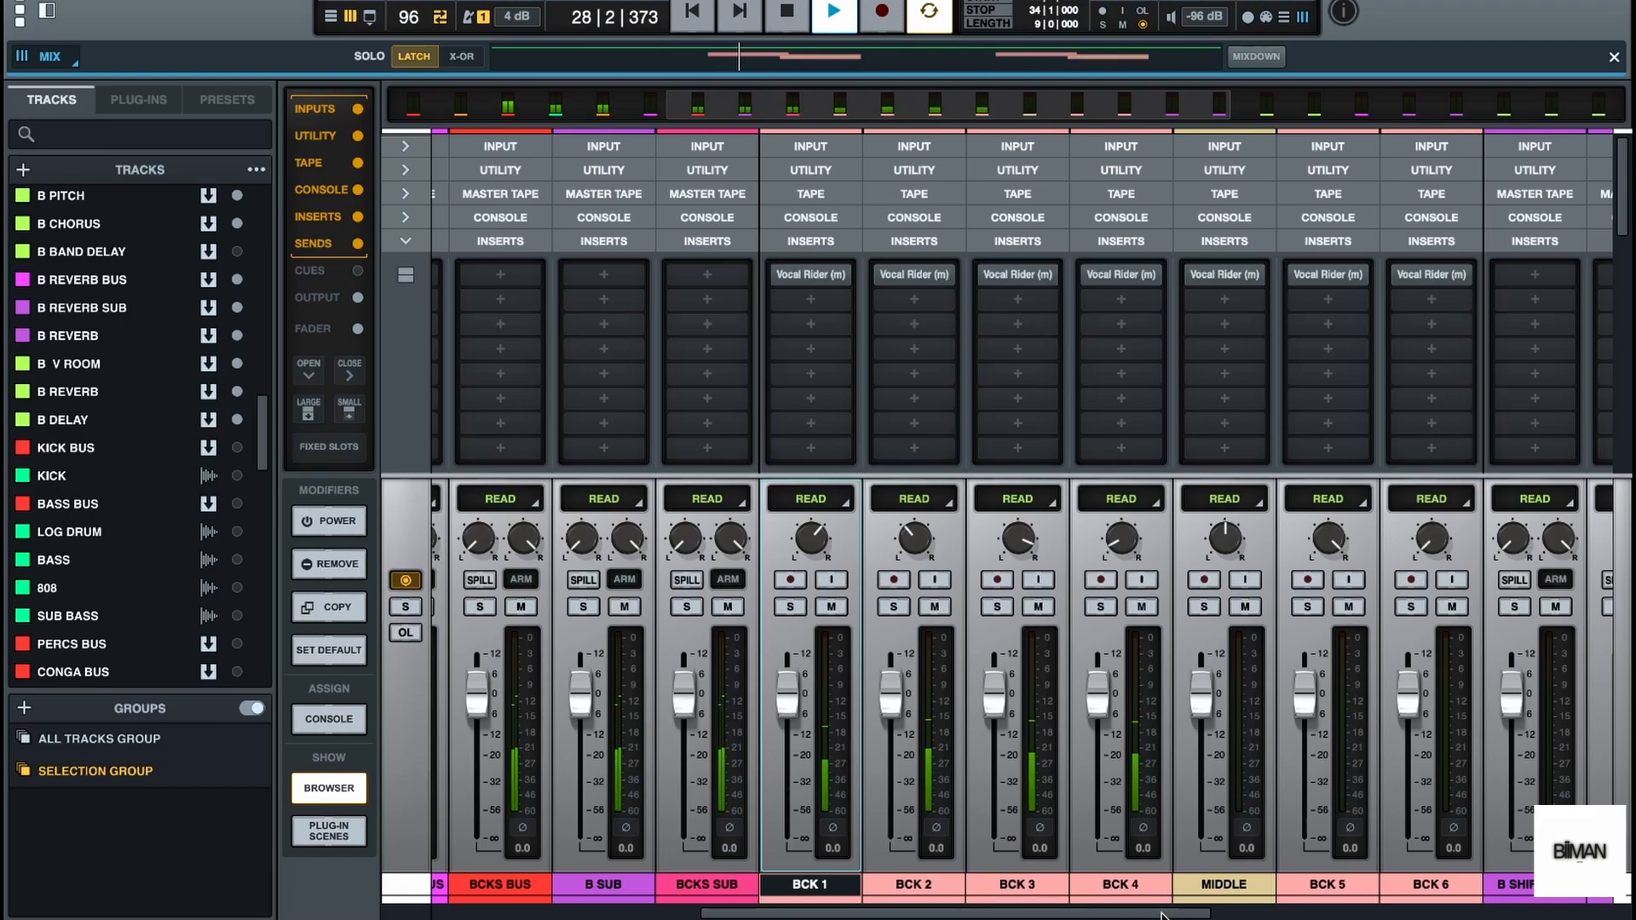
{"action": "key", "text": "space"}
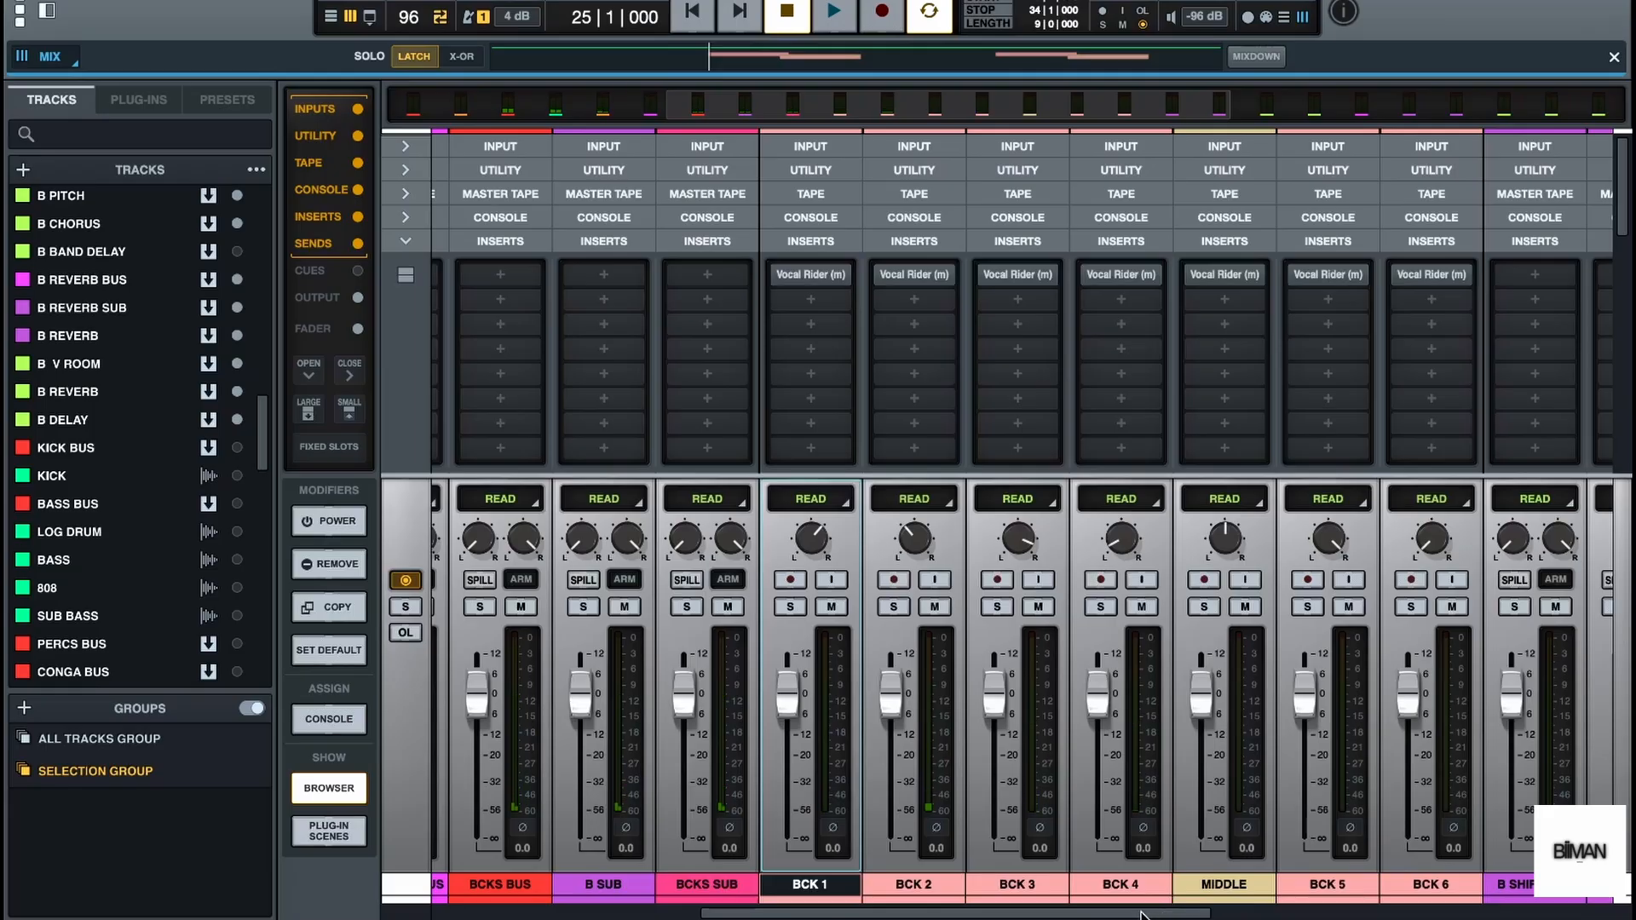
Assign the API Vision channel strip to the console slot of BCK 1
{"action": "left_click_drag", "start_coordinate": [1161, 915], "coordinate": [1081, 917]}
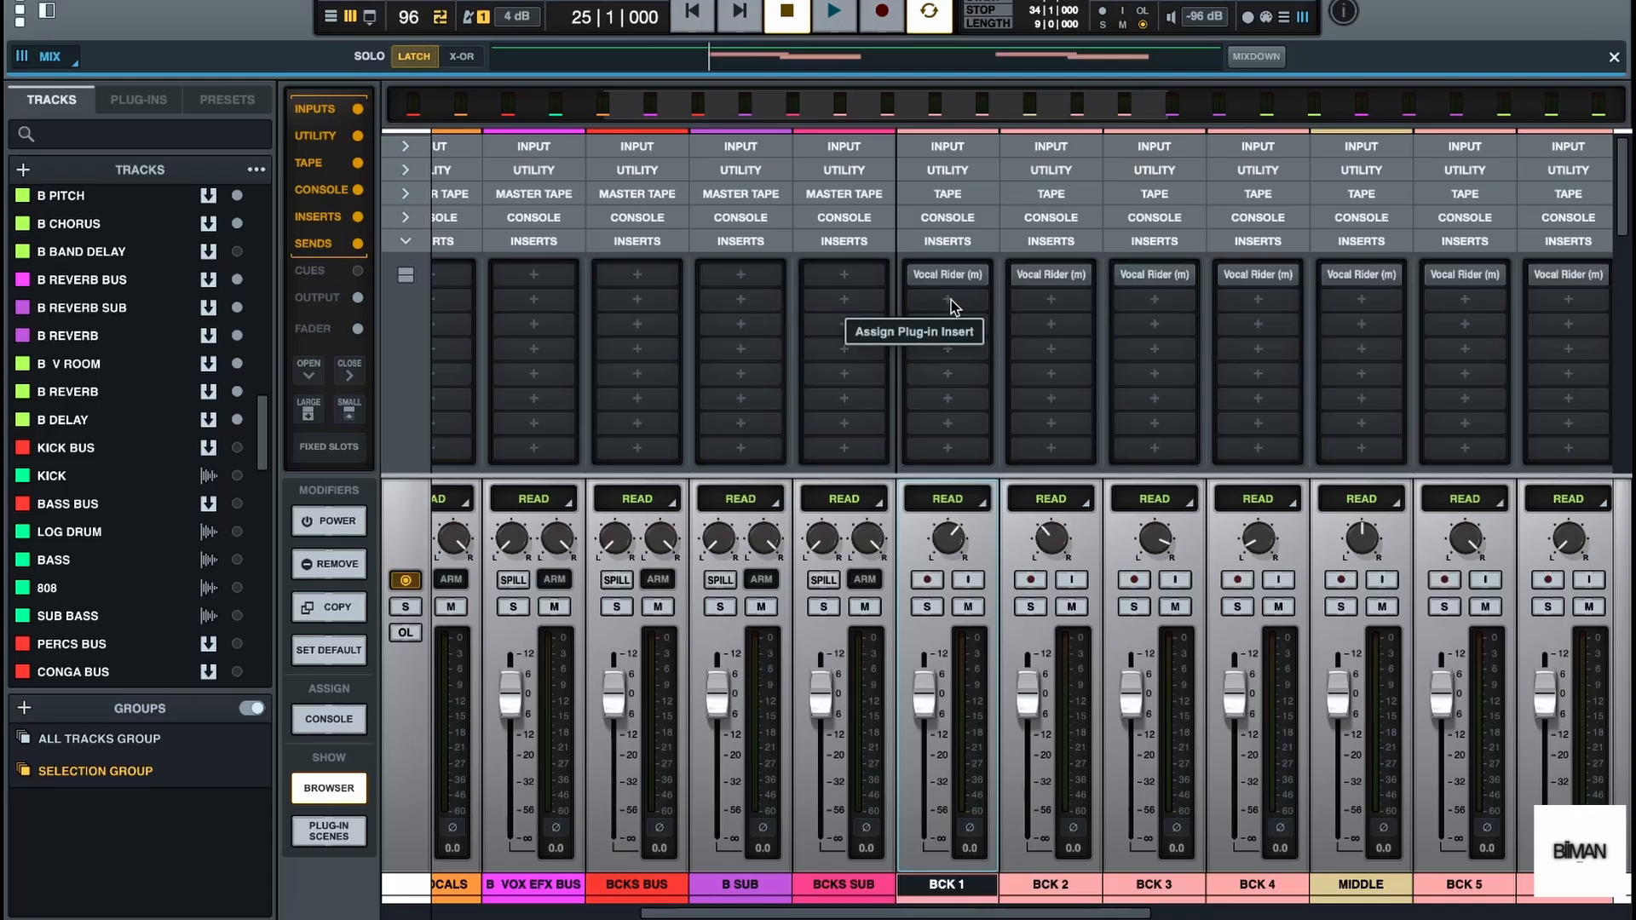
{"action": "left_click", "coordinate": [951, 219]}
{"action": "left_click", "coordinate": [936, 252]}
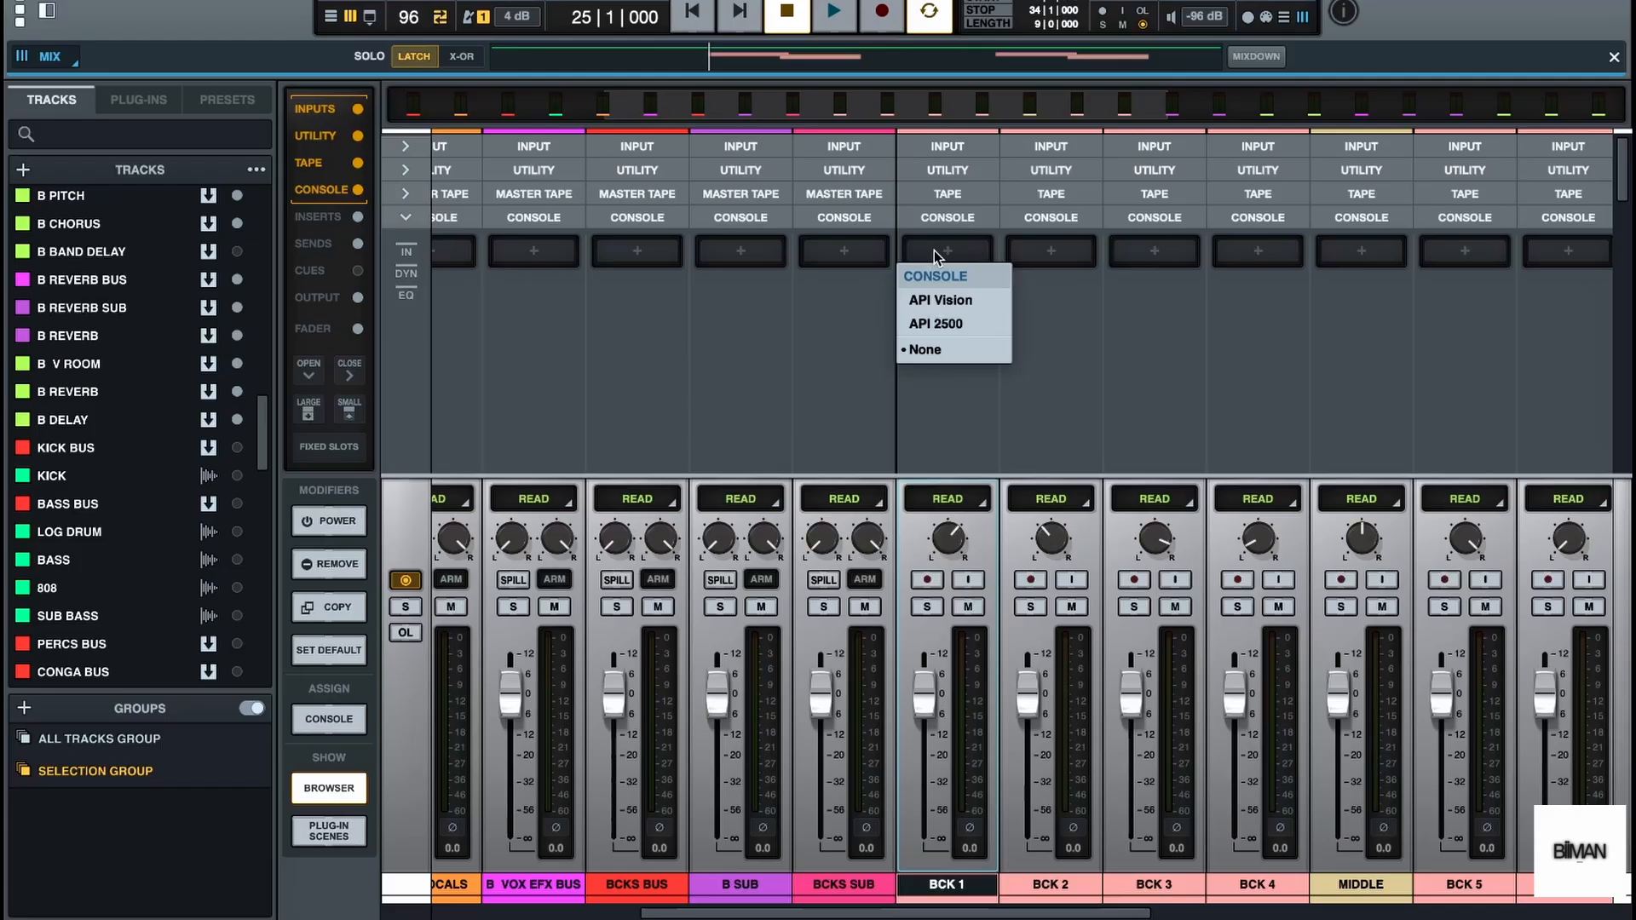
{"action": "left_click", "coordinate": [960, 296]}
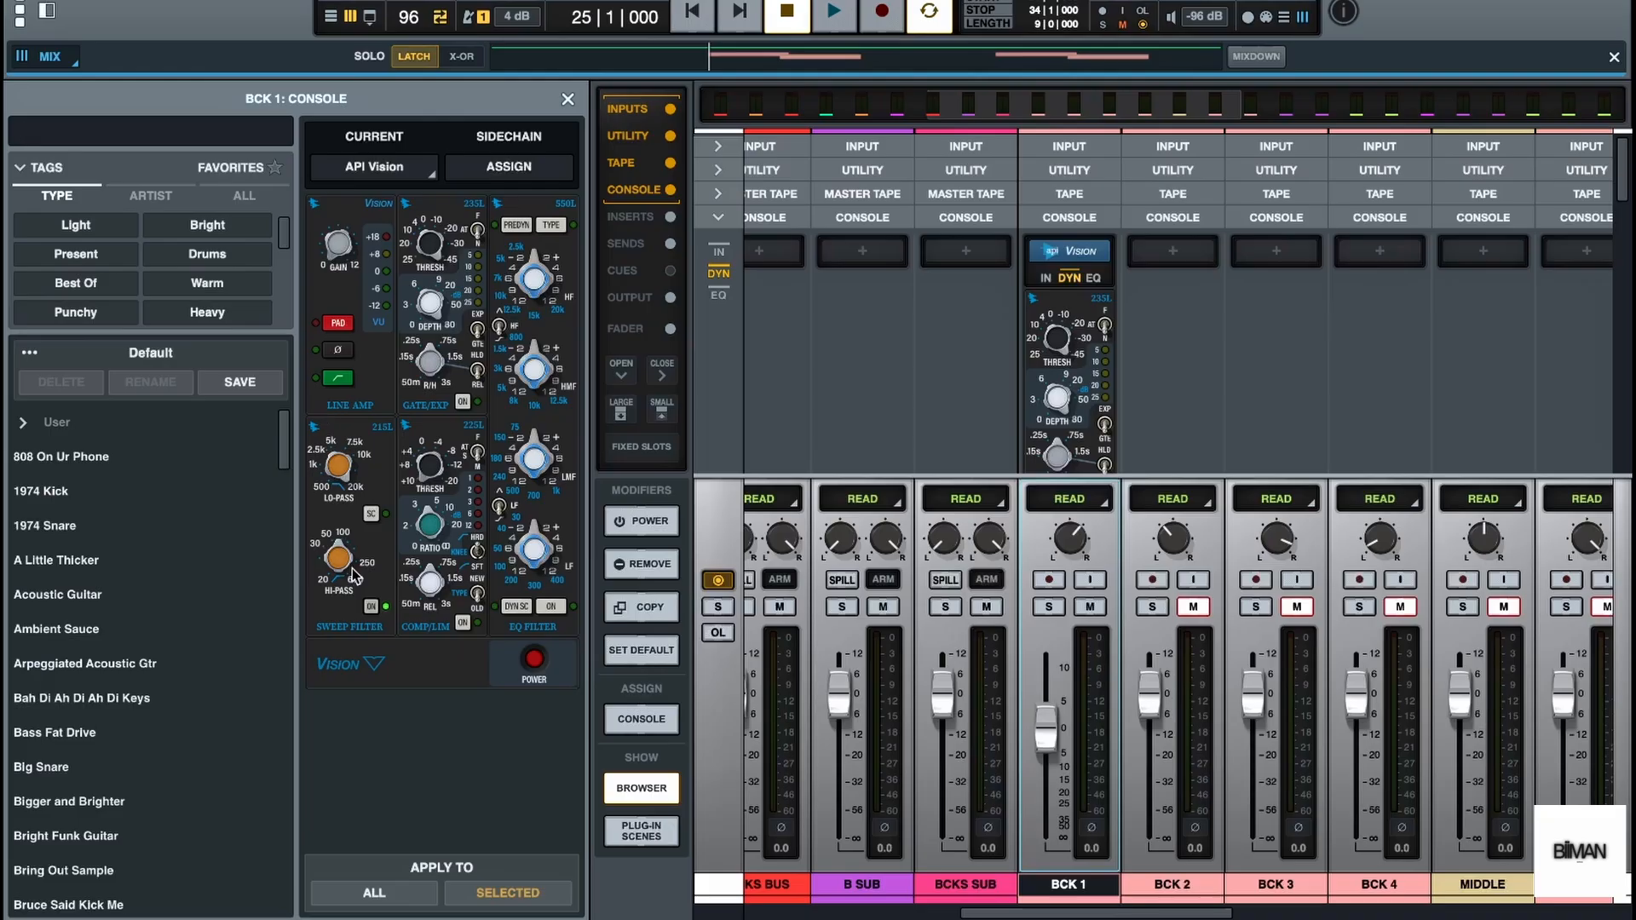
Audition BCK 1 through the API Vision hi-pass filter and switch on its gate/expander
{"action": "key", "text": "space"}
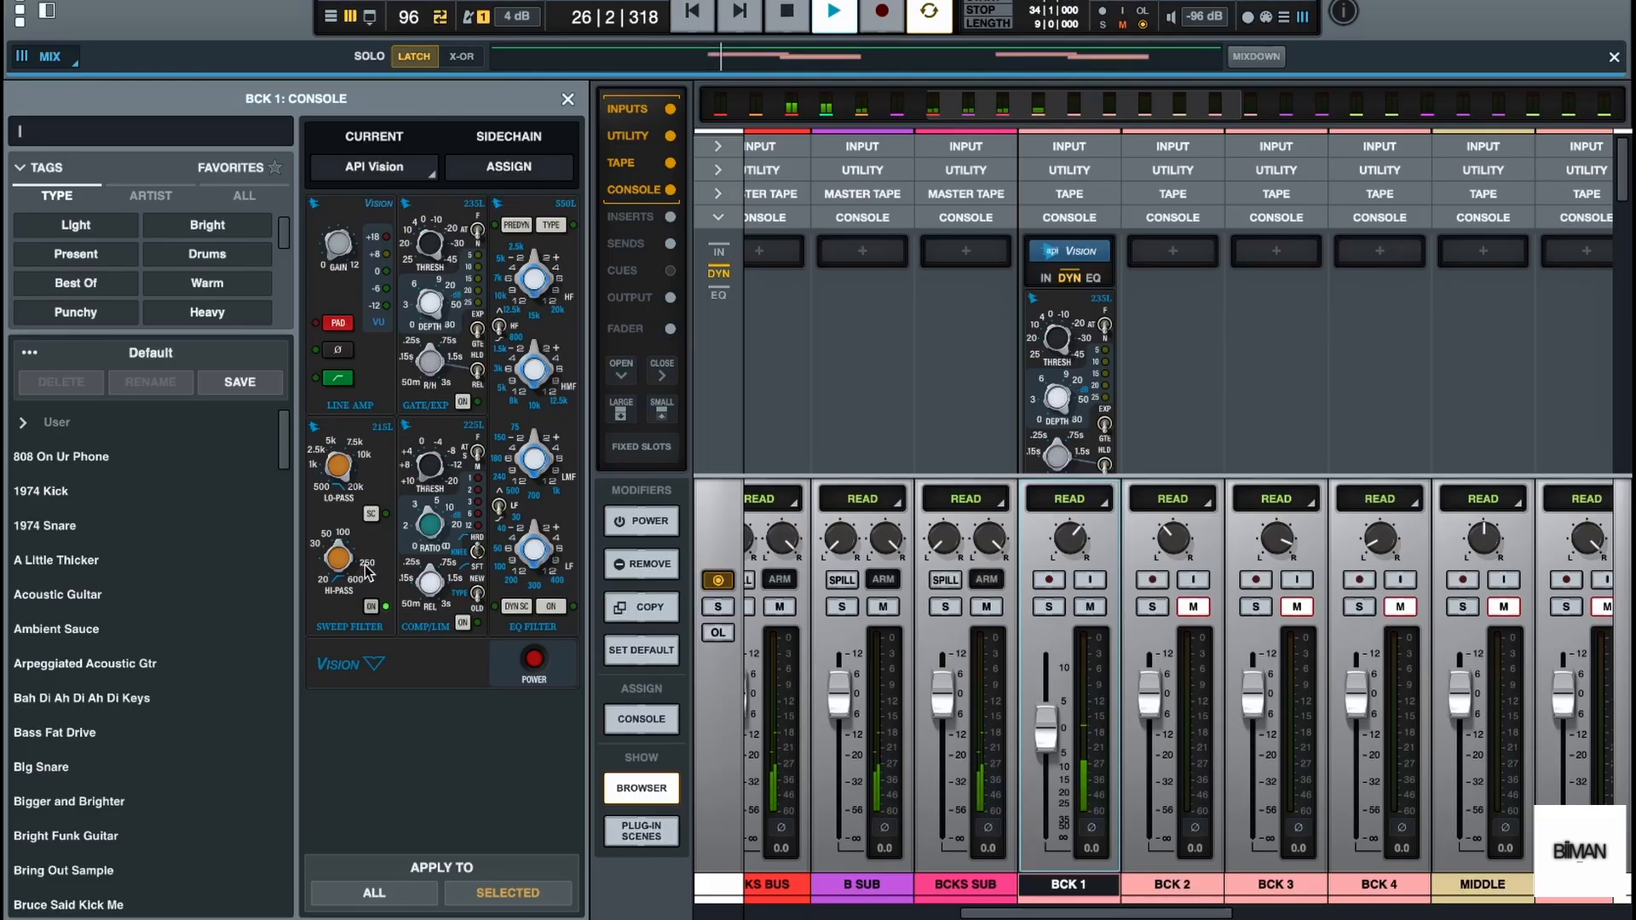
{"action": "key", "text": "space"}
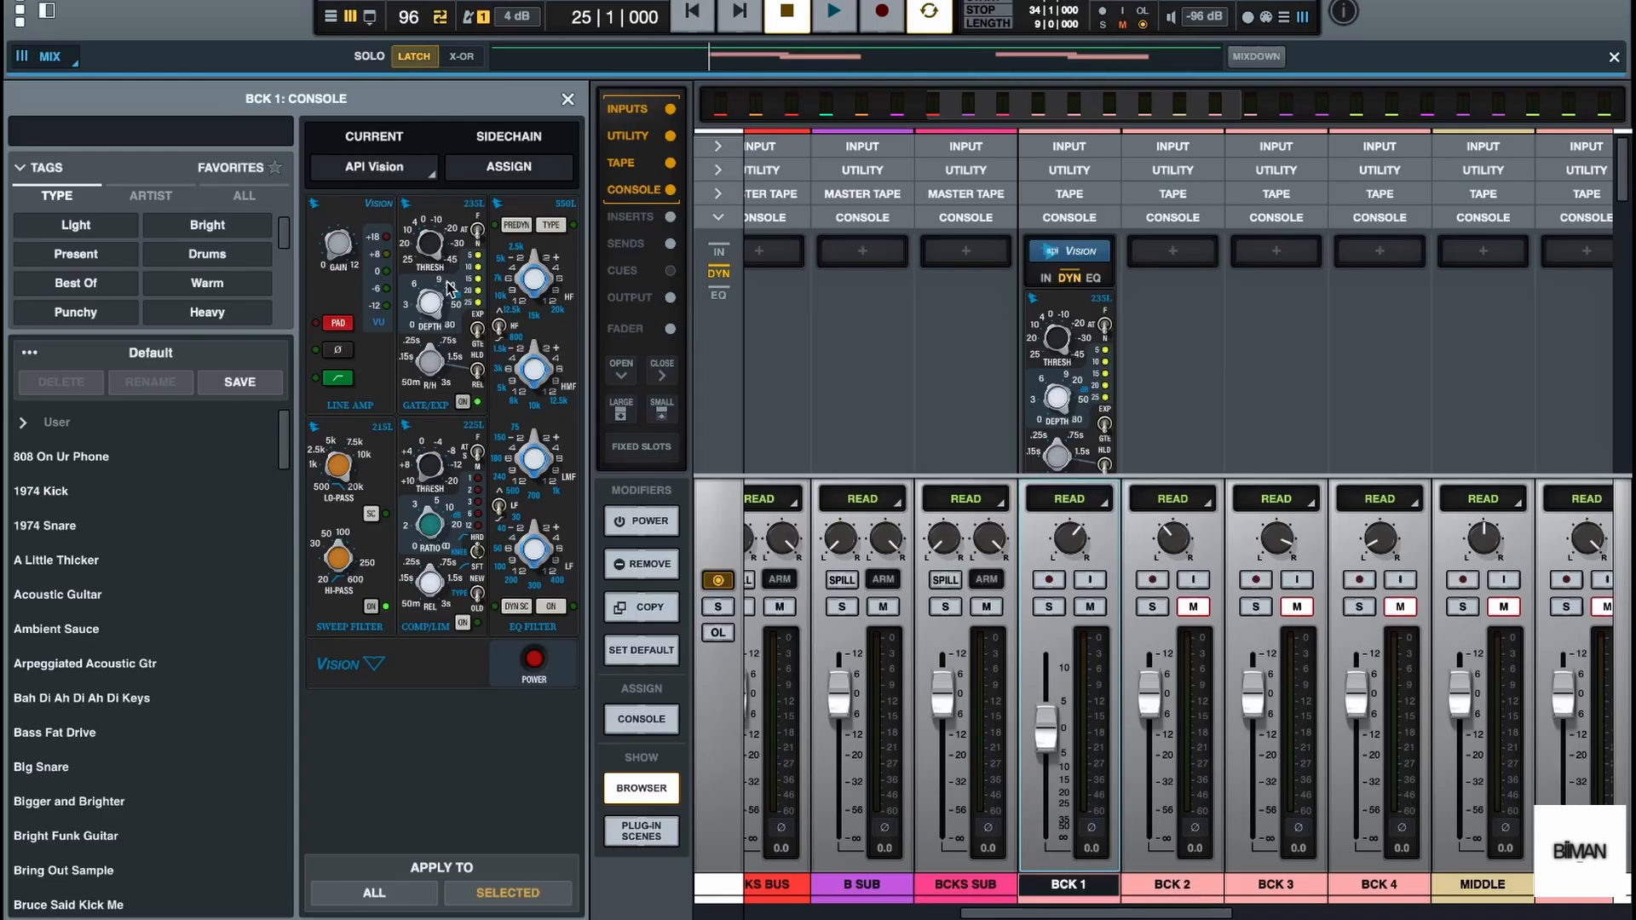
{"action": "key", "text": "space"}
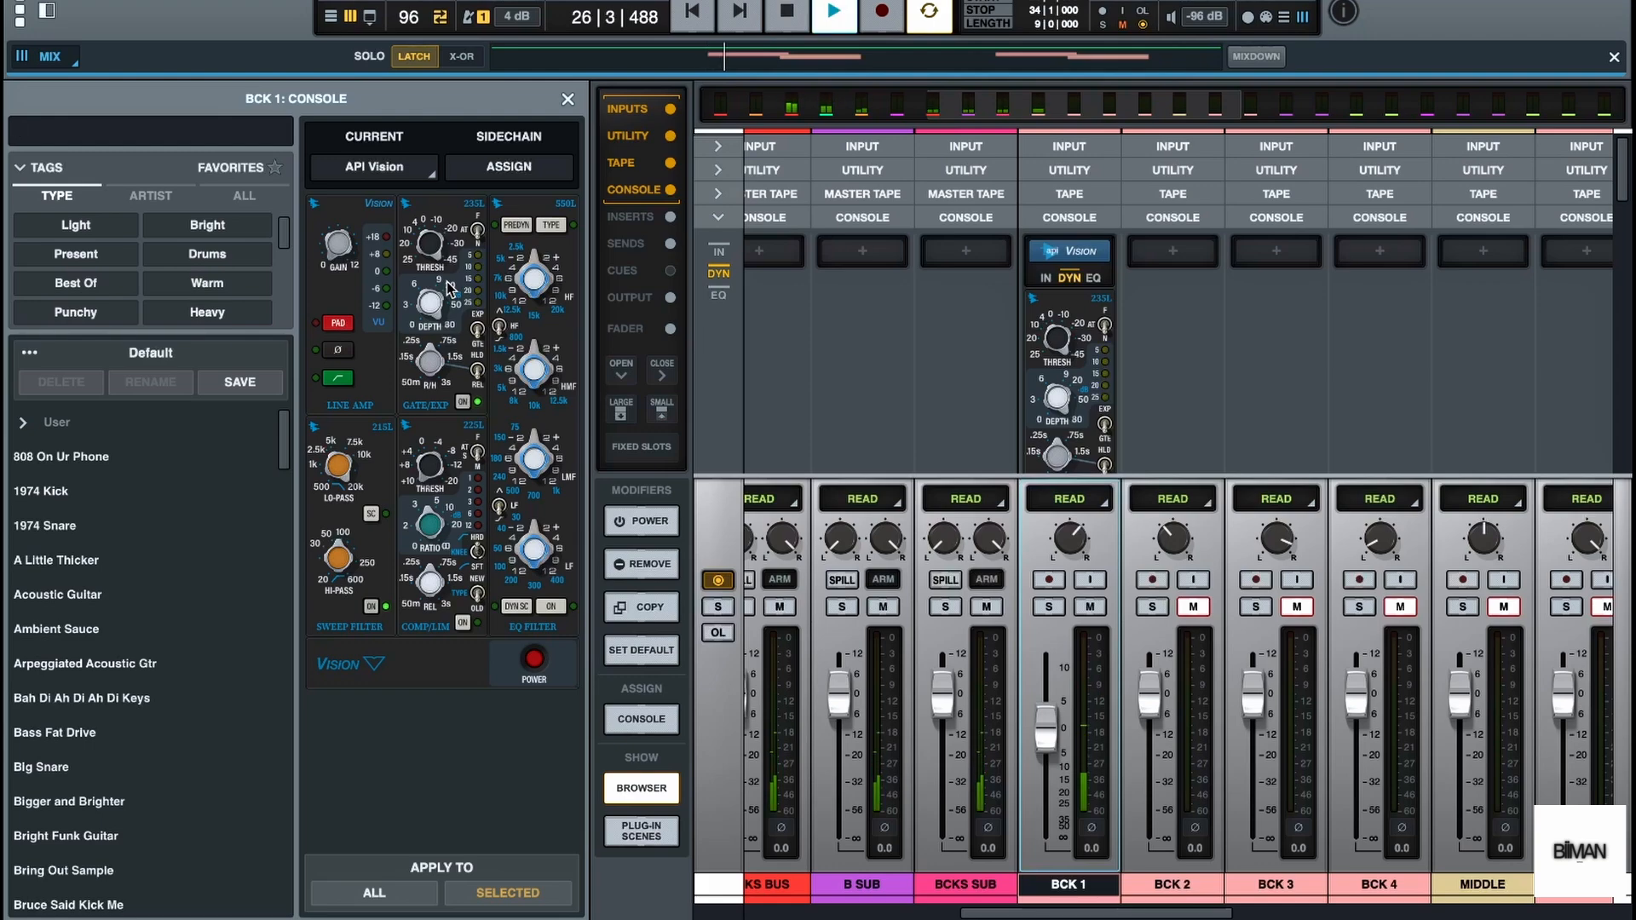
{"action": "key", "text": "space"}
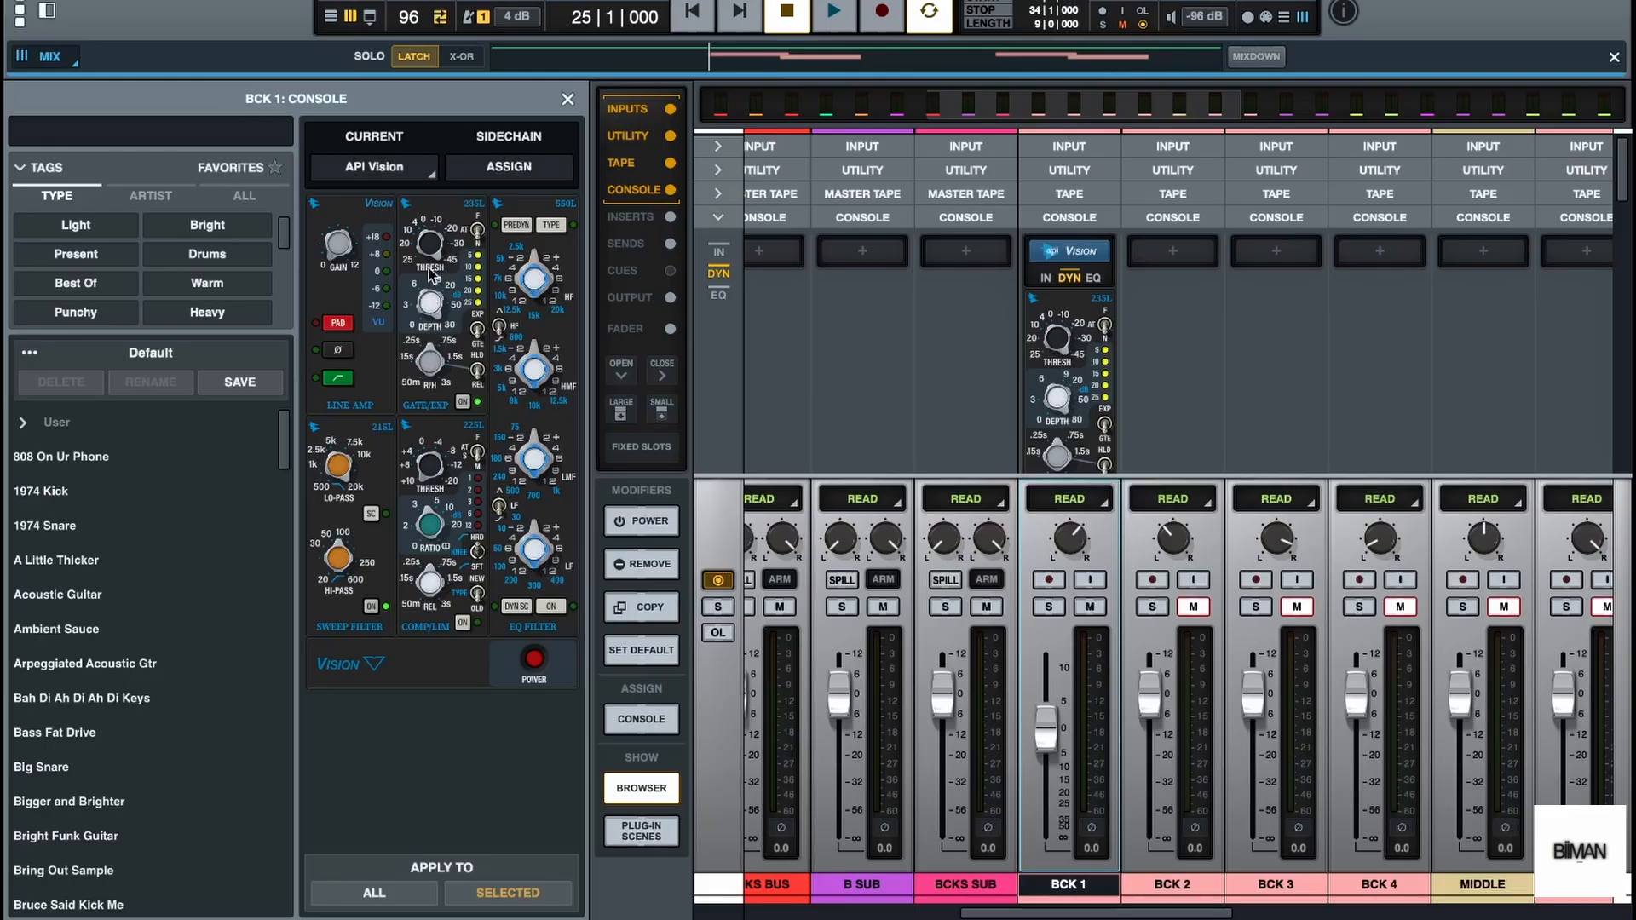
{"action": "key", "text": "space"}
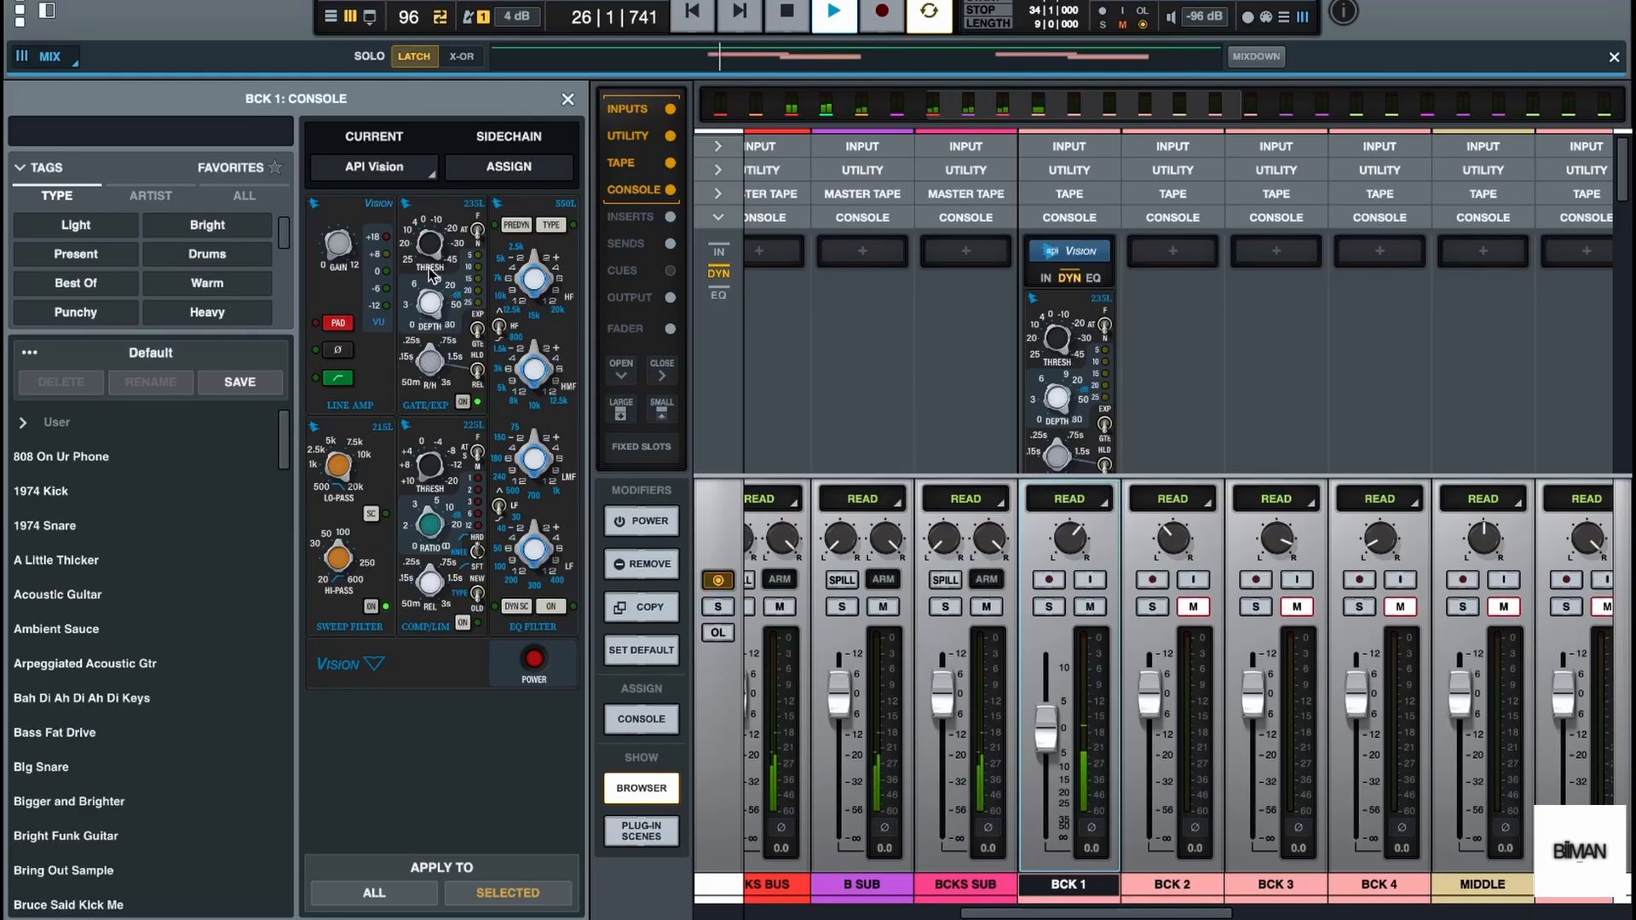
{"action": "key", "text": "space"}
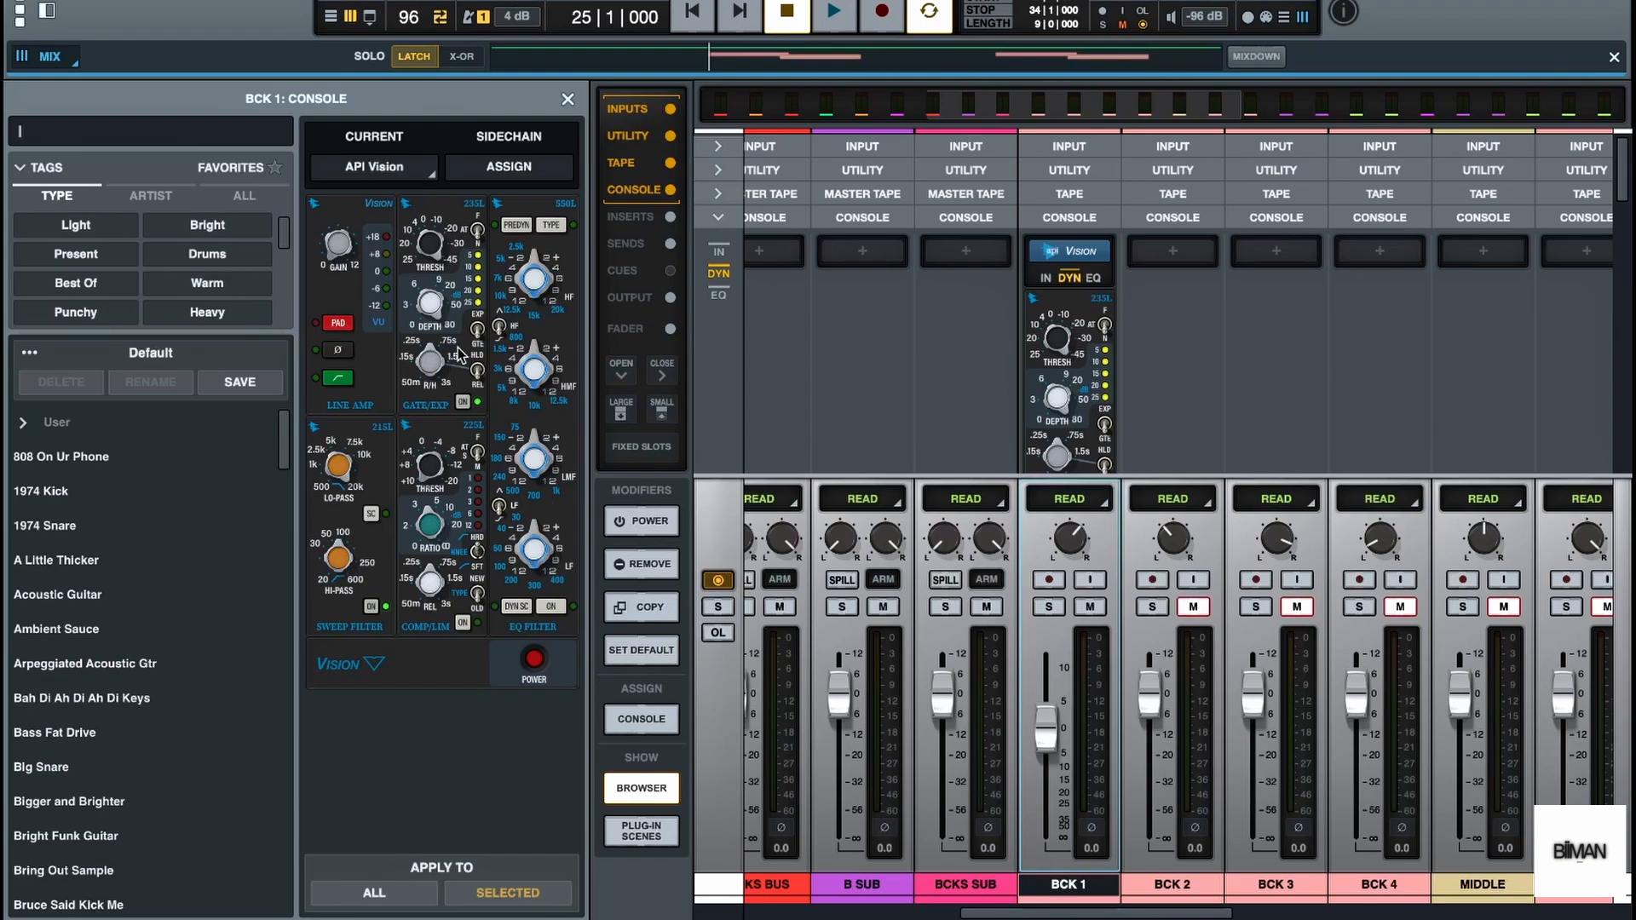
{"action": "left_click", "coordinate": [567, 99]}
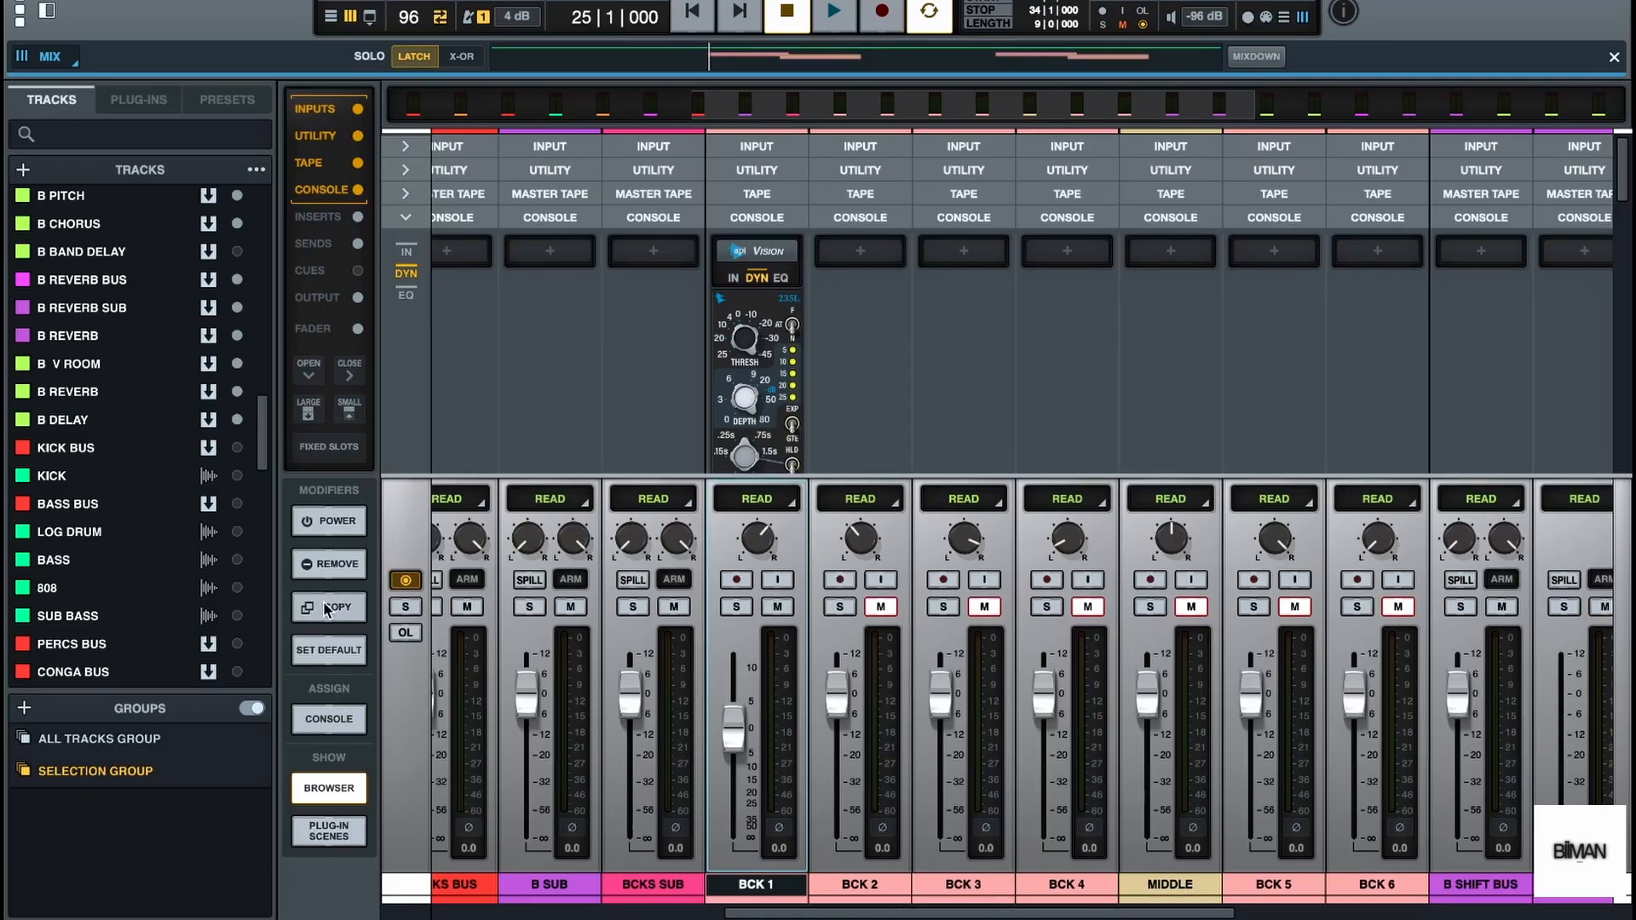
Copy the API Vision strip from BCK 1 to BCK 2, BCK 3, BCK 4, MIDDLE, BCK 5 and BCK 6, and audition all channels
{"action": "left_click_drag", "start_coordinate": [755, 251], "coordinate": [757, 252]}
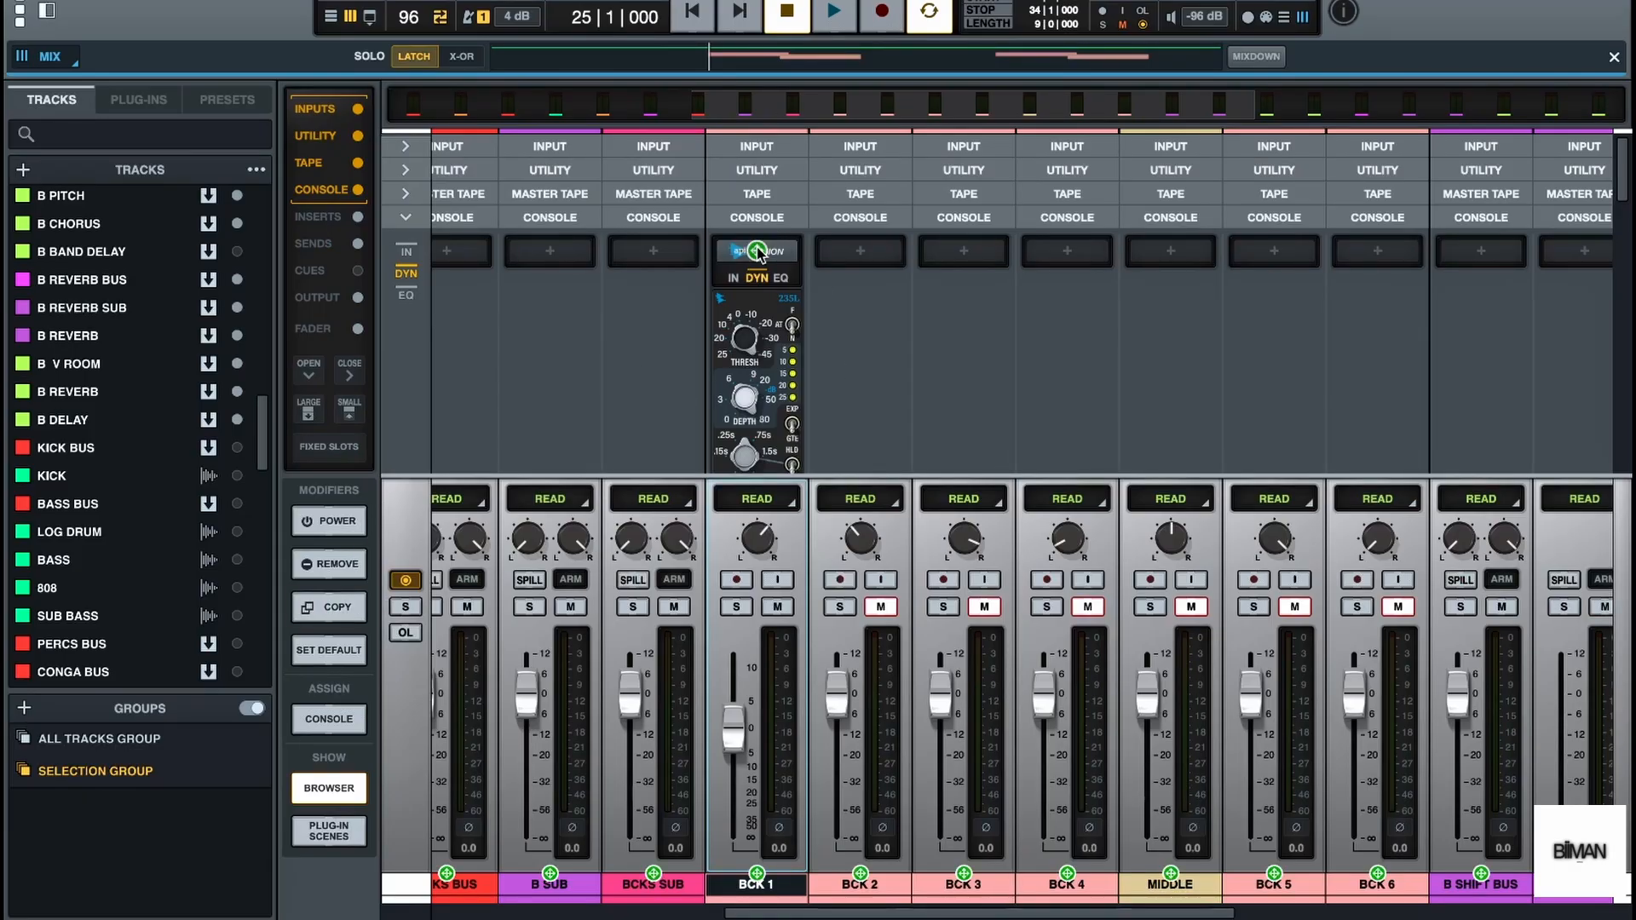
{"action": "left_click", "coordinate": [861, 250]}
{"action": "left_click", "coordinate": [963, 251]}
{"action": "left_click", "coordinate": [1067, 251]}
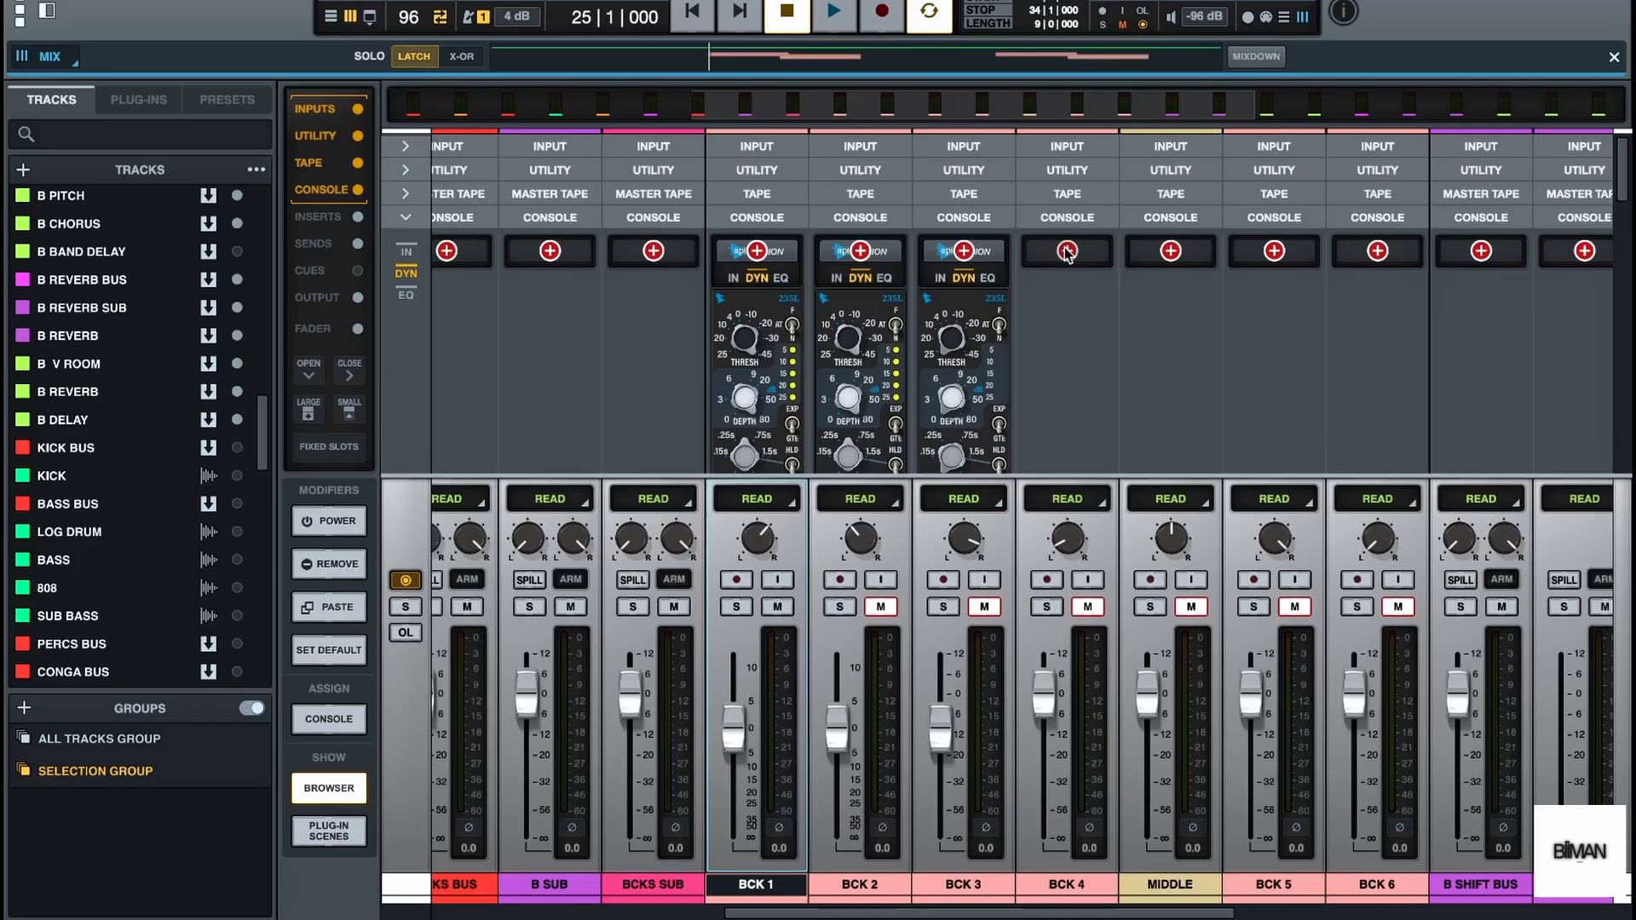
{"action": "left_click", "coordinate": [1171, 250]}
{"action": "left_click", "coordinate": [1274, 252]}
{"action": "left_click", "coordinate": [1378, 250]}
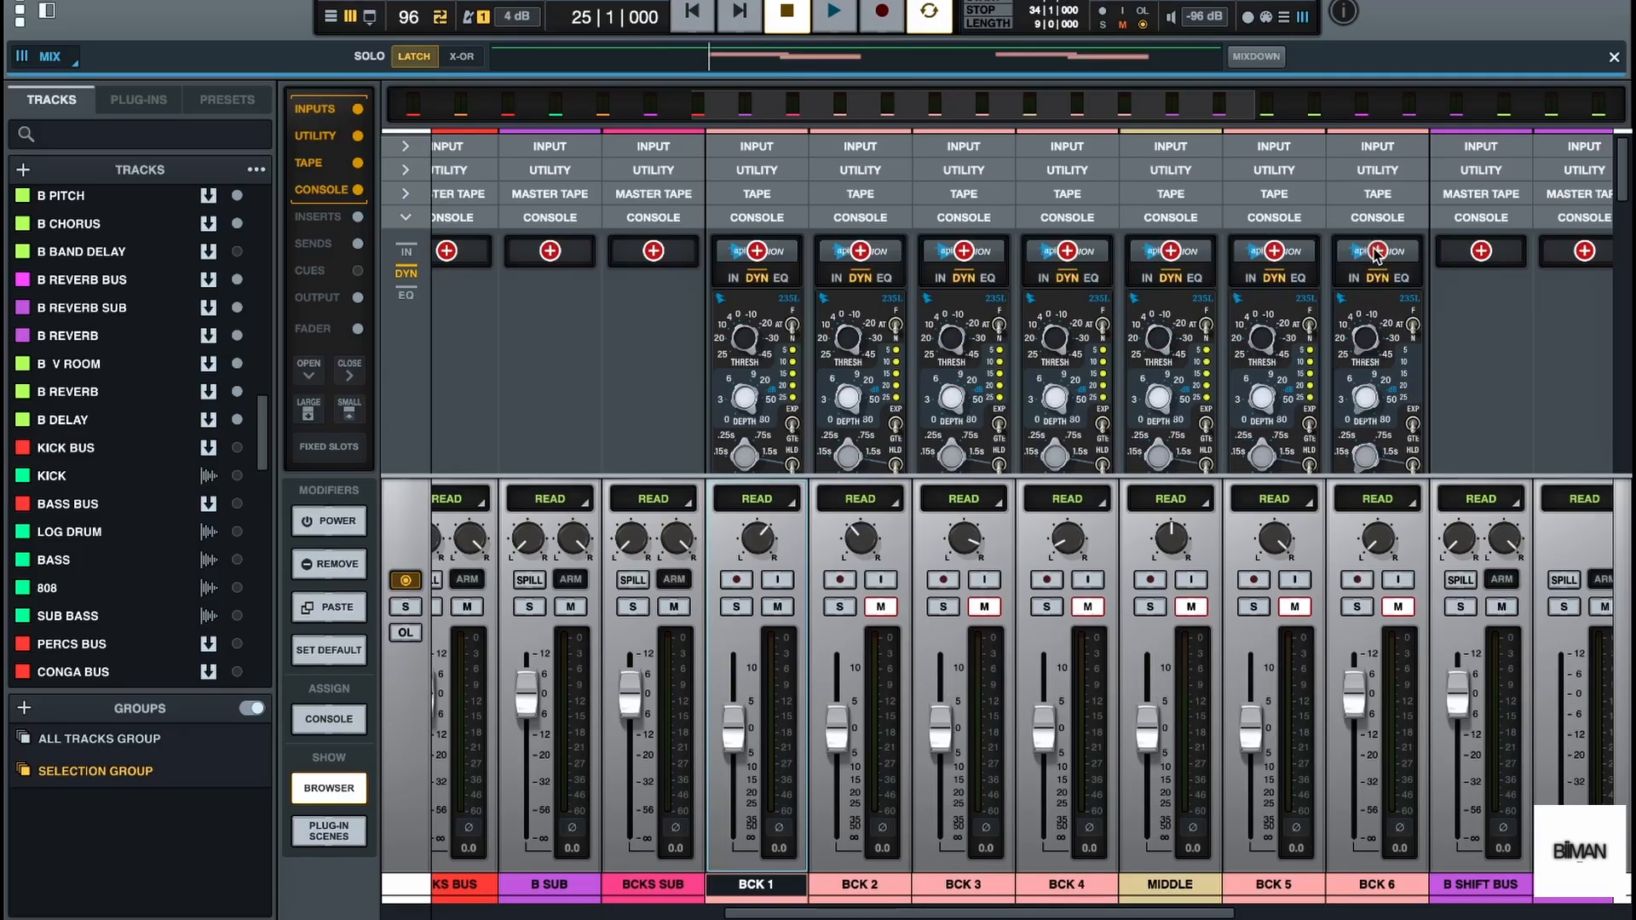
{"action": "left_click", "coordinate": [347, 607]}
{"action": "key", "text": "space"}
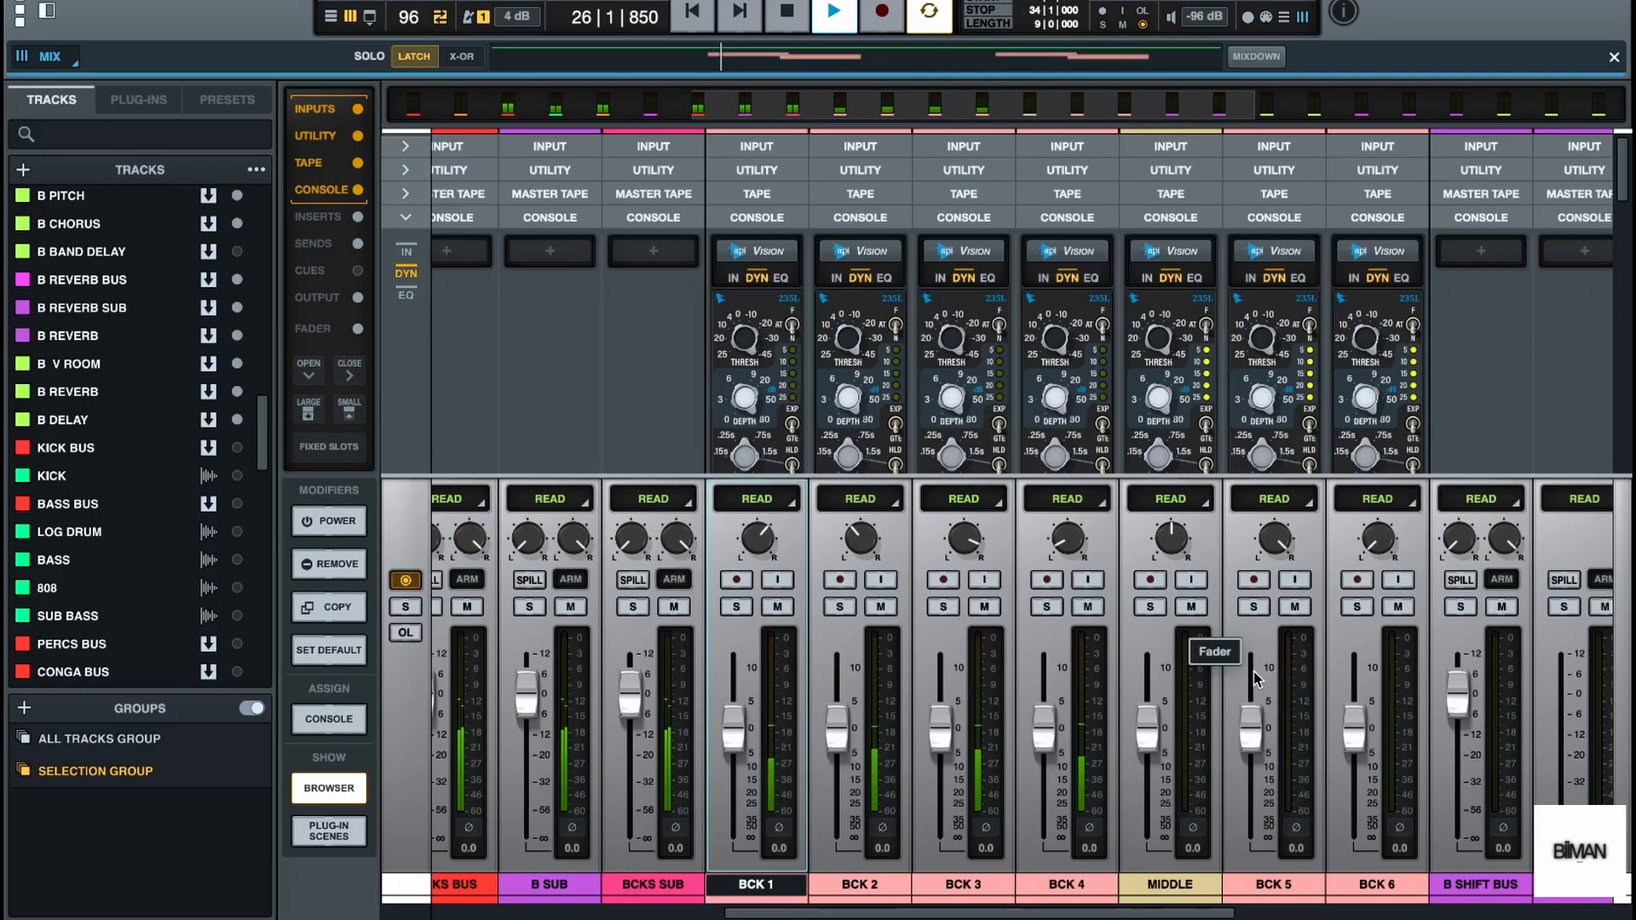
{"action": "key", "text": "space"}
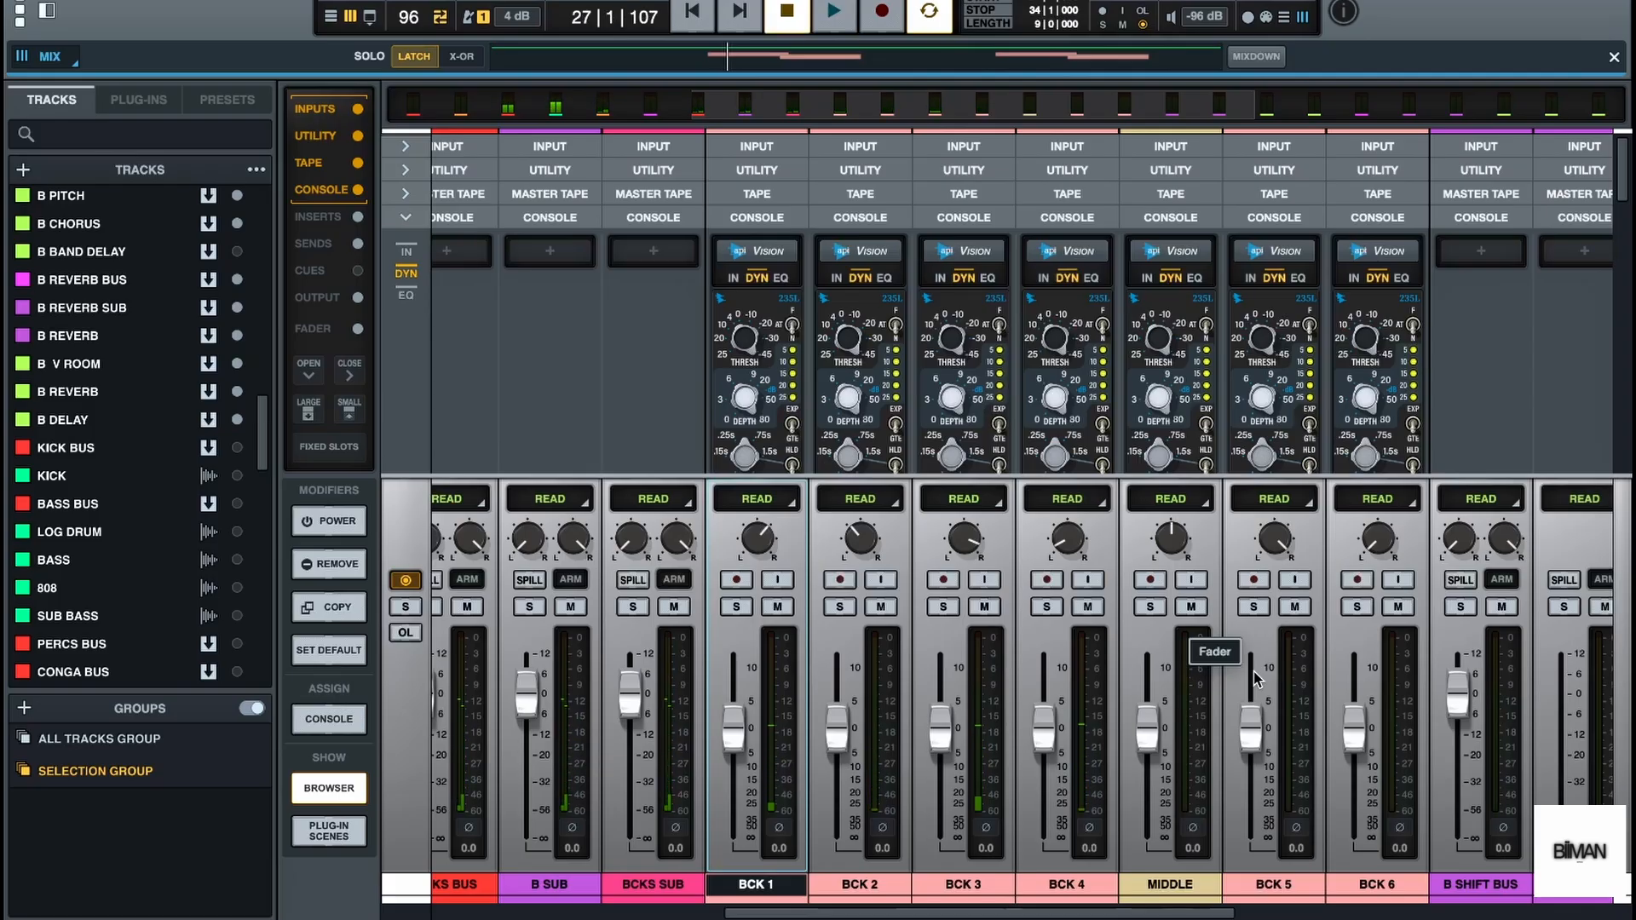
Examine the insert chains and outputs of the backing vocal channels and the output routing of BCKS SUB
{"action": "scroll", "coordinate": [993, 388], "scroll_direction": "down", "scroll_amount": 5}
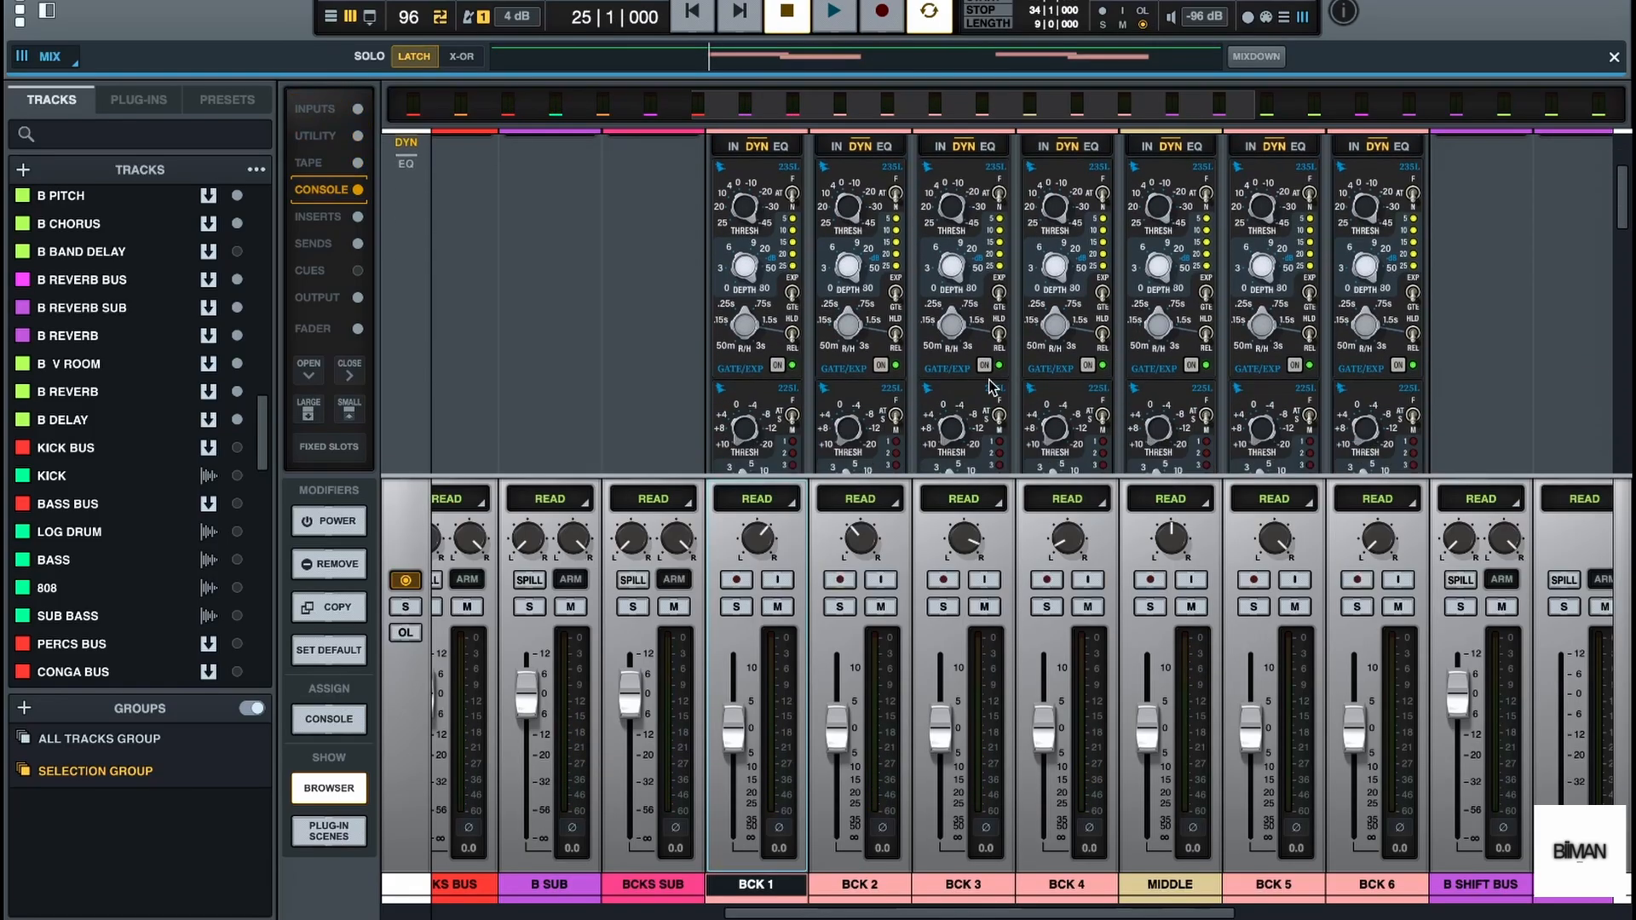
{"action": "scroll", "coordinate": [993, 388], "scroll_direction": "down", "scroll_amount": 4}
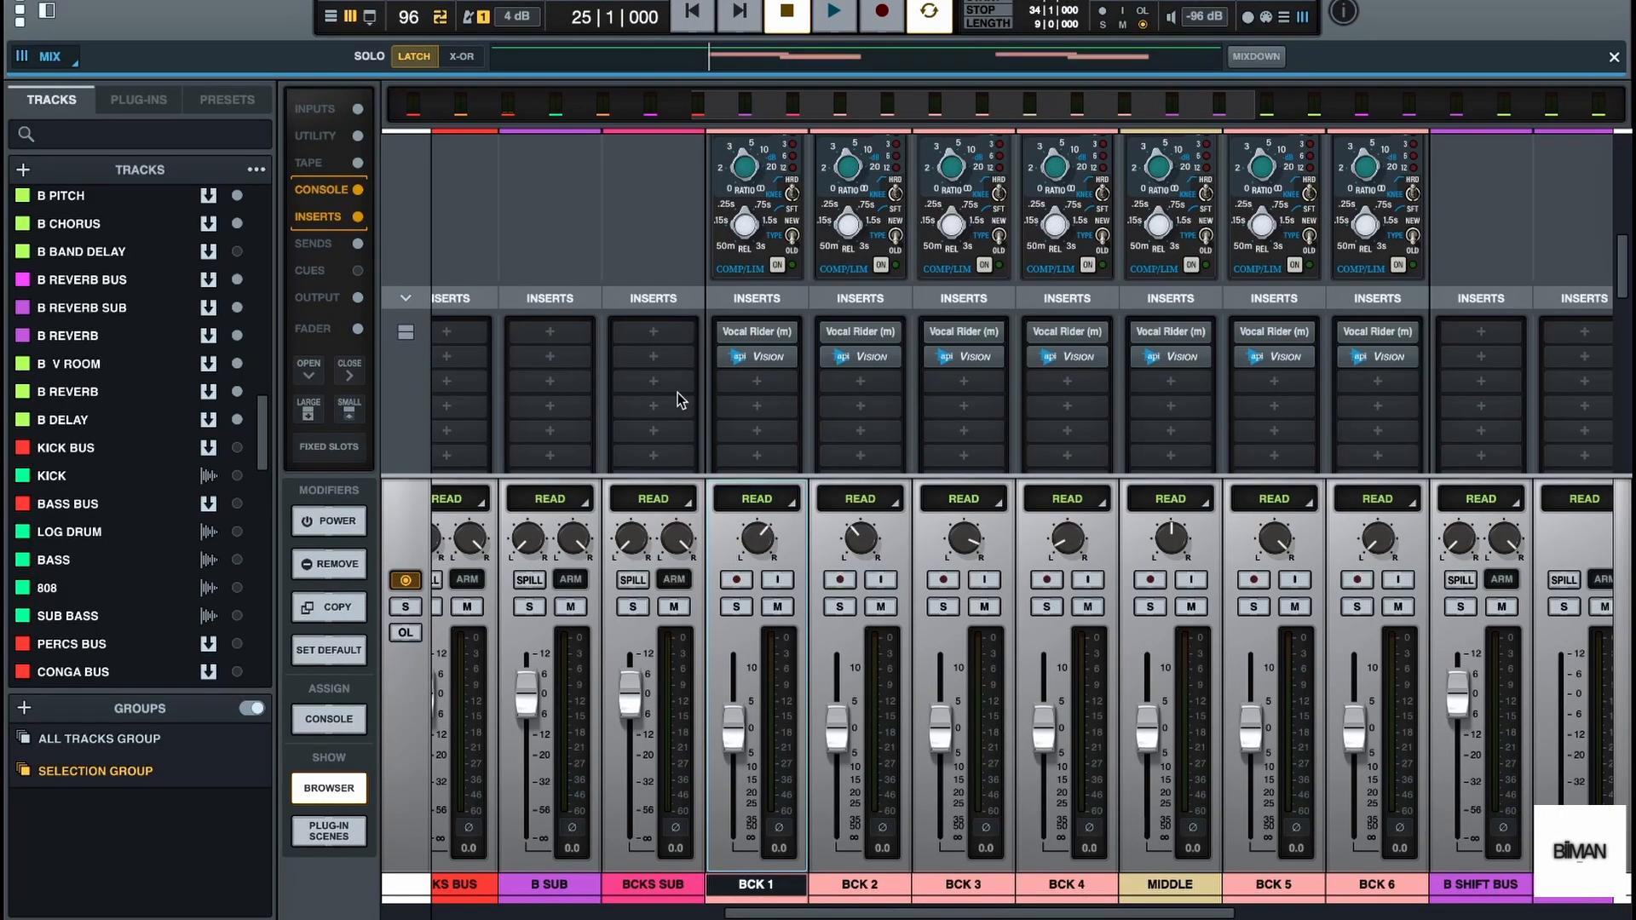
{"action": "scroll", "coordinate": [682, 401], "scroll_direction": "left", "scroll_amount": 6}
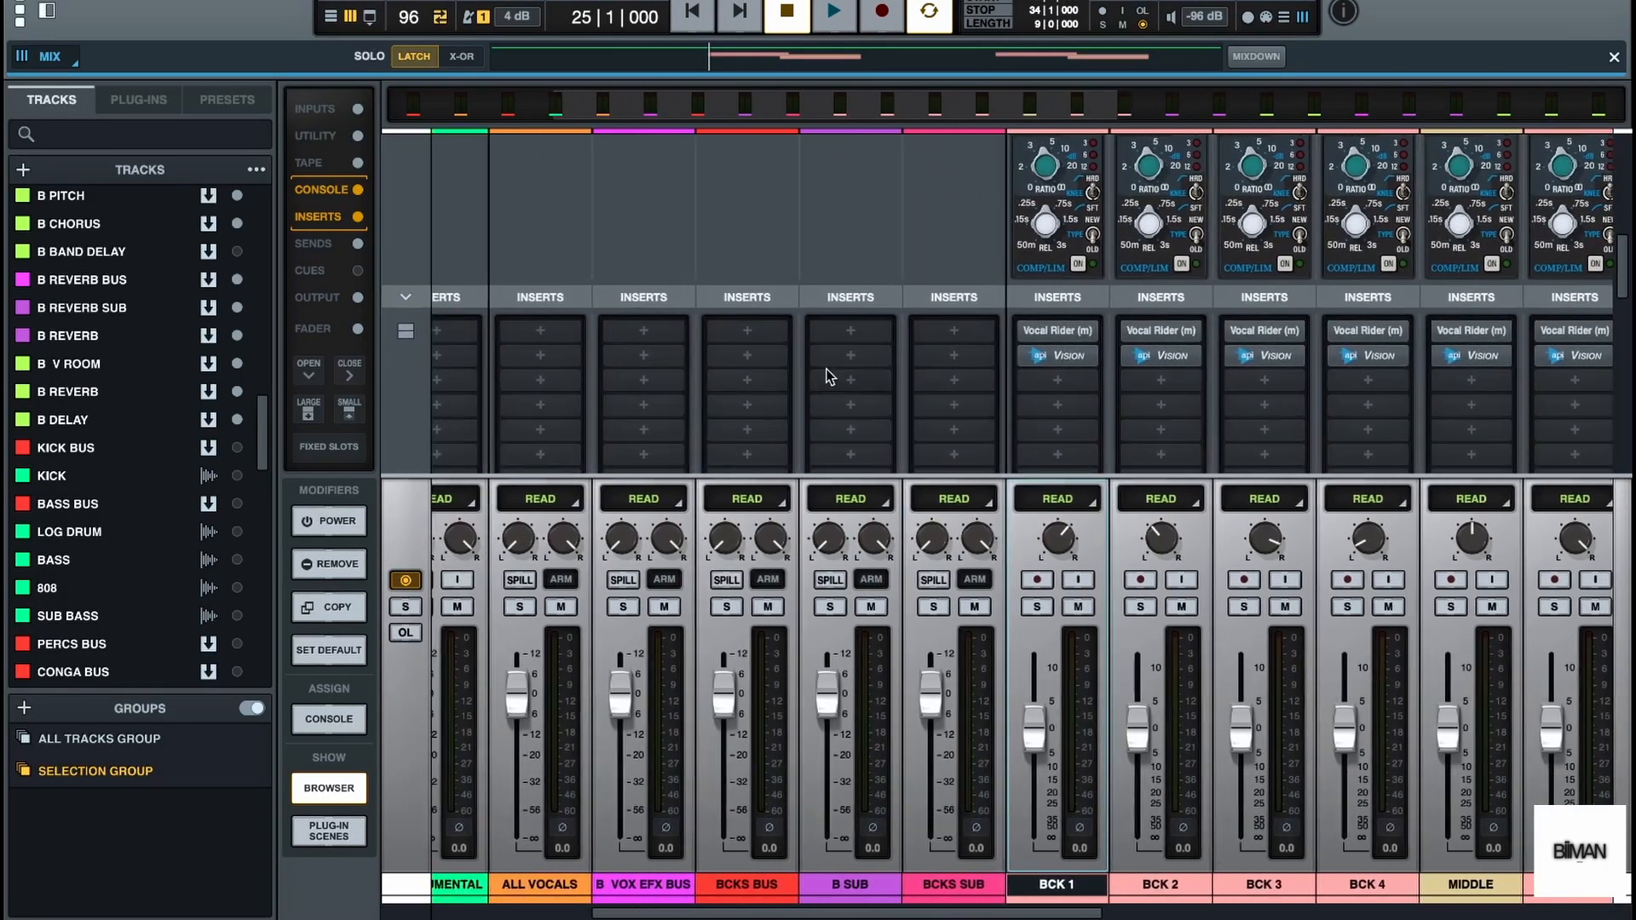
{"action": "scroll", "coordinate": [927, 369], "scroll_direction": "down", "scroll_amount": 5}
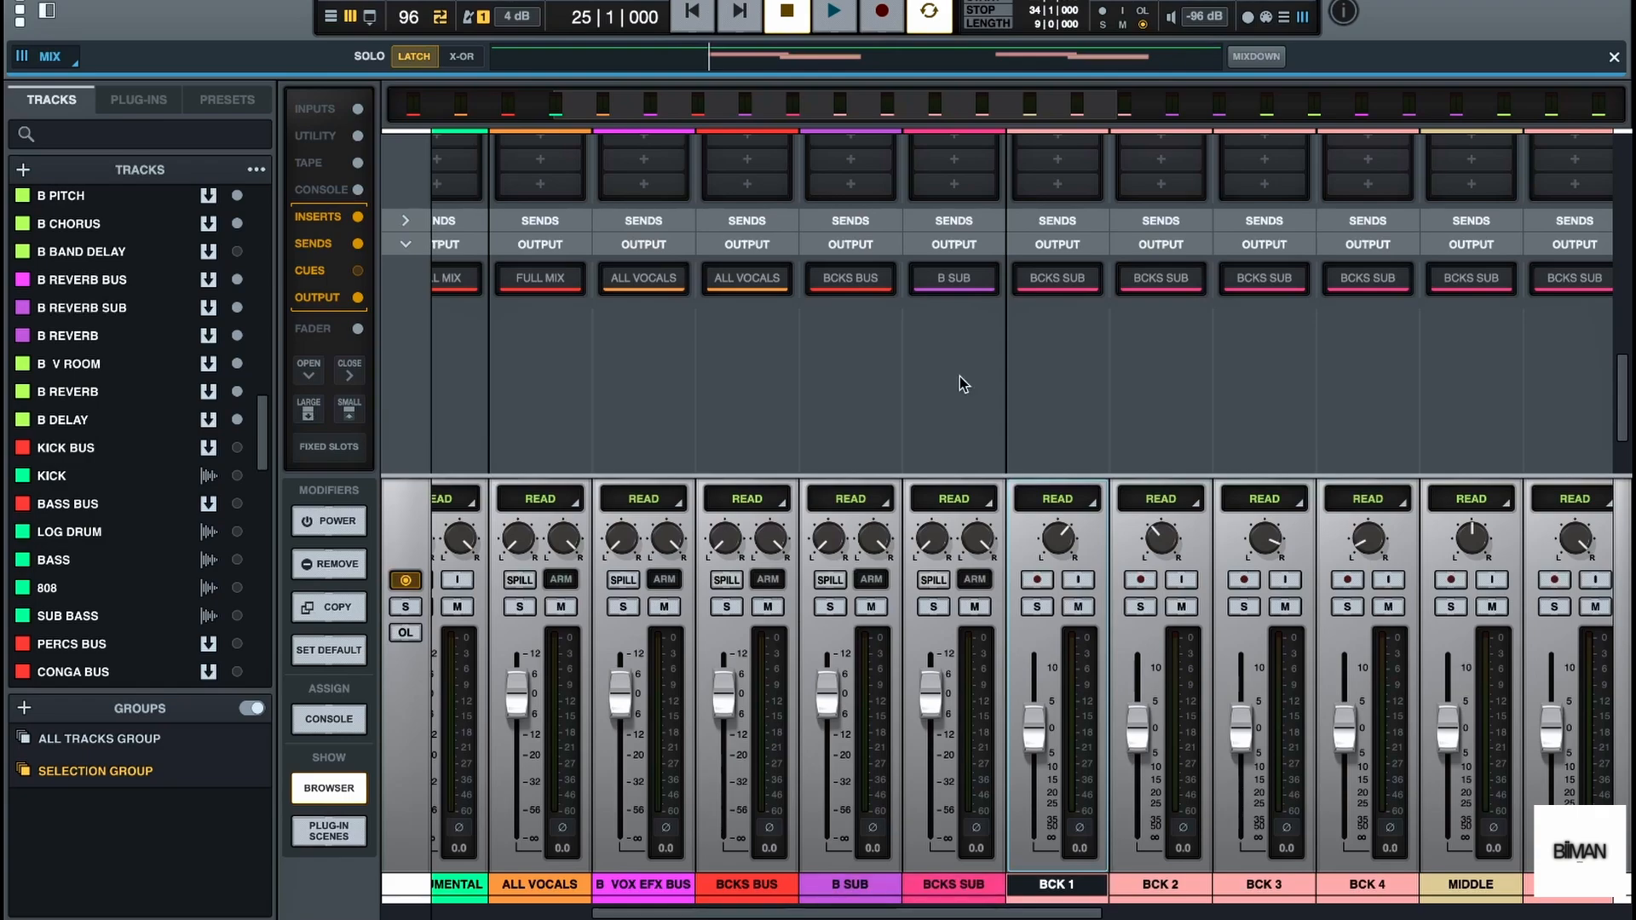
{"action": "left_click", "coordinate": [954, 278]}
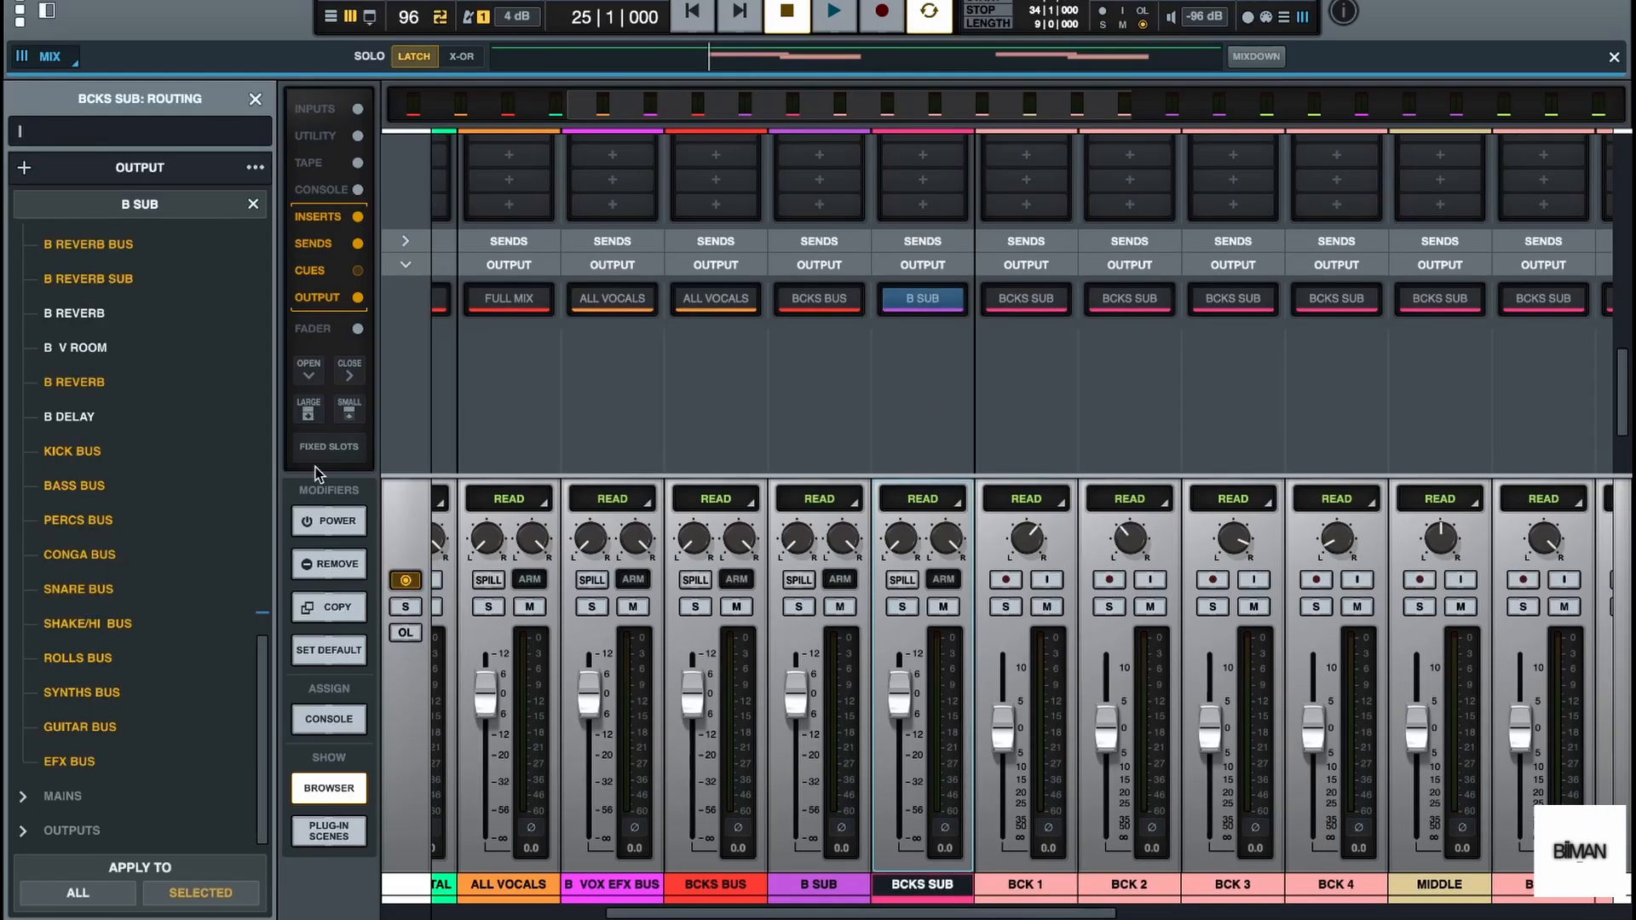
{"action": "scroll", "coordinate": [167, 619], "scroll_direction": "up", "scroll_amount": 3}
{"action": "scroll", "coordinate": [167, 619], "scroll_direction": "up", "scroll_amount": 6}
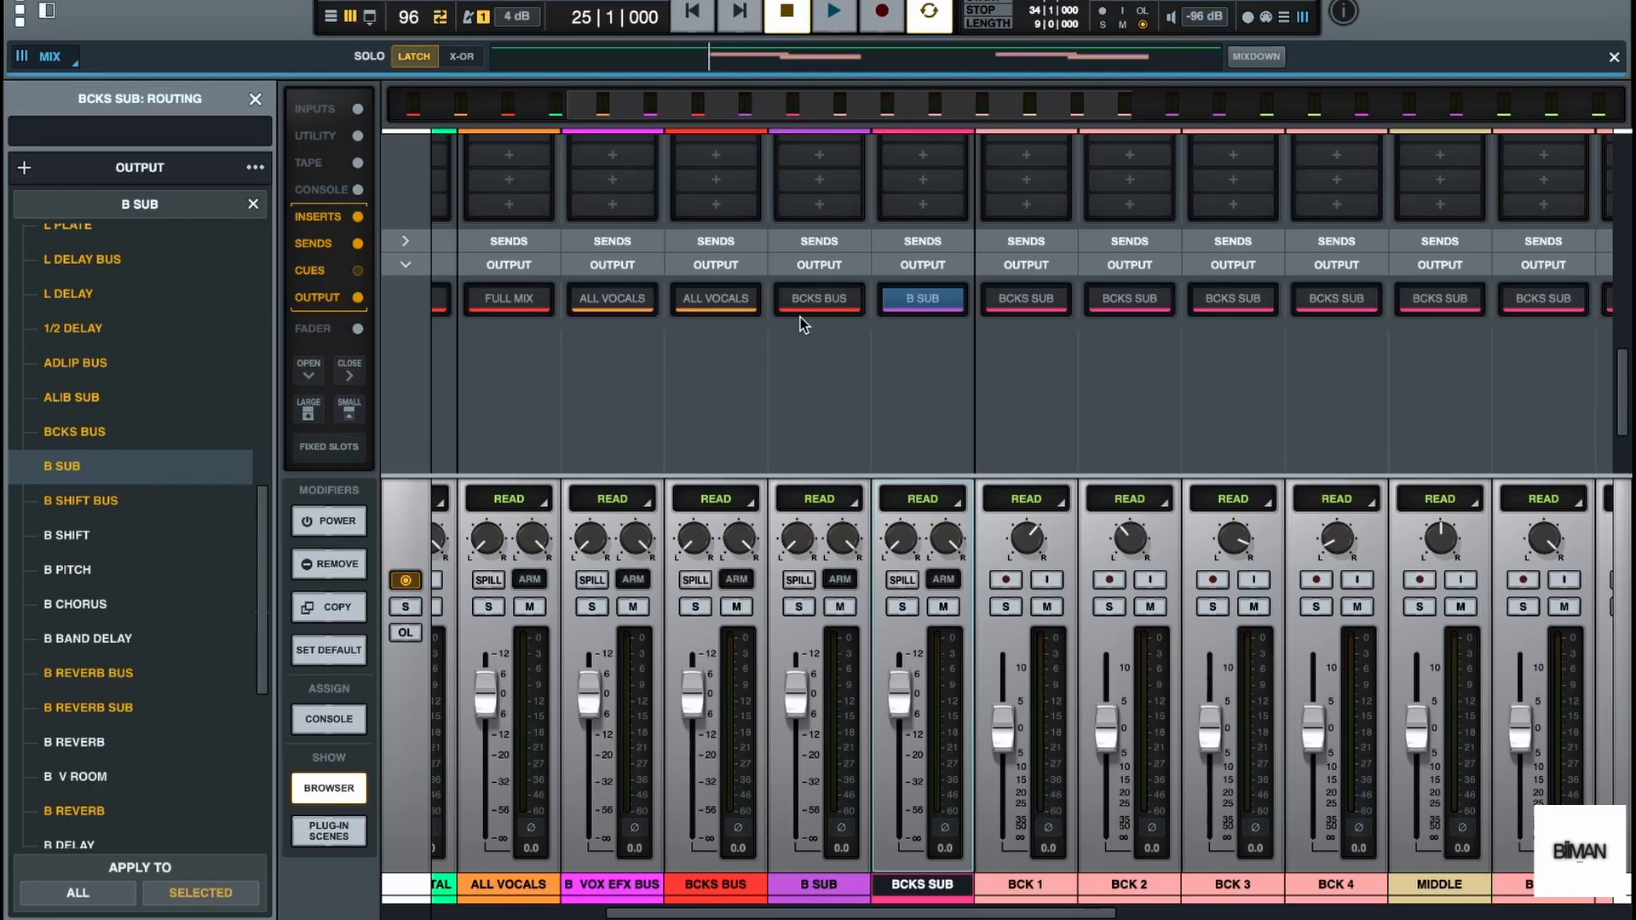
Examine the output routing of the B SUB bus and compare it with the neighbouring channels
{"action": "left_click", "coordinate": [817, 884]}
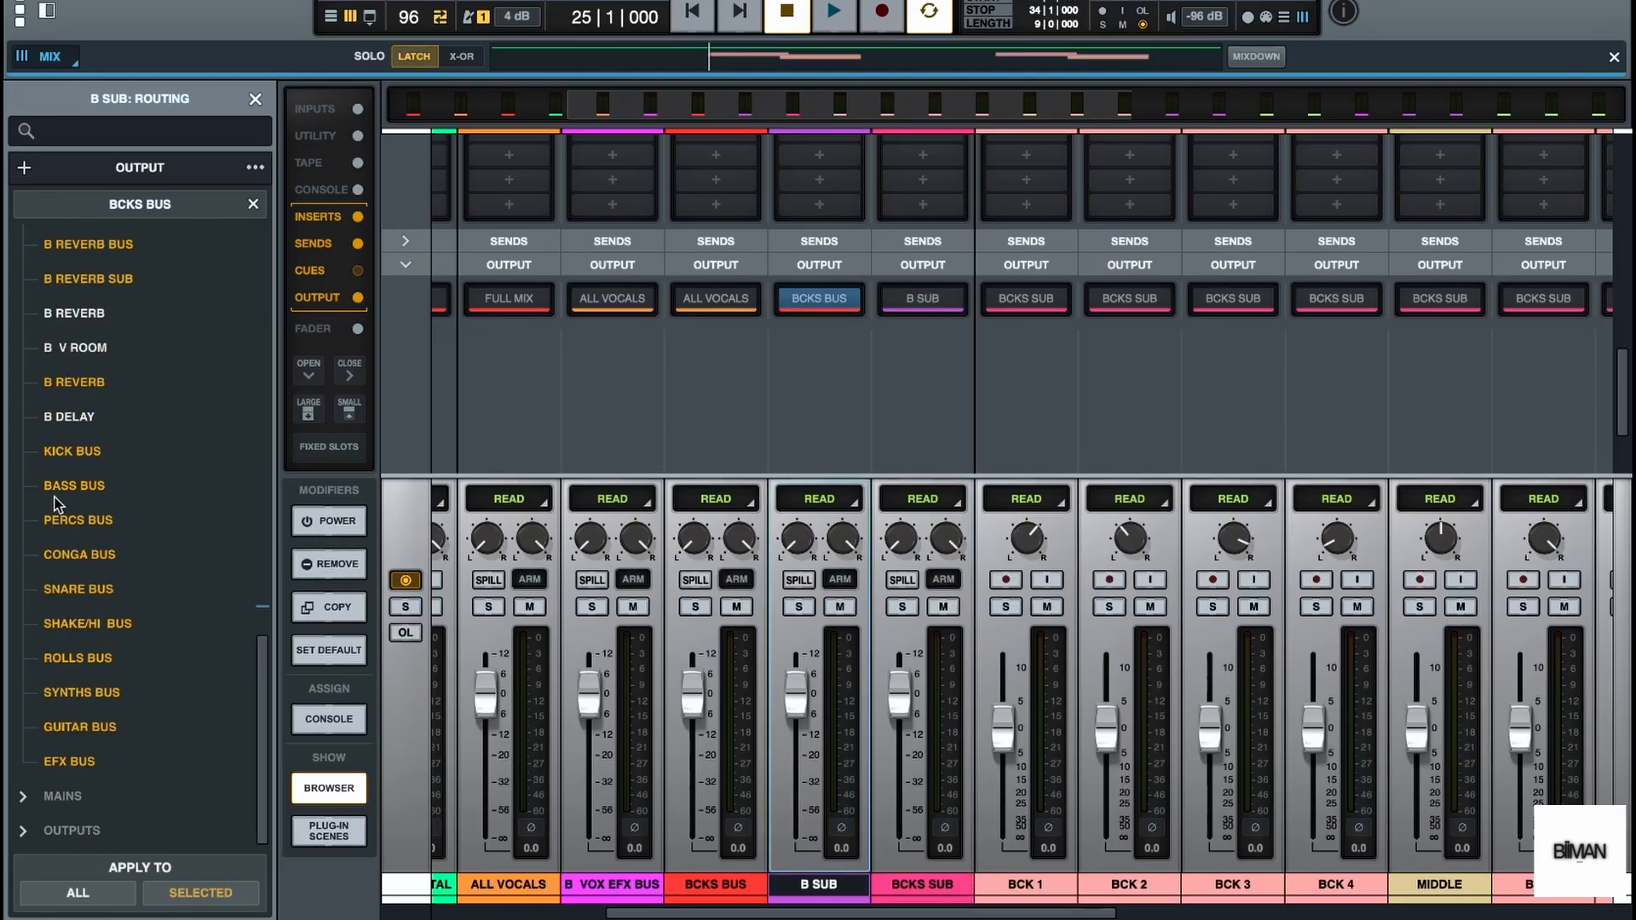
{"action": "scroll", "coordinate": [102, 481], "scroll_direction": "up", "scroll_amount": 1}
{"action": "scroll", "coordinate": [101, 631], "scroll_direction": "down", "scroll_amount": 1}
{"action": "scroll", "coordinate": [100, 630], "scroll_direction": "up", "scroll_amount": 6}
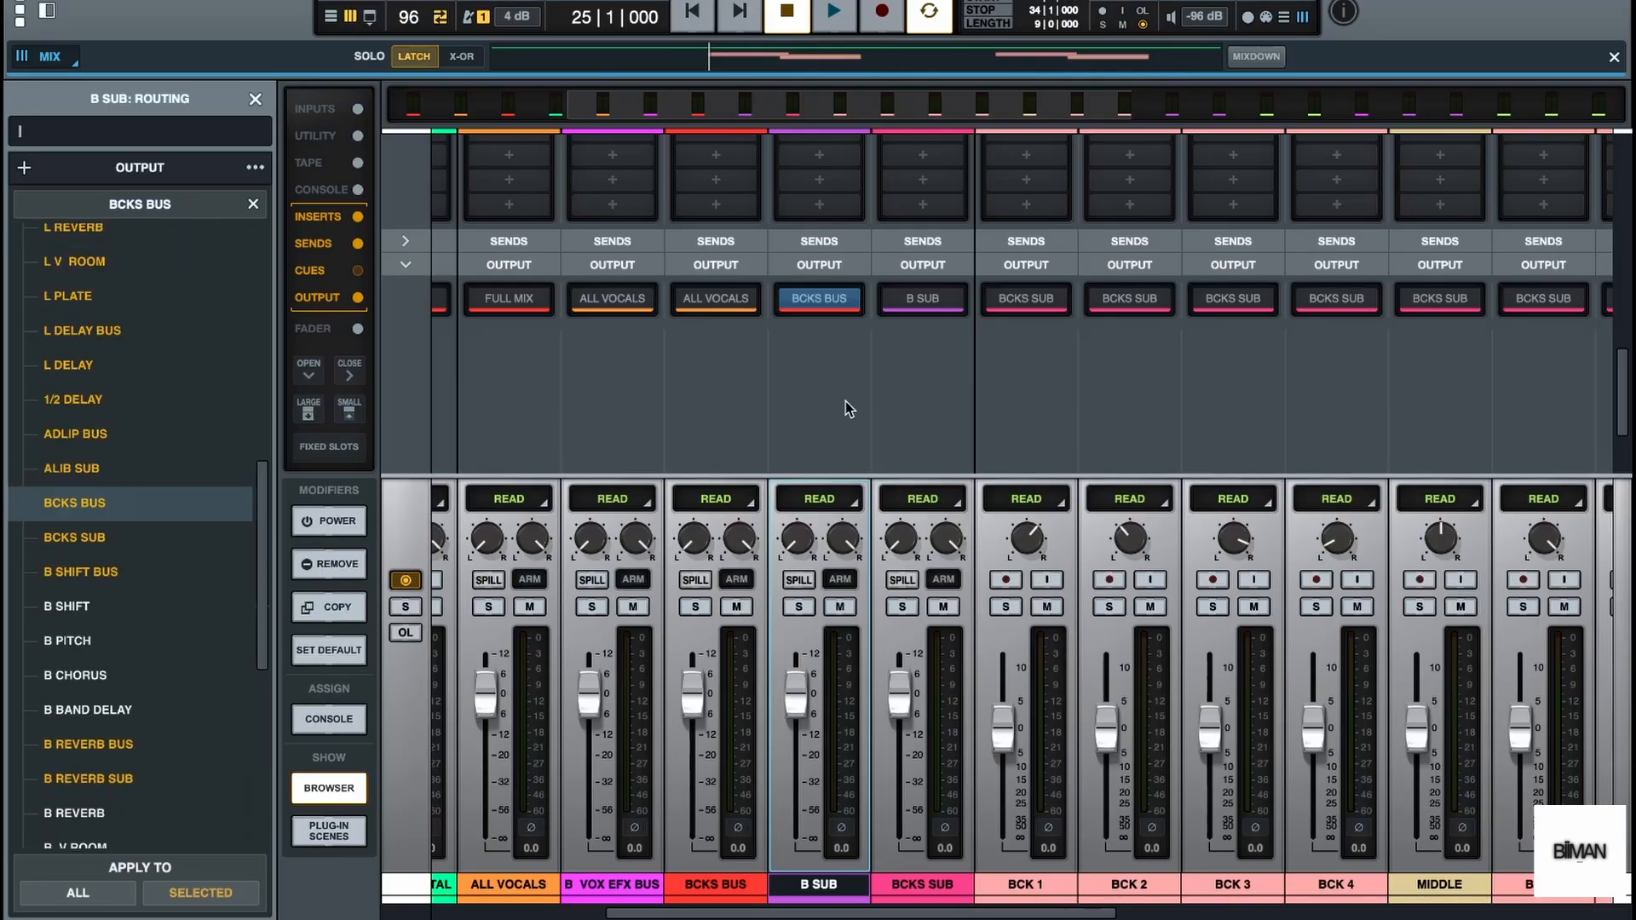
{"action": "scroll", "coordinate": [1062, 414], "scroll_direction": "right", "scroll_amount": 3}
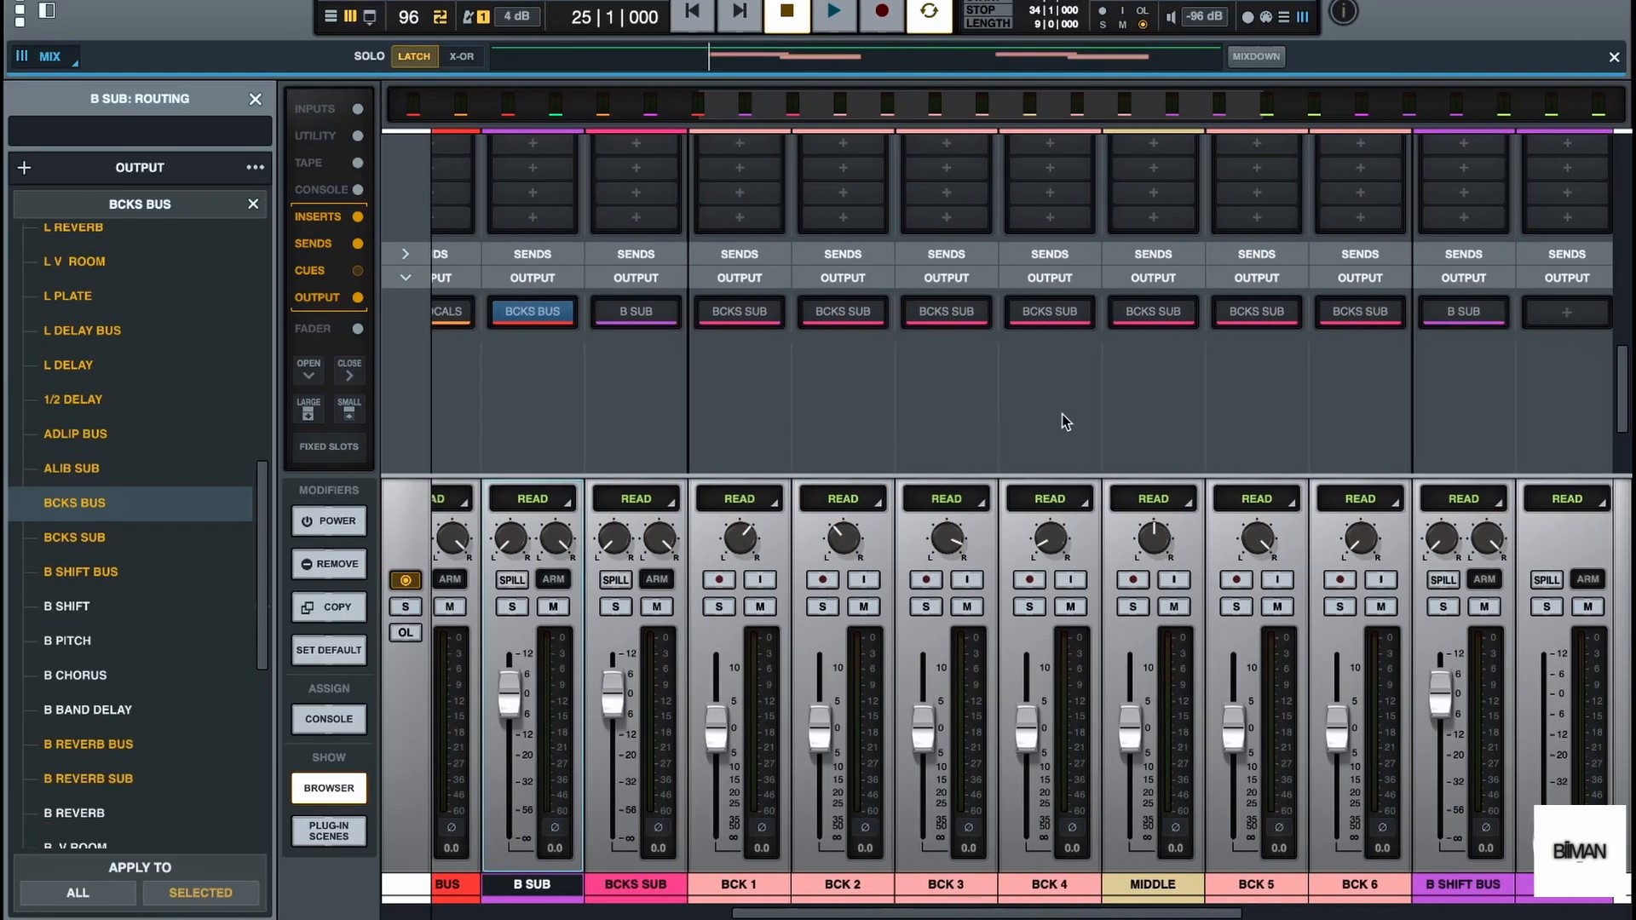
Insert FabFilter Pro-Q 3 (AU) in the first insert slot of the BCKS SUB bus
{"action": "scroll", "coordinate": [1062, 415], "scroll_direction": "left", "scroll_amount": 2}
{"action": "left_click", "coordinate": [799, 594]}
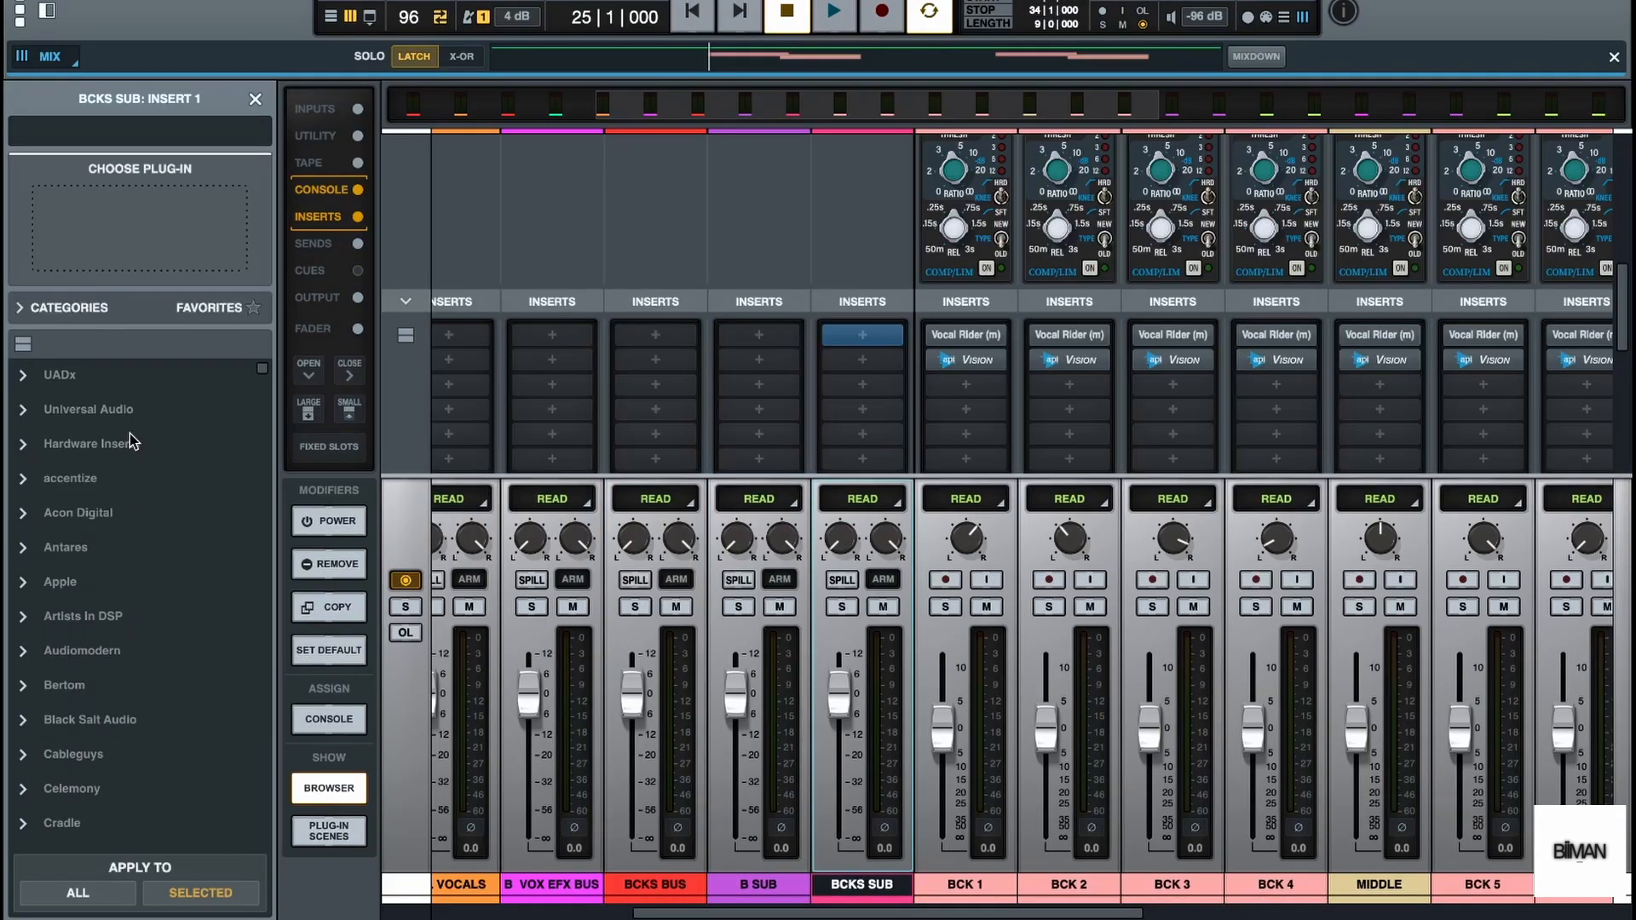
{"action": "type", "text": "PRO"}
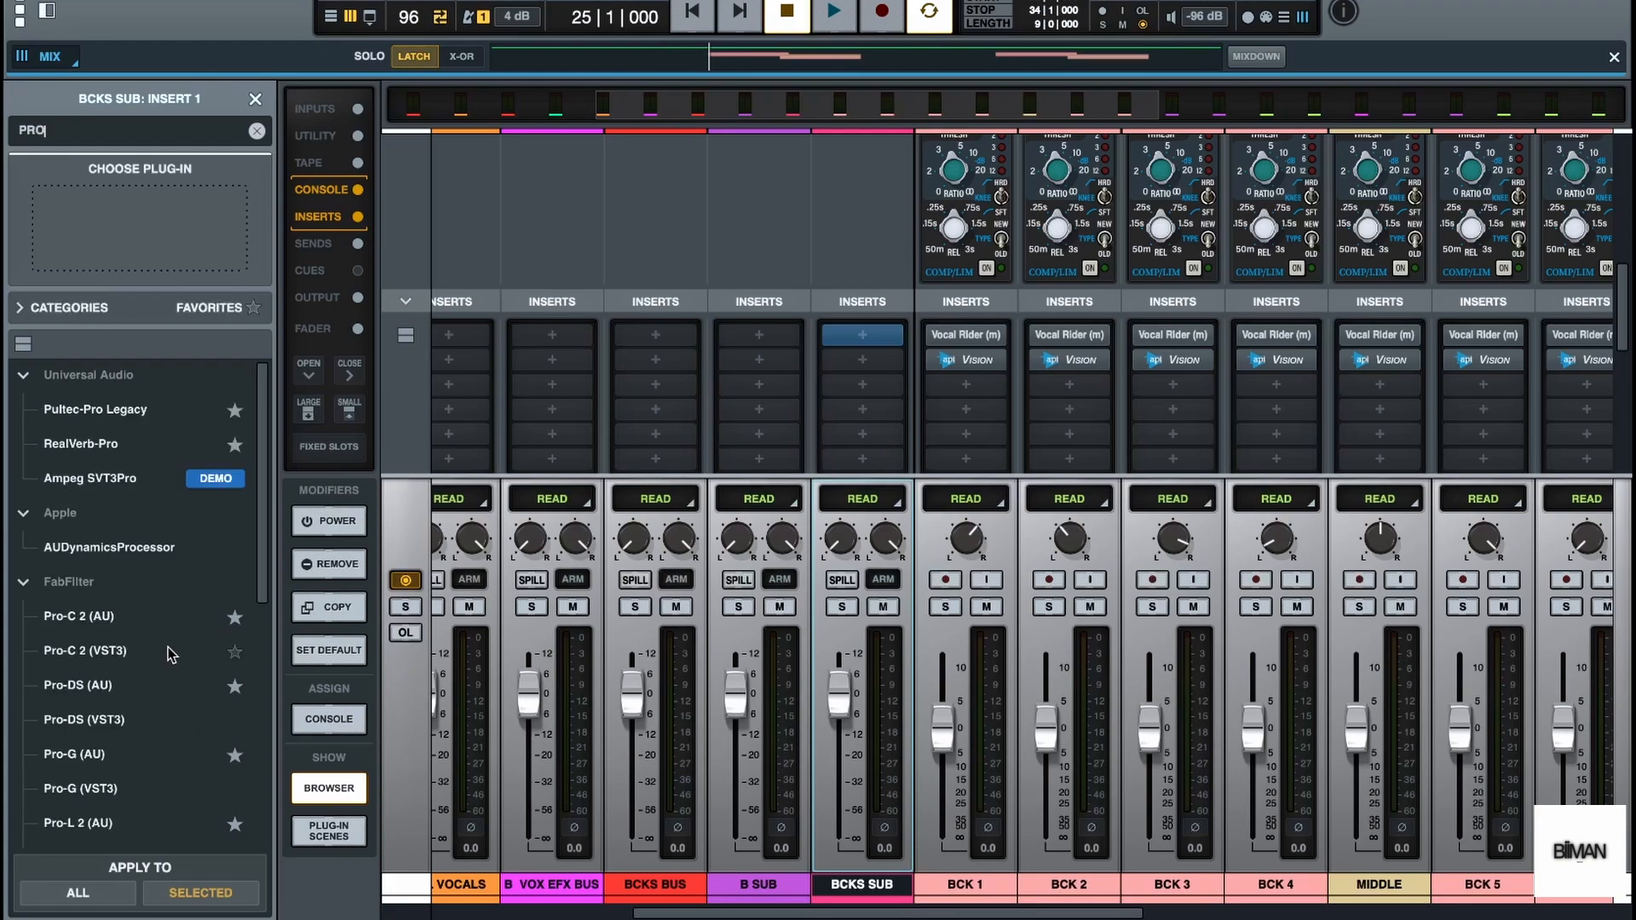
{"action": "scroll", "coordinate": [169, 669], "scroll_direction": "down", "scroll_amount": 3}
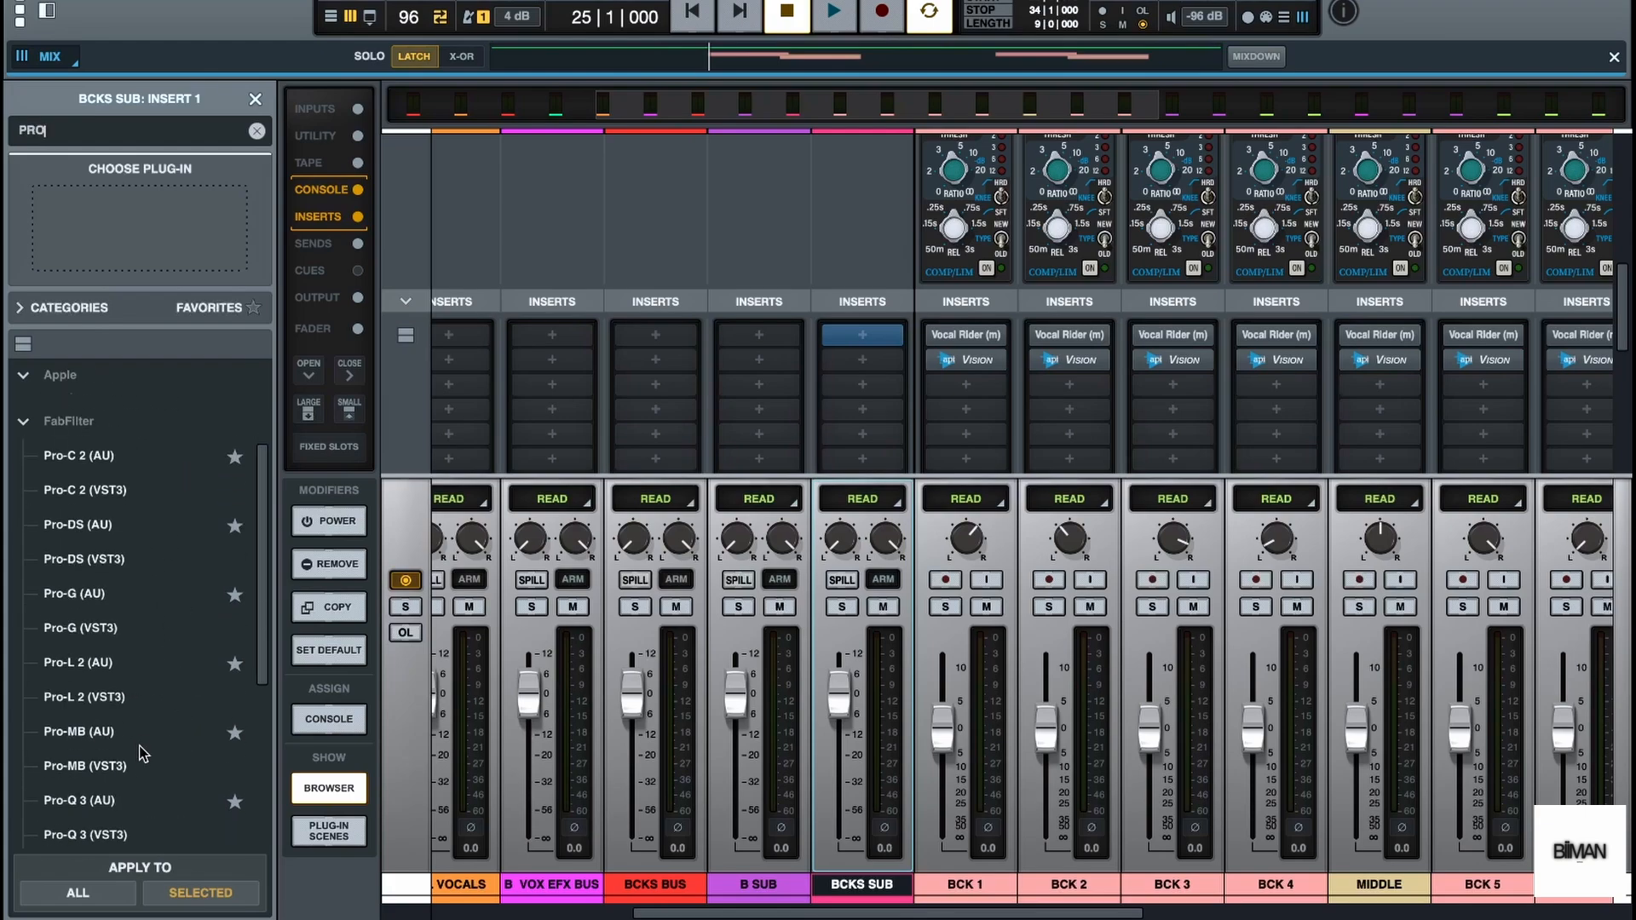
{"action": "double_click", "coordinate": [134, 800]}
{"action": "left_click_drag", "start_coordinate": [963, 316], "coordinate": [723, 270]}
{"action": "left_click", "coordinate": [255, 99]}
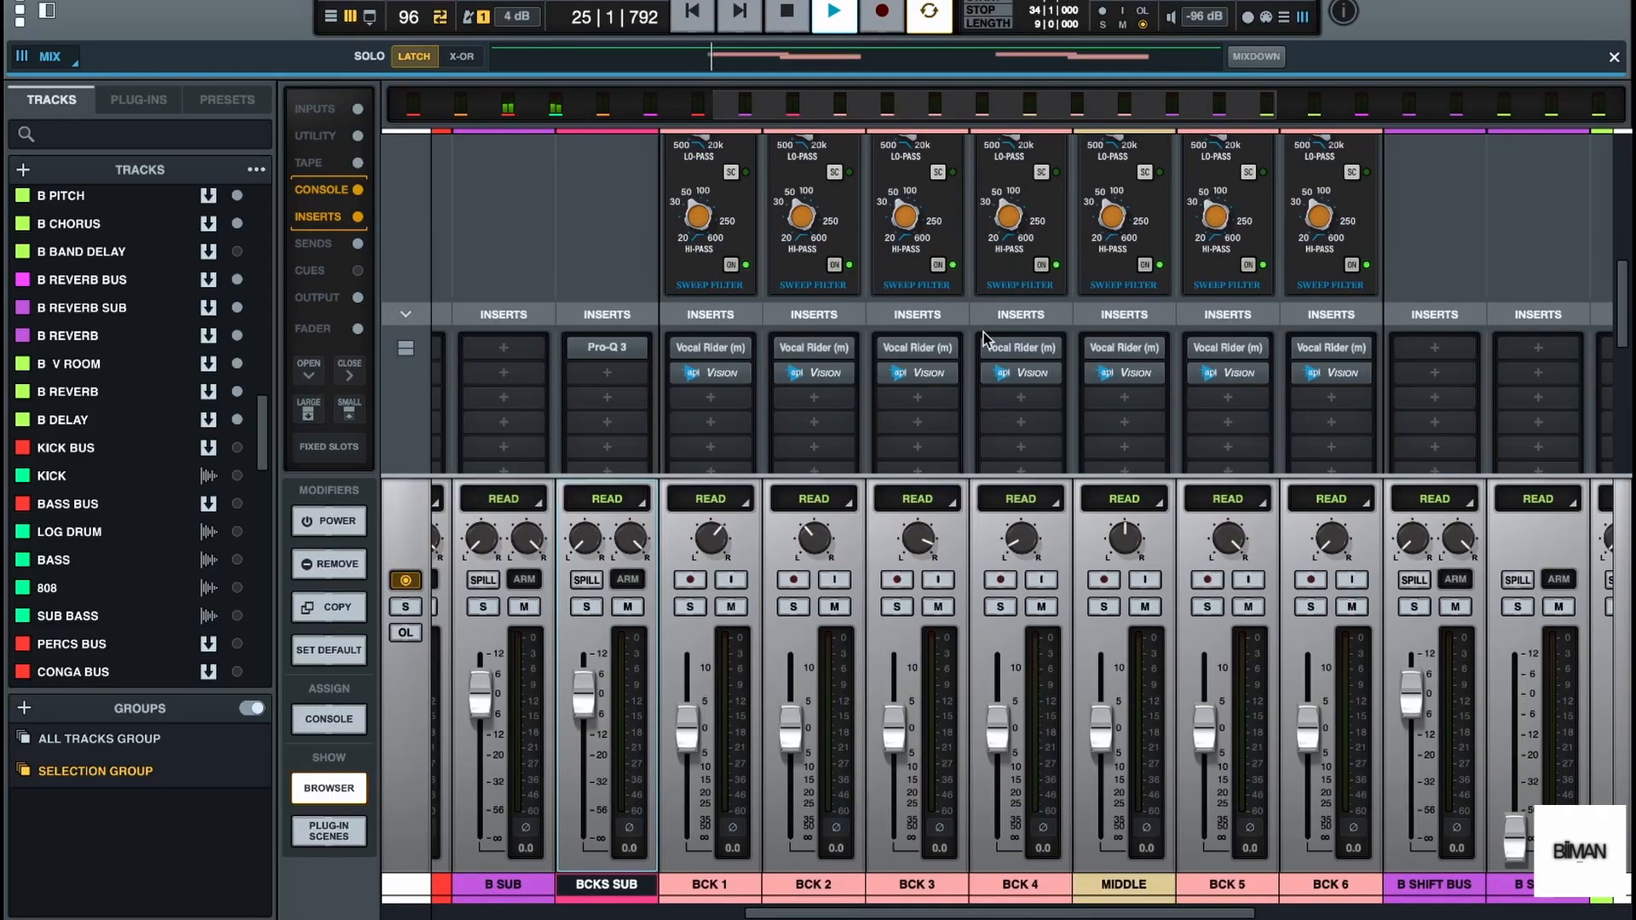
Add a low cut band with a 24 dB/oct slope in the BCKS SUB Pro-Q 3
{"action": "scroll", "coordinate": [989, 336], "scroll_direction": "left", "scroll_amount": 3}
{"action": "left_click", "coordinate": [855, 338]}
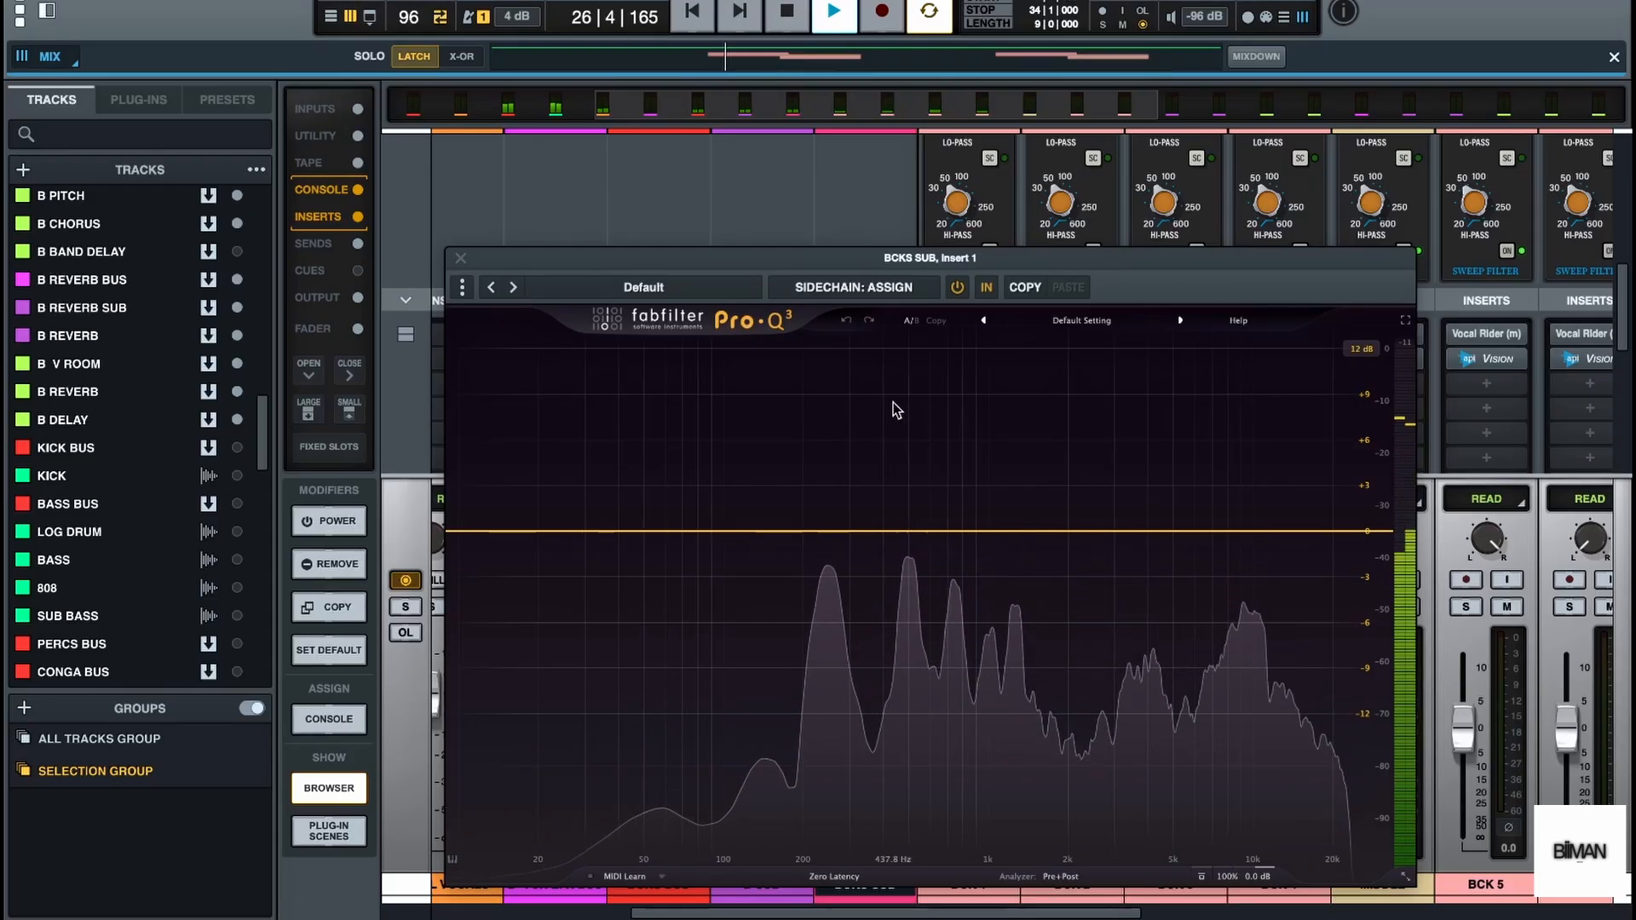
{"action": "key", "text": "space"}
{"action": "left_click", "coordinate": [481, 531]}
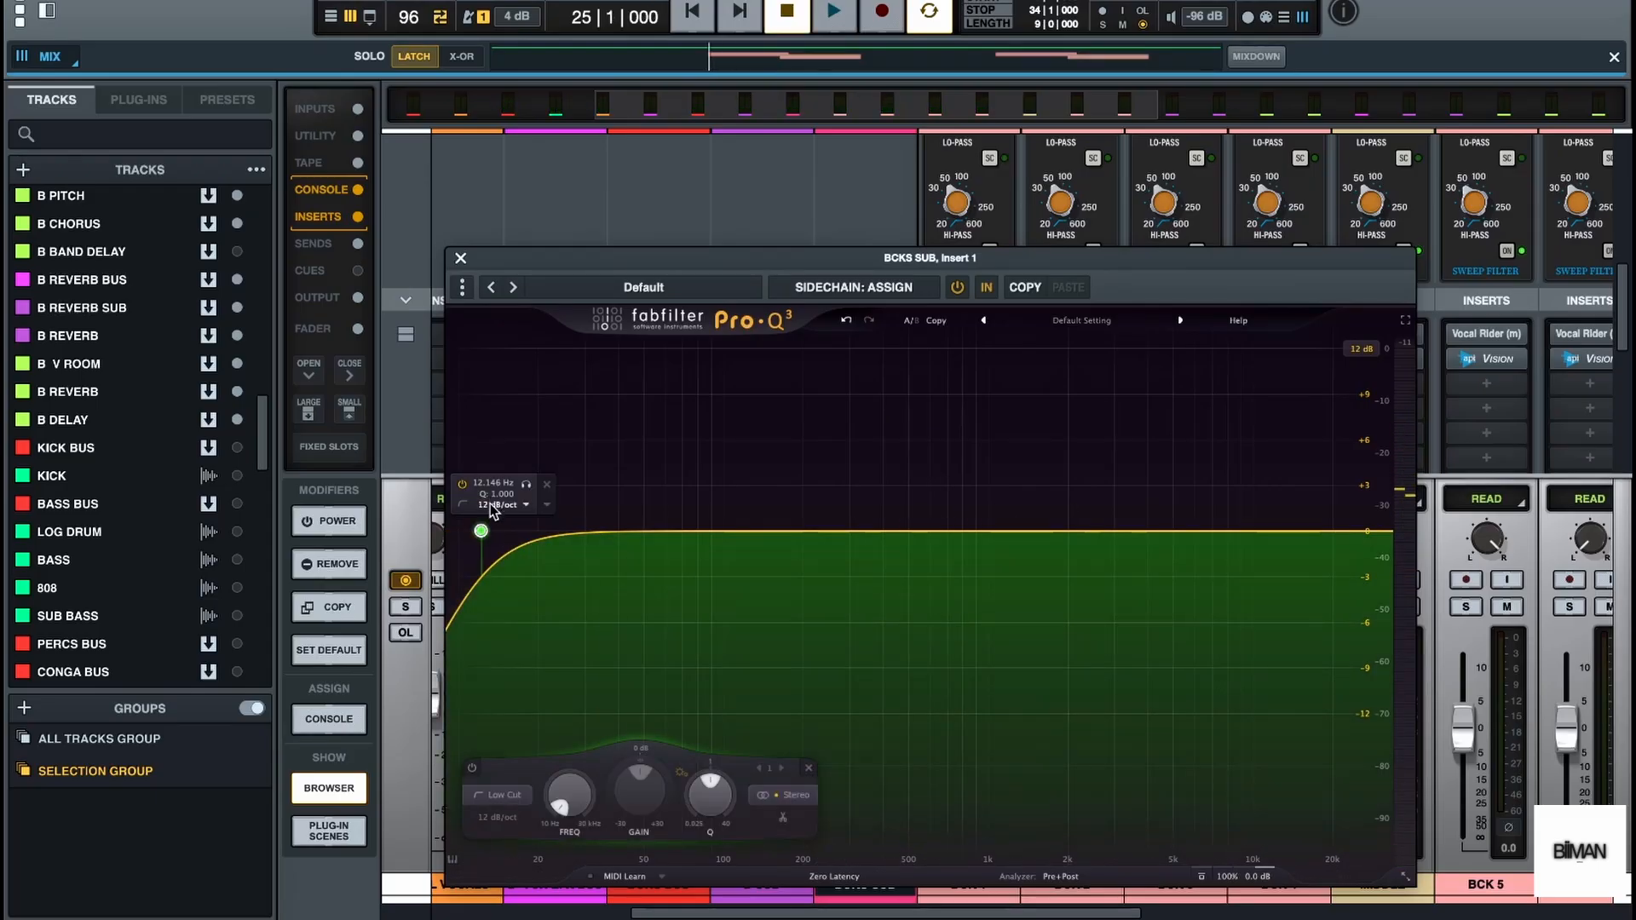
{"action": "left_click", "coordinate": [526, 506]}
{"action": "left_click", "coordinate": [518, 600]}
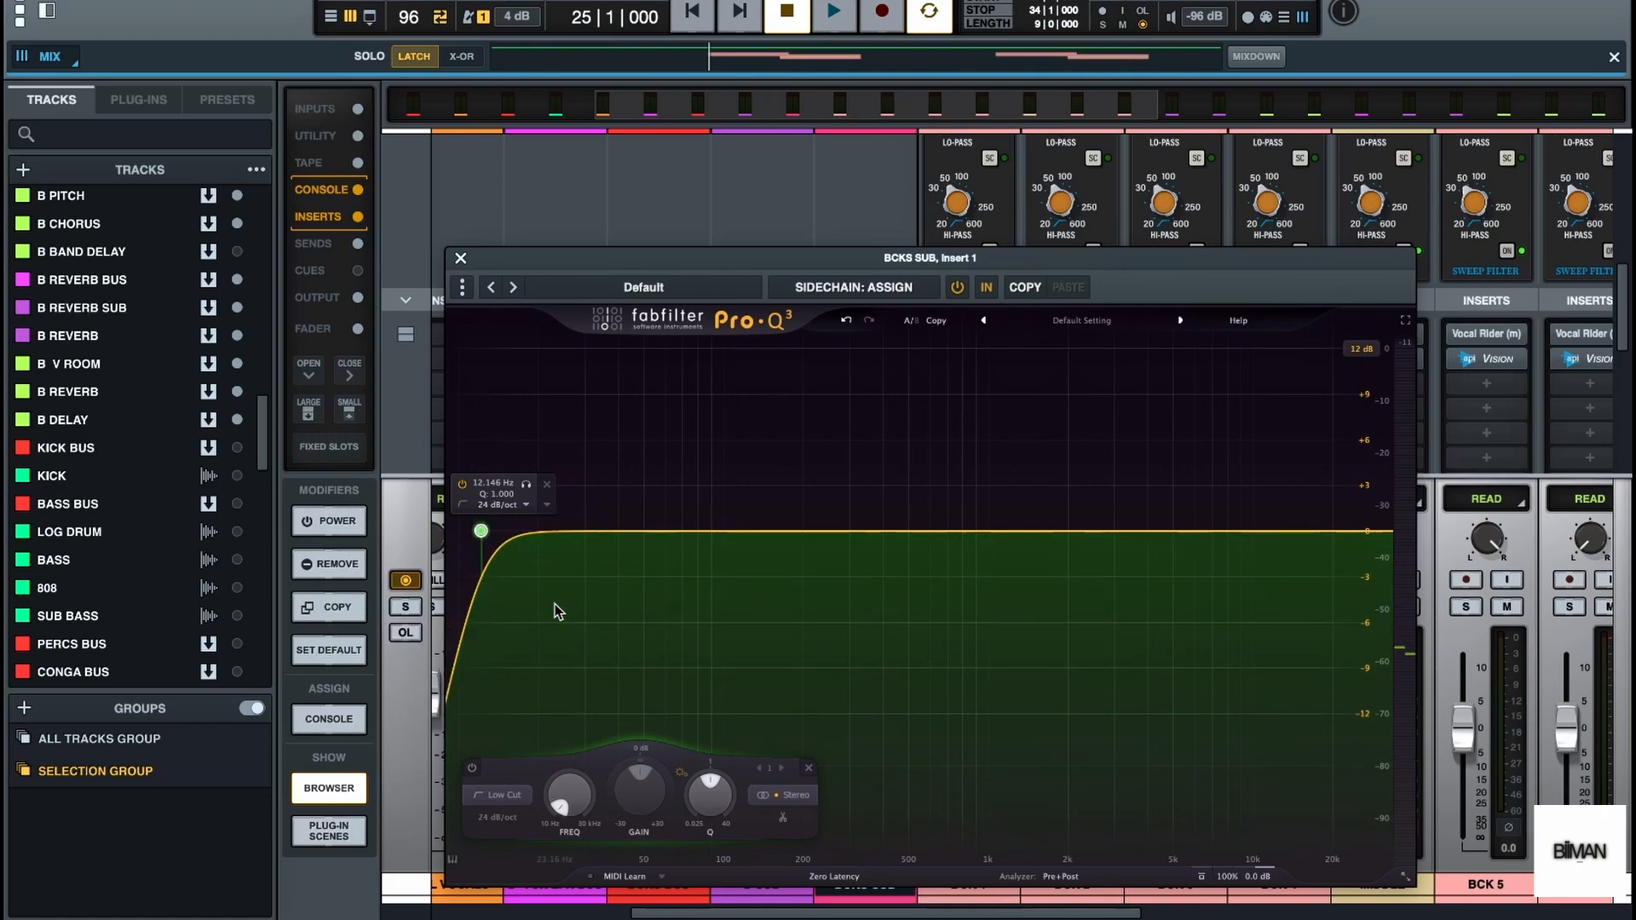
Raise the low cut frequency to about 151 Hz while playing back the backing vocals
{"action": "left_click_drag", "start_coordinate": [556, 803], "coordinate": [667, 661]}
{"action": "key", "text": "space"}
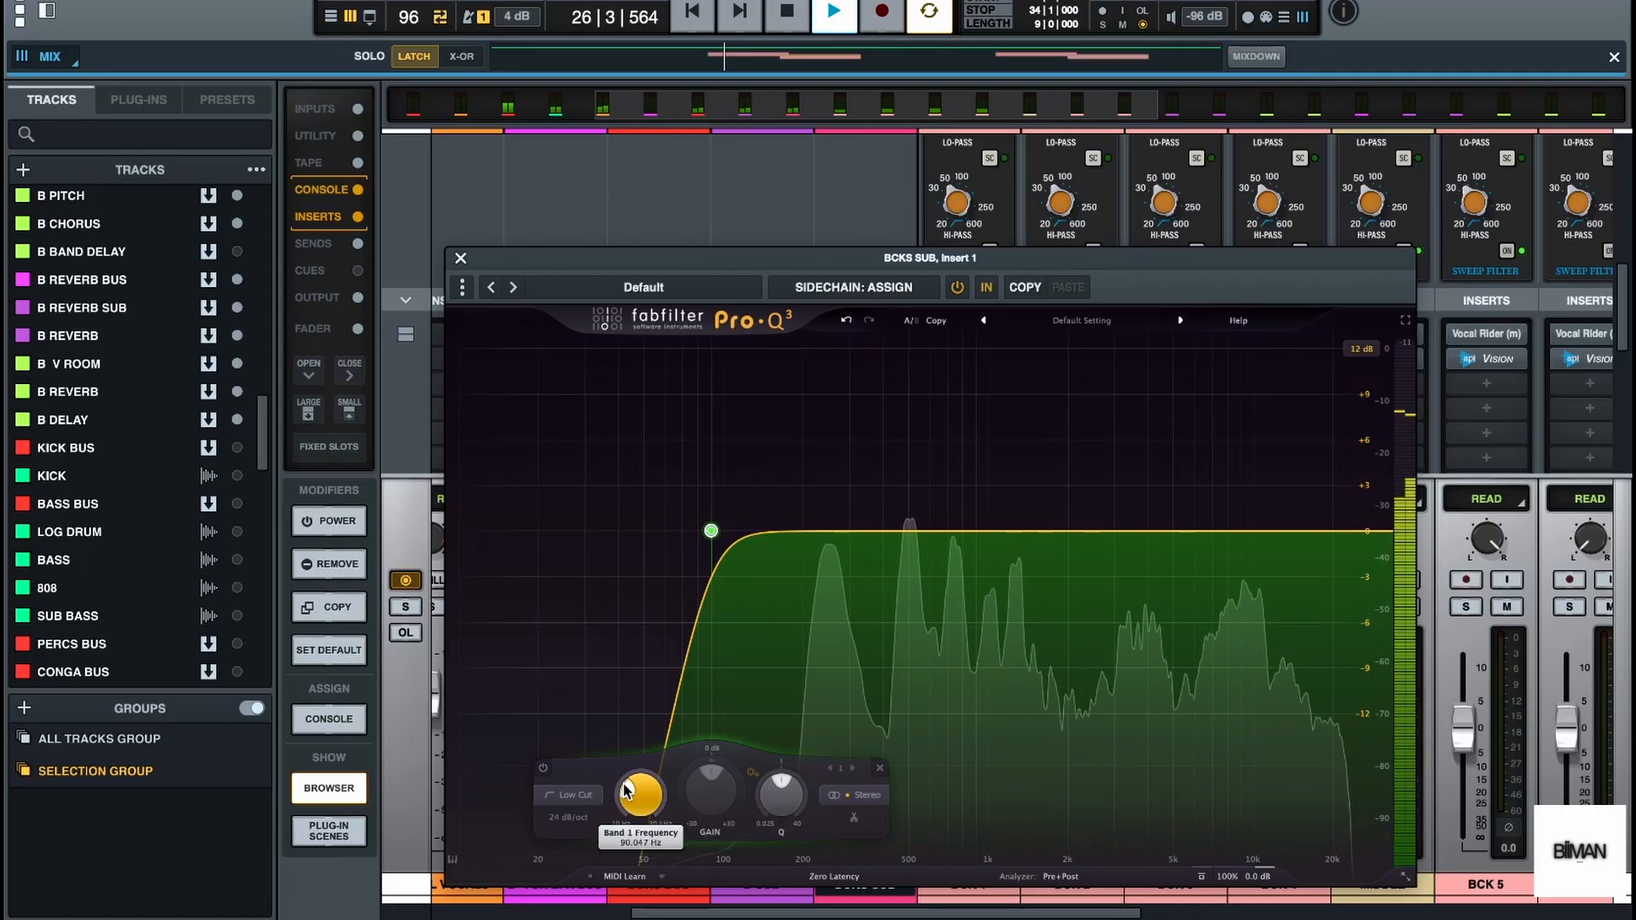
{"action": "scroll", "coordinate": [632, 782], "scroll_direction": "up", "scroll_amount": 5}
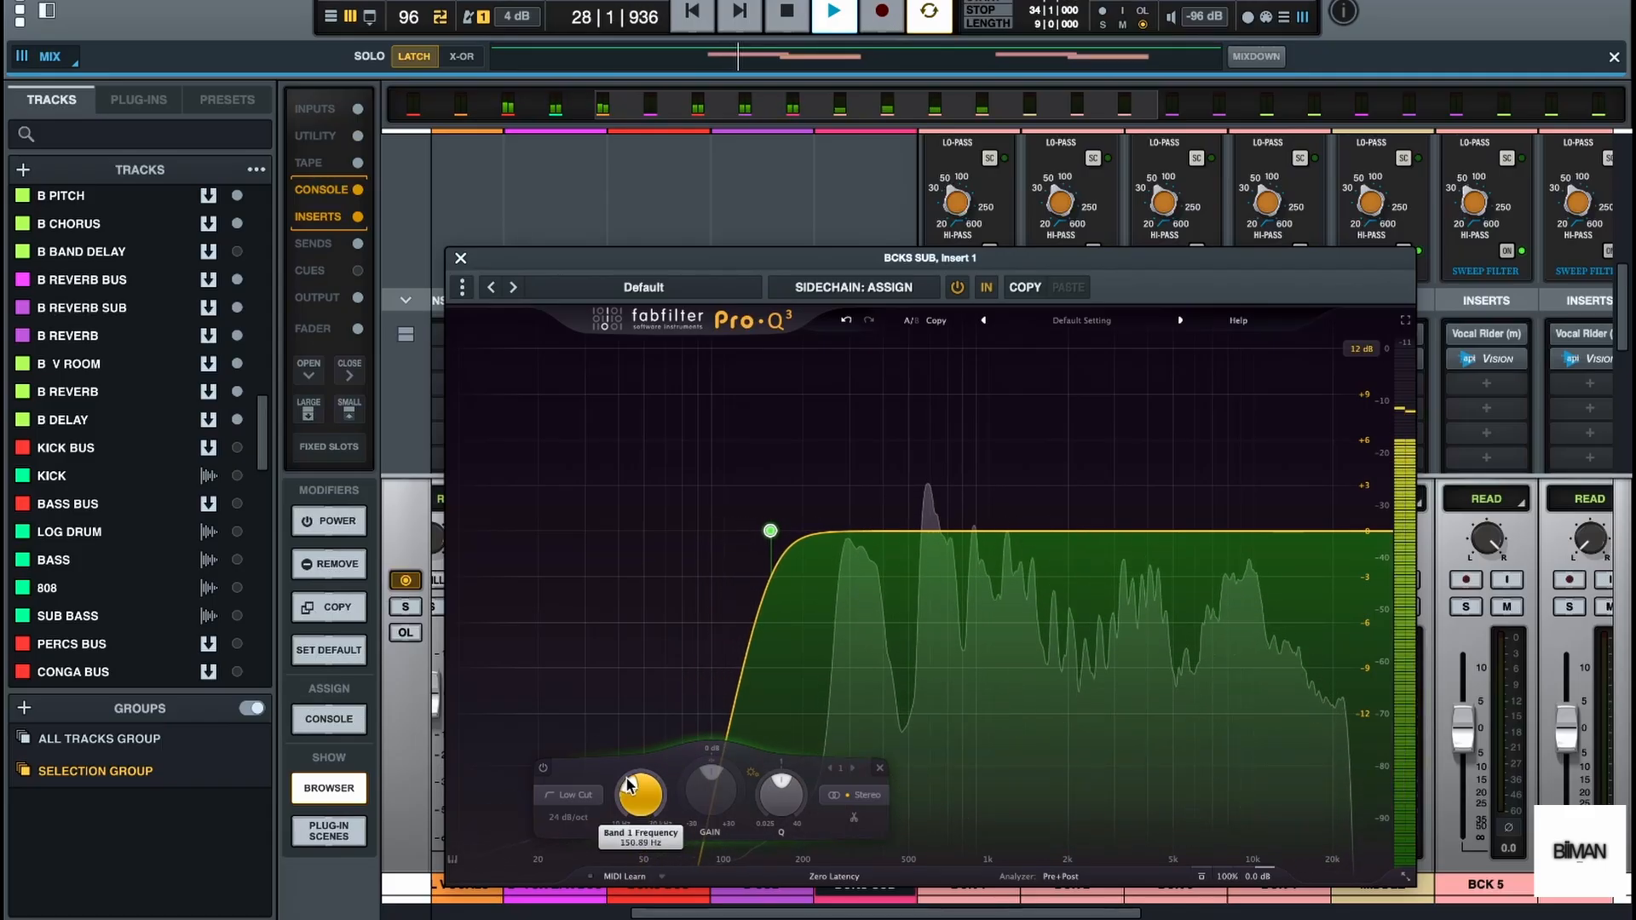
{"action": "key", "text": "space"}
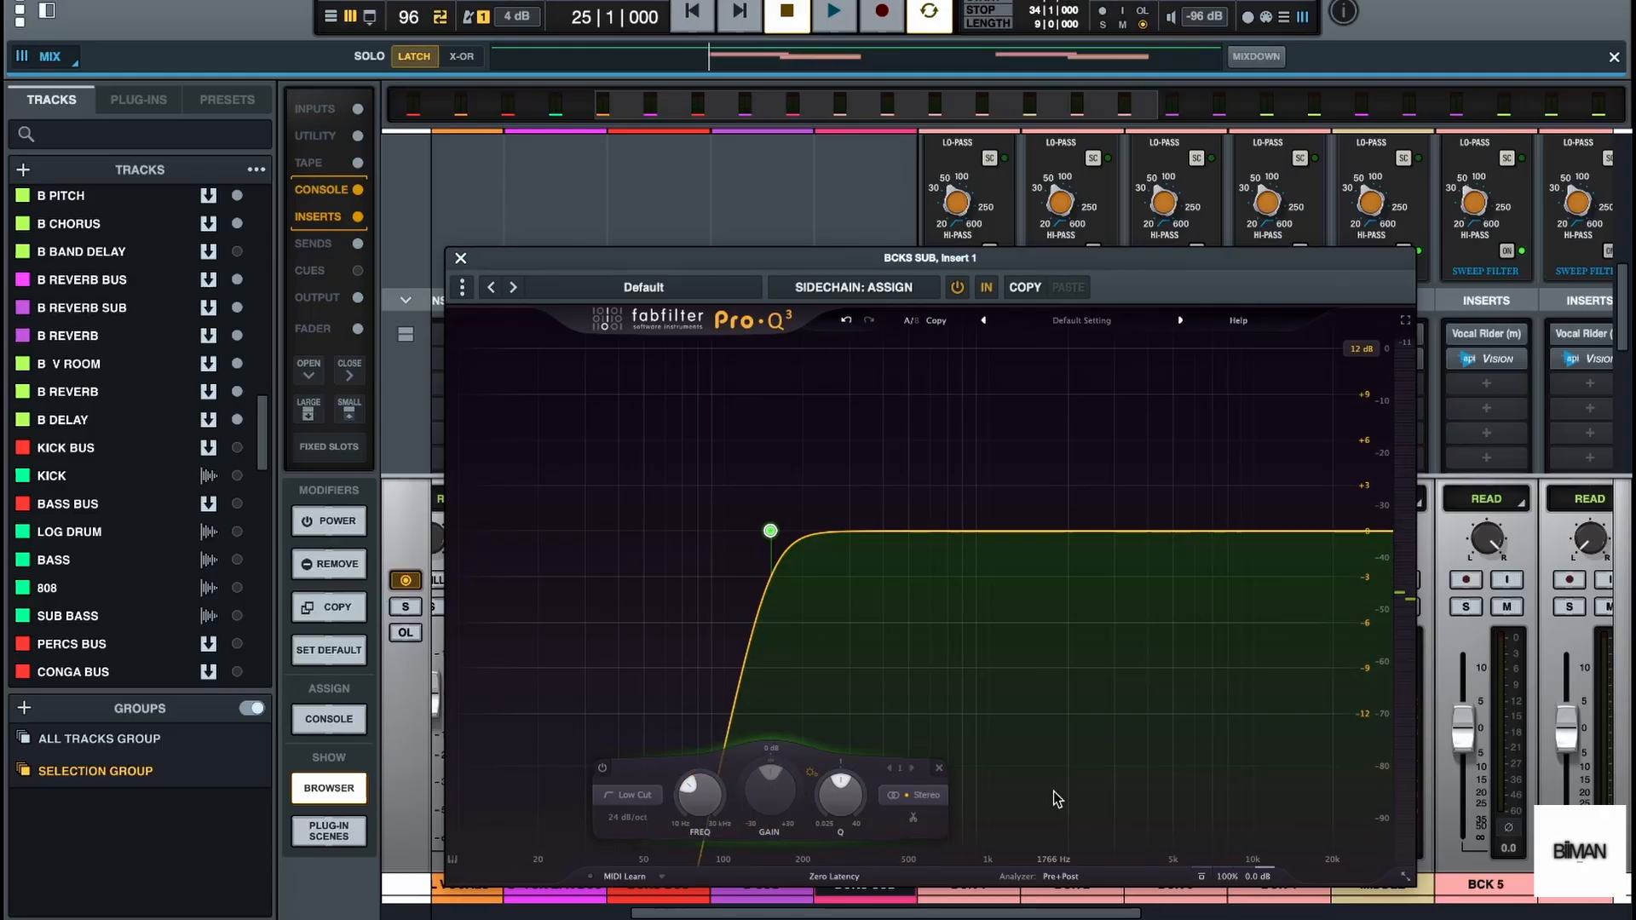
Turn off the Pro-Q 3 analyzer's Pre and Post displays and audition the bus
{"action": "left_click", "coordinate": [1061, 878]}
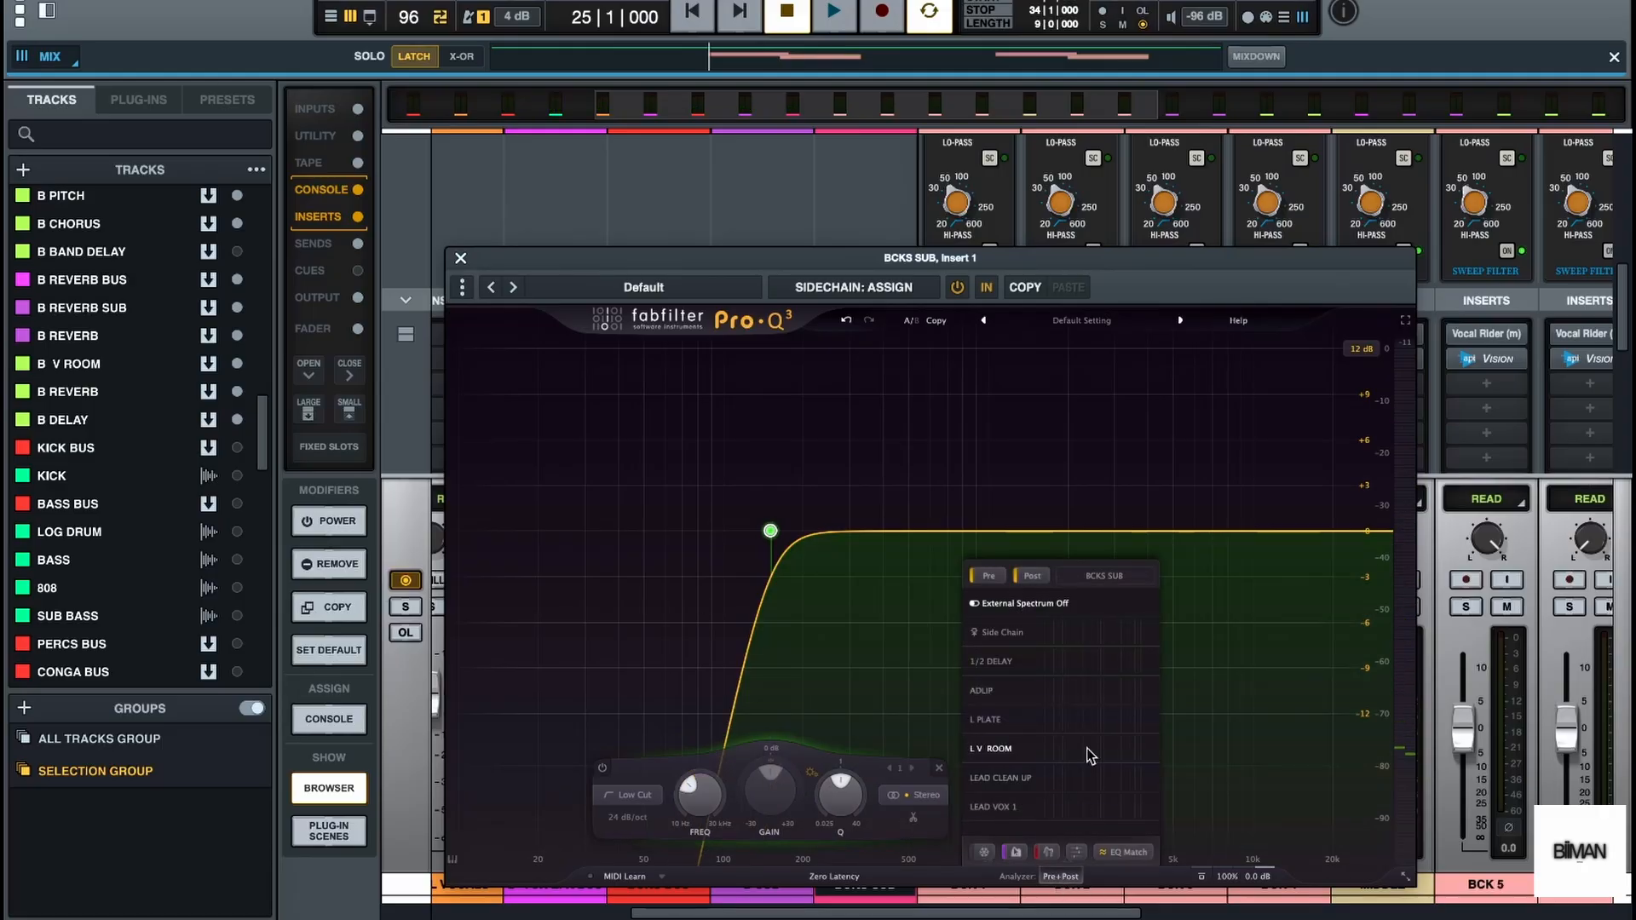
{"action": "left_click", "coordinate": [1025, 577]}
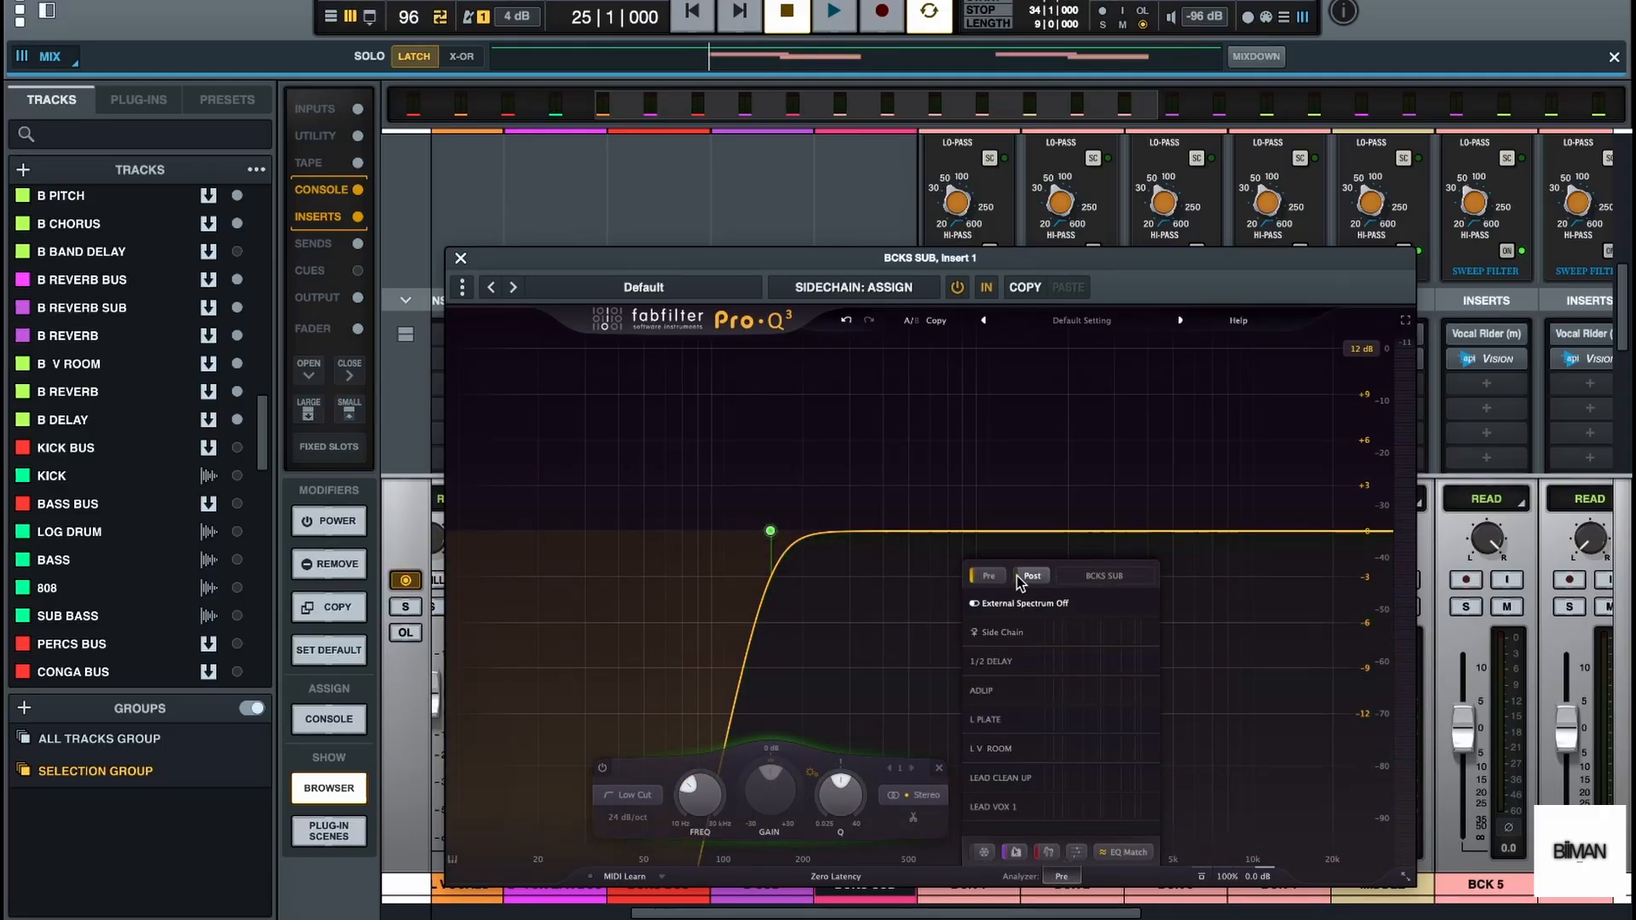
{"action": "left_click", "coordinate": [989, 576]}
{"action": "left_click", "coordinate": [1061, 877]}
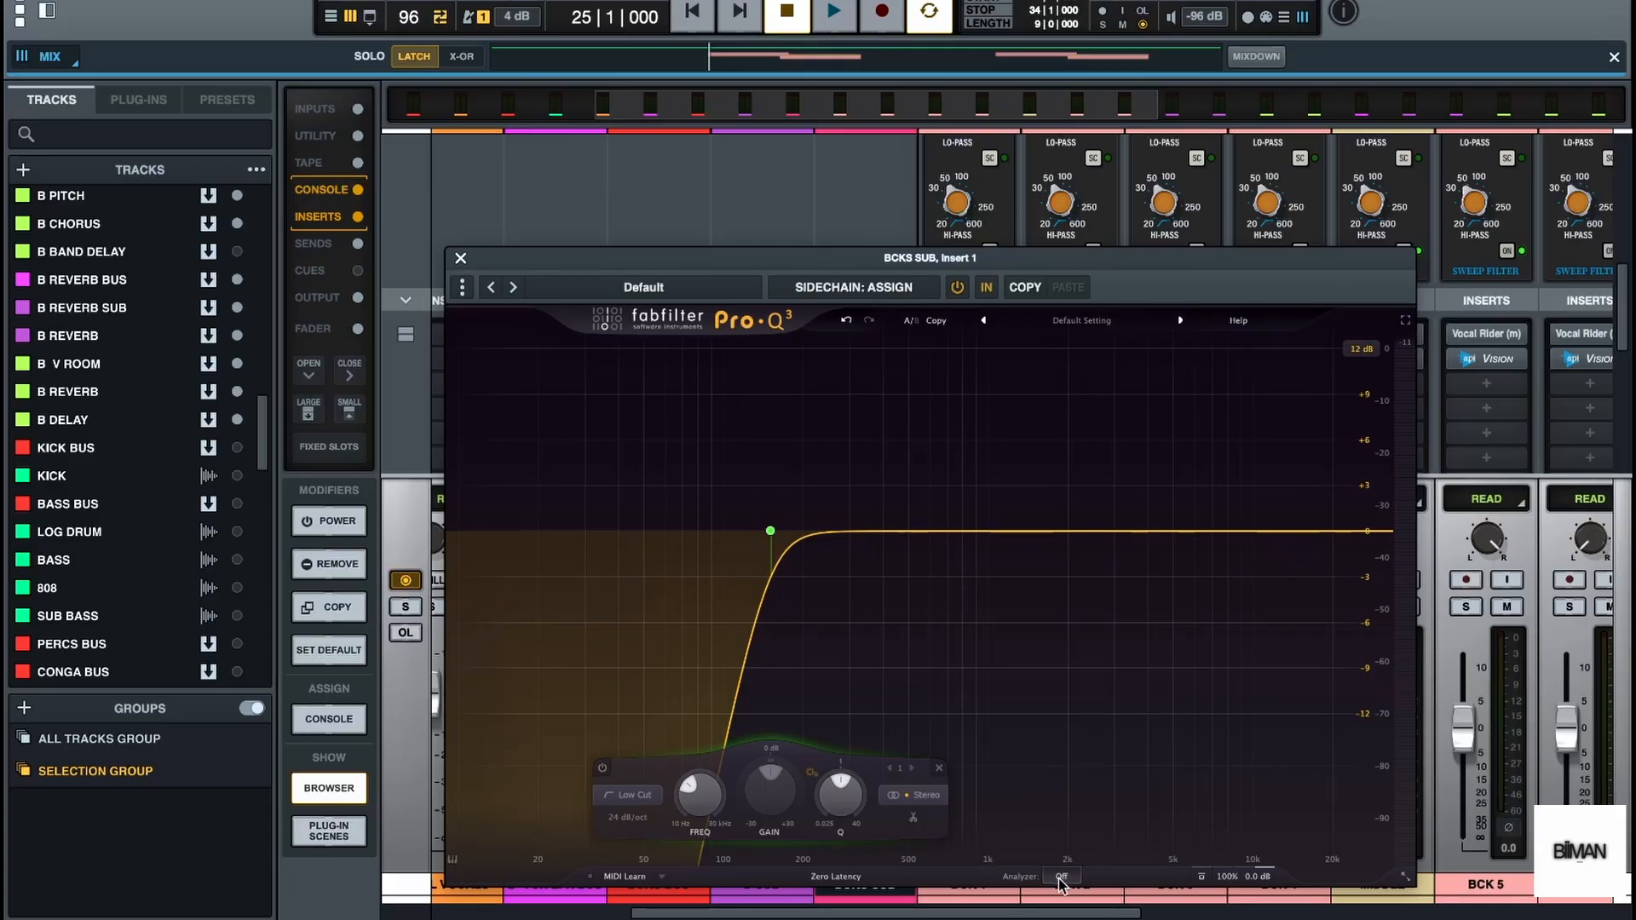
{"action": "key", "text": "space"}
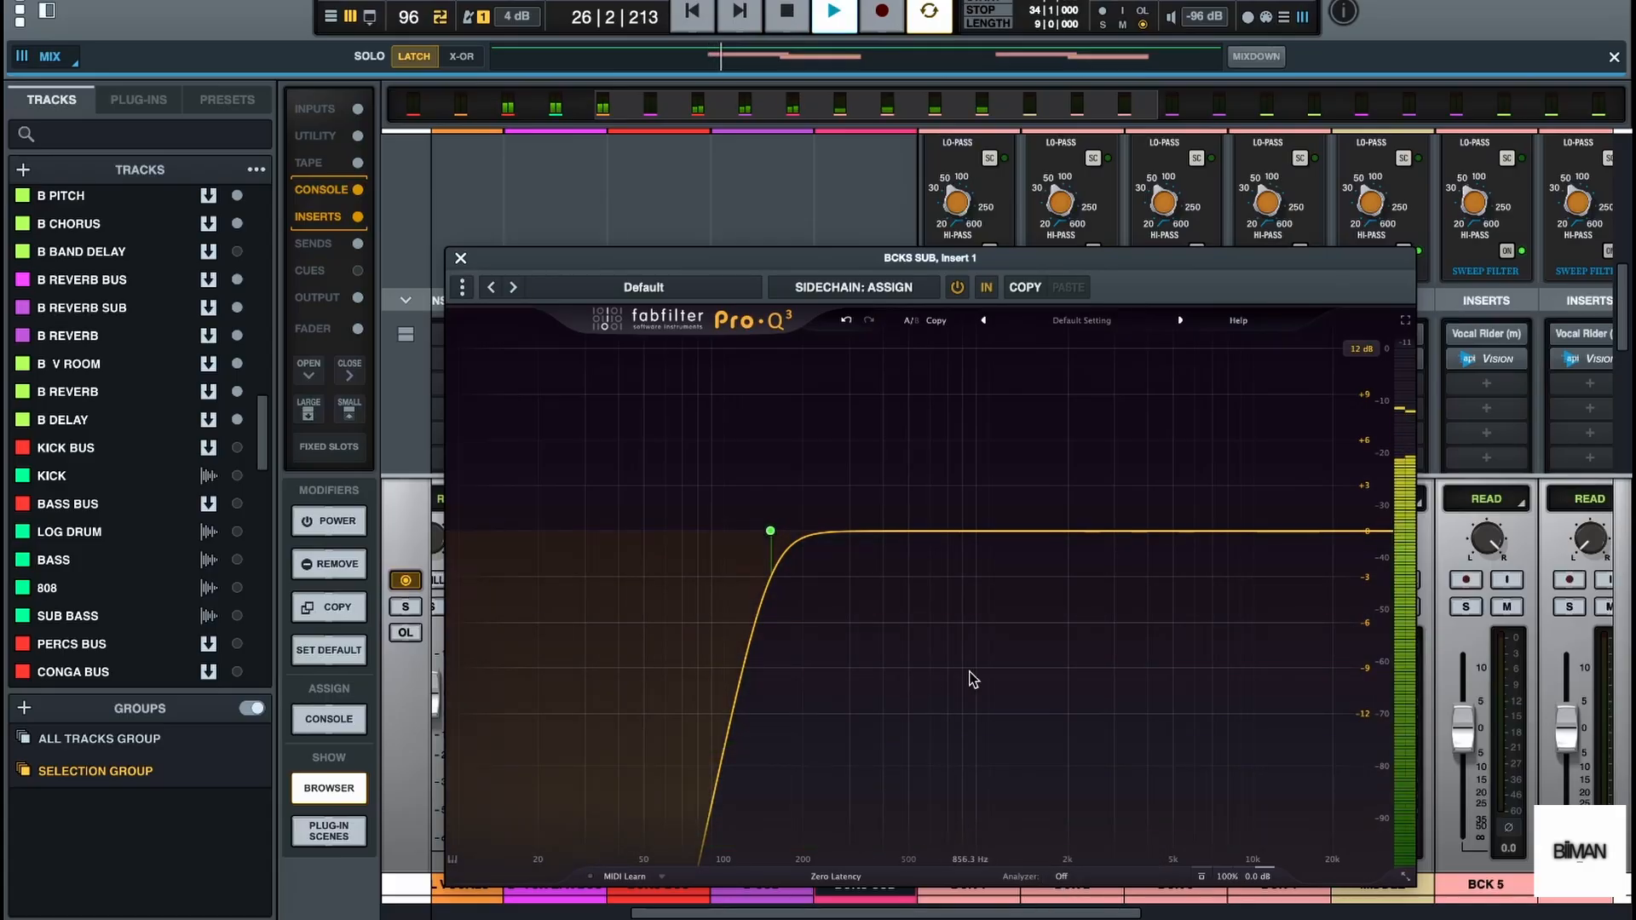
{"action": "key", "text": "space"}
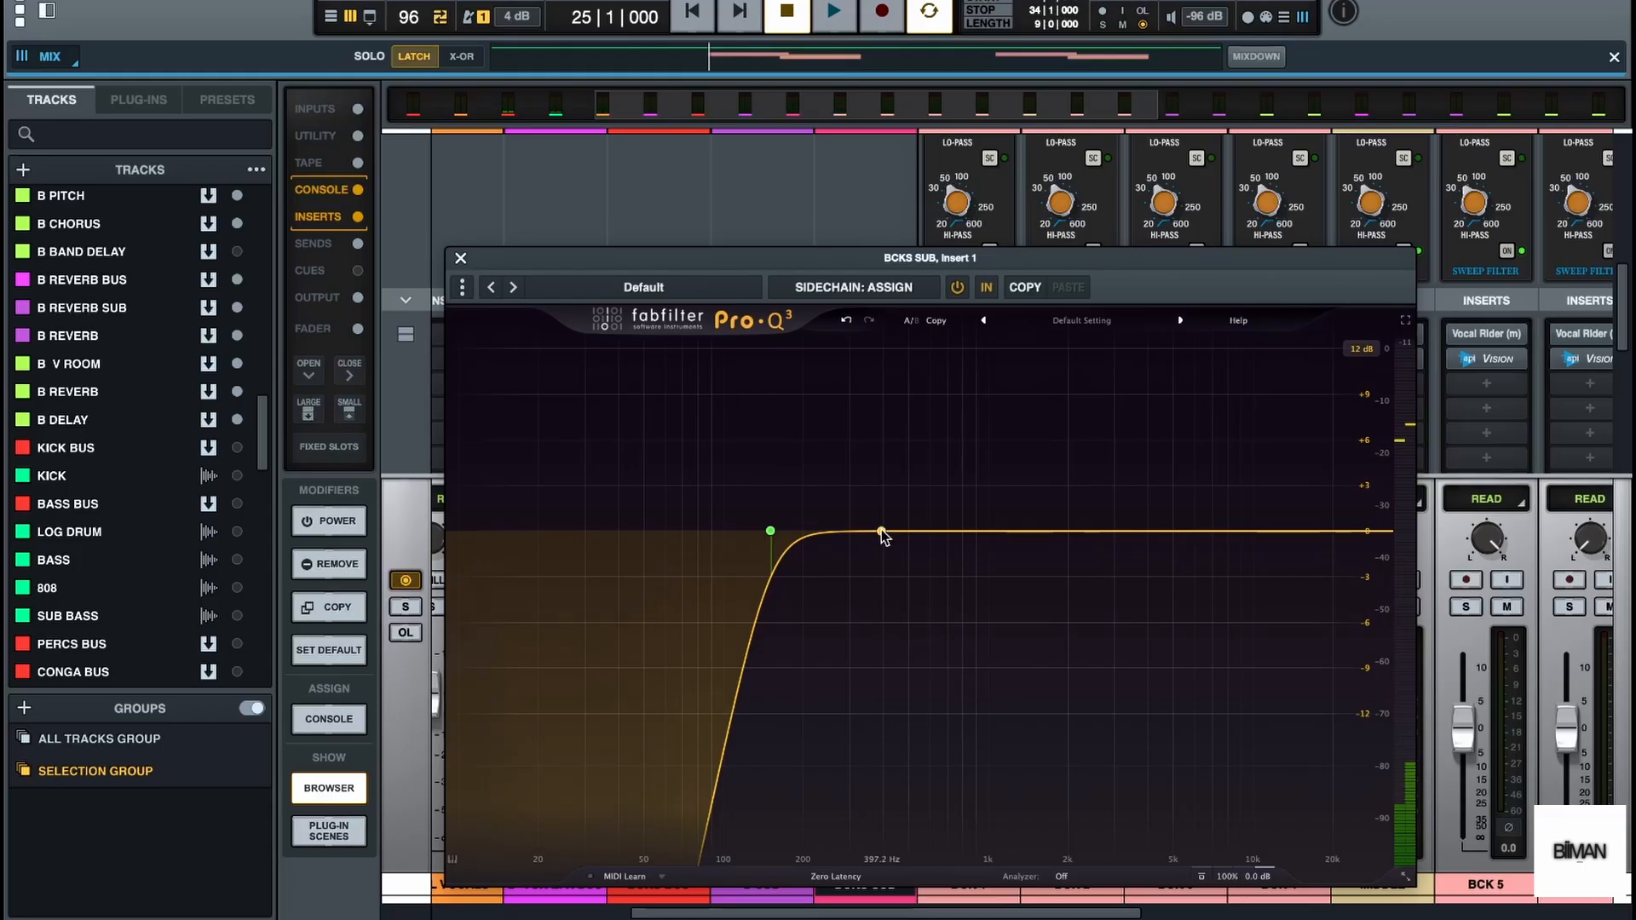
Add a bell cut of about 2.6 dB near 358 Hz in Pro-Q 3, close it and audition the mix
{"action": "left_click_drag", "start_coordinate": [880, 531], "coordinate": [878, 570]}
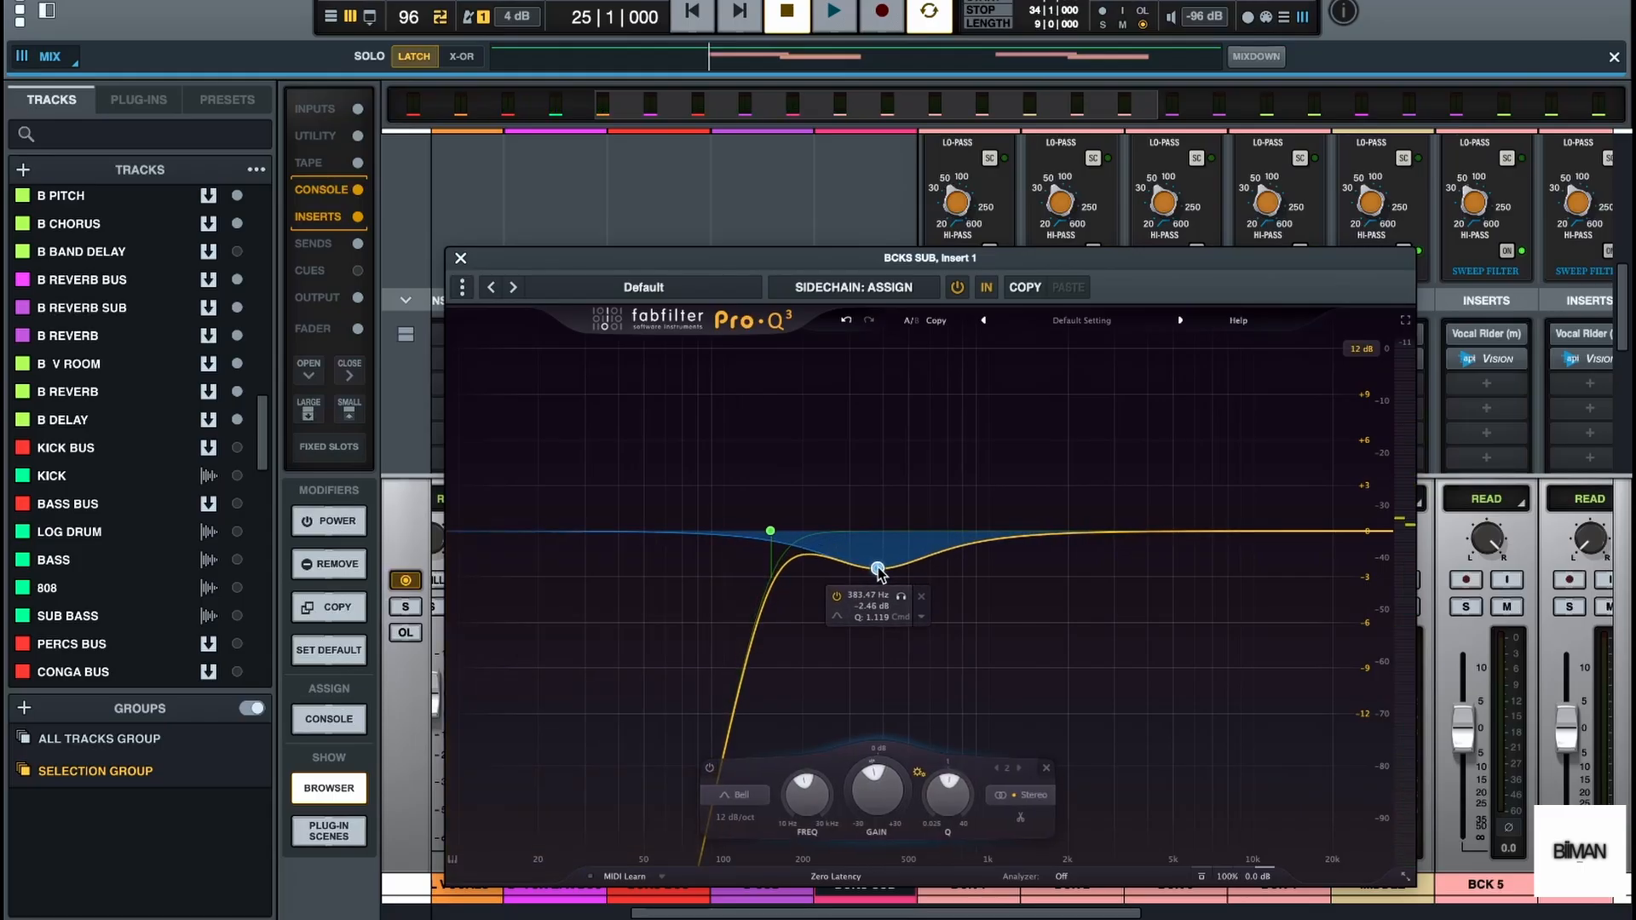
{"action": "key", "text": "space"}
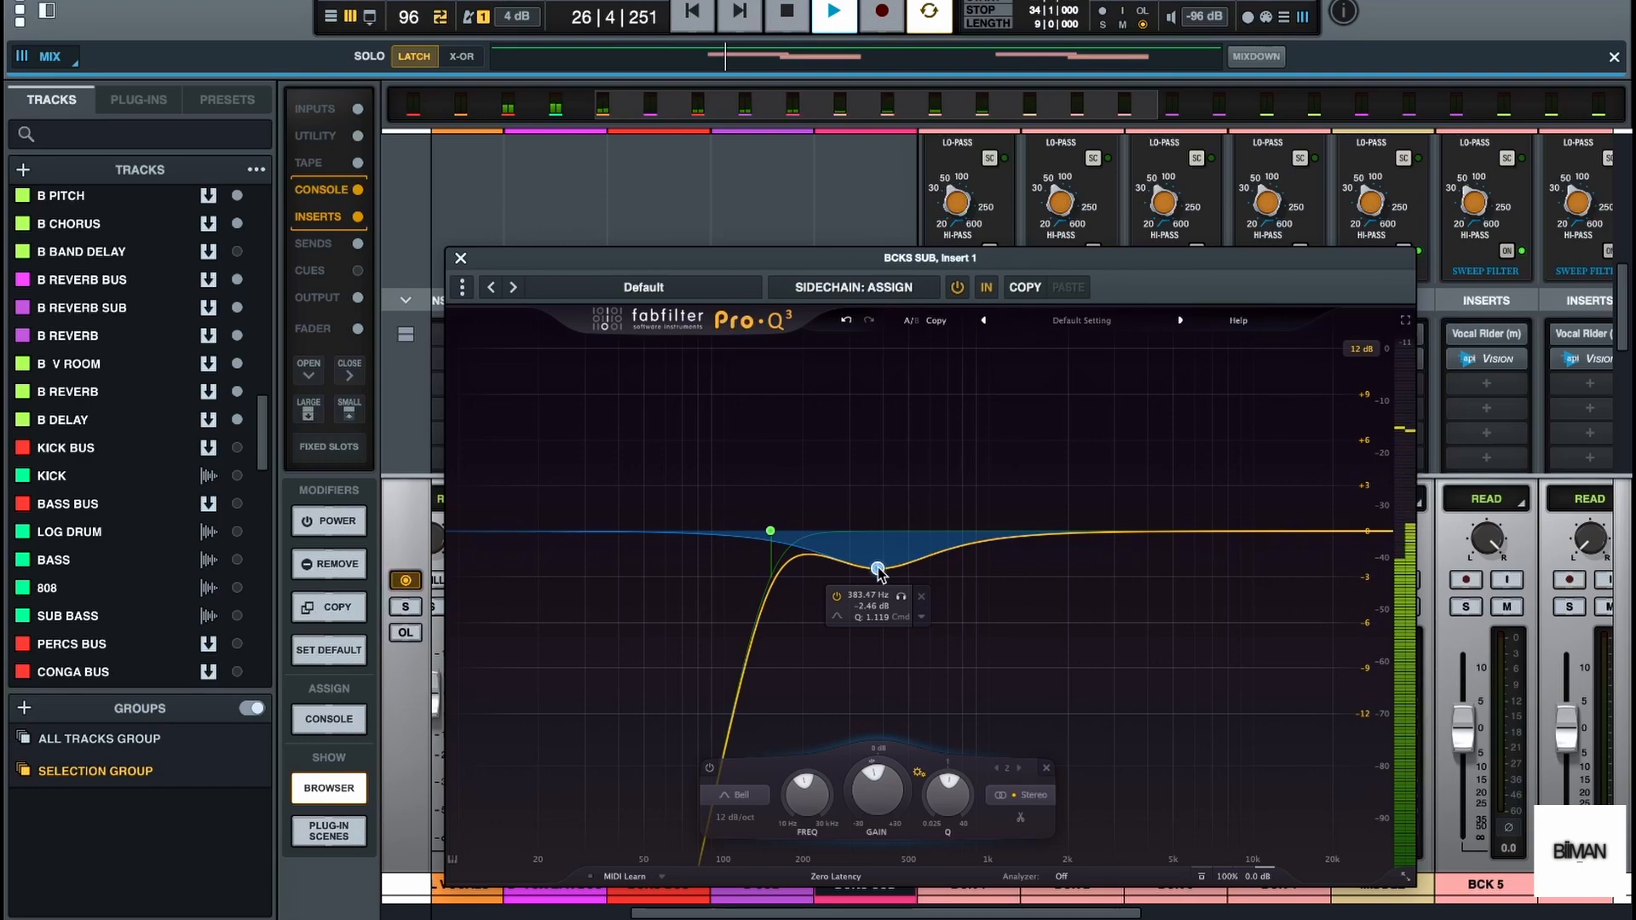
{"action": "left_click_drag", "start_coordinate": [878, 569], "coordinate": [869, 573]}
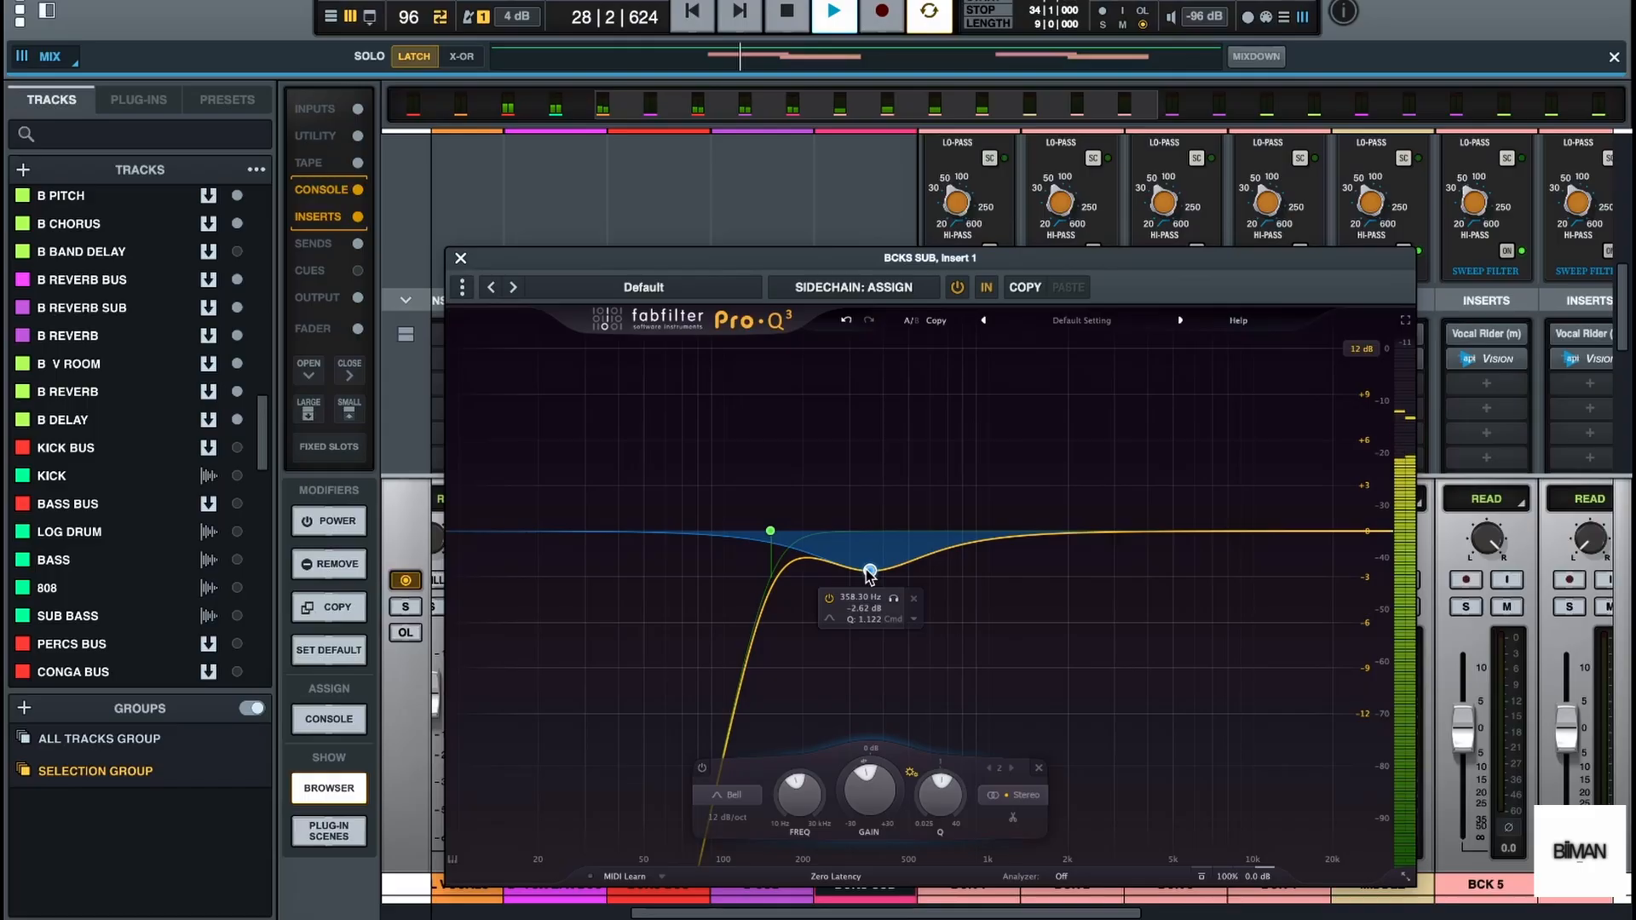
{"action": "key", "text": "space"}
{"action": "left_click", "coordinate": [461, 257]}
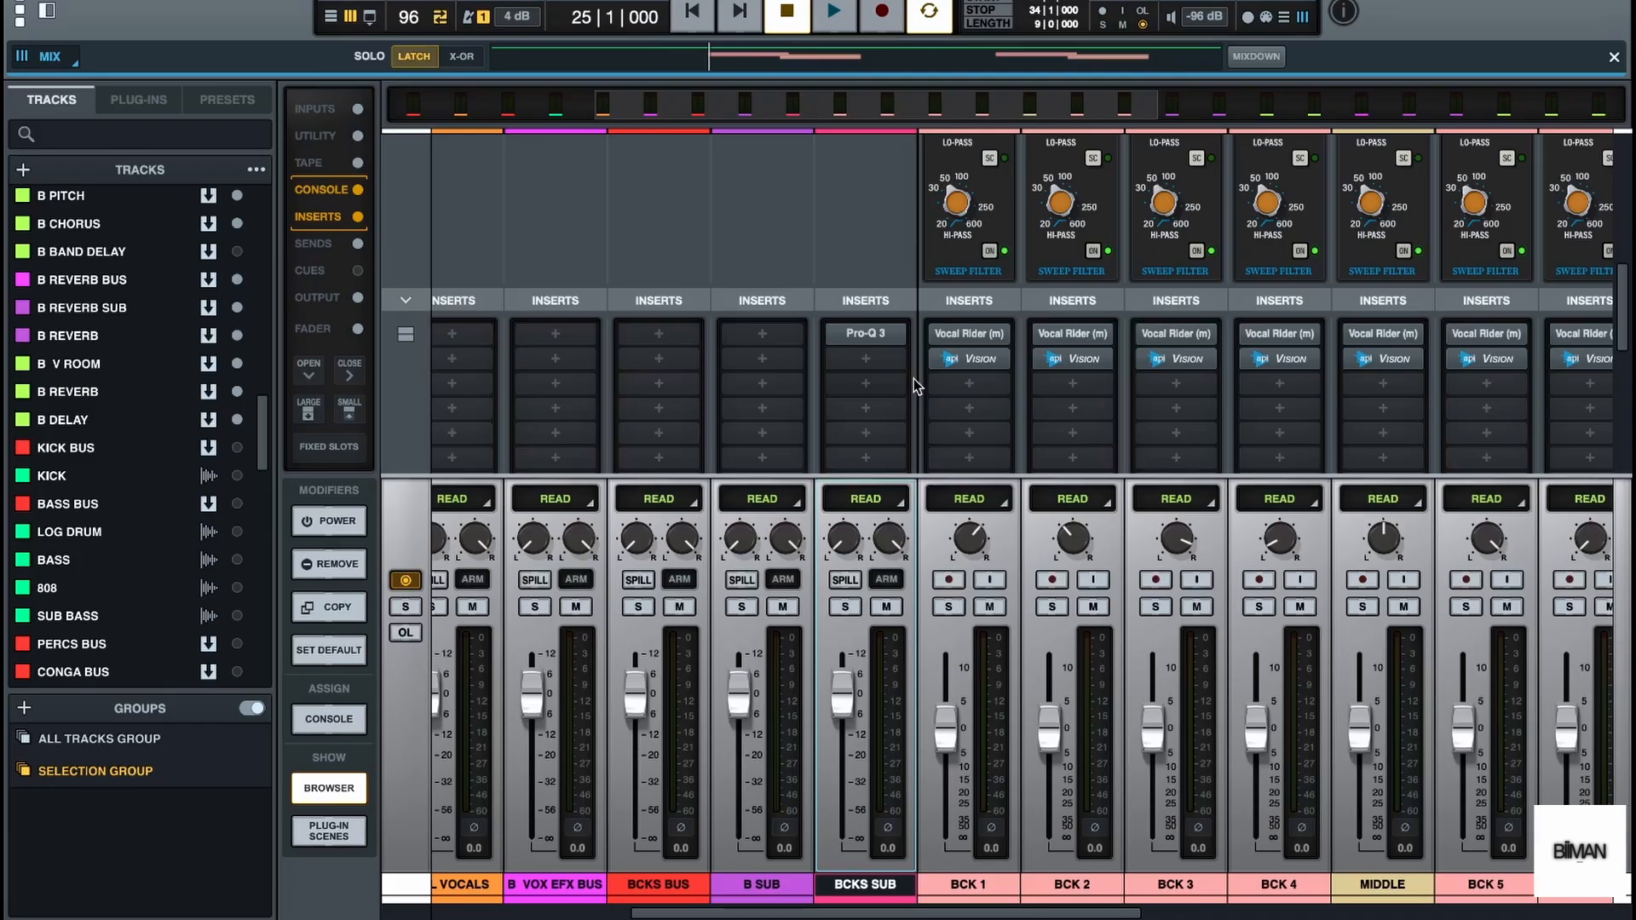
{"action": "key", "text": "space"}
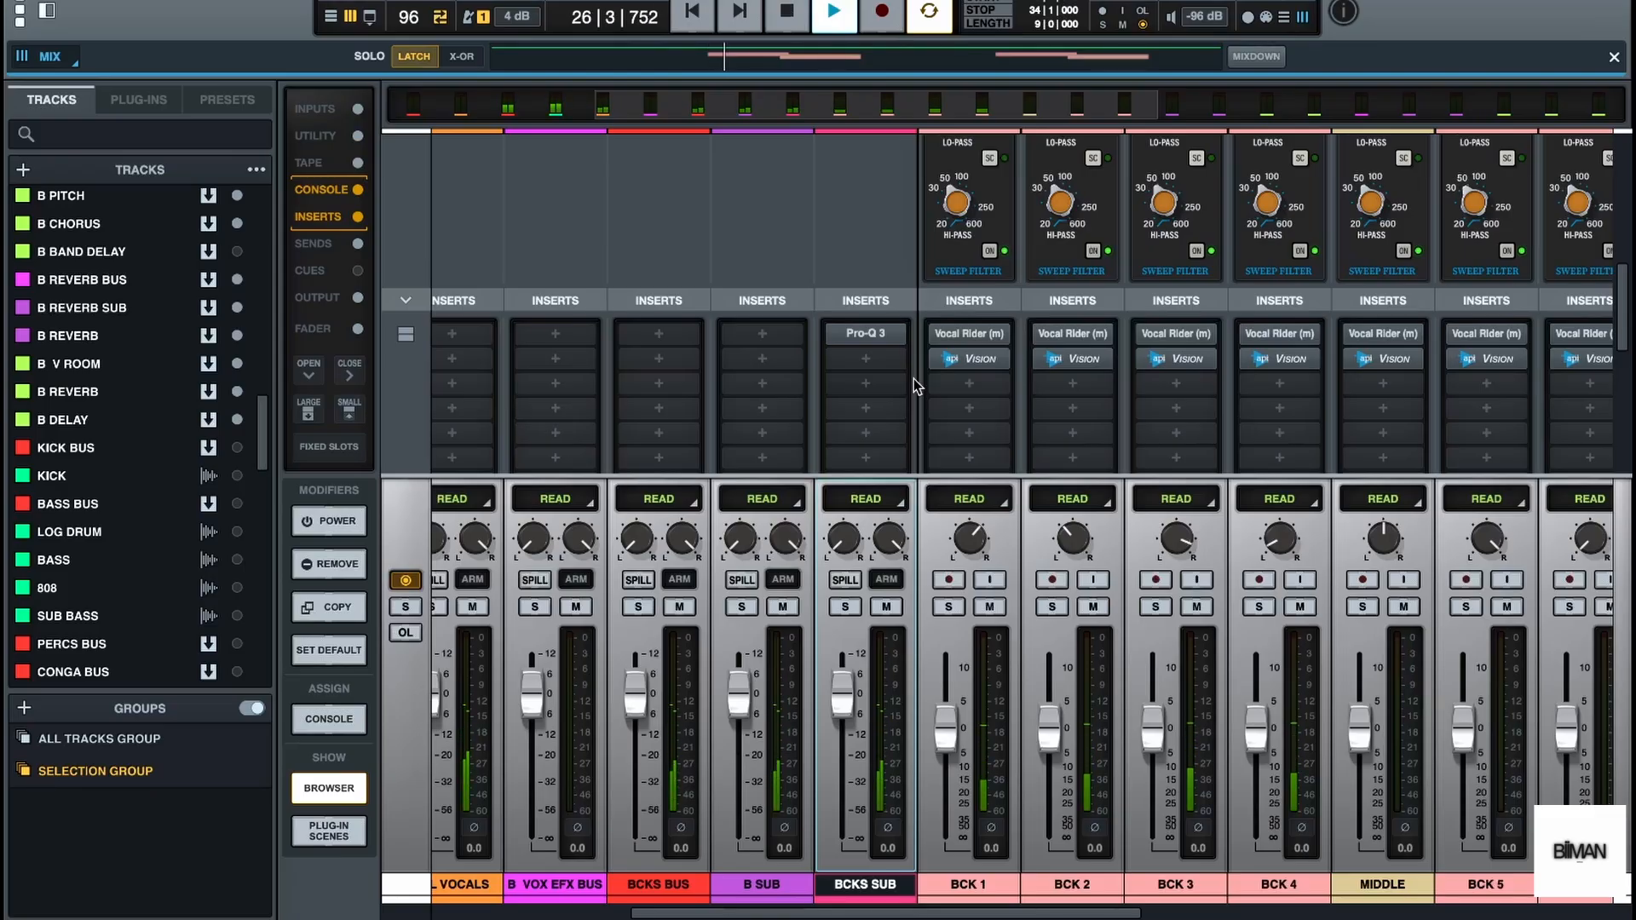
{"action": "key", "text": "space"}
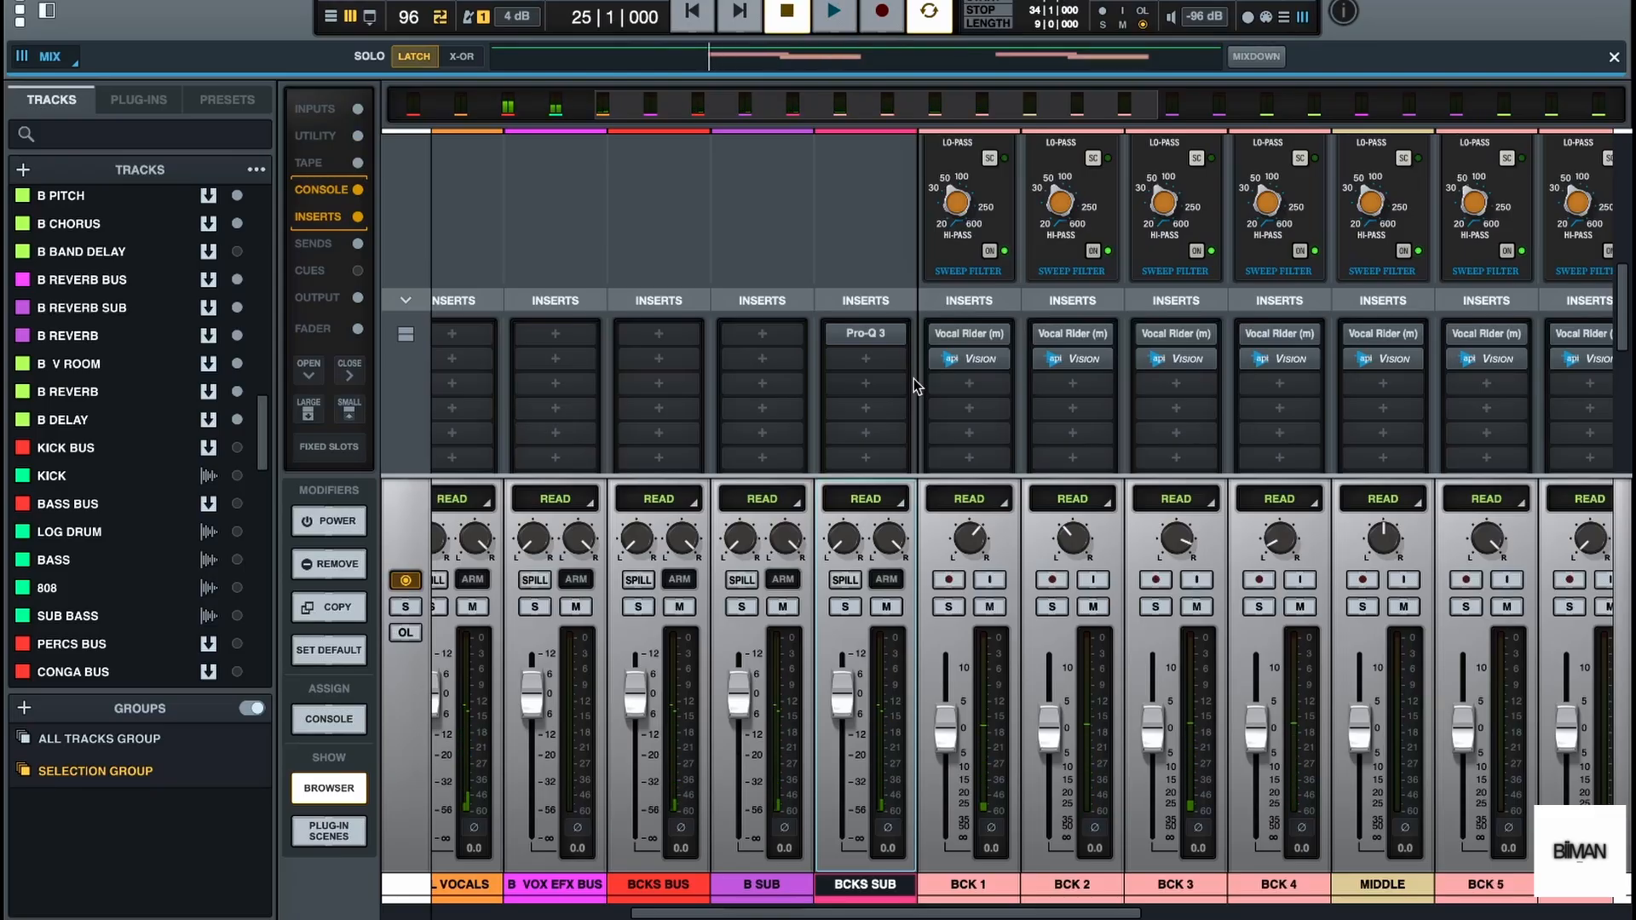
Insert the UADx 1176AE Compressor in the second slot of BCKS SUB and audition its effect
{"action": "left_click", "coordinate": [852, 364]}
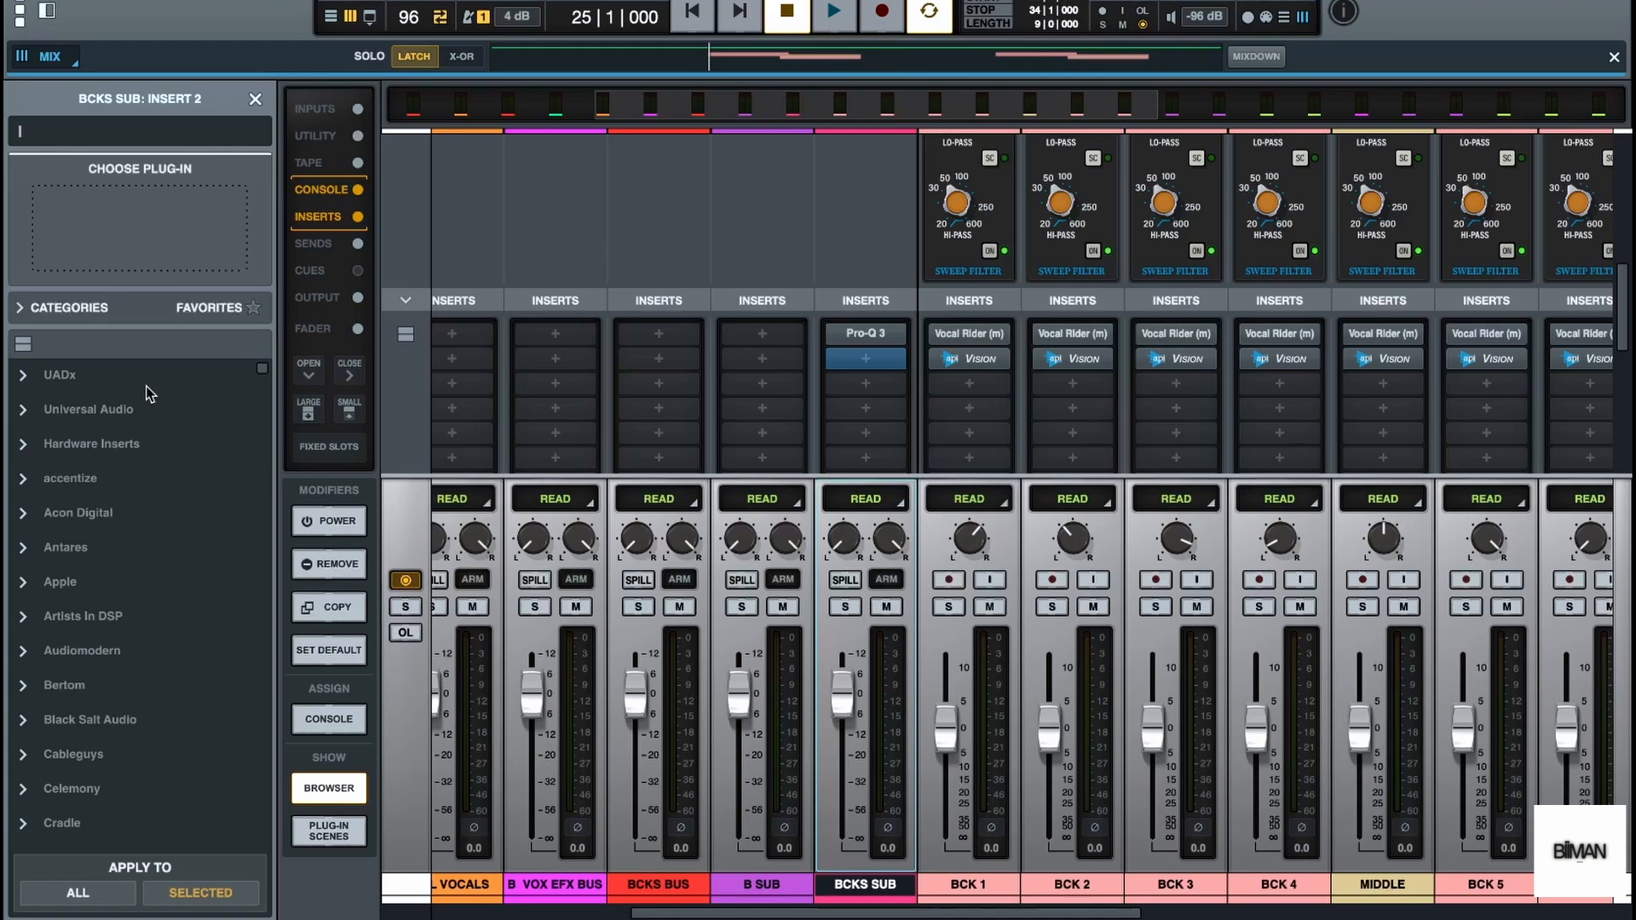
{"action": "left_click", "coordinate": [55, 379]}
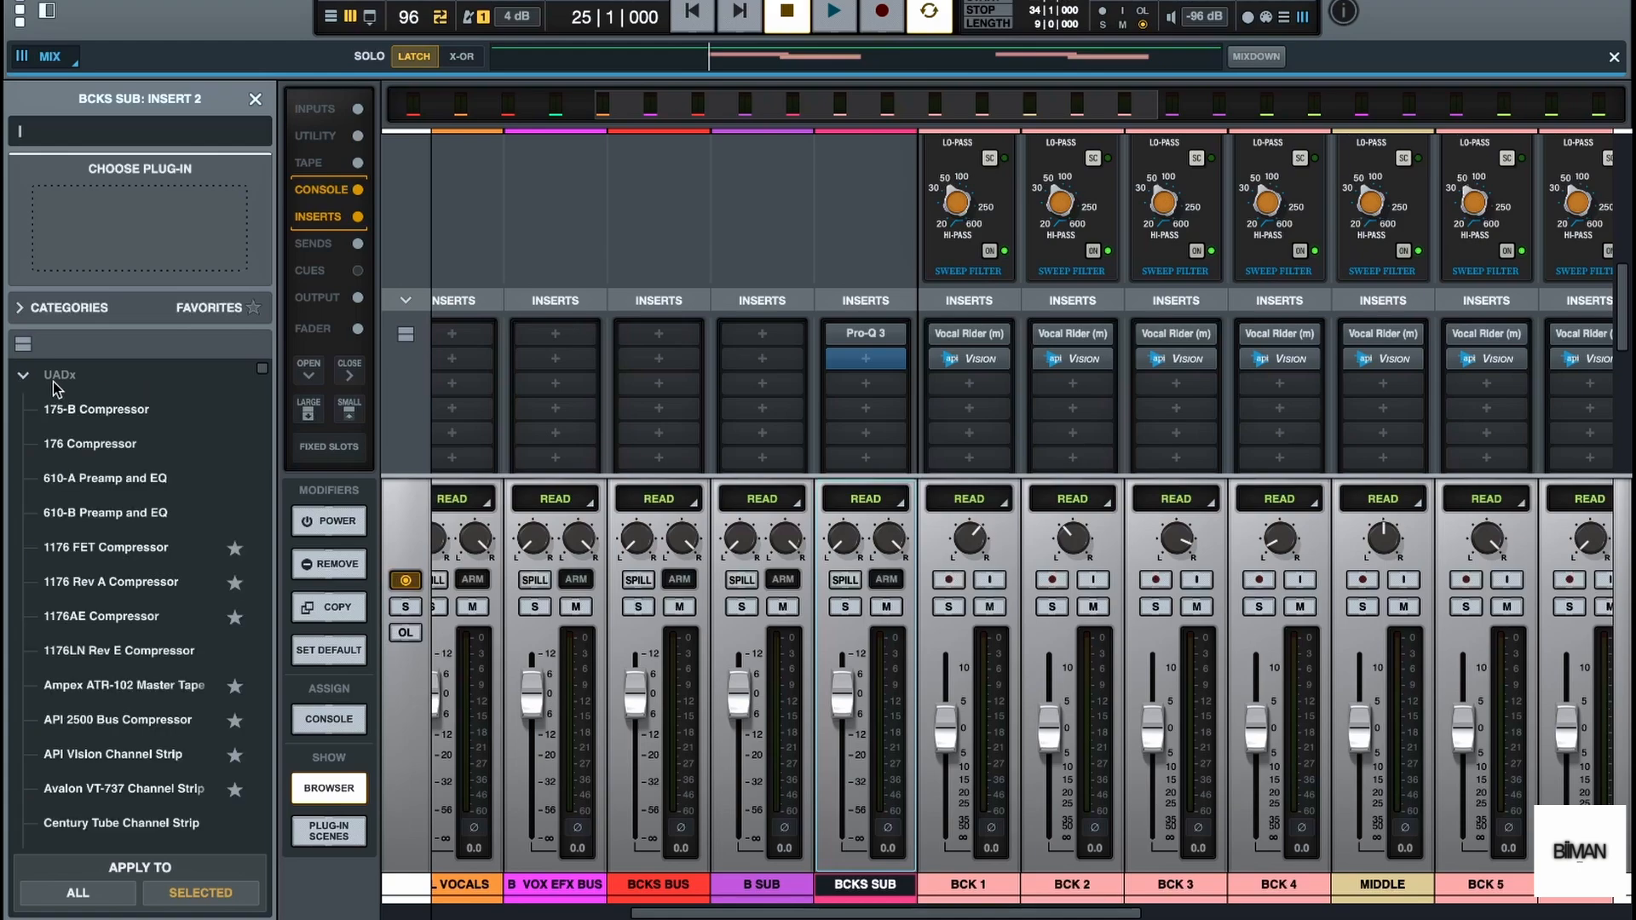
{"action": "double_click", "coordinate": [145, 618]}
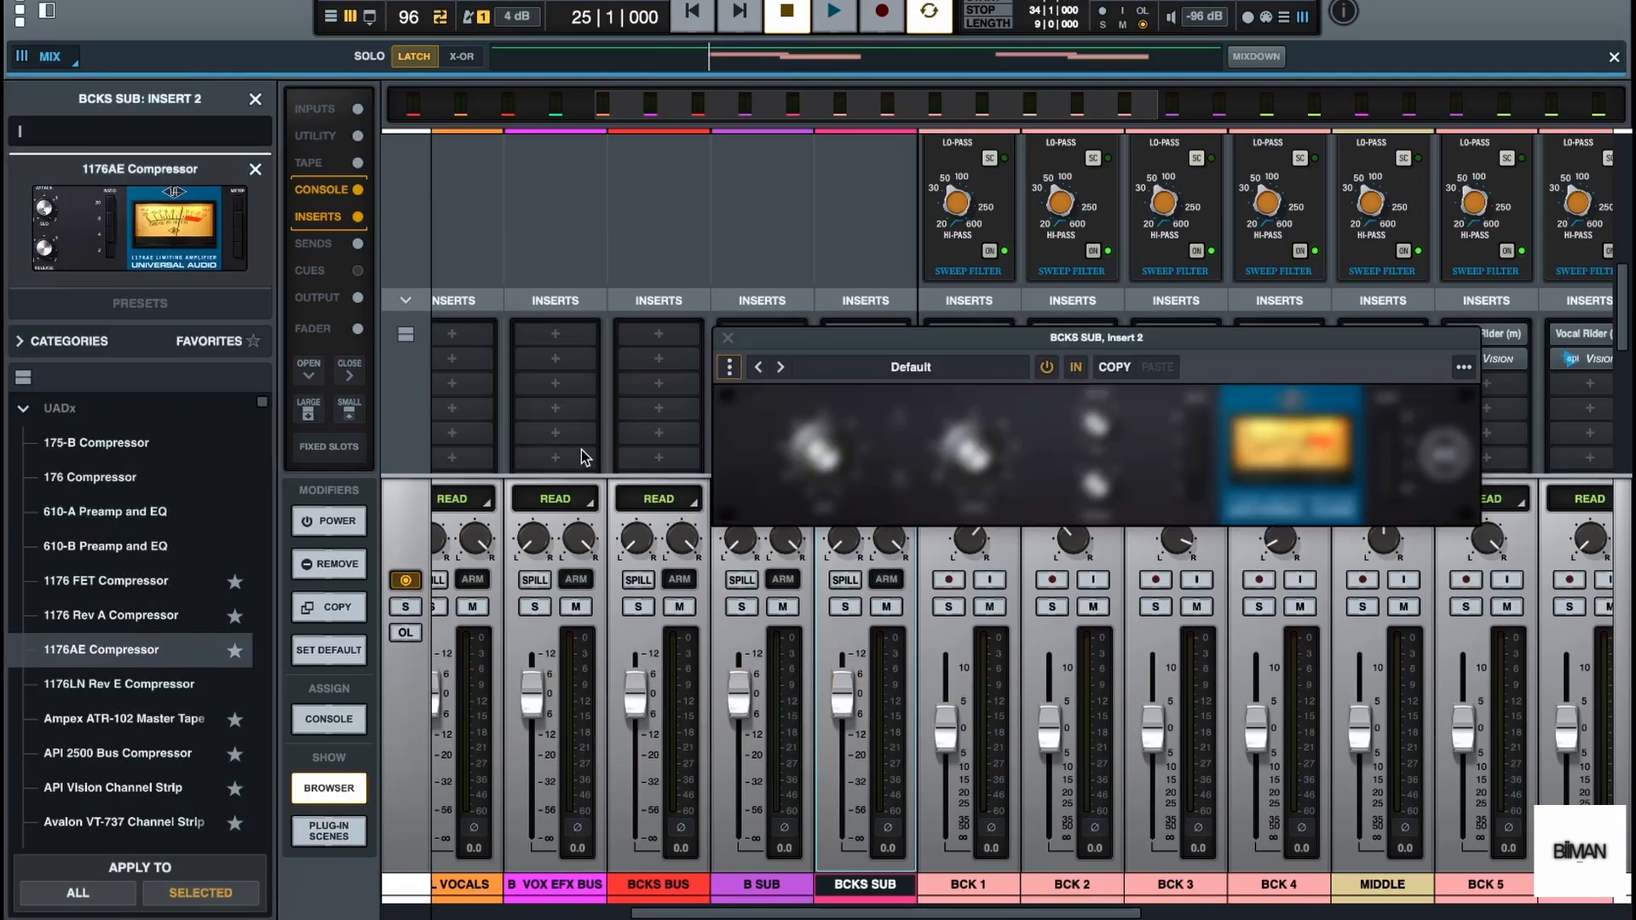
{"action": "left_click", "coordinate": [256, 101]}
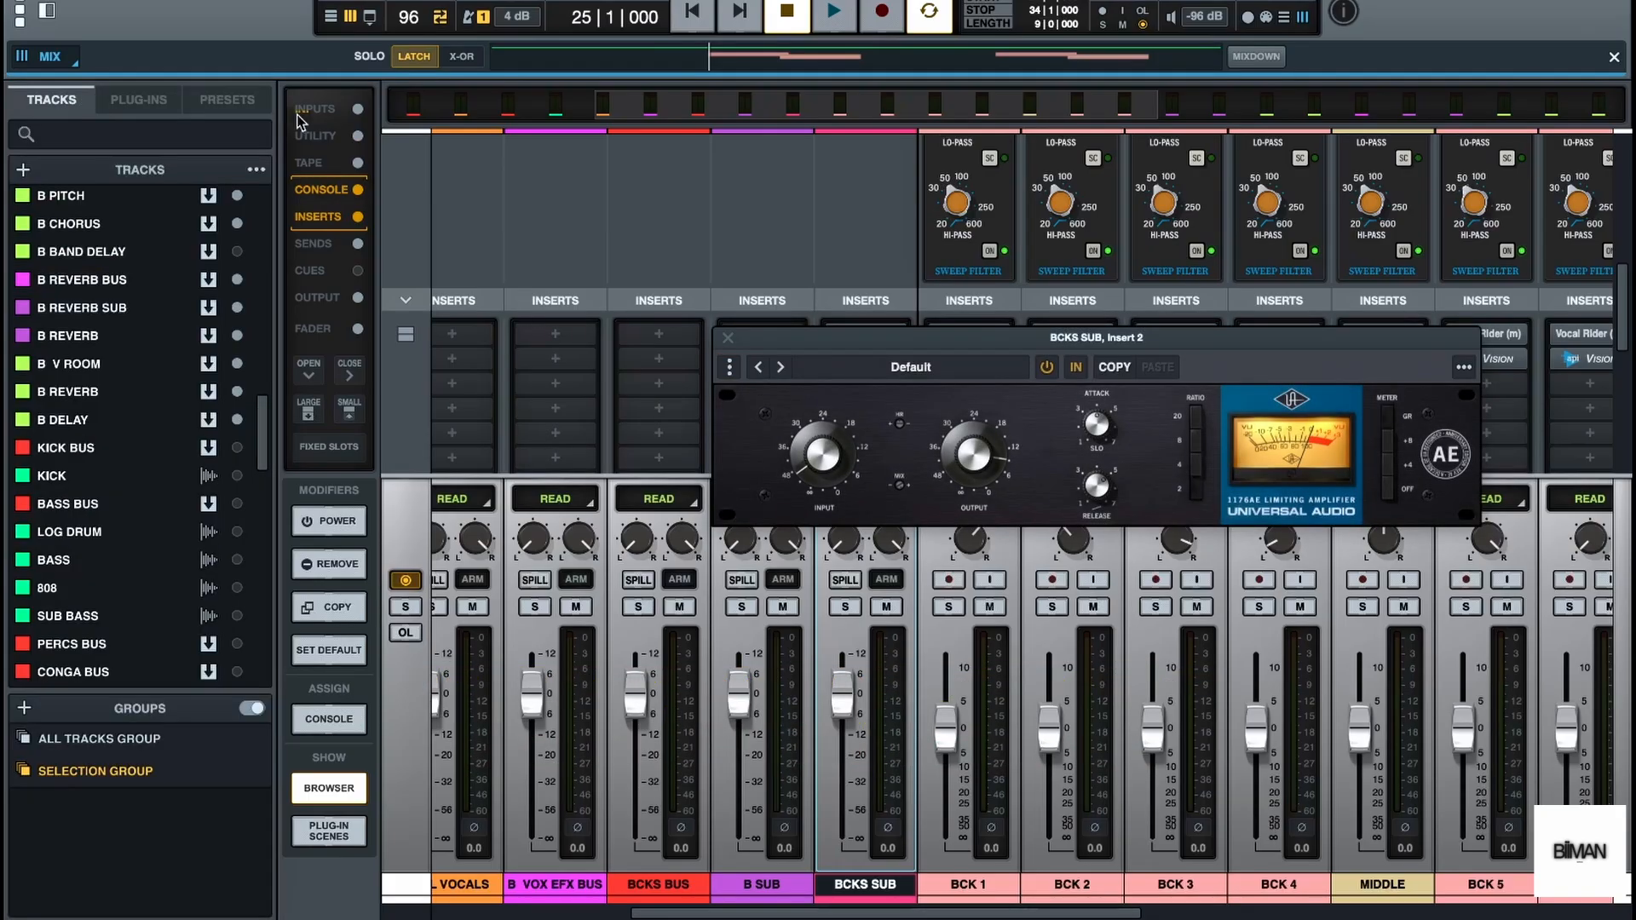
{"action": "left_click_drag", "start_coordinate": [876, 334], "coordinate": [689, 398]}
{"action": "key", "text": "space"}
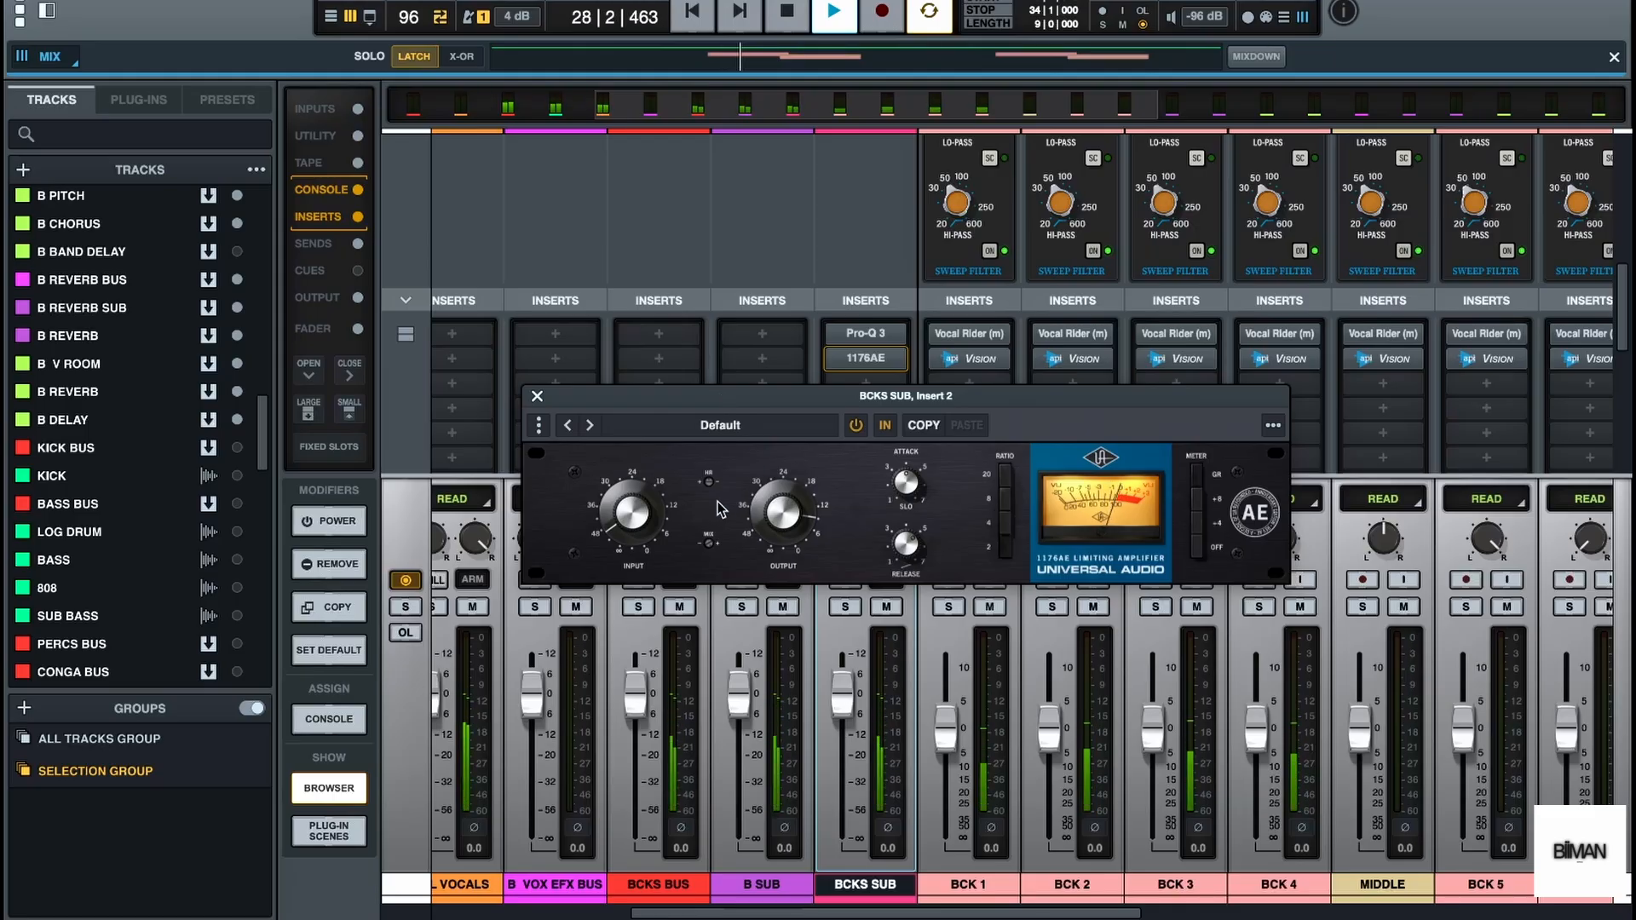
{"action": "key", "text": "space"}
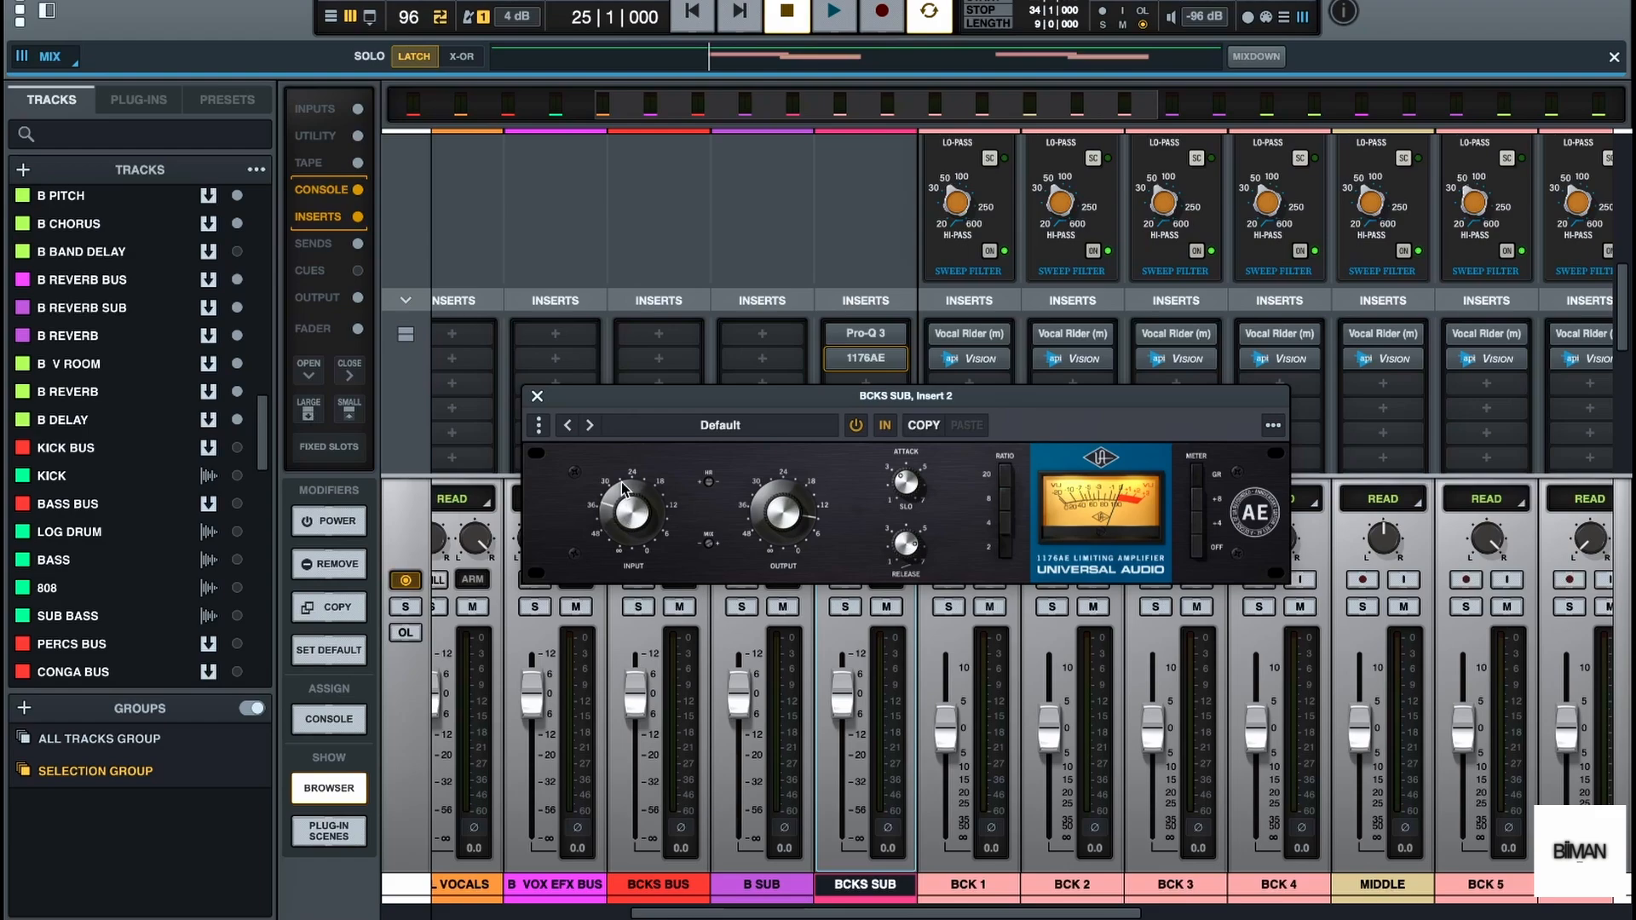
Lower the 1176AE output to about the 18 mark, close the compressor and audition the backing vocals
{"action": "left_click_drag", "start_coordinate": [798, 516], "coordinate": [793, 546]}
{"action": "key", "text": "space"}
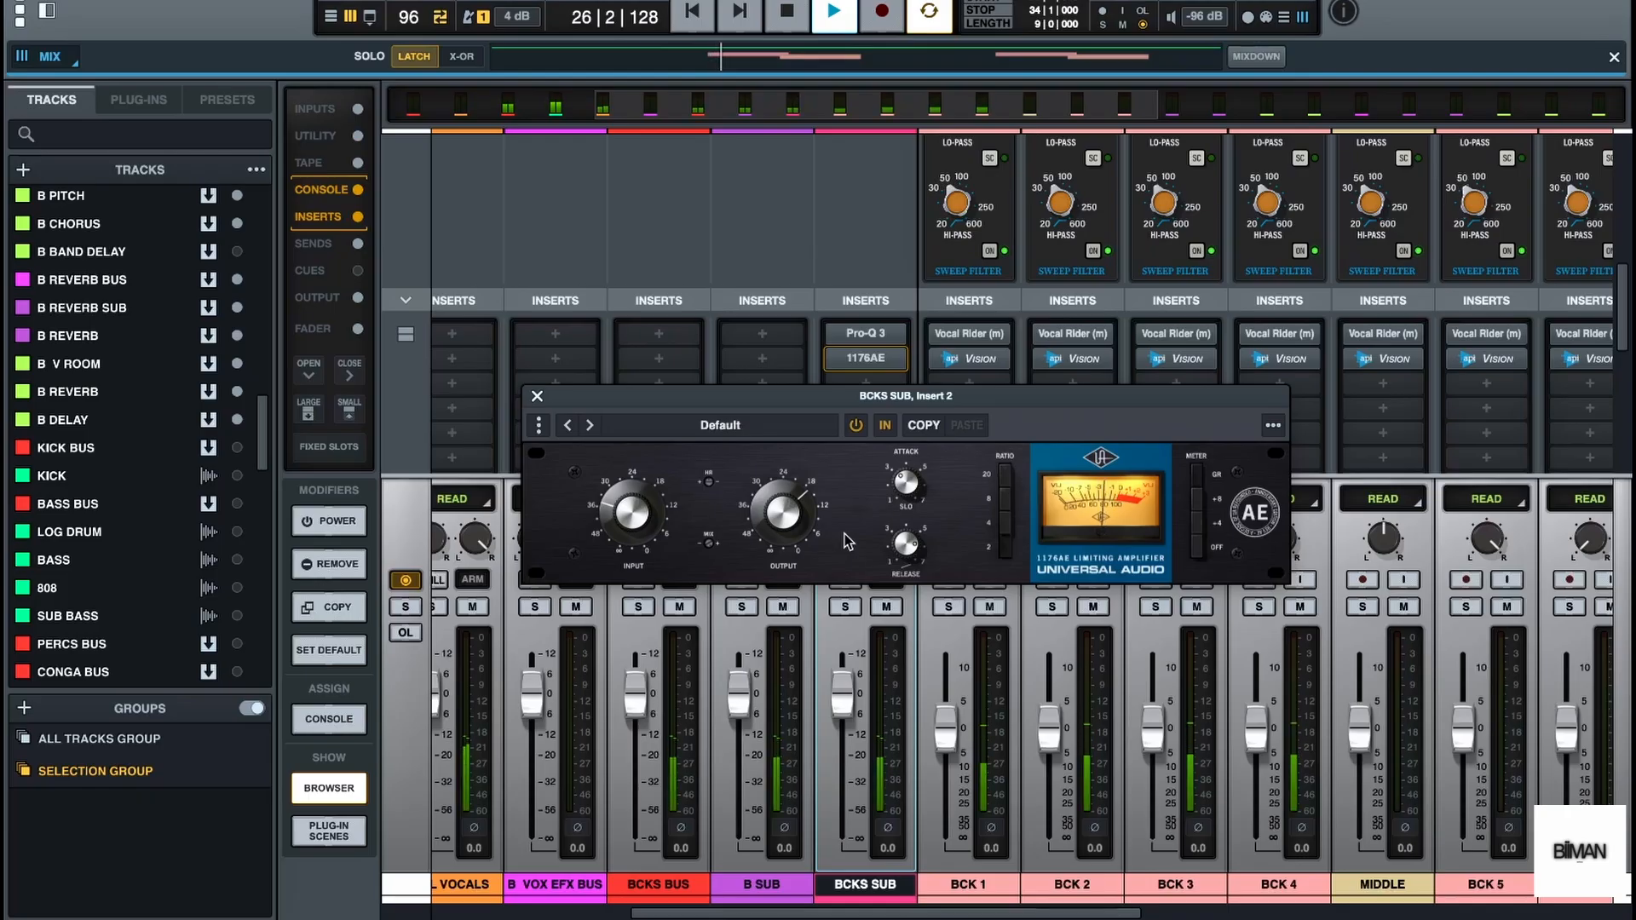
{"action": "key", "text": "space"}
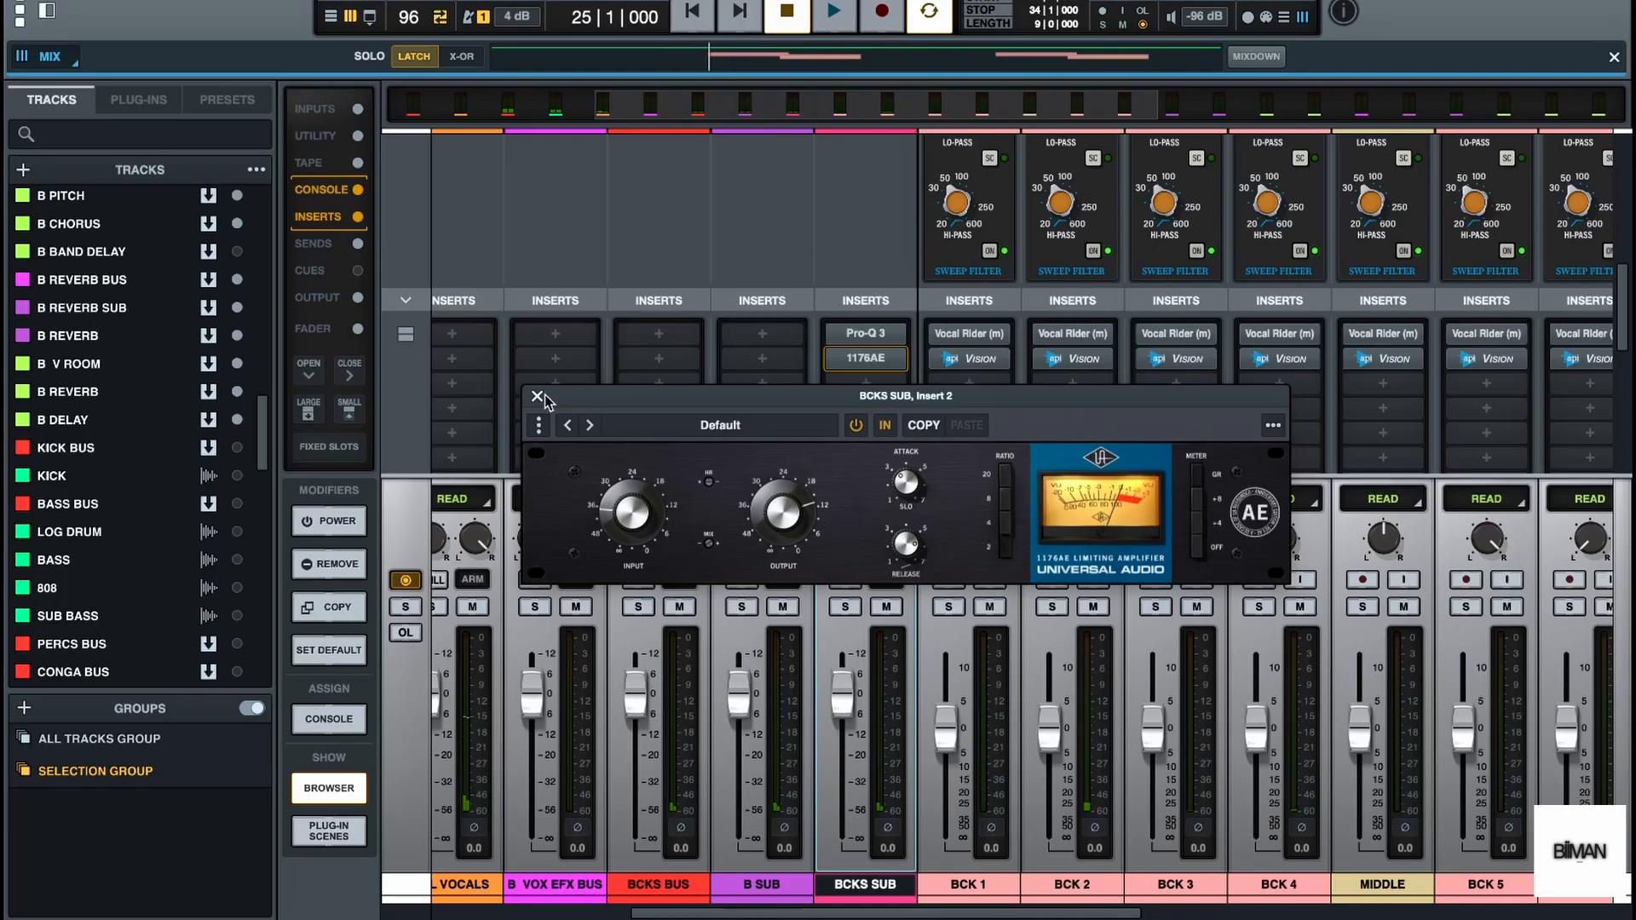
{"action": "left_click", "coordinate": [537, 398]}
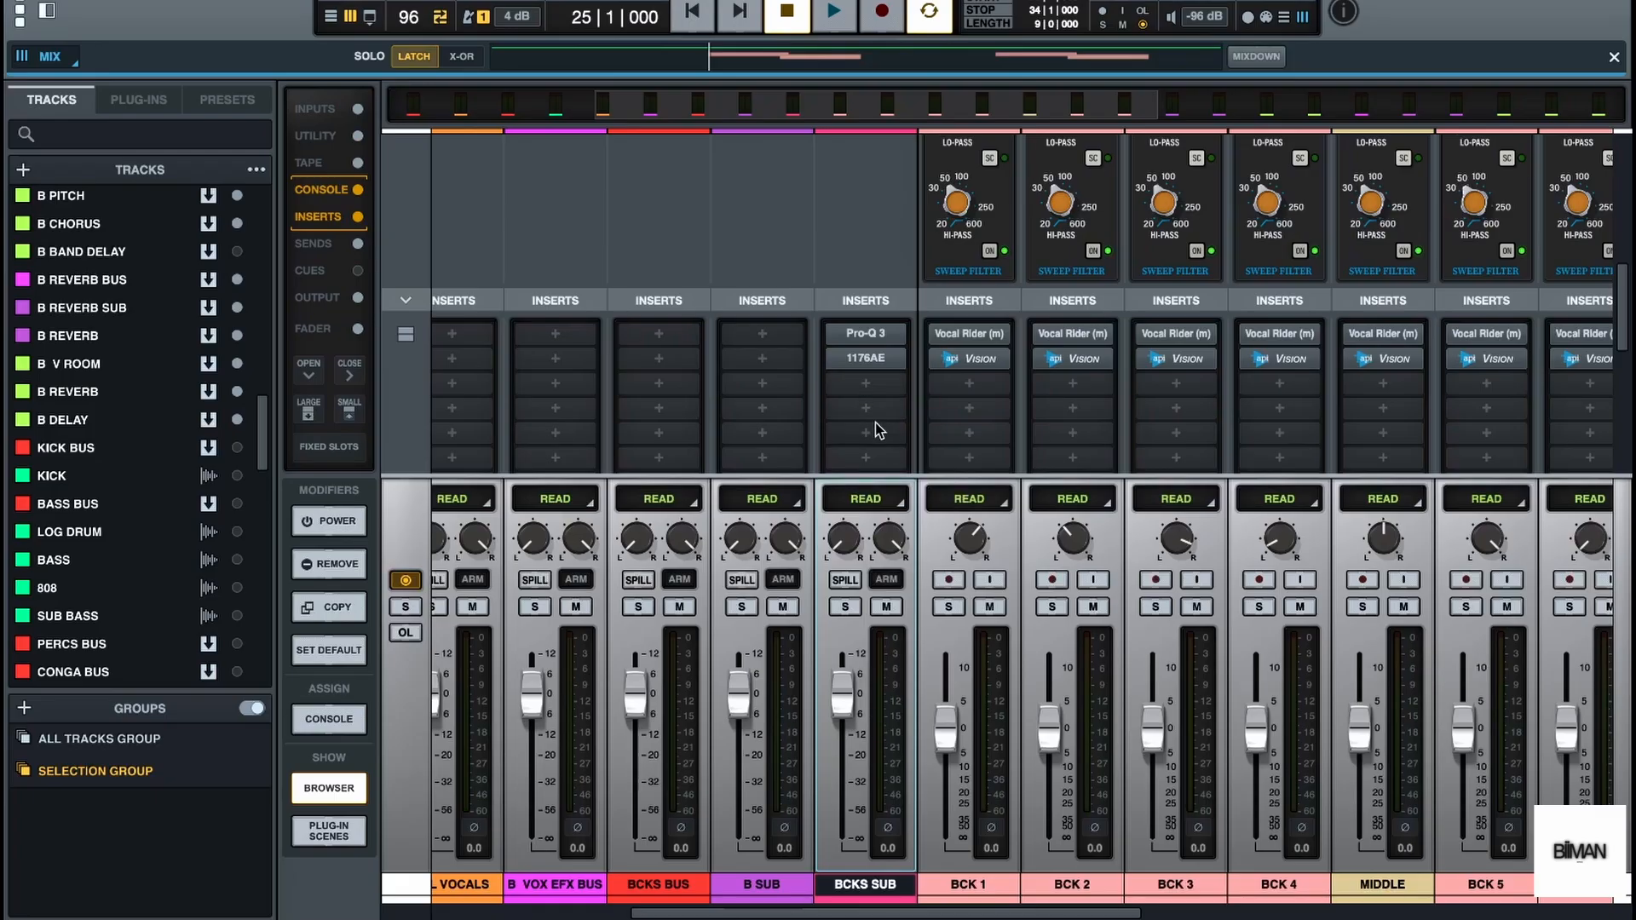
{"action": "key", "text": "space"}
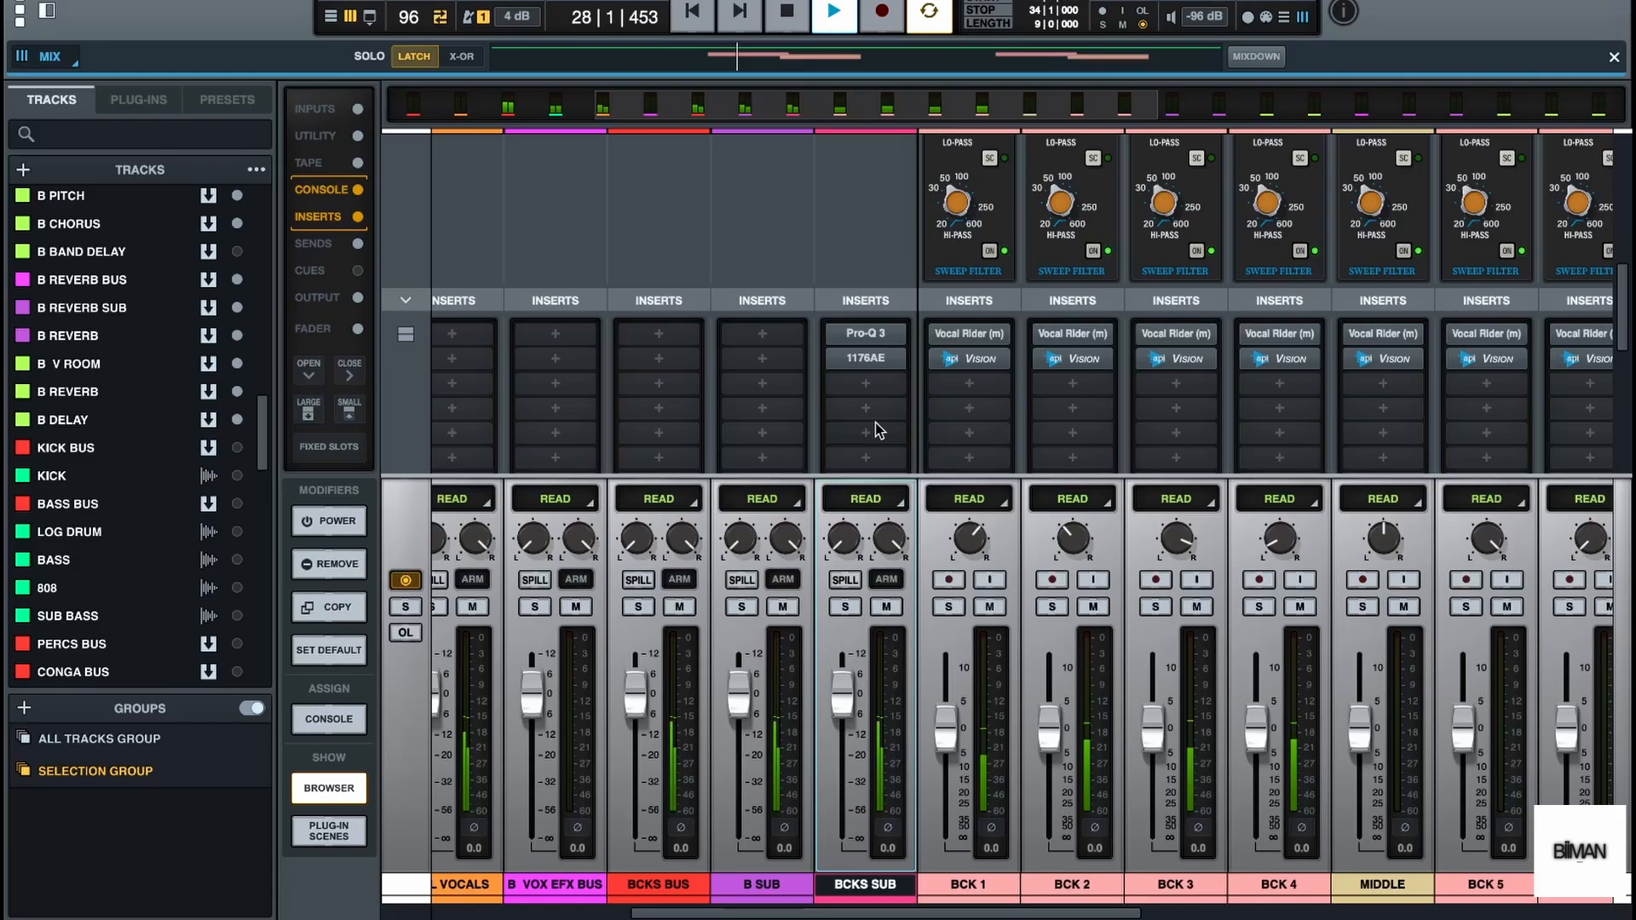
{"action": "key", "text": "space"}
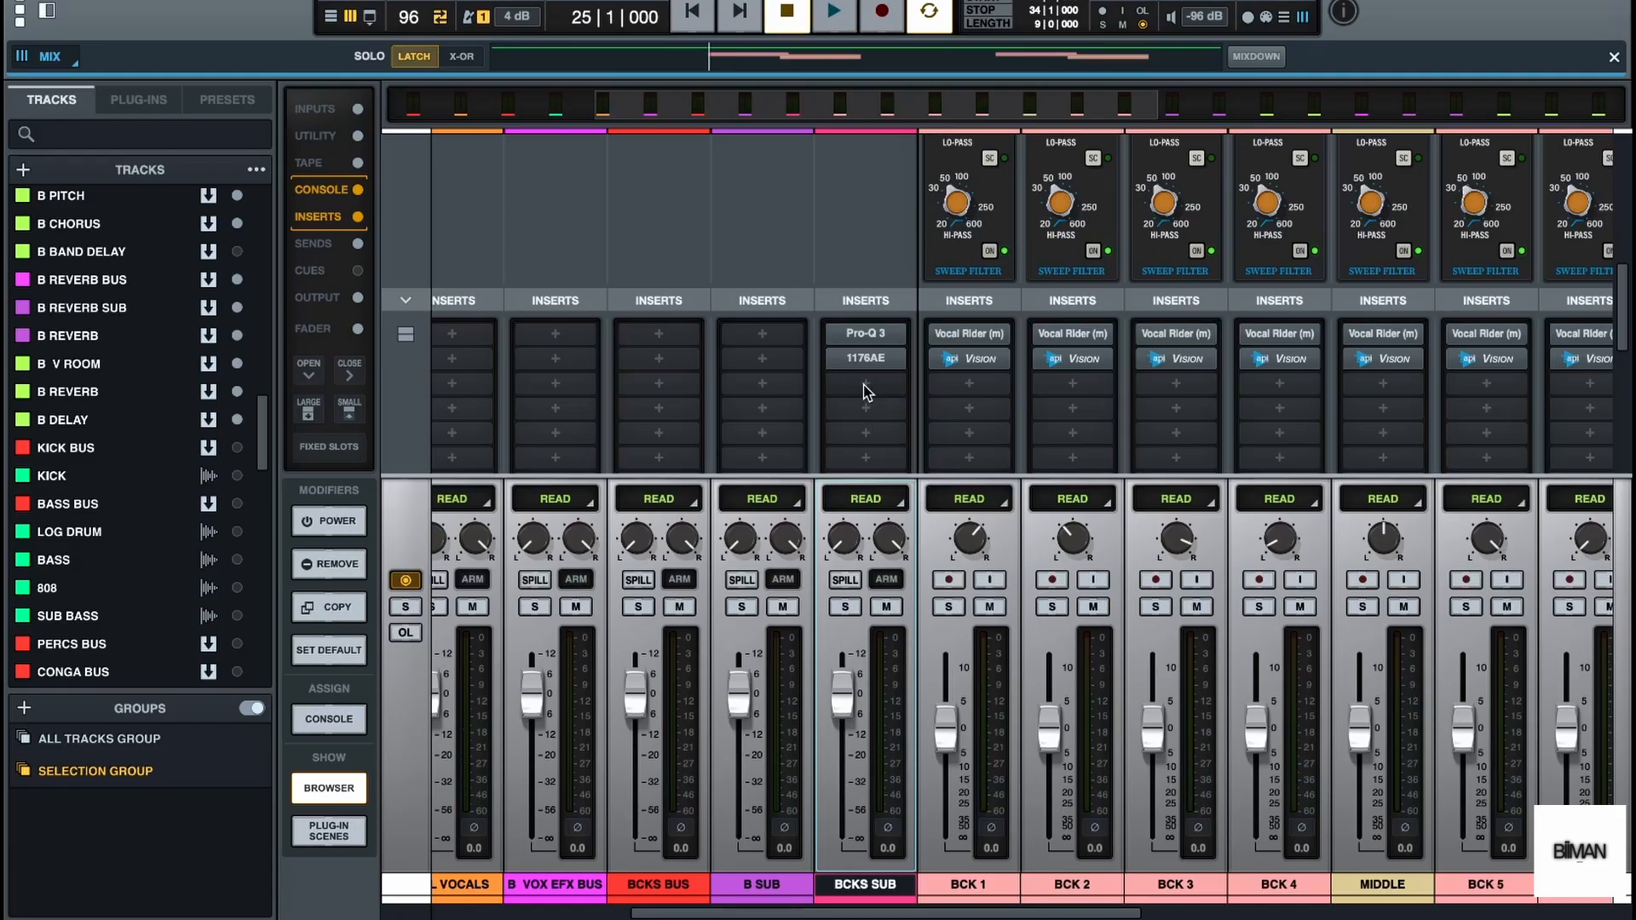
Insert the UADx API Vision Channel Strip in the third slot of BCKS SUB
{"action": "left_click", "coordinate": [864, 384]}
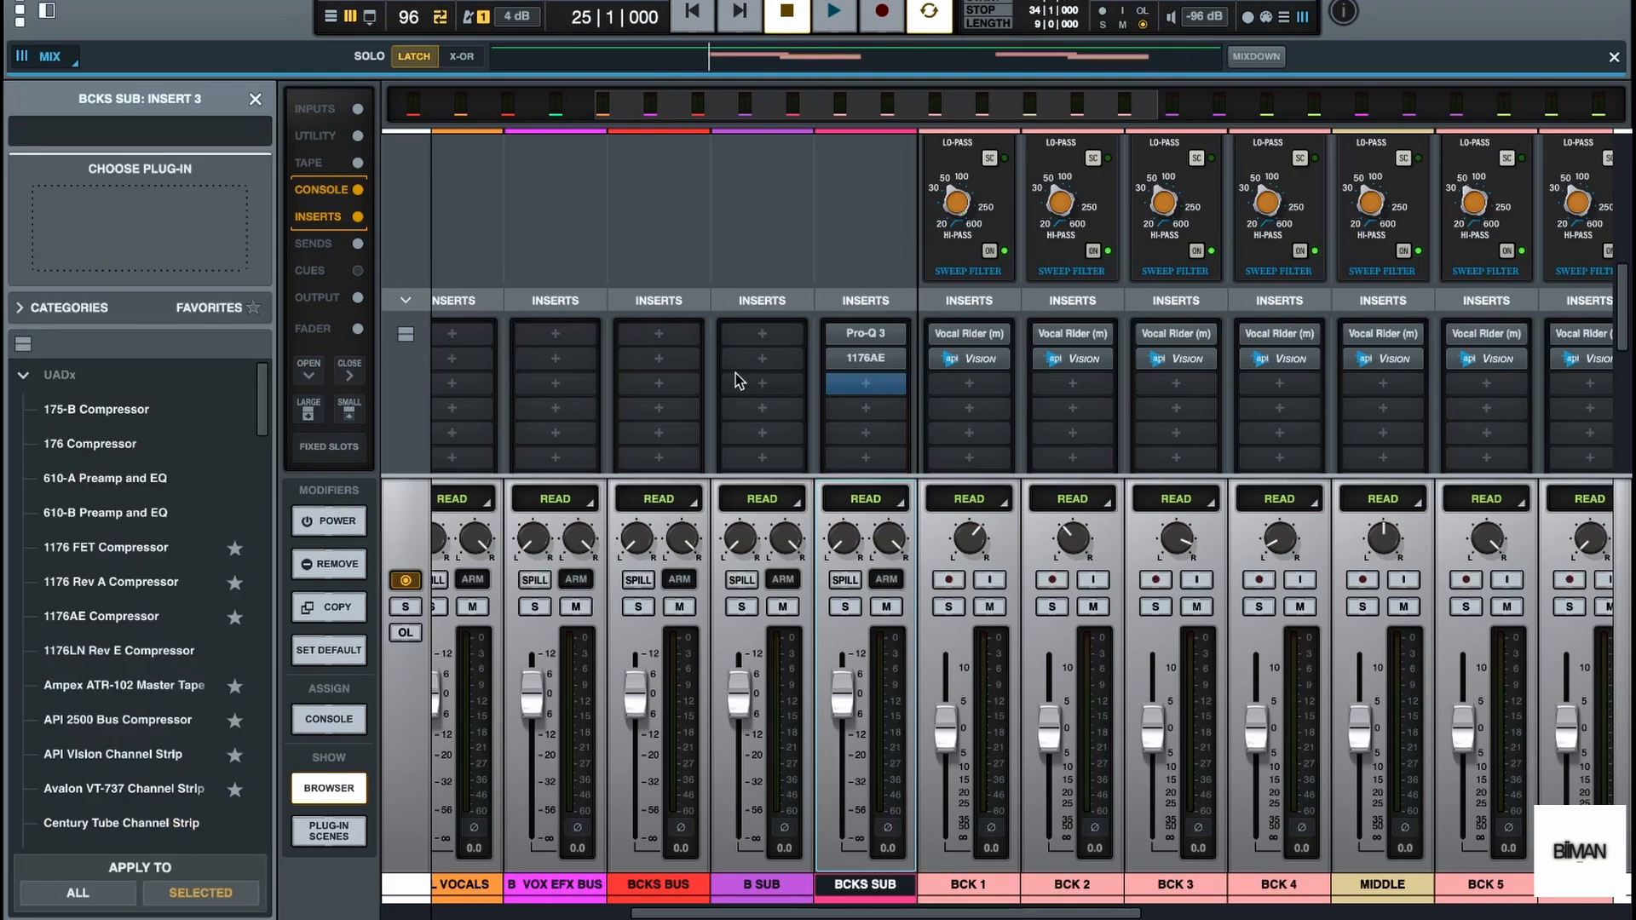
{"action": "left_click", "coordinate": [28, 379]}
{"action": "scroll", "coordinate": [147, 648], "scroll_direction": "down", "scroll_amount": 3}
{"action": "left_click", "coordinate": [140, 652]}
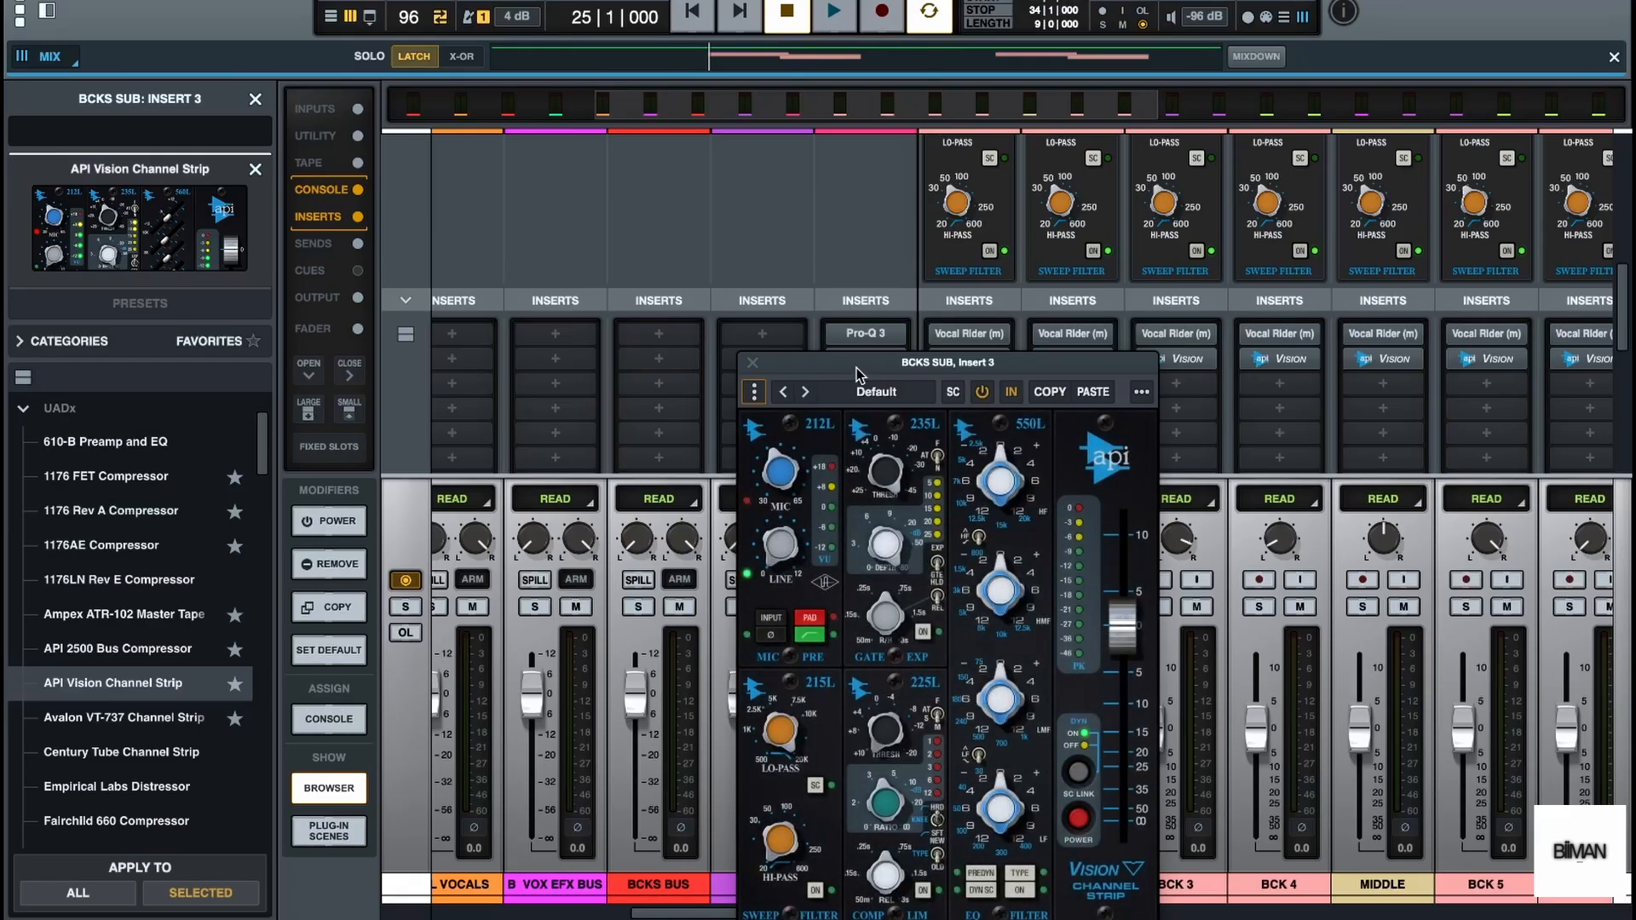
{"action": "left_click", "coordinate": [255, 99]}
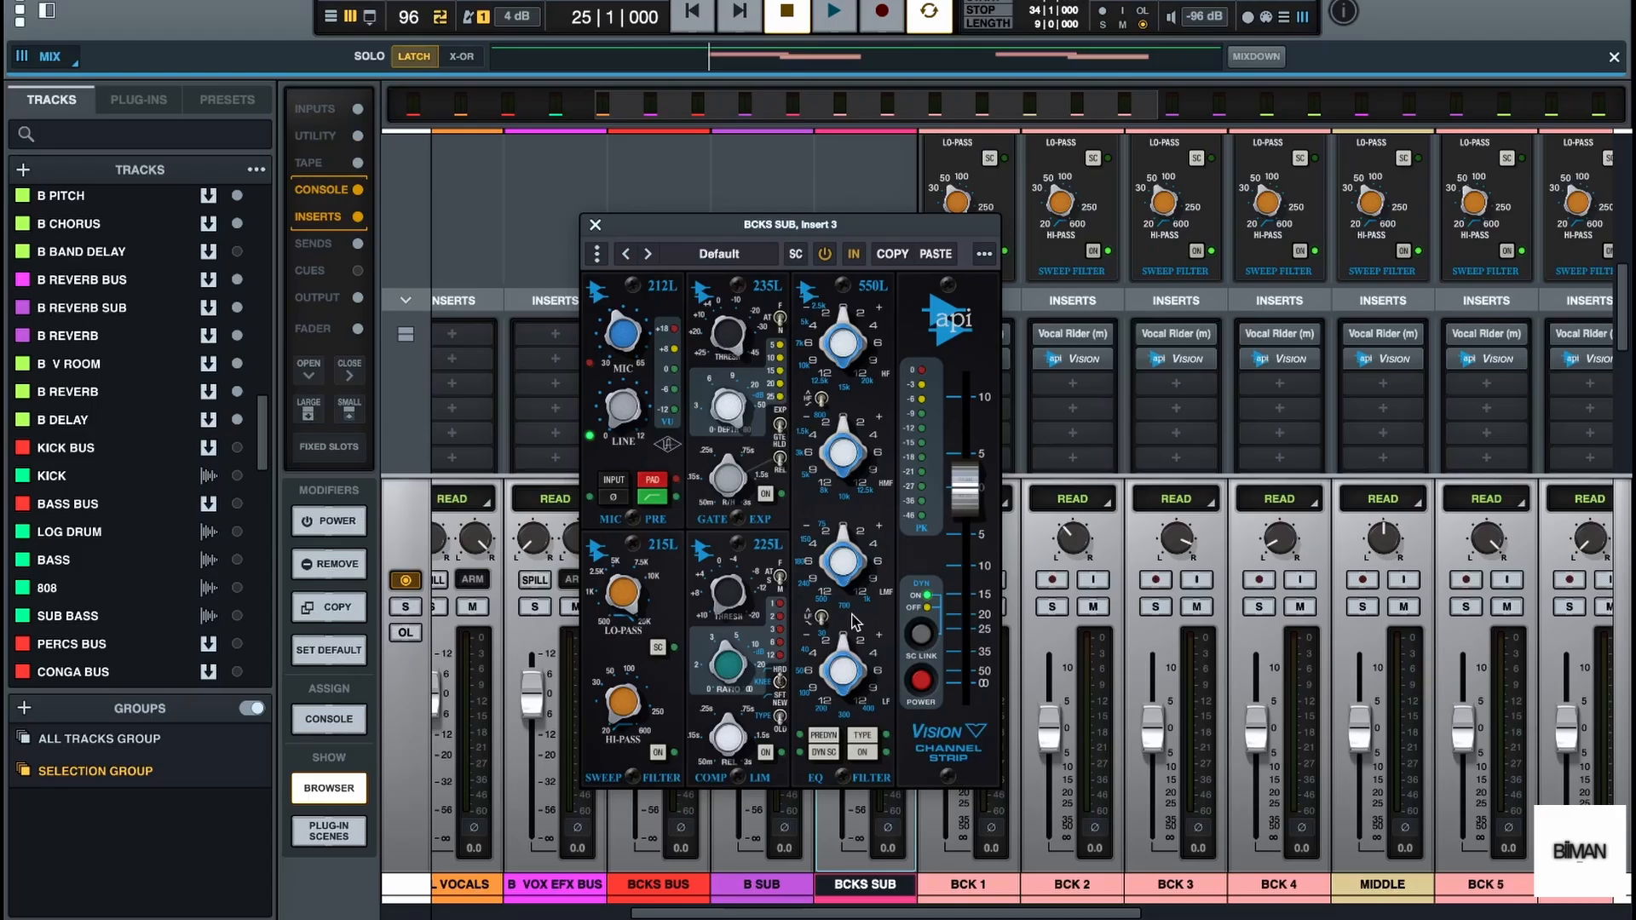
Switch on the API Vision EQ, boost its high-frequency band and audition the backing vocals
{"action": "left_click", "coordinate": [864, 753]}
{"action": "left_click_drag", "start_coordinate": [845, 317], "coordinate": [852, 286]}
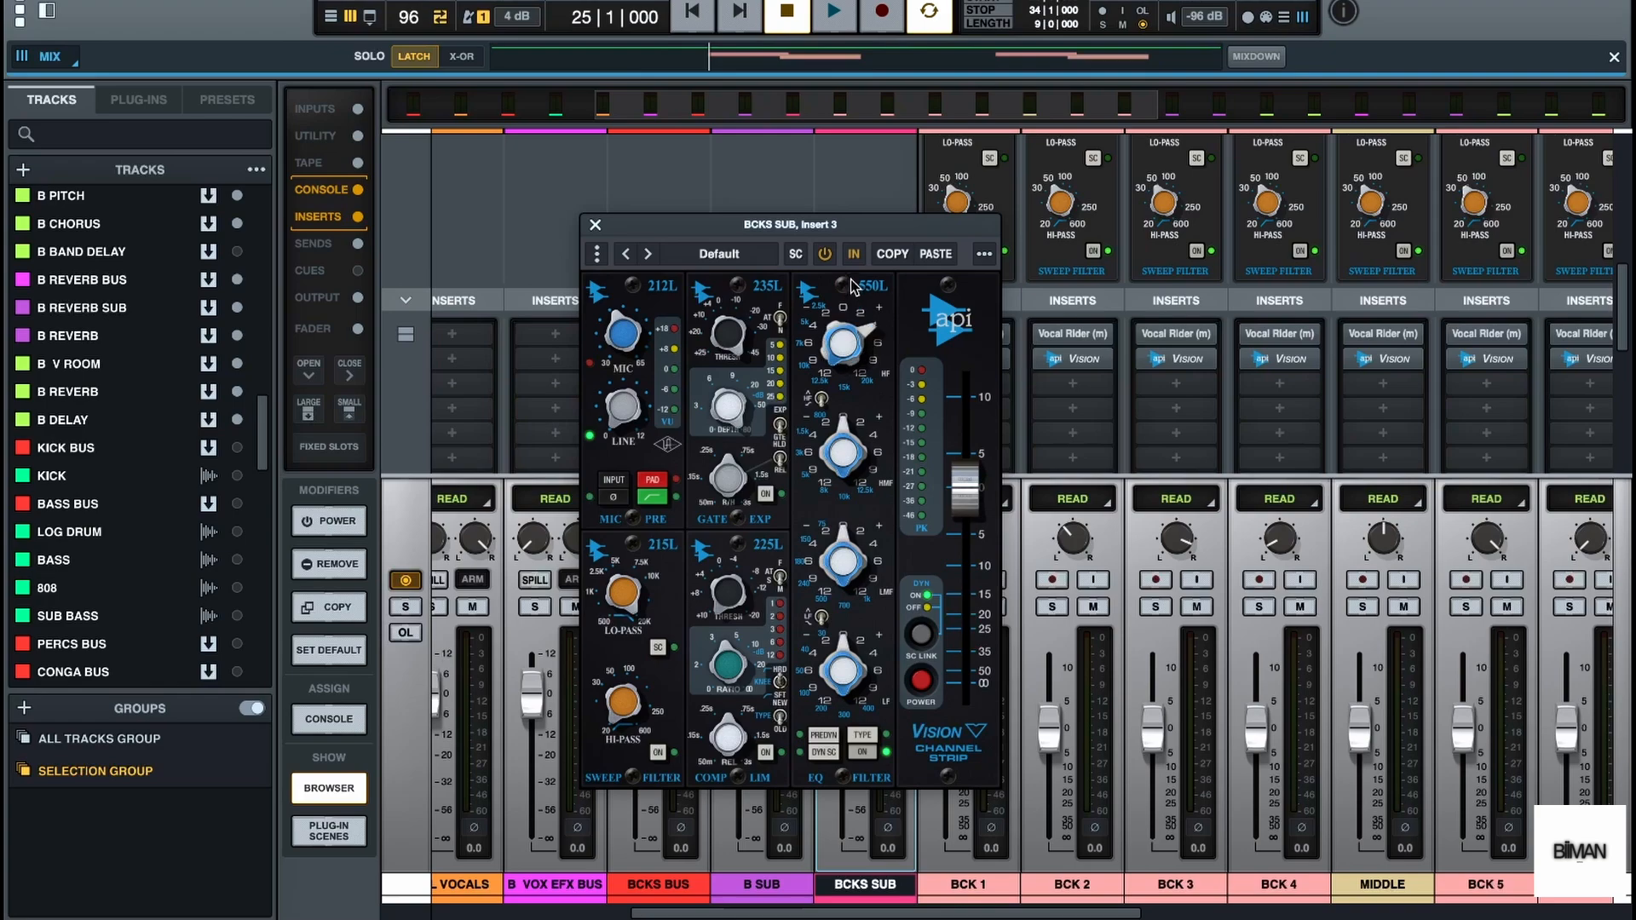
{"action": "key", "text": "space"}
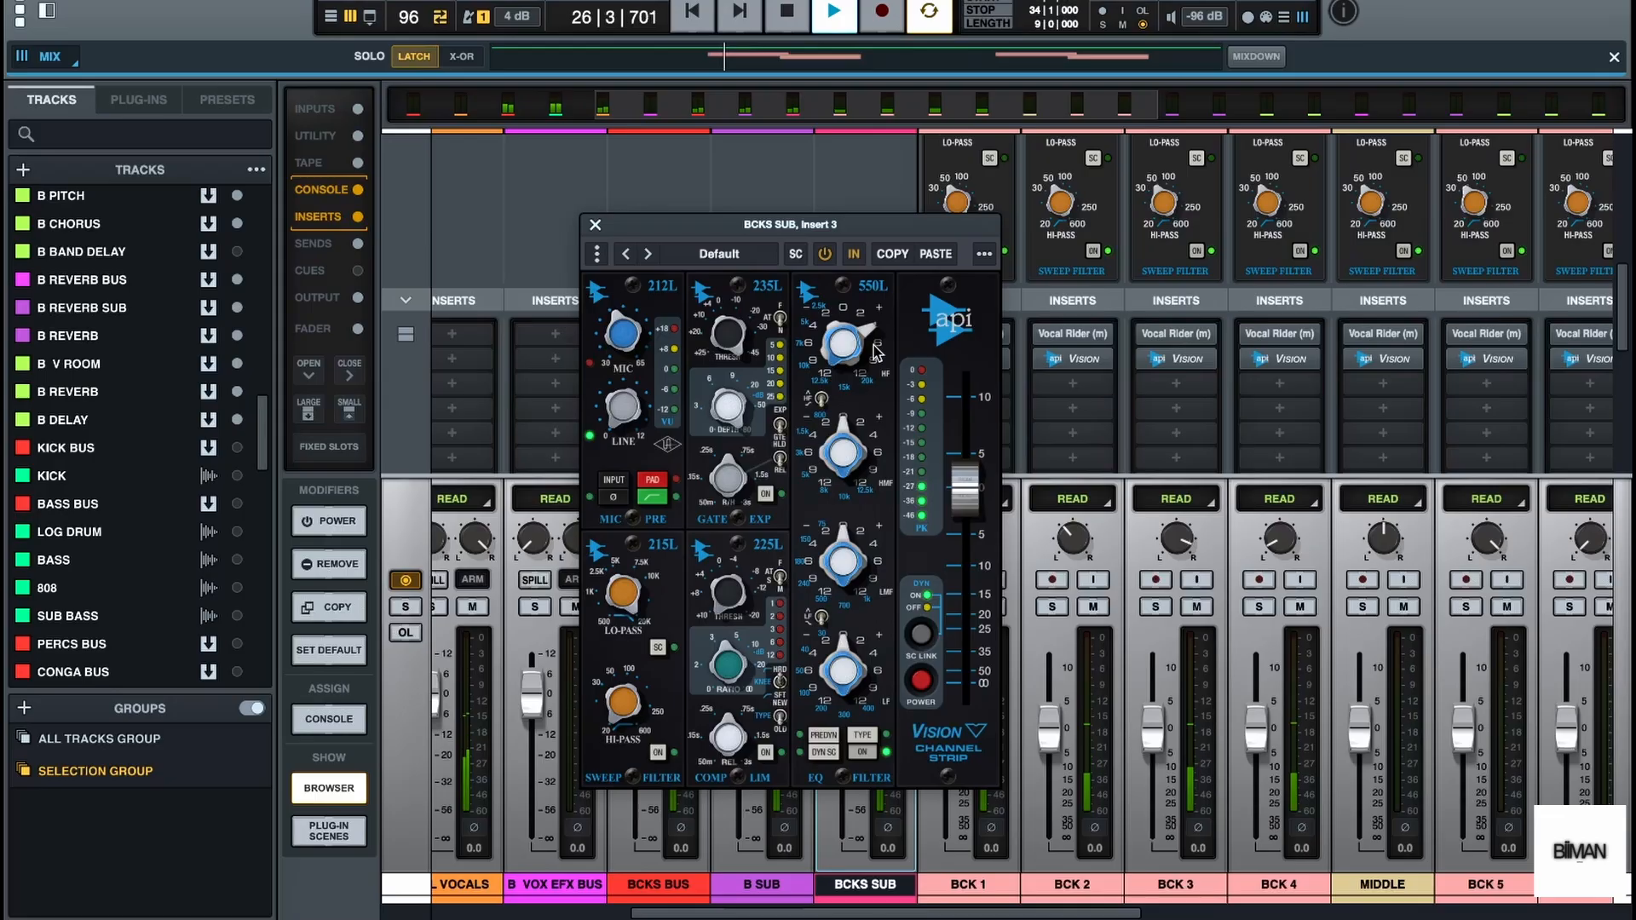
{"action": "key", "text": "space"}
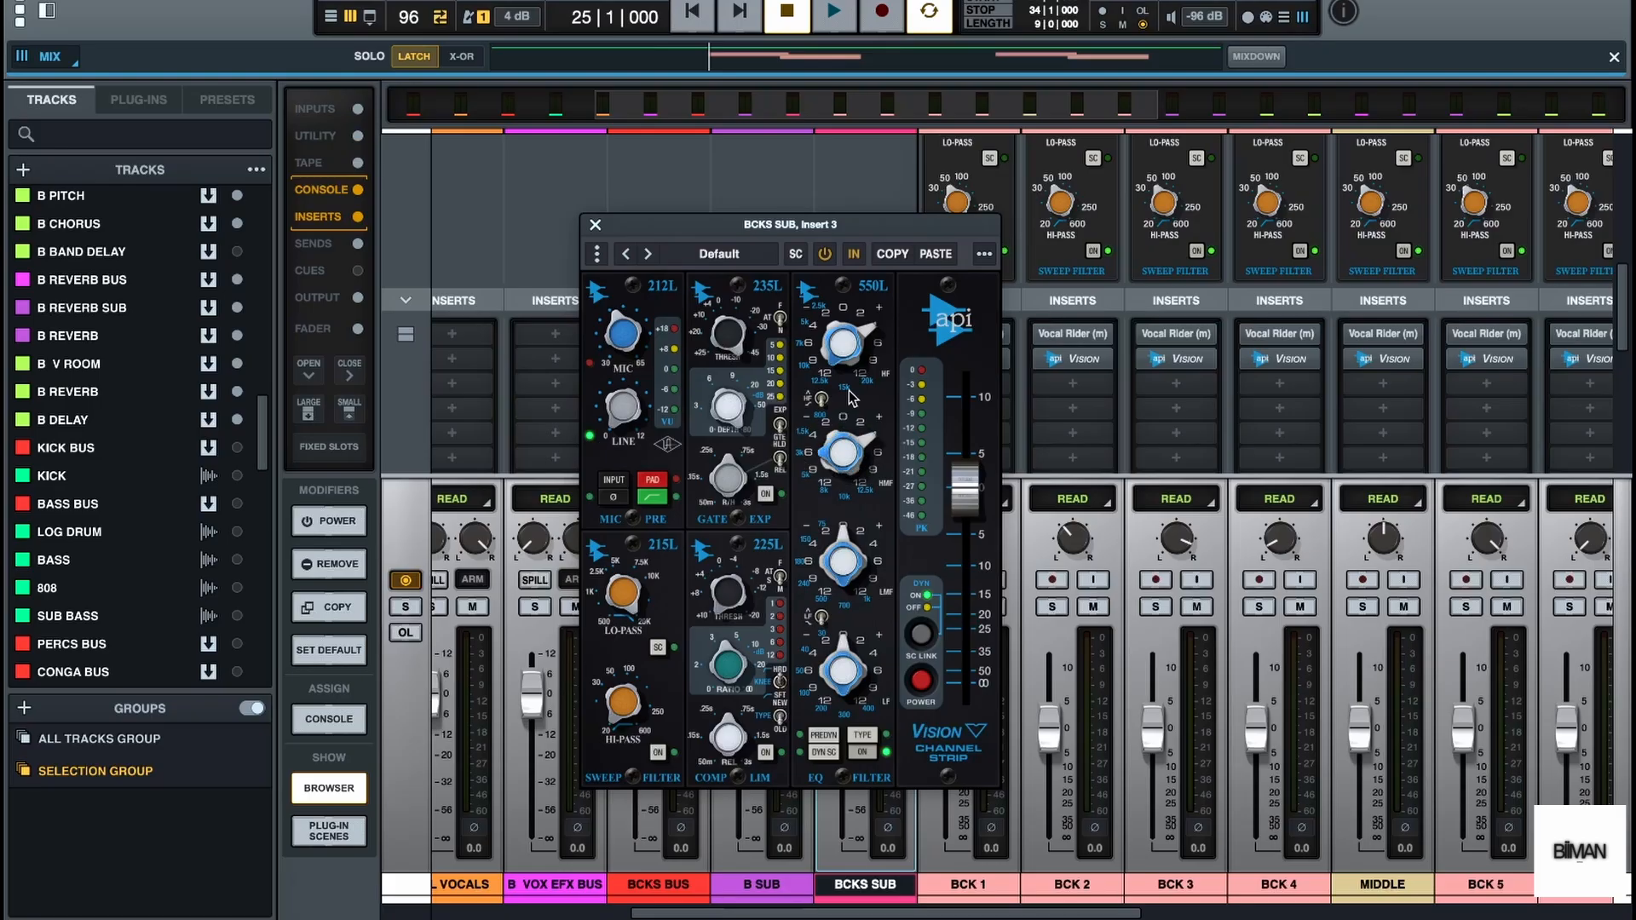
Boost the API Vision's high-mid EQ band, audition the backing vocals and close the channel strip
{"action": "key", "text": "space"}
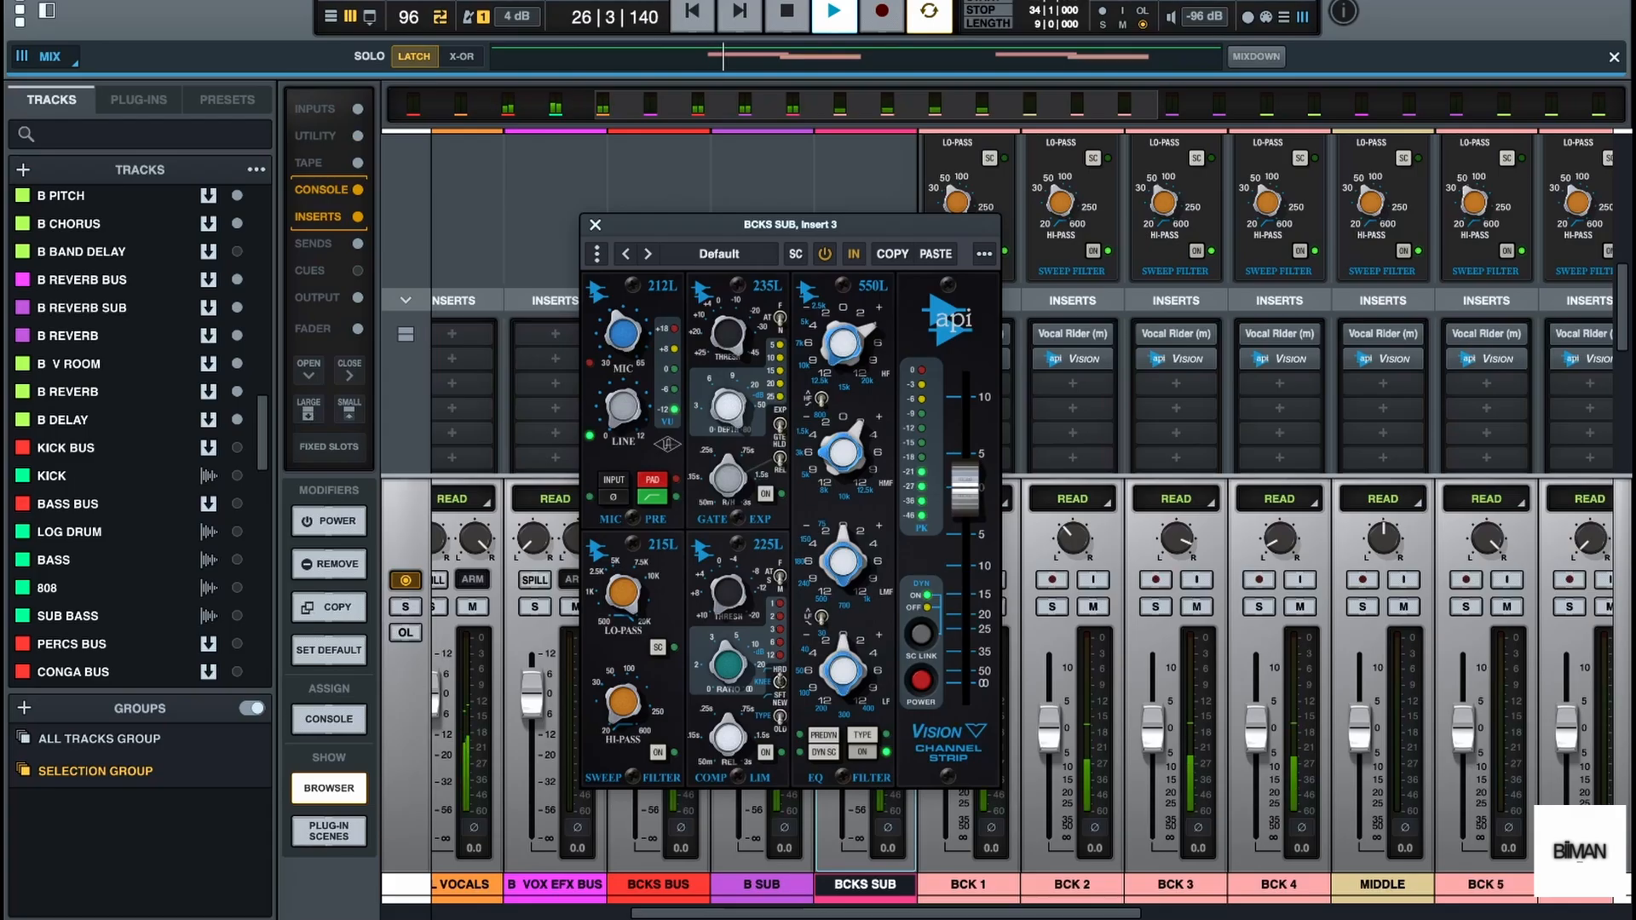
{"action": "key", "text": "space"}
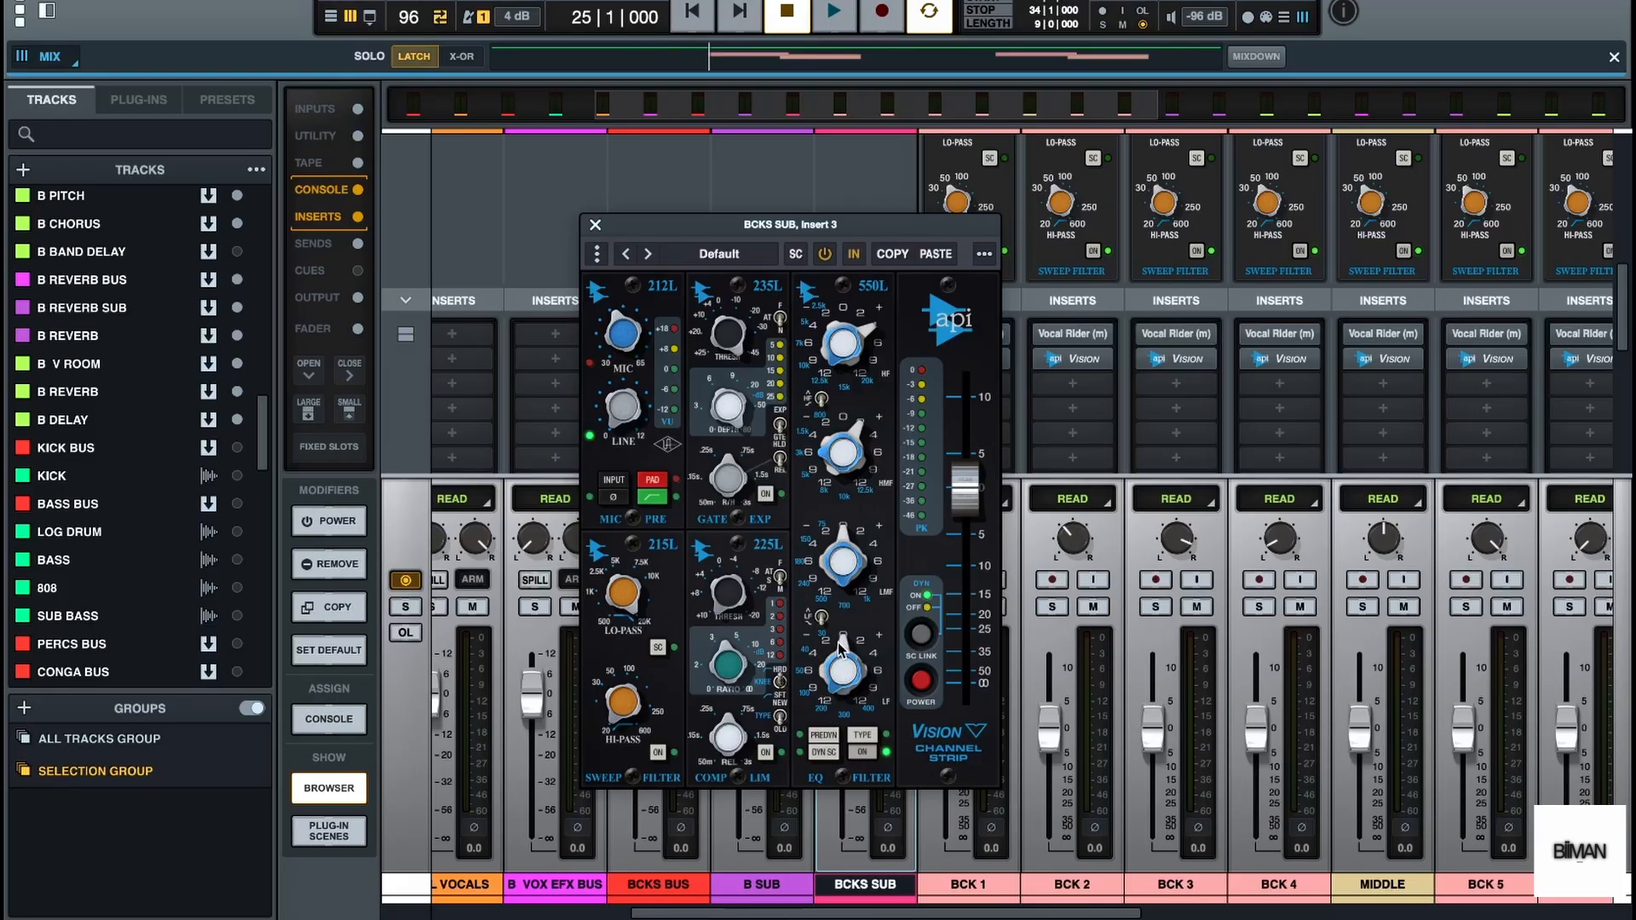
{"action": "key", "text": "space"}
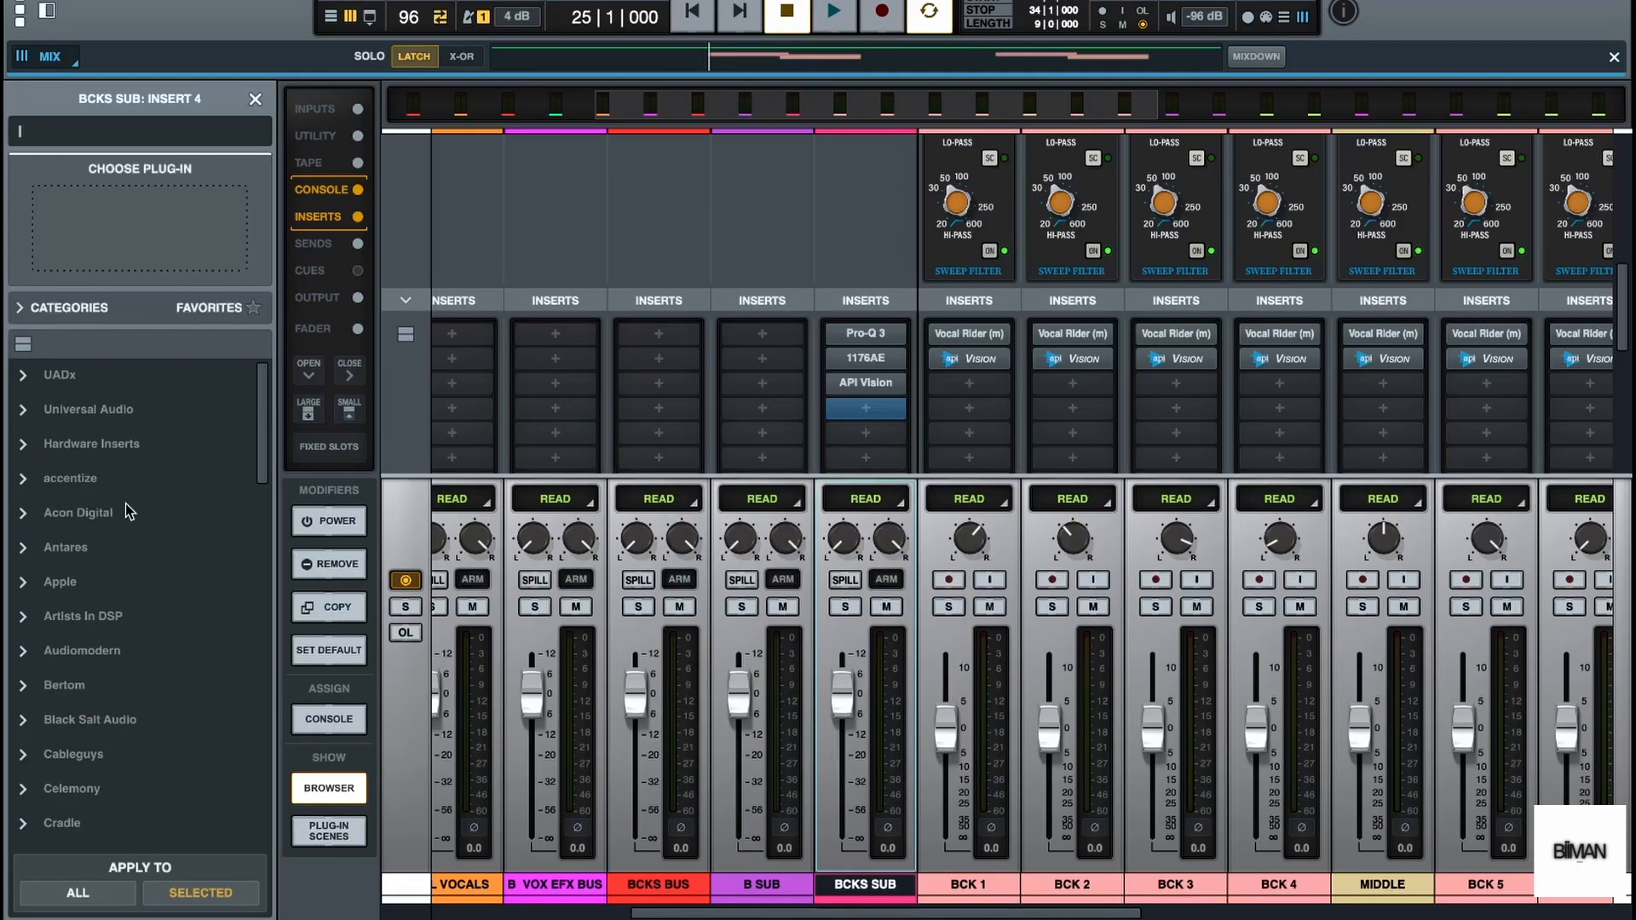
Insert Ozone 11 Dynamics (AU) in the fourth slot of BCKS SUB and move its window fully into view
{"action": "scroll", "coordinate": [128, 534], "scroll_direction": "down", "scroll_amount": 5}
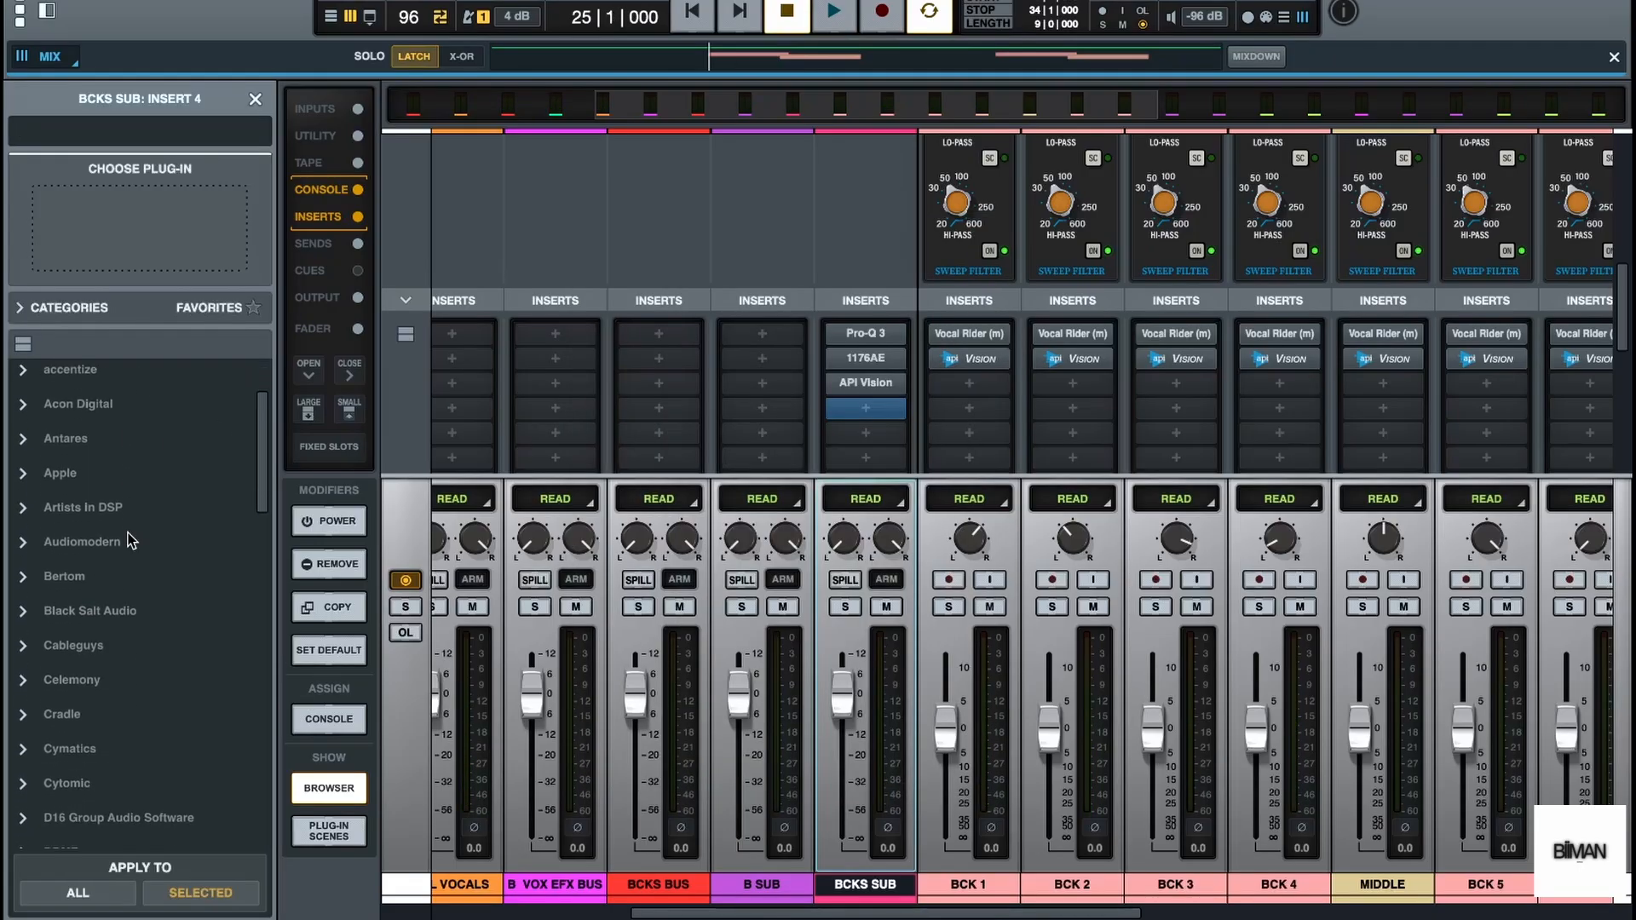
{"action": "scroll", "coordinate": [128, 533], "scroll_direction": "down", "scroll_amount": 3}
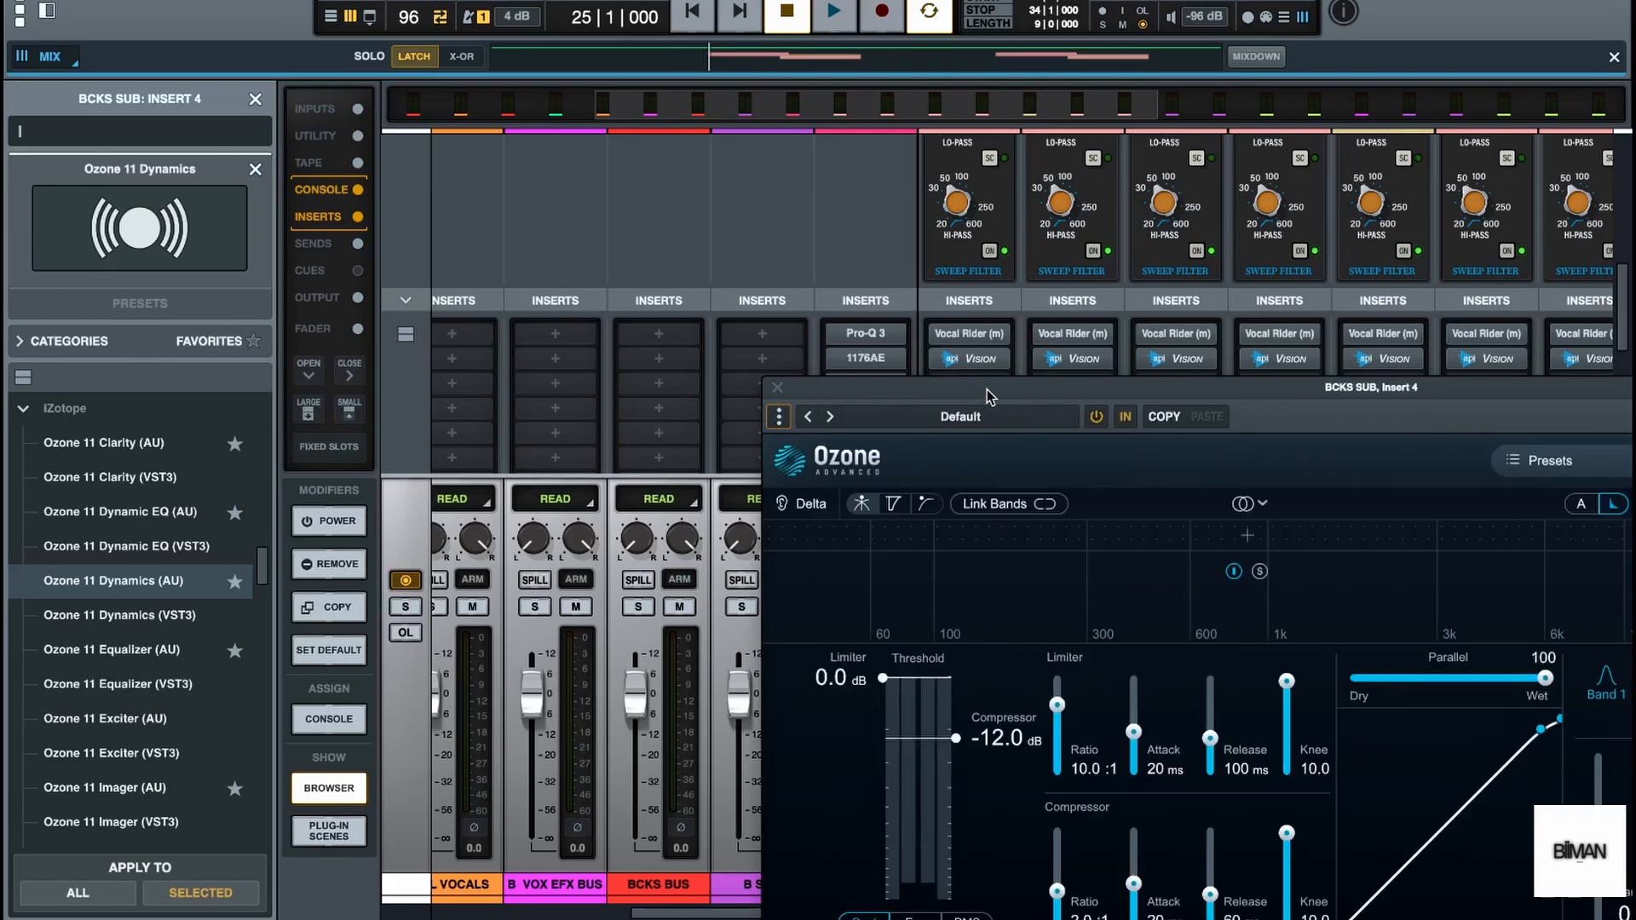
{"action": "left_click_drag", "start_coordinate": [987, 391], "coordinate": [606, 316]}
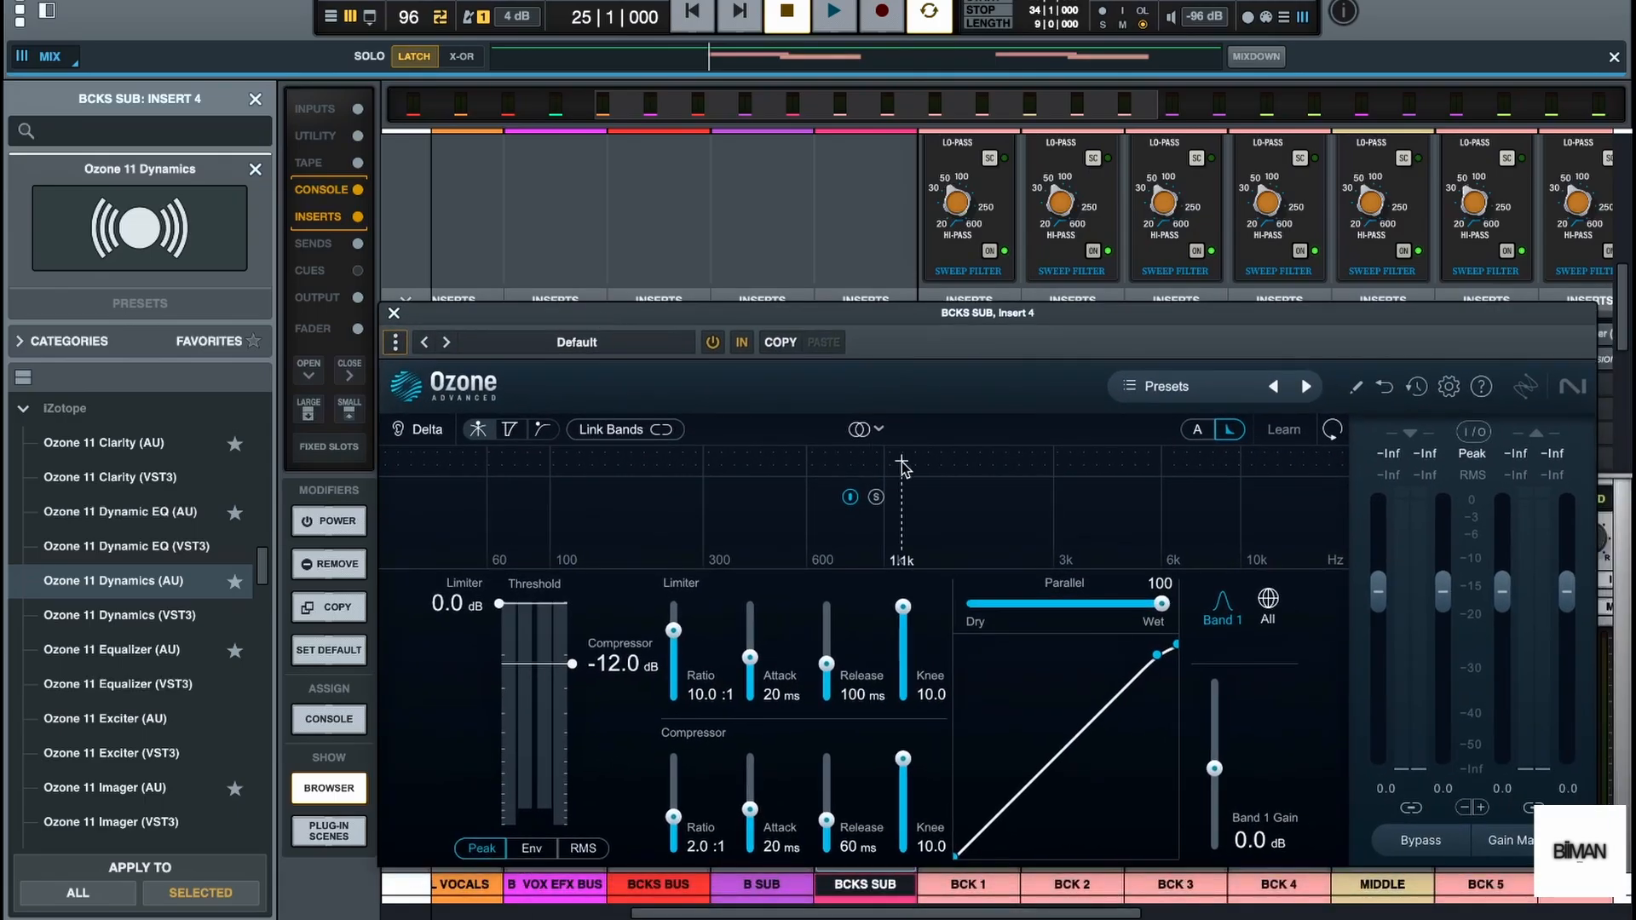
Split Ozone Dynamics into bands with crossovers at about 2.5 kHz and 6.1 kHz
{"action": "left_click", "coordinate": [1025, 464]}
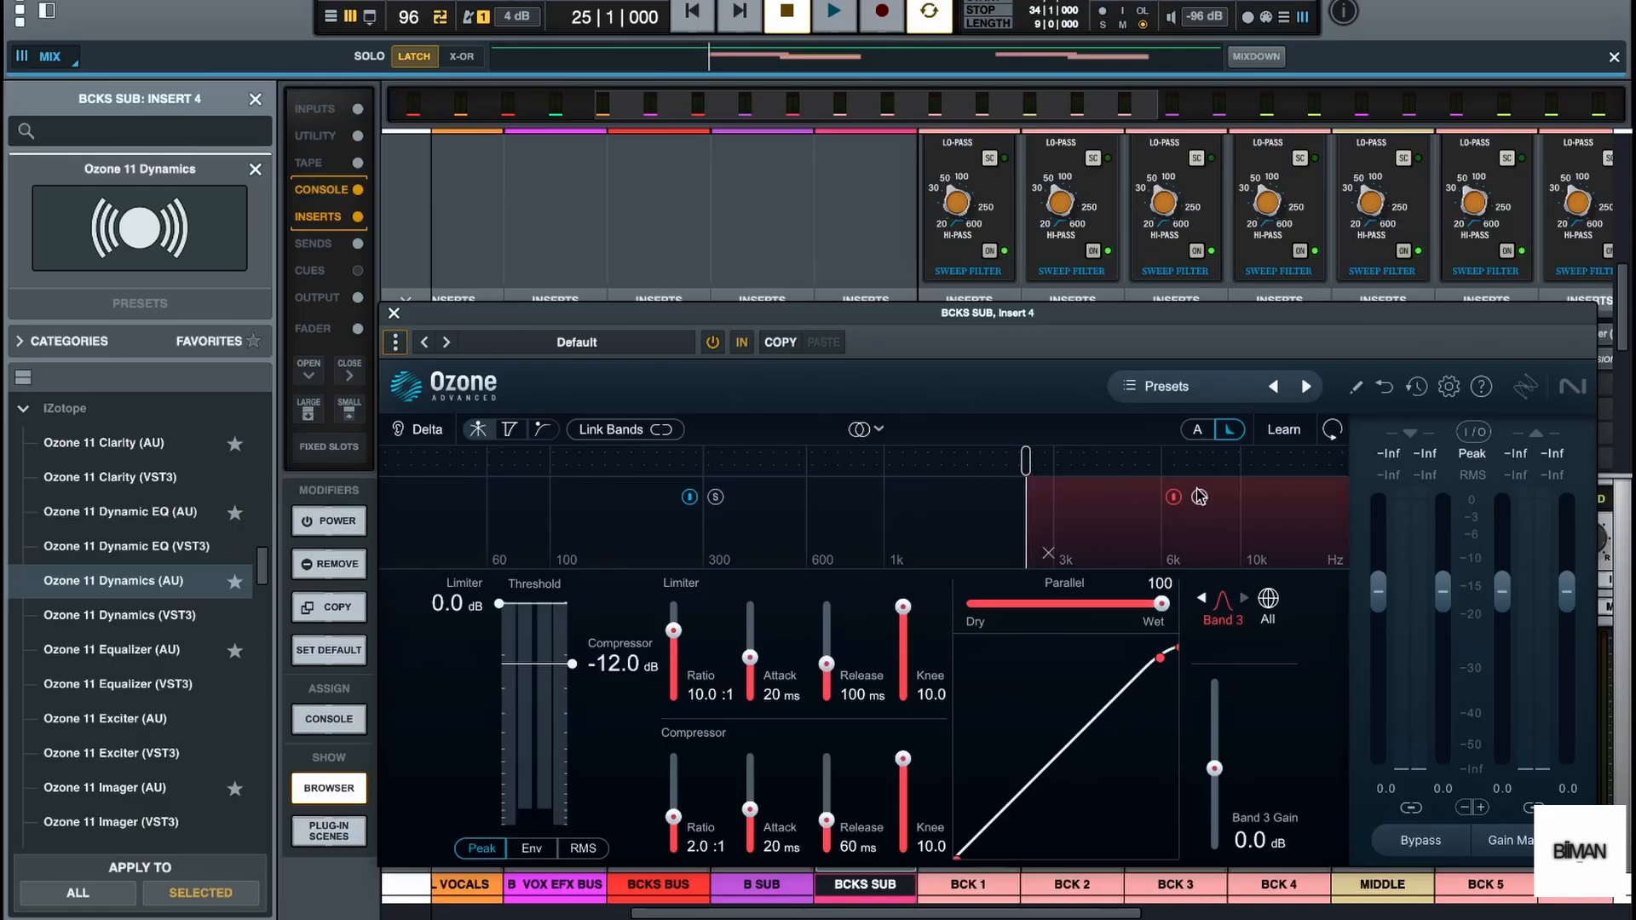
{"action": "left_click", "coordinate": [1232, 464]}
{"action": "left_click_drag", "start_coordinate": [1235, 468], "coordinate": [1163, 470]}
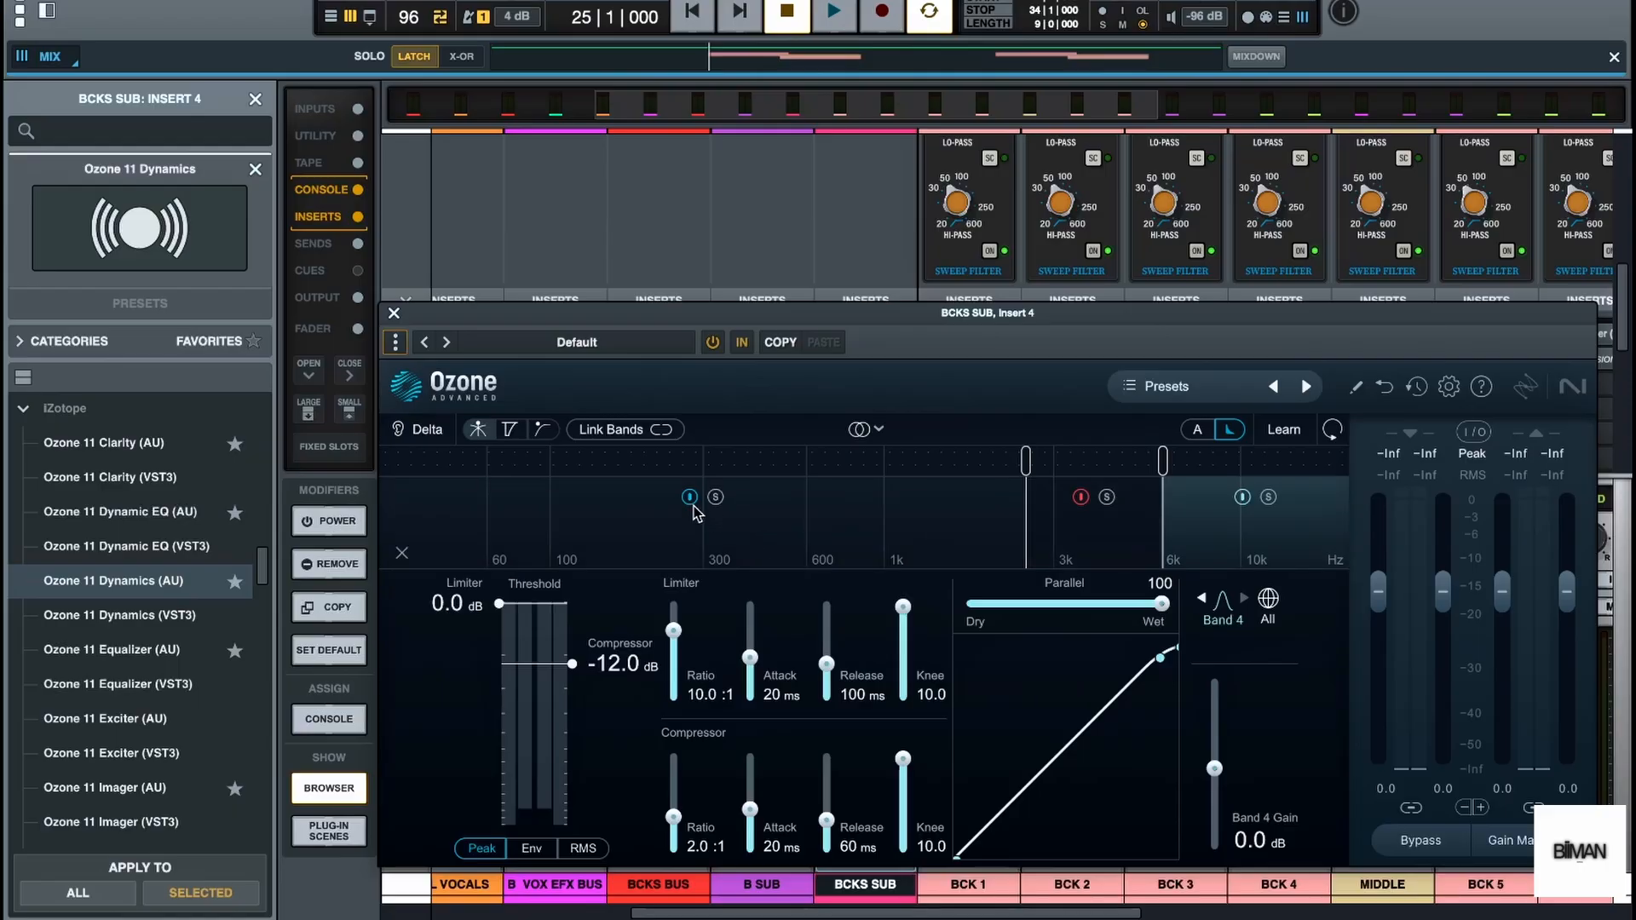
Bypass the low and high bands in Ozone Dynamics and solo the band between the two crossovers
{"action": "left_click", "coordinate": [1244, 501]}
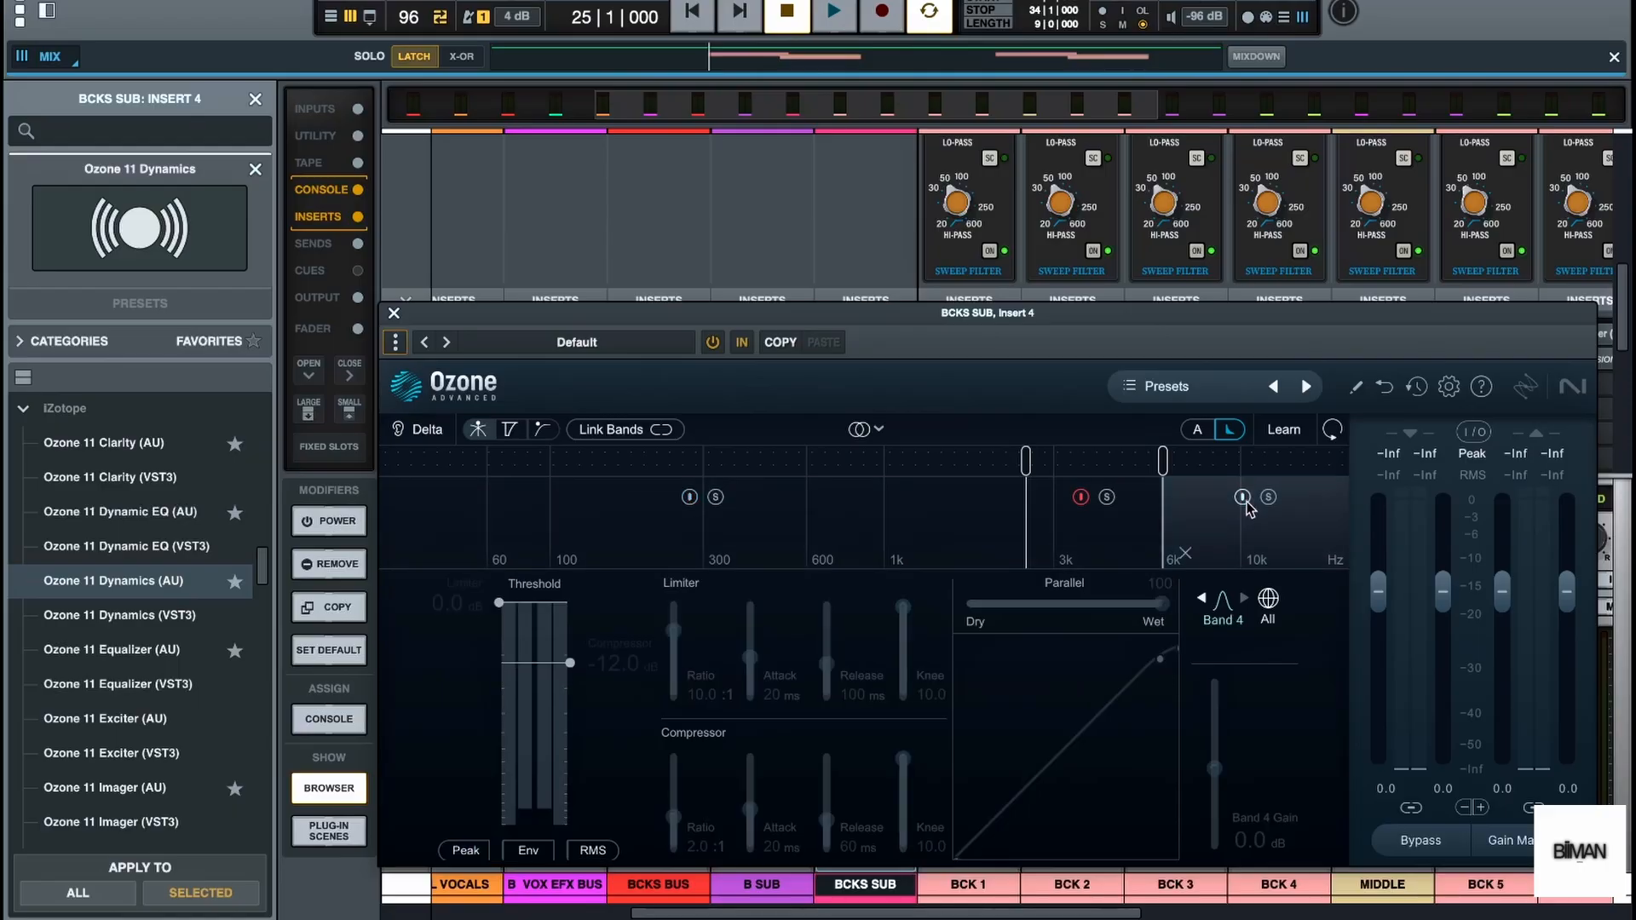
{"action": "left_click", "coordinate": [1110, 551]}
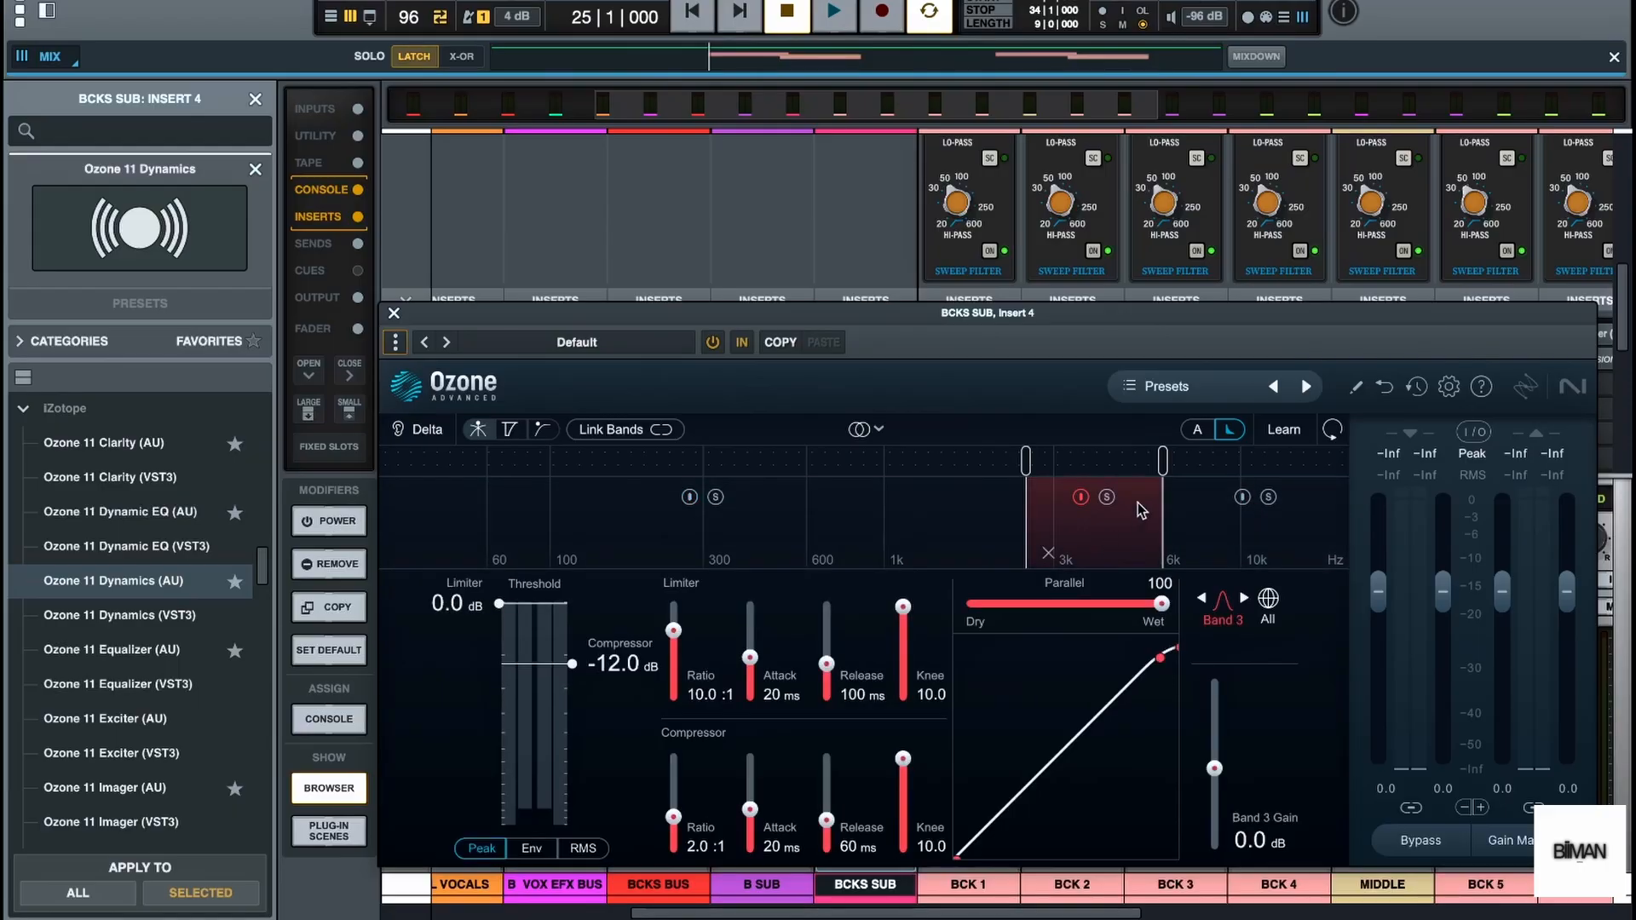
{"action": "left_click", "coordinate": [1109, 500]}
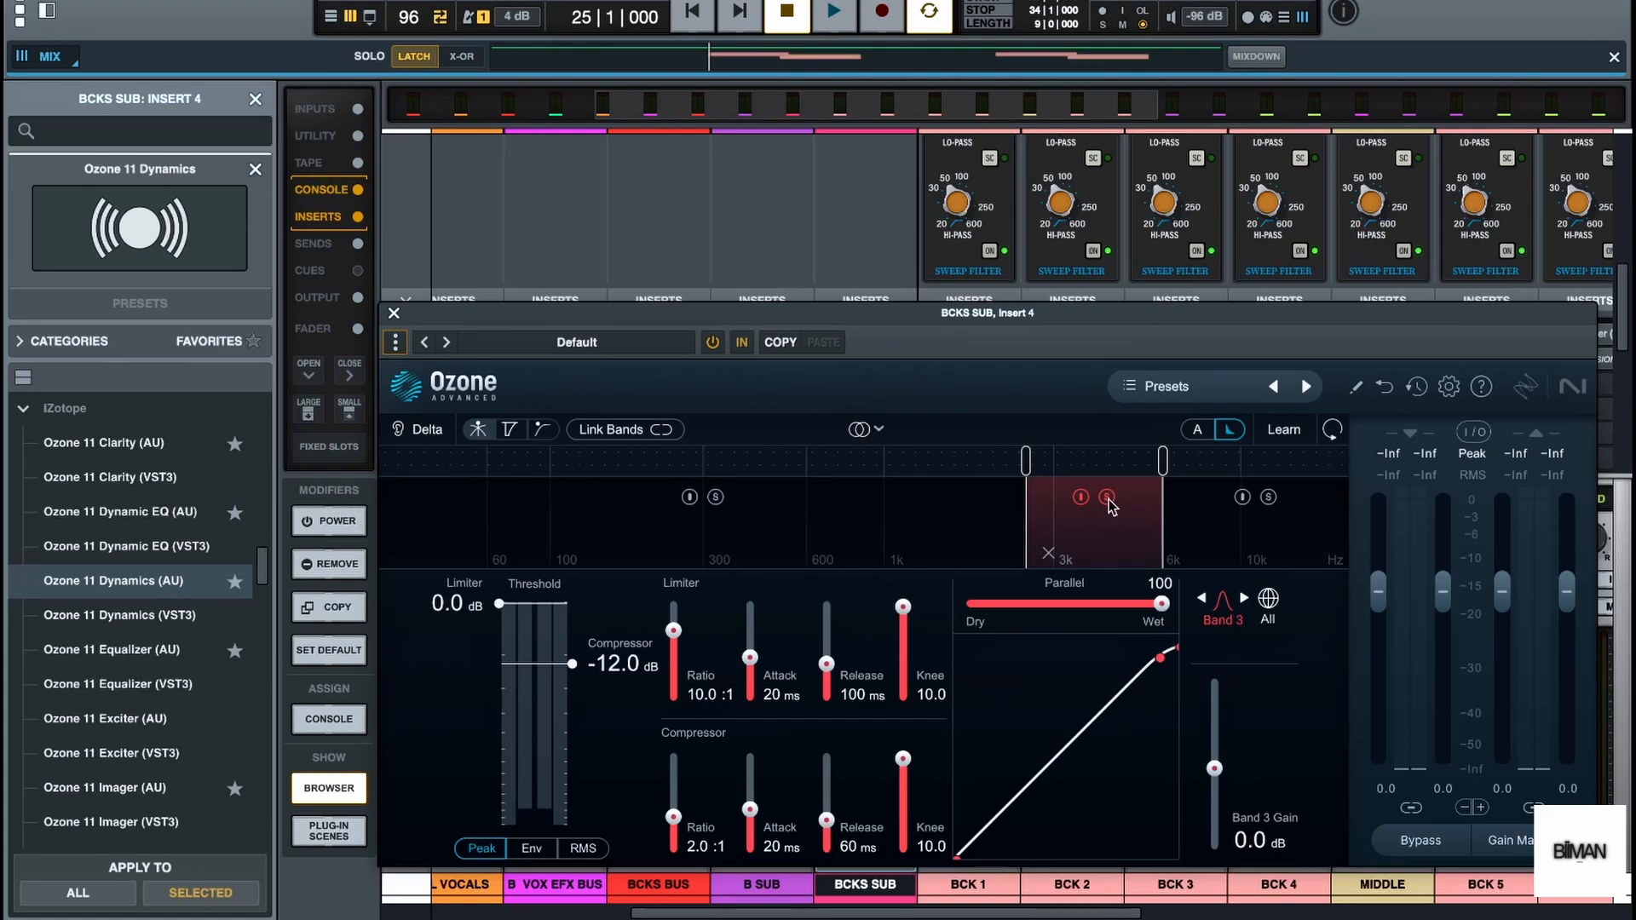
Audition the soloed band while lowering its lower crossover to slightly above 2 kHz
{"action": "key", "text": "space"}
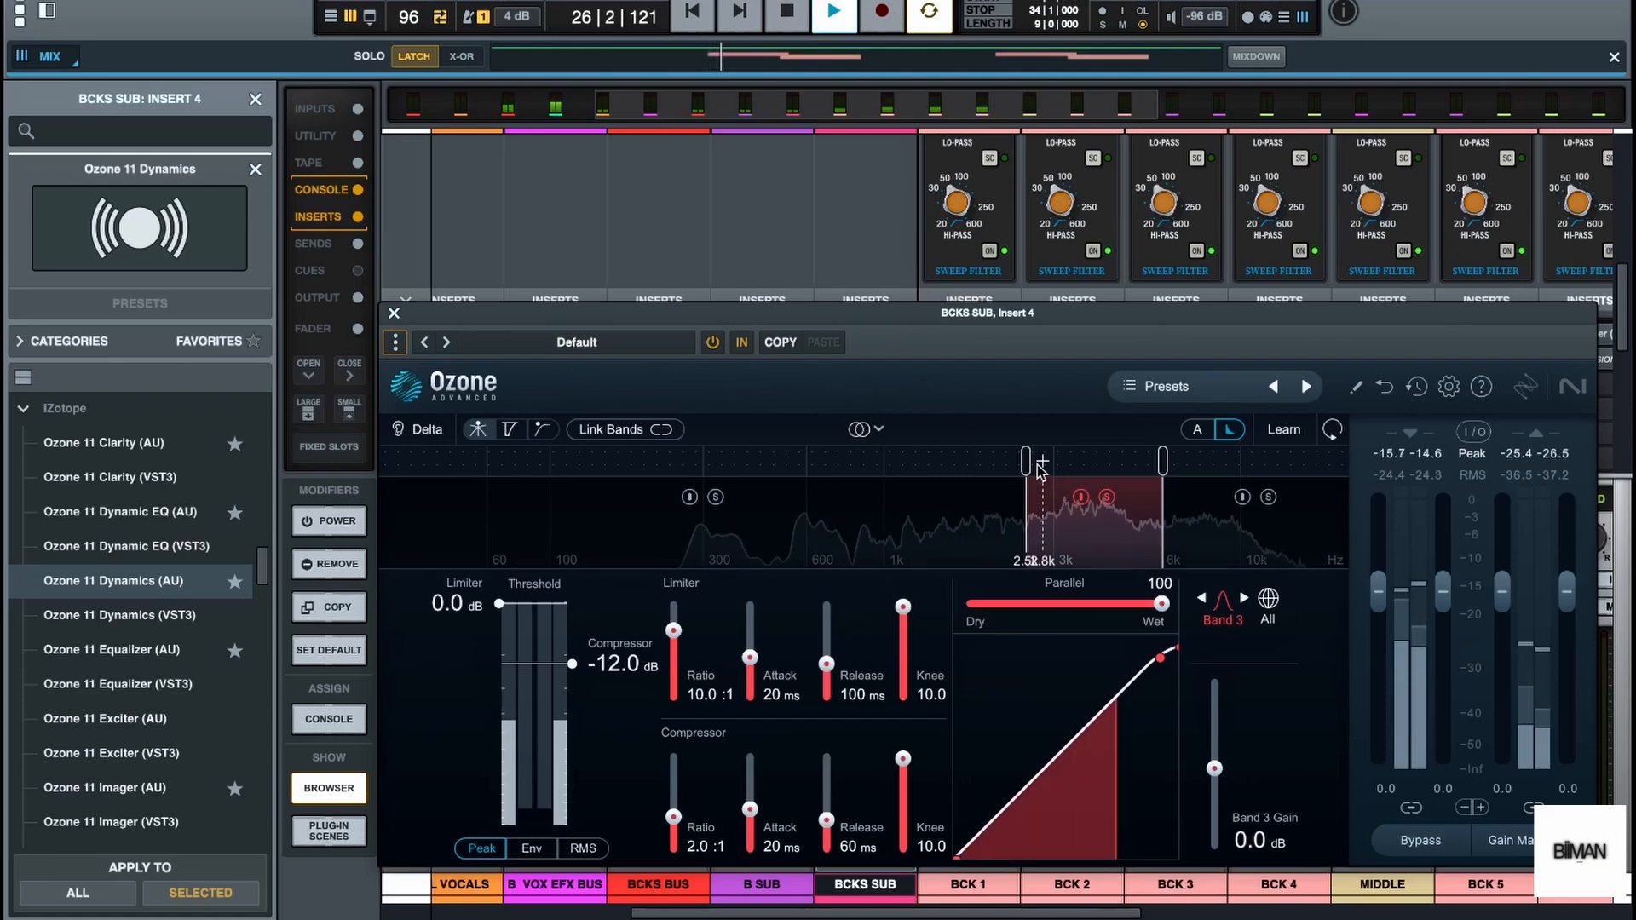
{"action": "left_click_drag", "start_coordinate": [1028, 463], "coordinate": [996, 467]}
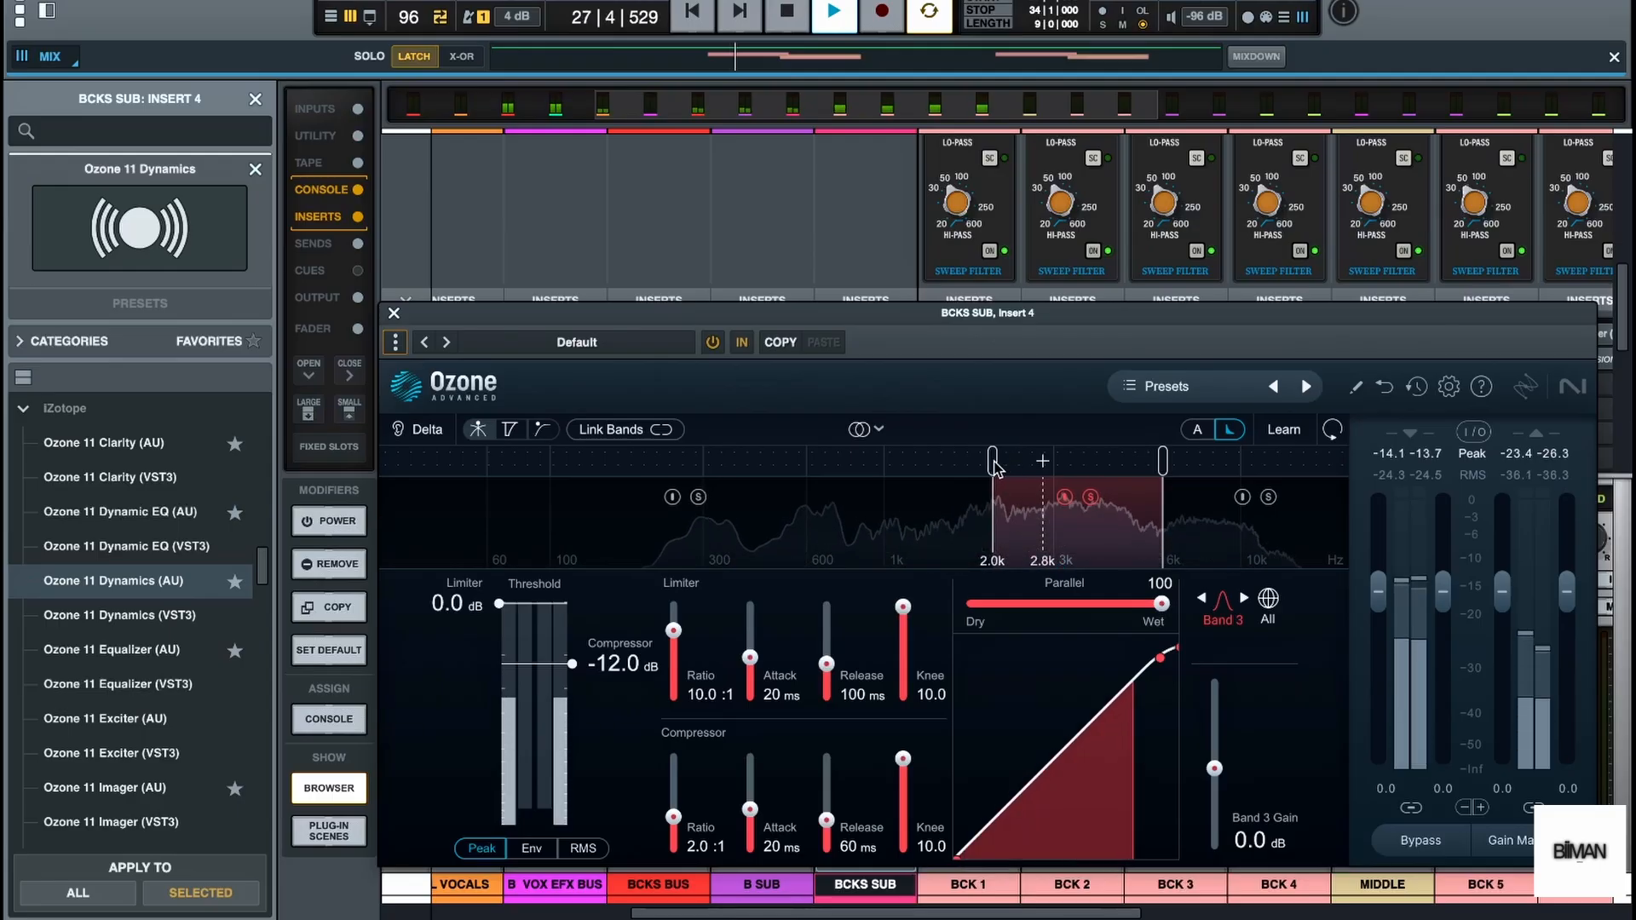
{"action": "key", "text": "space"}
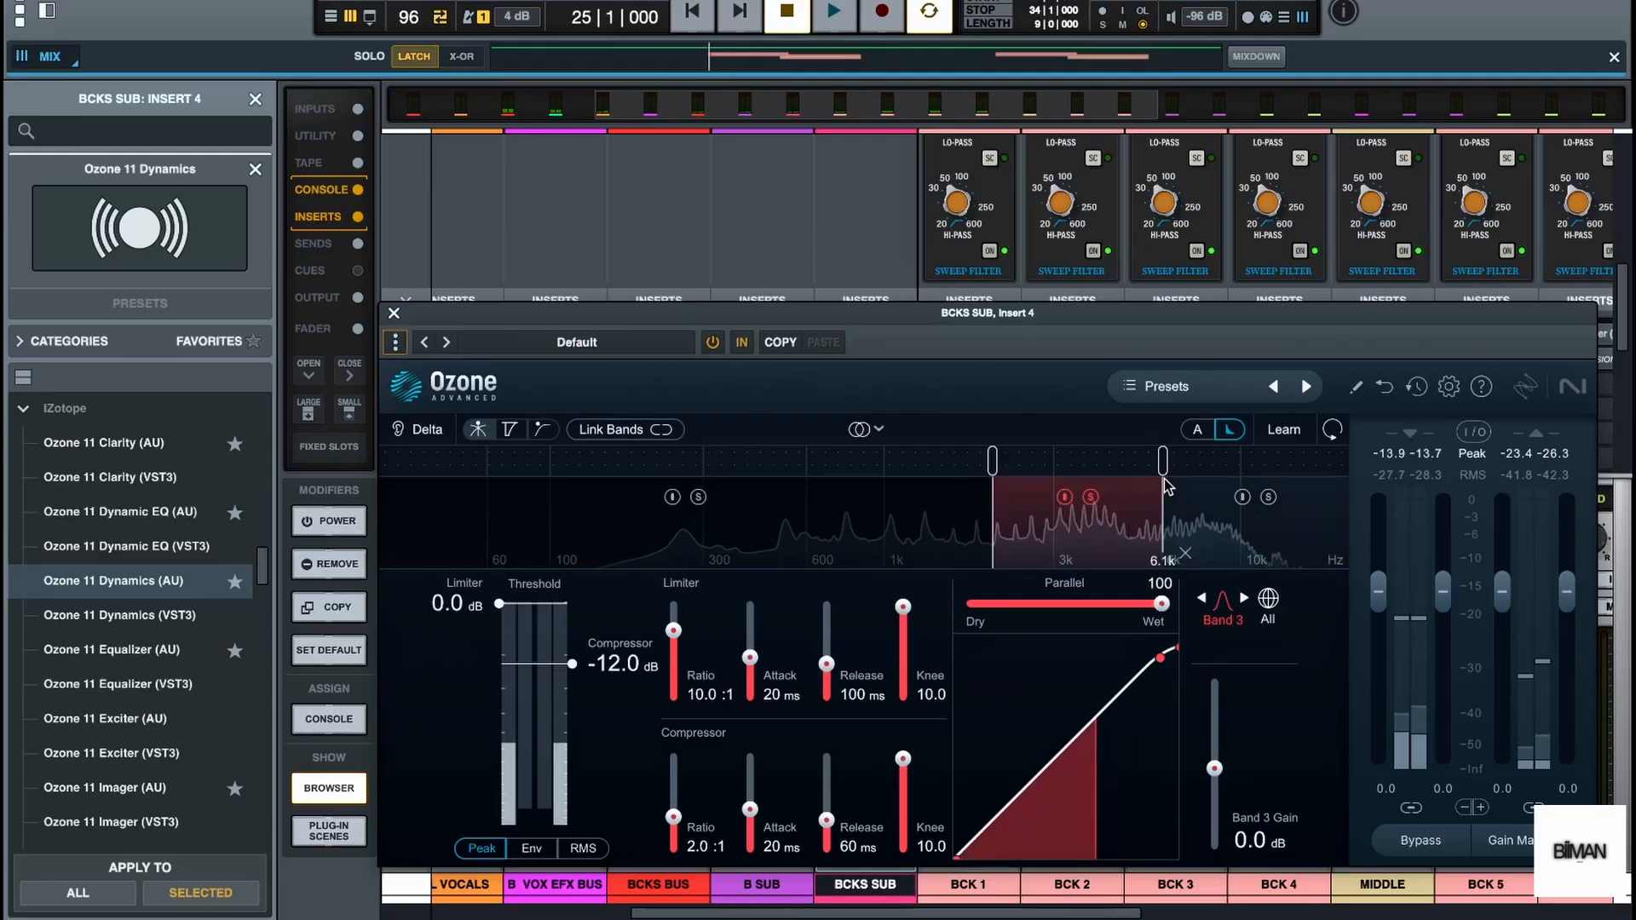
{"action": "left_click_drag", "start_coordinate": [996, 467], "coordinate": [1006, 469]}
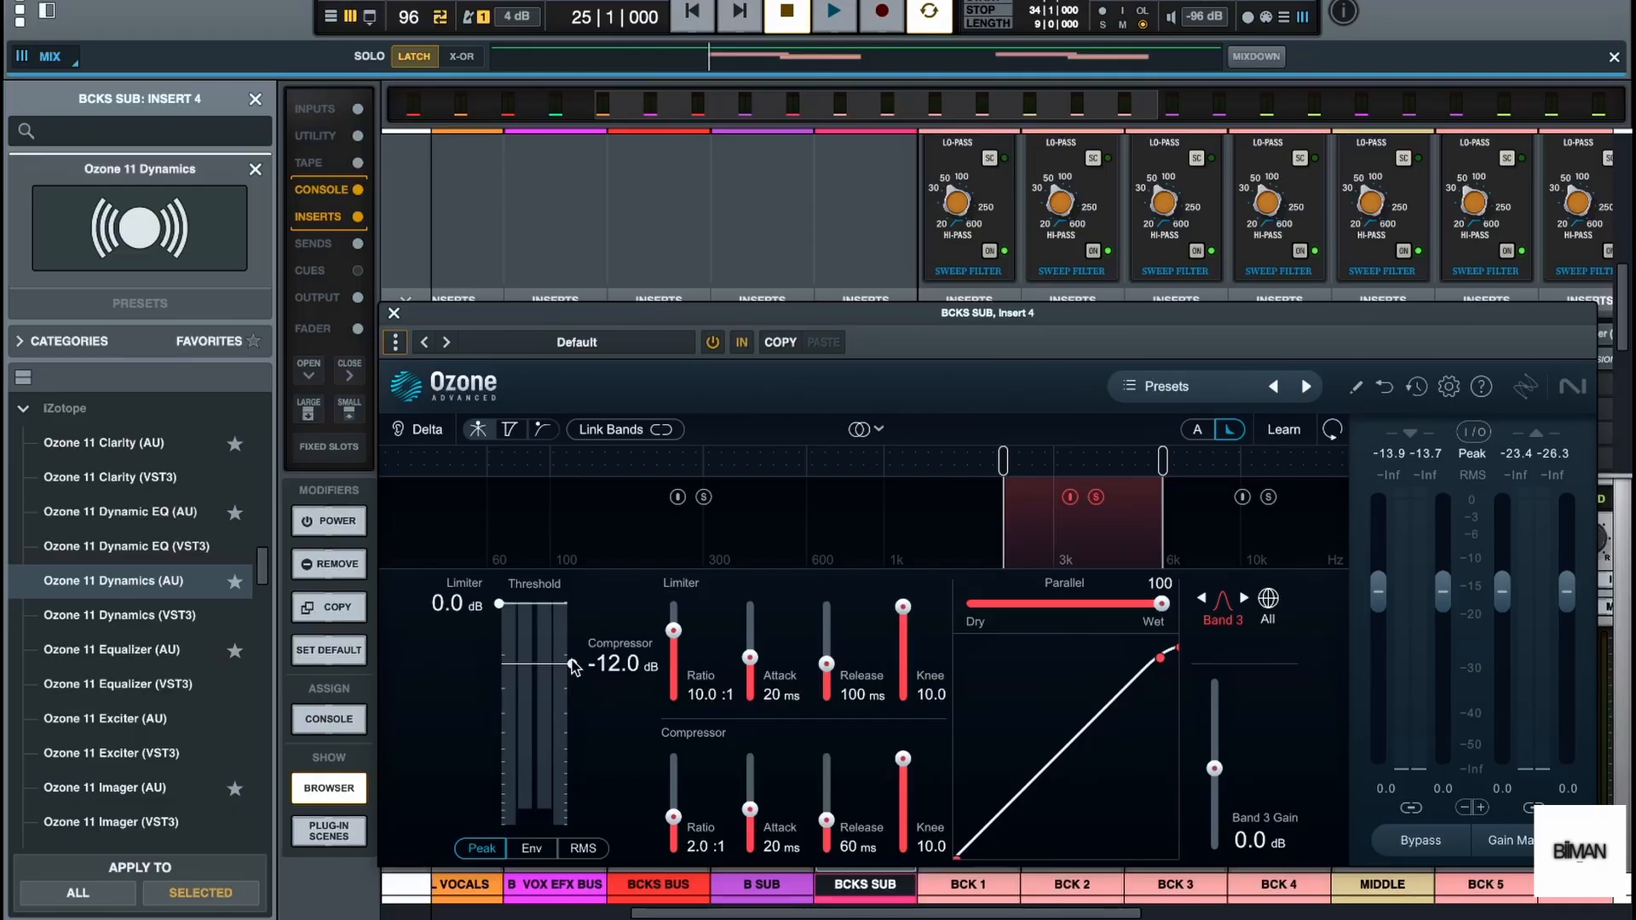
Set band 3's compressor threshold to -38.3 dB and release to 100 ms, auditioning the soloed band
{"action": "left_click_drag", "start_coordinate": [572, 667], "coordinate": [635, 752]}
{"action": "key", "text": "space"}
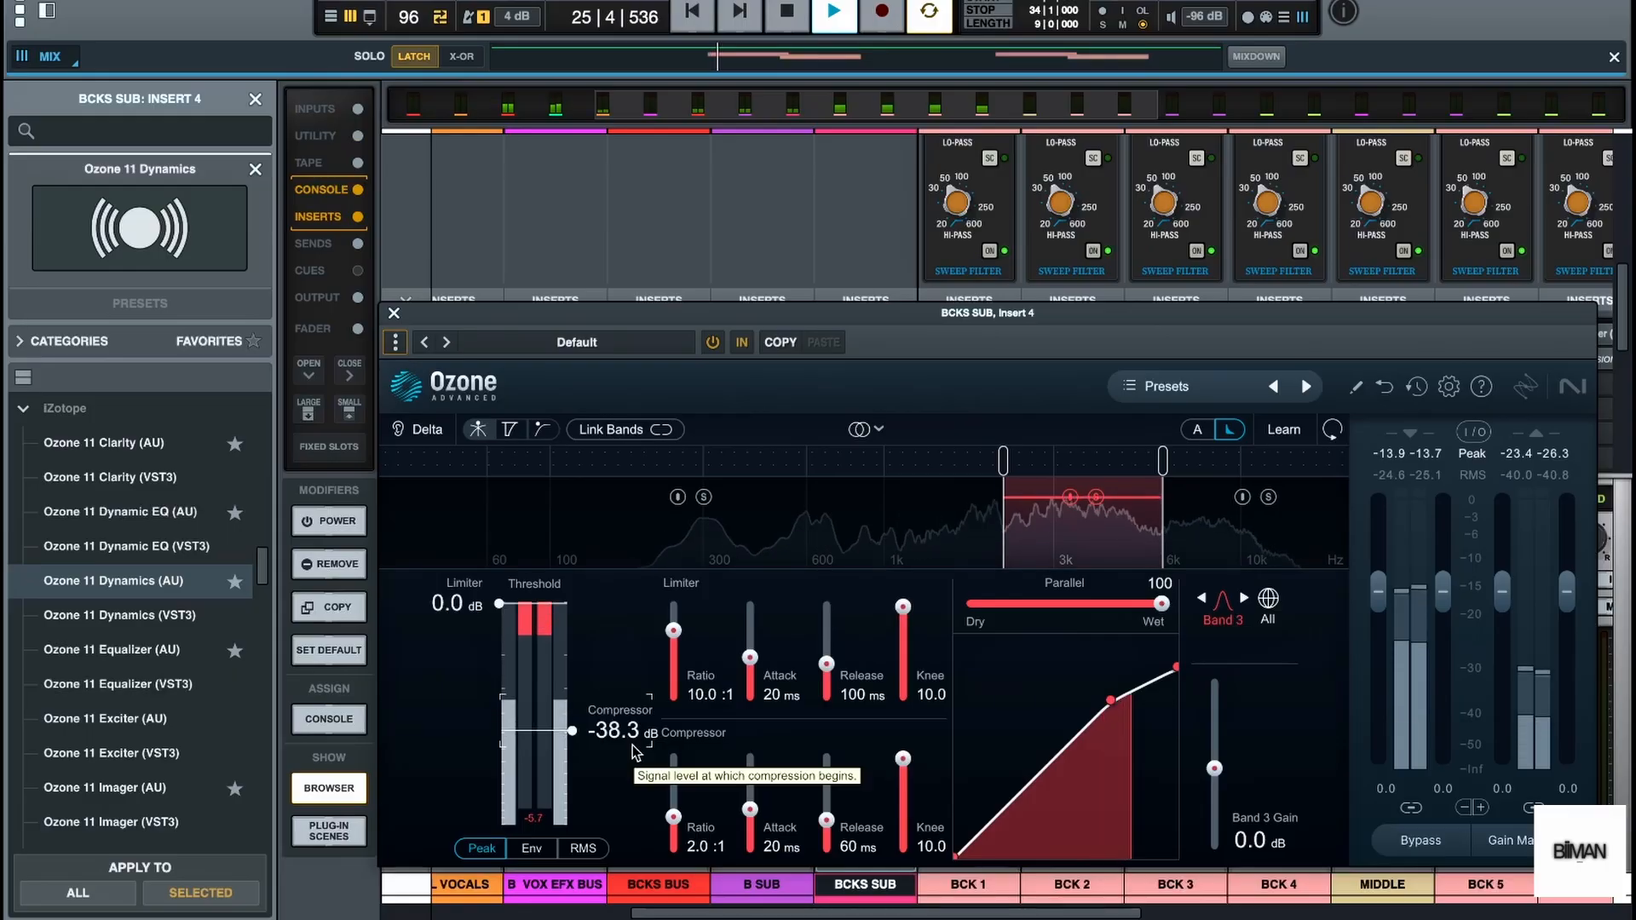
{"action": "key", "text": "space"}
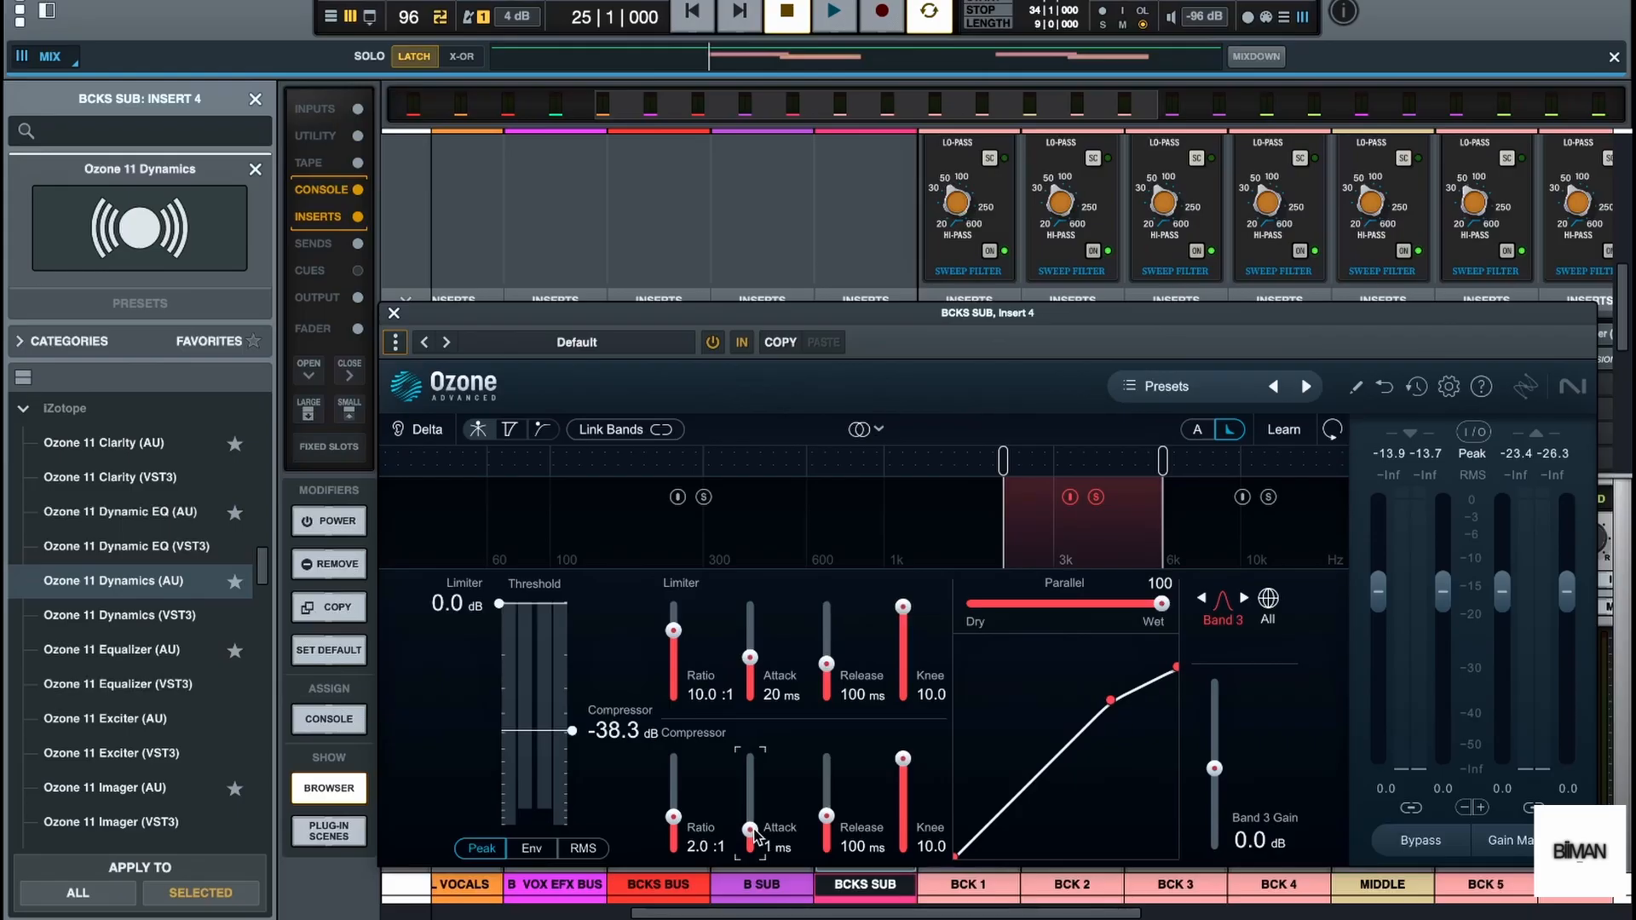
Unsolo band 3, set its compressor attack to 2 ms and threshold to -40.2 dB during playback, and close Ozone Dynamics
{"action": "key", "text": "space"}
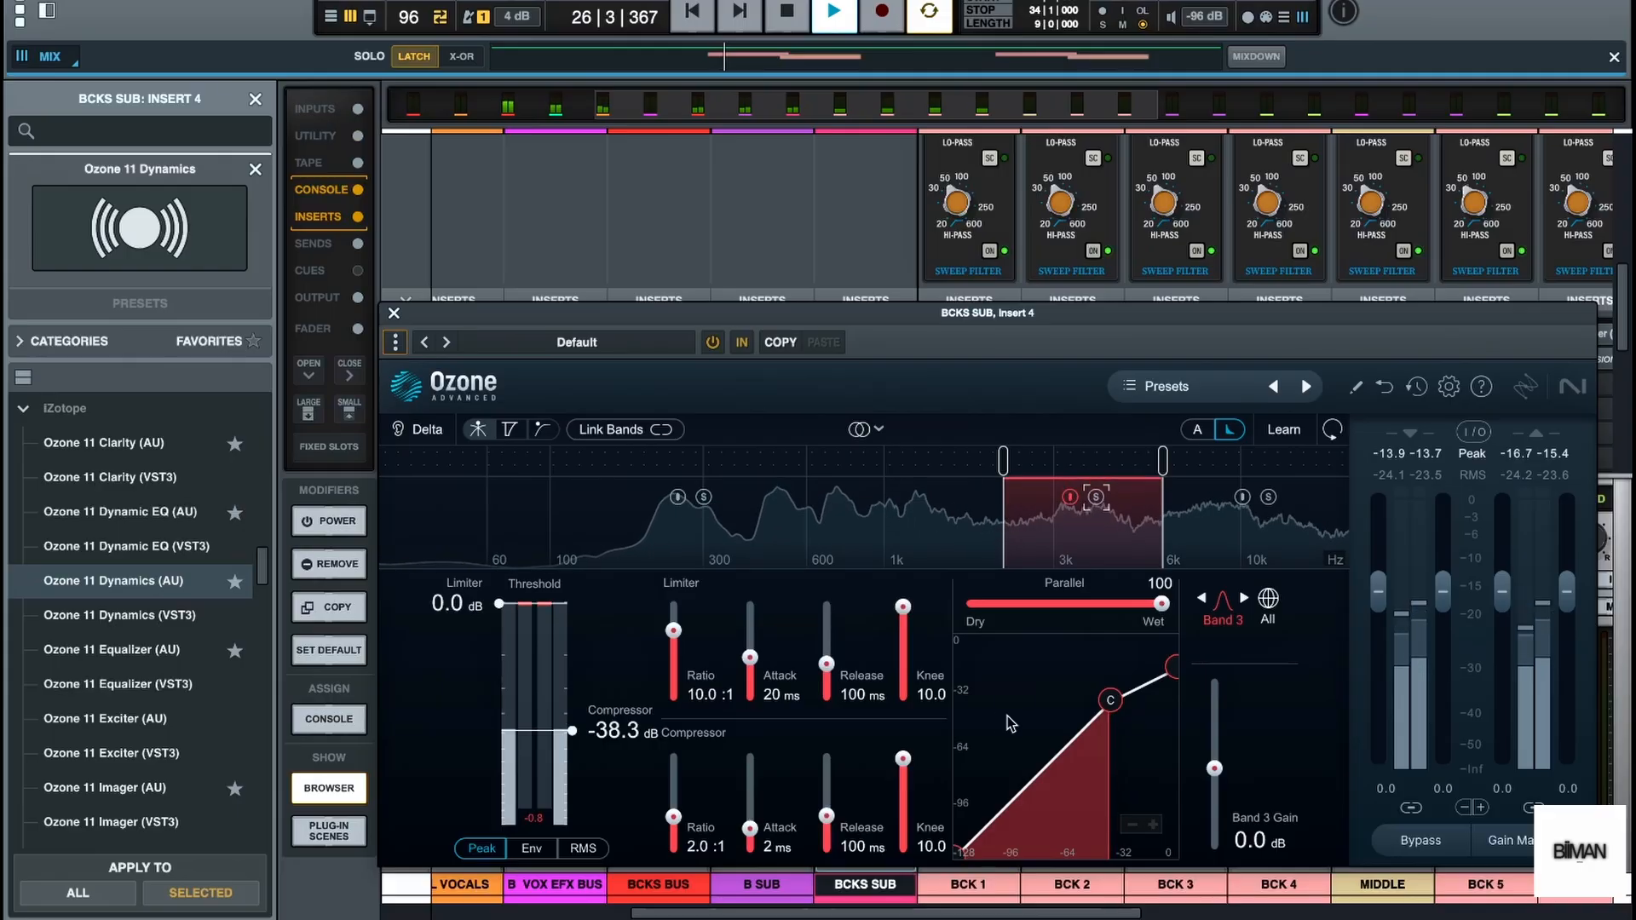
{"action": "left_click_drag", "start_coordinate": [574, 735], "coordinate": [576, 738]}
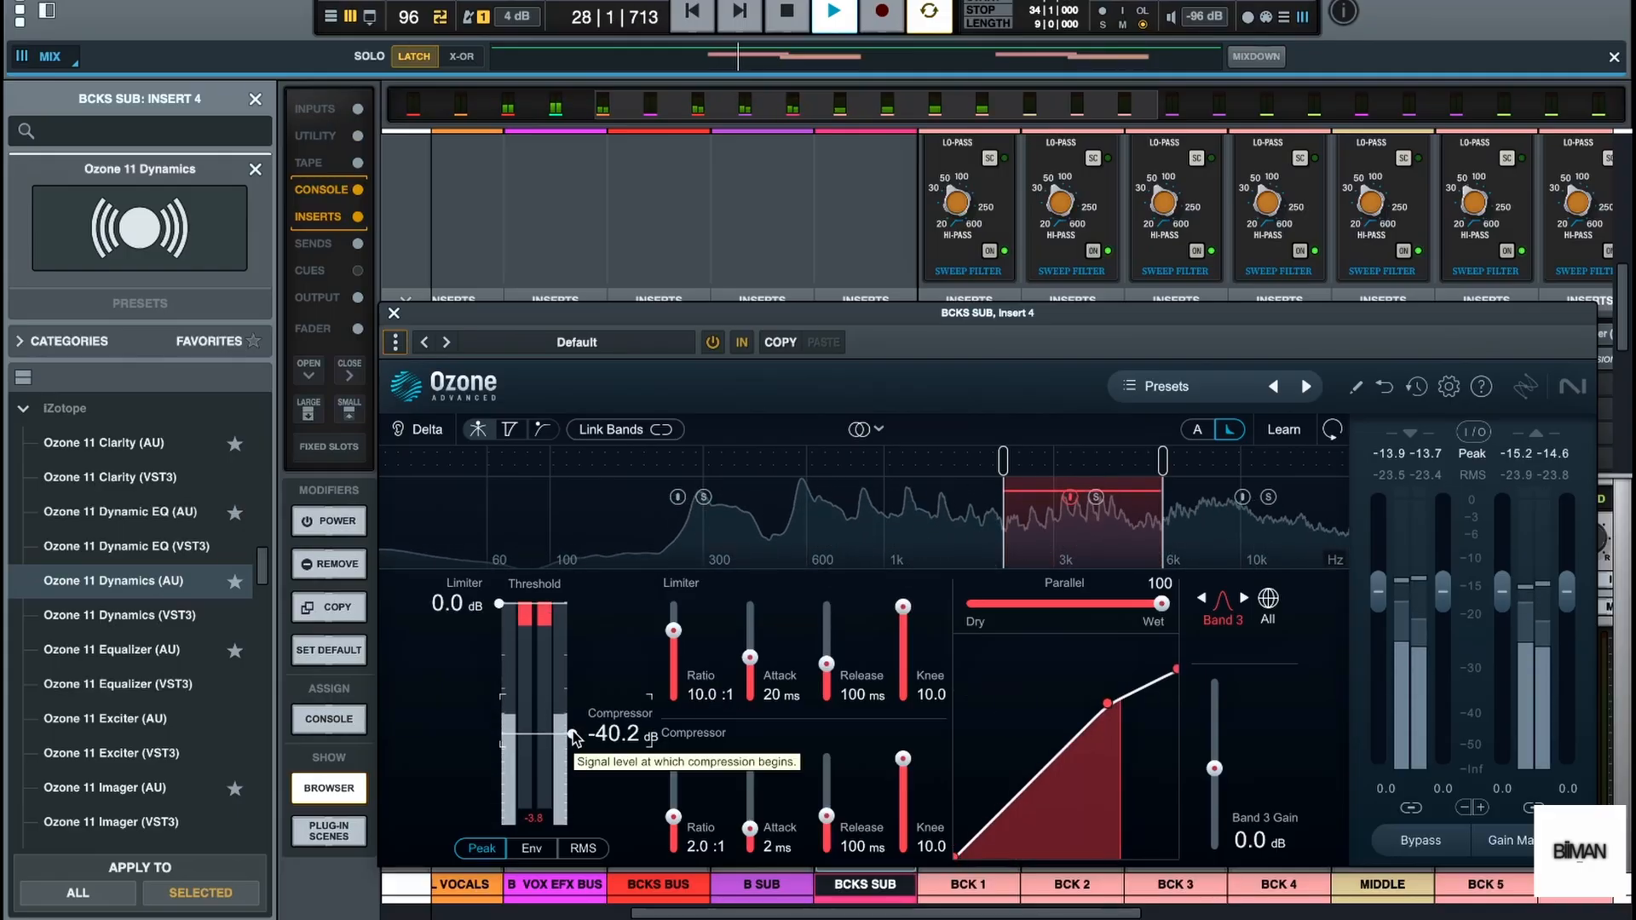
{"action": "key", "text": "space"}
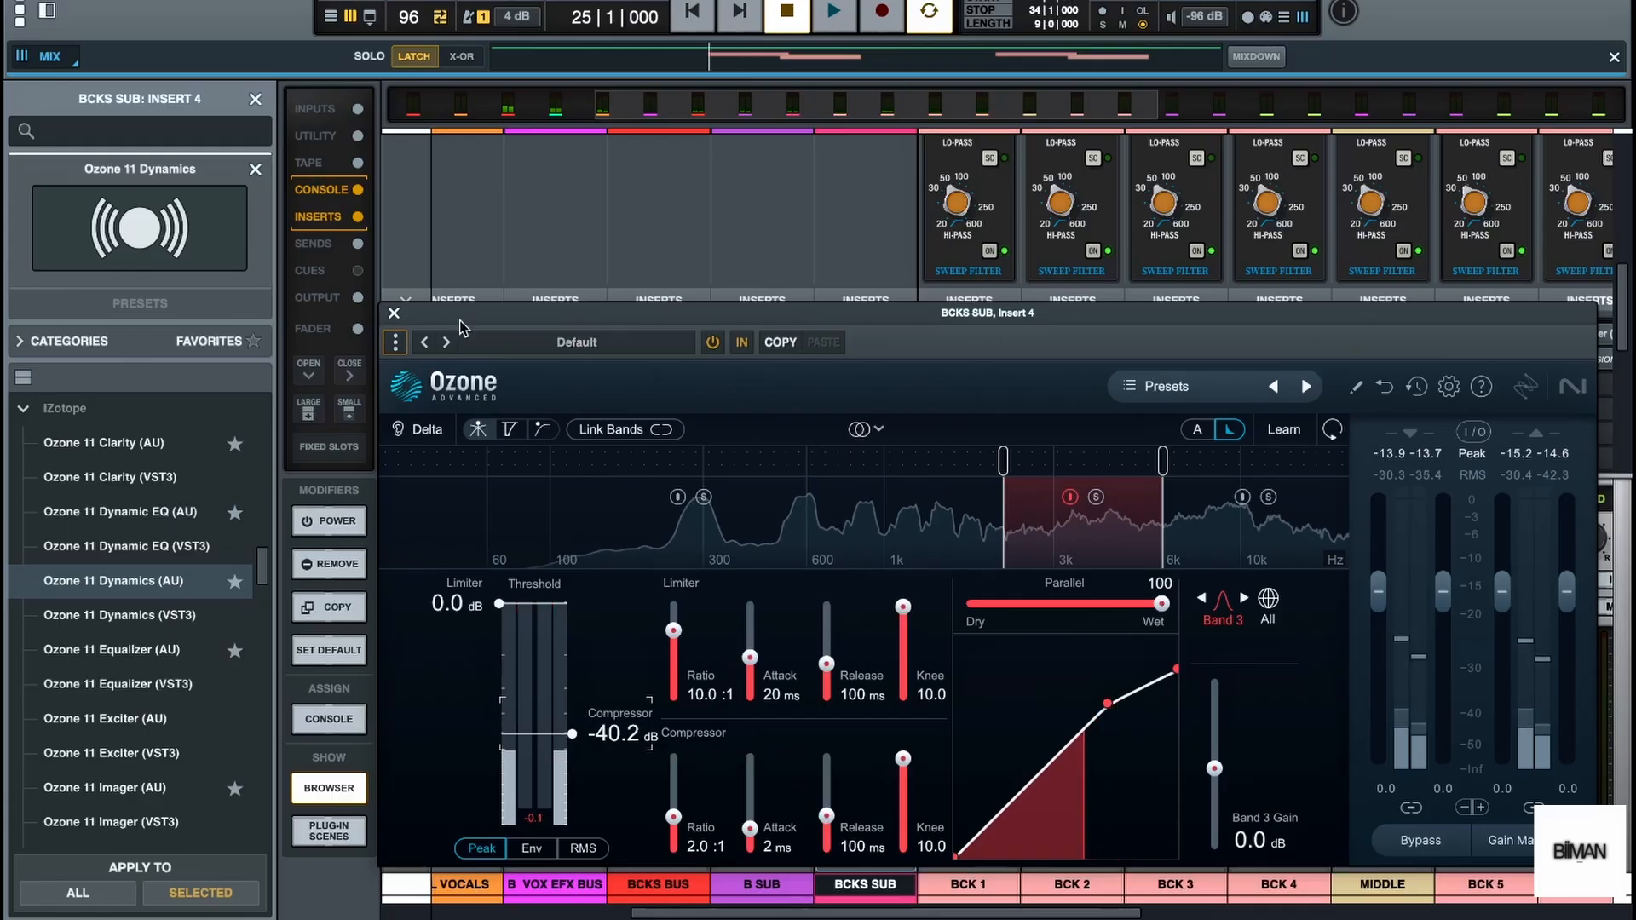
{"action": "left_click", "coordinate": [394, 313]}
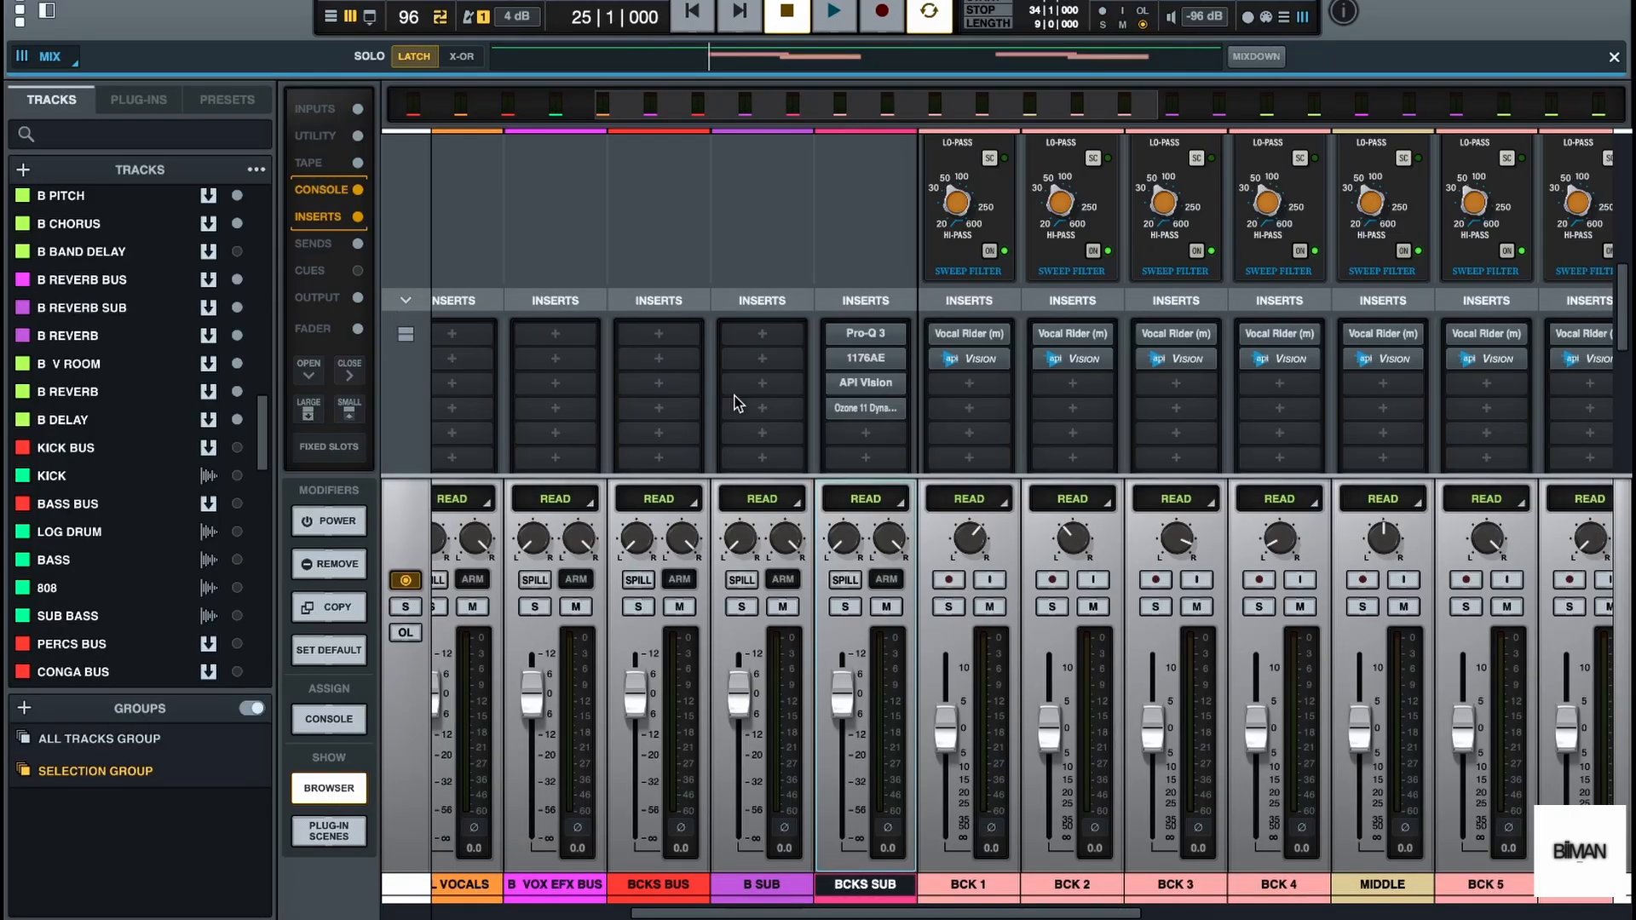
Find the Waves RDeEsser (s) (AU) and insert it in the fifth slot of BCKS SUB
{"action": "scroll", "coordinate": [728, 420], "scroll_direction": "down", "scroll_amount": 3}
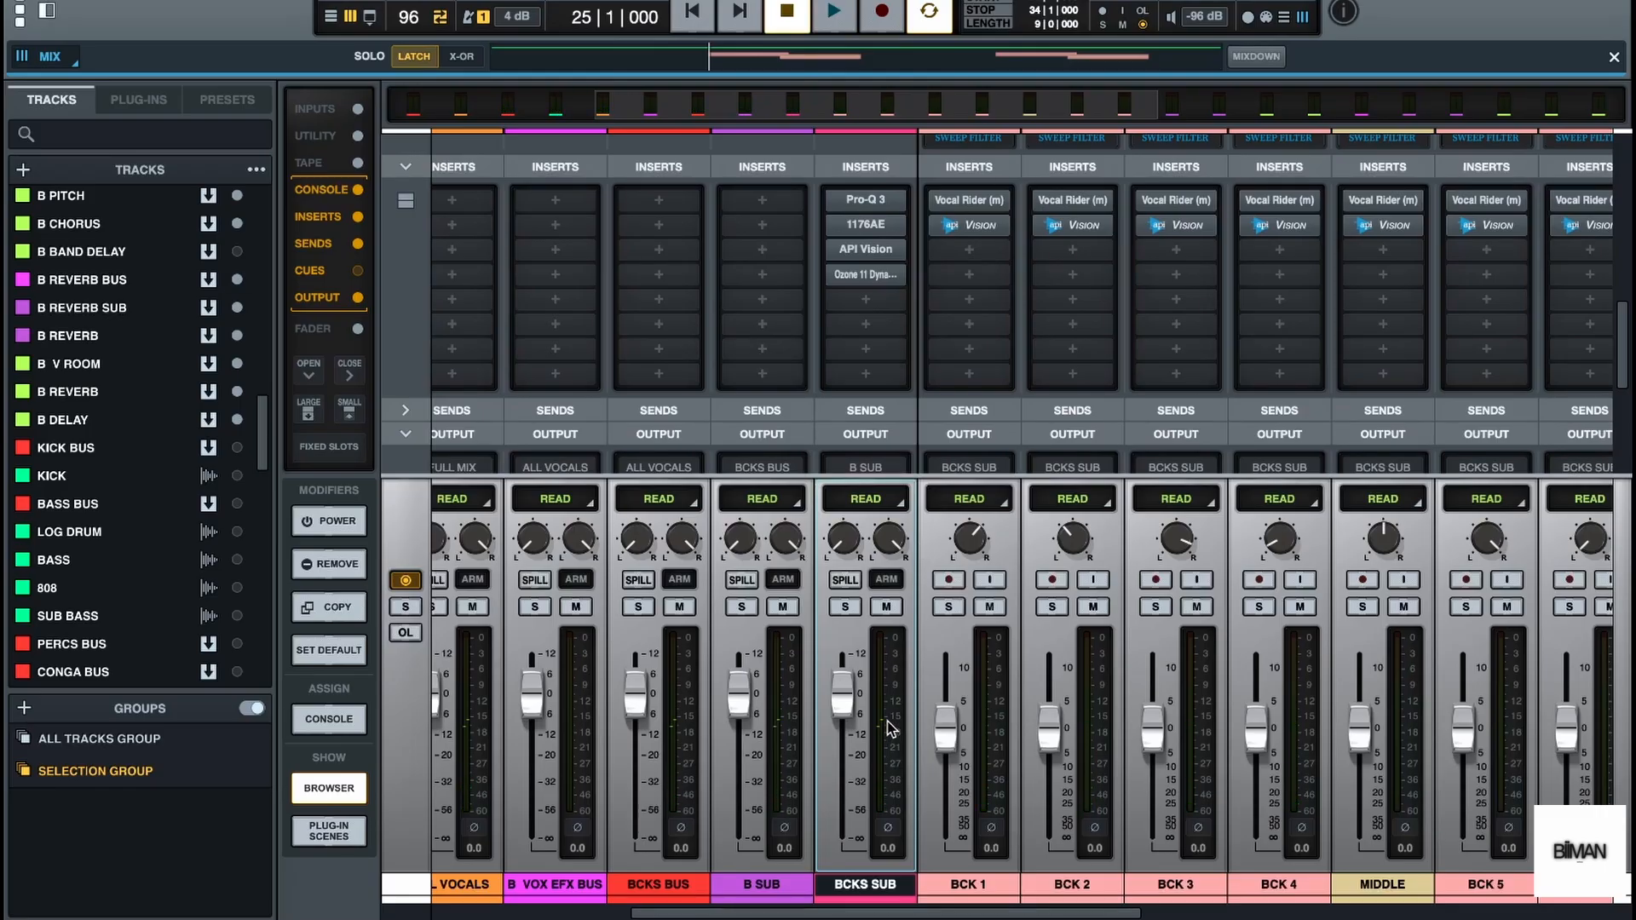
{"action": "left_click", "coordinate": [869, 301]}
{"action": "type", "text": "DEE"}
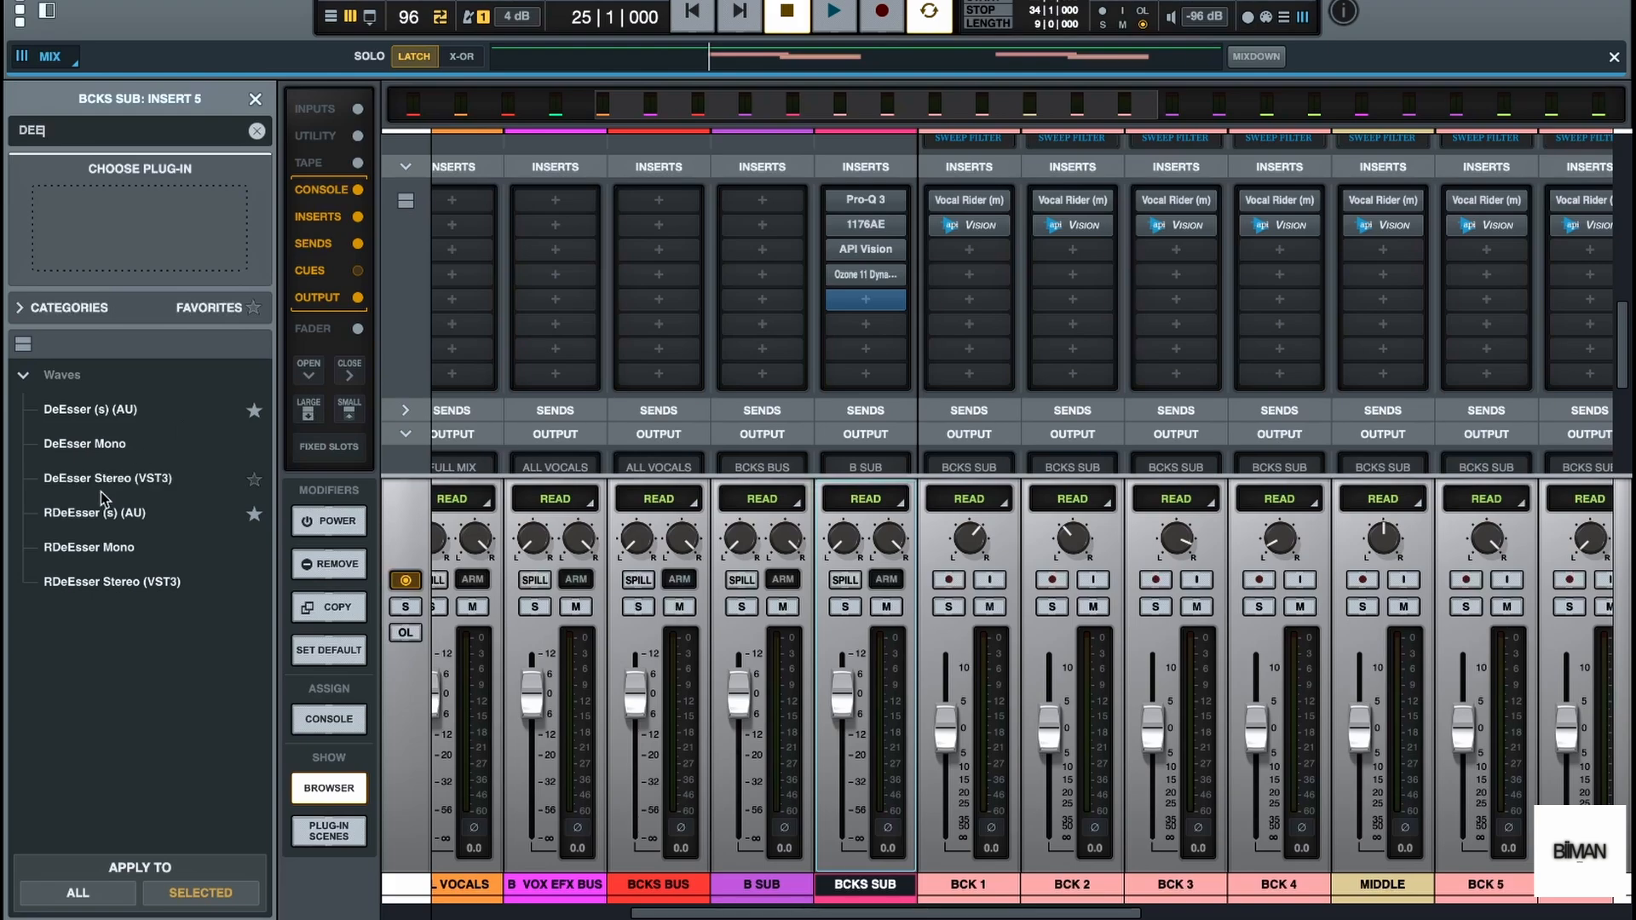
{"action": "left_click", "coordinate": [157, 515]}
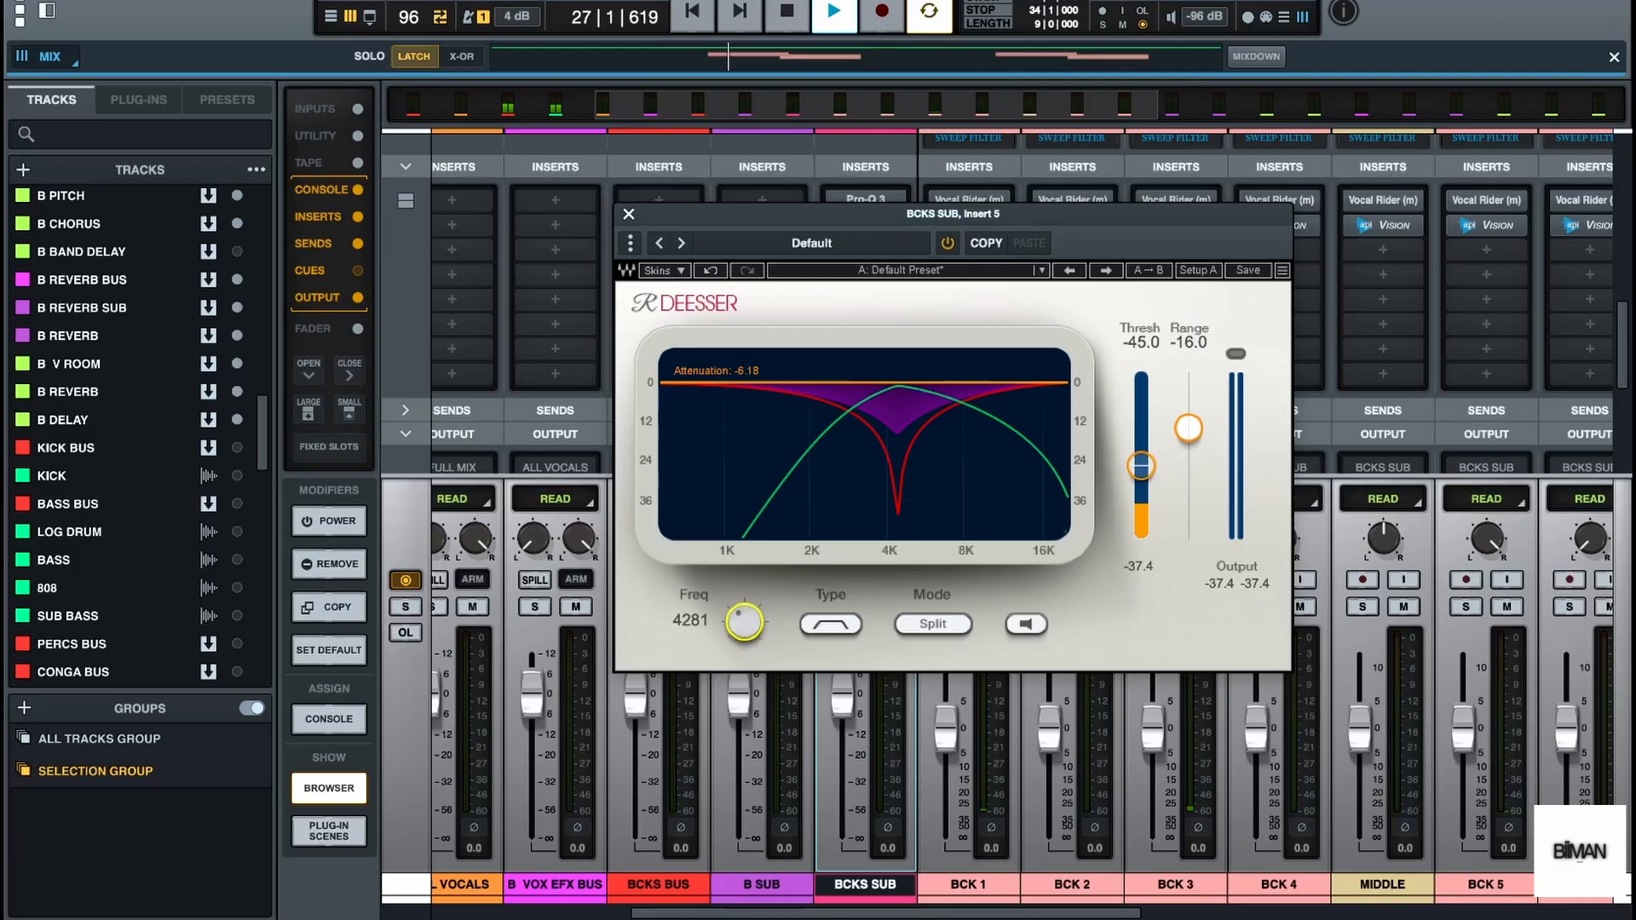
Set RDeEsser to a high-shelf type at 4528 Hz with threshold -43.2 and range -18.0, and close it
{"action": "left_click_drag", "start_coordinate": [744, 626], "coordinate": [744, 618]}
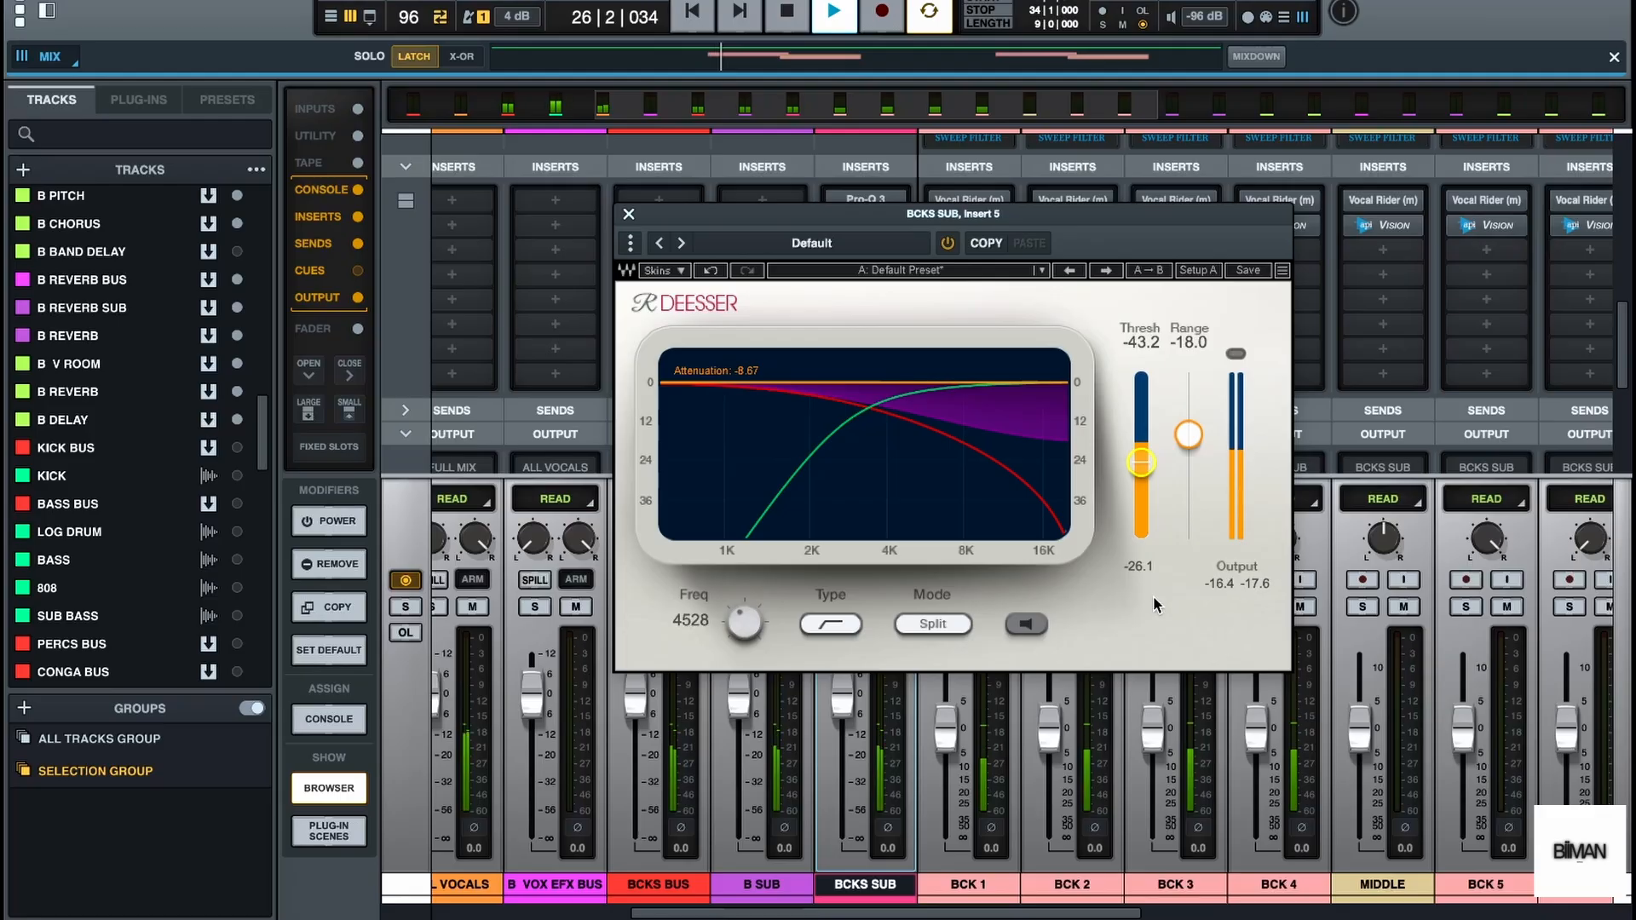
{"action": "key", "text": "space"}
{"action": "left_click", "coordinate": [627, 211]}
Insert FabFilter Pro-MB (AU) in the sixth slot of BCKS SUB
{"action": "left_click", "coordinate": [866, 324]}
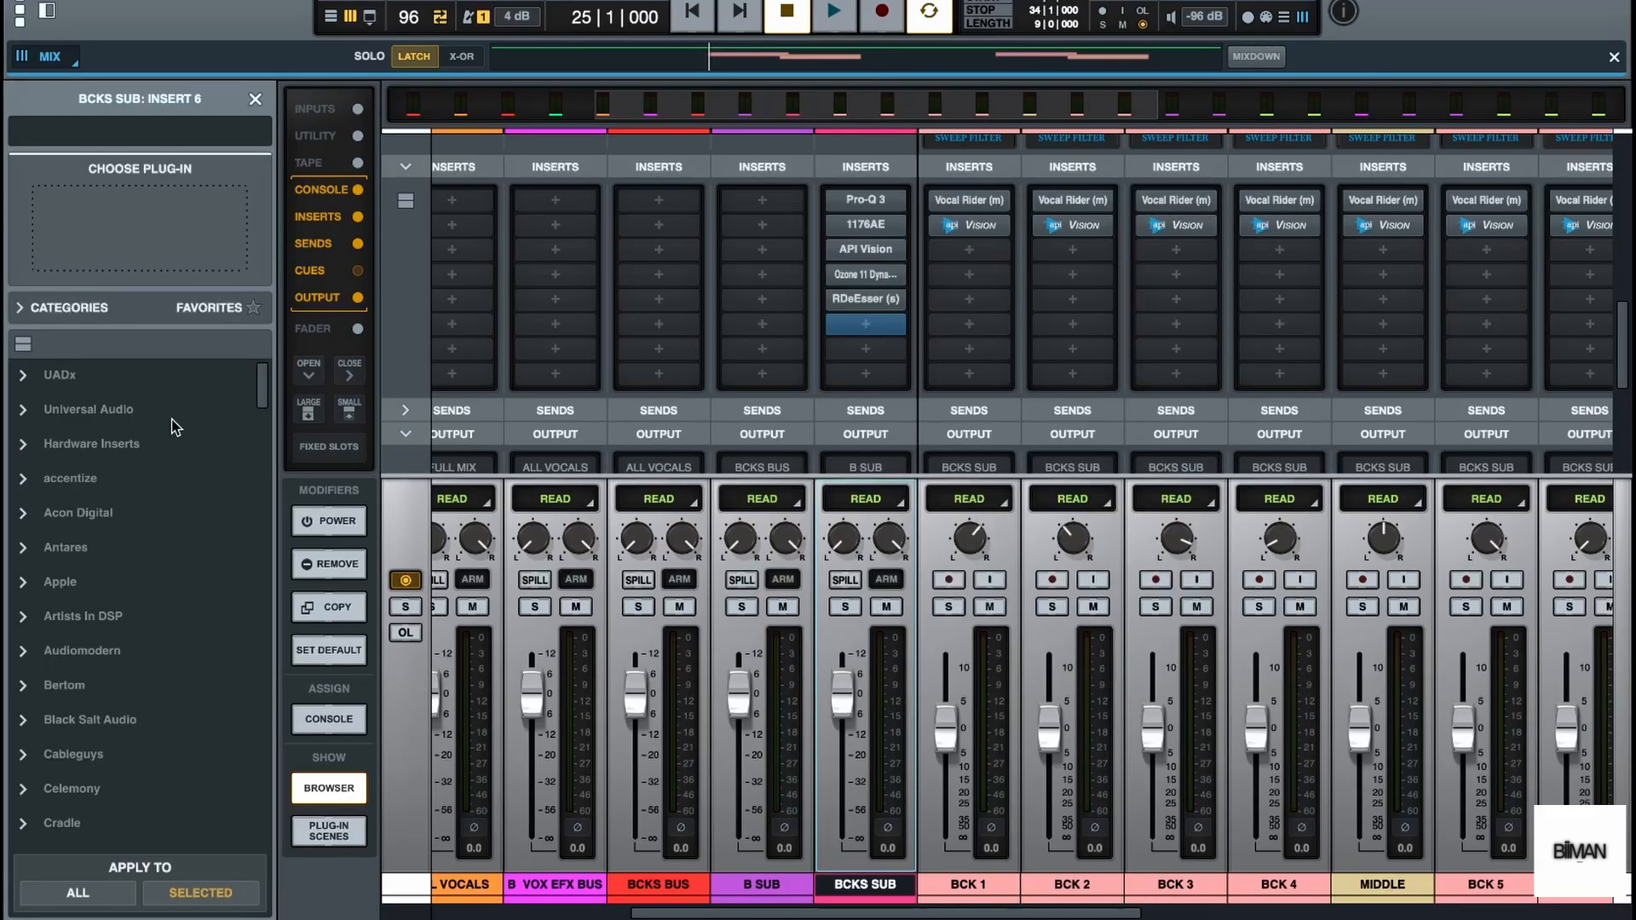
{"action": "scroll", "coordinate": [150, 525], "scroll_direction": "down", "scroll_amount": 3}
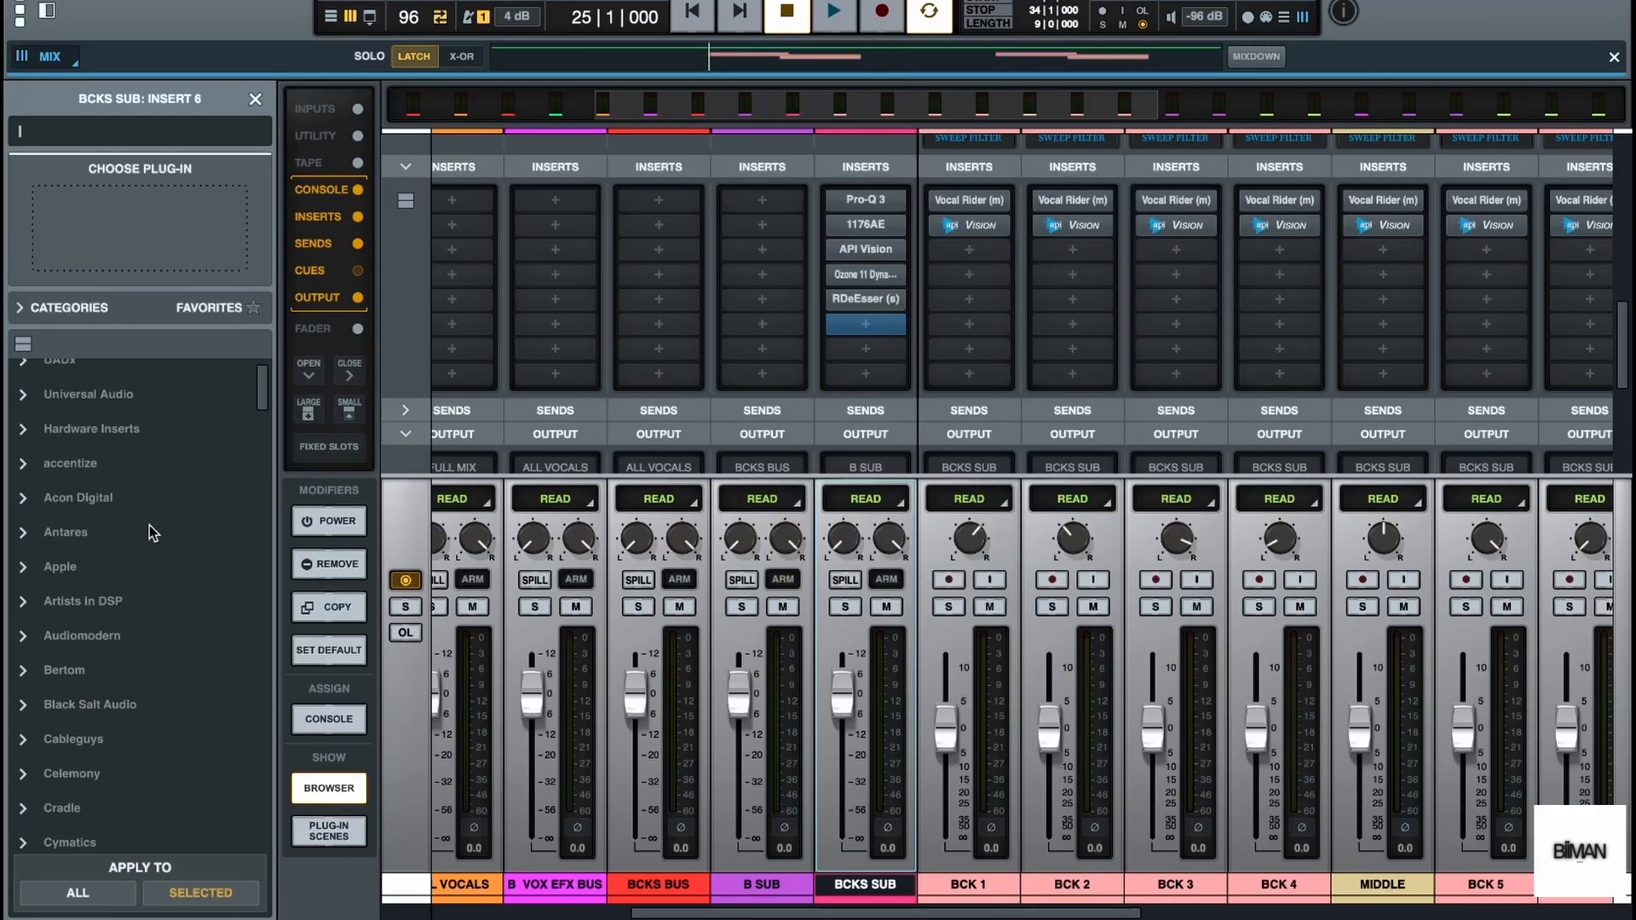
{"action": "scroll", "coordinate": [150, 525], "scroll_direction": "down", "scroll_amount": 10}
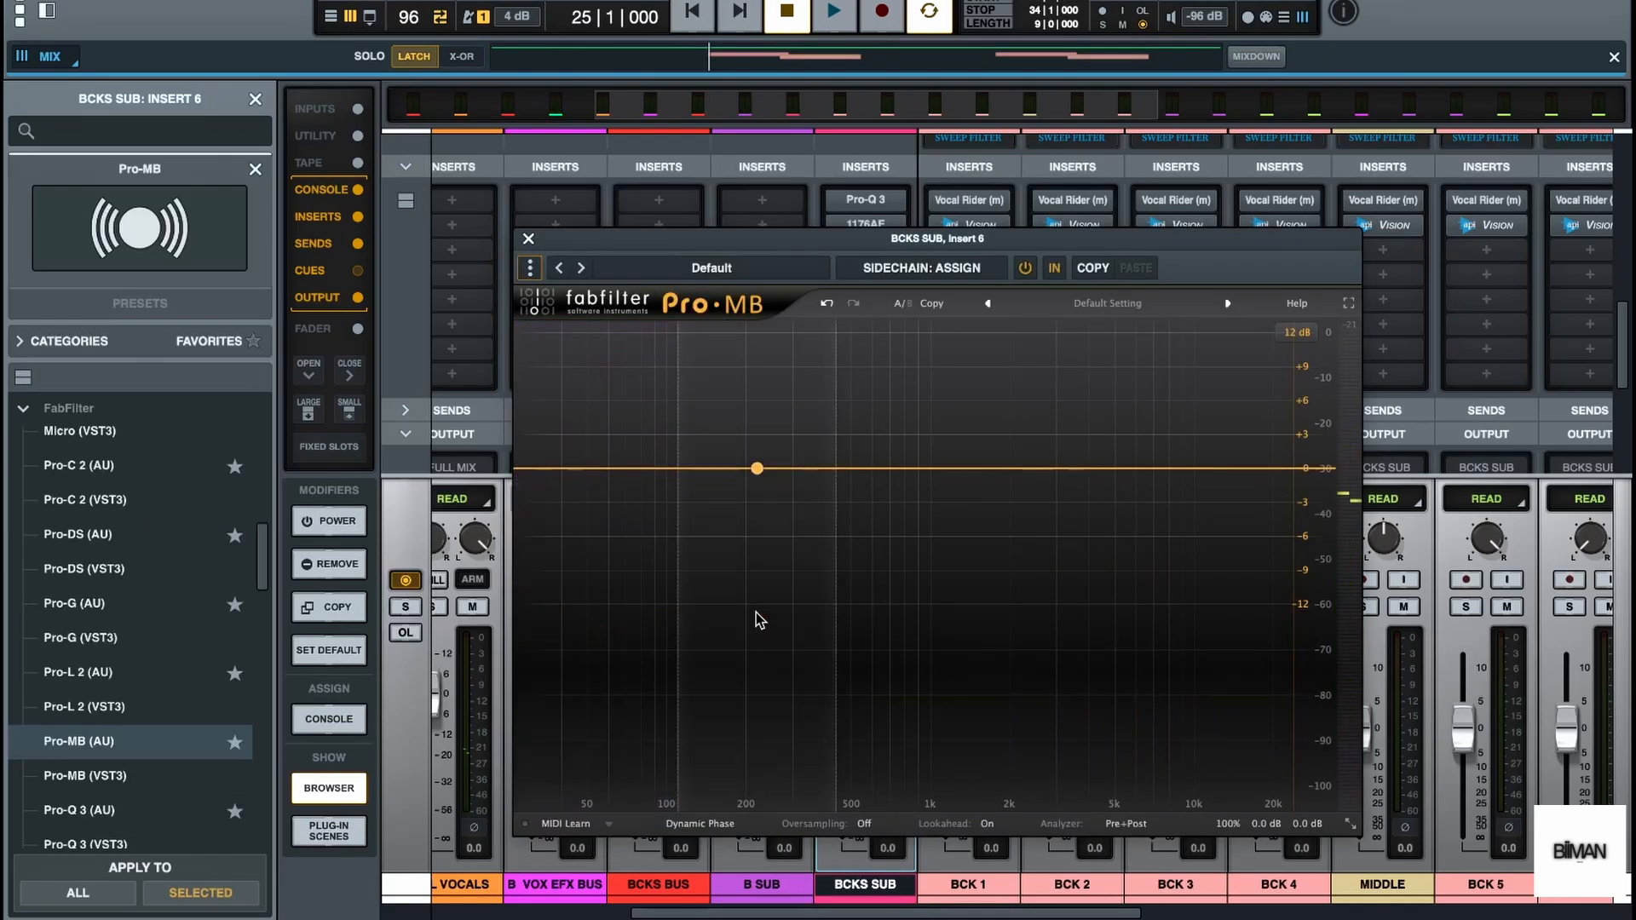
Add a low compression band in Pro-MB and raise its upper crossover to about 400 Hz while auditioning
{"action": "left_click", "coordinate": [602, 552]}
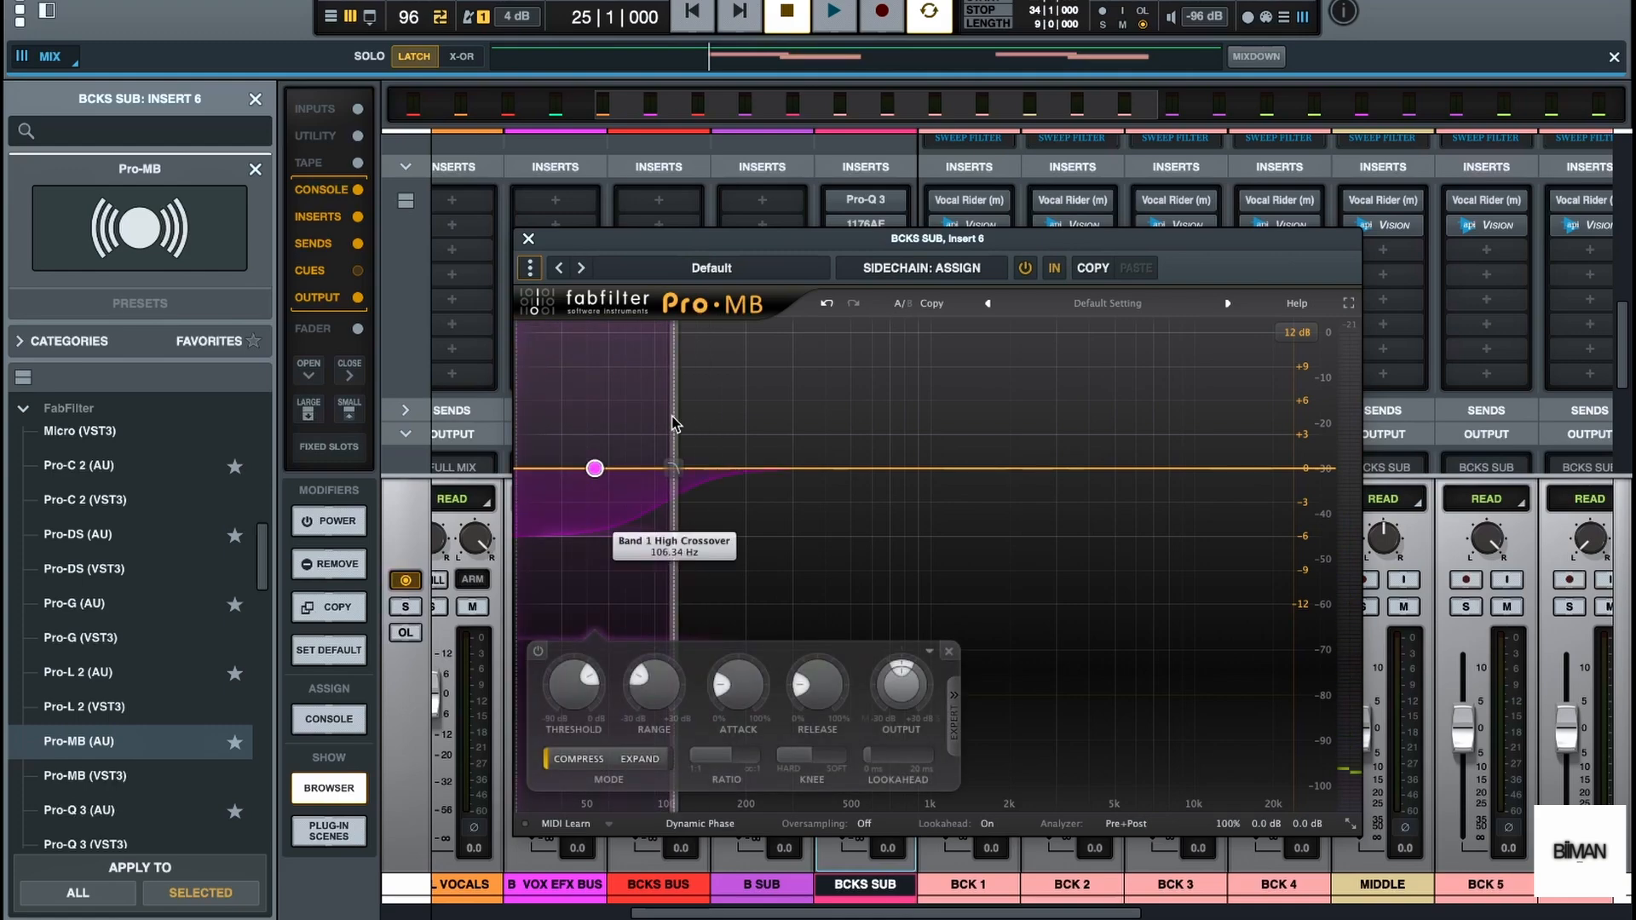
{"action": "left_click_drag", "start_coordinate": [676, 426], "coordinate": [786, 424]}
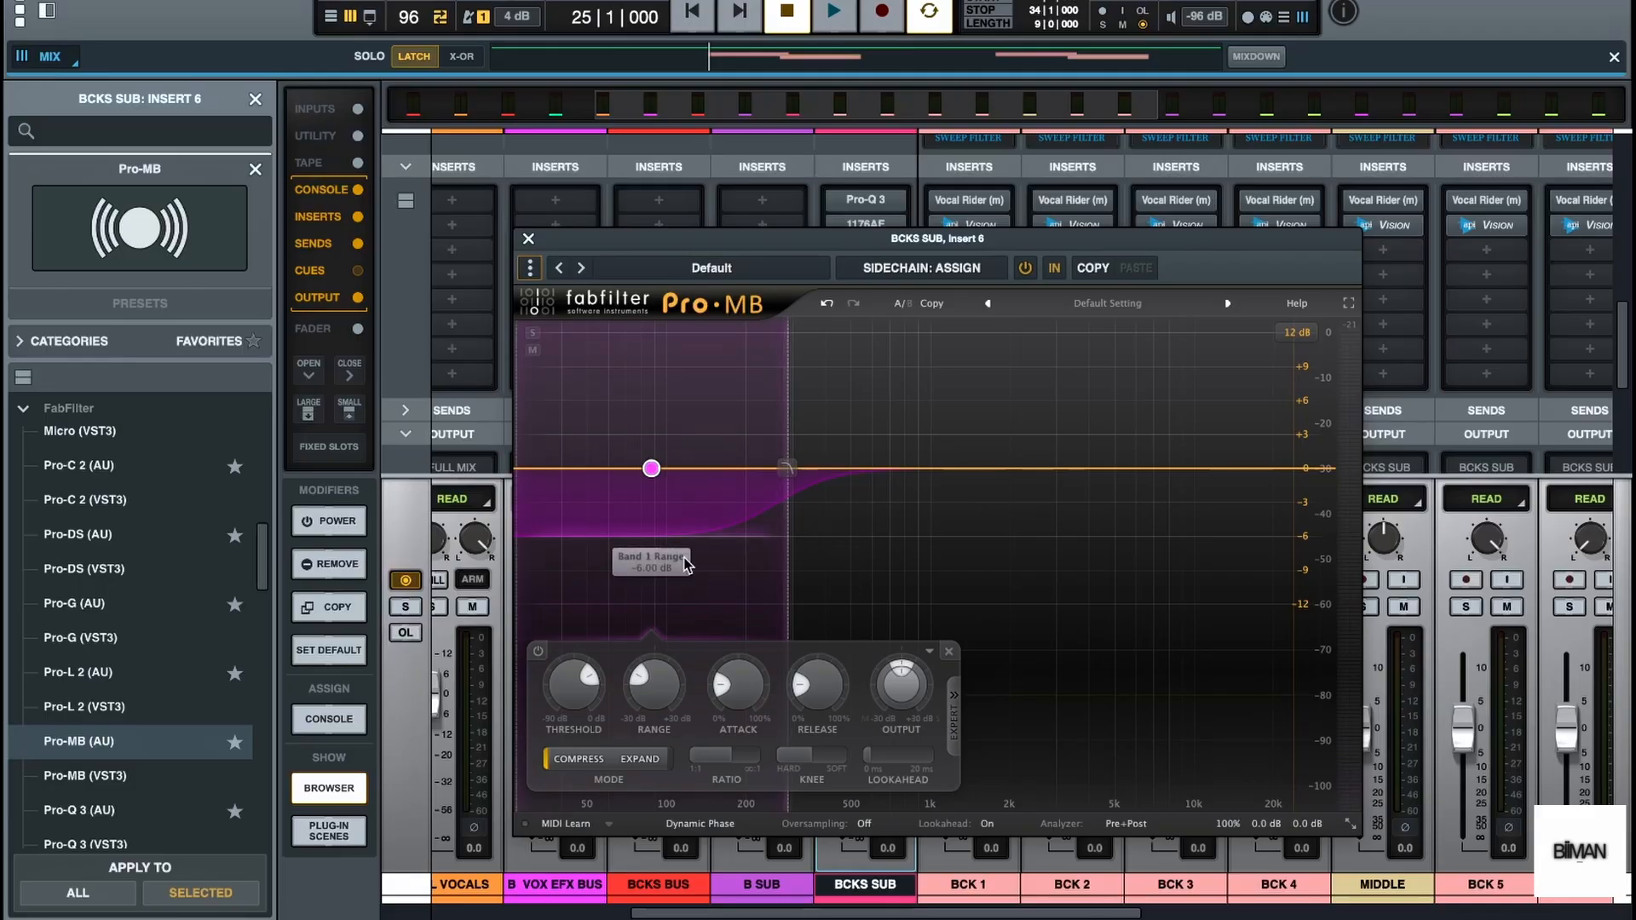
{"action": "key", "text": "space"}
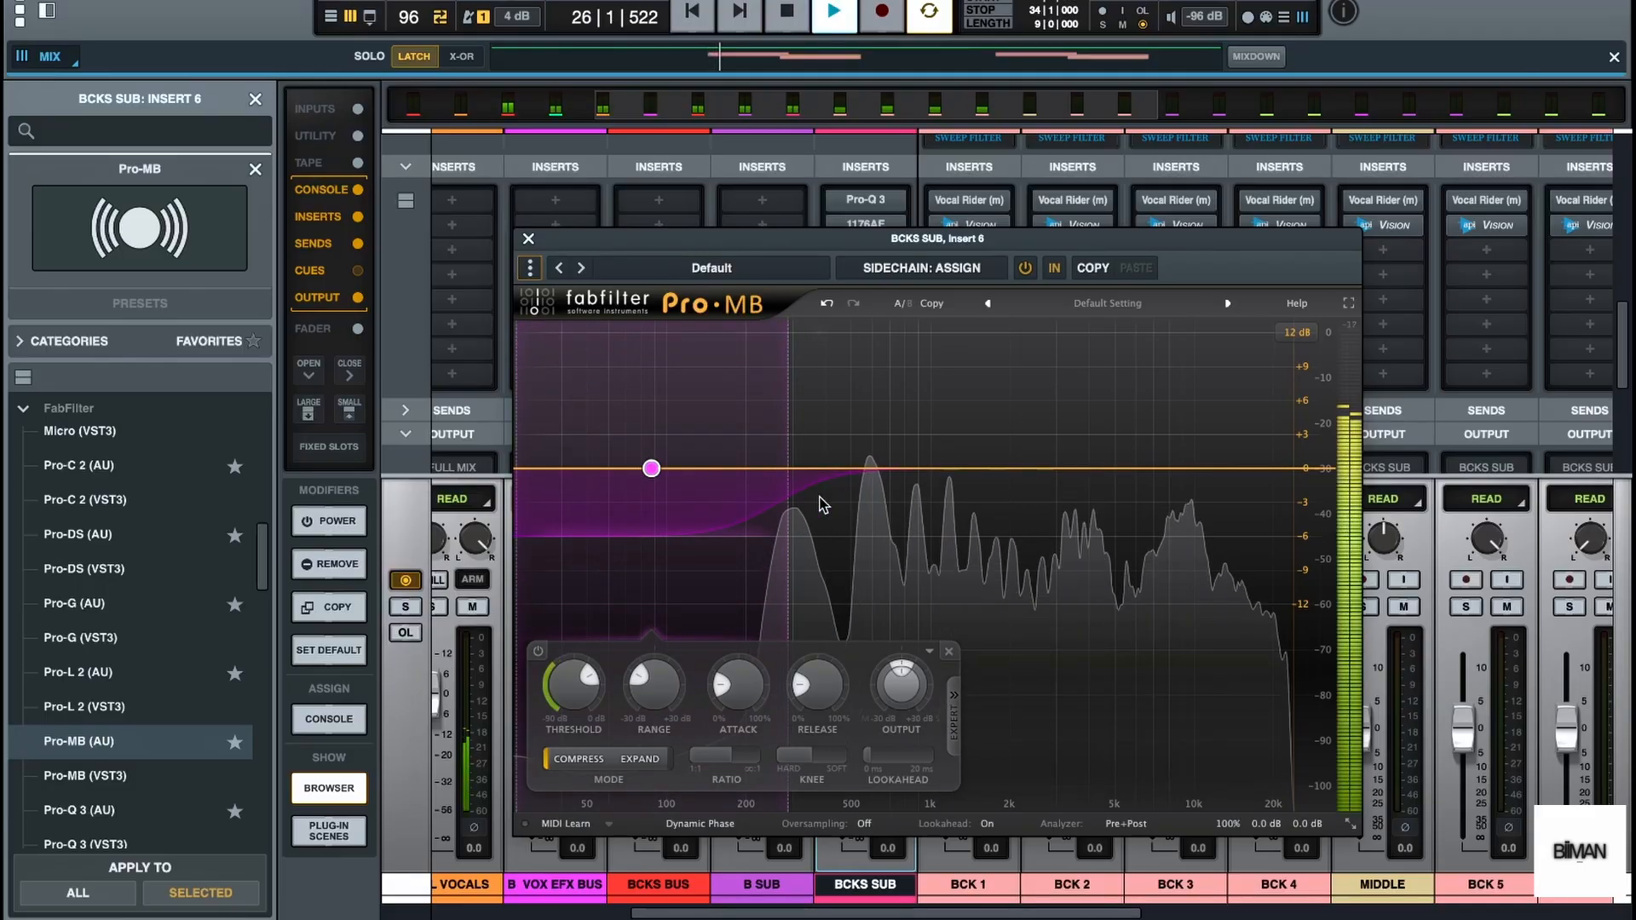
{"action": "left_click_drag", "start_coordinate": [789, 443], "coordinate": [823, 452]}
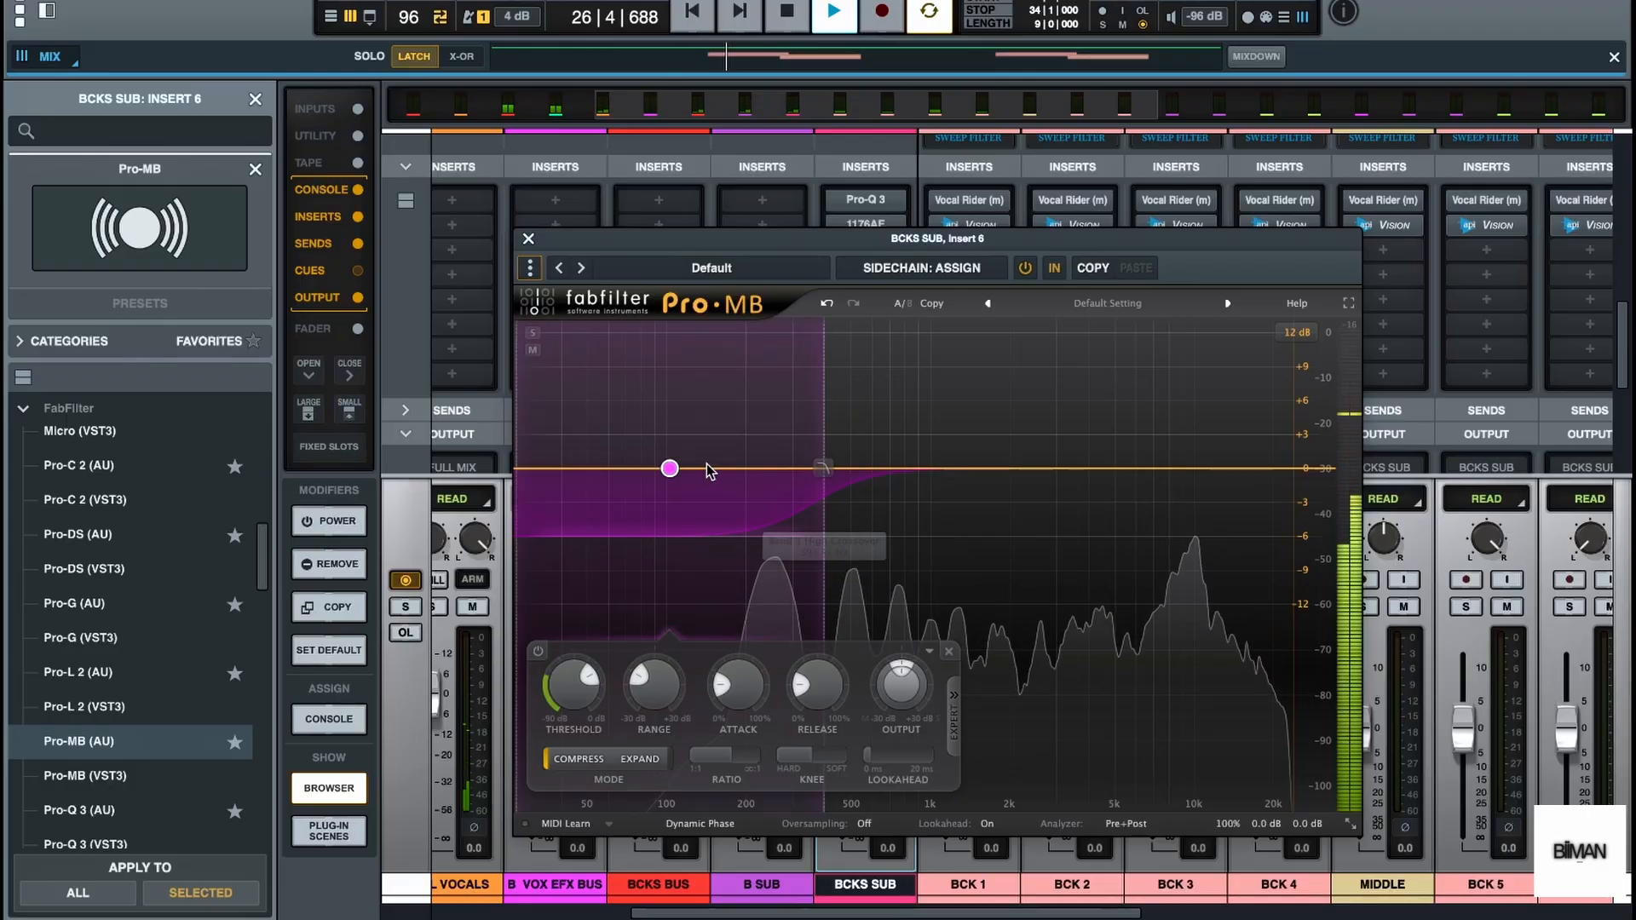
Set the threshold of Pro-MB's low band to about -38.84 dB while auditioning the backing vocals
{"action": "mouse_move", "coordinate": [584, 684]}
{"action": "left_mouse_down"}
{"action": "mouse_move", "coordinate": [552, 735]}
{"action": "mouse_move", "coordinate": [565, 675]}
{"action": "left_mouse_up"}
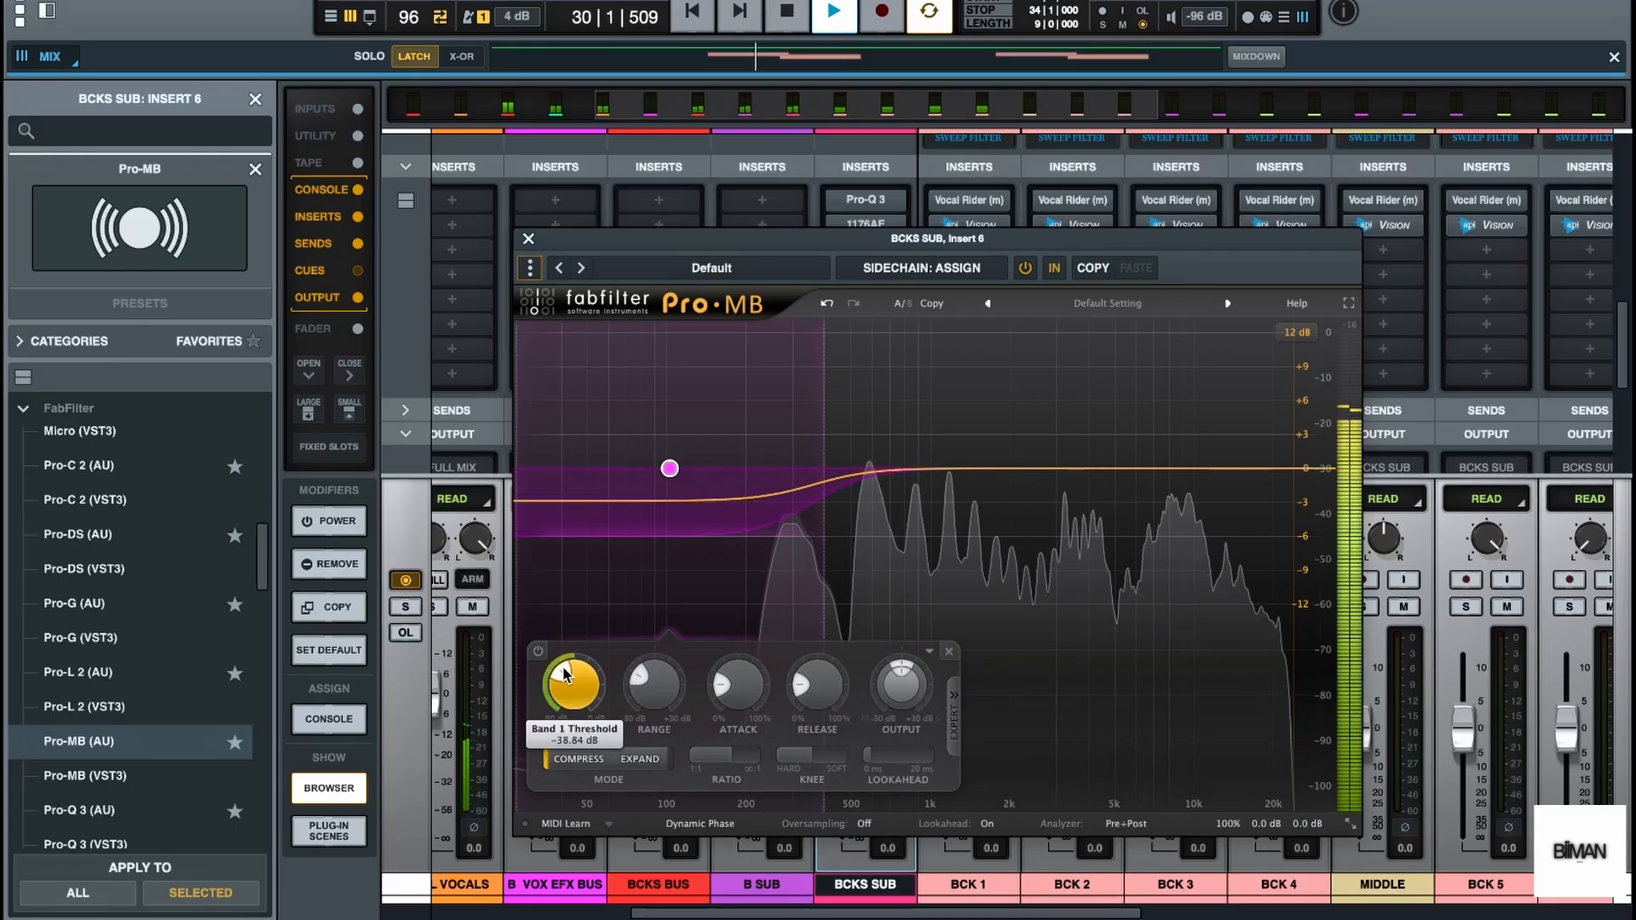
{"action": "key", "text": "space"}
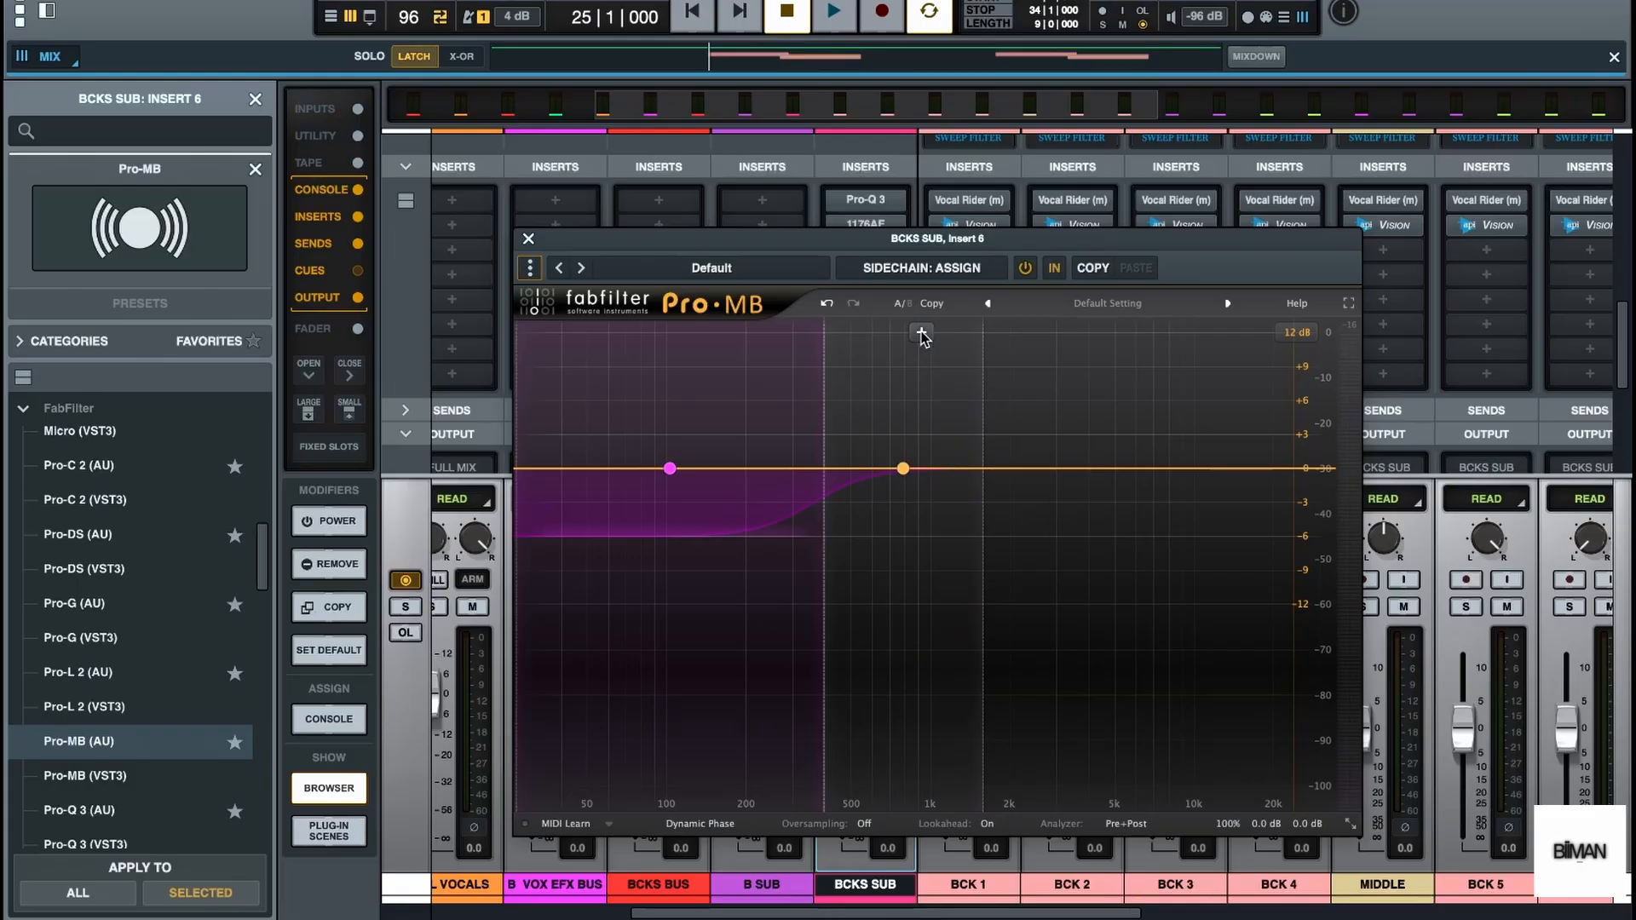
Add a second Pro-MB compression band directly above the low band and lower its threshold during playback
{"action": "left_click", "coordinate": [922, 334]}
{"action": "key", "text": "space"}
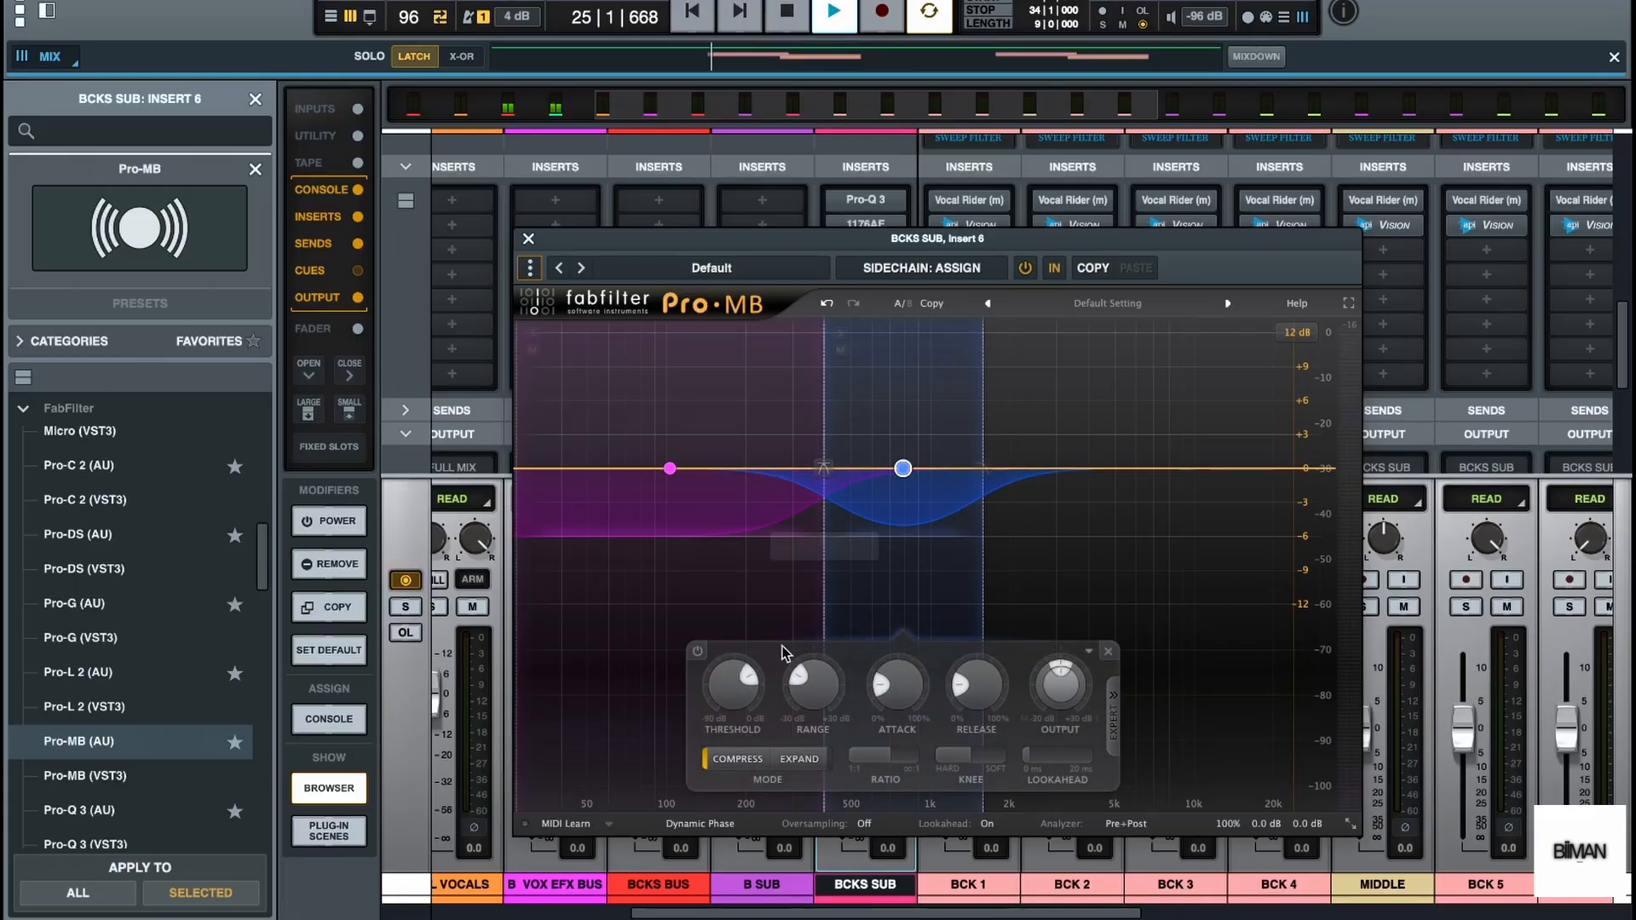
{"action": "left_click_drag", "start_coordinate": [745, 665], "coordinate": [731, 666]}
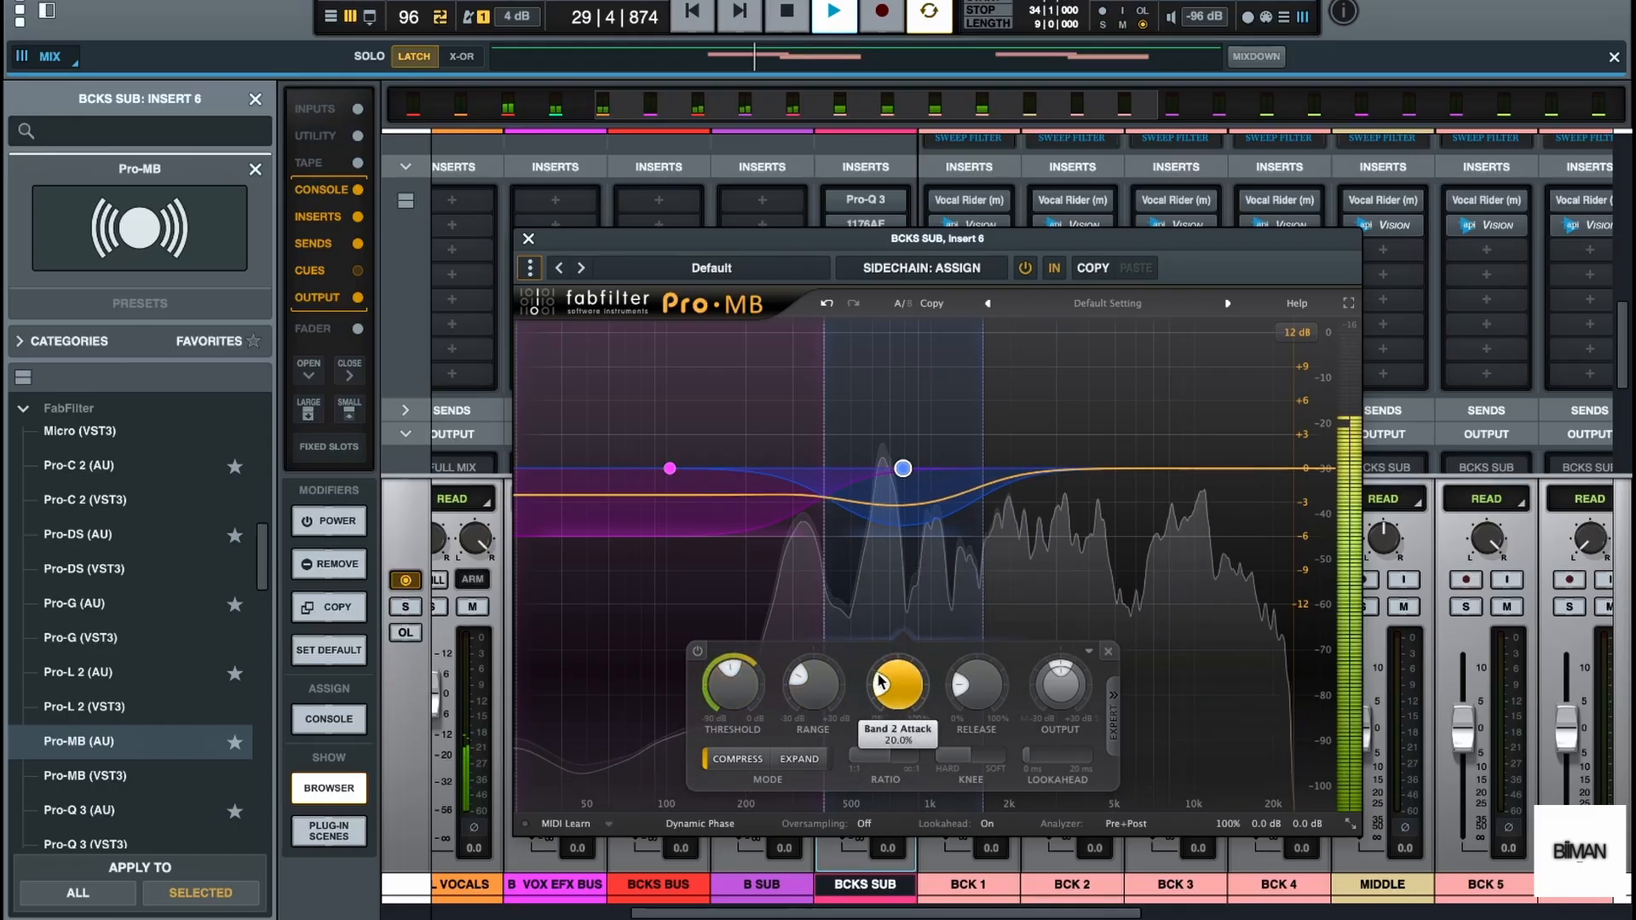
Increase the second Pro-MB band's release and raise its output level slightly, then audition the change
{"action": "left_click_drag", "start_coordinate": [958, 680], "coordinate": [963, 671]}
{"action": "key", "text": "space"}
{"action": "left_click_drag", "start_coordinate": [906, 469], "coordinate": [903, 456]}
{"action": "key", "text": "space"}
{"action": "key", "text": "space"}
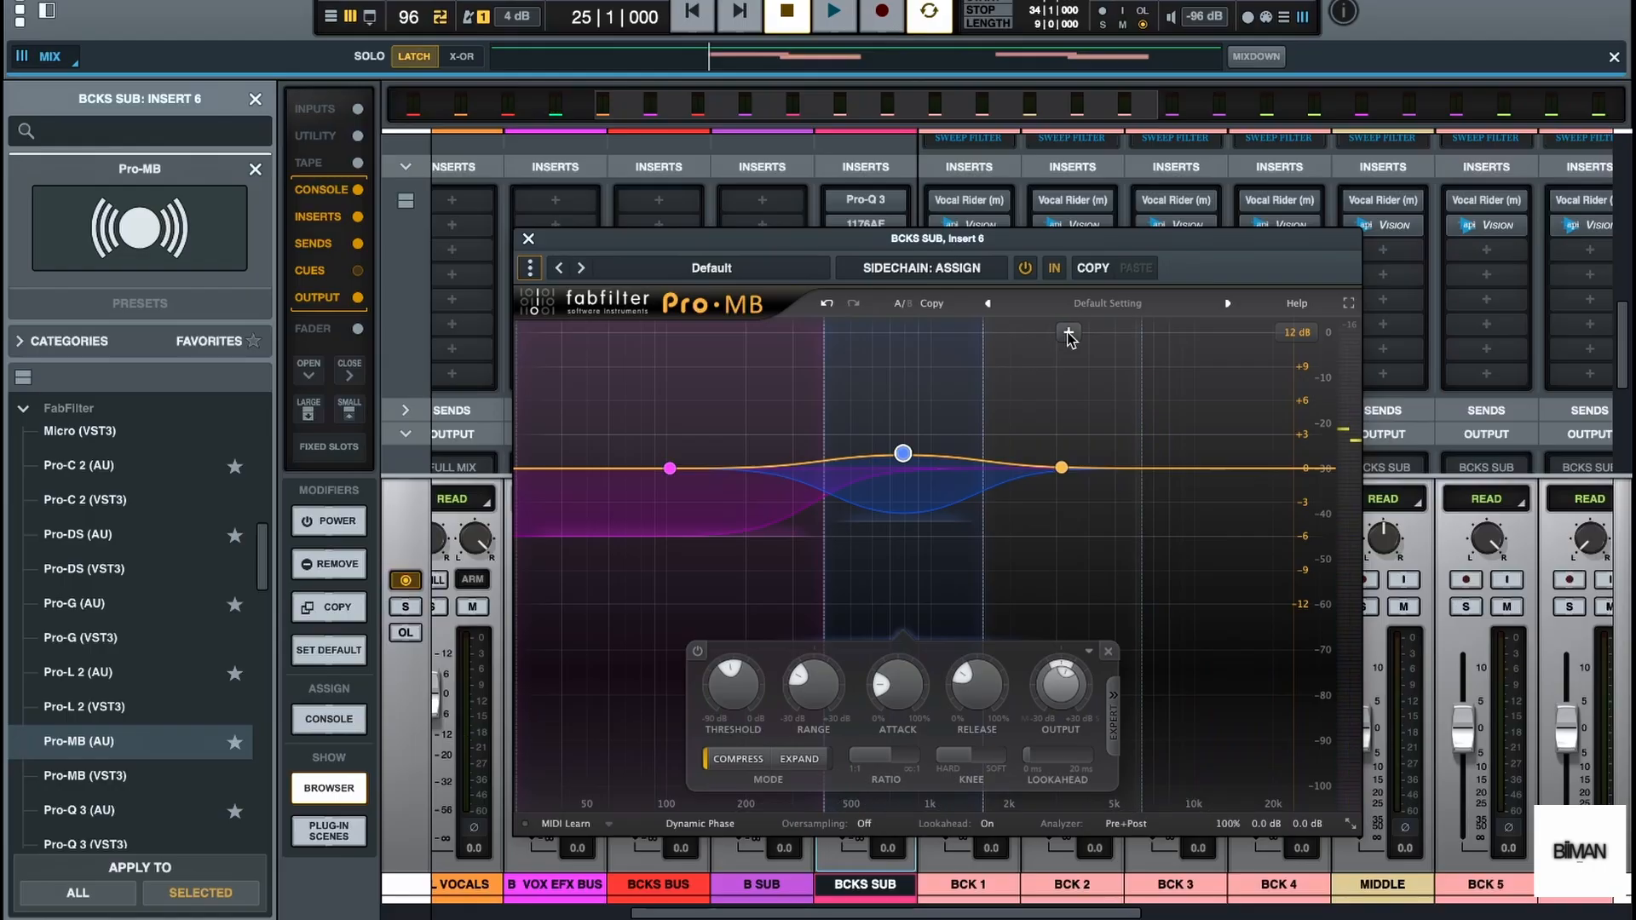
Add third and fourth compression bands in the BCKS SUB Pro-MB to cover the range above the second band
{"action": "left_click", "coordinate": [1069, 333]}
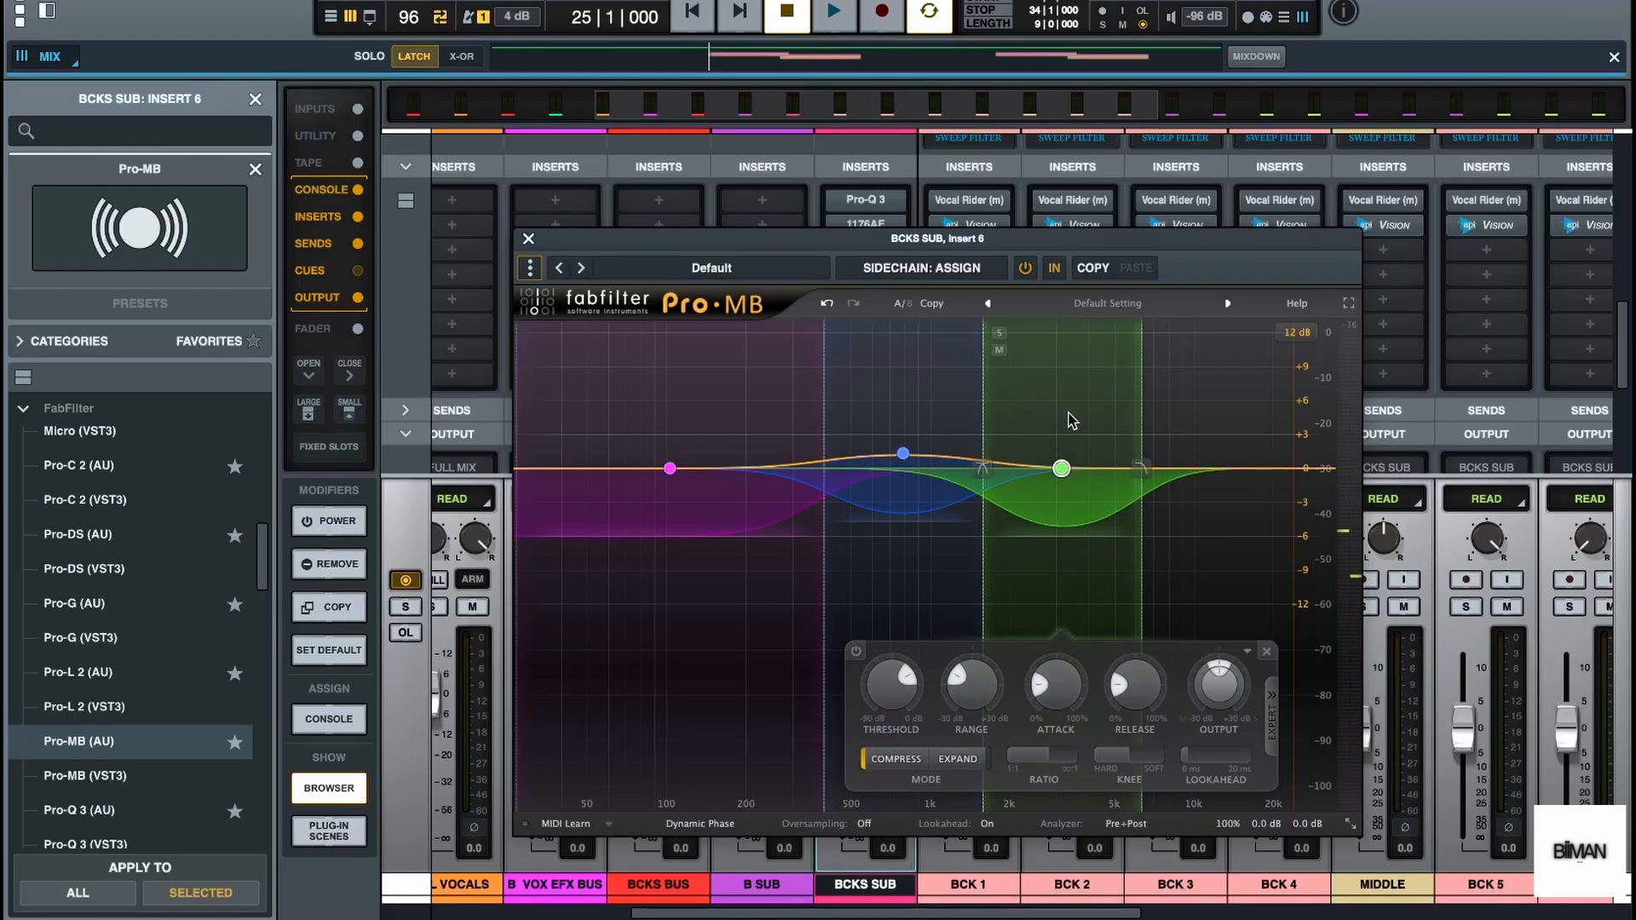
{"action": "key", "text": "space"}
{"action": "key", "text": "space"}
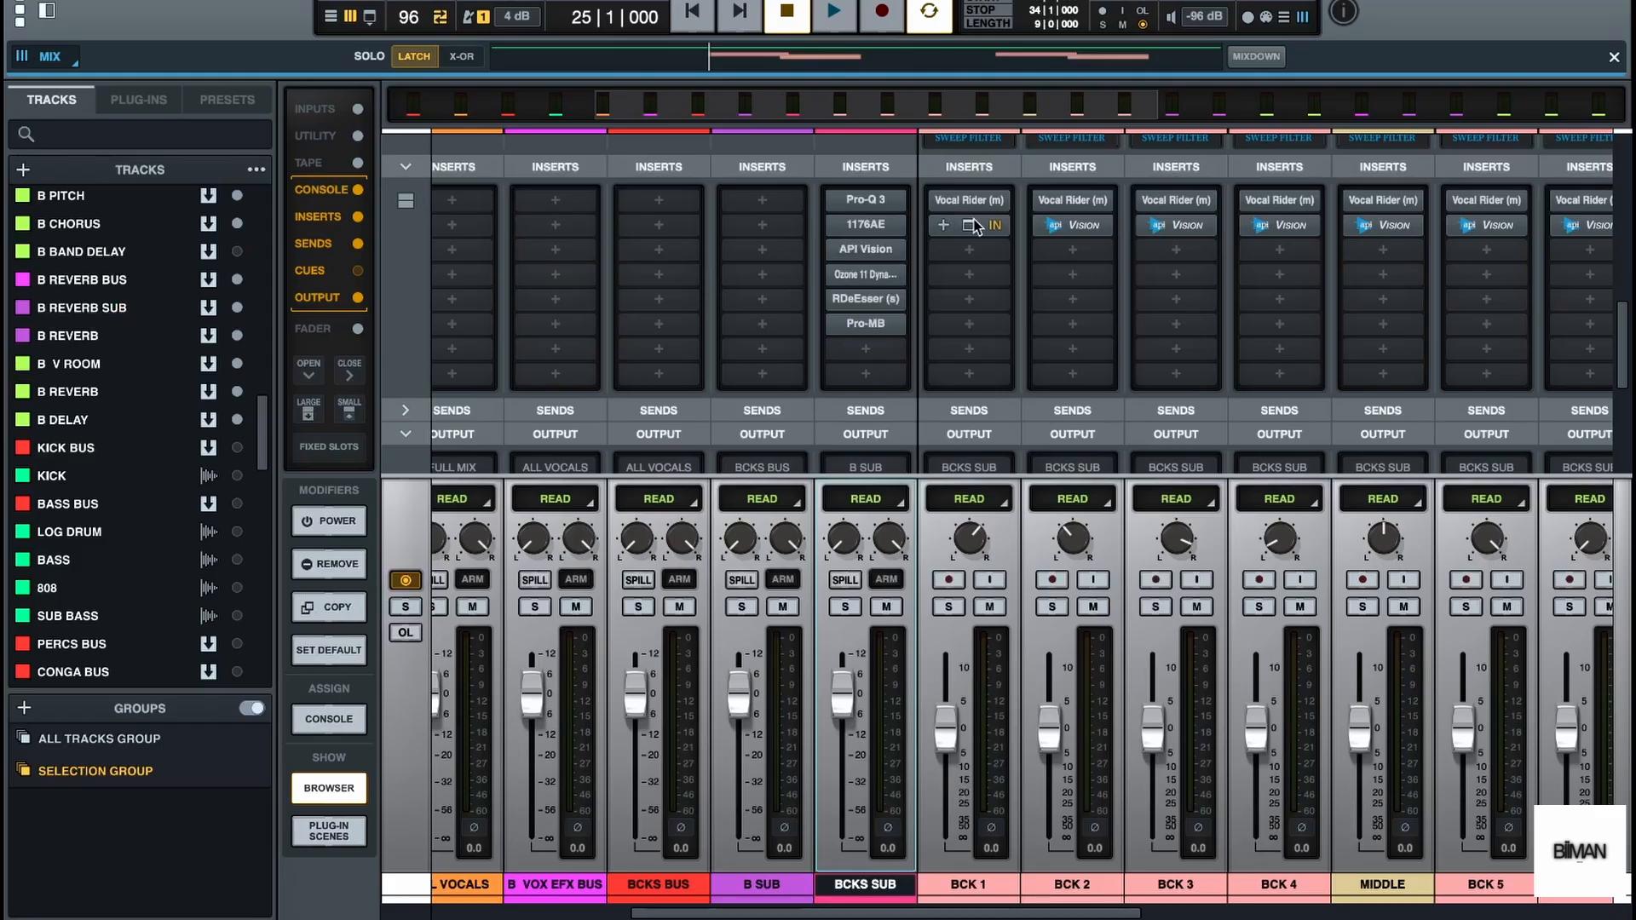
{"action": "left_click", "coordinate": [866, 325]}
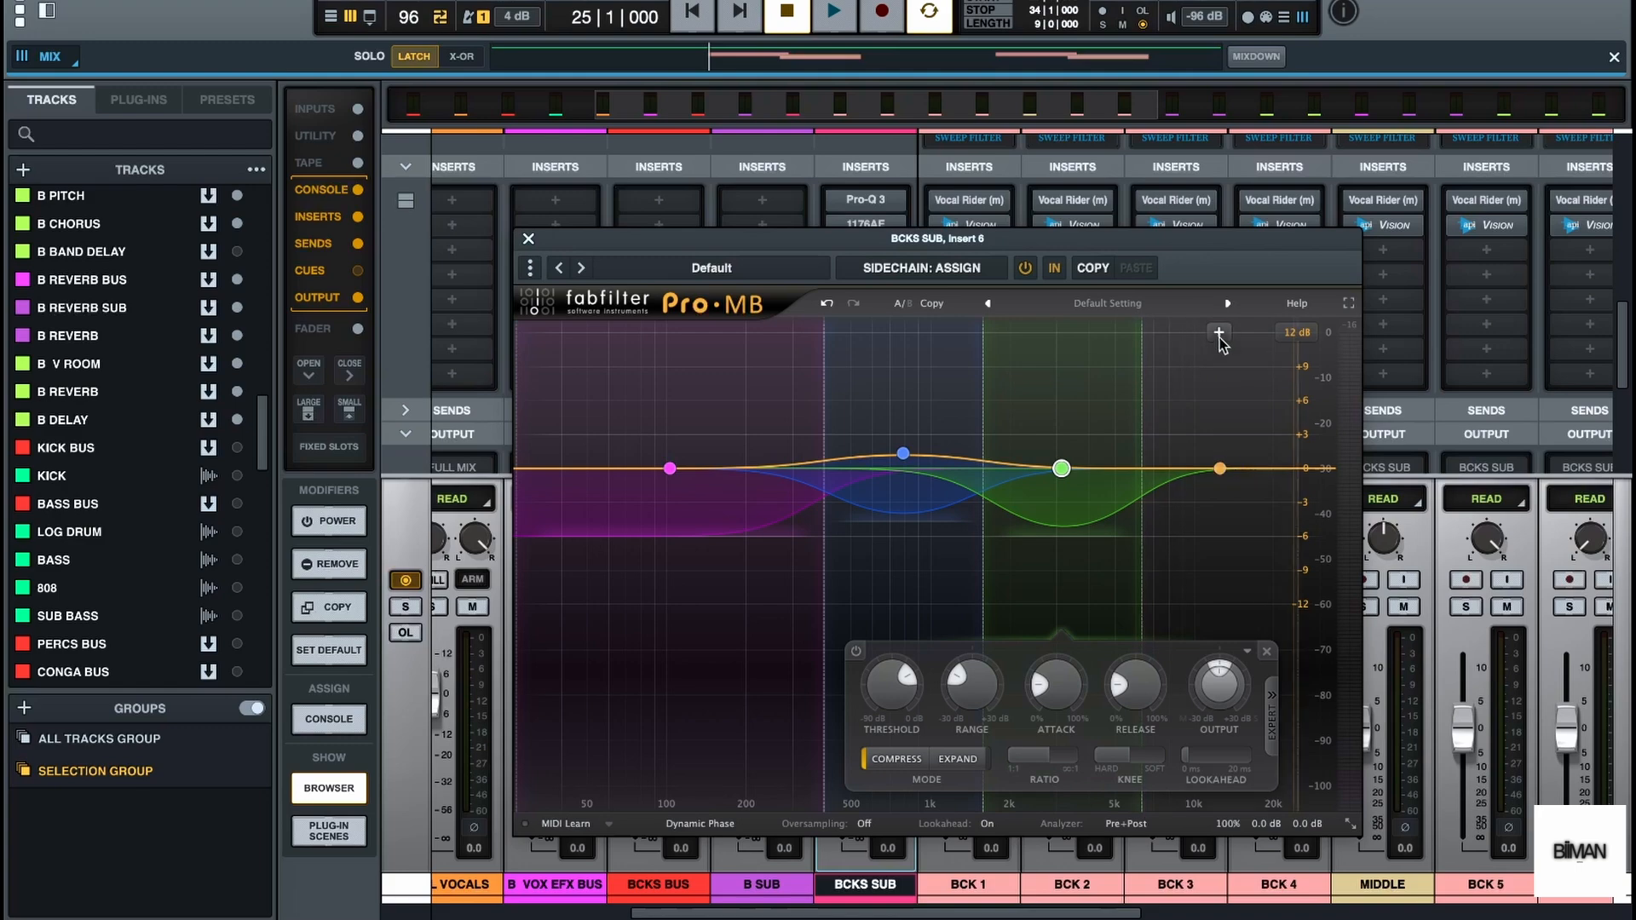
{"action": "left_click", "coordinate": [1225, 333]}
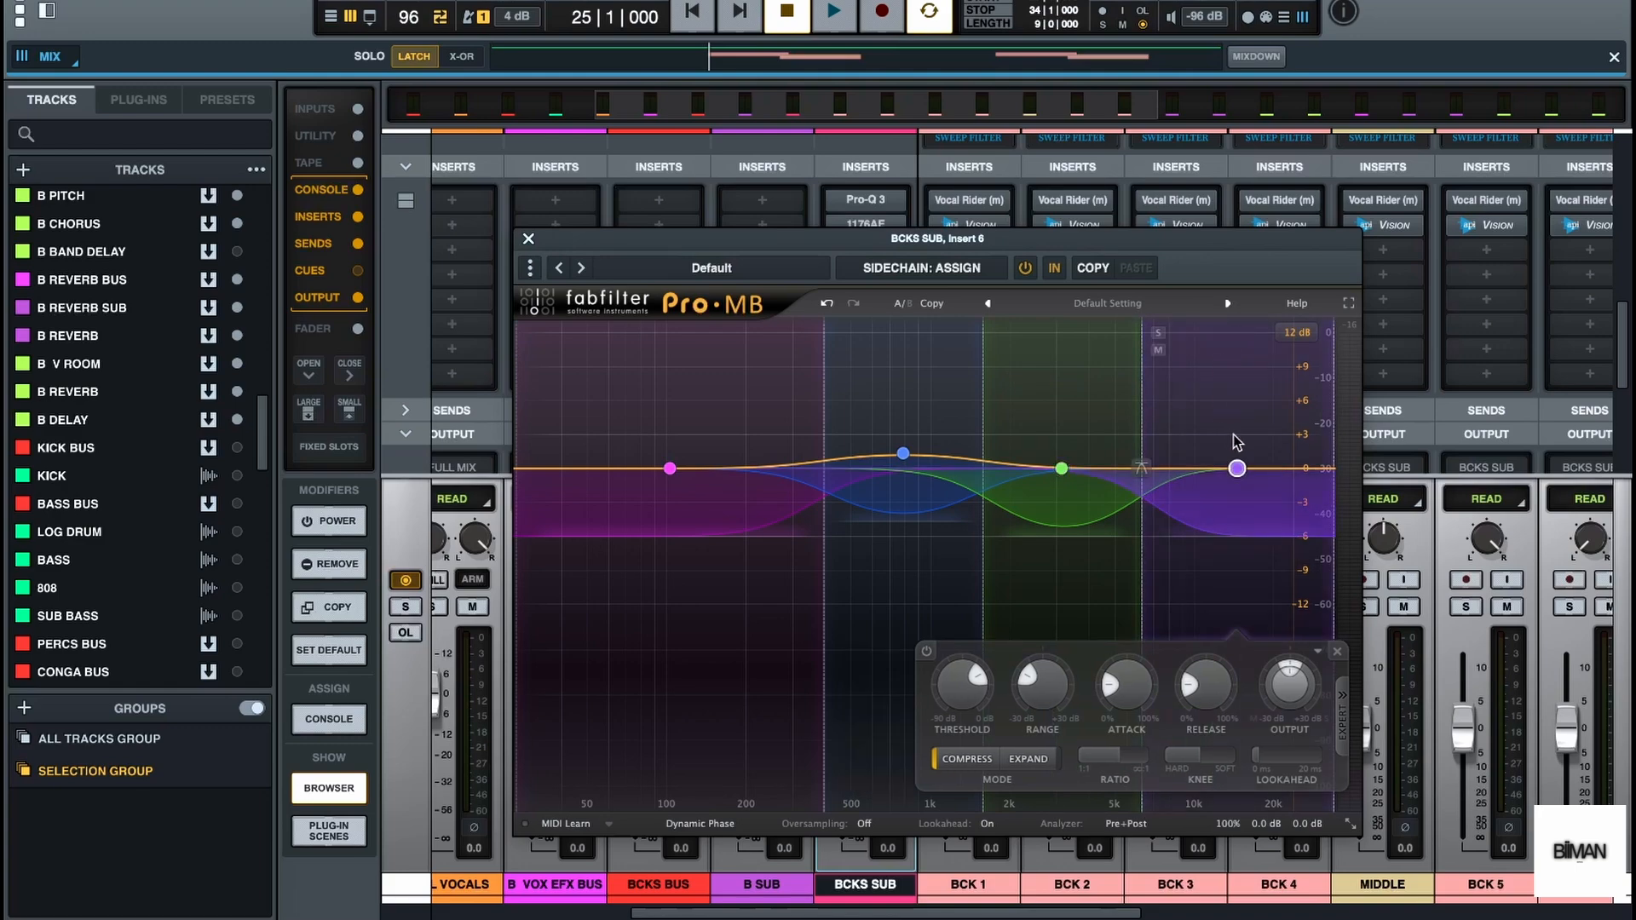
Raise Pro-MB band 4's output to about +2.34 dB and lower its threshold while auditioning
{"action": "key", "text": "space"}
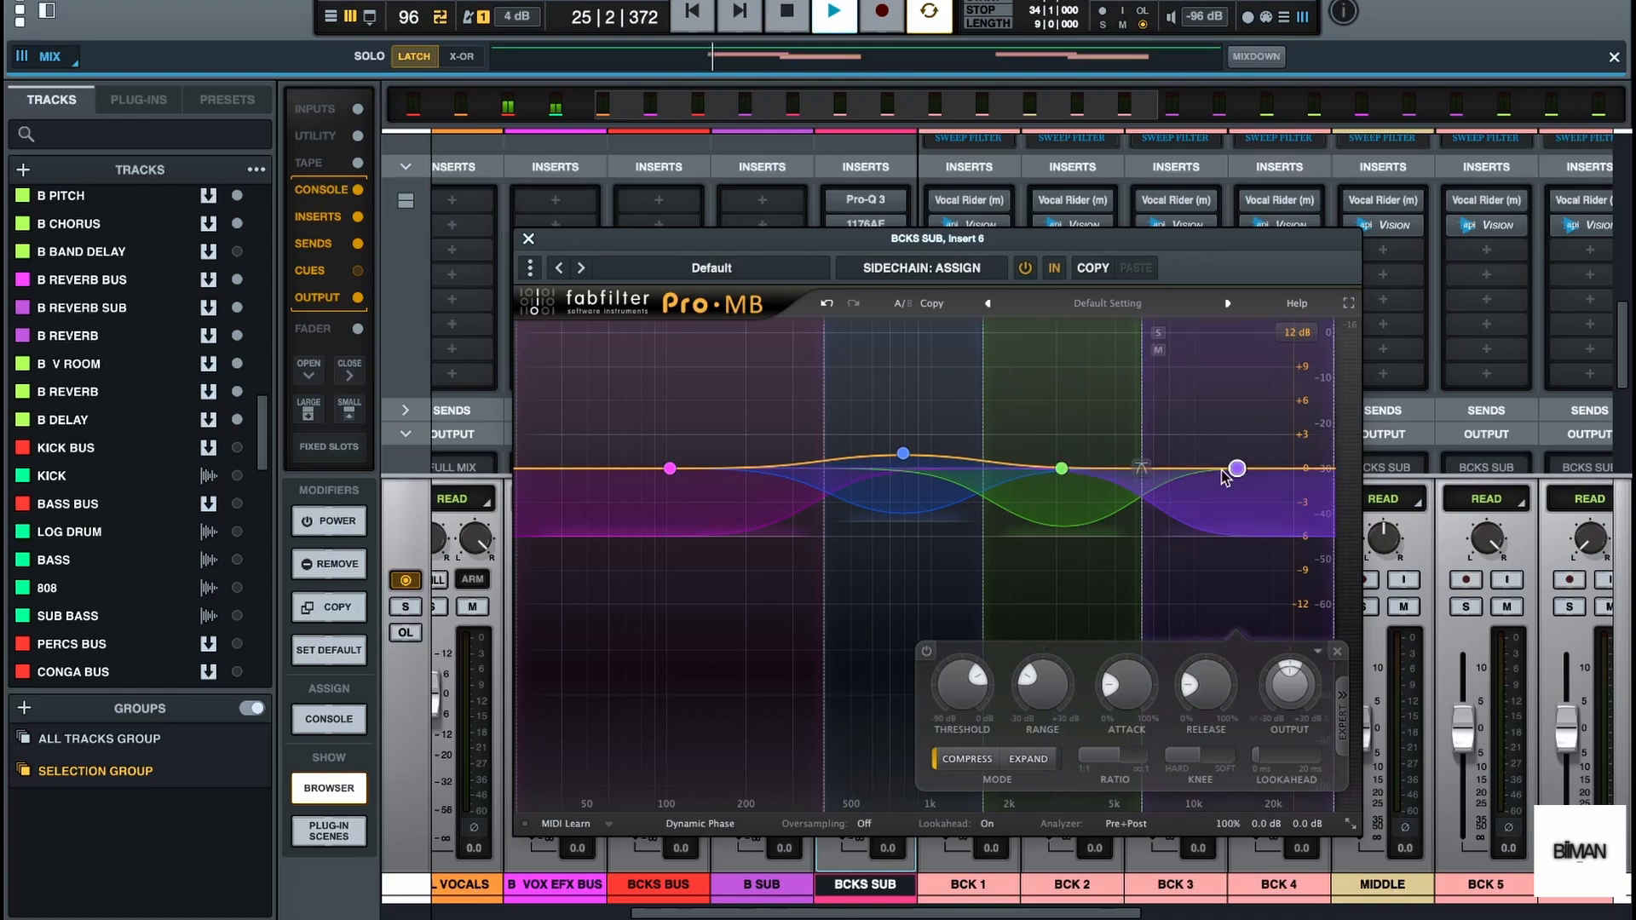
{"action": "left_click_drag", "start_coordinate": [1237, 468], "coordinate": [1237, 443]}
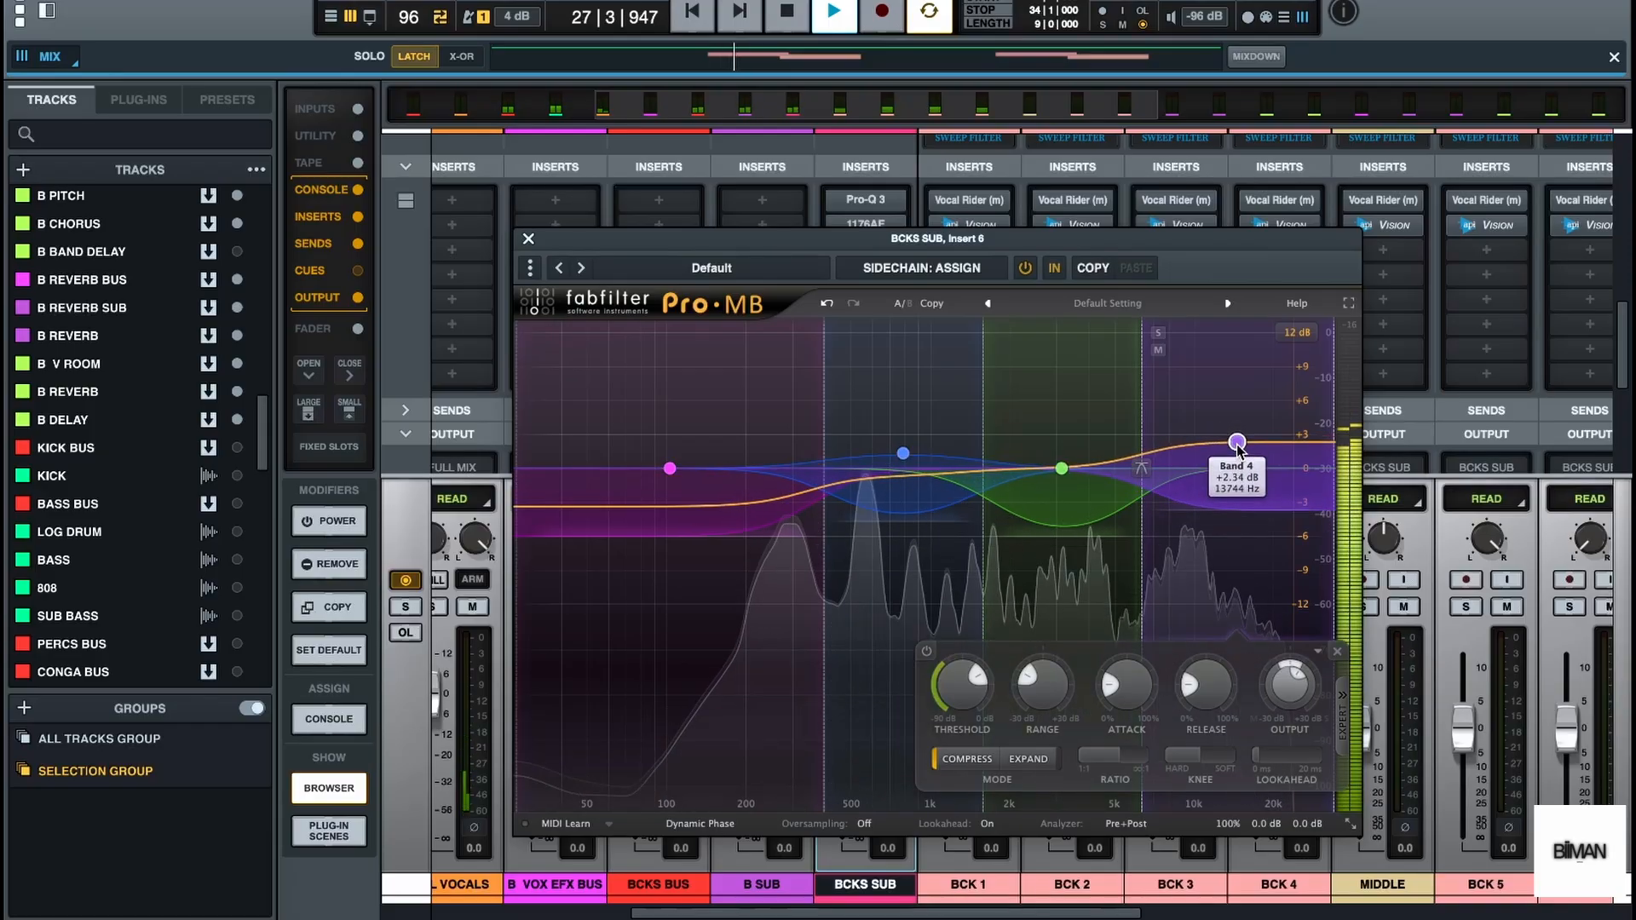
{"action": "key", "text": "space"}
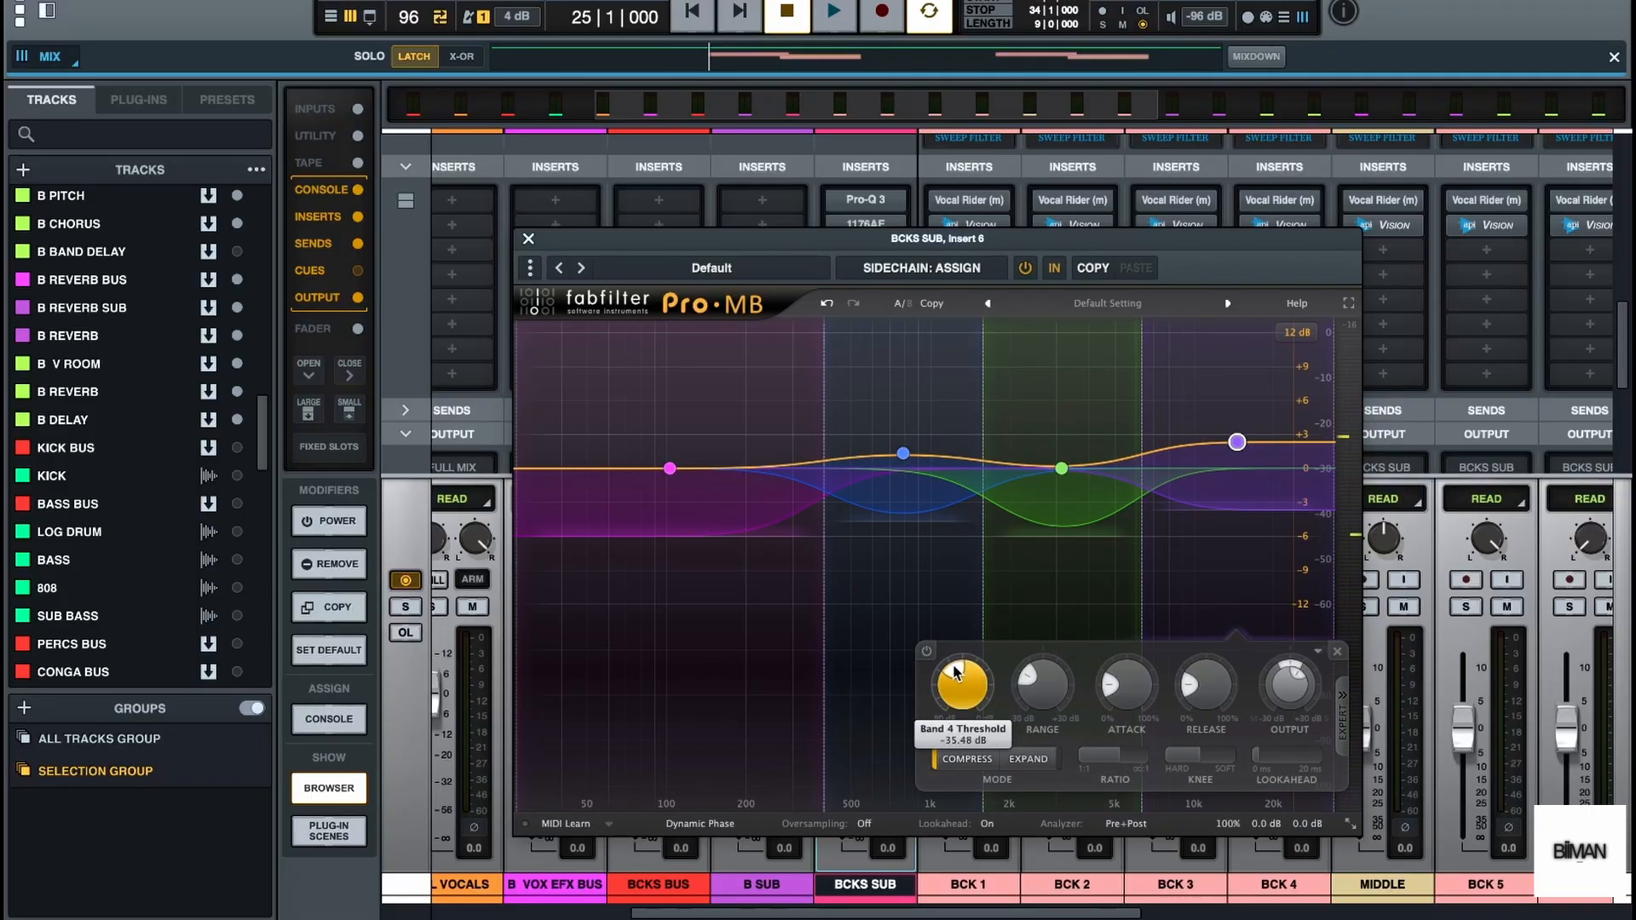
{"action": "key", "text": "space"}
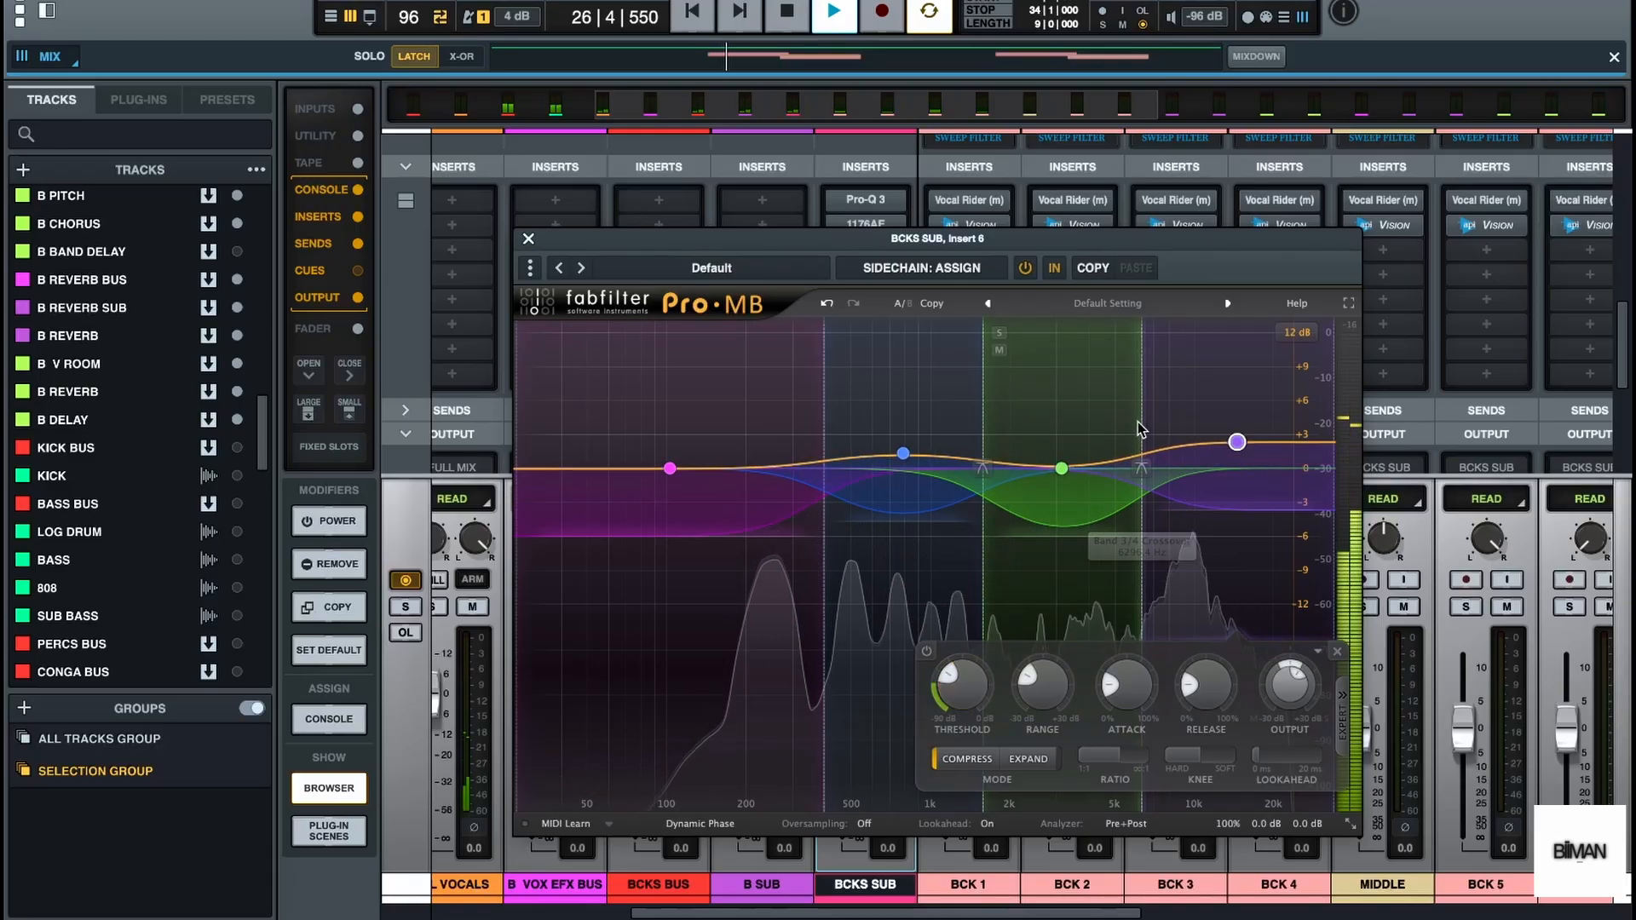
Move the band 3/4 crossover to about 4593 Hz, reduce band 3's output to about -1.81 dB, and close Pro-MB
{"action": "left_click_drag", "start_coordinate": [1139, 413], "coordinate": [1105, 423]}
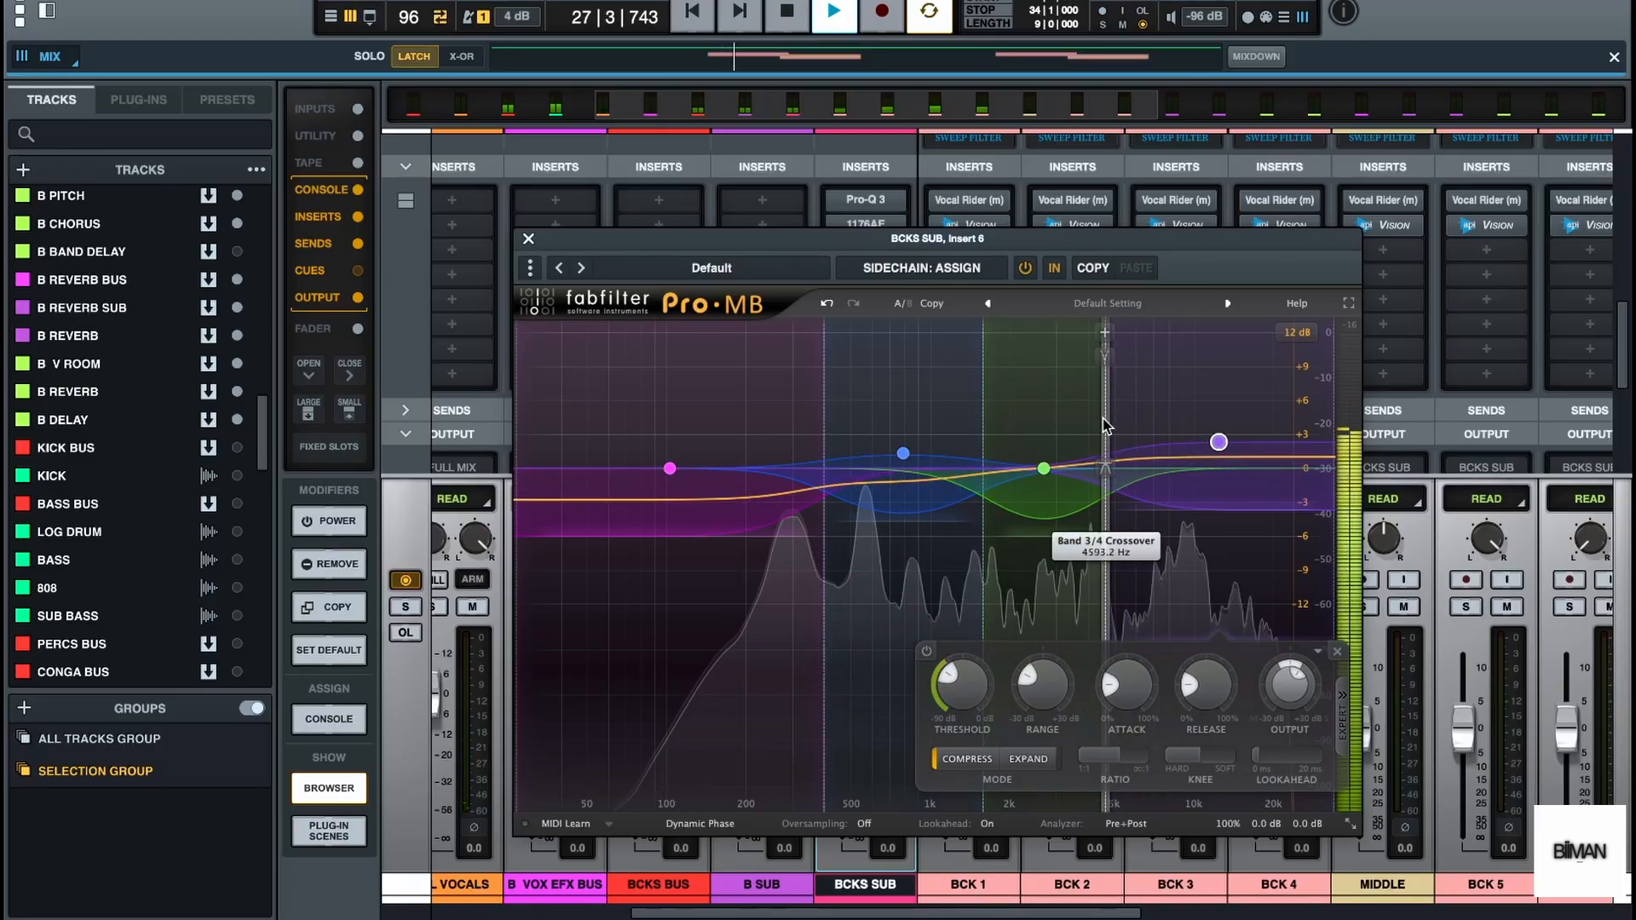
{"action": "left_click_drag", "start_coordinate": [1043, 468], "coordinate": [1043, 494]}
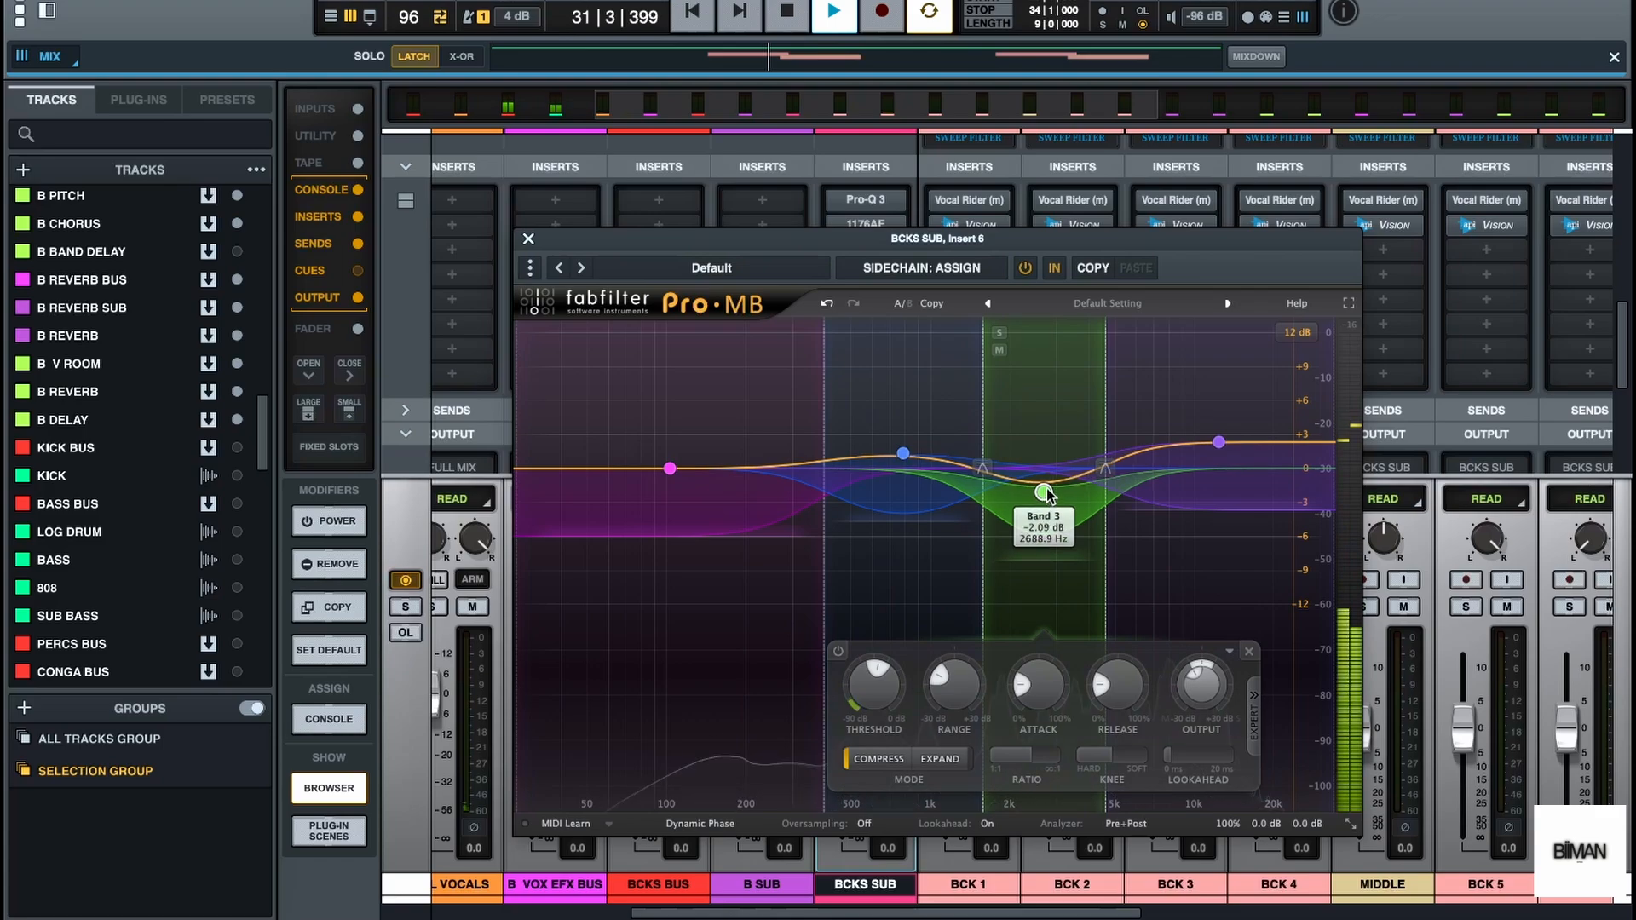
{"action": "left_click_drag", "start_coordinate": [1047, 496], "coordinate": [1047, 492]}
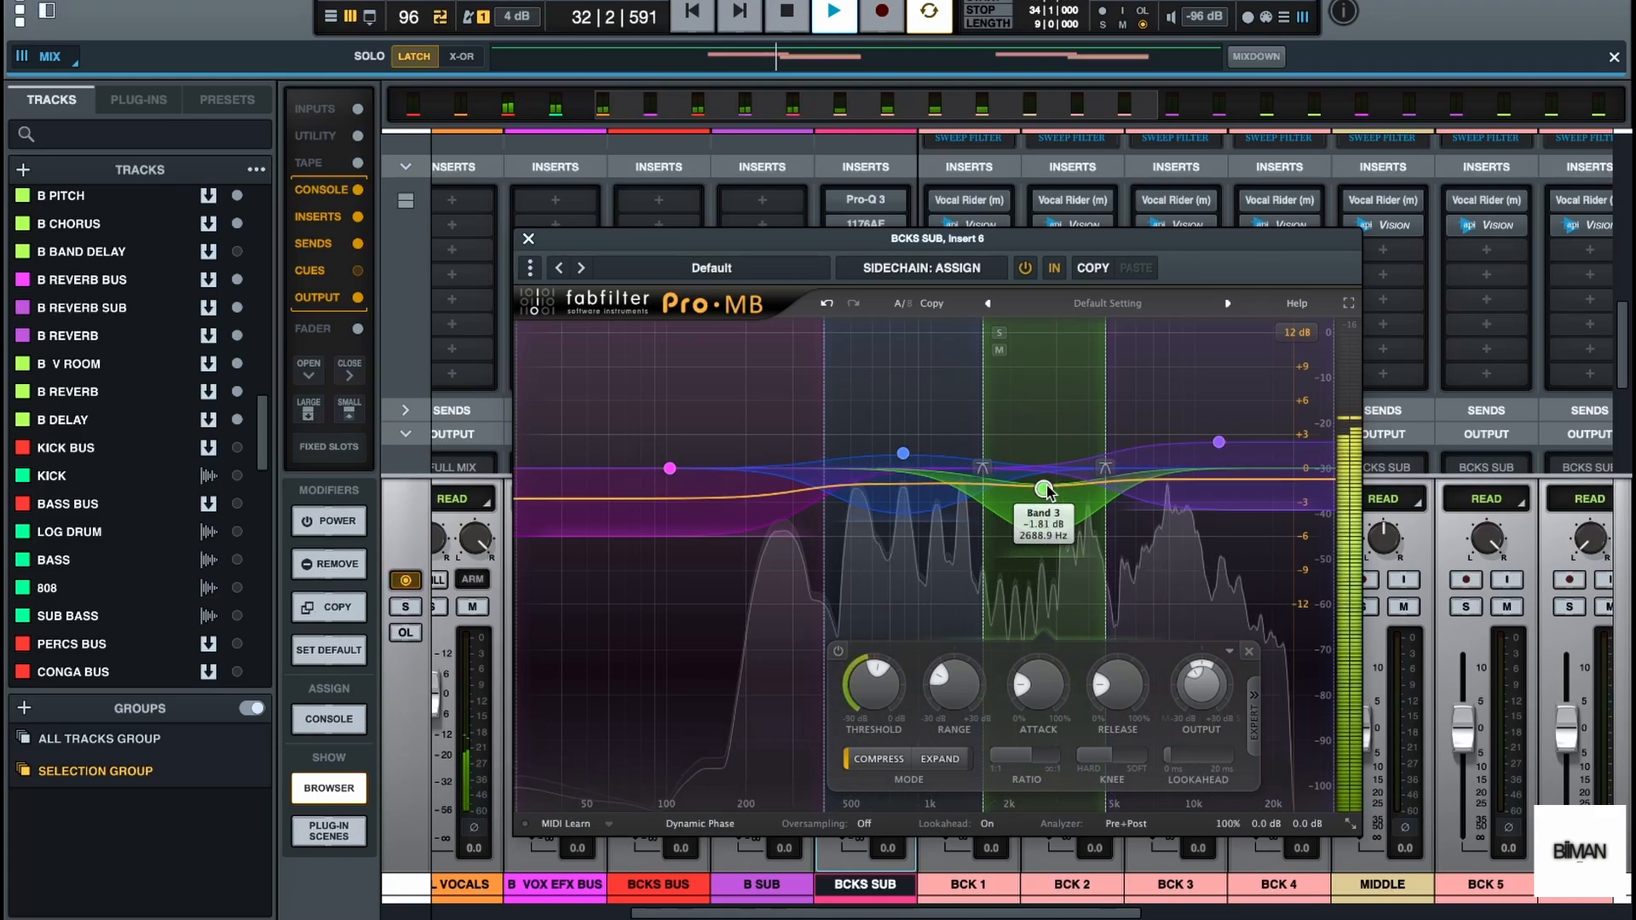
{"action": "key", "text": "space"}
{"action": "key", "text": "Escape"}
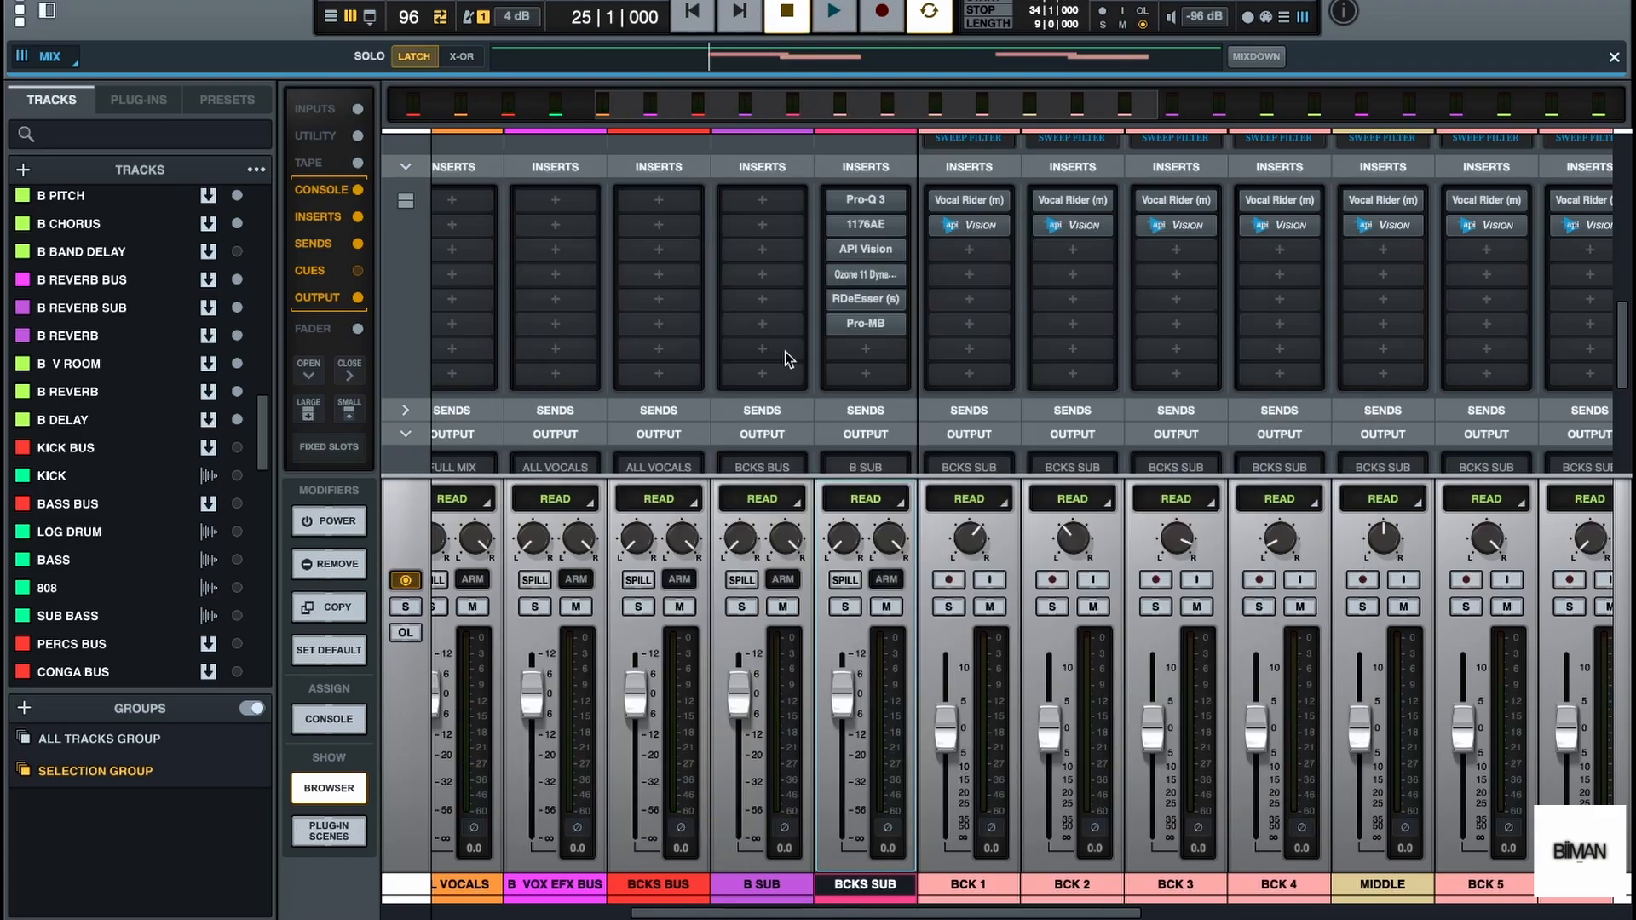
Compare the playback of BCKS SUB with all six inserts bypassed and with them enabled again
{"action": "left_click", "coordinate": [329, 523]}
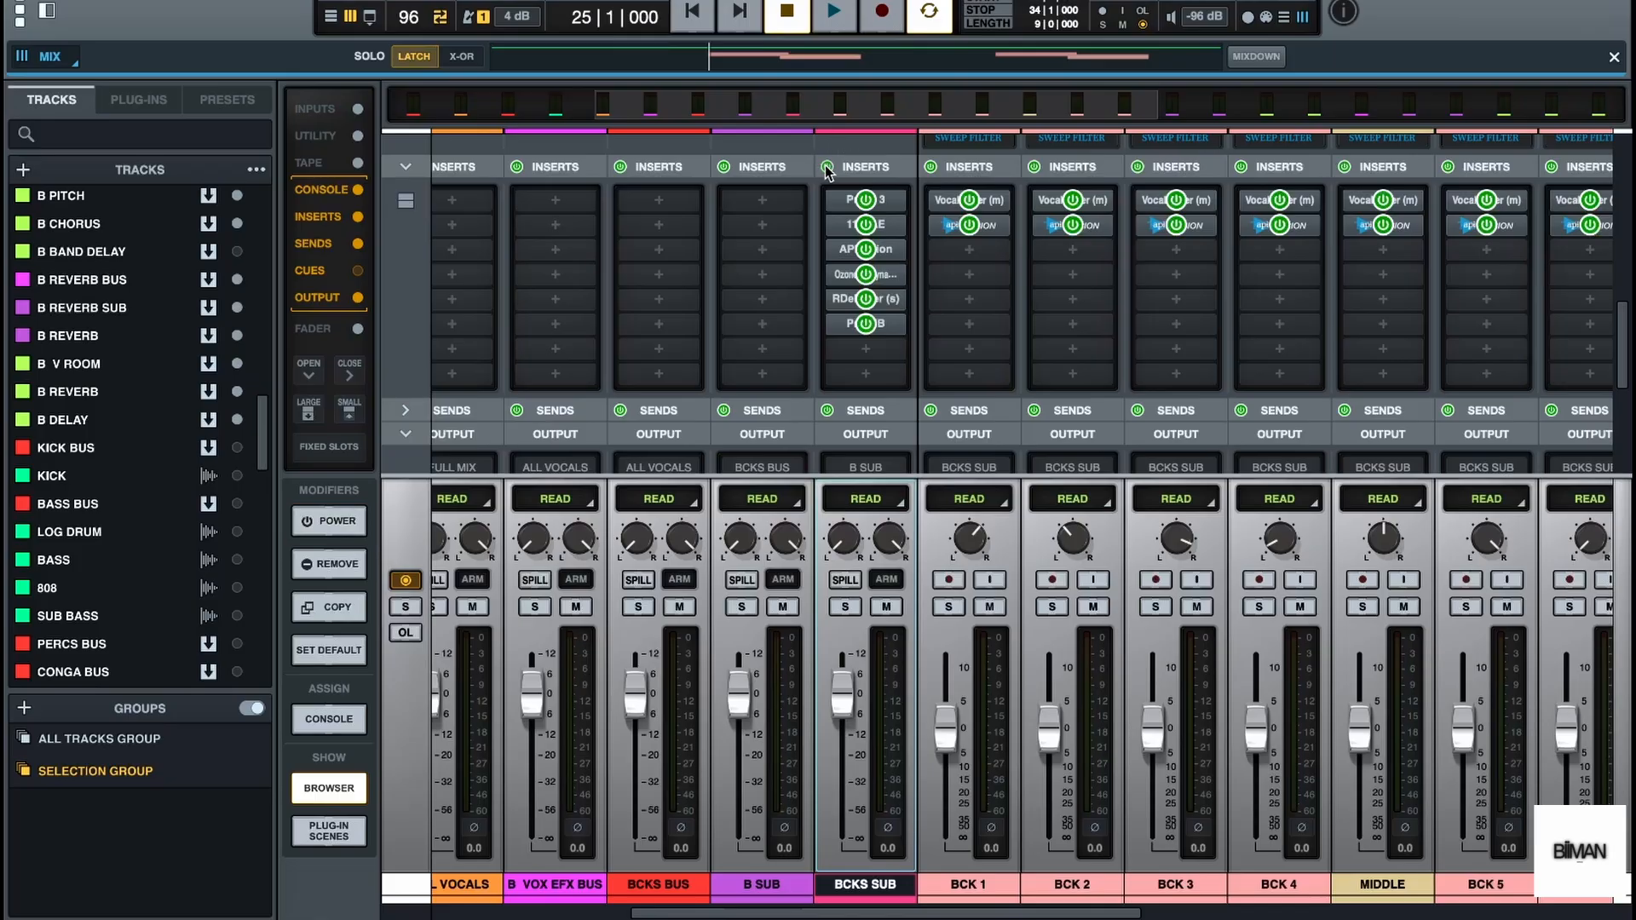
{"action": "left_click", "coordinate": [365, 521]}
{"action": "key", "text": "space"}
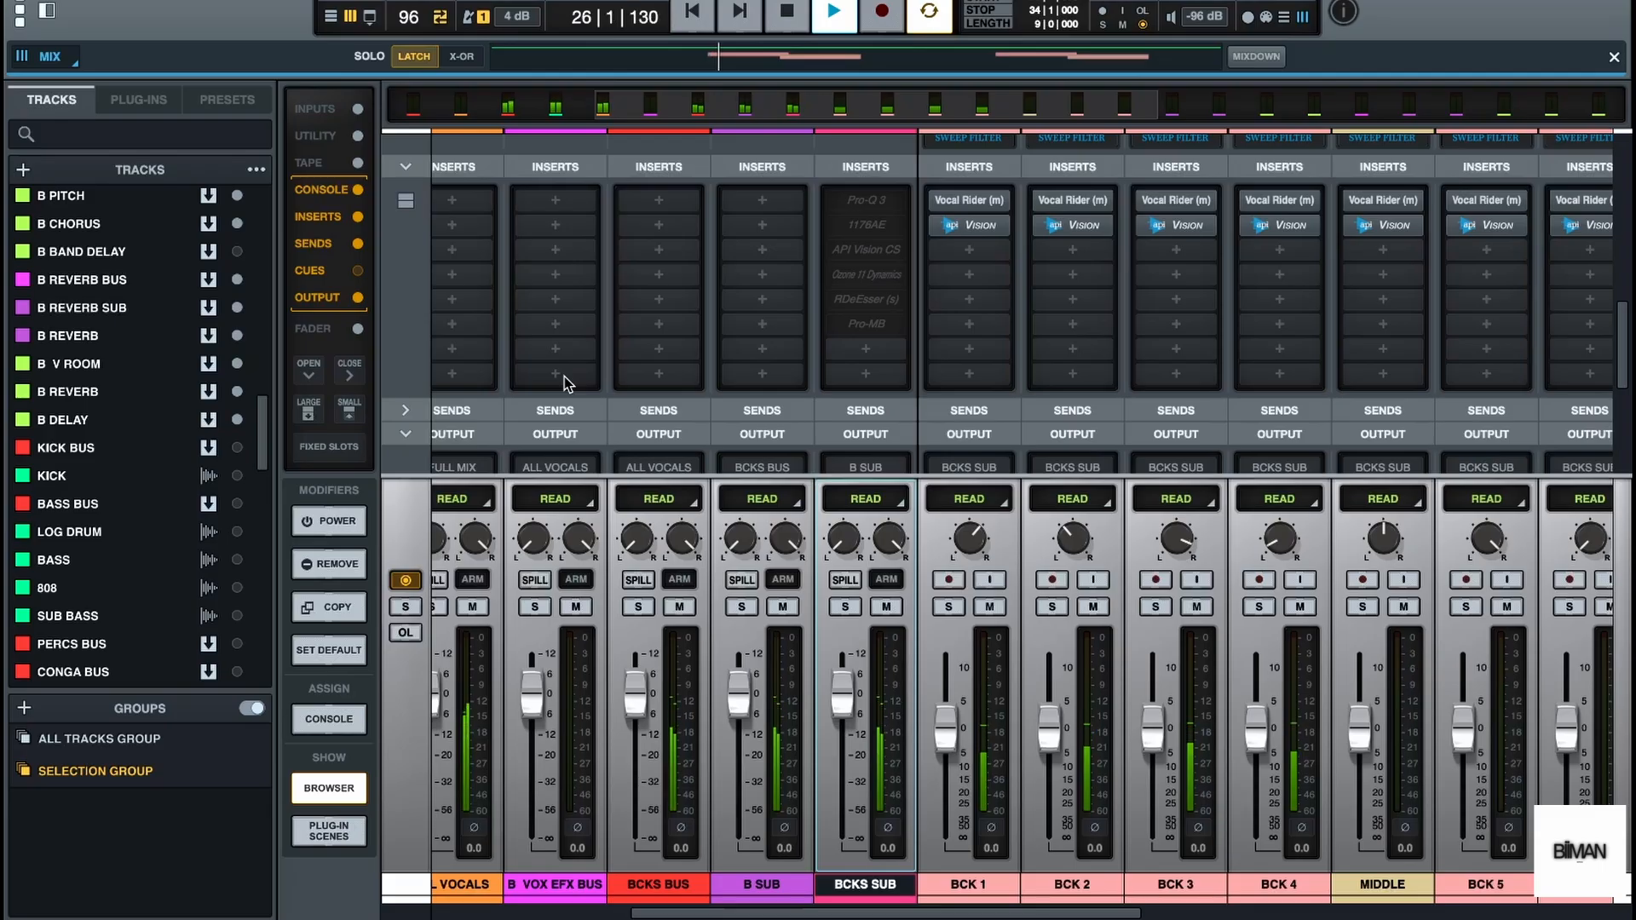
{"action": "key", "text": "space"}
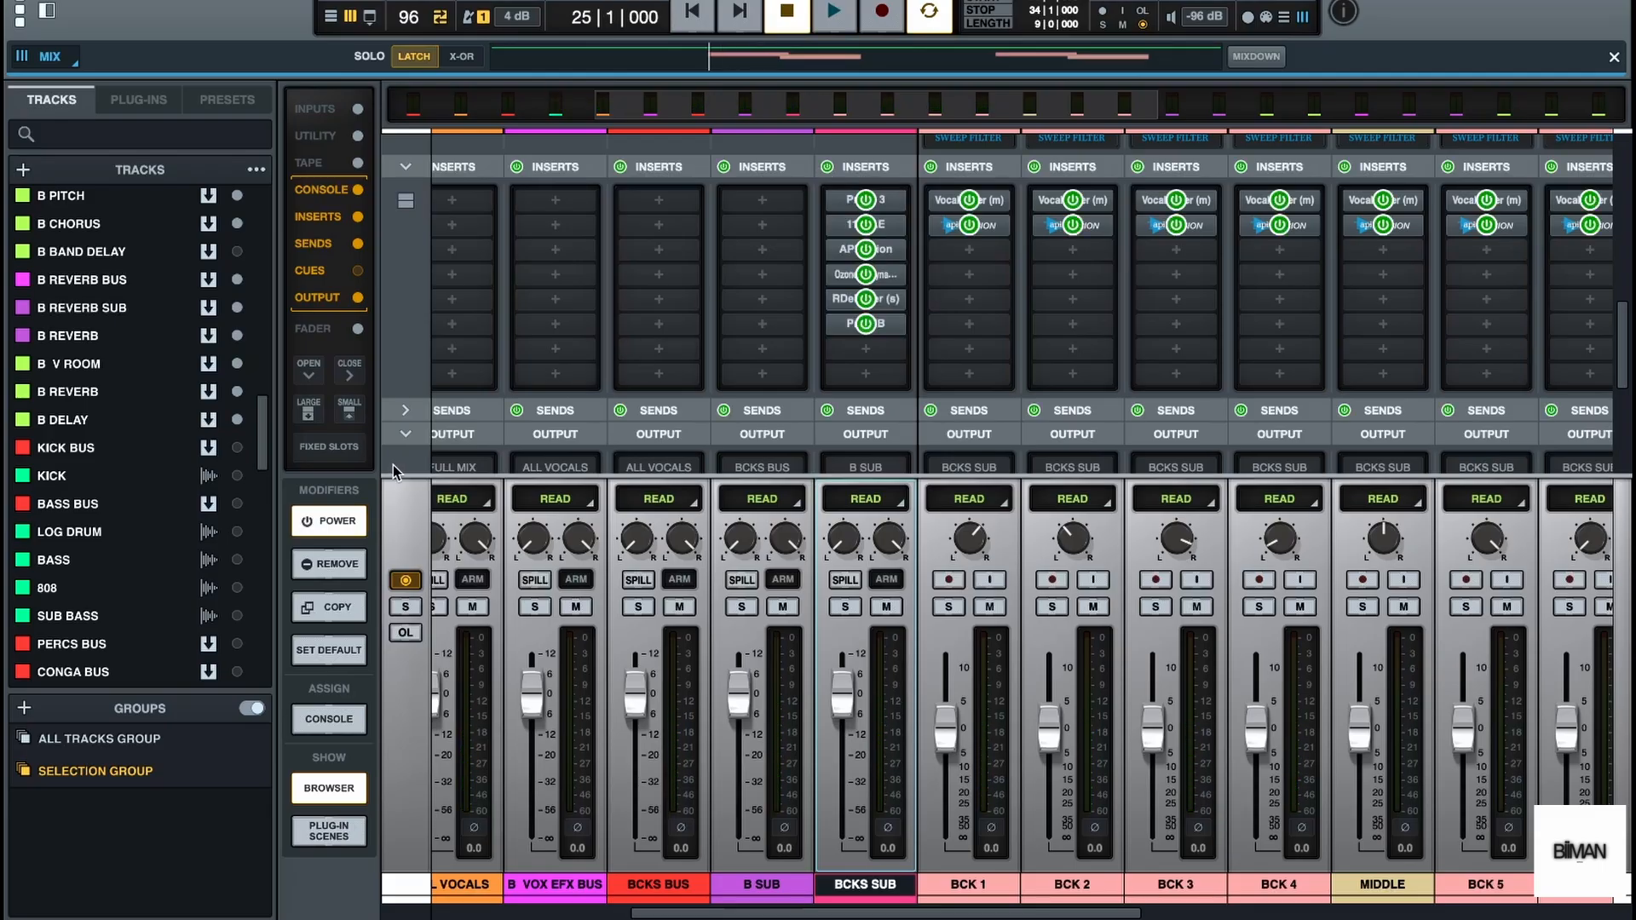
{"action": "left_click", "coordinate": [341, 518]}
{"action": "key", "text": "space"}
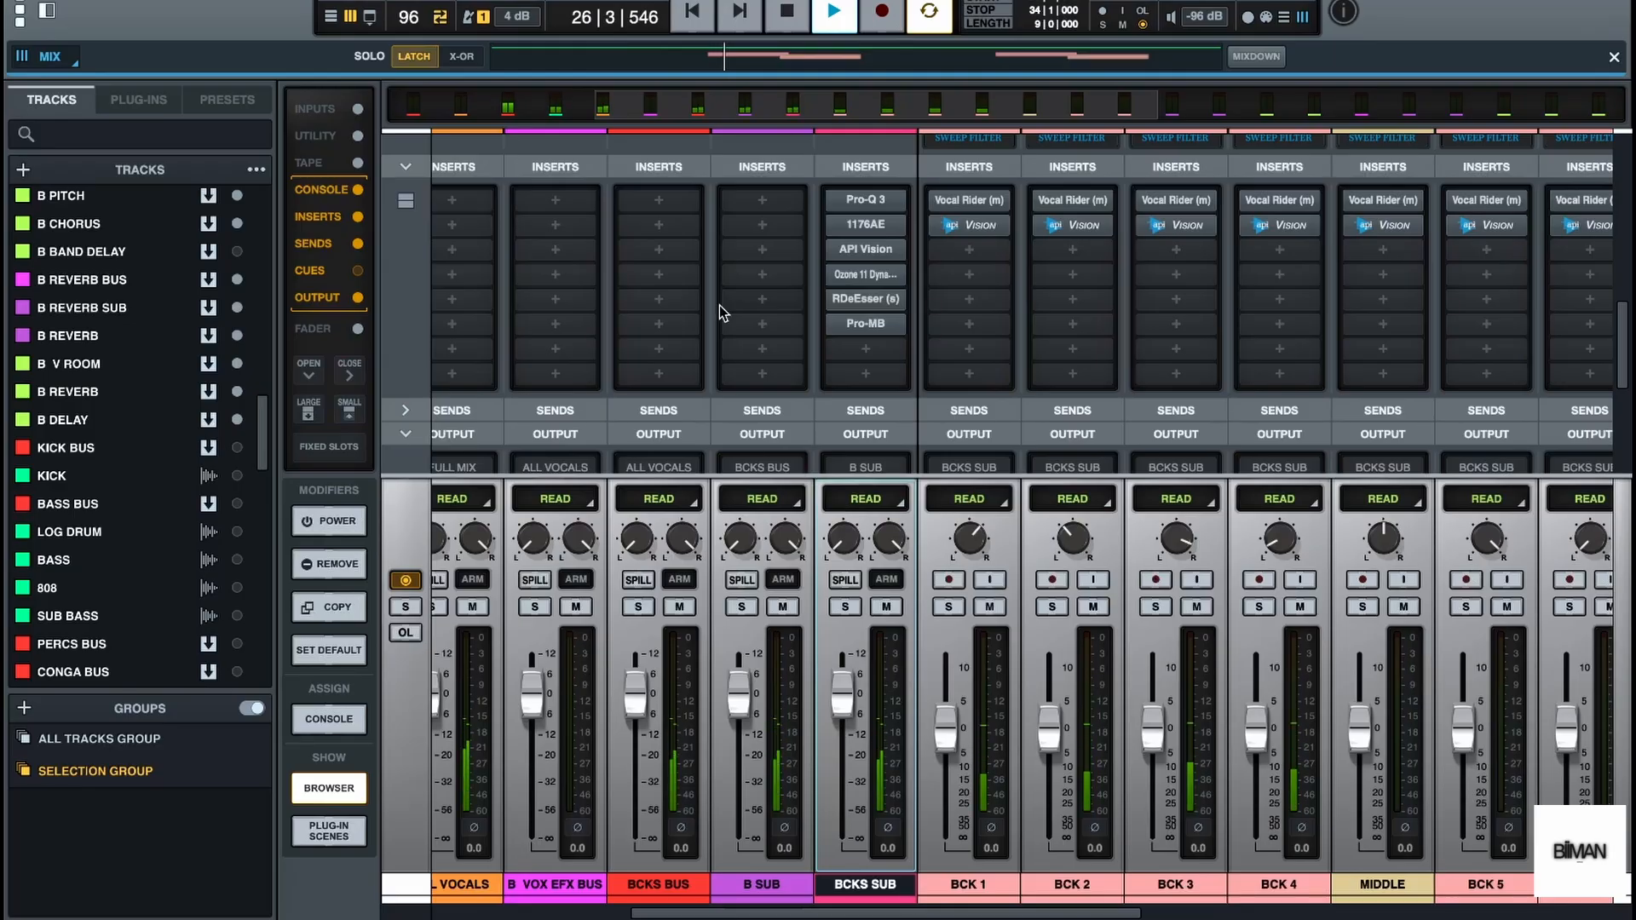
{"action": "key", "text": "space"}
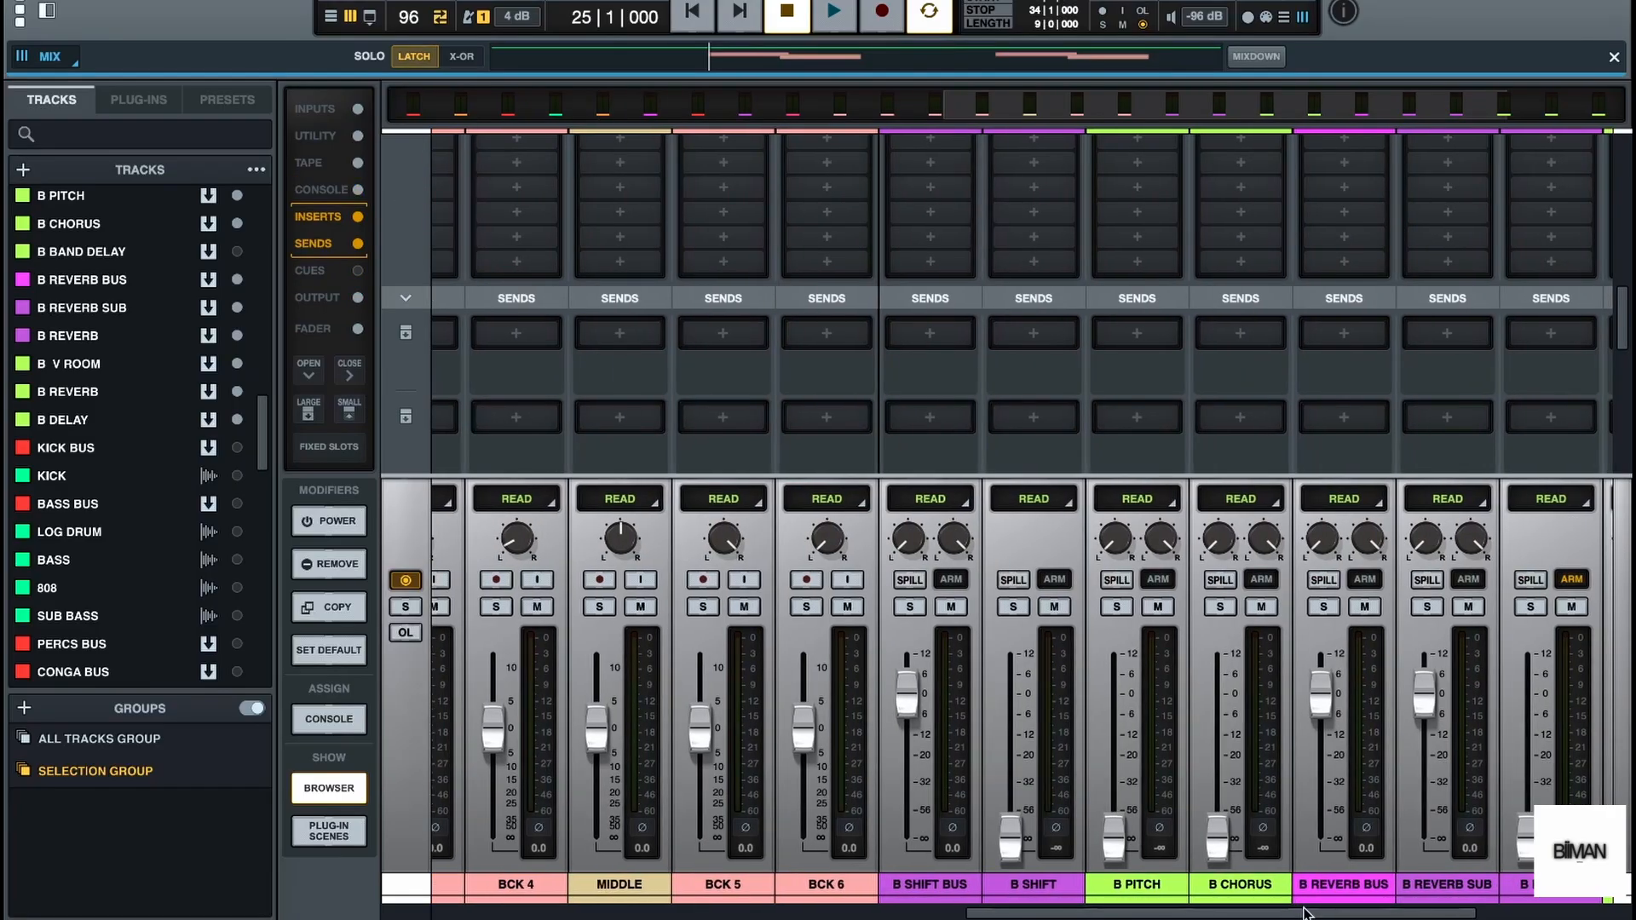
Assign a bus from the routing list to the first send of BCKS SUB
{"action": "left_click_drag", "start_coordinate": [1304, 910], "coordinate": [1296, 911]}
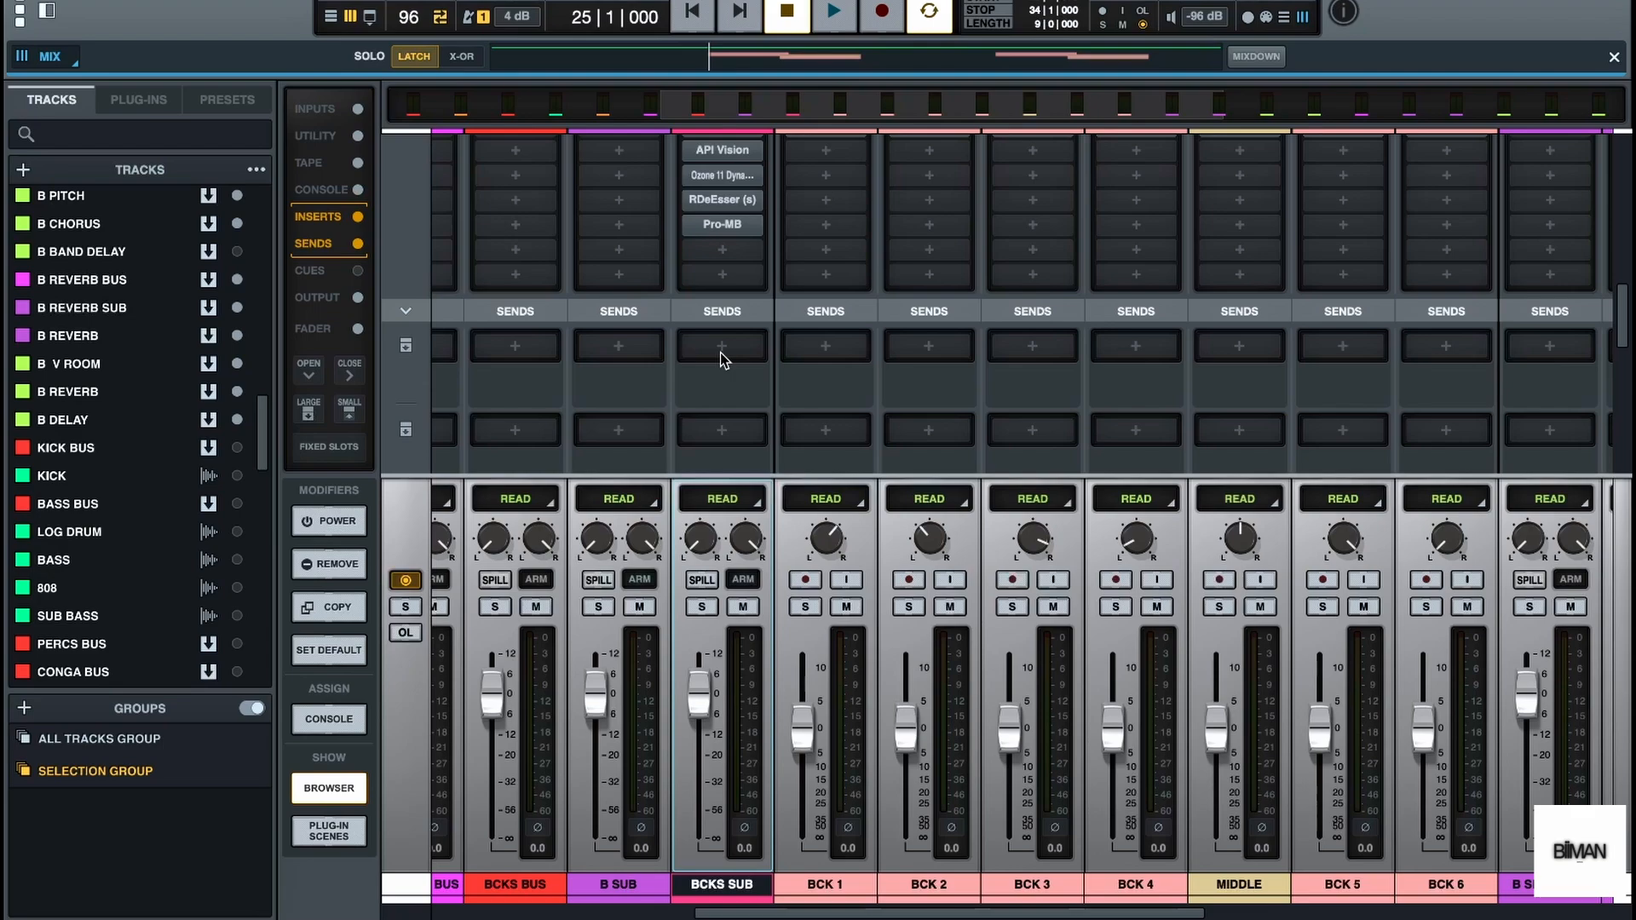
{"action": "left_click", "coordinate": [719, 351]}
{"action": "scroll", "coordinate": [187, 627], "scroll_direction": "down", "scroll_amount": 5}
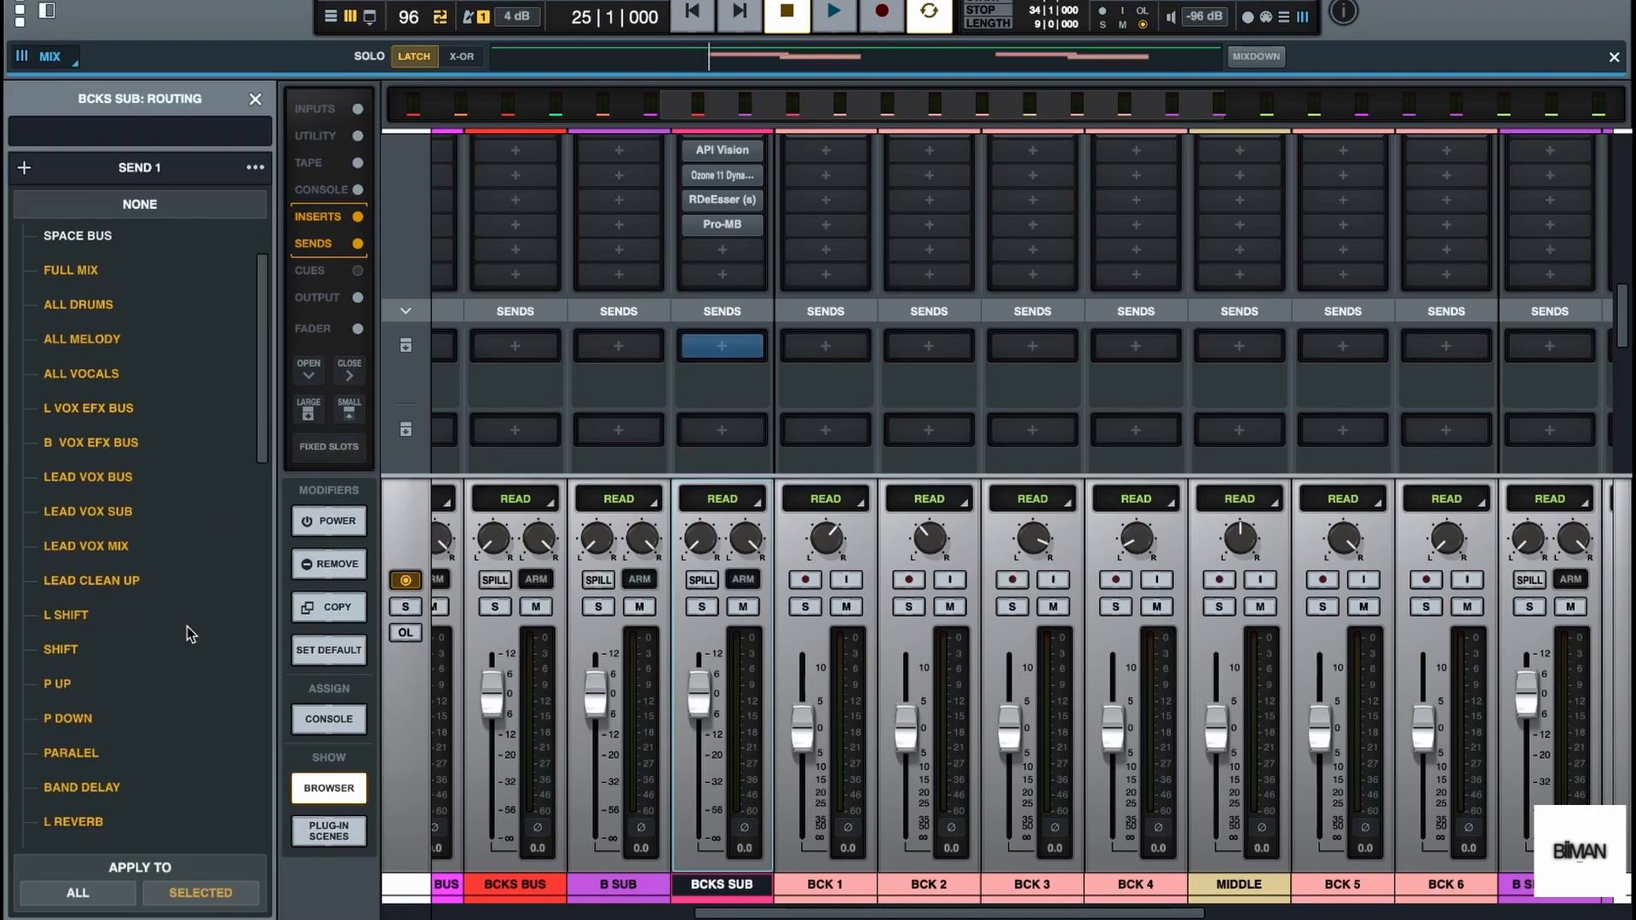
{"action": "scroll", "coordinate": [187, 626], "scroll_direction": "down", "scroll_amount": 10}
{"action": "left_click", "coordinate": [187, 553]}
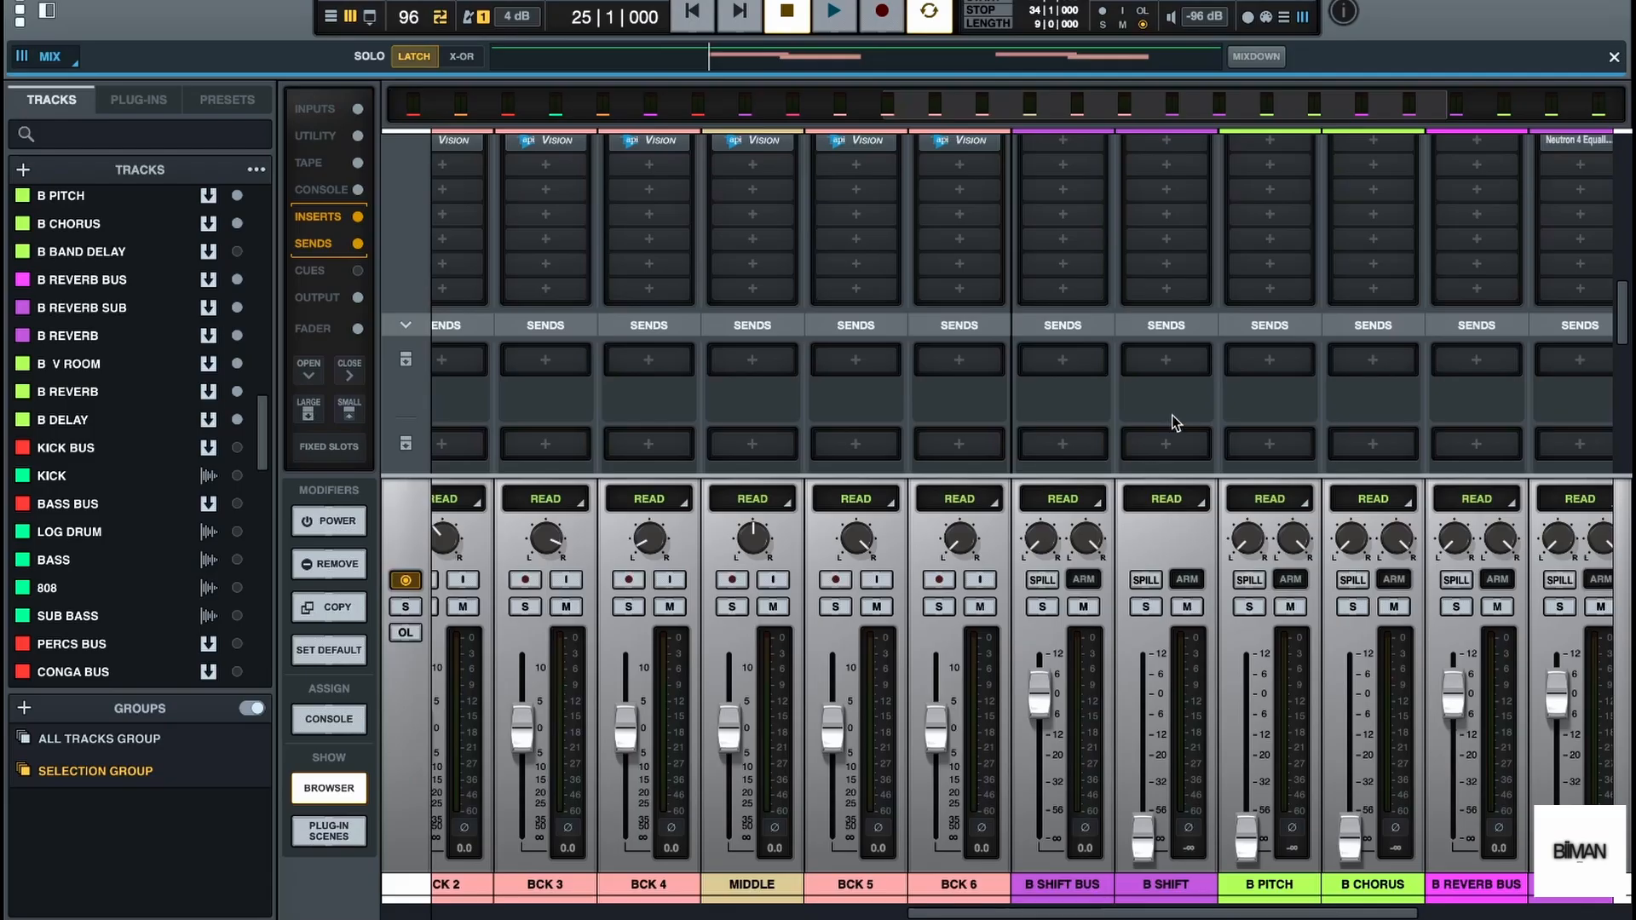
Assign the first send of the B SHIFT bus to B PITCH
{"action": "scroll", "coordinate": [1172, 416], "scroll_direction": "down", "scroll_amount": 3}
{"action": "left_click", "coordinate": [1166, 262]}
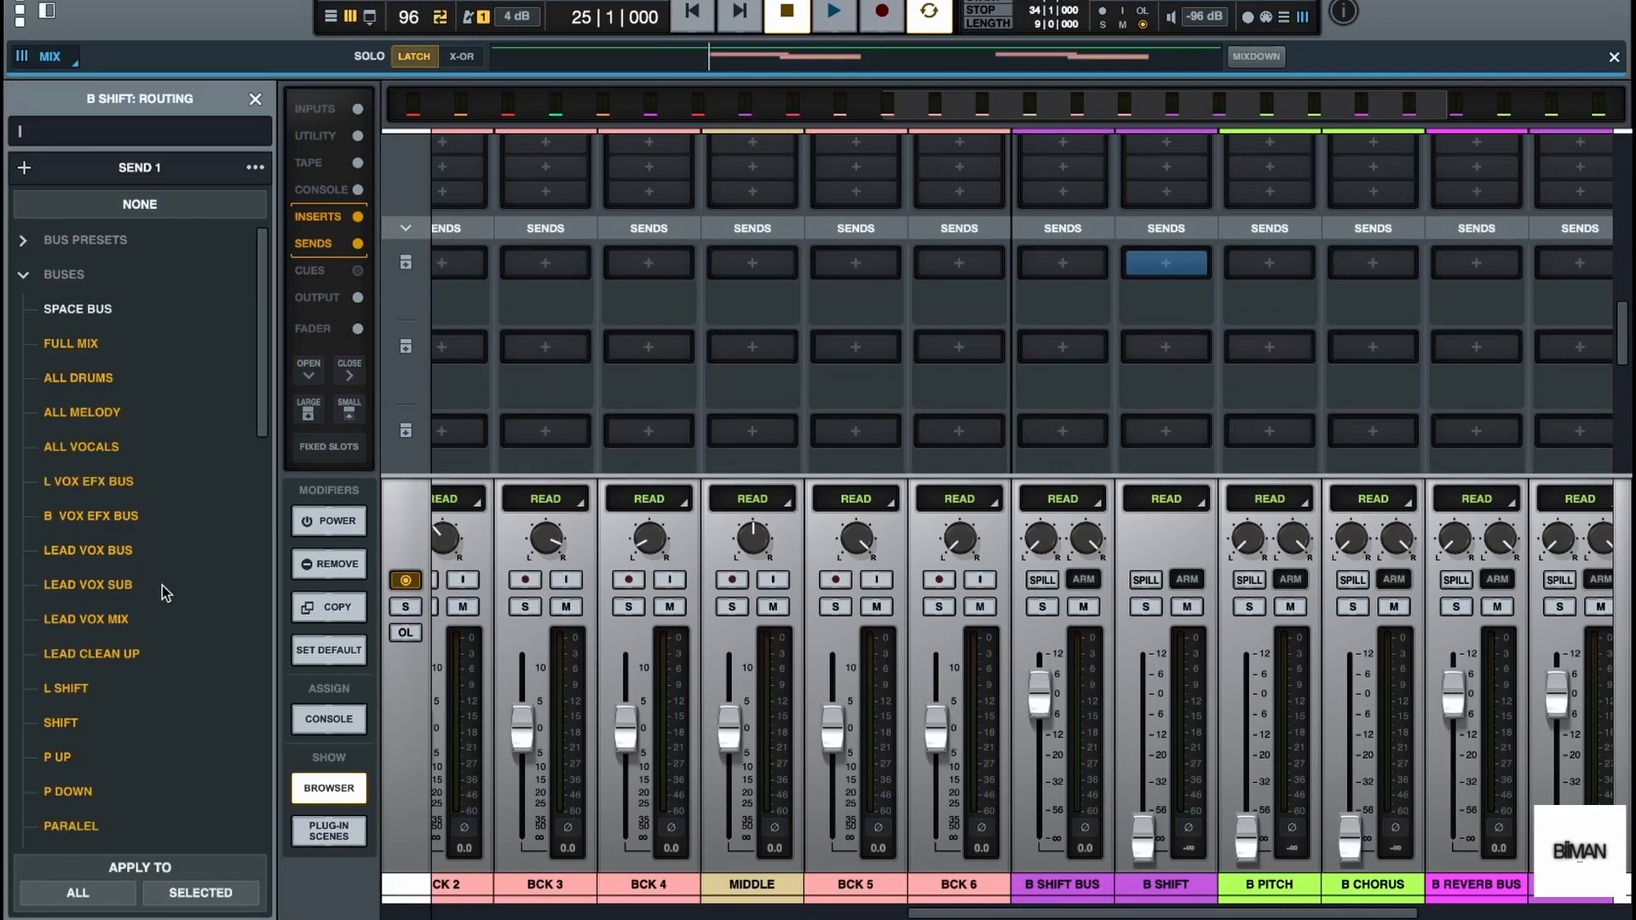
{"action": "scroll", "coordinate": [162, 585], "scroll_direction": "down", "scroll_amount": 12}
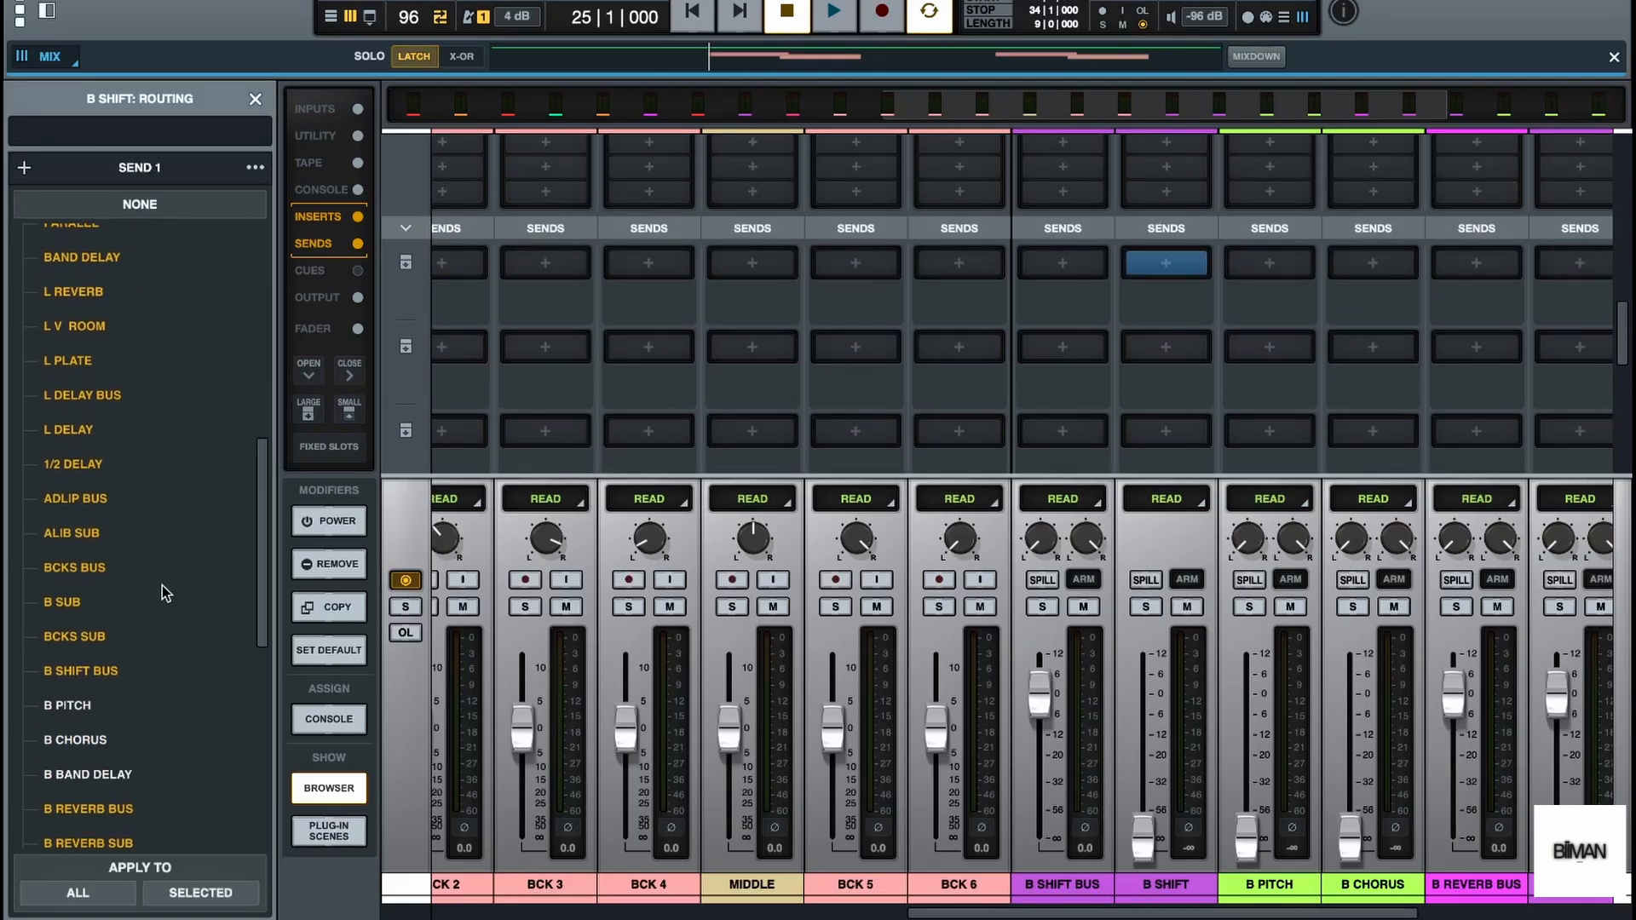
{"action": "scroll", "coordinate": [162, 585], "scroll_direction": "down", "scroll_amount": 3}
{"action": "left_click", "coordinate": [114, 498]}
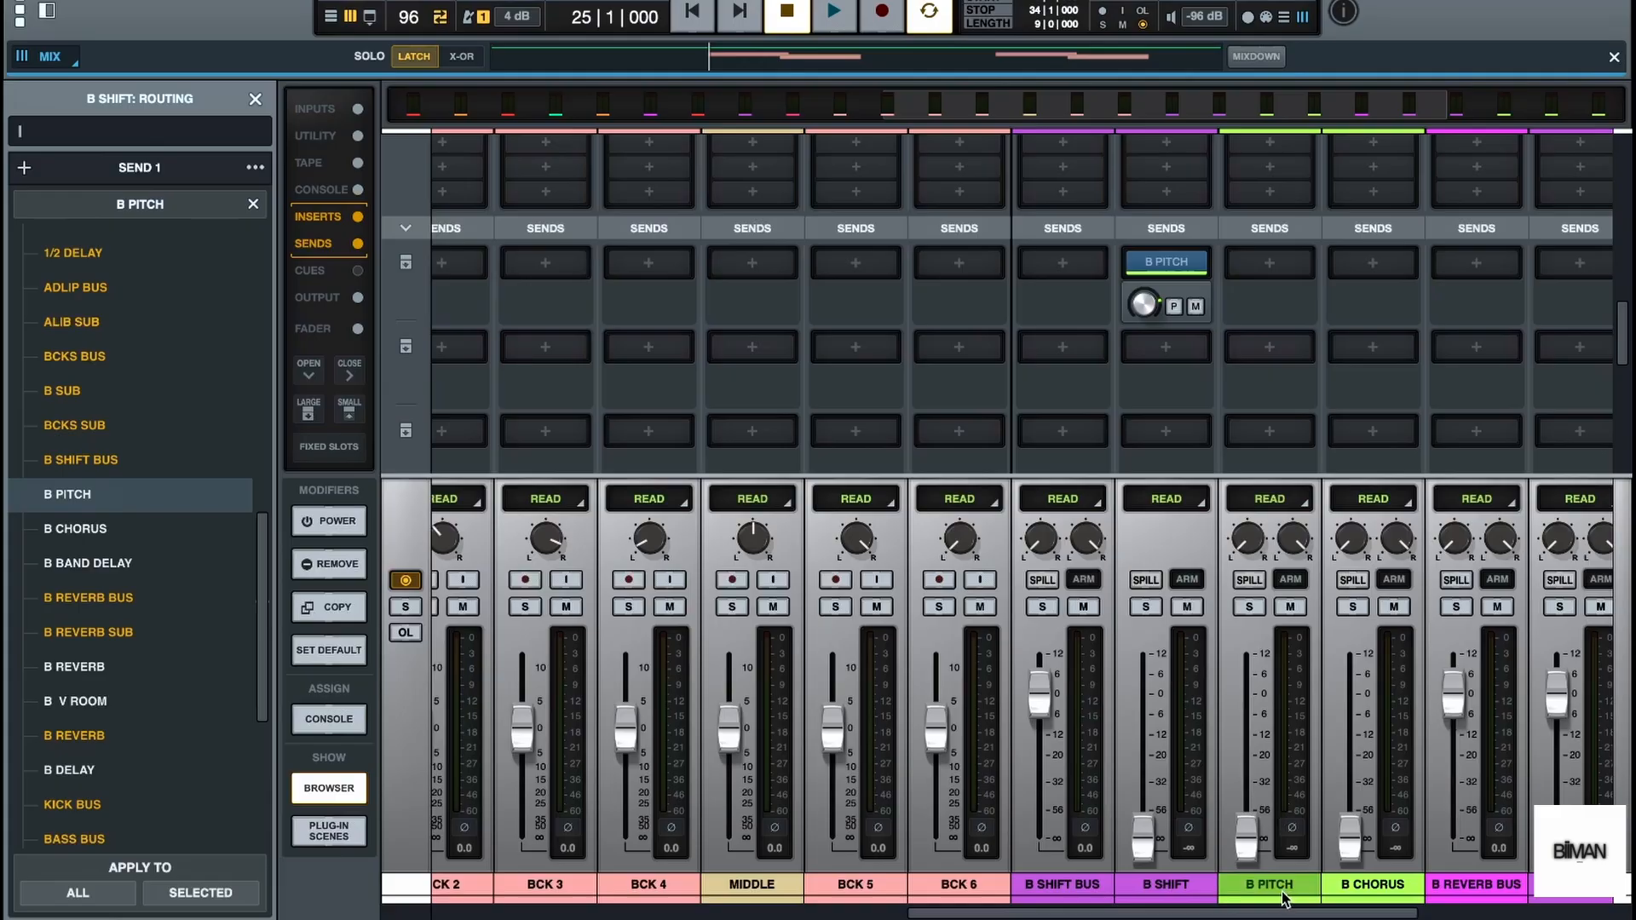
Assign the second send of B SHIFT to B CHORUS and close the routing list
{"action": "left_click", "coordinate": [1165, 351]}
{"action": "scroll", "coordinate": [118, 704], "scroll_direction": "down", "scroll_amount": 12}
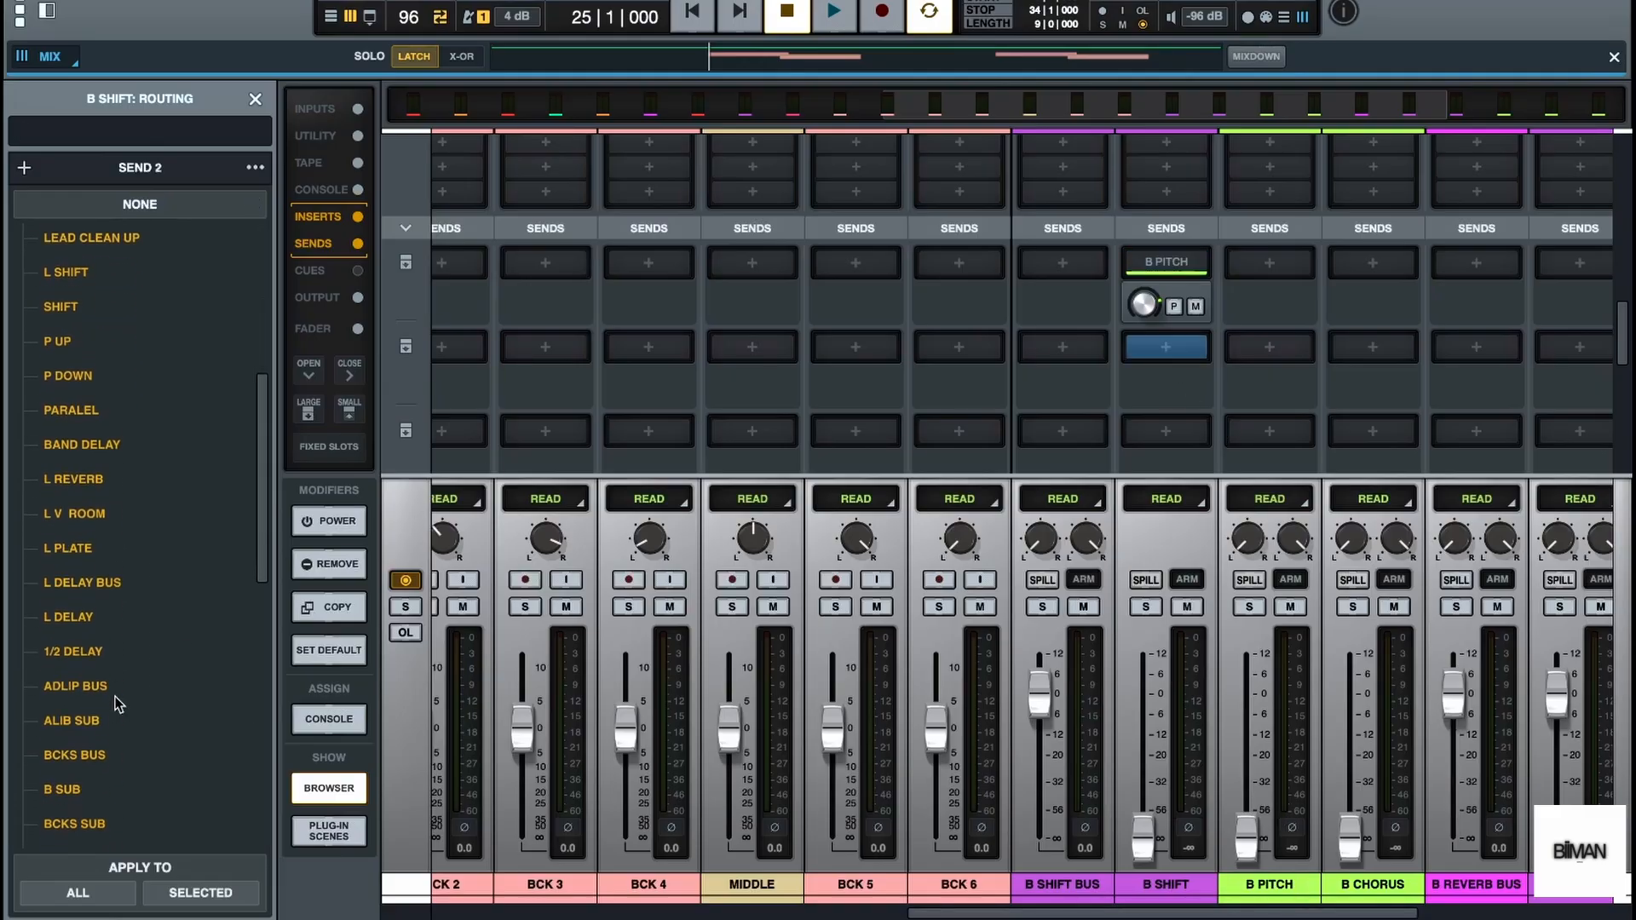
{"action": "scroll", "coordinate": [118, 704], "scroll_direction": "down", "scroll_amount": 1}
{"action": "left_click", "coordinate": [100, 678]}
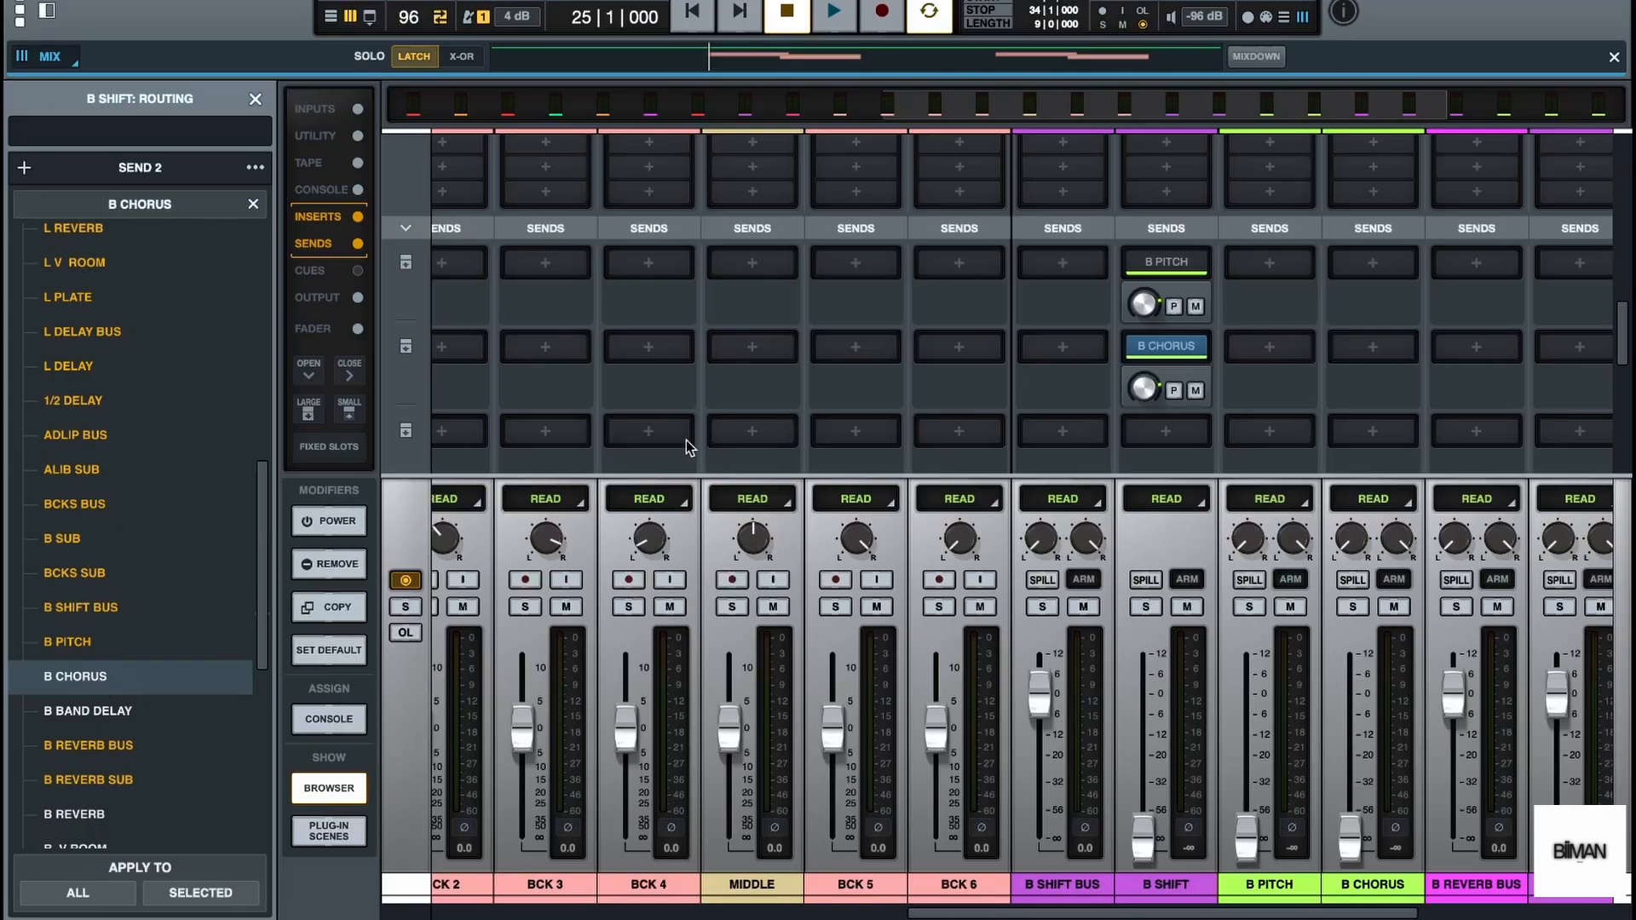
{"action": "scroll", "coordinate": [1013, 368], "scroll_direction": "up", "scroll_amount": 5}
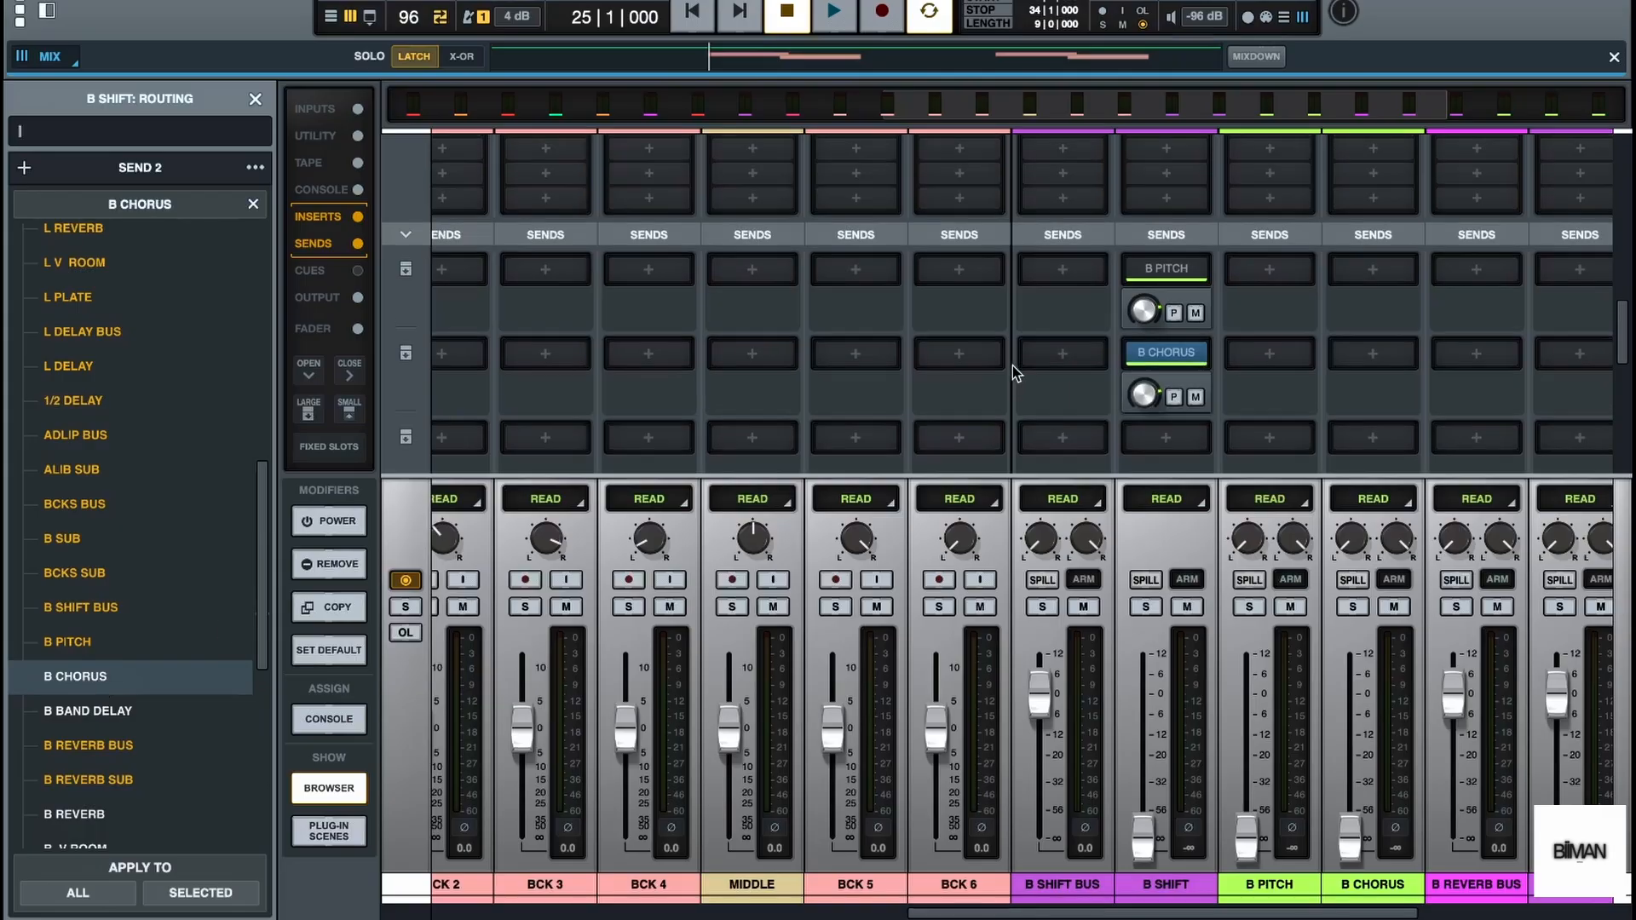
{"action": "left_click", "coordinate": [255, 99]}
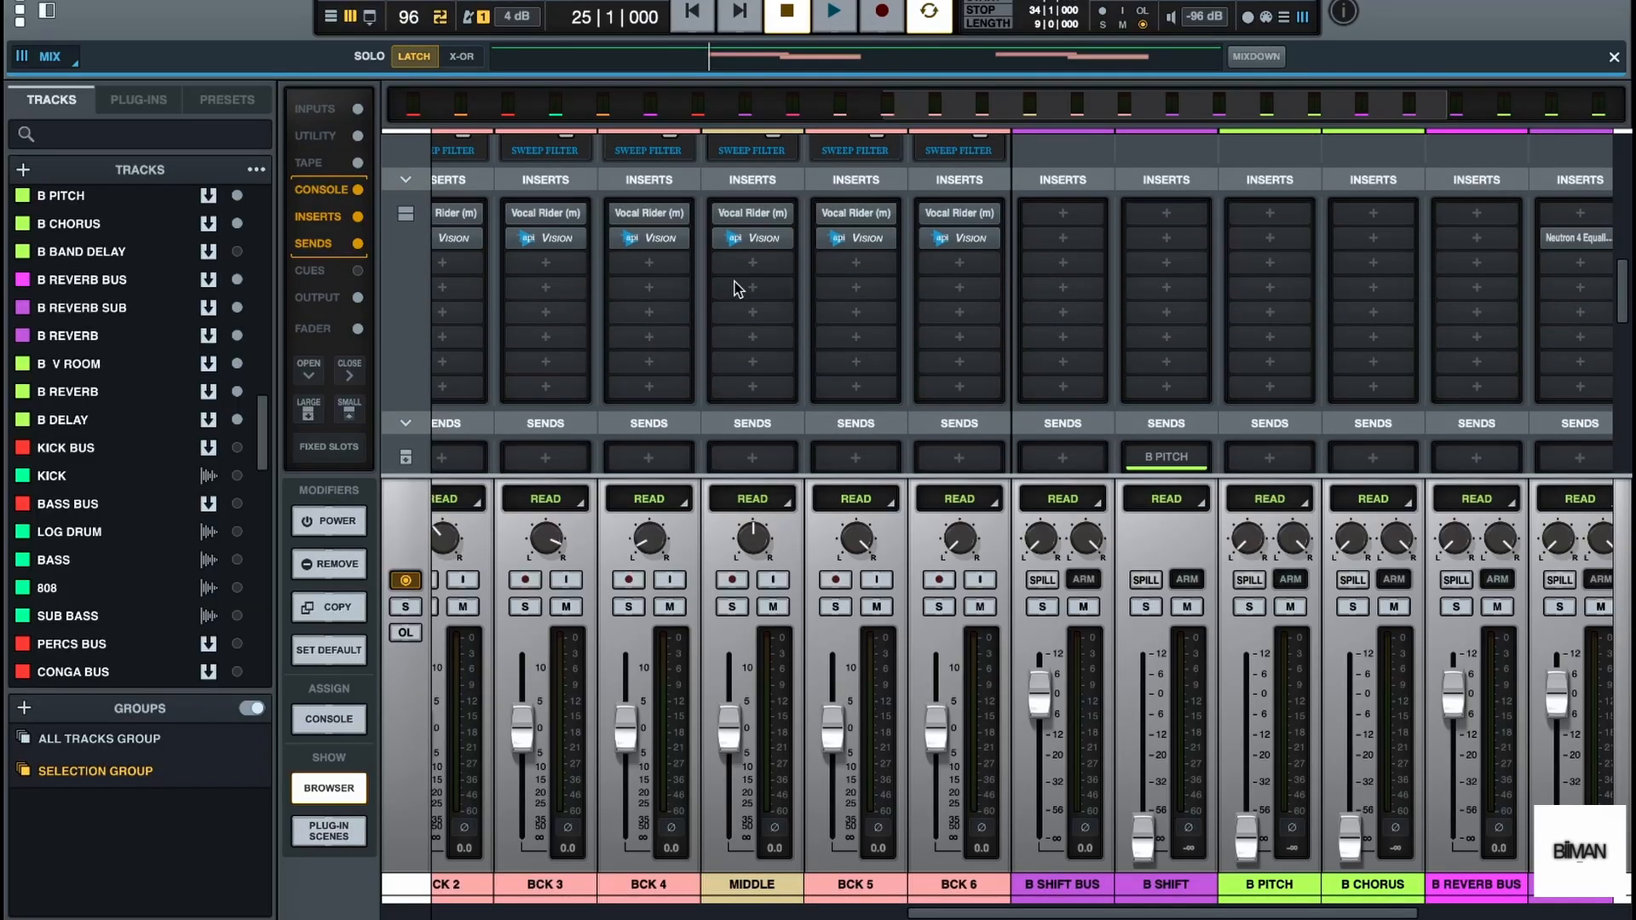
Insert Soundtoys Little MicroShift in the first insert slot of the B PITCH bus
{"action": "scroll", "coordinate": [938, 314], "scroll_direction": "left", "scroll_amount": 3}
{"action": "scroll", "coordinate": [938, 314], "scroll_direction": "left", "scroll_amount": 1}
{"action": "scroll", "coordinate": [939, 314], "scroll_direction": "right", "scroll_amount": 3}
{"action": "scroll", "coordinate": [1248, 375], "scroll_direction": "up", "scroll_amount": 2}
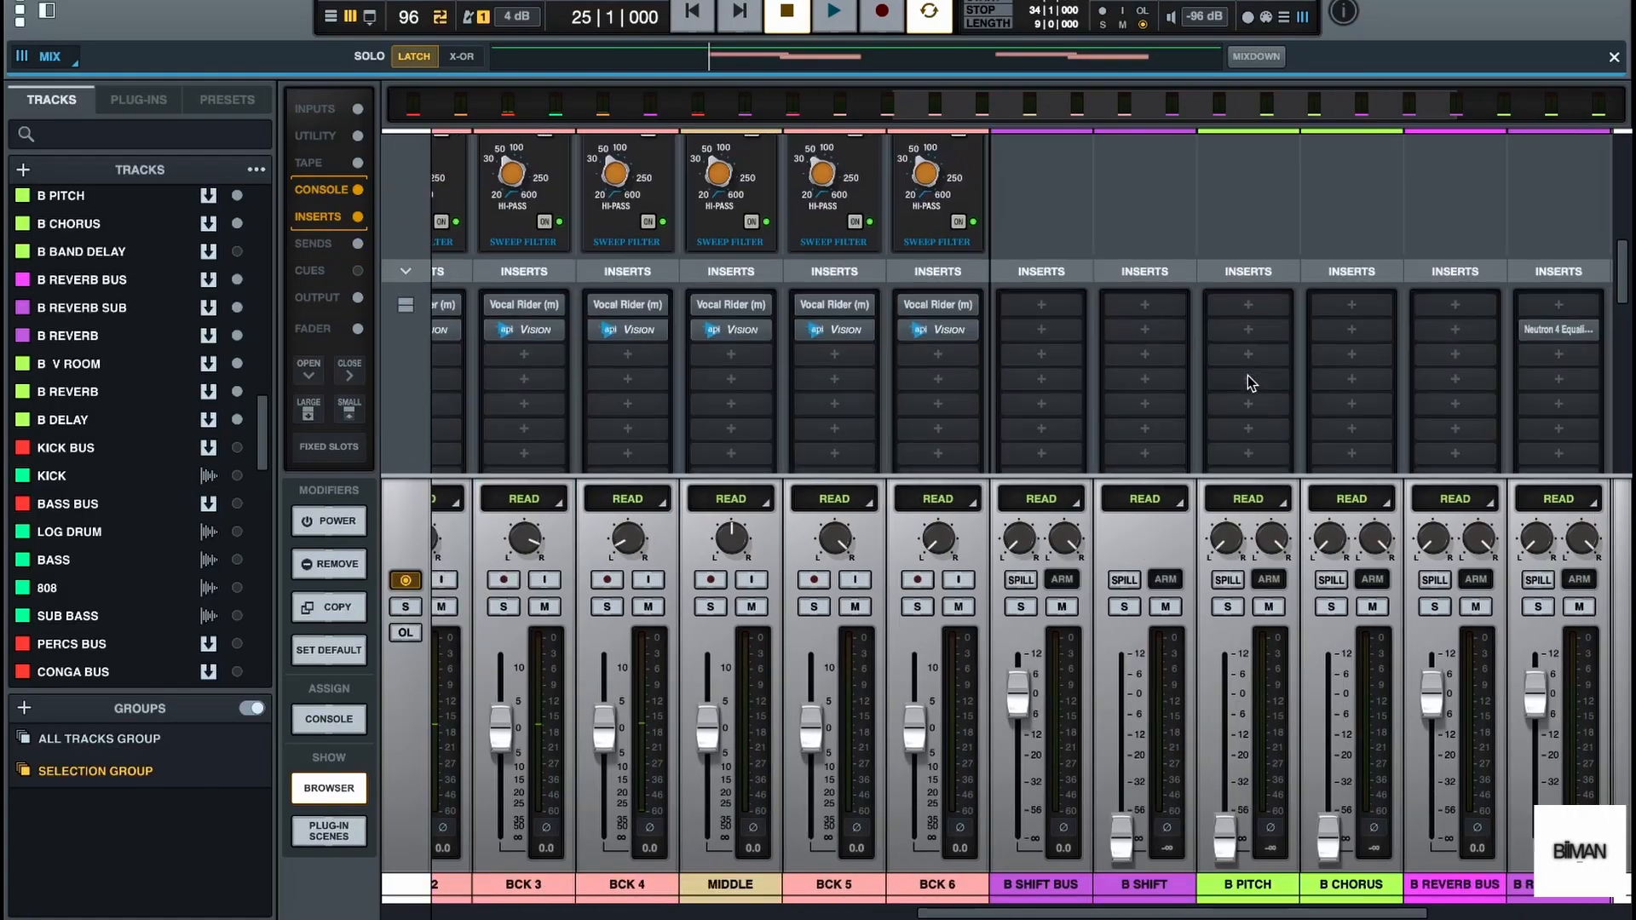
{"action": "left_click", "coordinate": [1245, 312]}
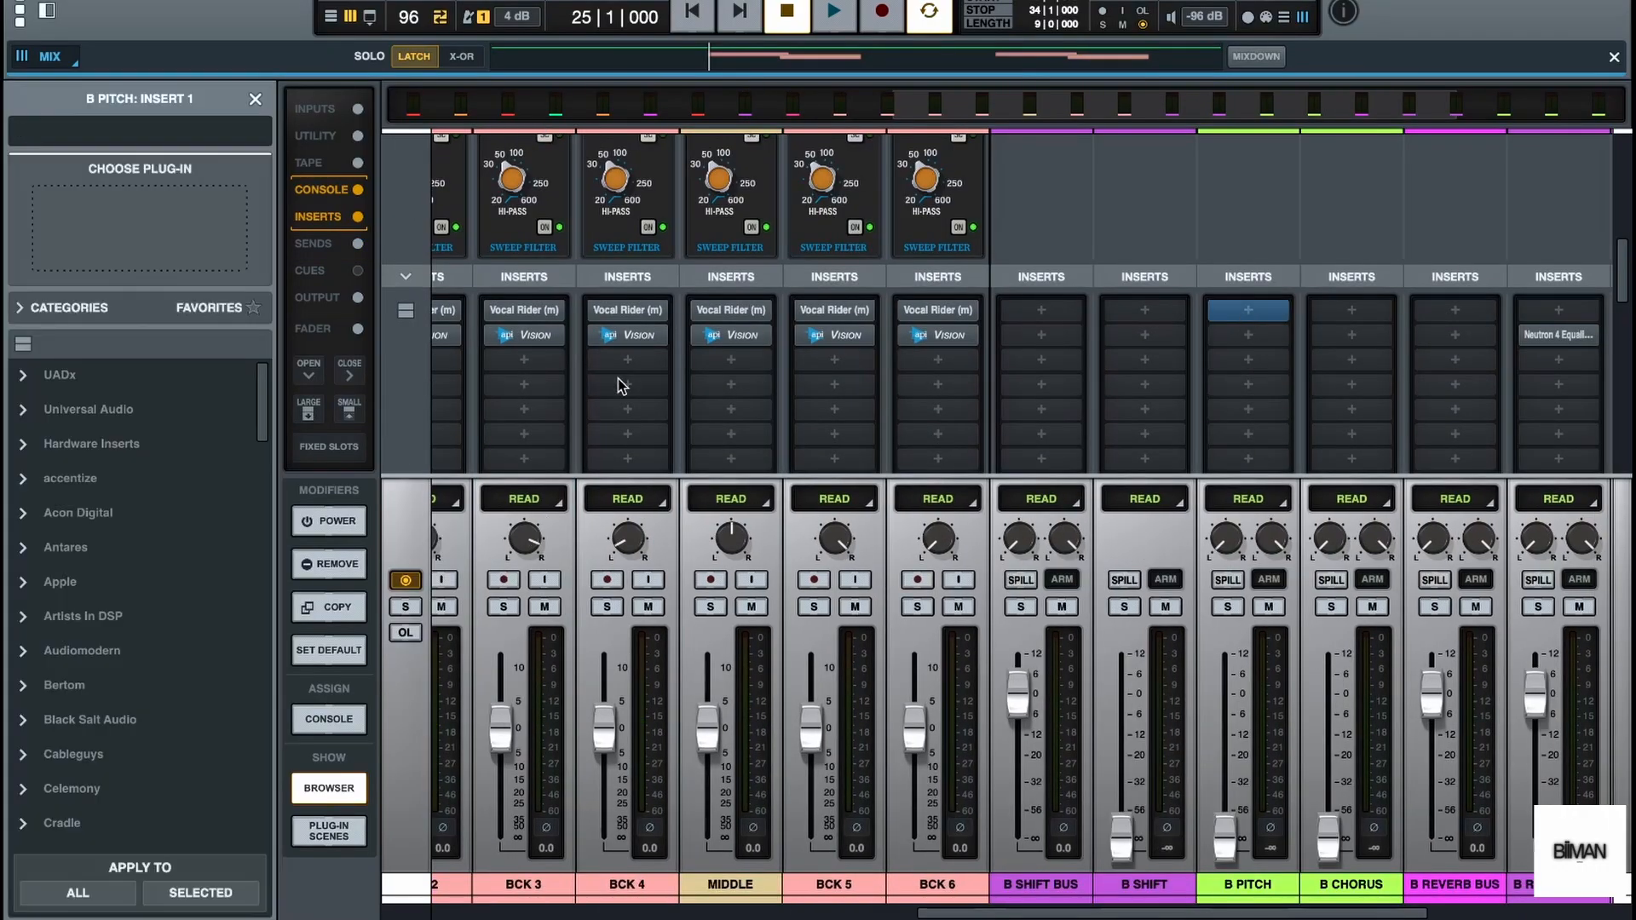
{"action": "scroll", "coordinate": [179, 613], "scroll_direction": "down", "scroll_amount": 10}
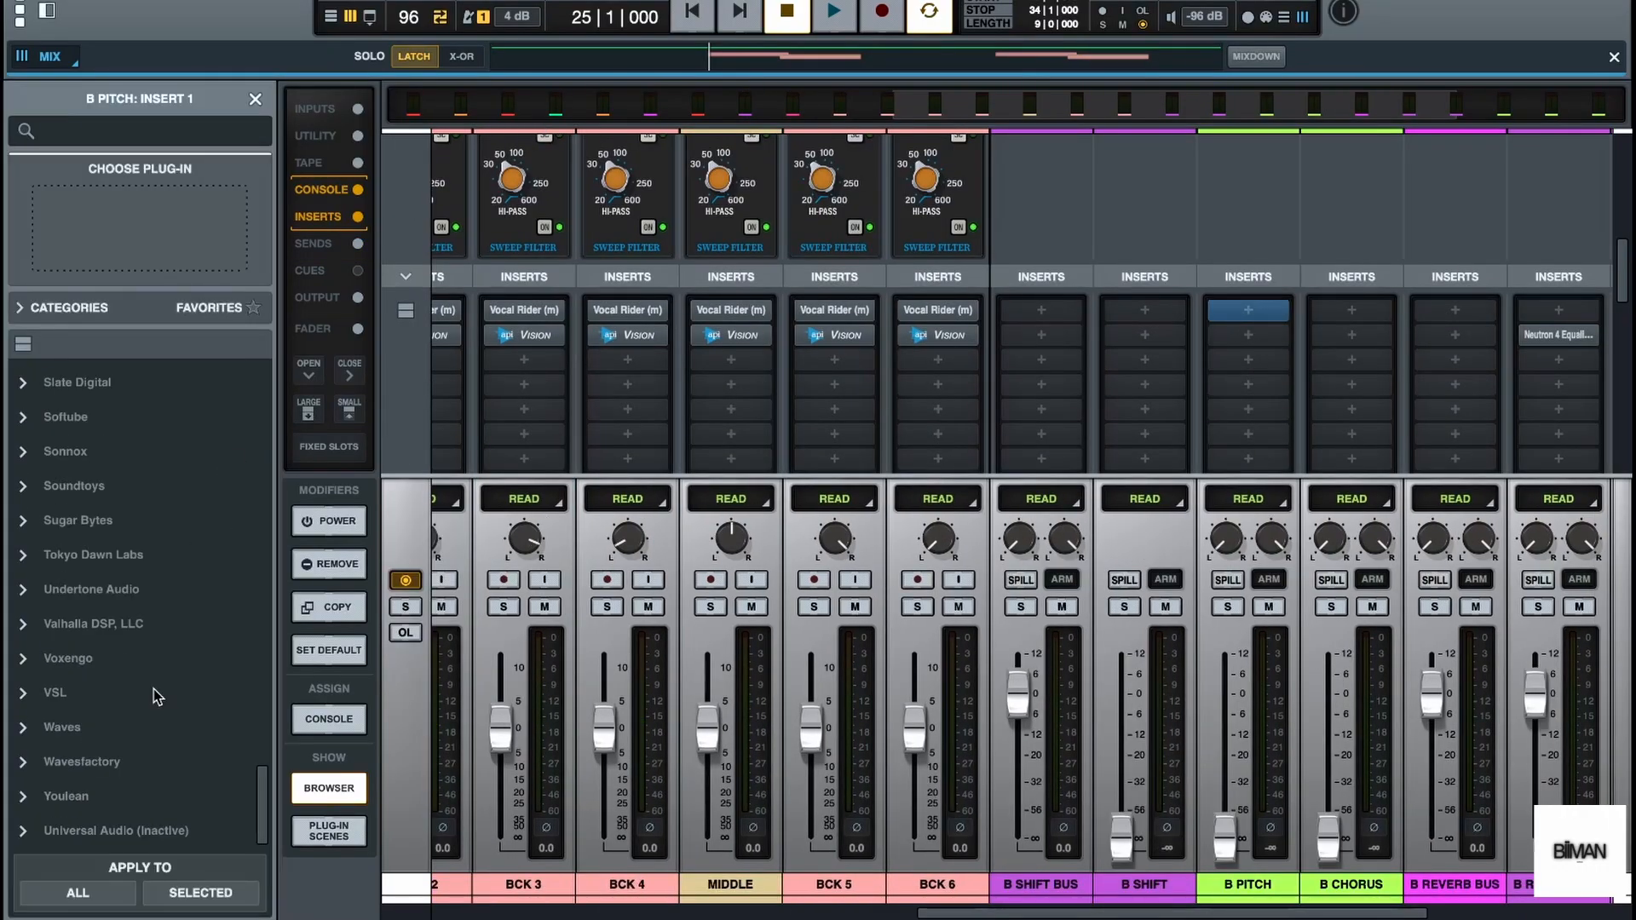
{"action": "scroll", "coordinate": [153, 689], "scroll_direction": "up", "scroll_amount": 2}
{"action": "left_click", "coordinate": [75, 546]}
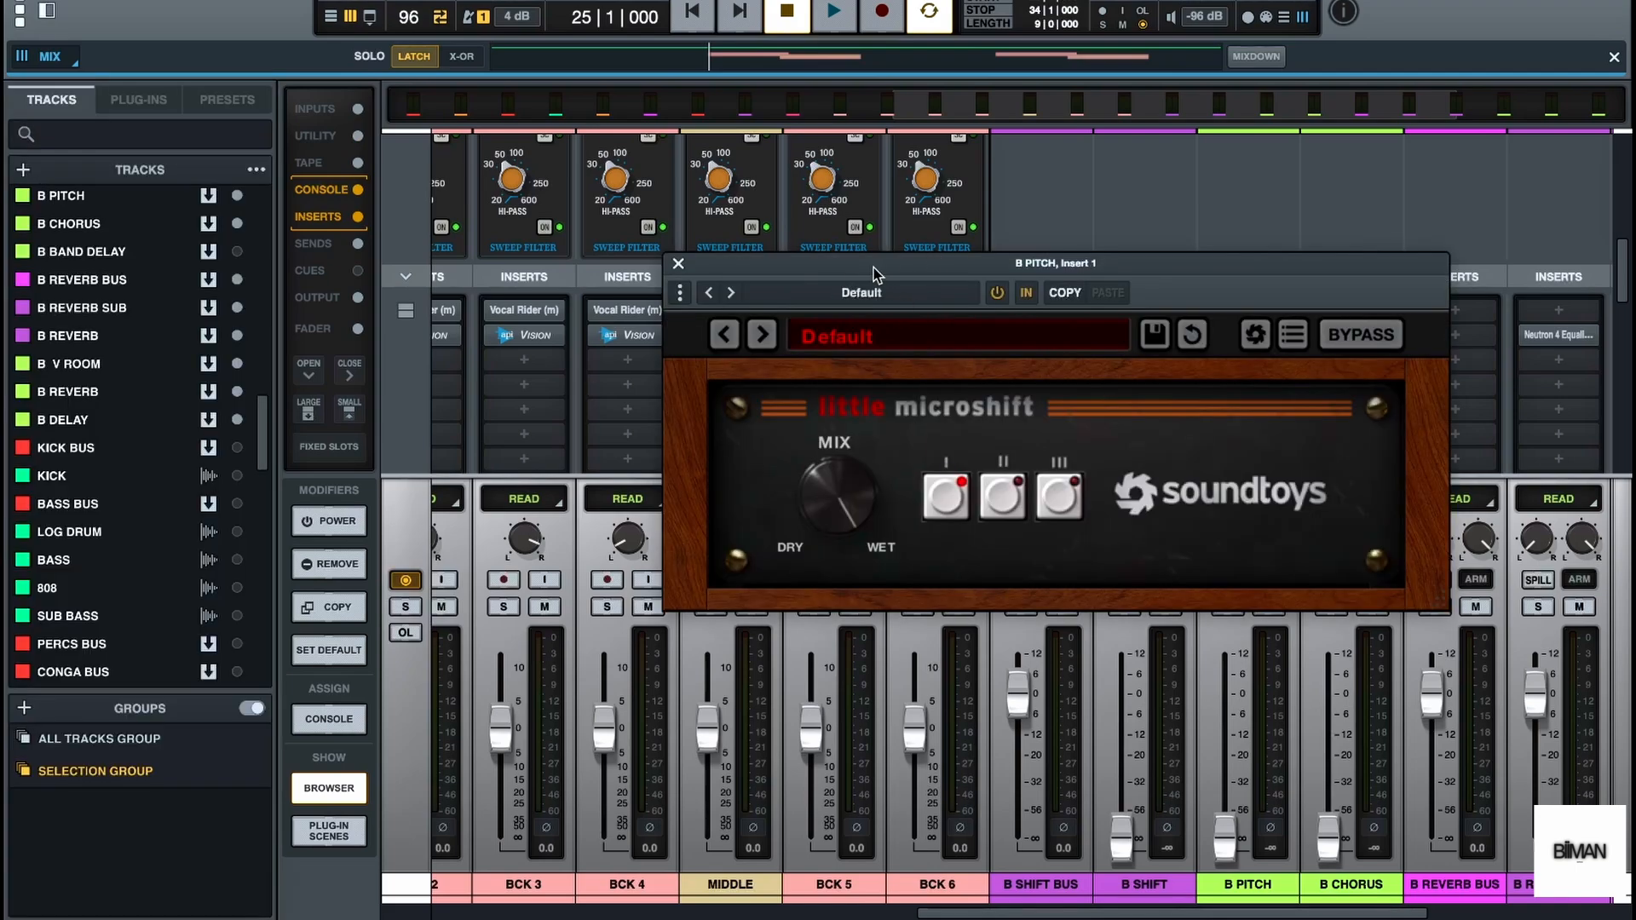
Audition styles I, II and III of Little MicroShift on B PITCH during playback and close the plug-in
{"action": "left_click_drag", "start_coordinate": [873, 268], "coordinate": [575, 276]}
{"action": "key", "text": "space"}
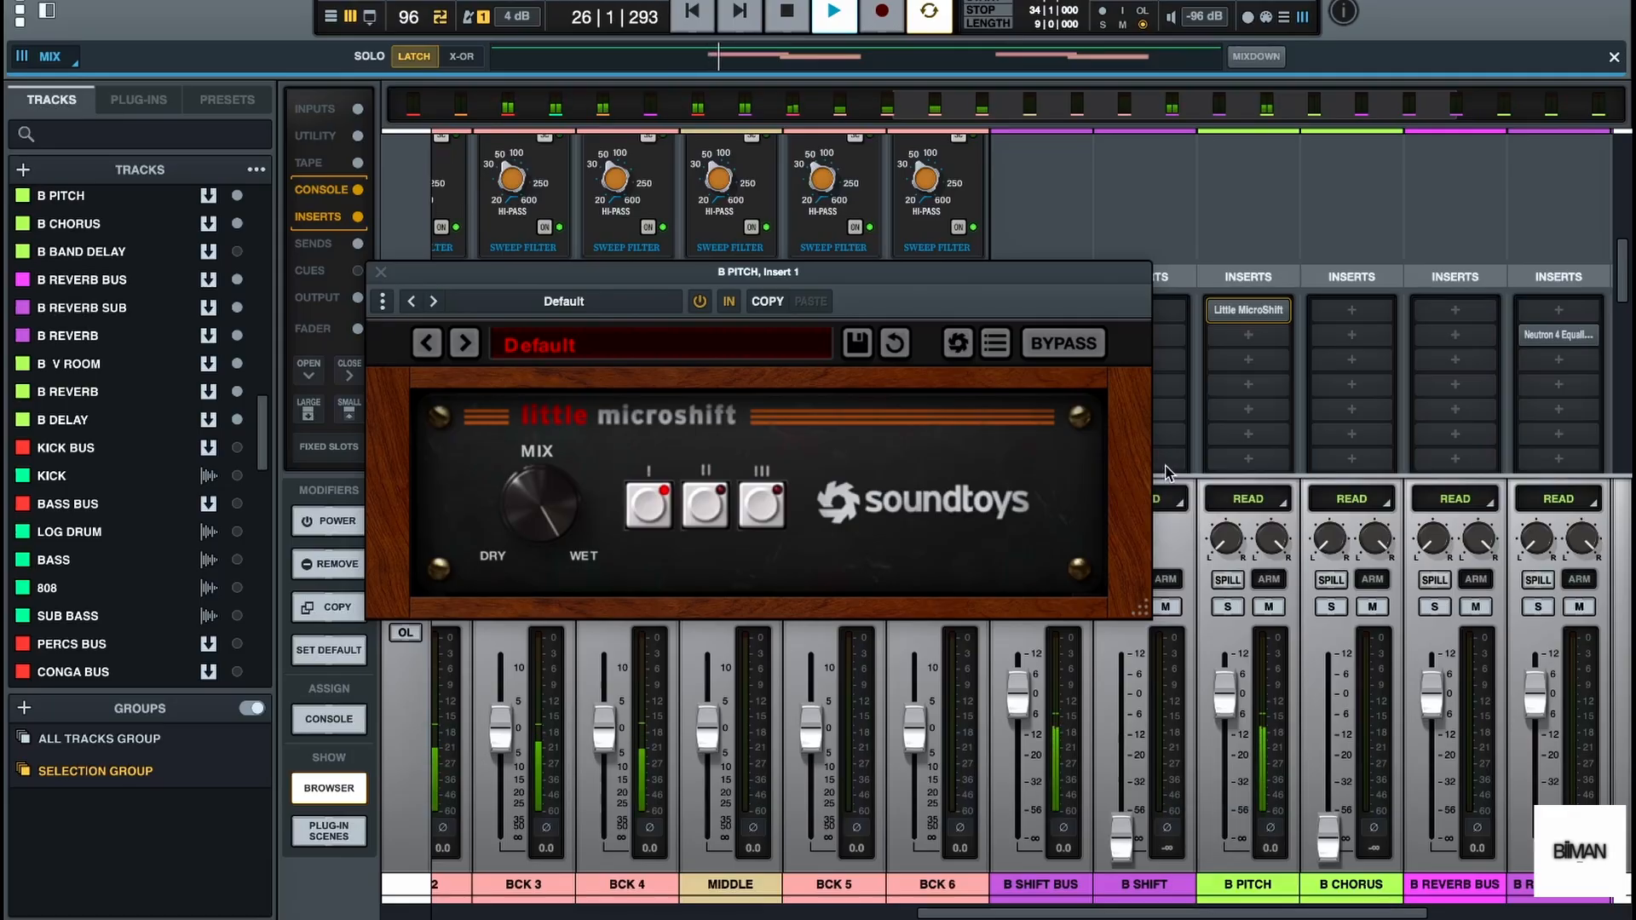
{"action": "key", "text": "space"}
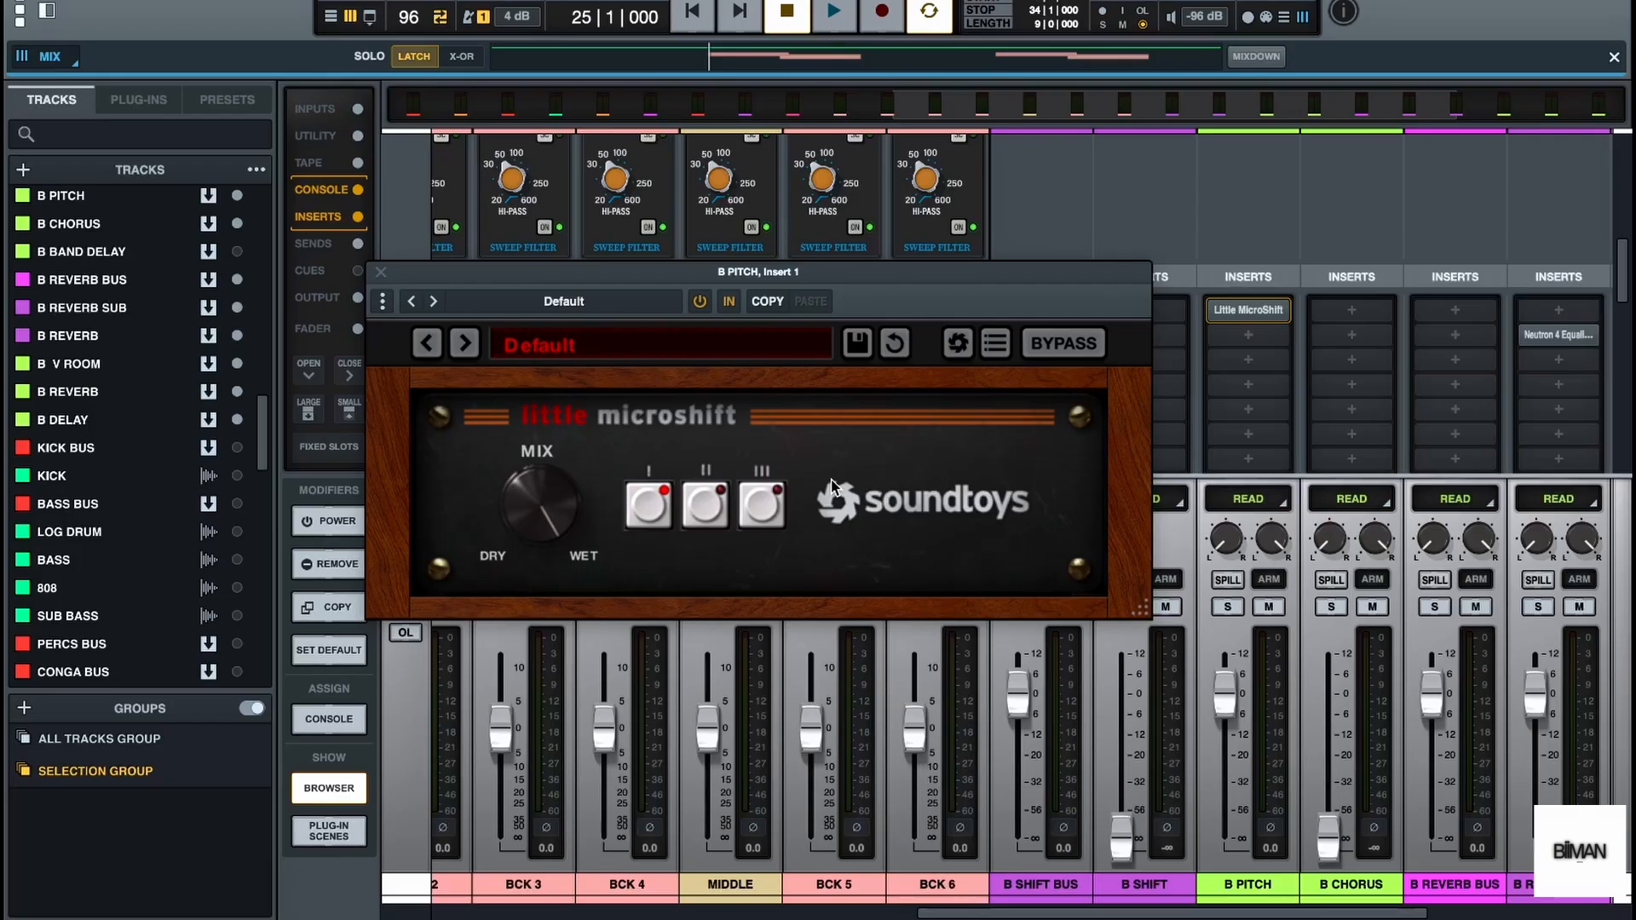
{"action": "left_click", "coordinate": [708, 501]}
{"action": "key", "text": "space"}
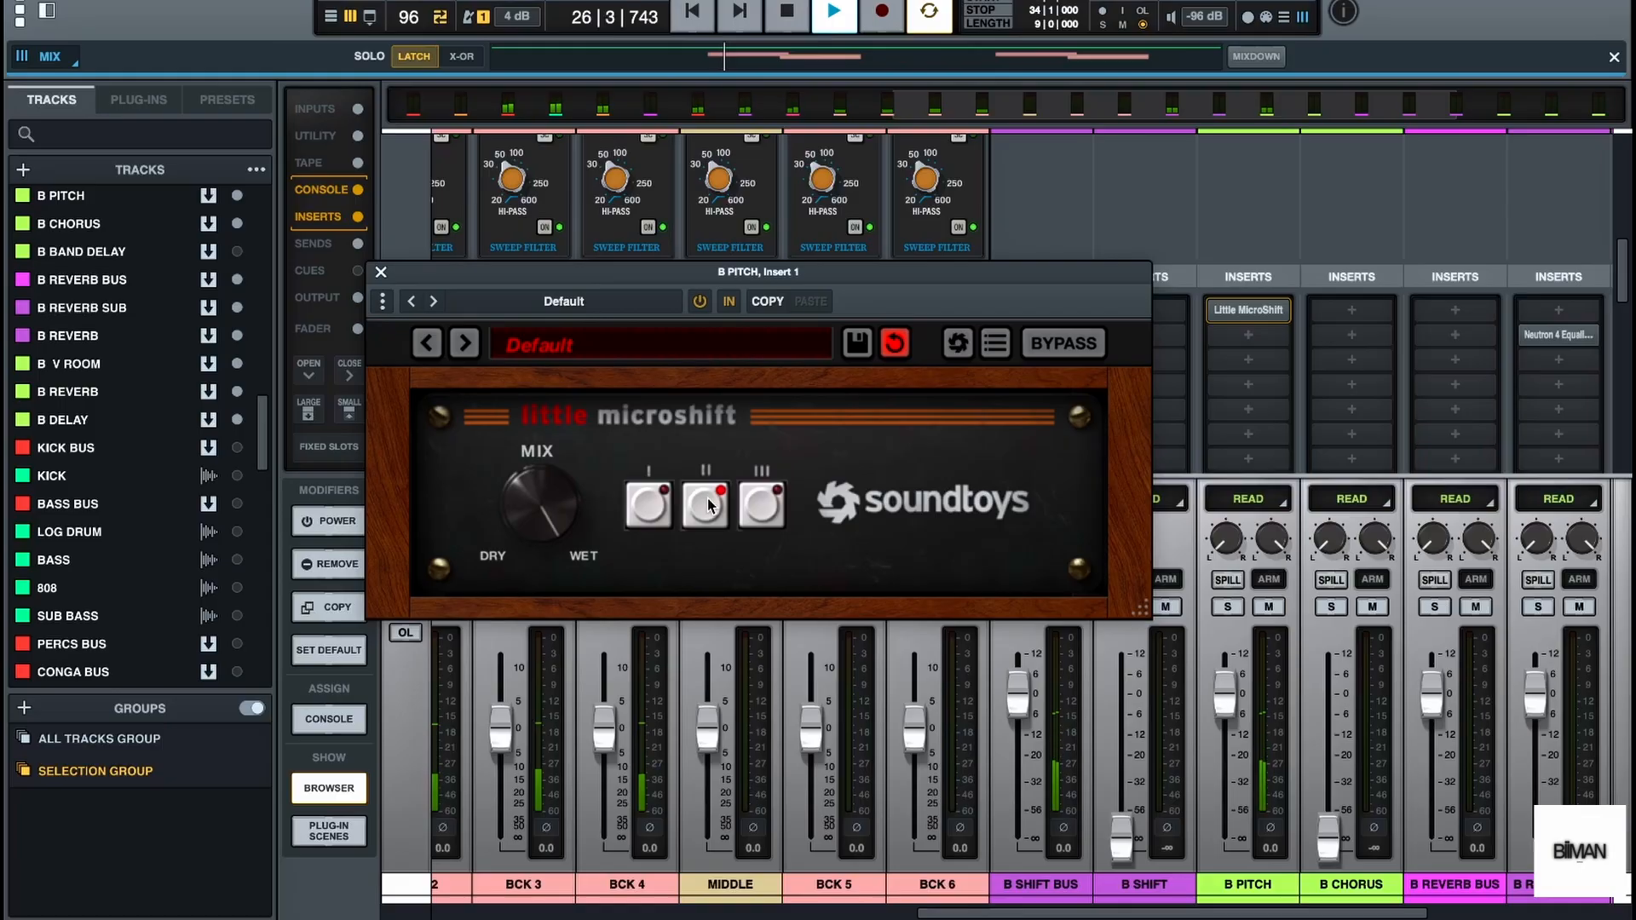
{"action": "left_click", "coordinate": [752, 500]}
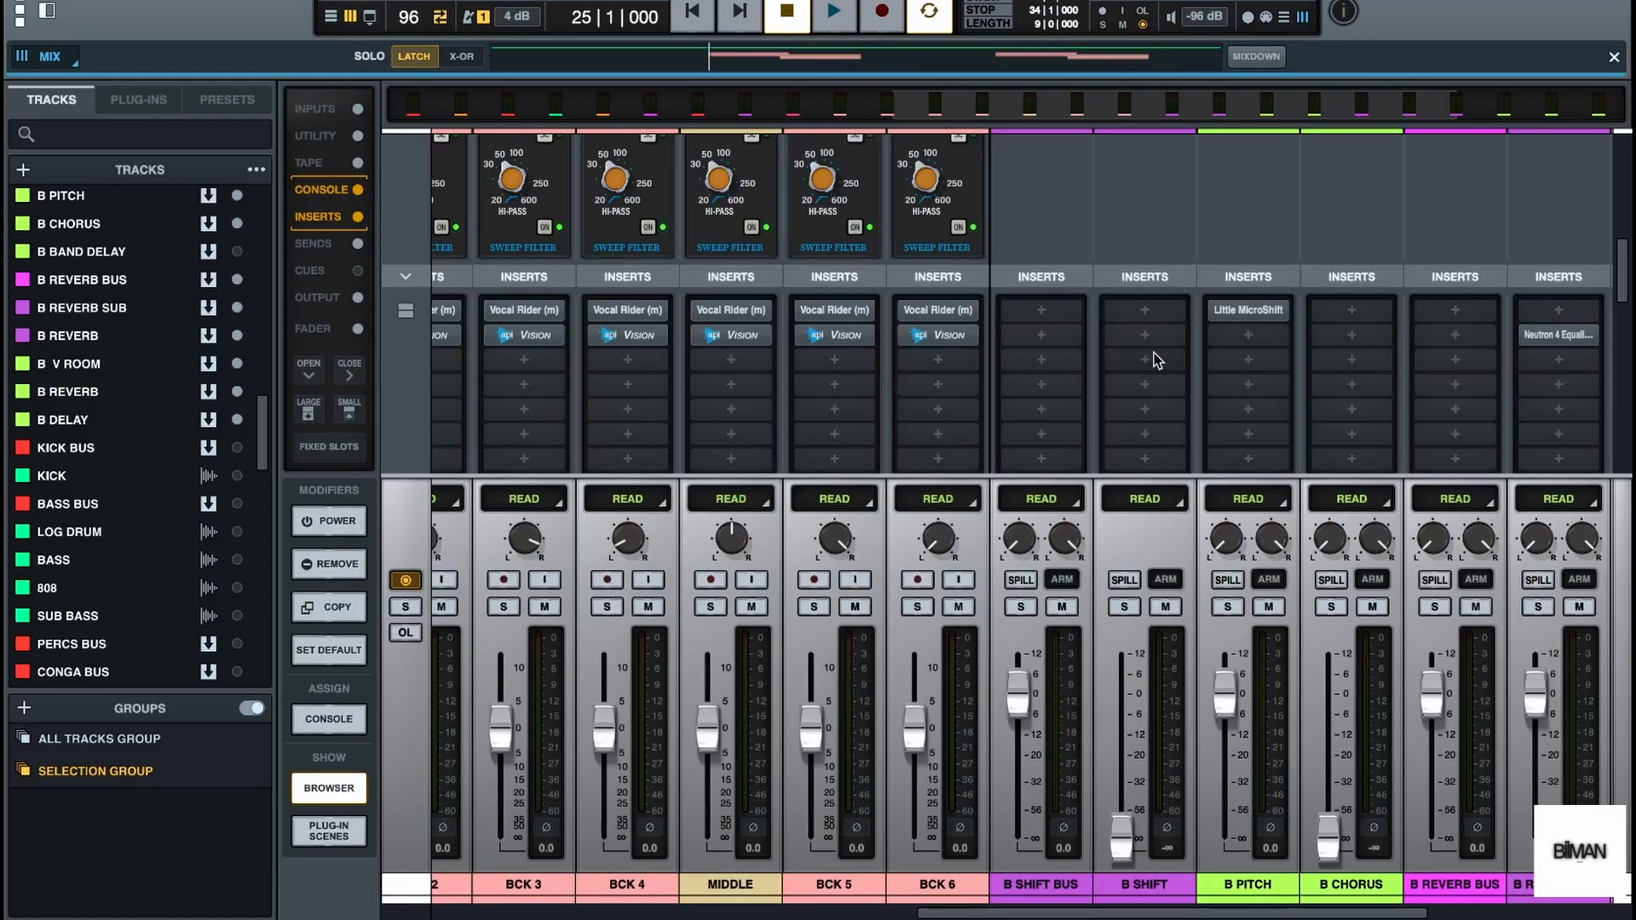
Lower the B PITCH fader to about -19.4 dB and check the output routing of the backing vocal buses during playback
{"action": "left_click_drag", "start_coordinate": [1228, 698], "coordinate": [1229, 779]}
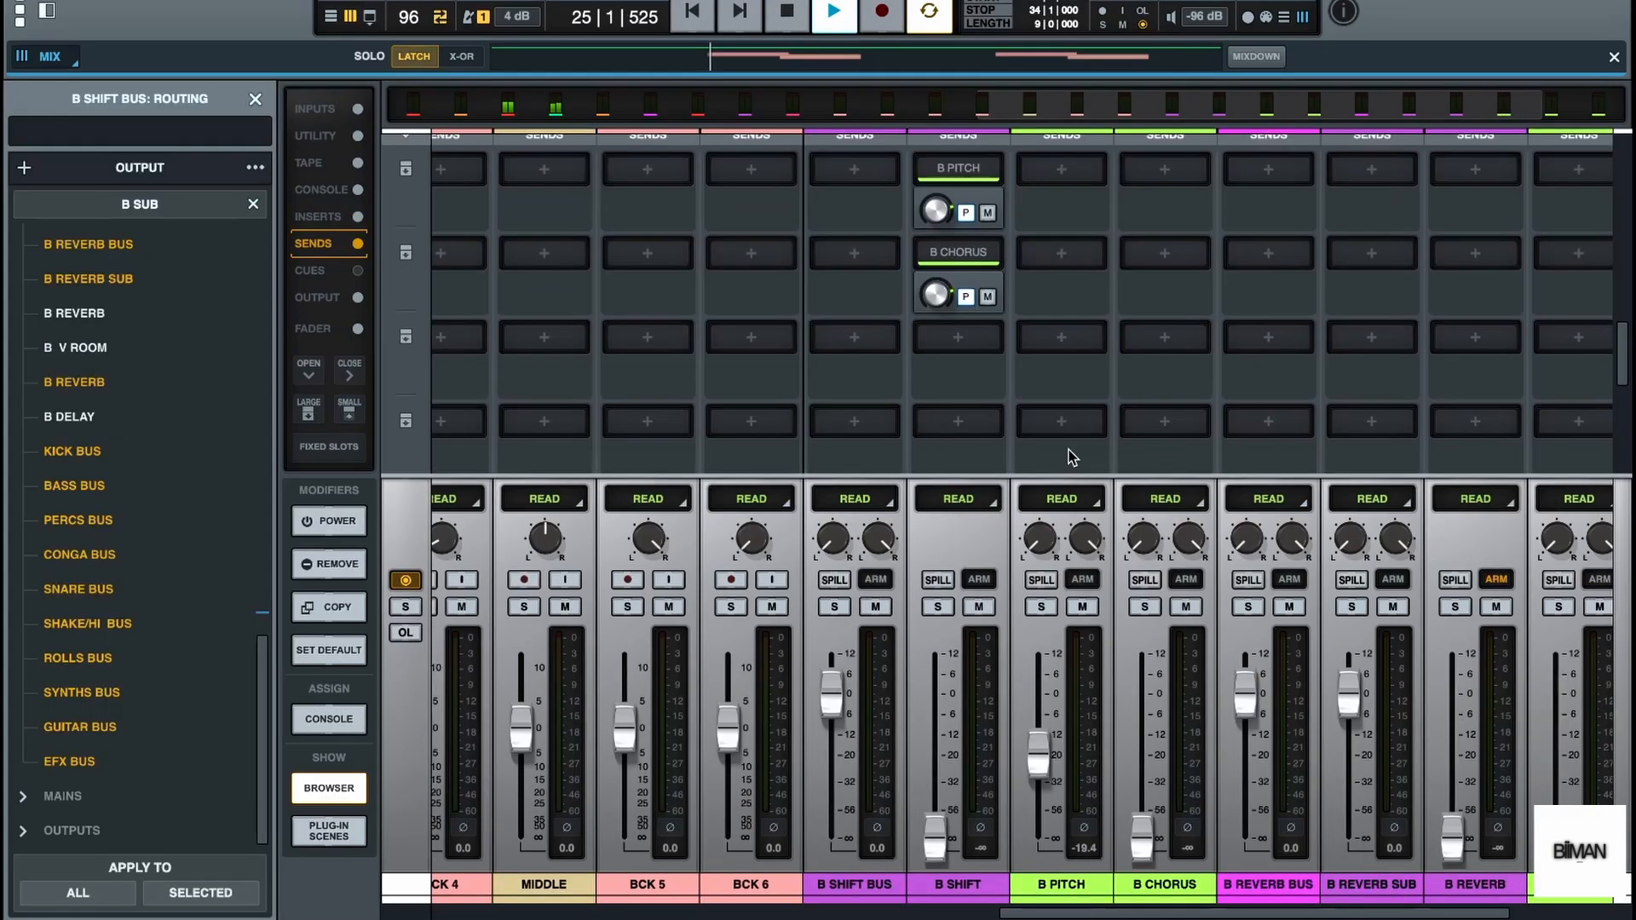
{"action": "scroll", "coordinate": [979, 412], "scroll_direction": "down", "scroll_amount": 3}
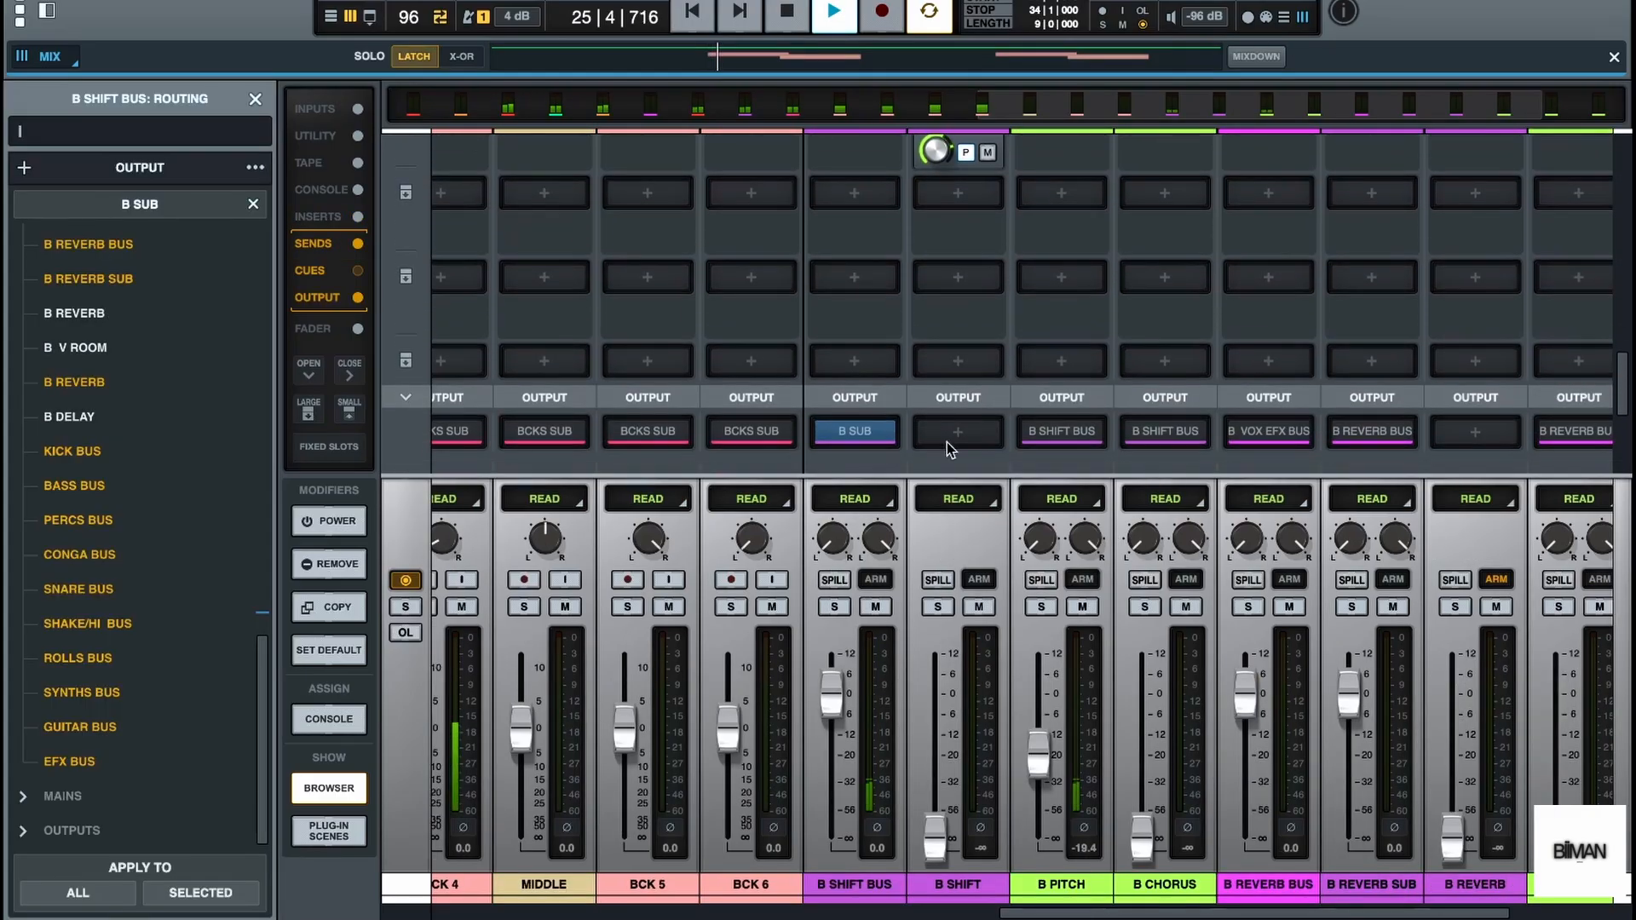
{"action": "scroll", "coordinate": [948, 450], "scroll_direction": "left", "scroll_amount": 8}
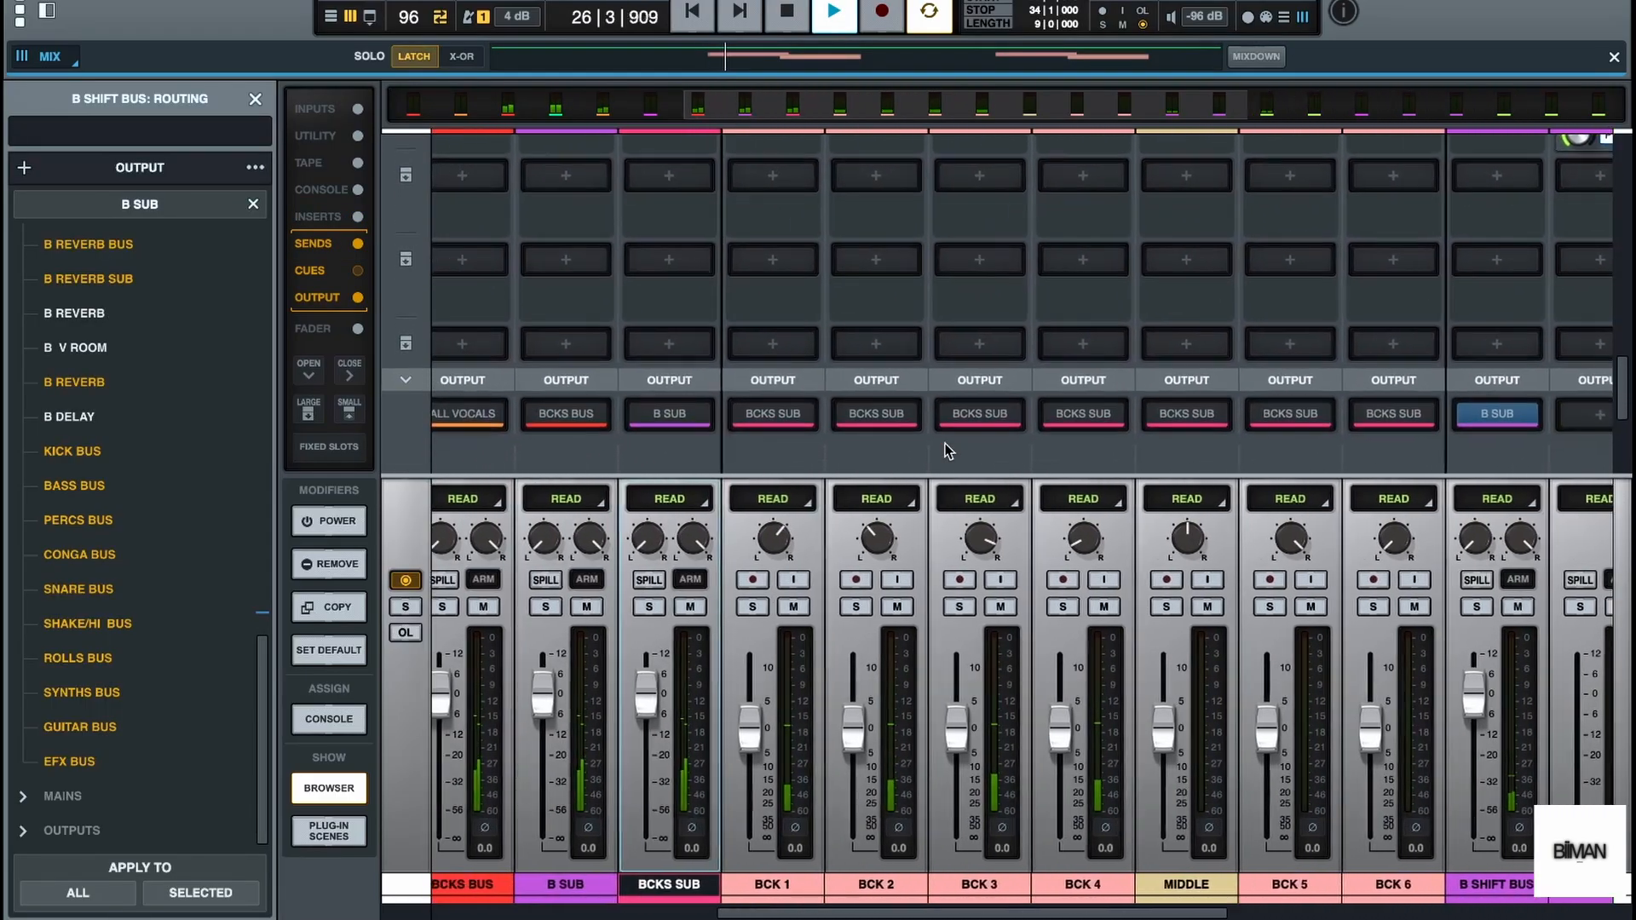
{"action": "scroll", "coordinate": [949, 450], "scroll_direction": "left", "scroll_amount": 1}
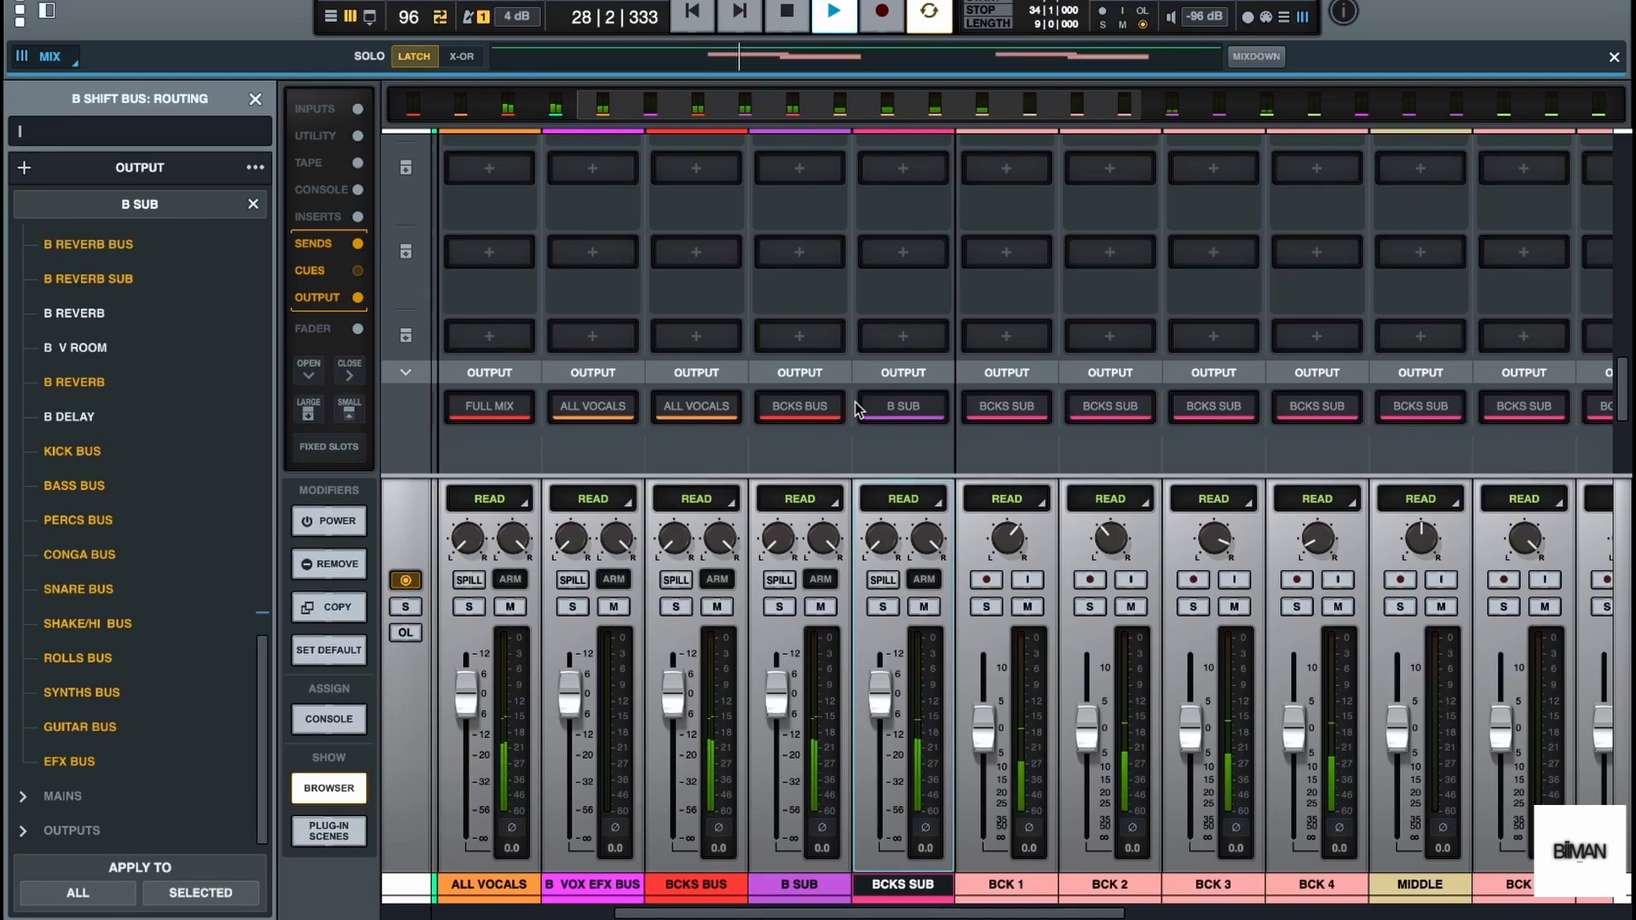
{"action": "scroll", "coordinate": [898, 324], "scroll_direction": "up", "scroll_amount": 1}
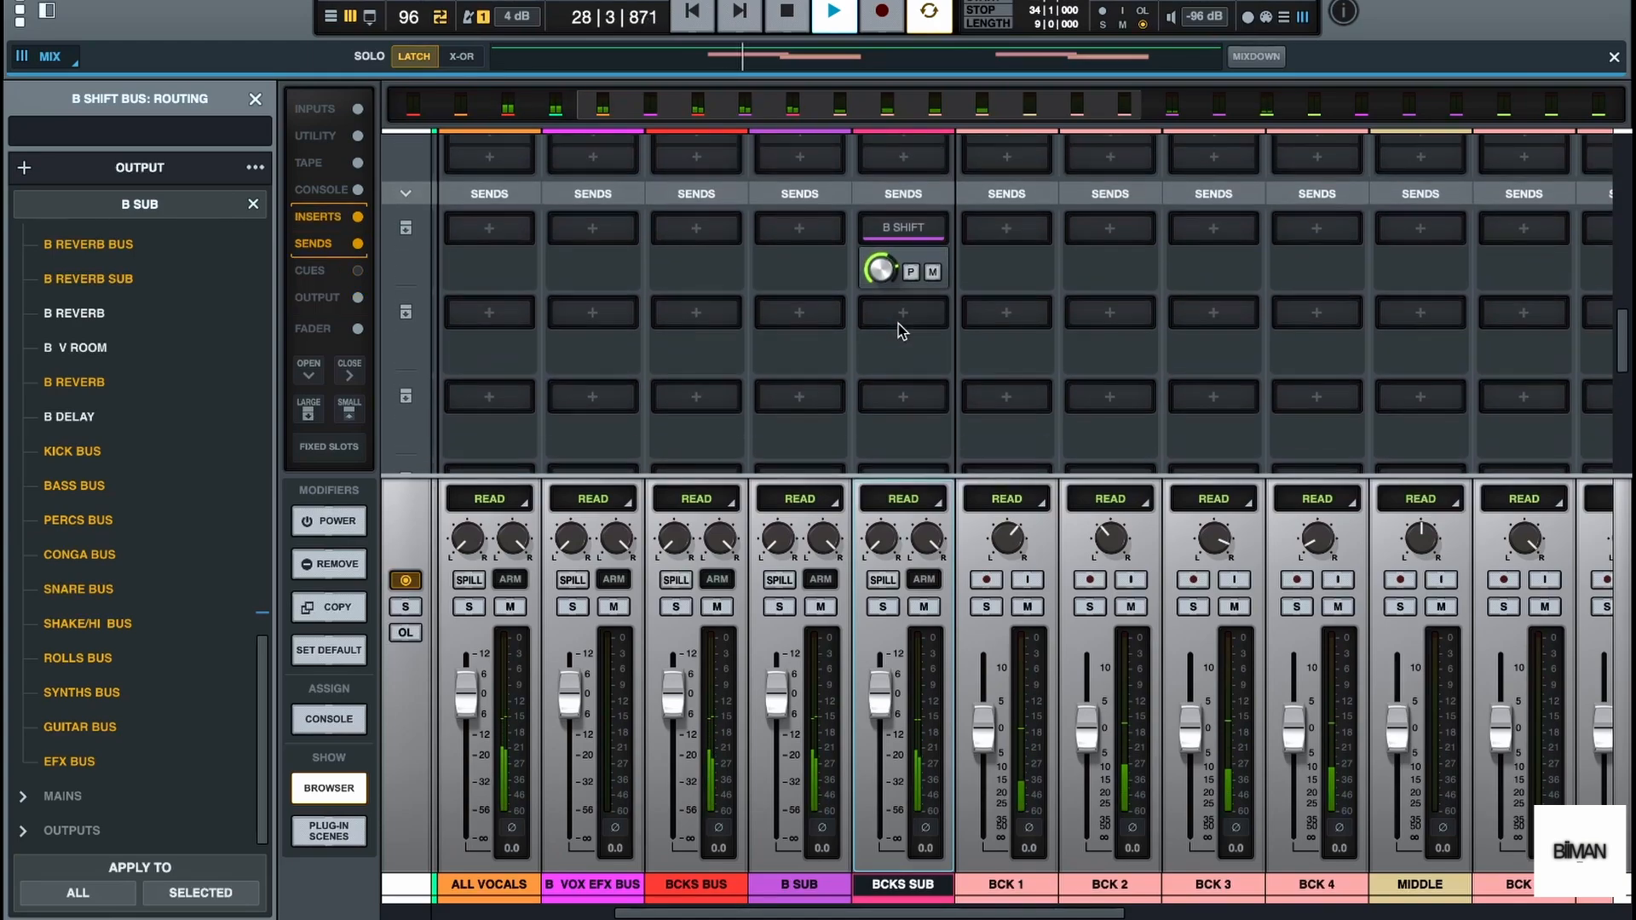
{"action": "key", "text": "space"}
Insert Waves Doubler2 (s) in the first insert slot of B CHORUS and load its Basic Doubler preset
{"action": "scroll", "coordinate": [914, 320], "scroll_direction": "right", "scroll_amount": 9}
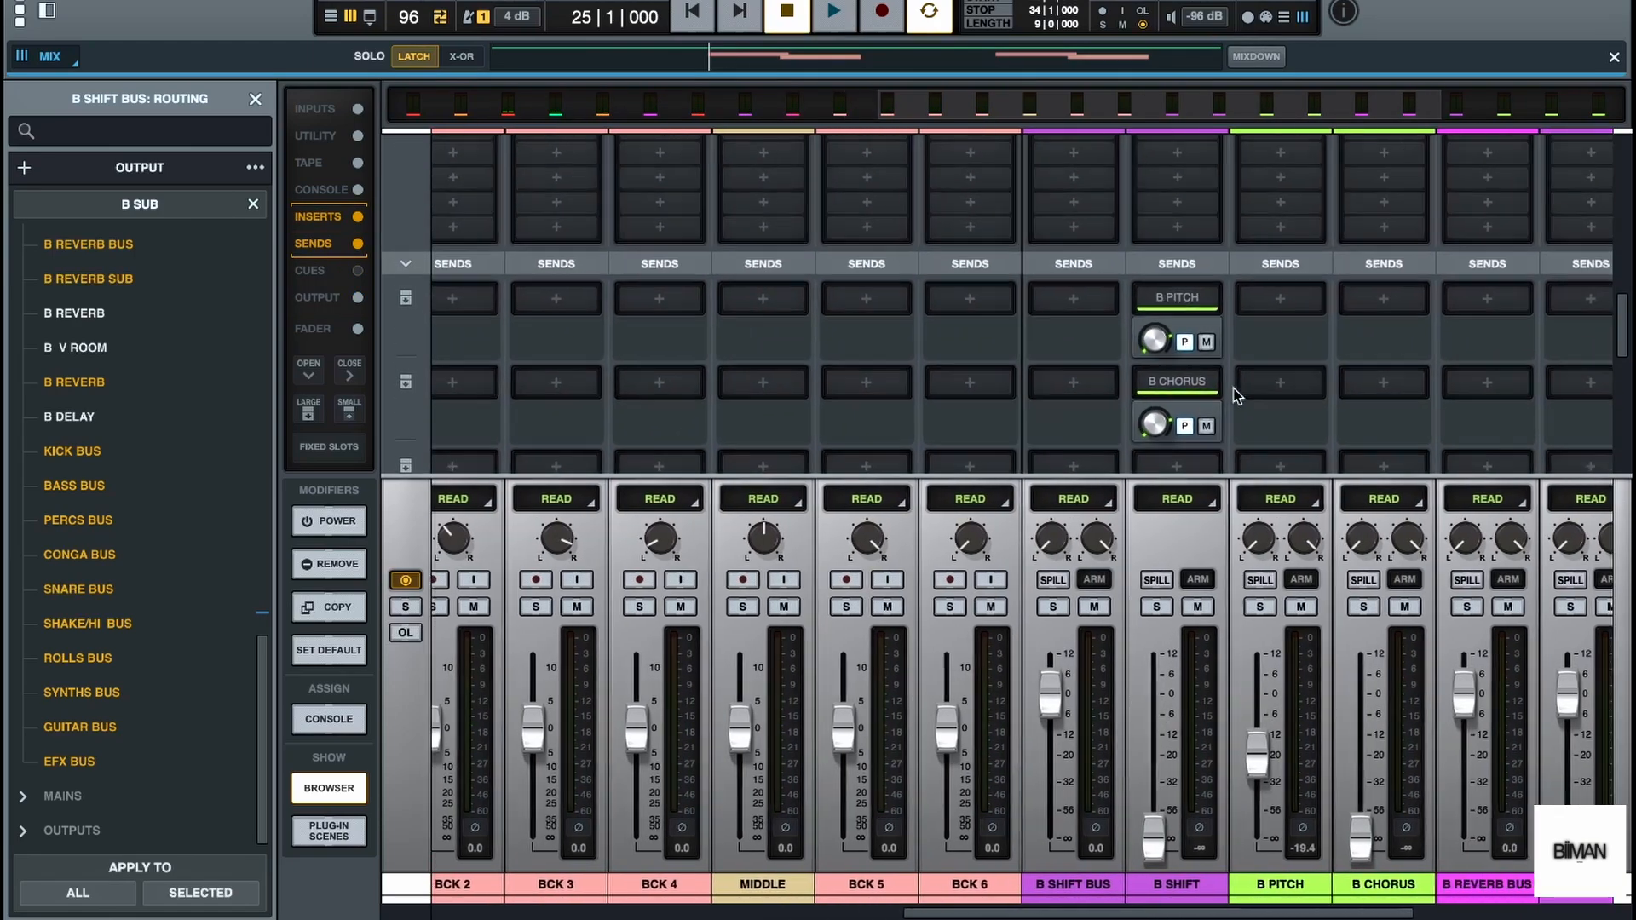
{"action": "scroll", "coordinate": [1235, 395], "scroll_direction": "right", "scroll_amount": 1}
{"action": "scroll", "coordinate": [1235, 395], "scroll_direction": "up", "scroll_amount": 1}
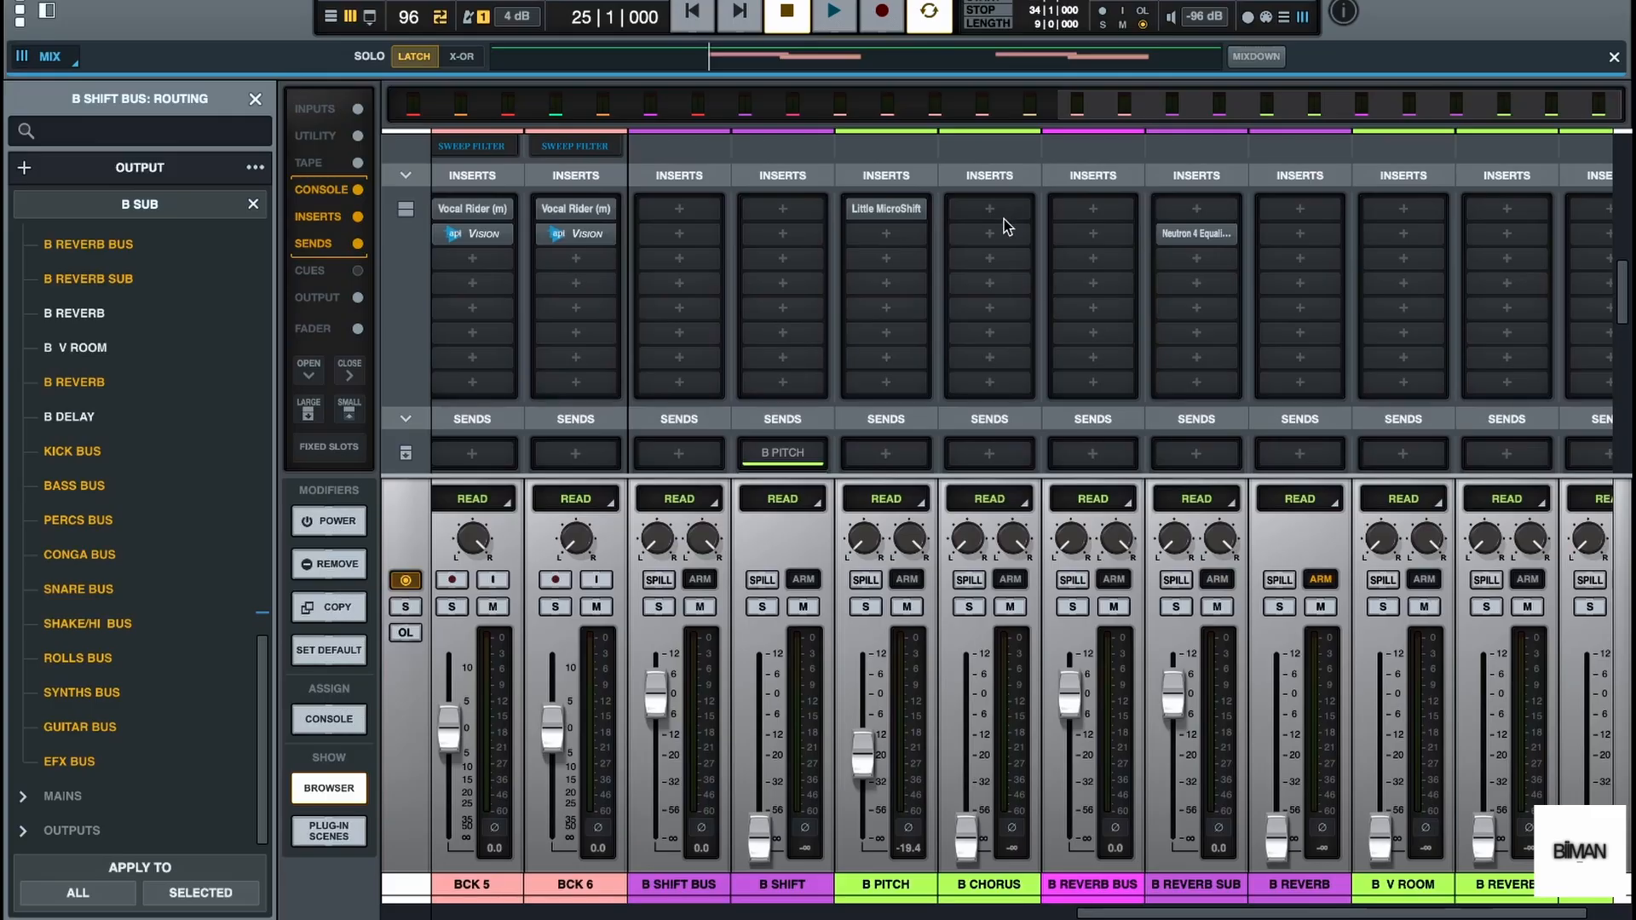
{"action": "left_click", "coordinate": [990, 209]}
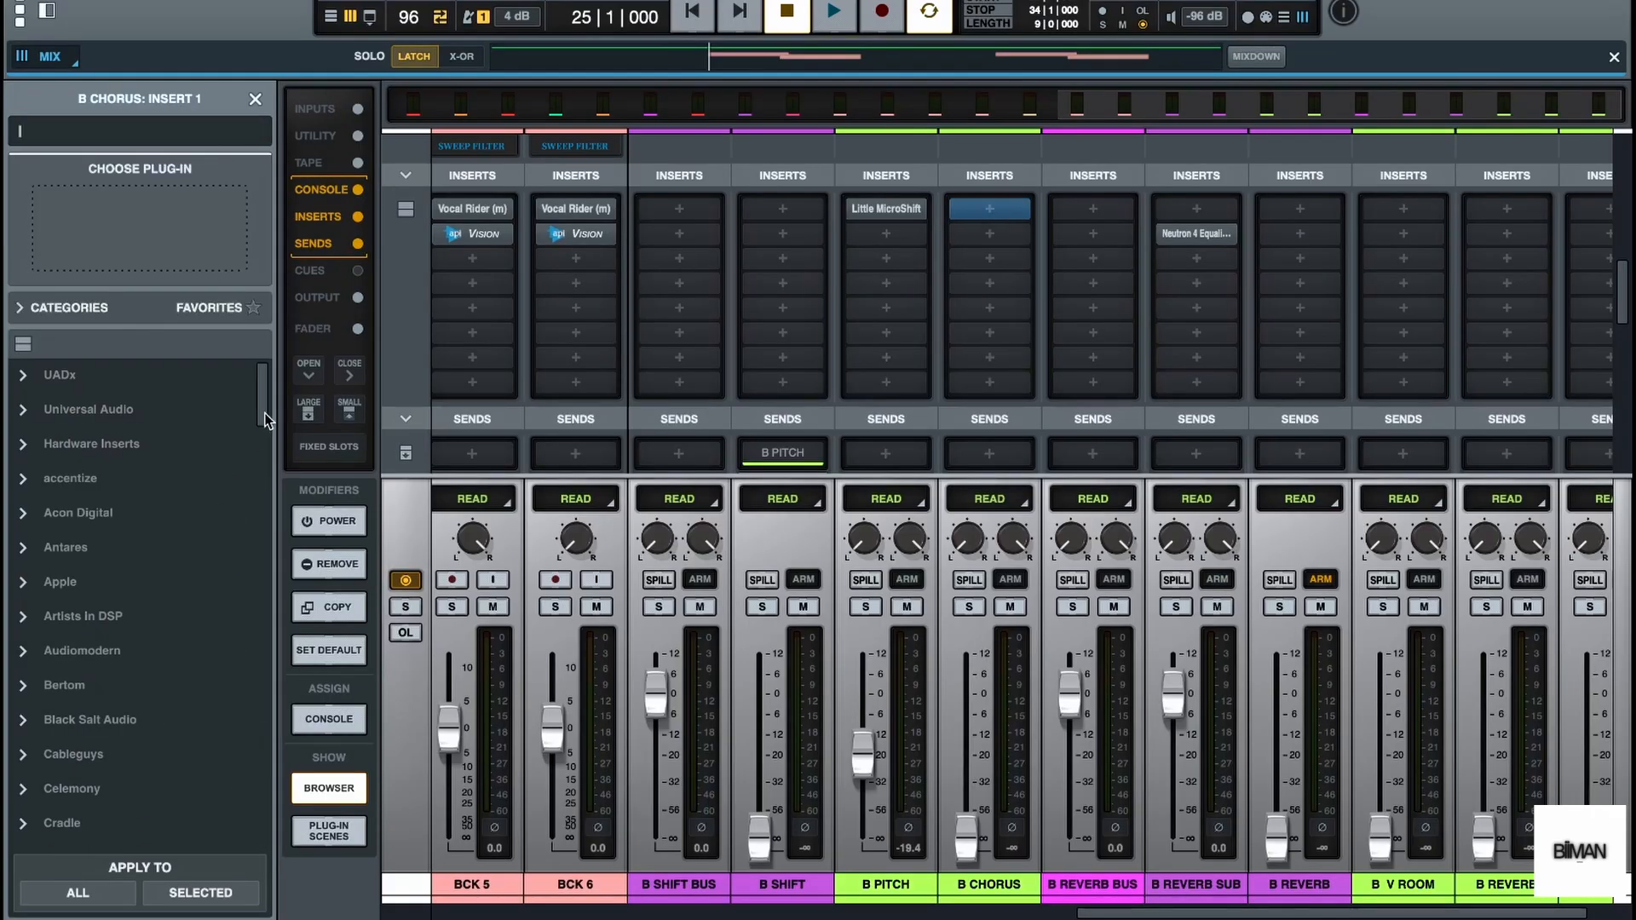
{"action": "left_click_drag", "start_coordinate": [268, 419], "coordinate": [268, 859]}
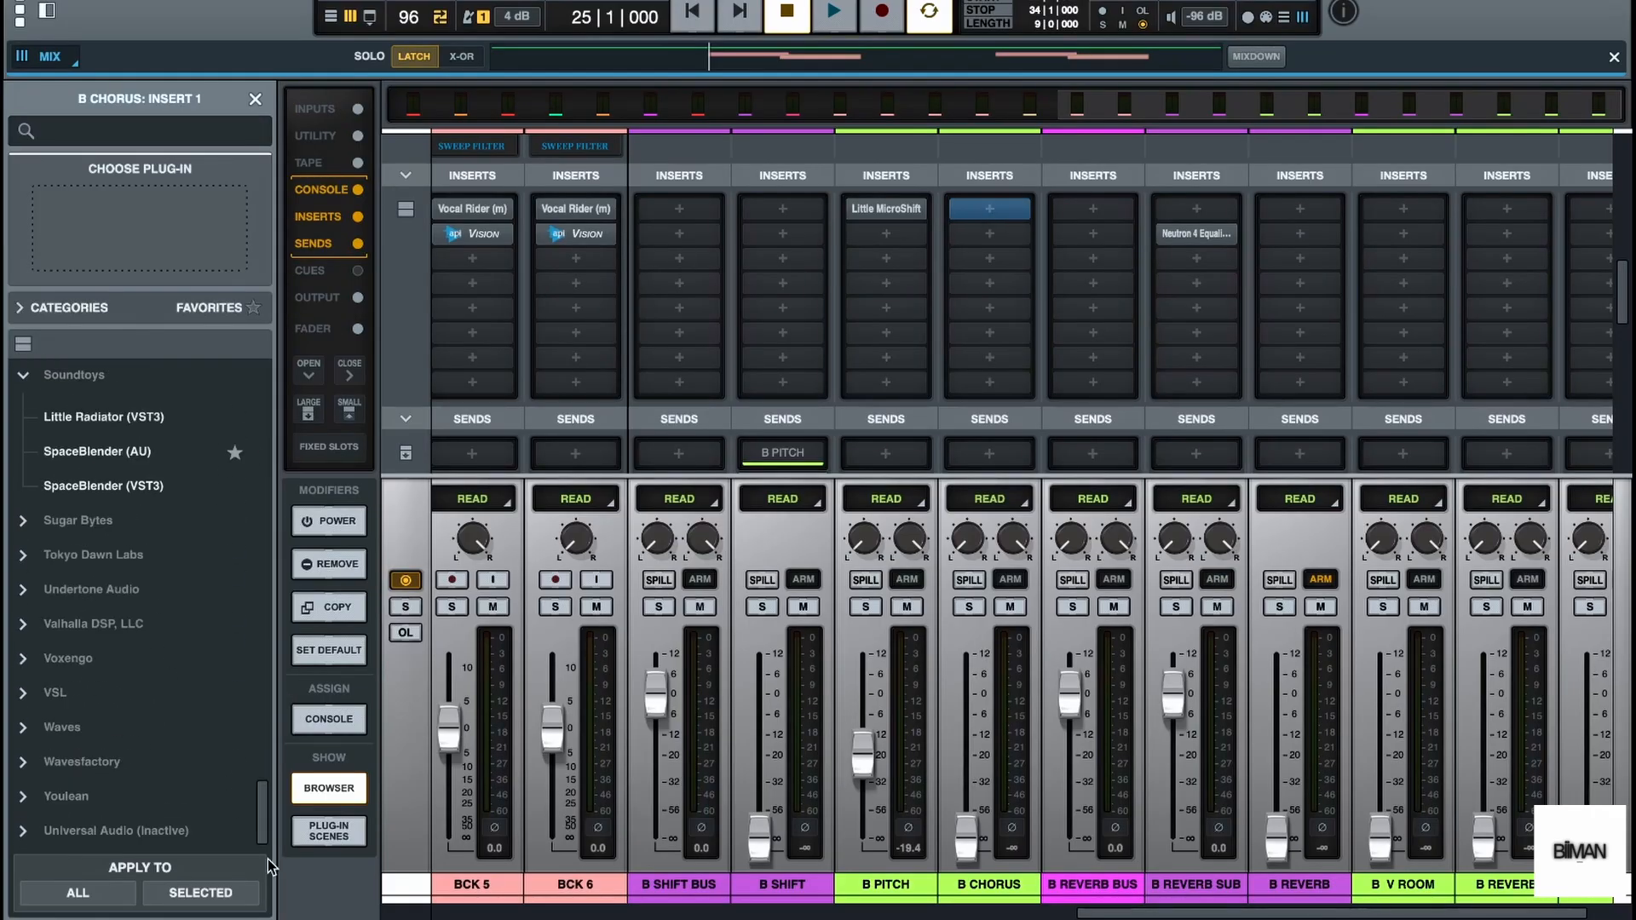
{"action": "left_click", "coordinate": [83, 723]}
{"action": "scroll", "coordinate": [161, 686], "scroll_direction": "up", "scroll_amount": 5}
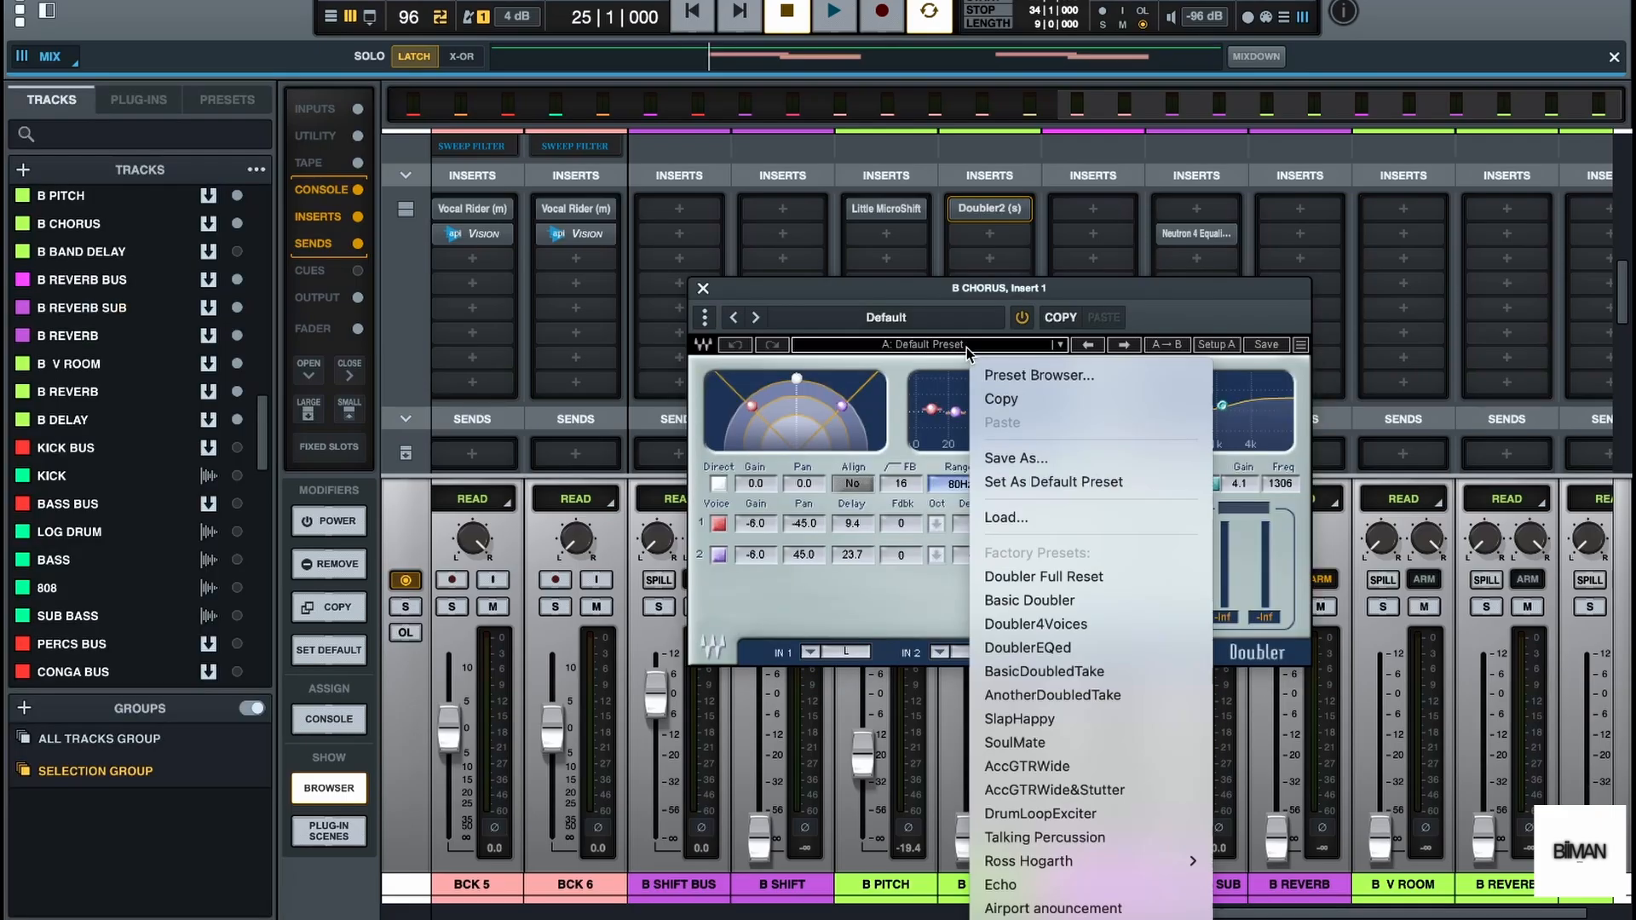
{"action": "left_click", "coordinate": [1044, 600]}
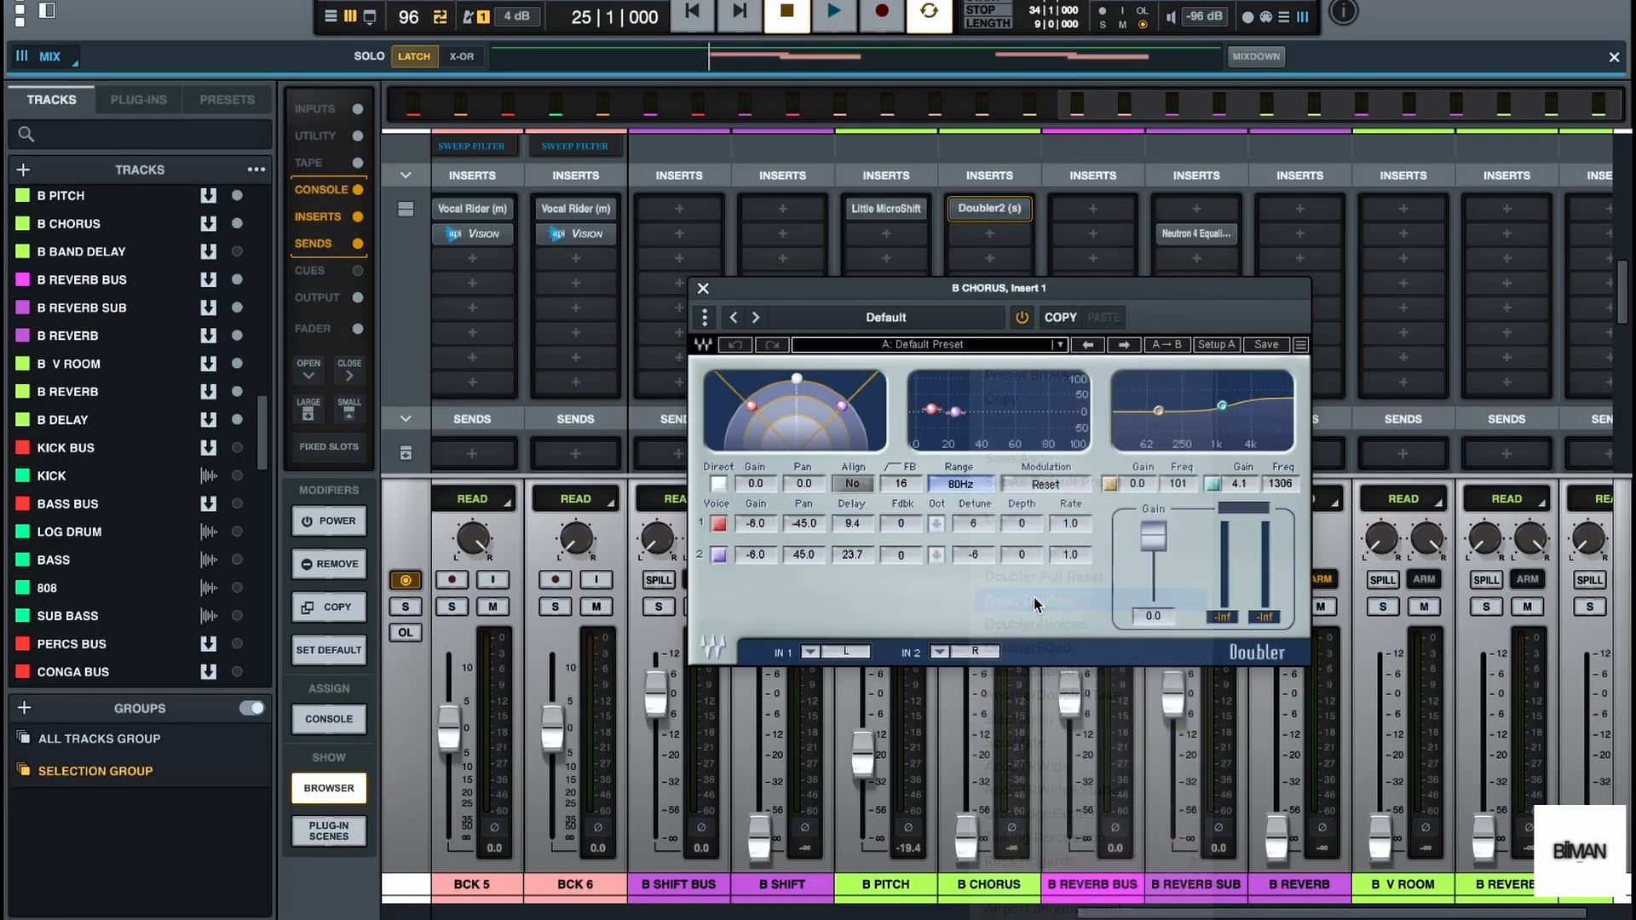
{"action": "left_click", "coordinate": [708, 290]}
Raise the B CHORUS fader to about -28.2 dB during playback
{"action": "key", "text": "space"}
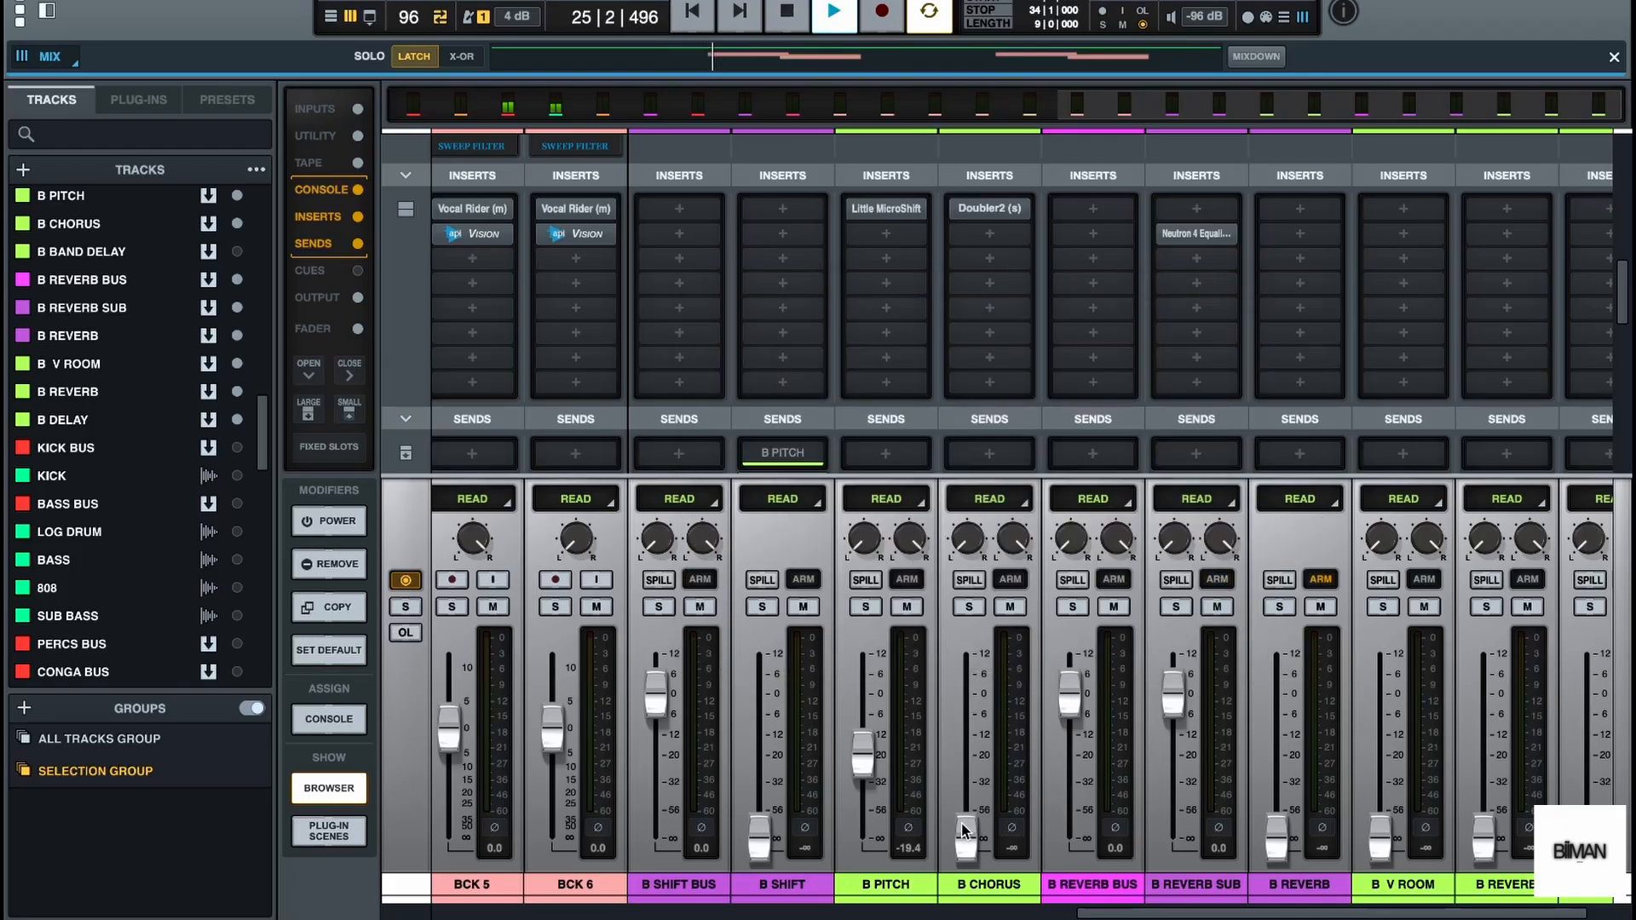
{"action": "left_click_drag", "start_coordinate": [965, 831], "coordinate": [974, 782]}
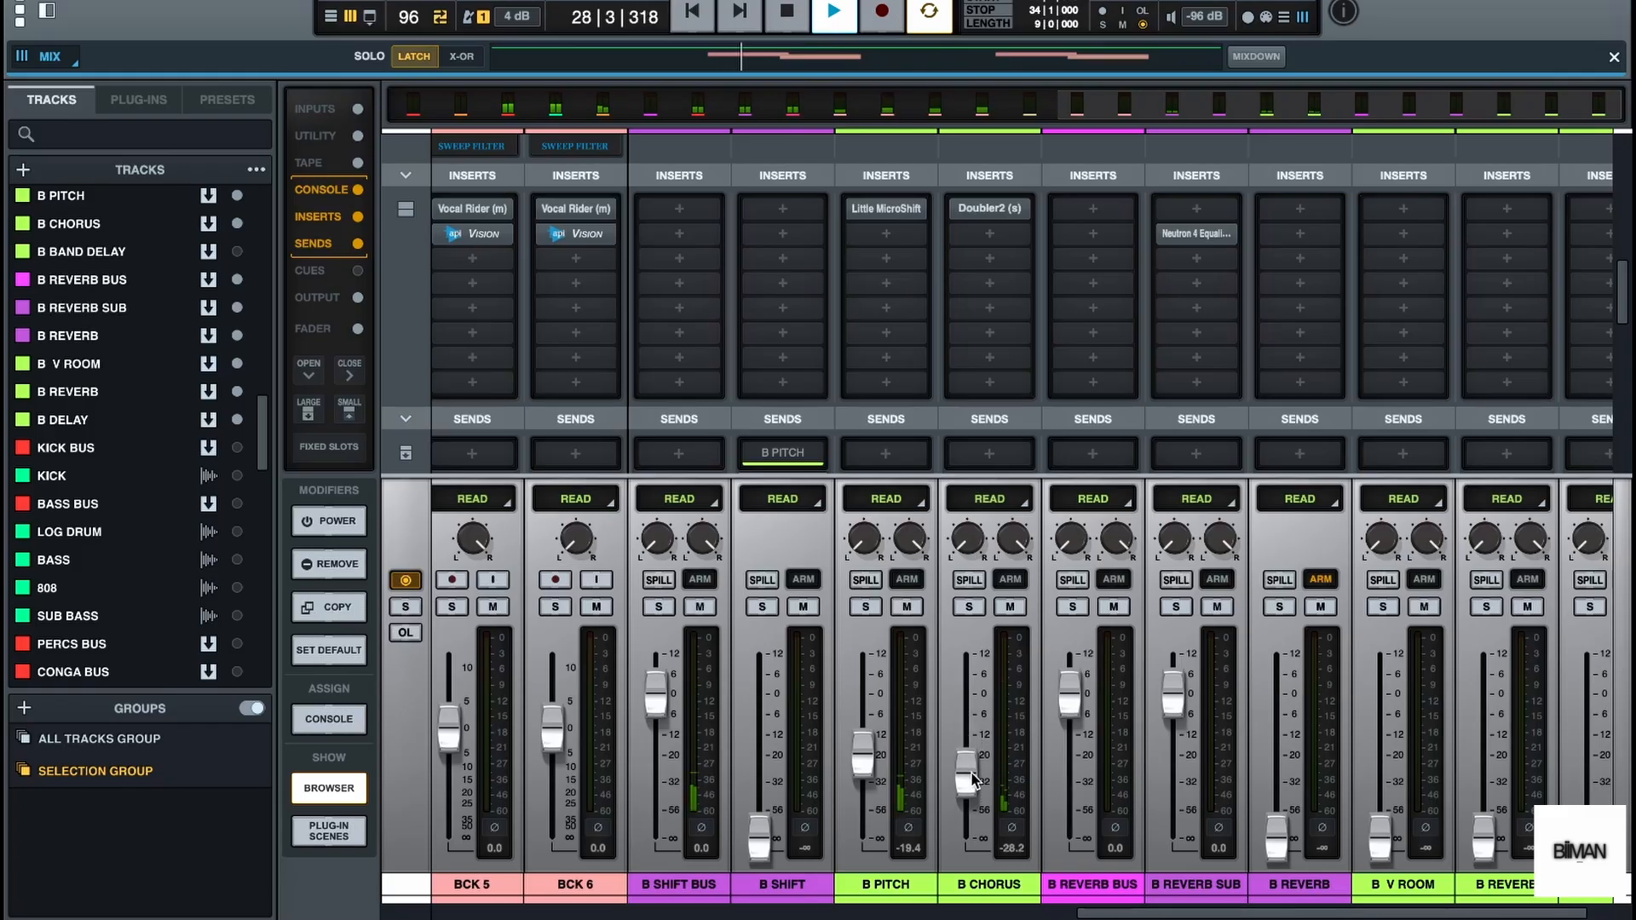
{"action": "key", "text": "space"}
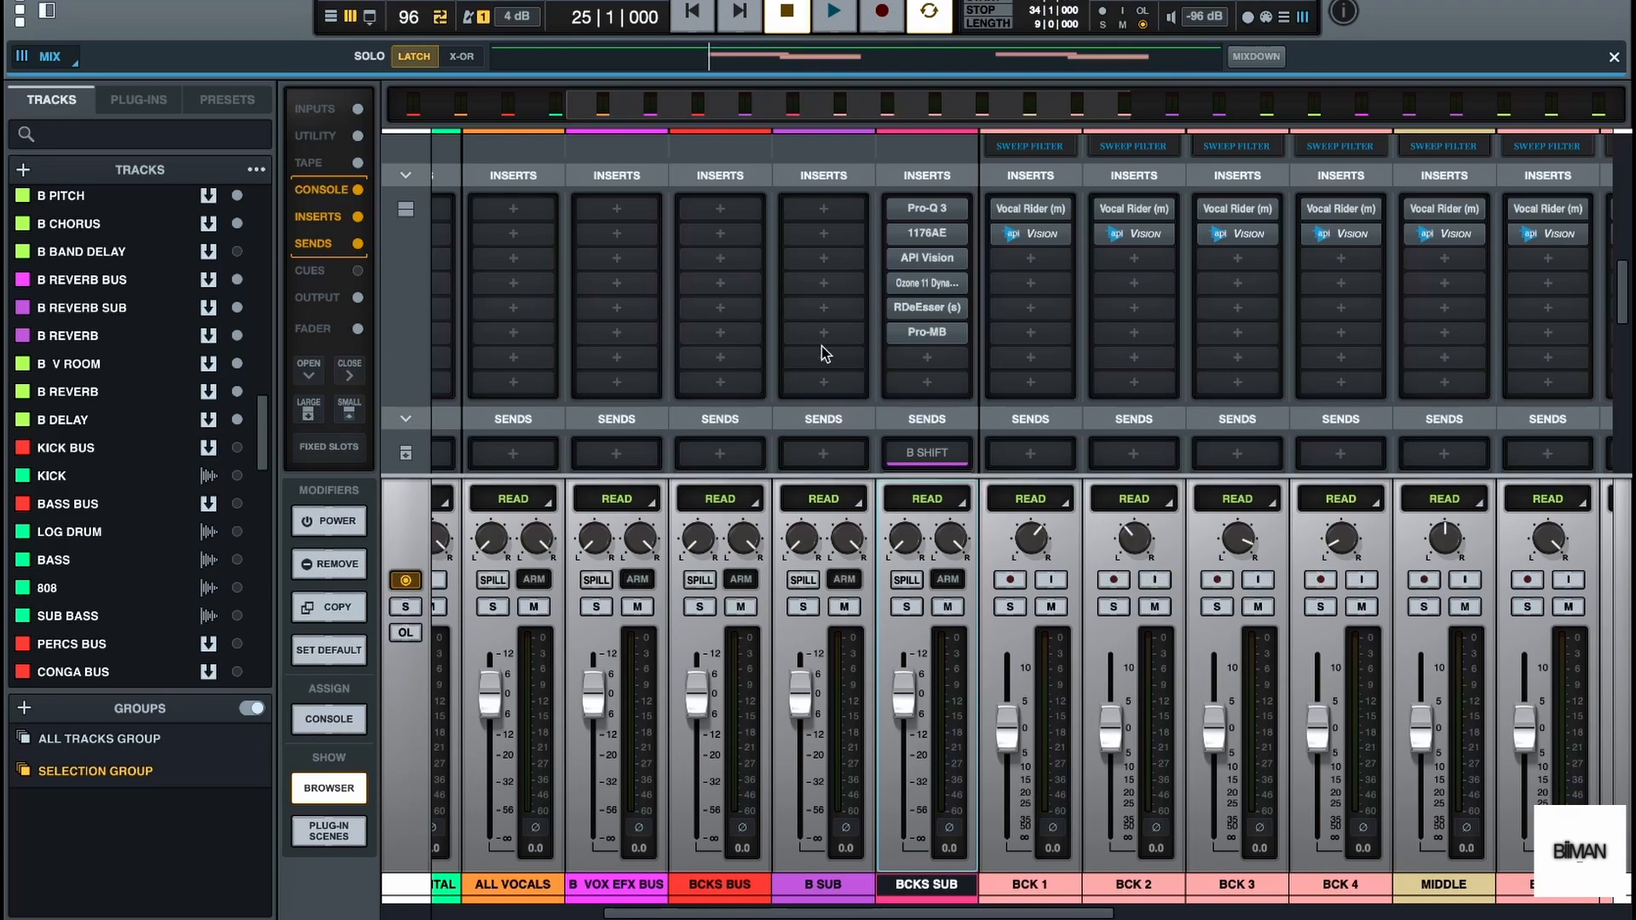
Insert the White 2A (AU) compressor in the second insert slot of the B SUB bus
{"action": "left_click", "coordinate": [824, 234]}
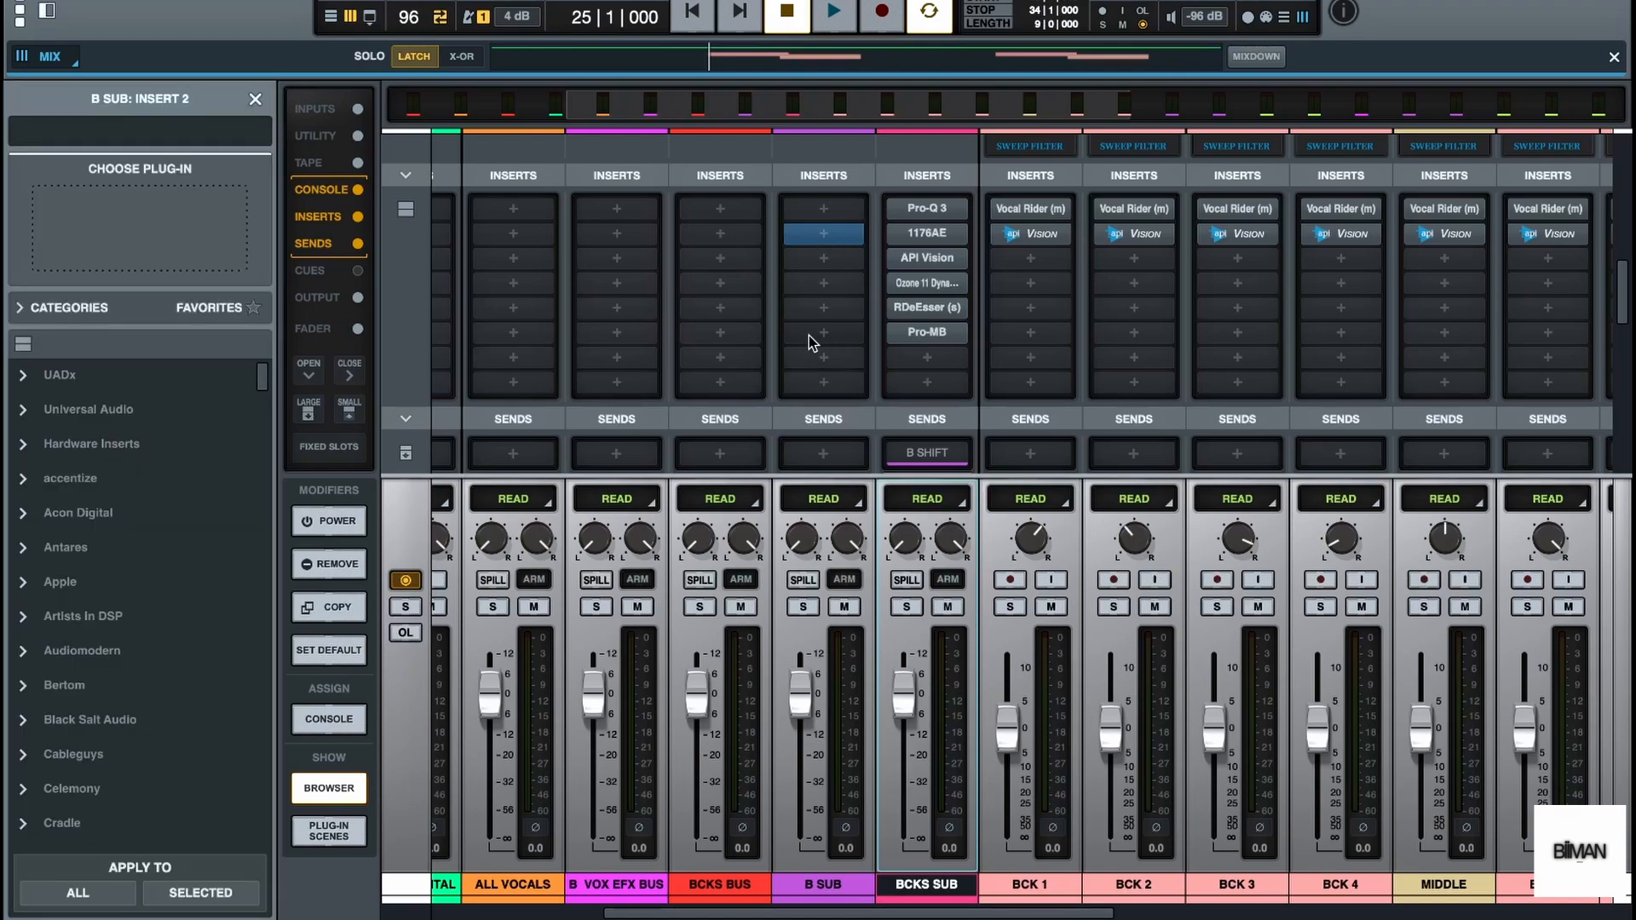
{"action": "type", "text": "WHITE"}
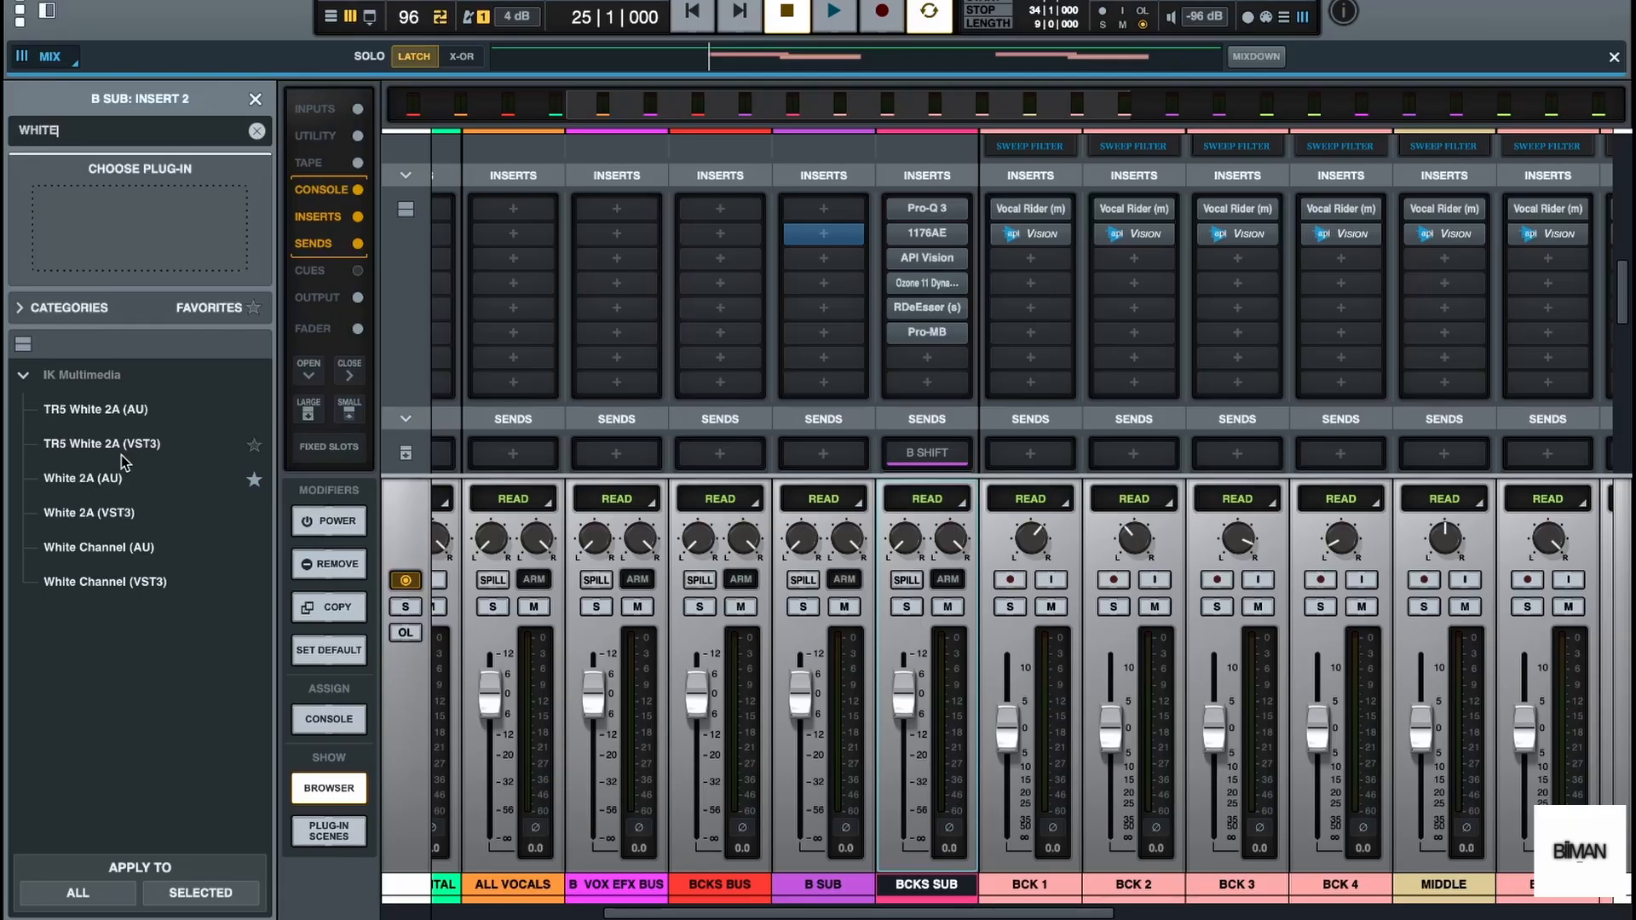
{"action": "double_click", "coordinate": [150, 480]}
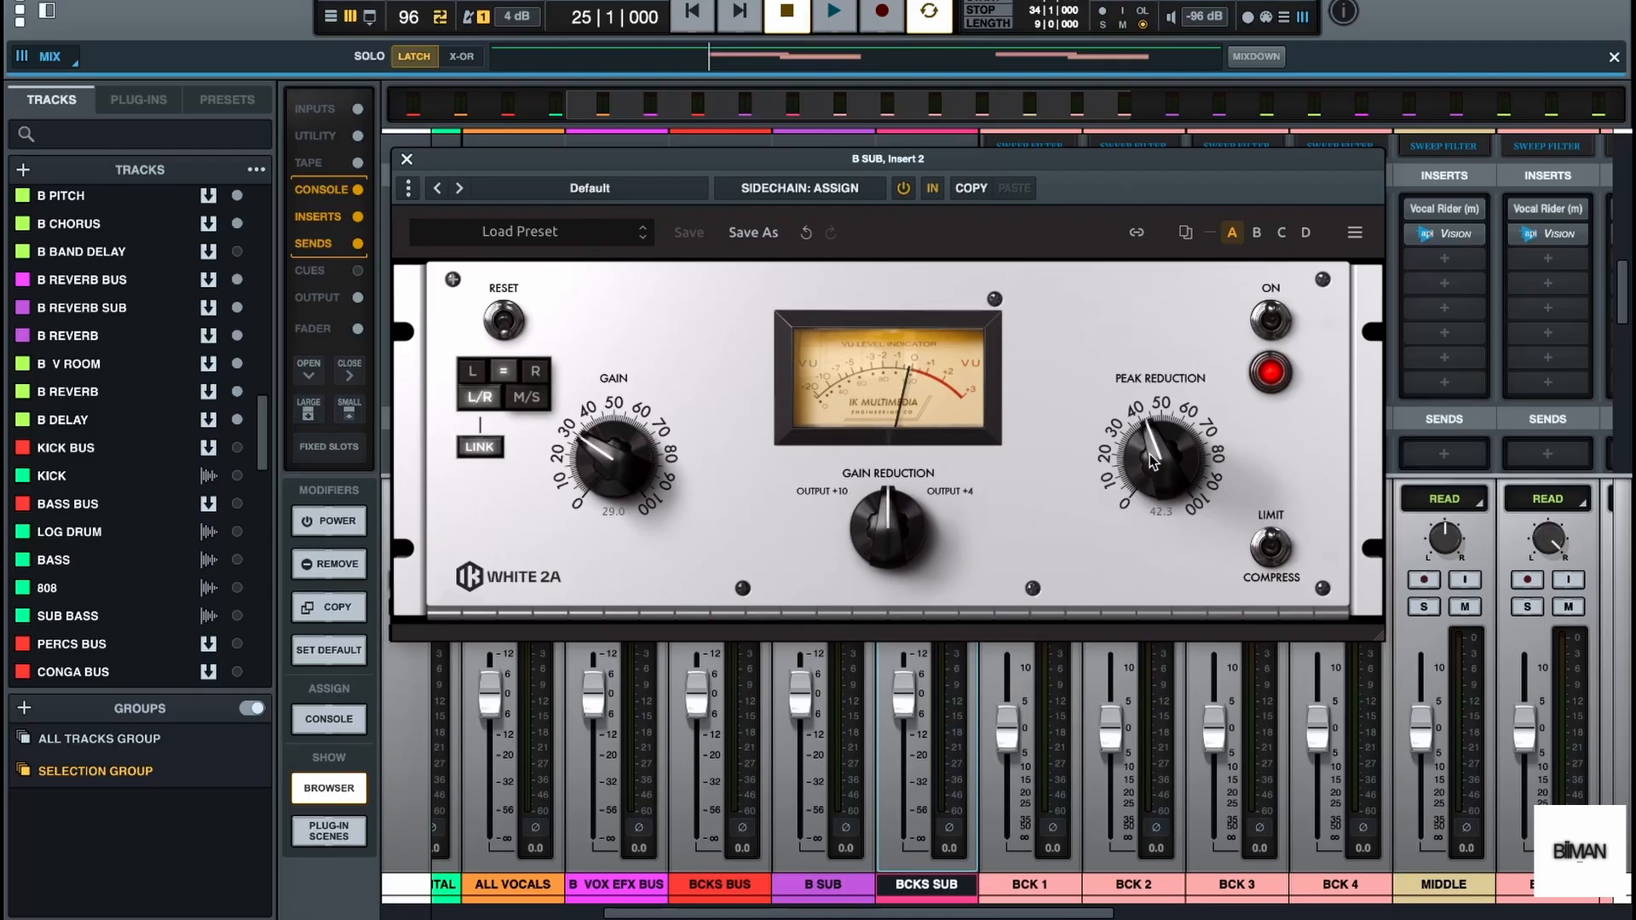
Adjust White 2A's peak reduction on B SUB to about 41.2 while listening to playback, and close the plug-in
{"action": "key", "text": "space"}
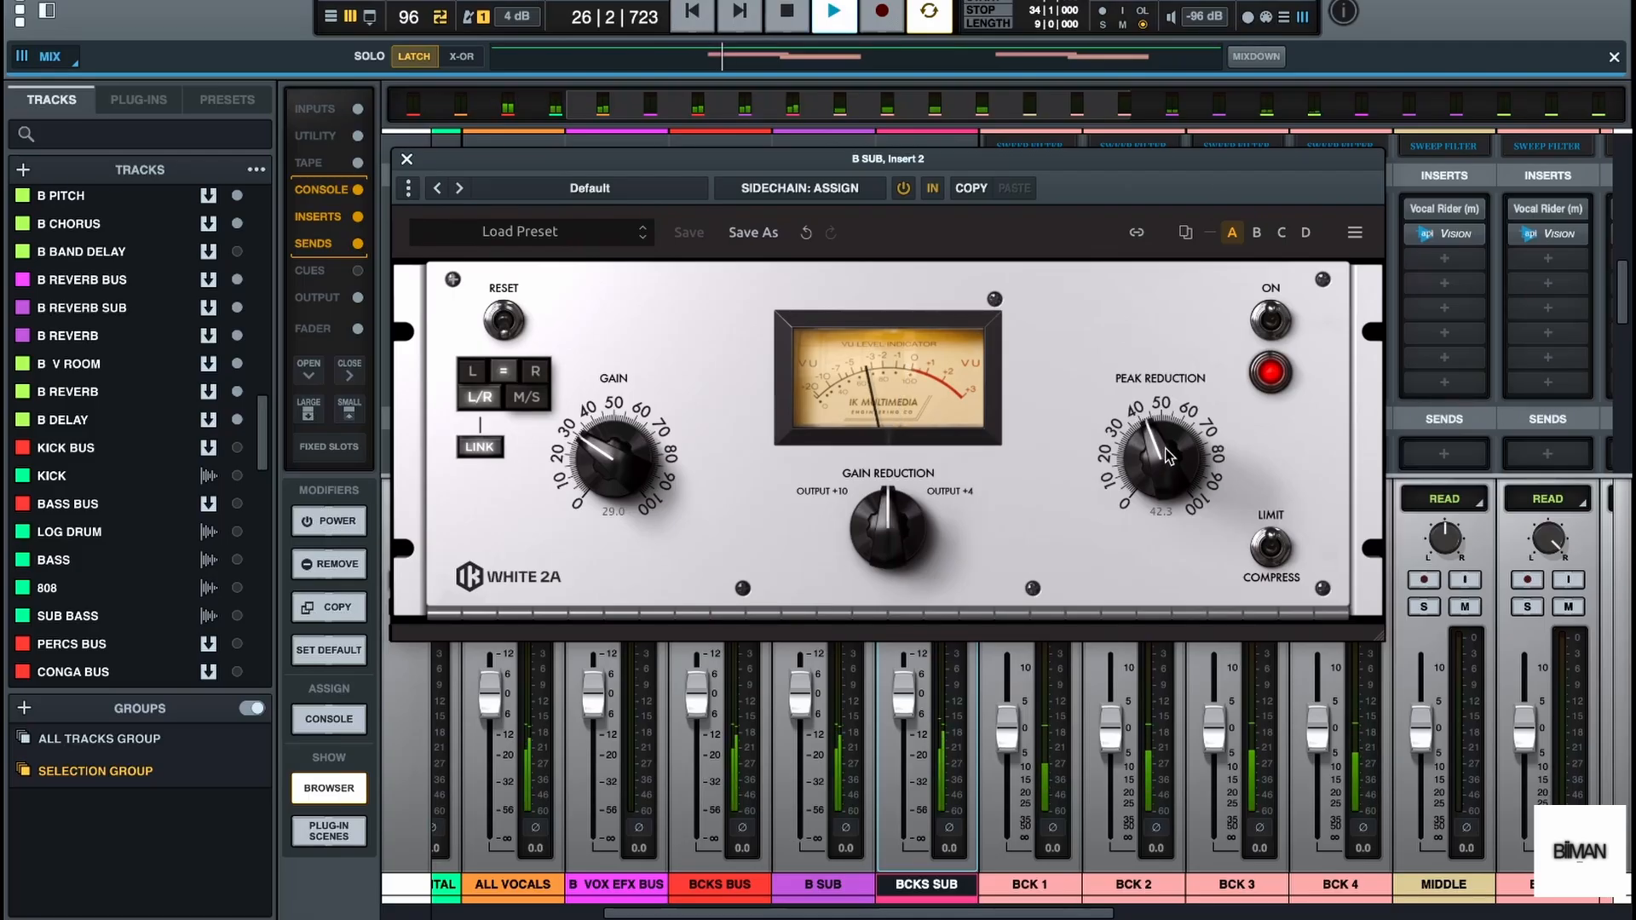
{"action": "scroll", "coordinate": [1166, 441], "scroll_direction": "up", "scroll_amount": 3}
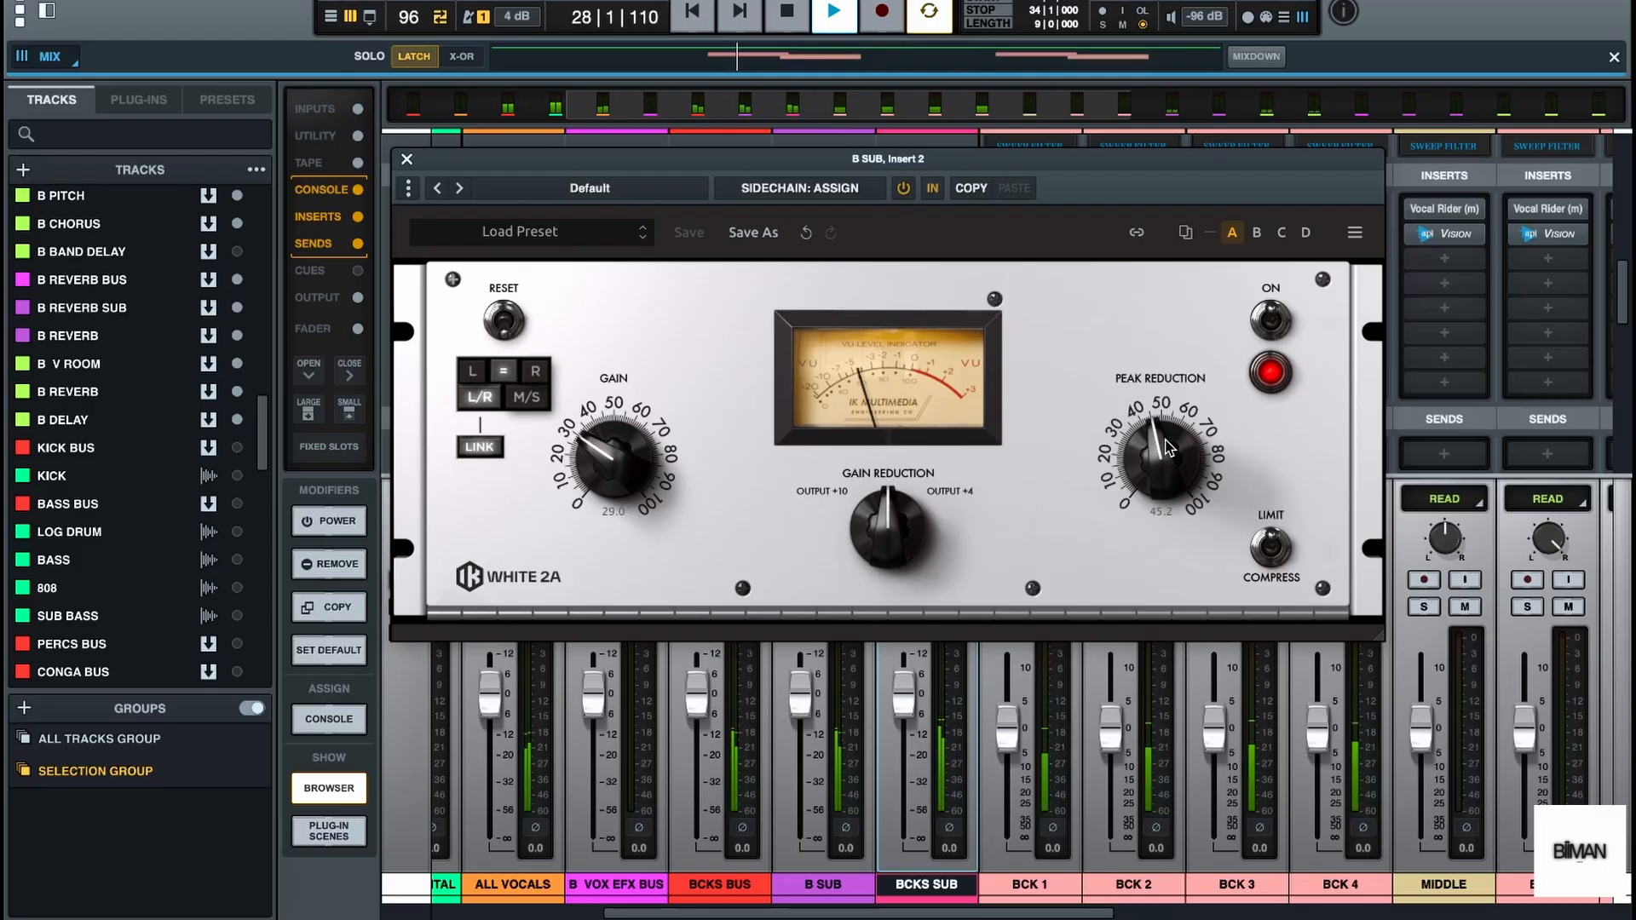
{"action": "key", "text": "space"}
{"action": "scroll", "coordinate": [1158, 449], "scroll_direction": "down", "scroll_amount": 4}
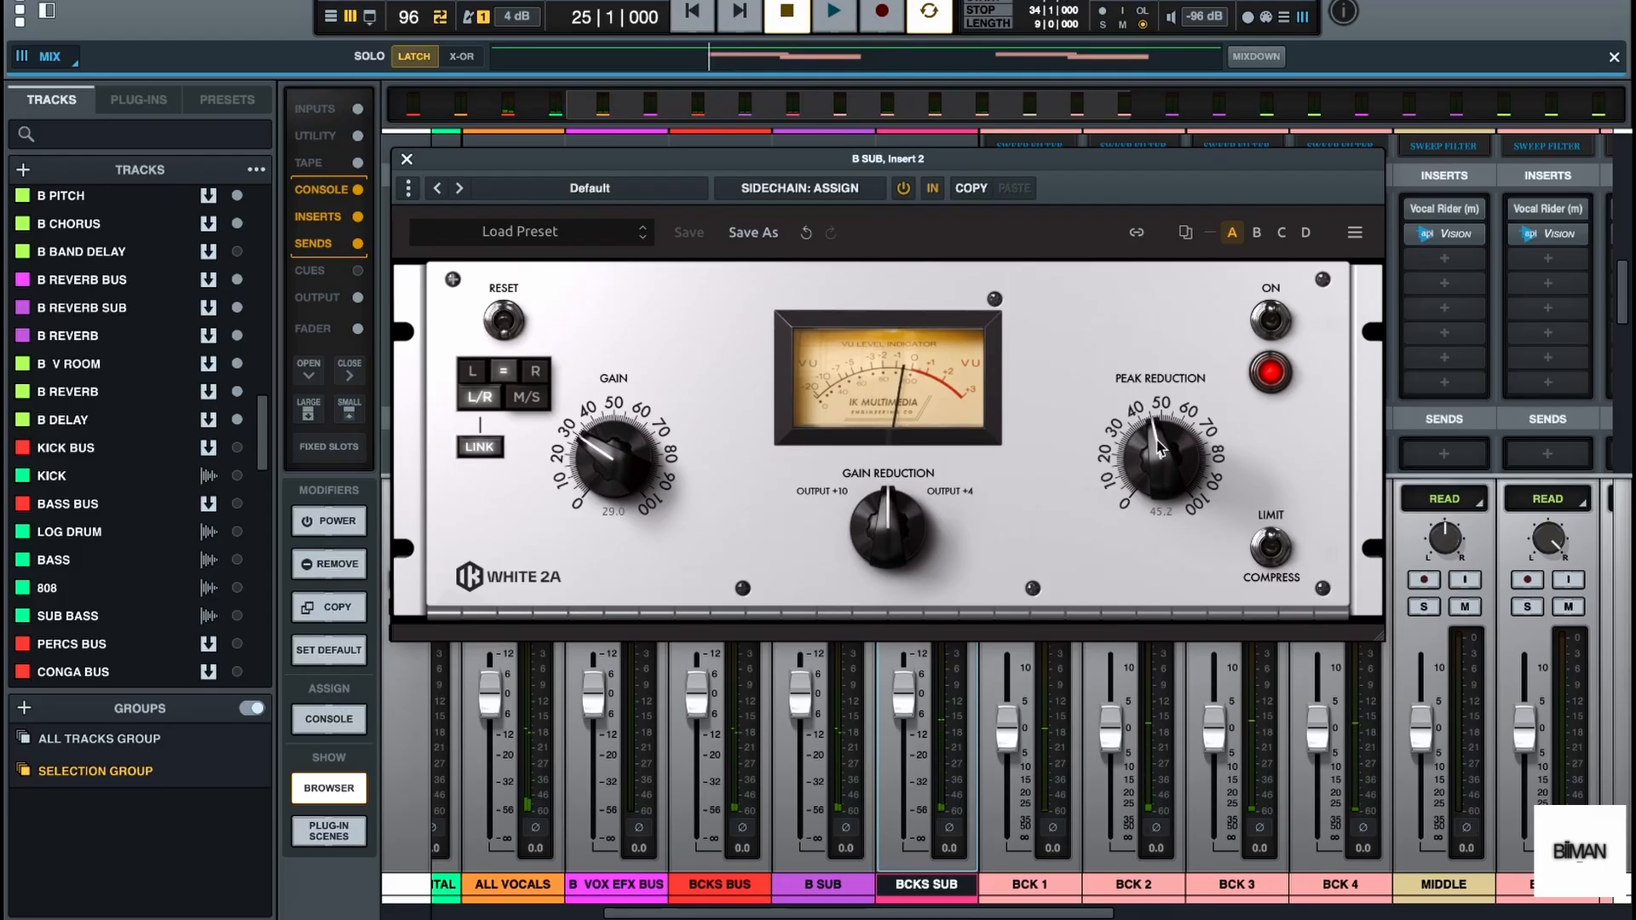
{"action": "key", "text": "space"}
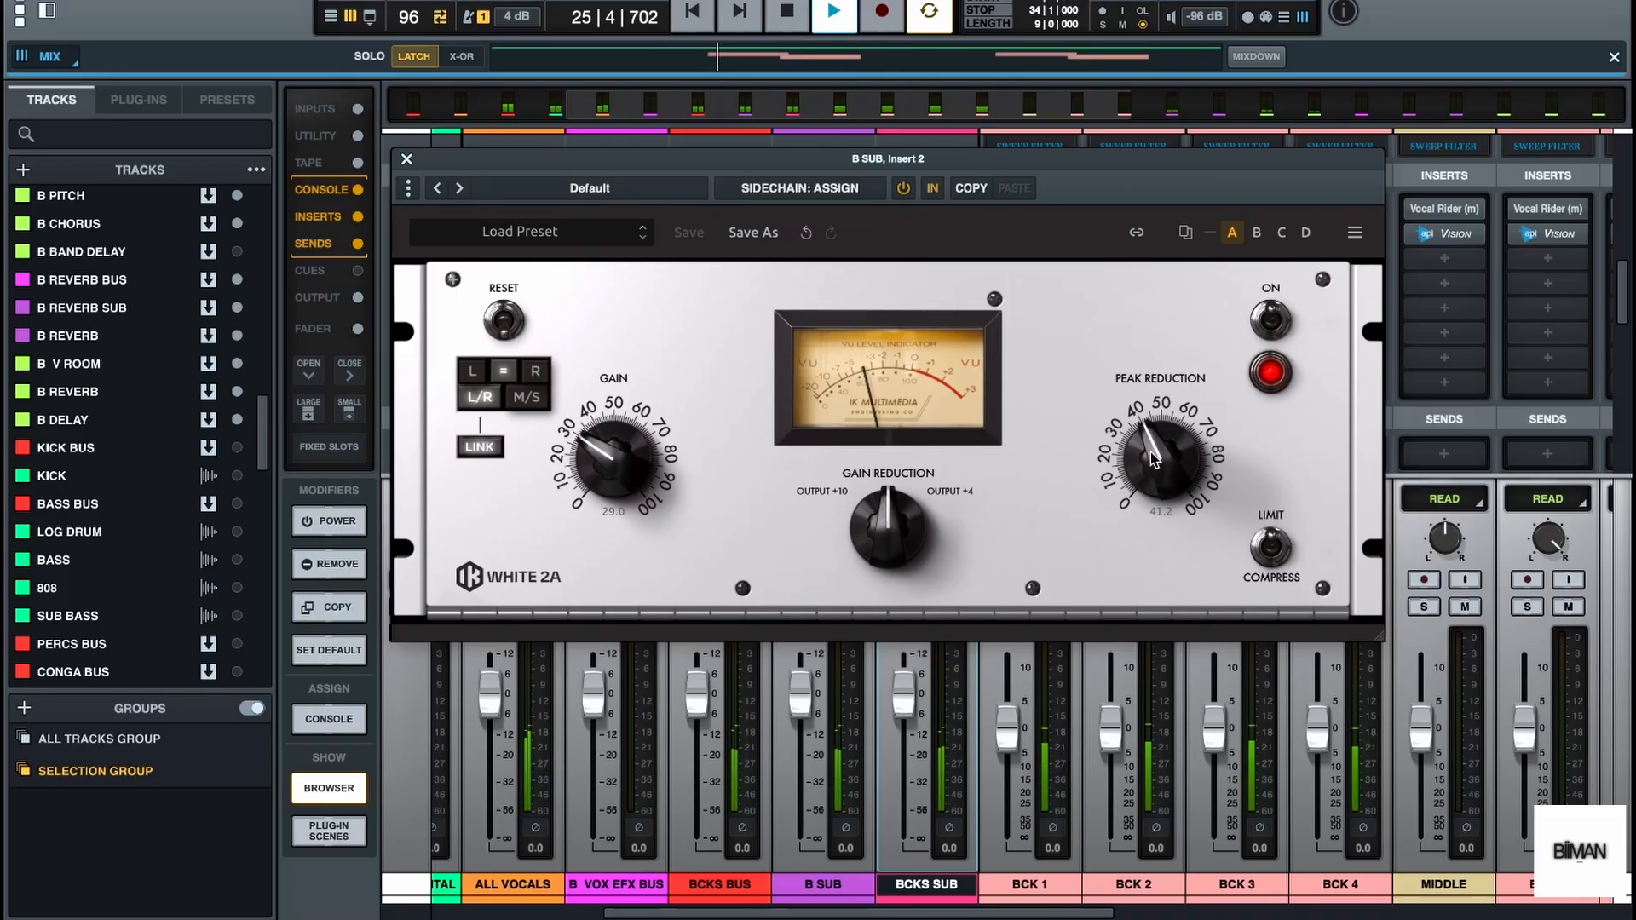
{"action": "key", "text": "space"}
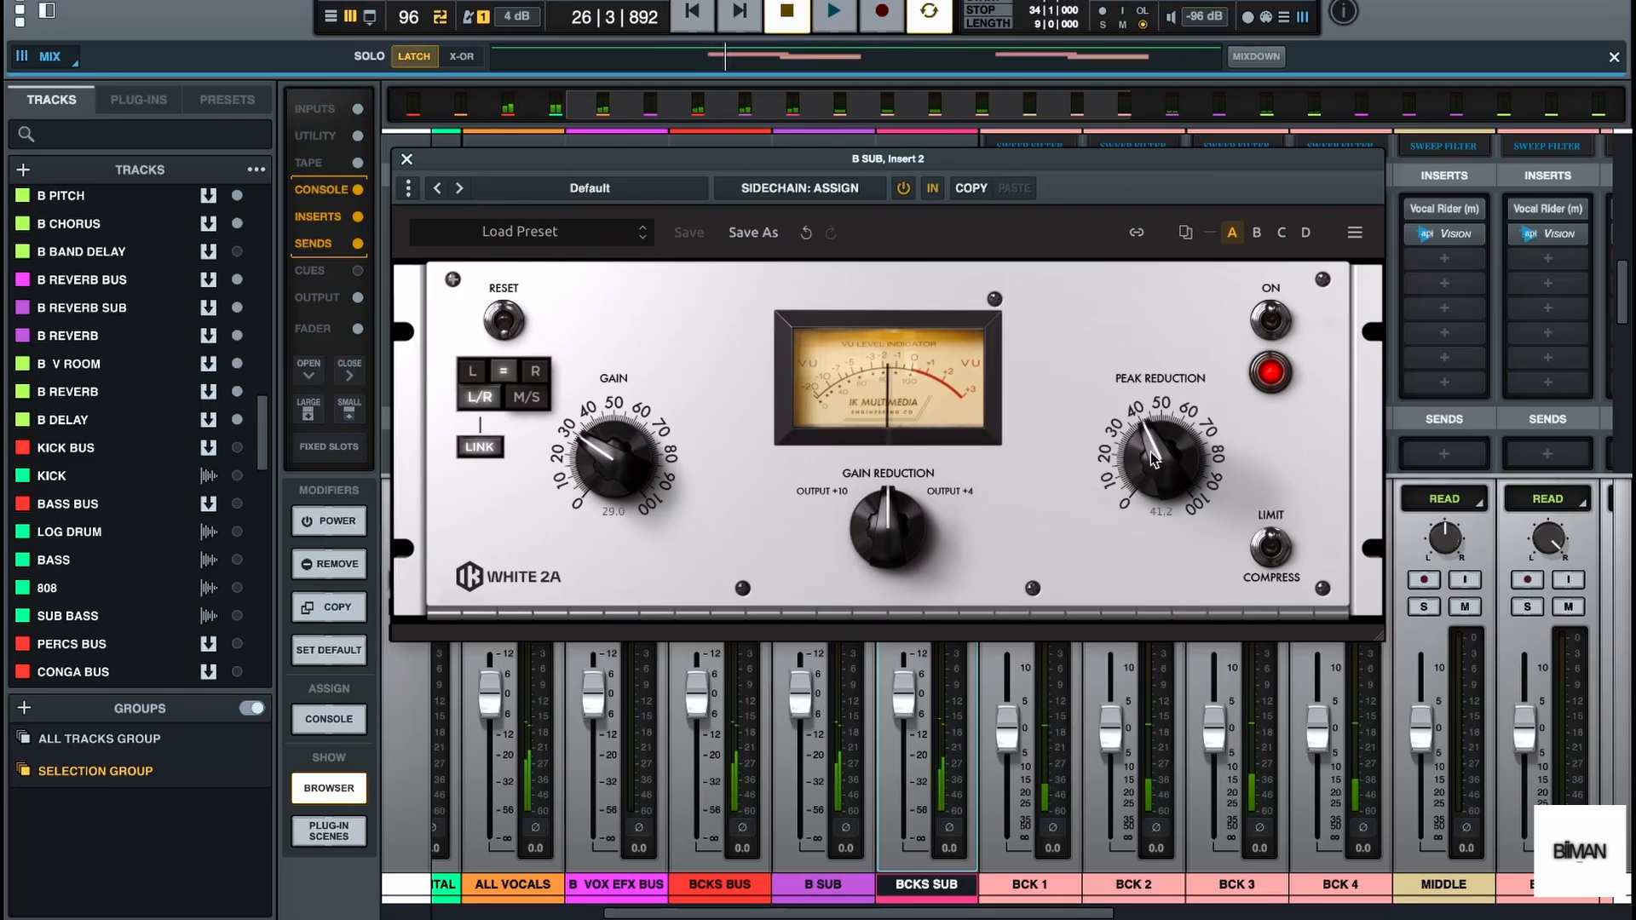
{"action": "left_click", "coordinate": [406, 161]}
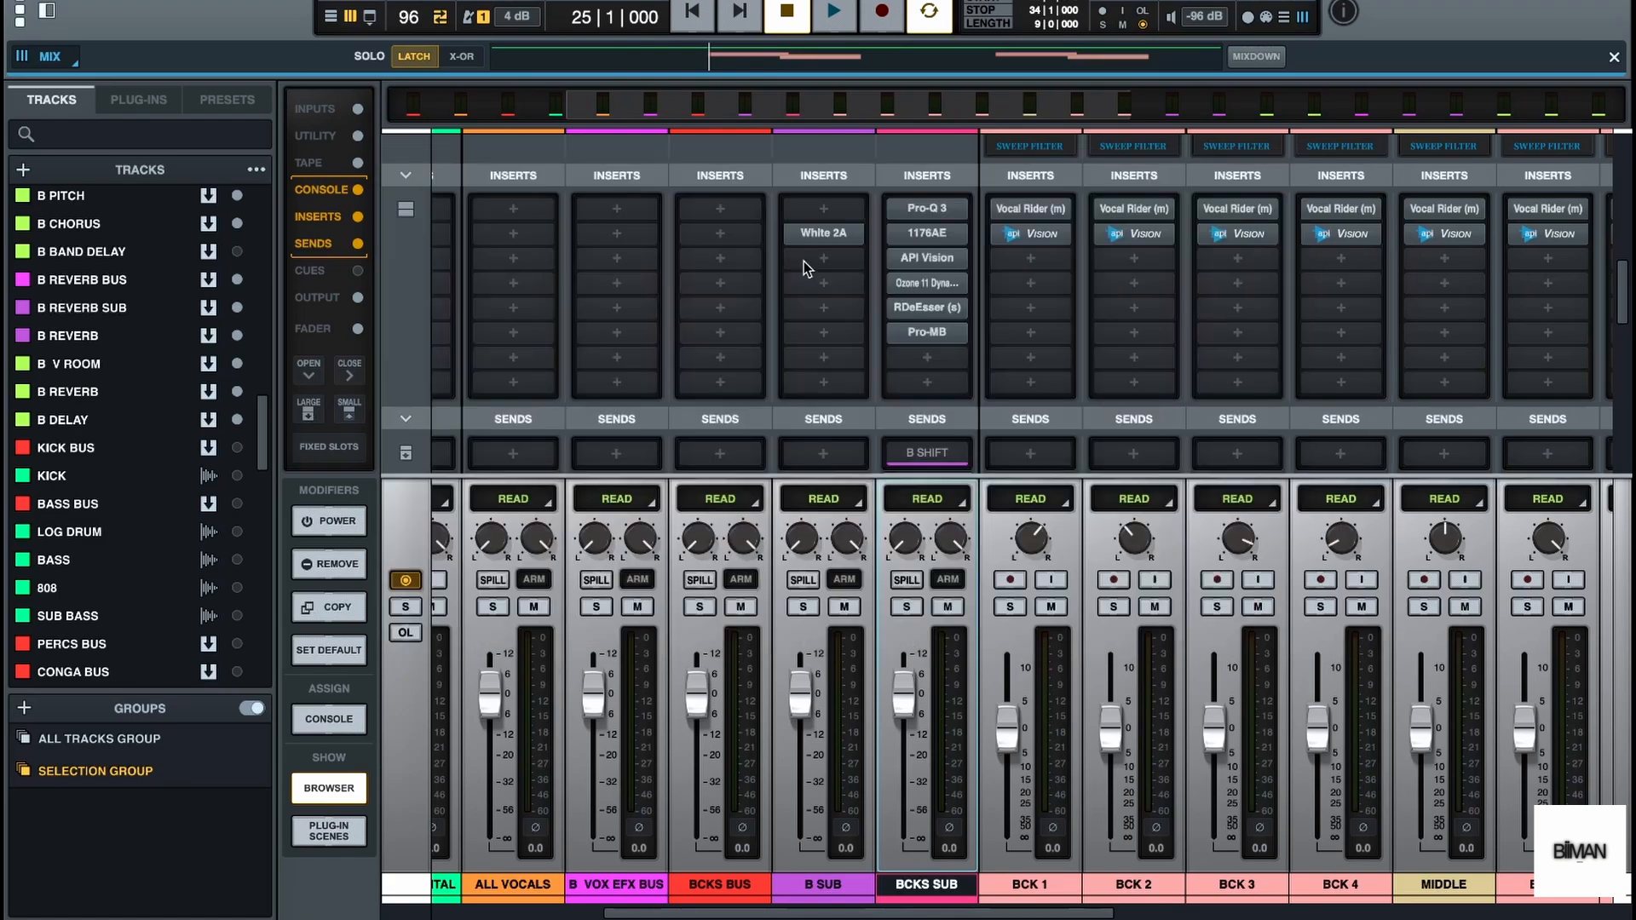
Insert the UADx Pure Plate Reverb in the second insert slot of the B V ROOM bus
{"action": "scroll", "coordinate": [855, 379], "scroll_direction": "down", "scroll_amount": 5}
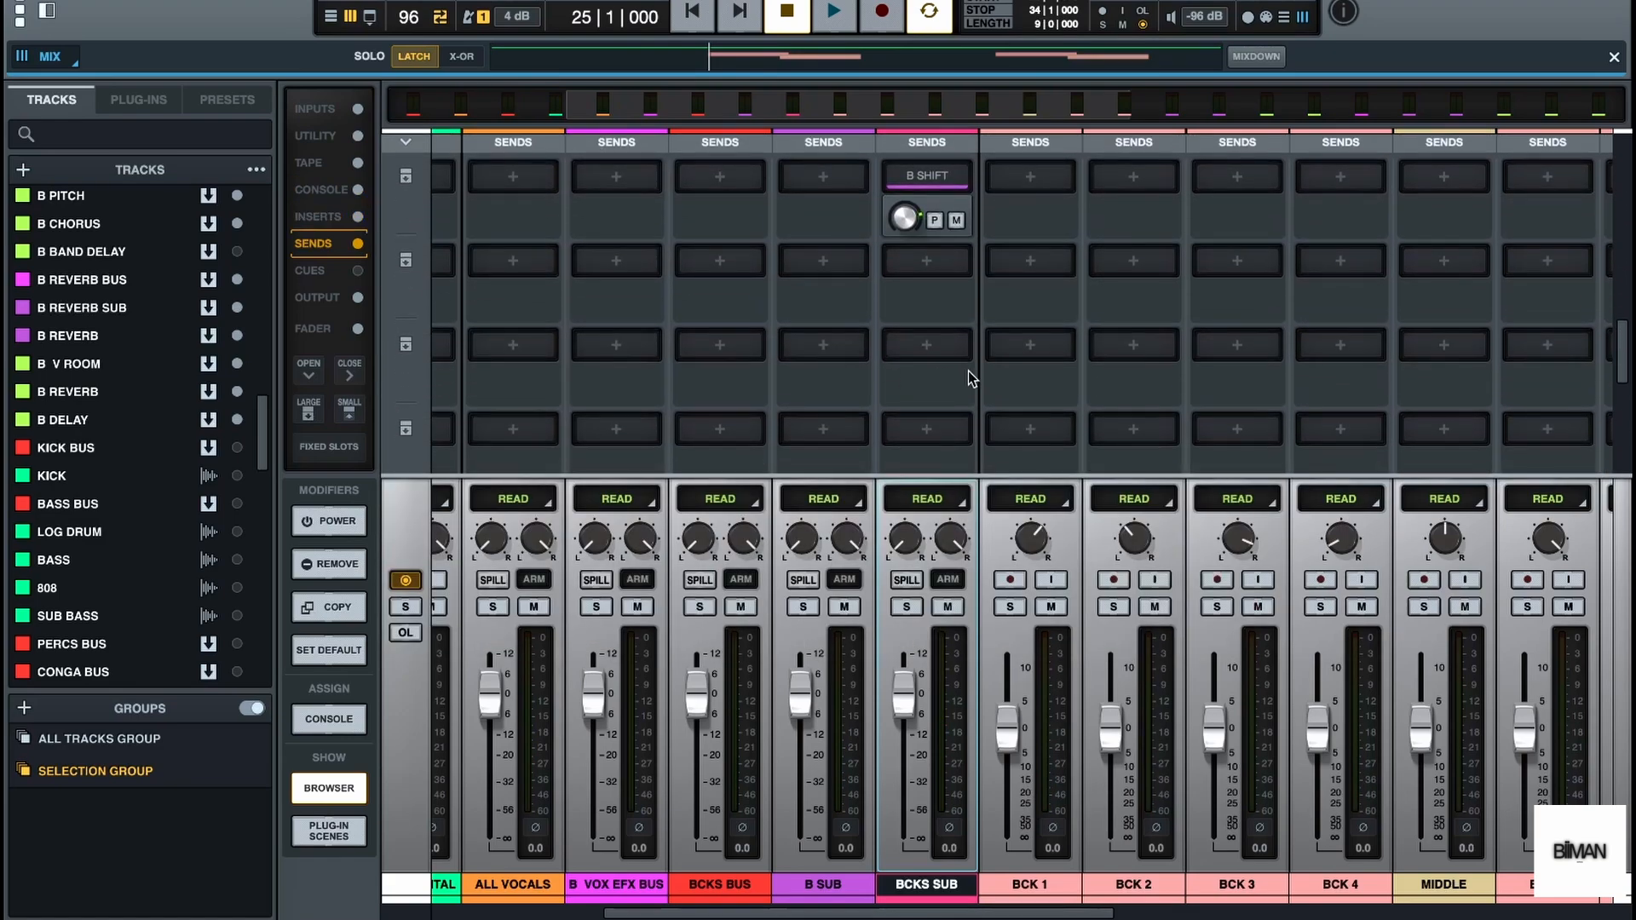
{"action": "scroll", "coordinate": [997, 384], "scroll_direction": "right", "scroll_amount": 6}
{"action": "scroll", "coordinate": [999, 383], "scroll_direction": "right", "scroll_amount": 4}
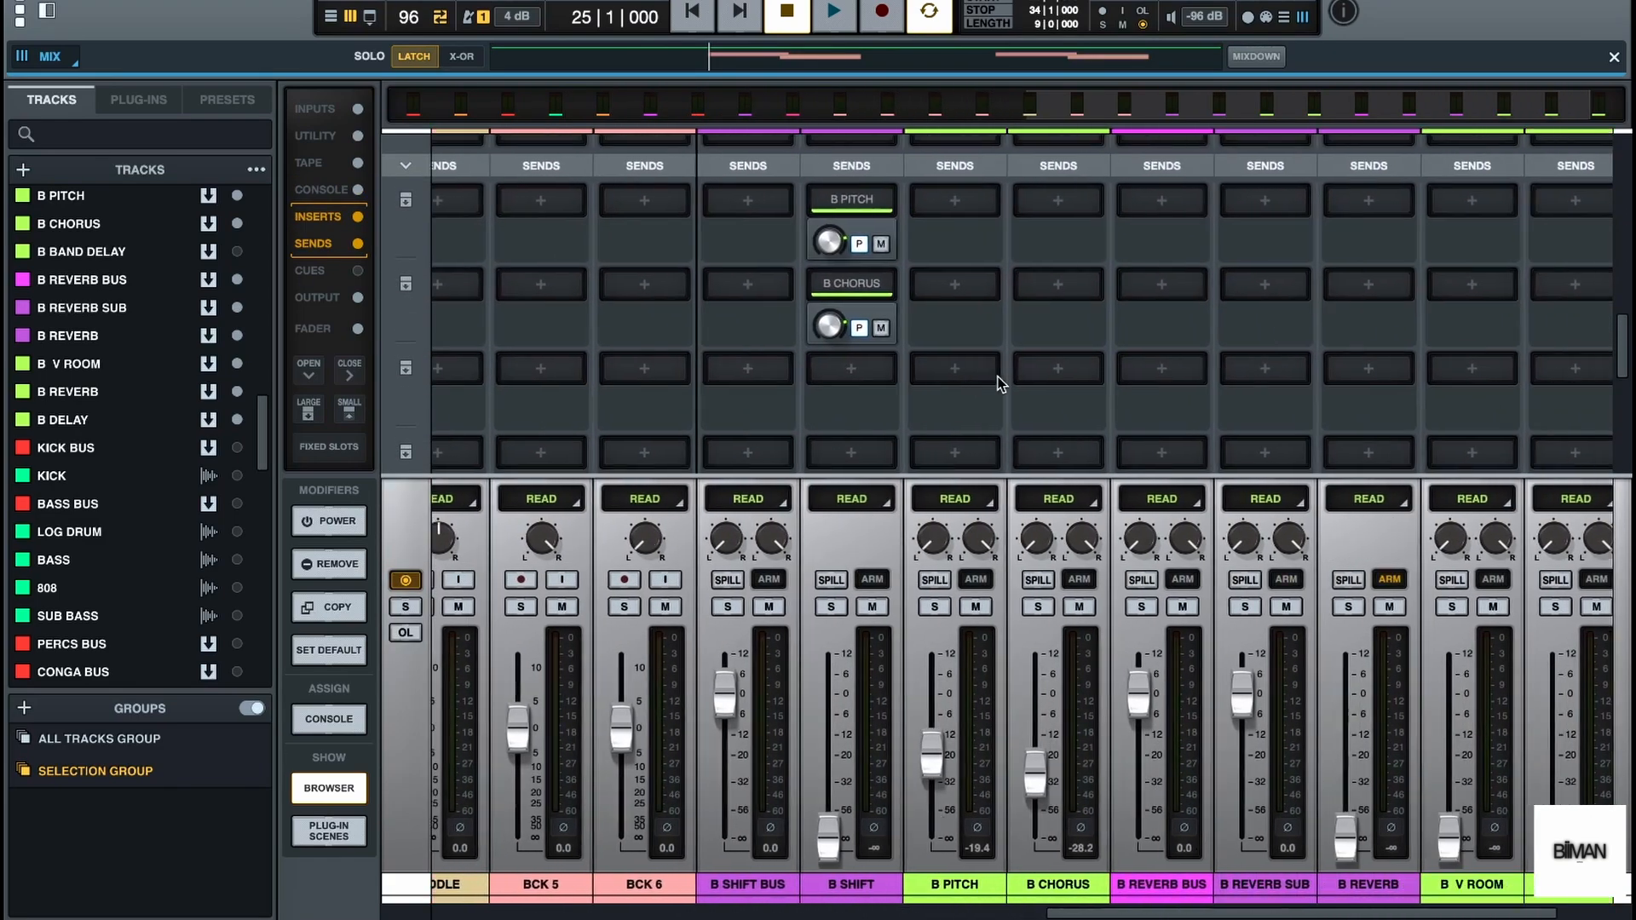
{"action": "scroll", "coordinate": [1001, 384], "scroll_direction": "up", "scroll_amount": 3}
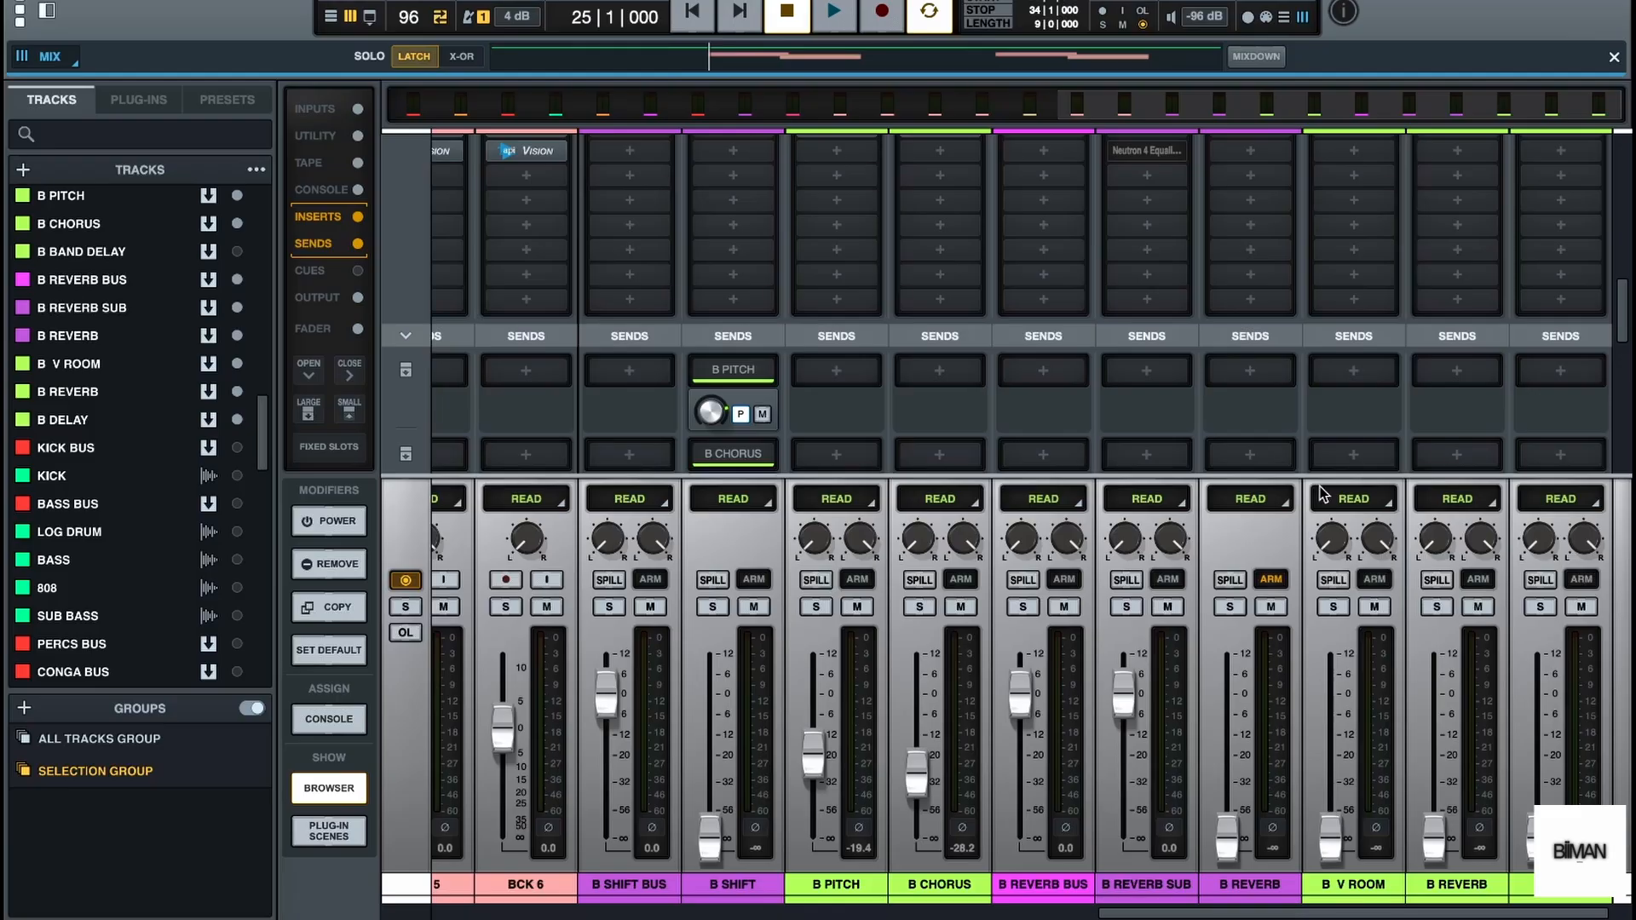
{"action": "scroll", "coordinate": [121, 484], "scroll_direction": "down", "scroll_amount": 4}
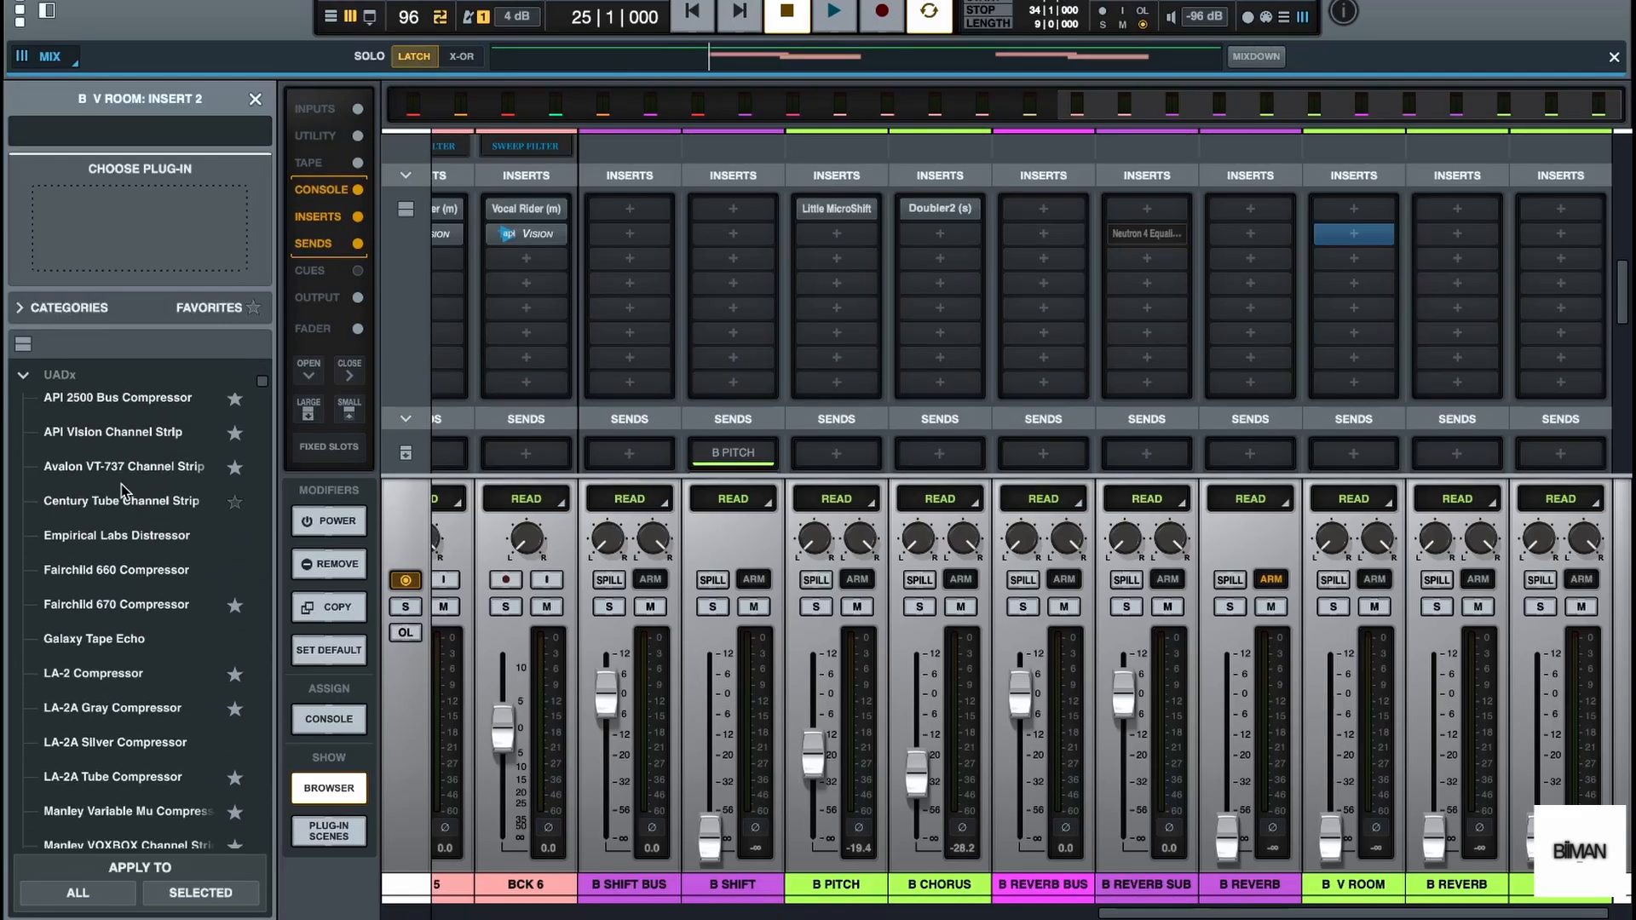
{"action": "scroll", "coordinate": [121, 484], "scroll_direction": "down", "scroll_amount": 5}
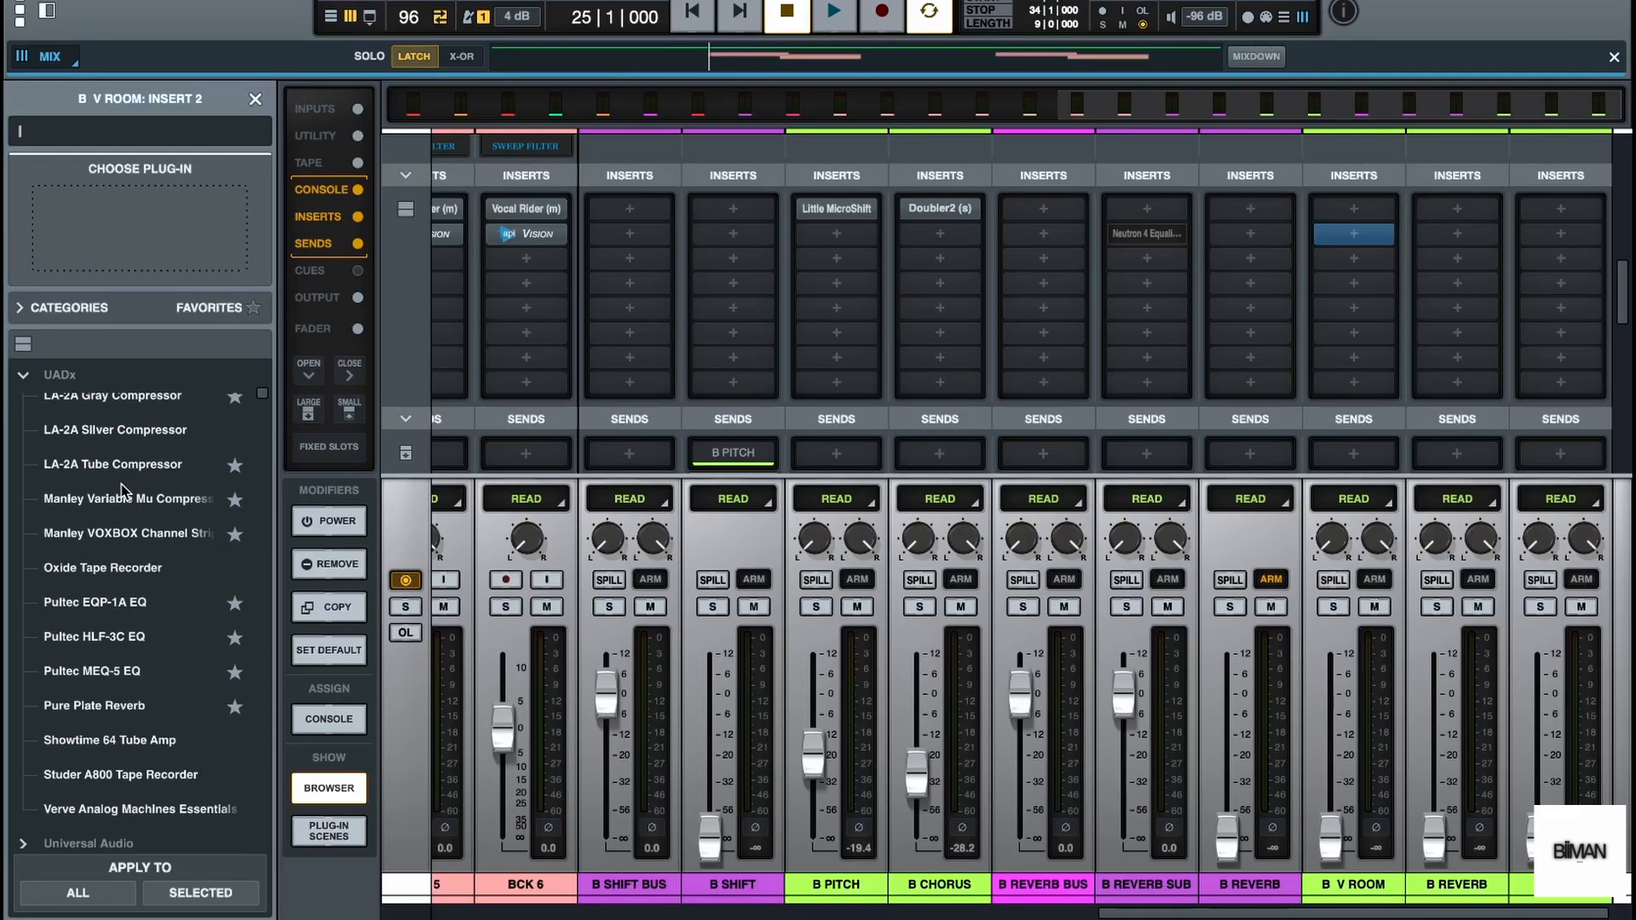
{"action": "left_click", "coordinate": [119, 705]}
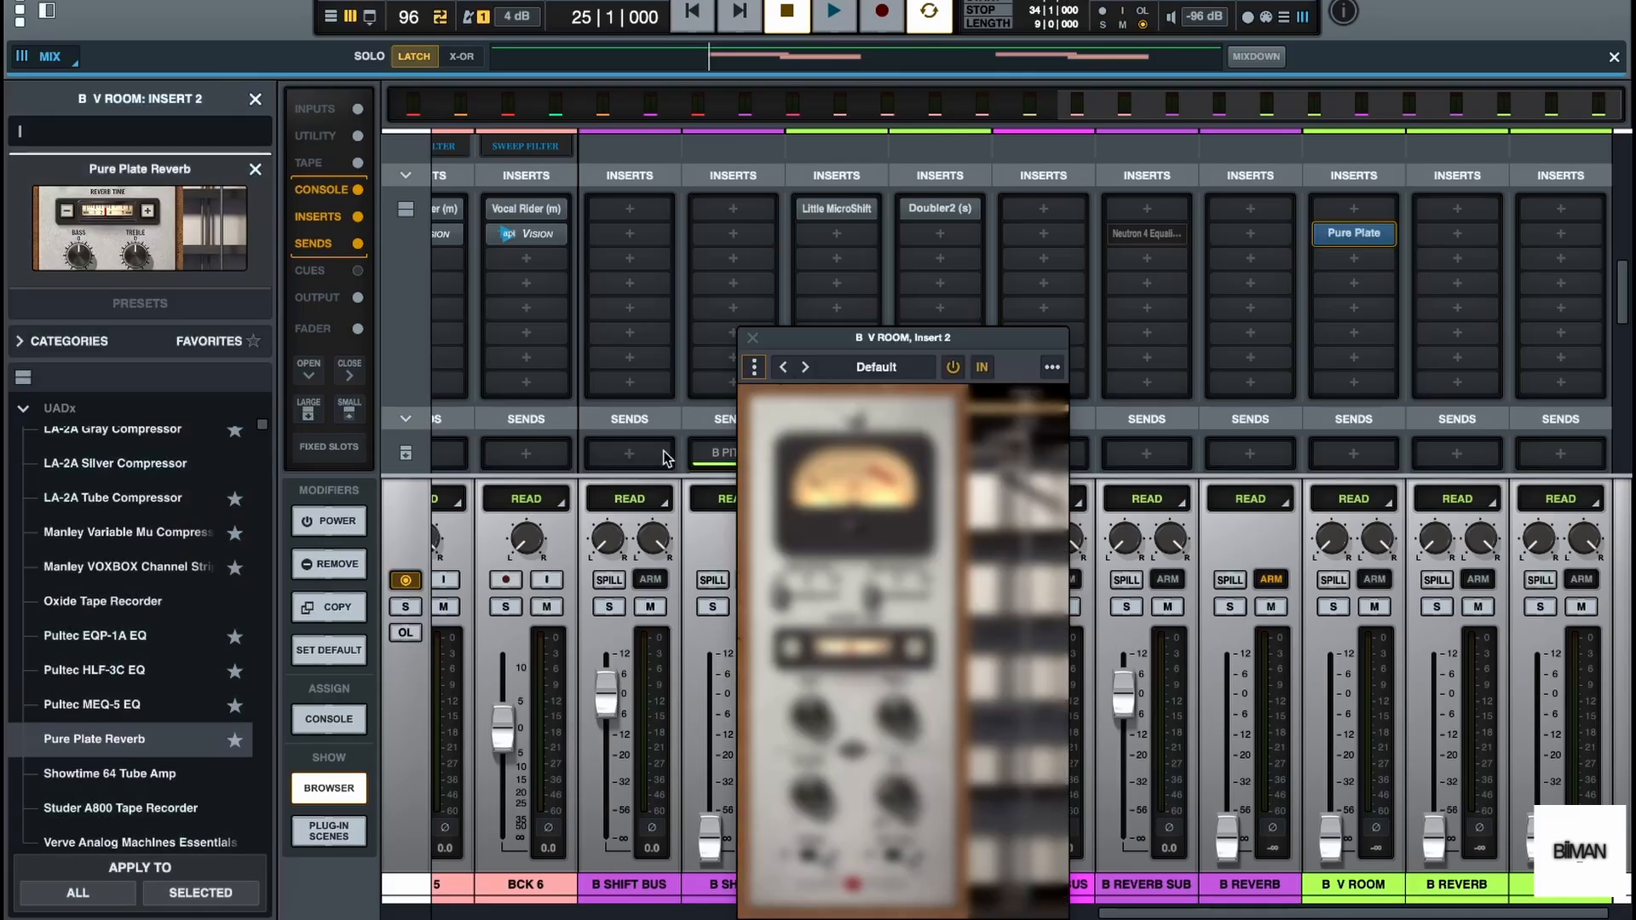
{"action": "left_click", "coordinate": [254, 99]}
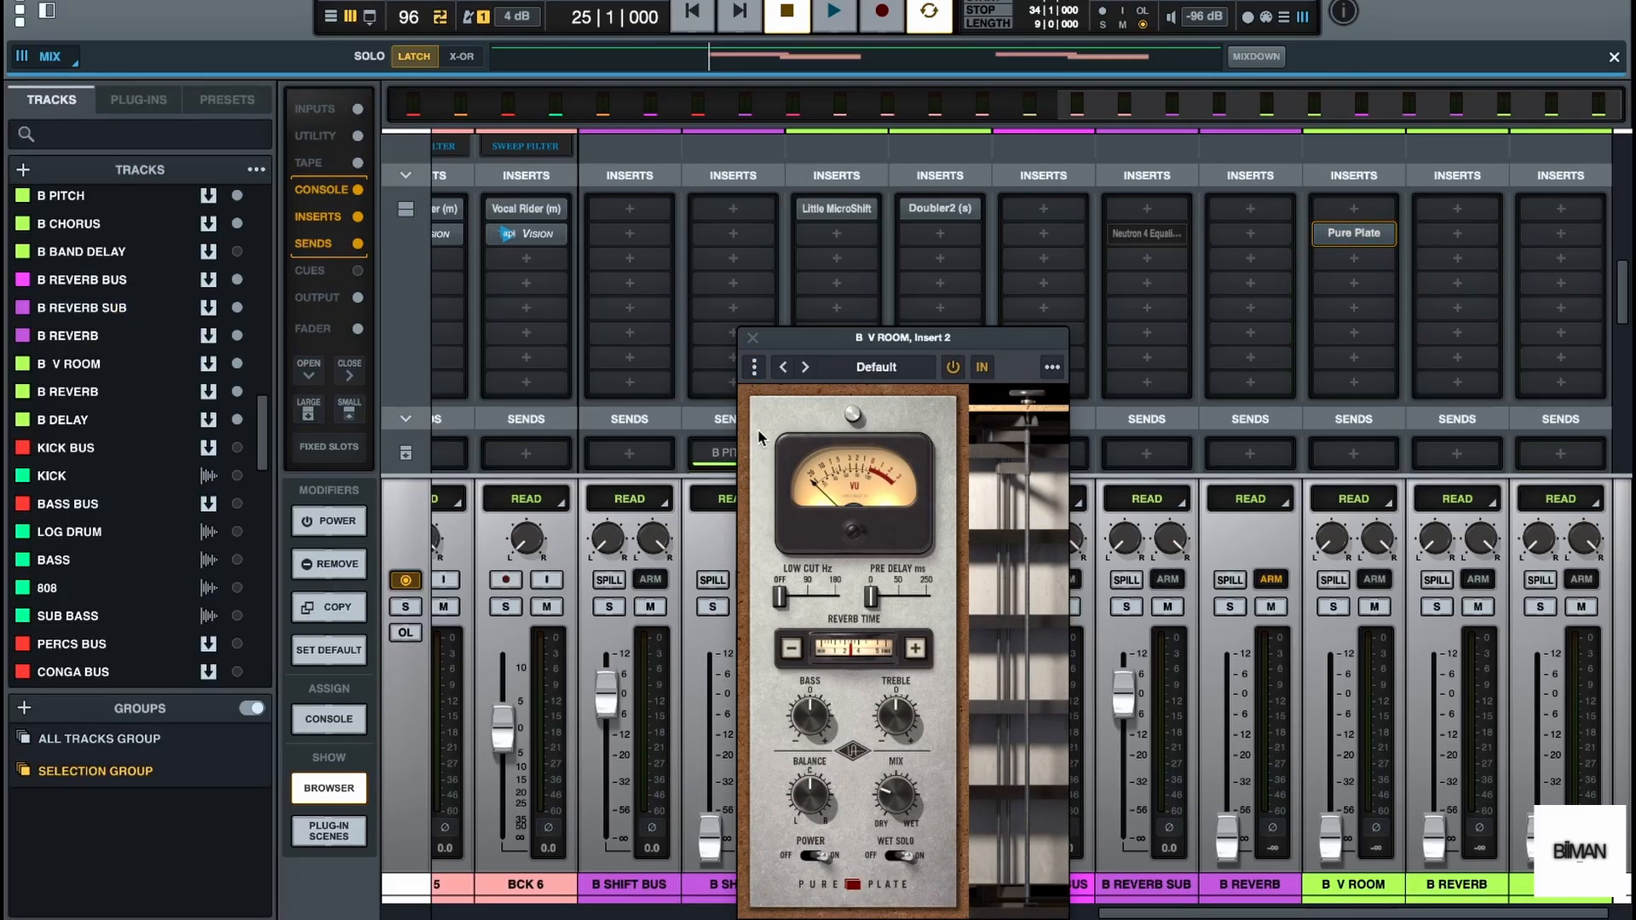
Load the Tight BG Vocal Plate preset from the Vocal presets in B V ROOM's Pure Plate and close the plug-in
{"action": "left_click", "coordinate": [871, 368]}
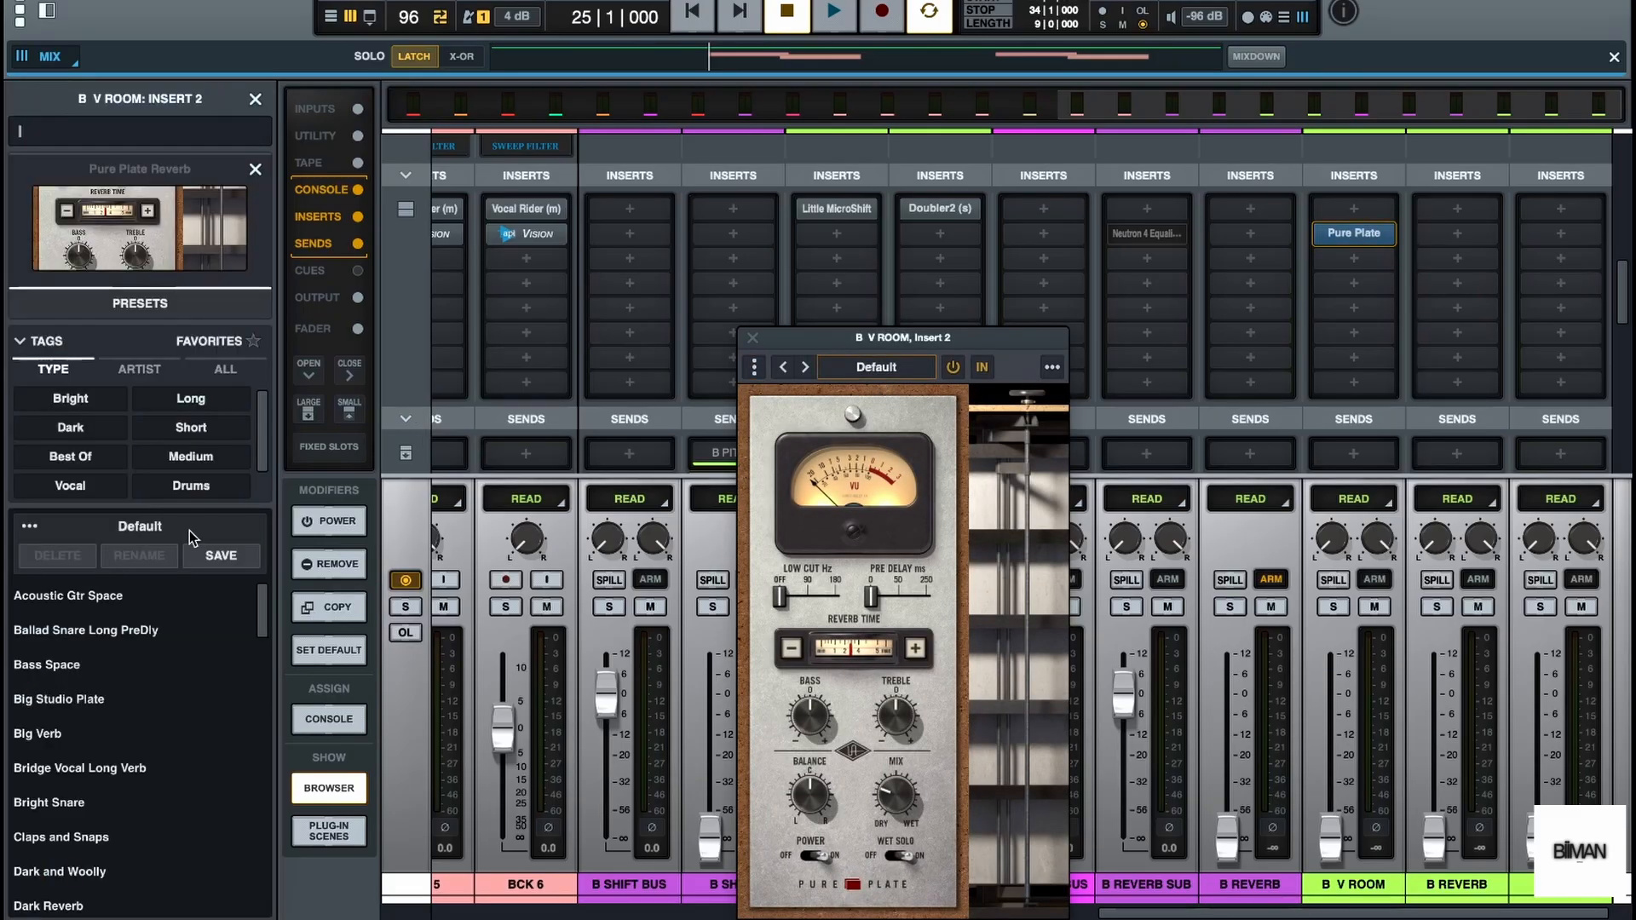
{"action": "left_click", "coordinate": [103, 492]}
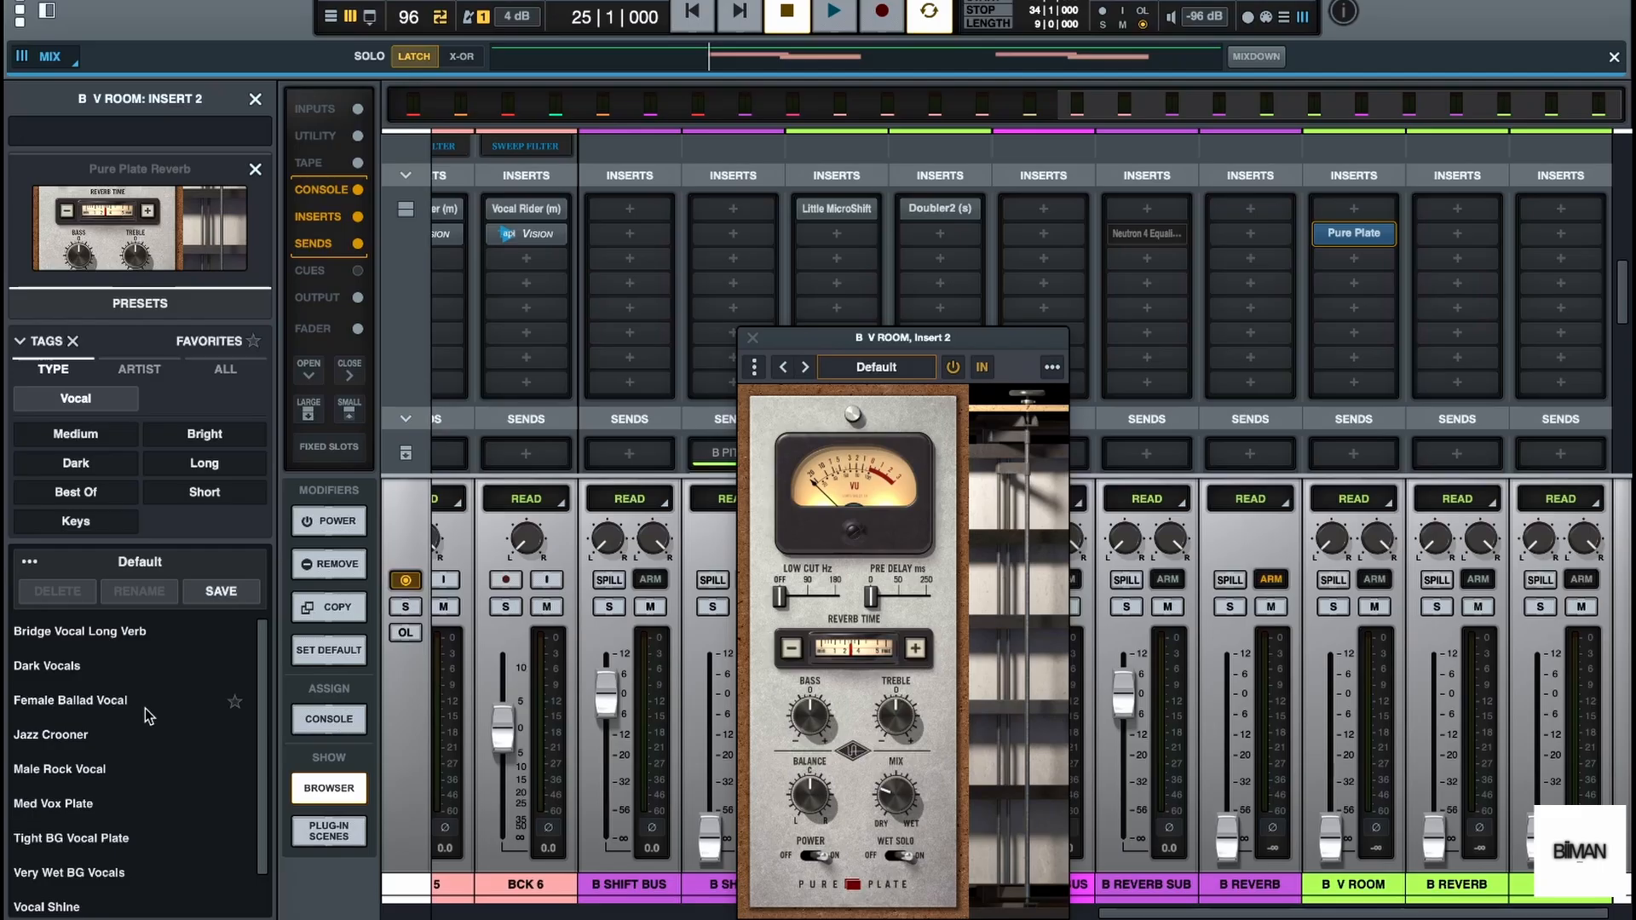
{"action": "scroll", "coordinate": [145, 708], "scroll_direction": "down", "scroll_amount": 1}
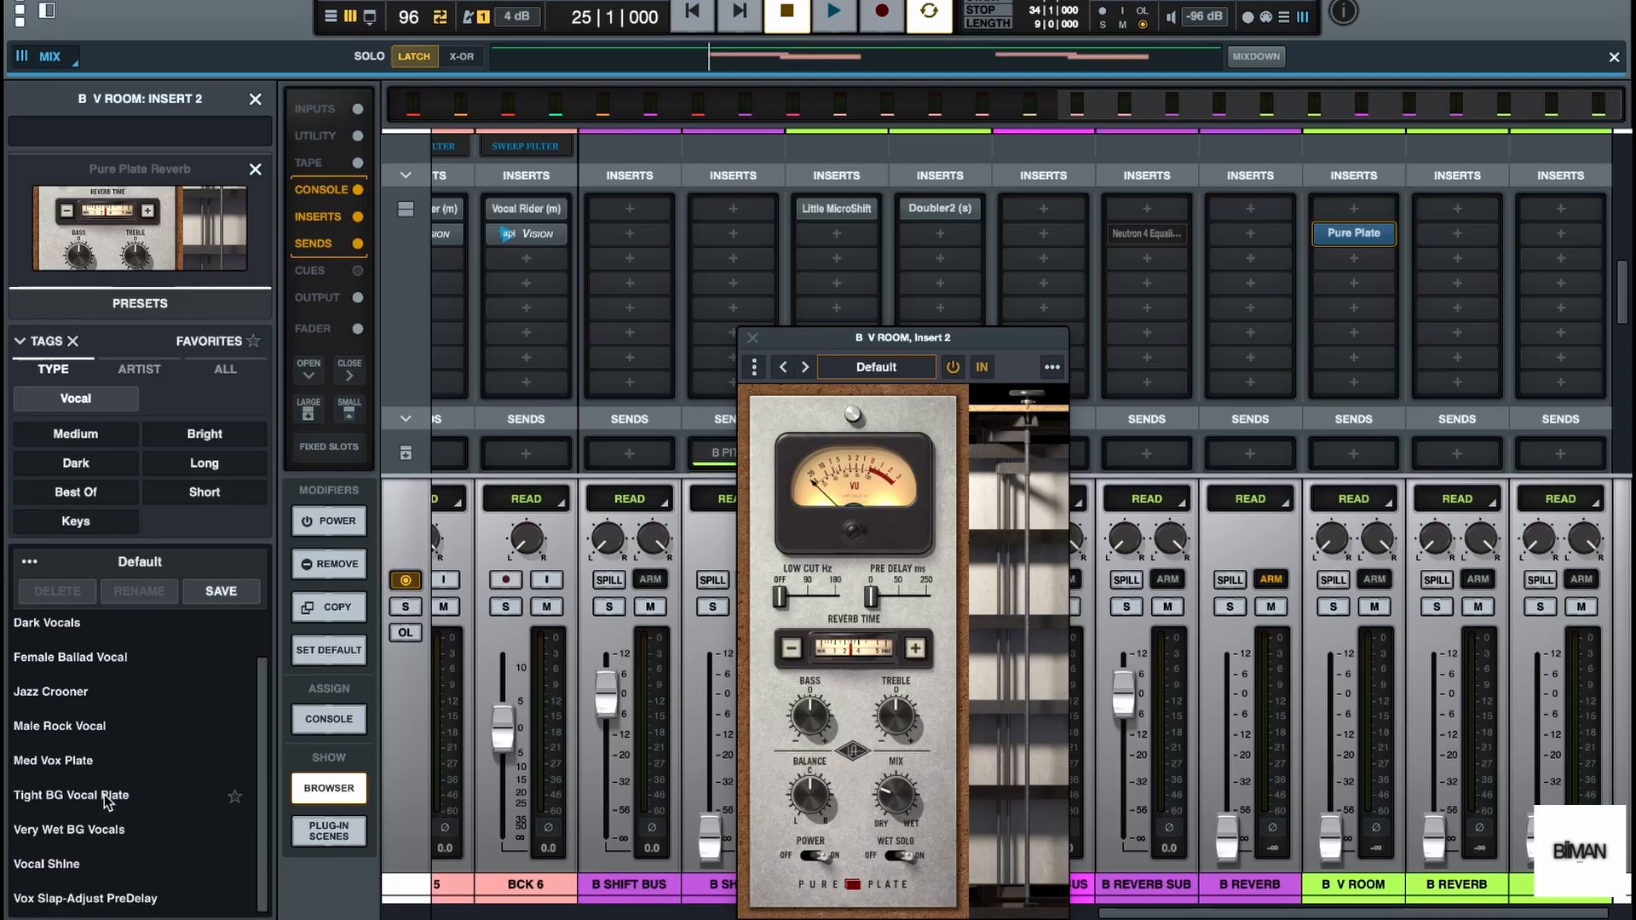
{"action": "left_click", "coordinate": [104, 794]}
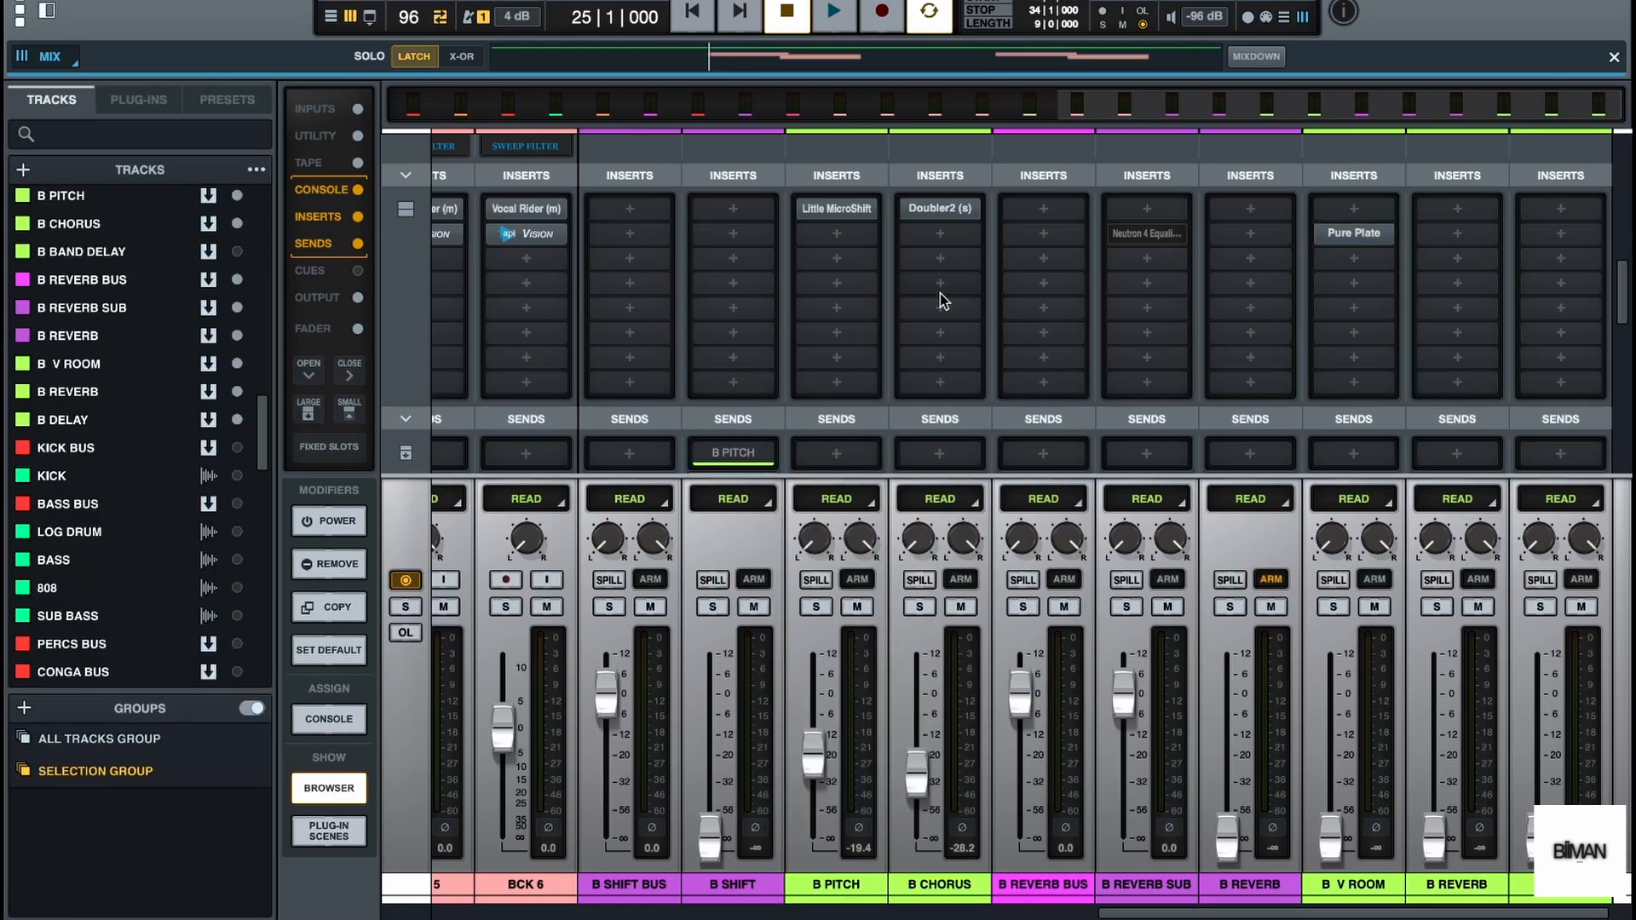
Route the first send of B SUB to B REVERB and close the routing browser
{"action": "scroll", "coordinate": [1154, 329], "scroll_direction": "down", "scroll_amount": 3}
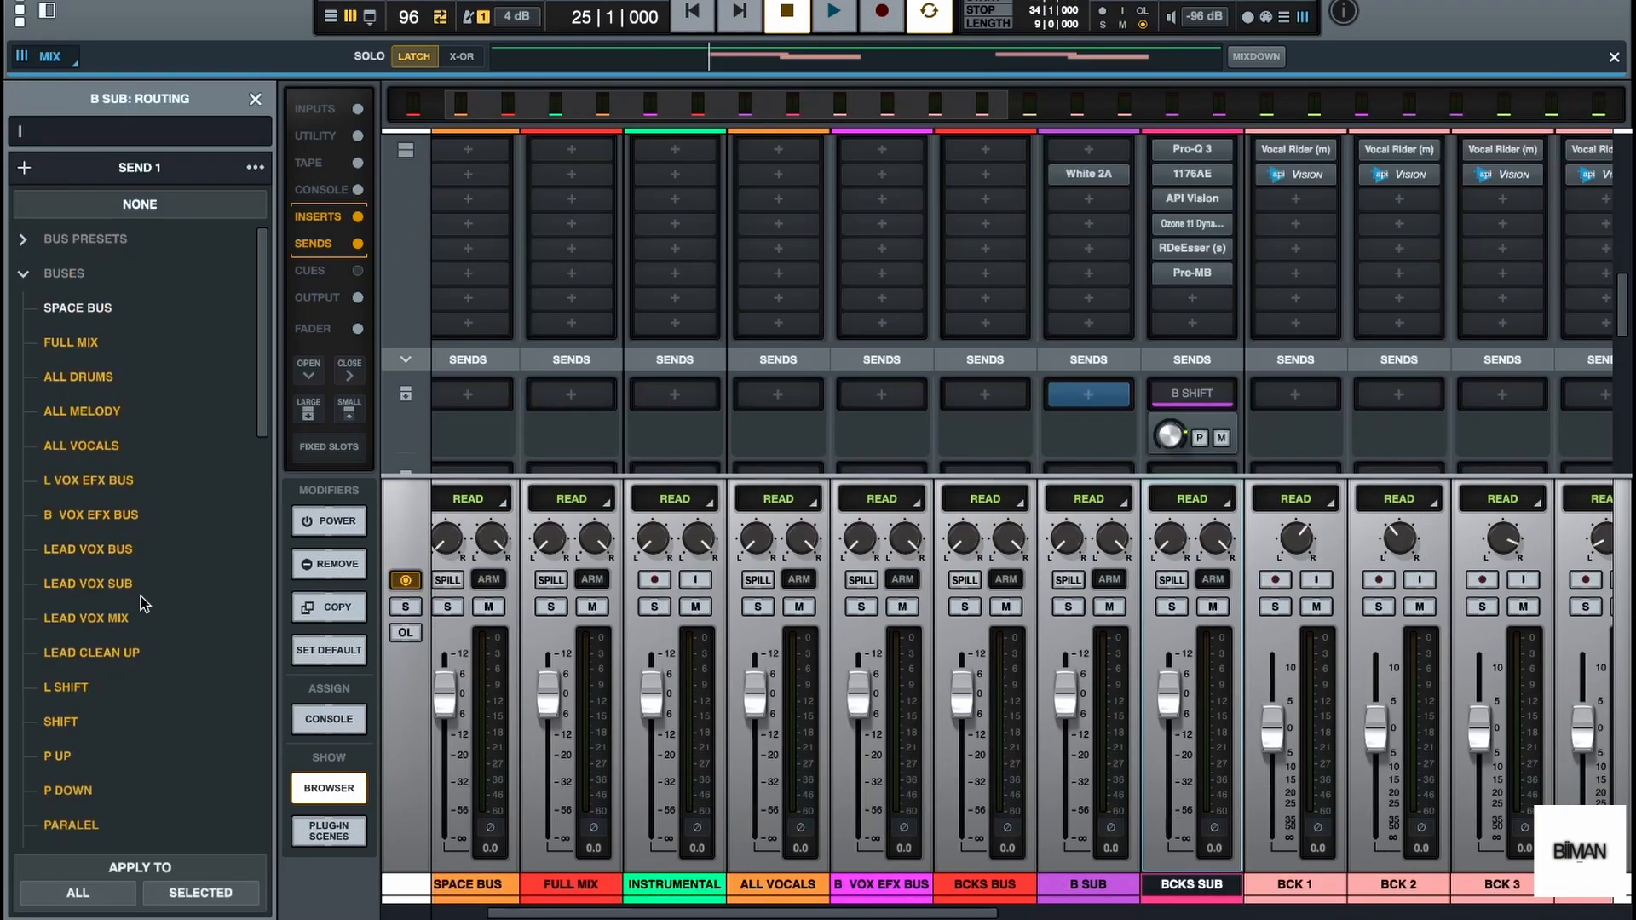
{"action": "scroll", "coordinate": [143, 603], "scroll_direction": "down", "scroll_amount": 10}
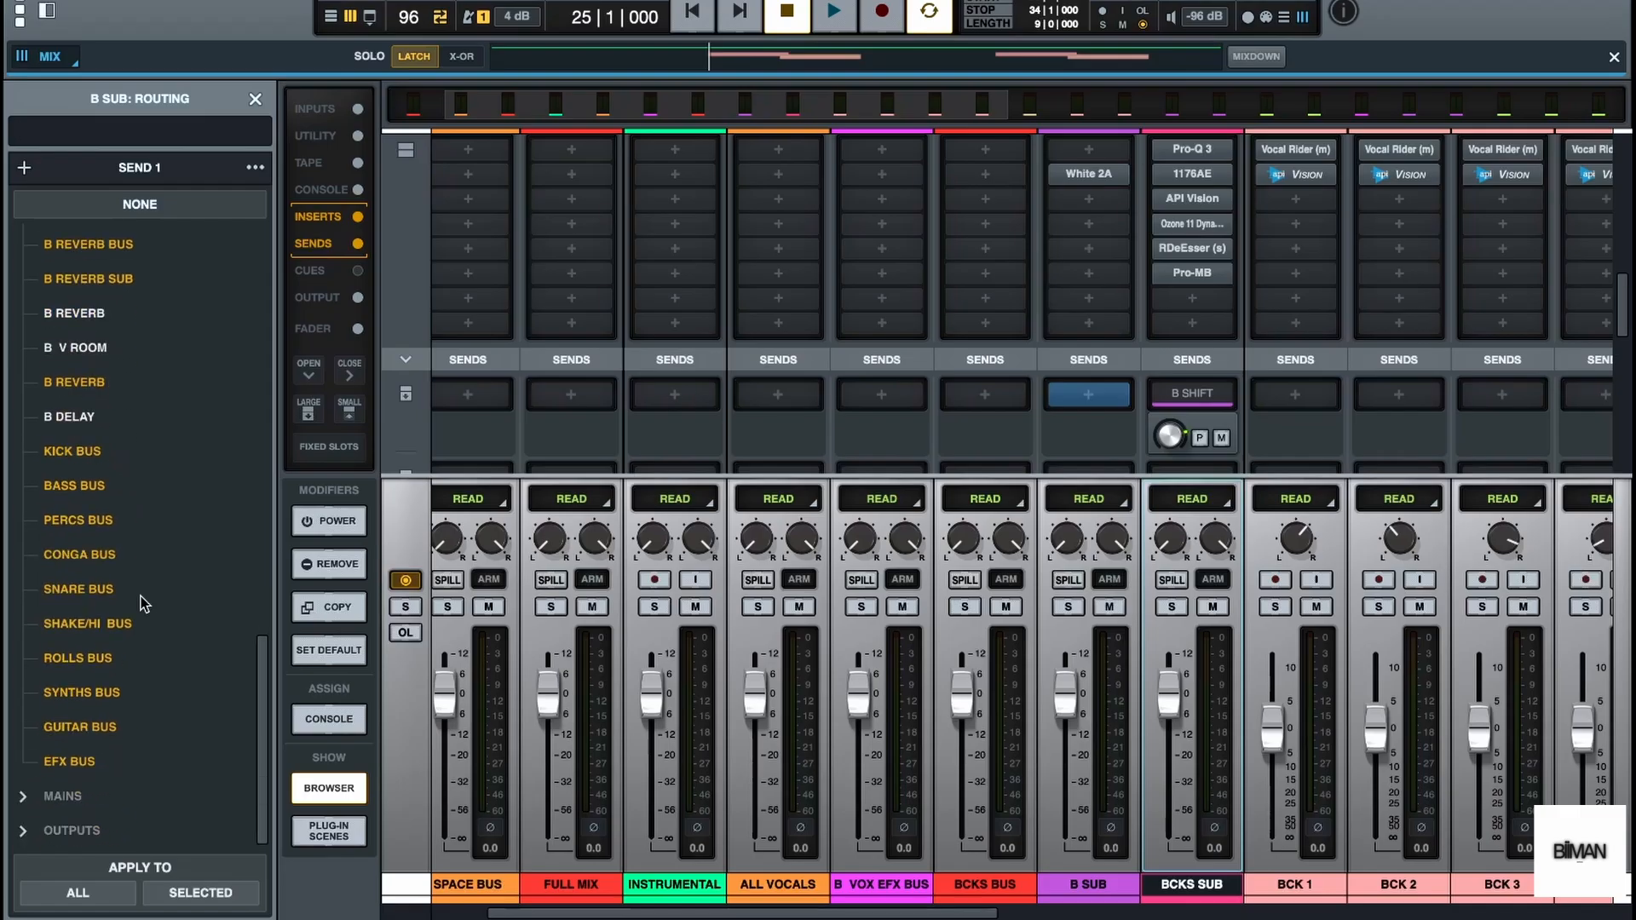
{"action": "scroll", "coordinate": [143, 603], "scroll_direction": "up", "scroll_amount": 1}
{"action": "left_click", "coordinate": [104, 397]}
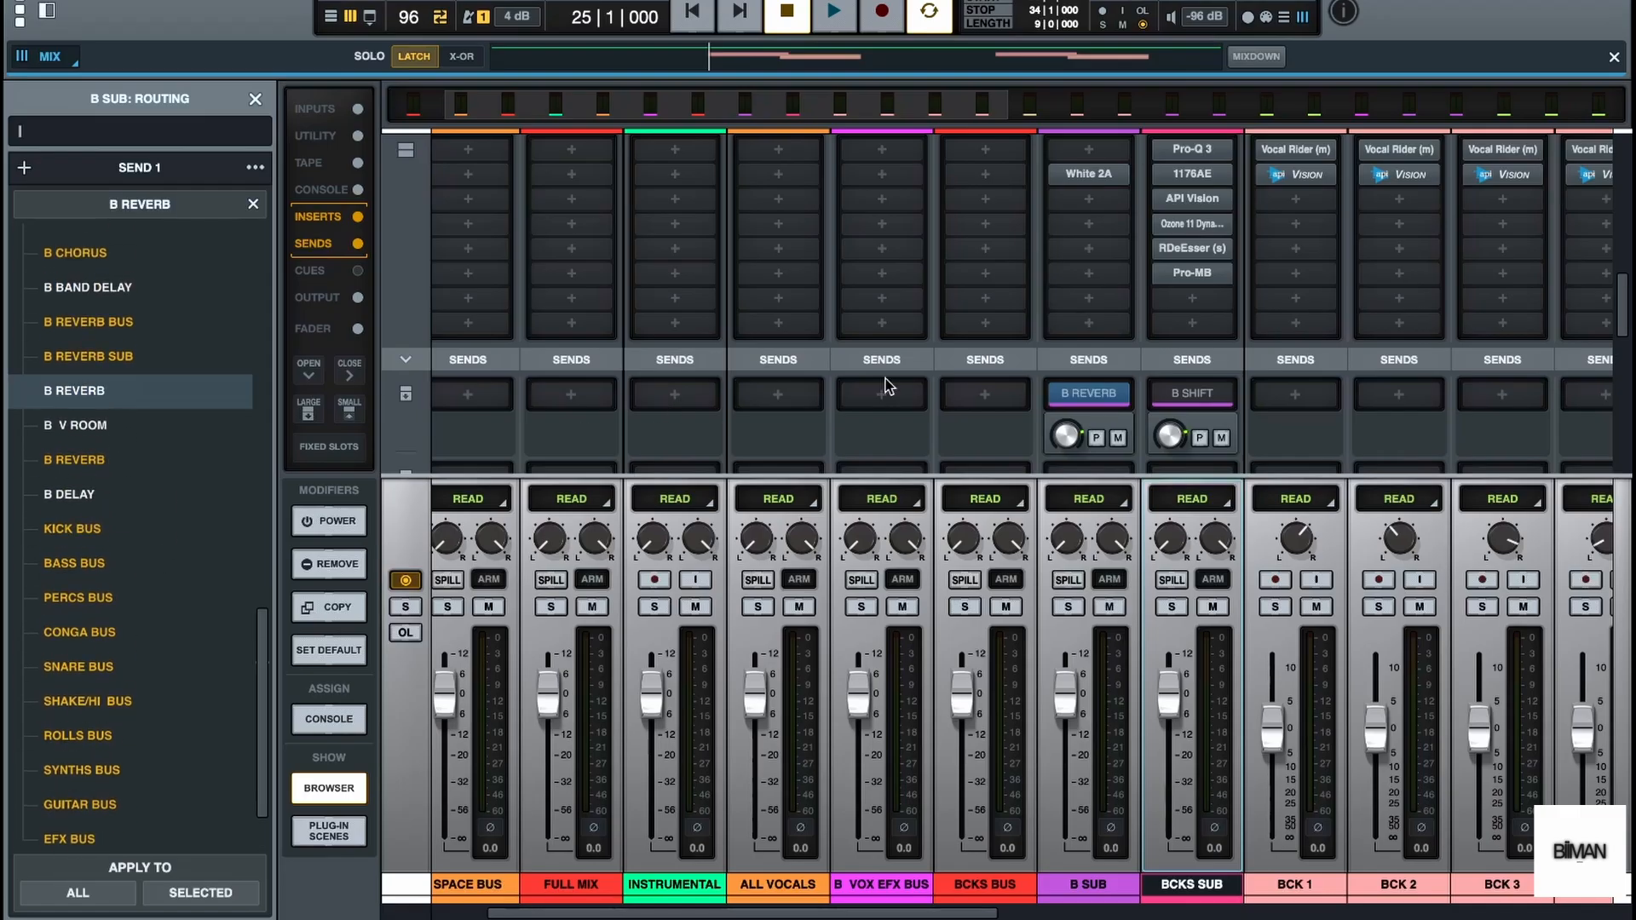
{"action": "scroll", "coordinate": [1404, 407], "scroll_direction": "right", "scroll_amount": 8}
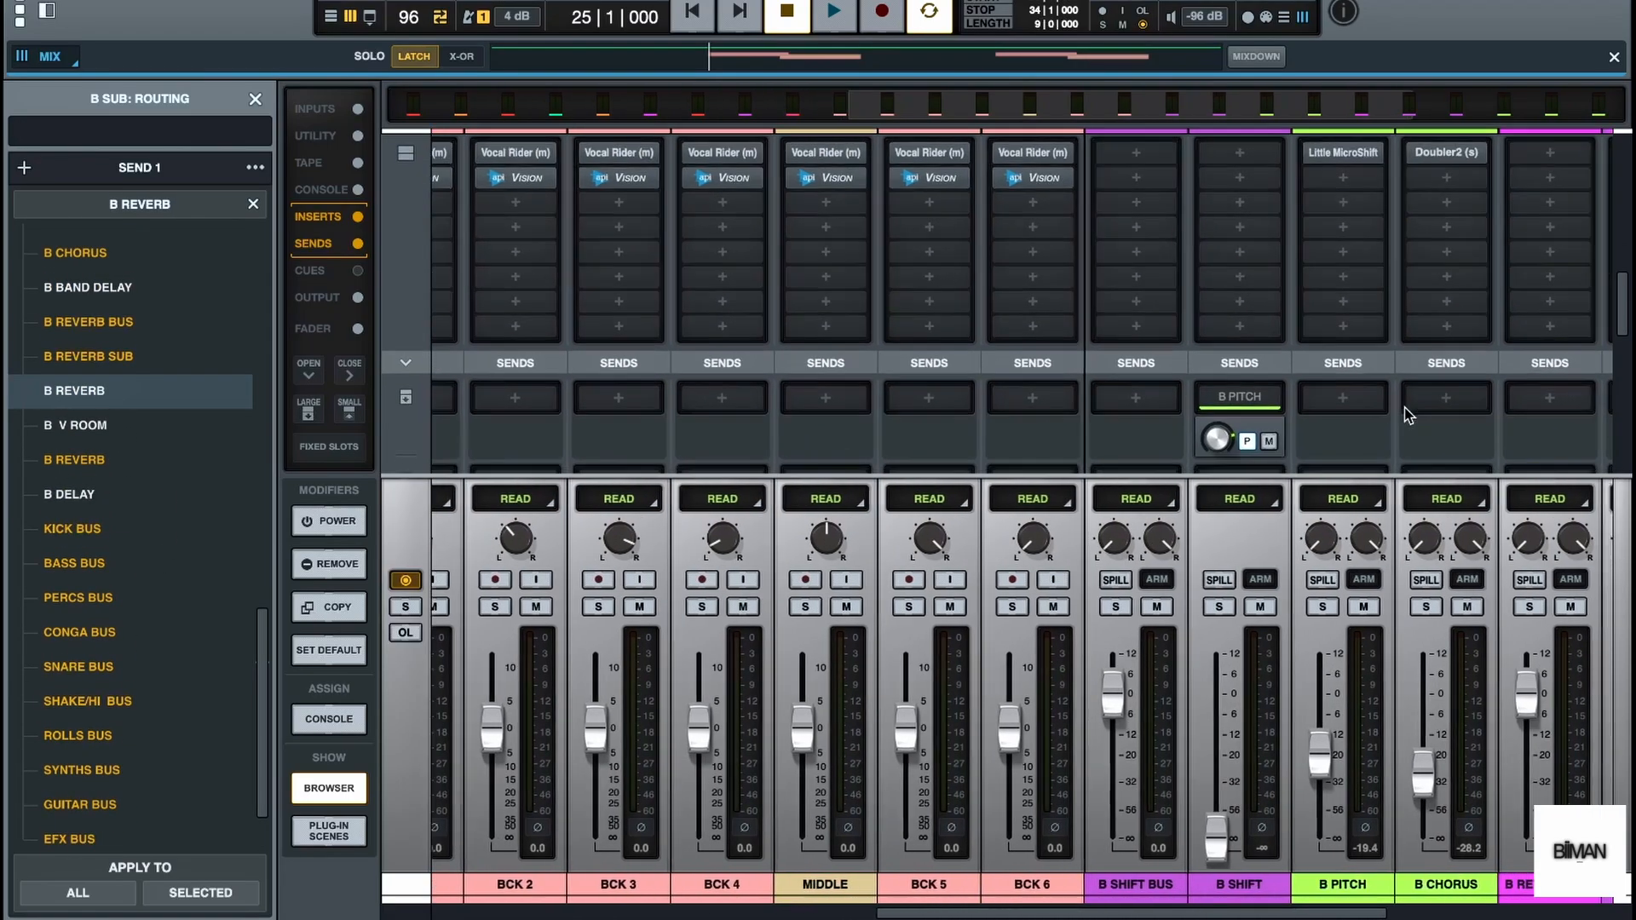
{"action": "scroll", "coordinate": [1404, 407], "scroll_direction": "right", "scroll_amount": 5}
{"action": "left_click", "coordinate": [255, 99]}
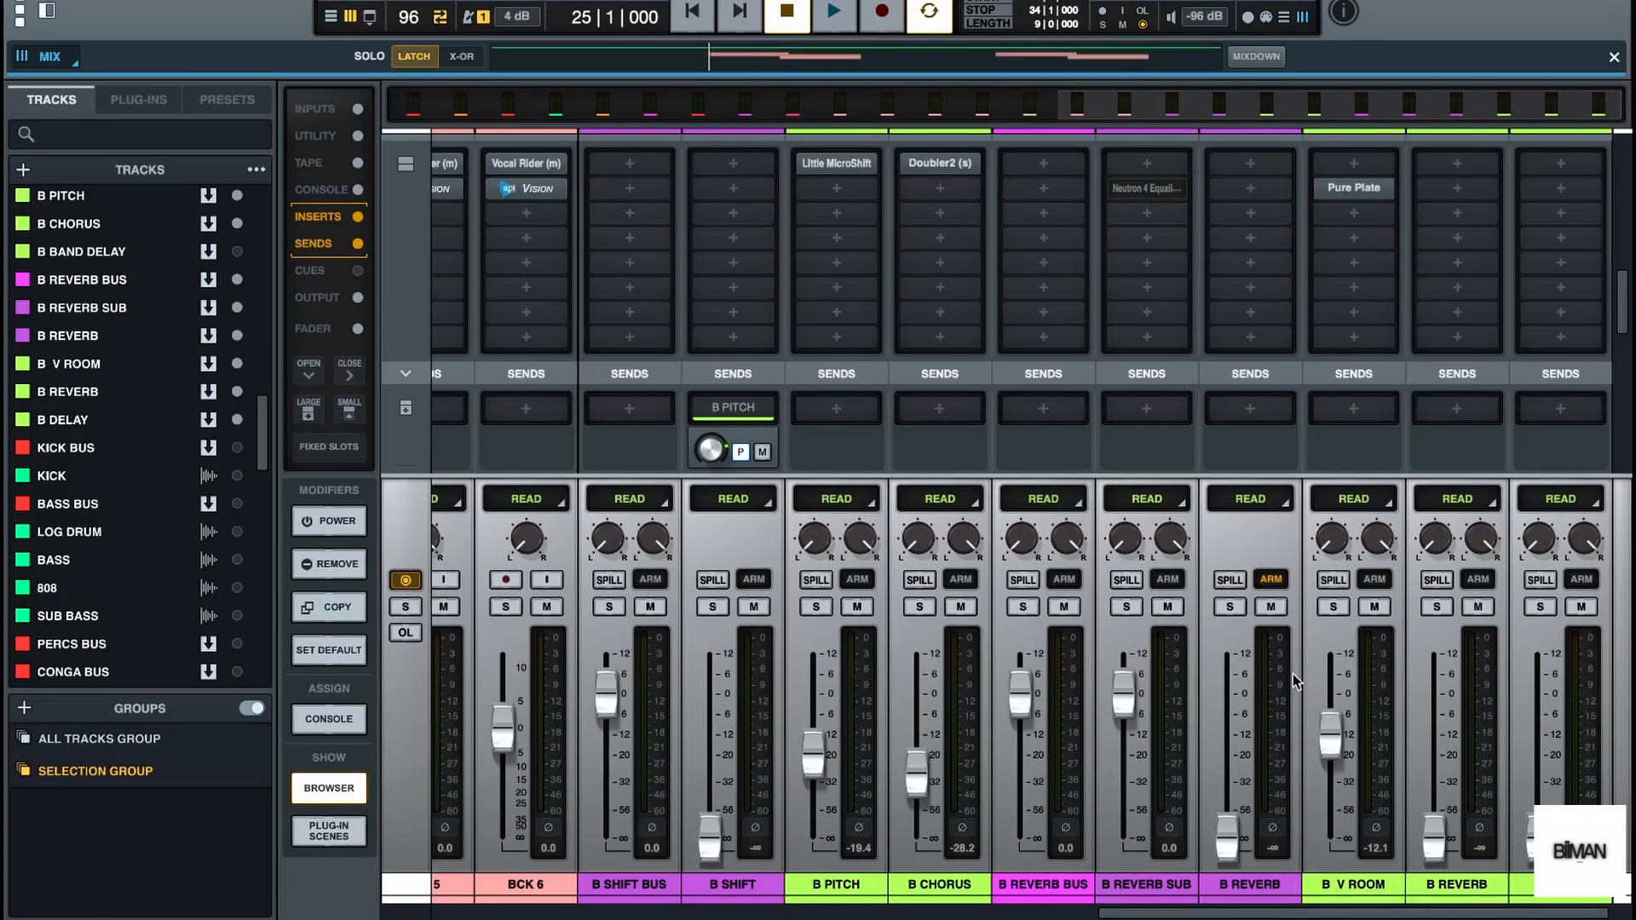
Set the B V ROOM fader to 0 dB and route B REVERB's first send pre-fader to B V ROOM, checking with playback
{"action": "double_click", "coordinate": [1335, 736]}
{"action": "mouse_move", "coordinate": [1351, 191]}
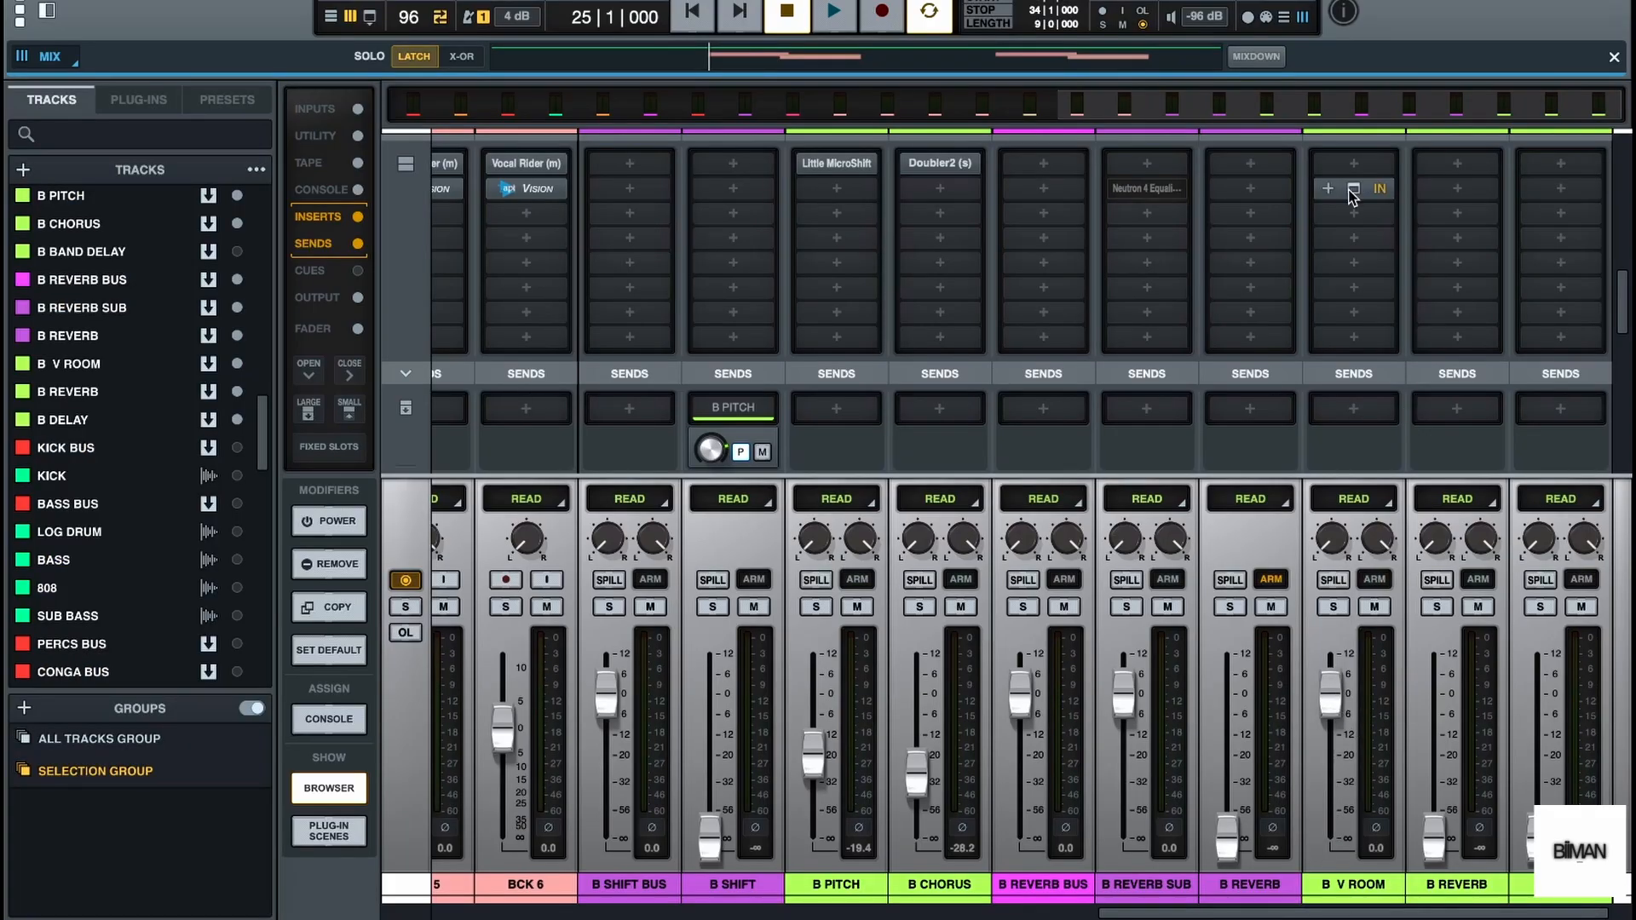
{"action": "left_click", "coordinate": [1353, 189]}
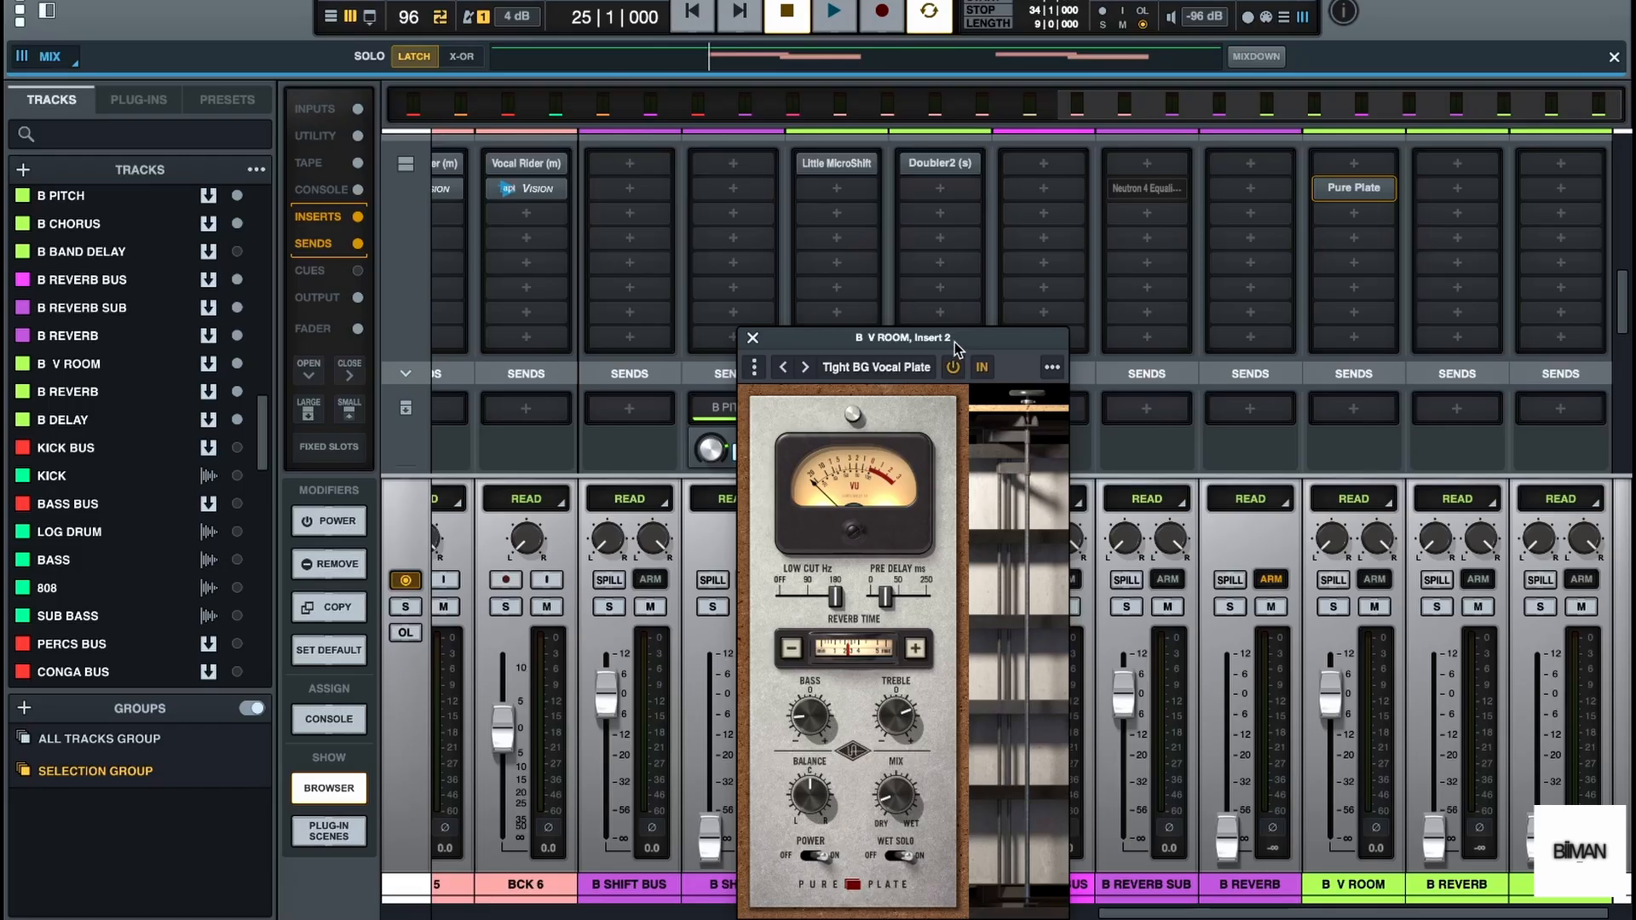
{"action": "left_click_drag", "start_coordinate": [955, 341], "coordinate": [1089, 137]}
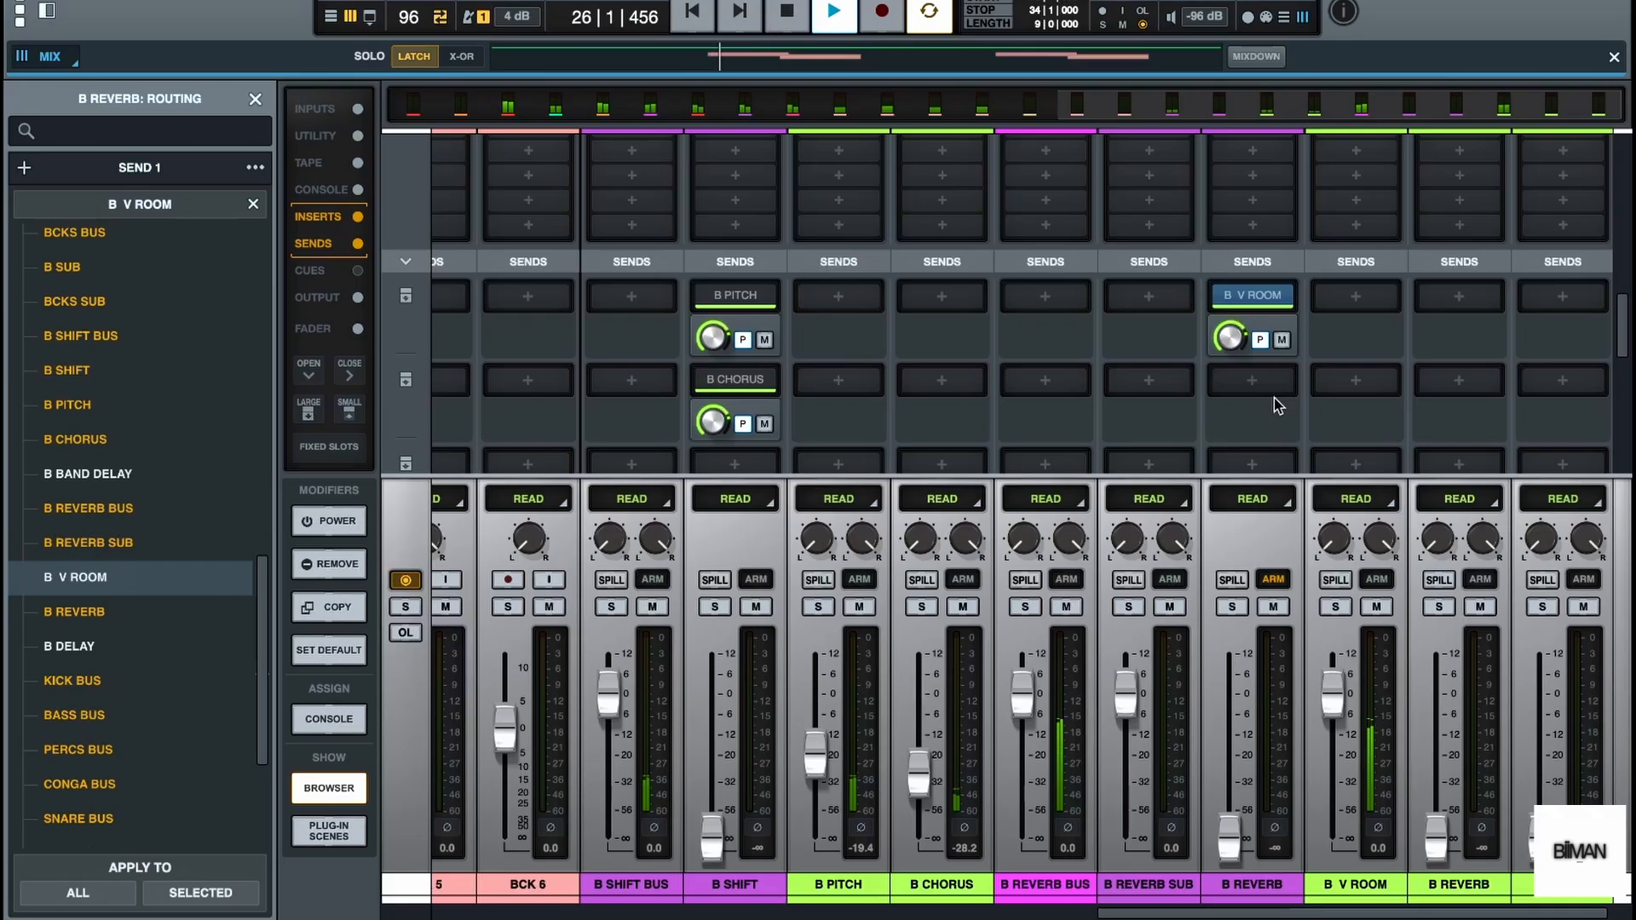
{"action": "key", "text": "space"}
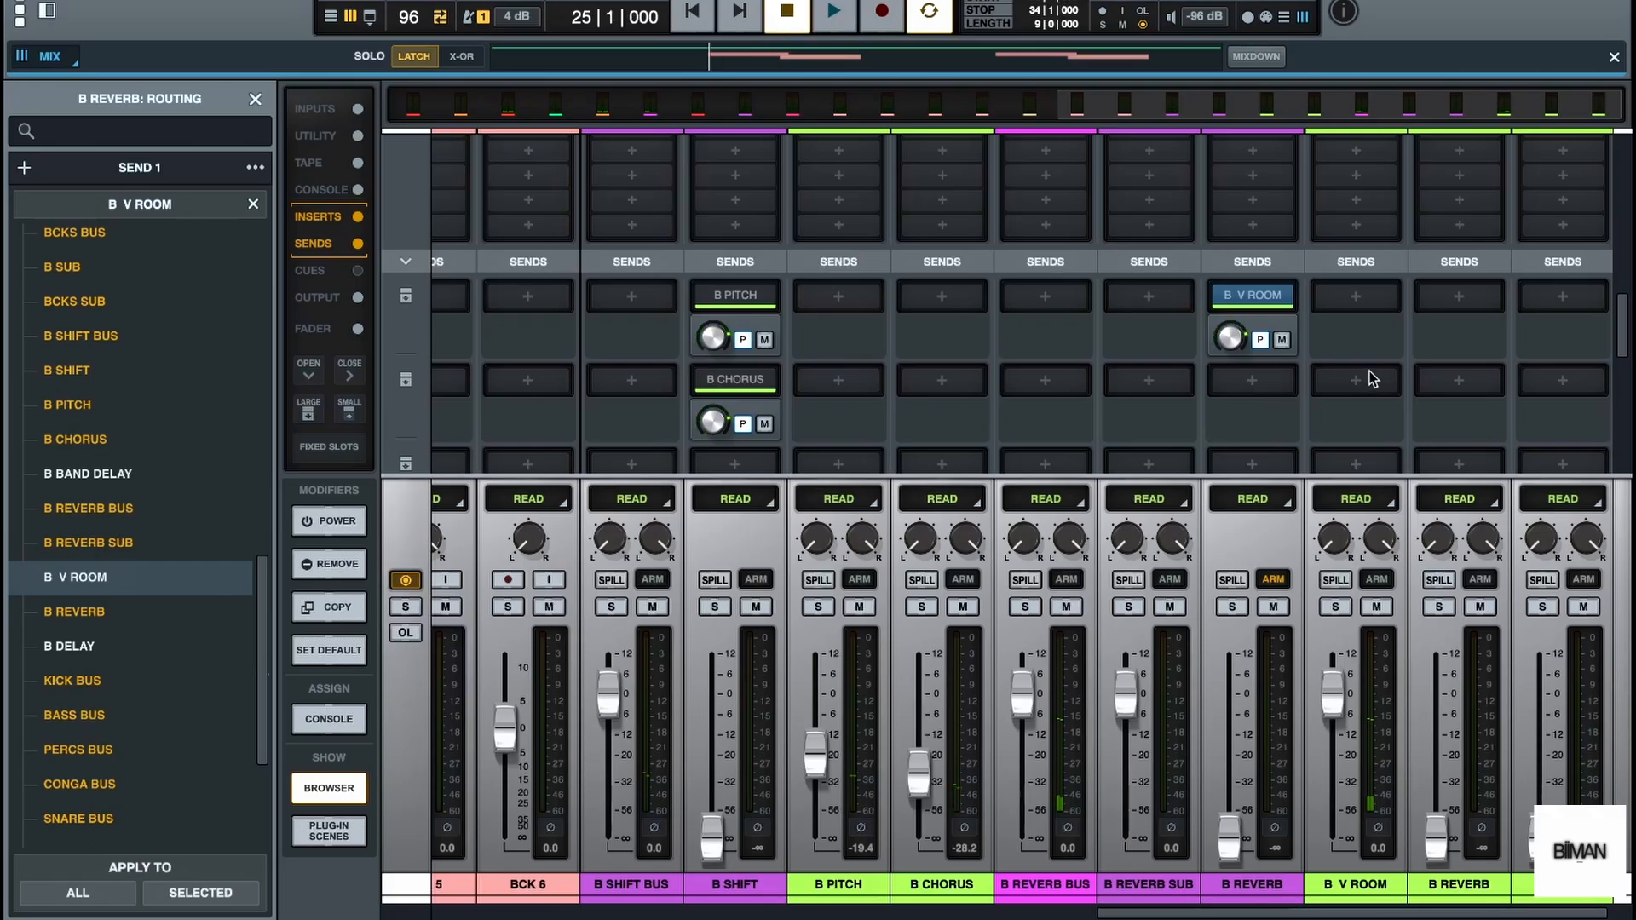
Shorten the reverb time and turn the mix fully wet in B V ROOM's Pure Plate, check with playback, and close the plug-in
{"action": "scroll", "coordinate": [1373, 379], "scroll_direction": "up", "scroll_amount": 6}
{"action": "scroll", "coordinate": [1370, 324], "scroll_direction": "down", "scroll_amount": 2}
{"action": "scroll", "coordinate": [1367, 314], "scroll_direction": "down", "scroll_amount": 1}
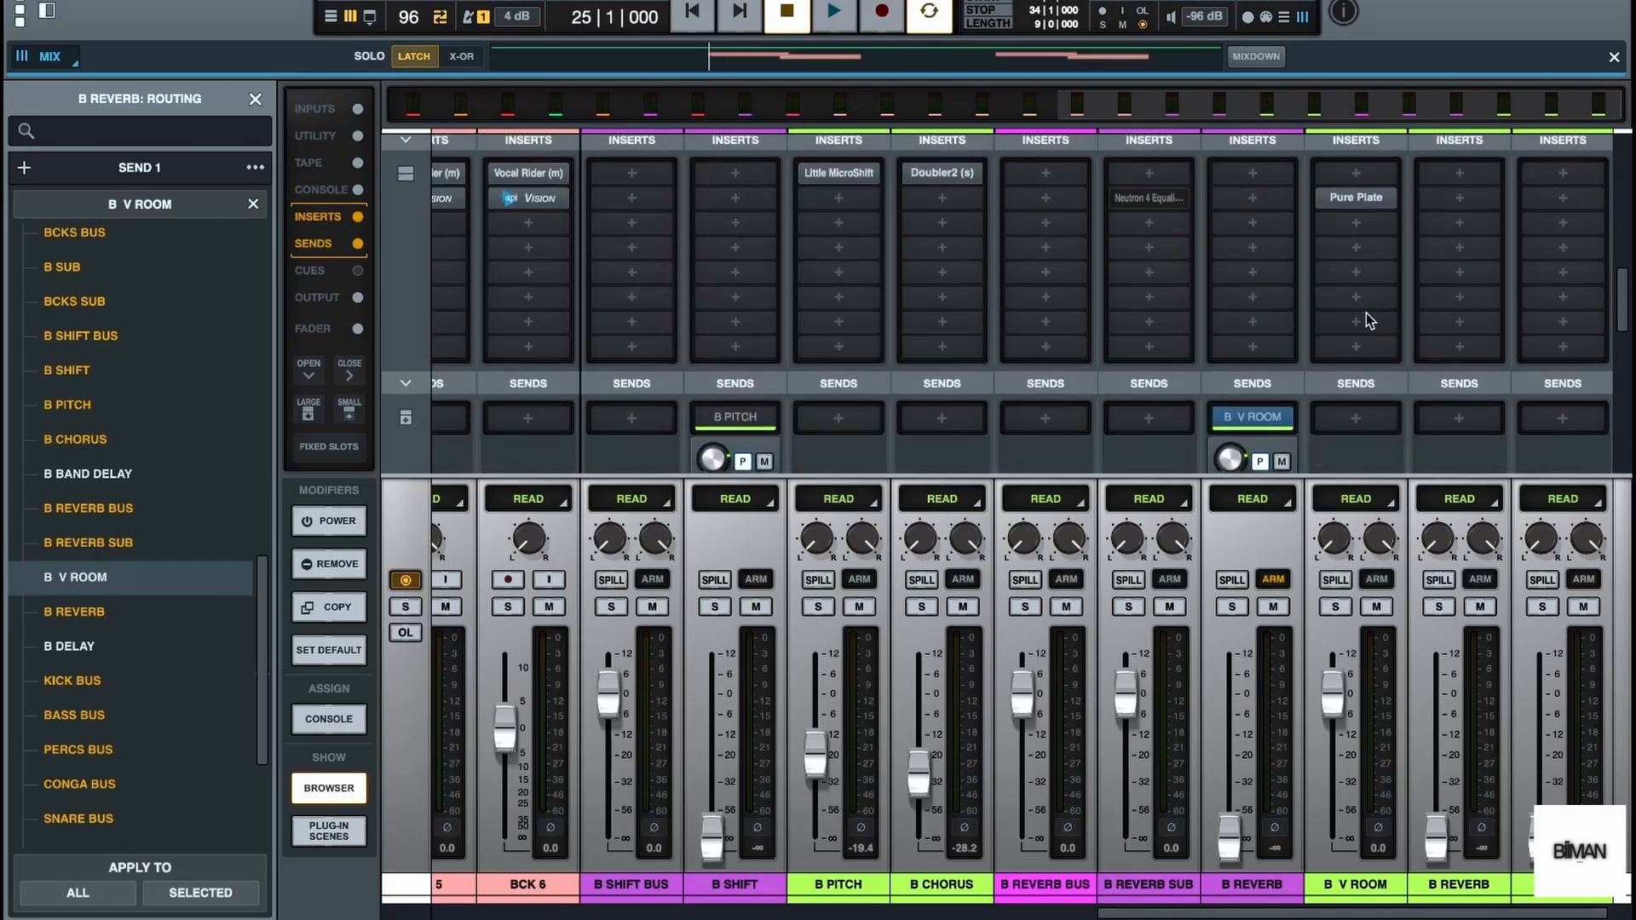
{"action": "left_click", "coordinate": [1359, 193]}
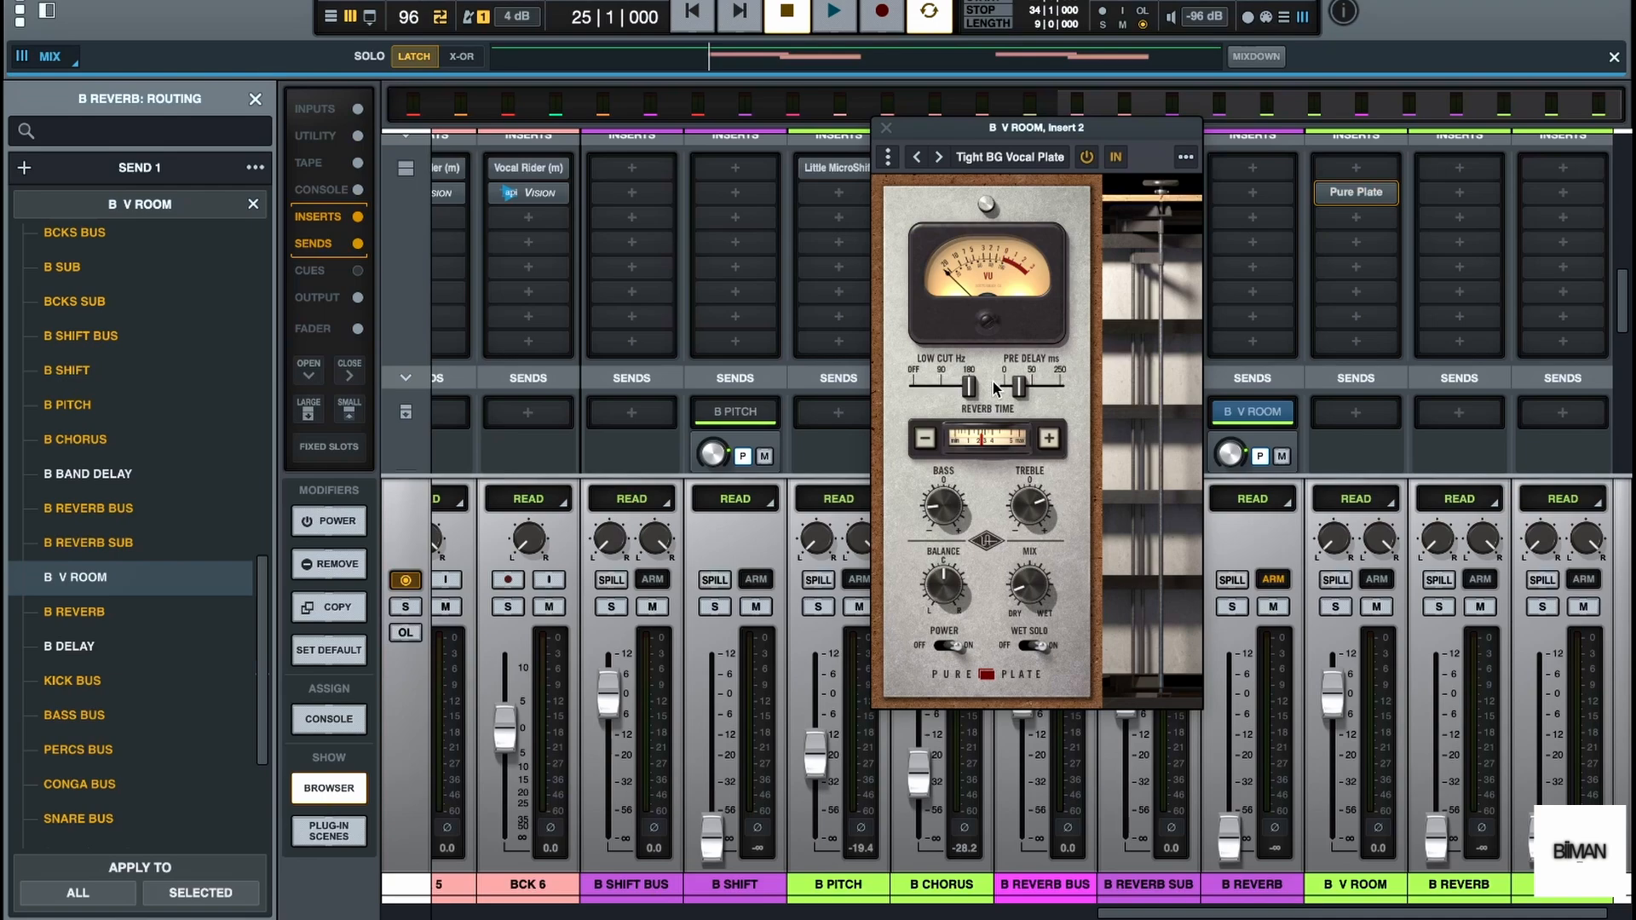
{"action": "left_click", "coordinate": [982, 435]}
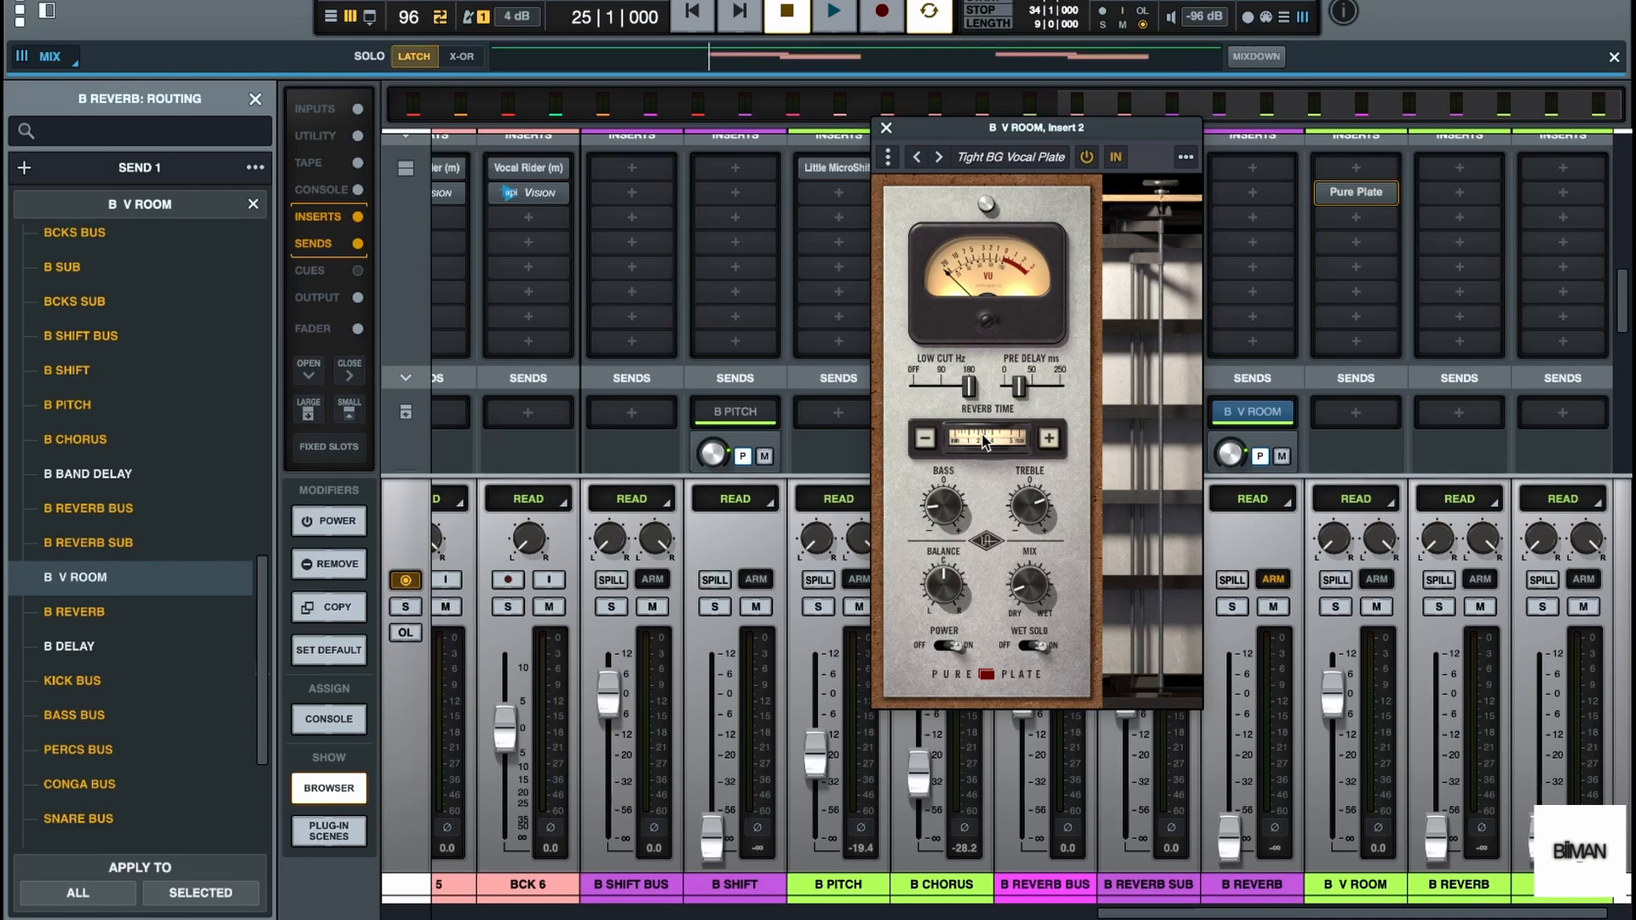
{"action": "left_click_drag", "start_coordinate": [984, 441], "coordinate": [969, 445]}
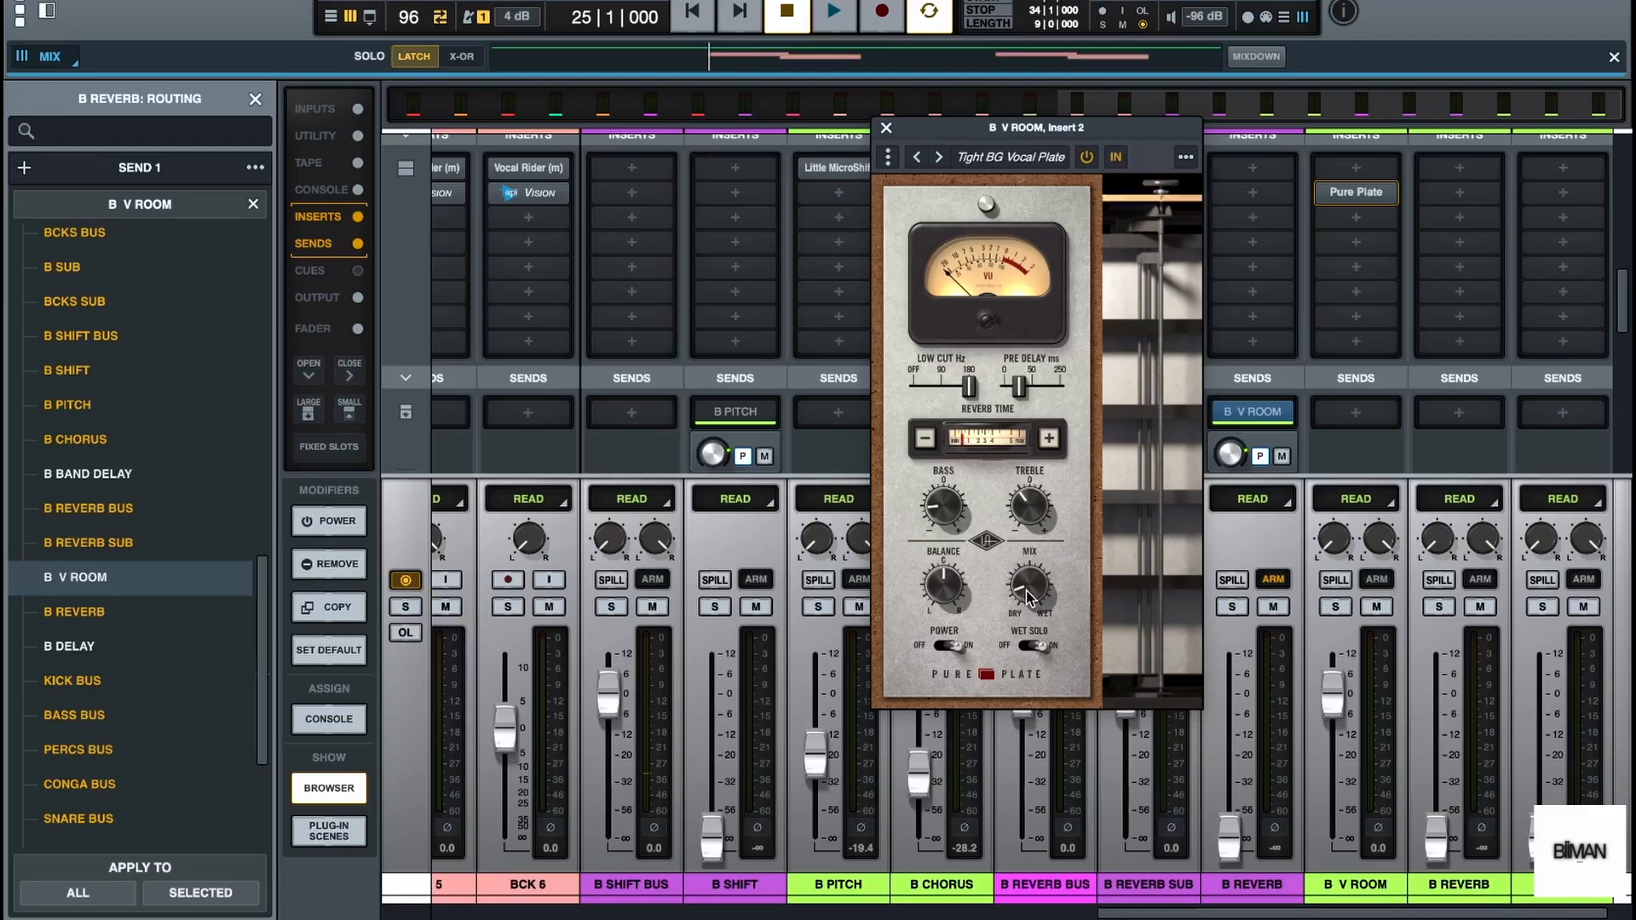
{"action": "left_click_drag", "start_coordinate": [1033, 587], "coordinate": [1066, 442]}
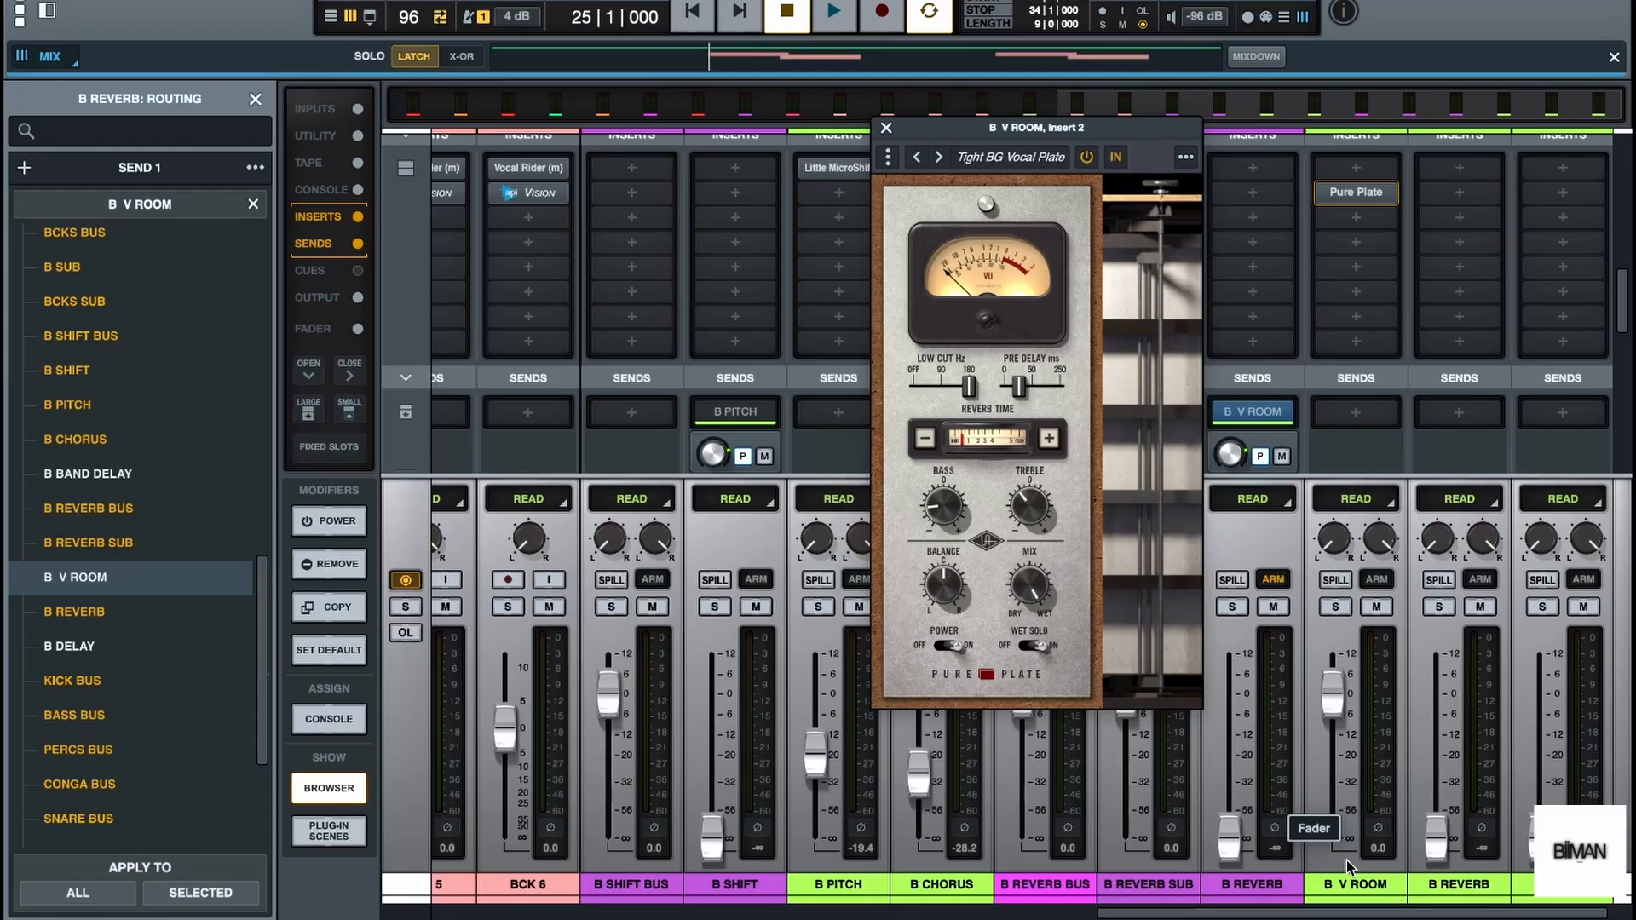
{"action": "key", "text": "space"}
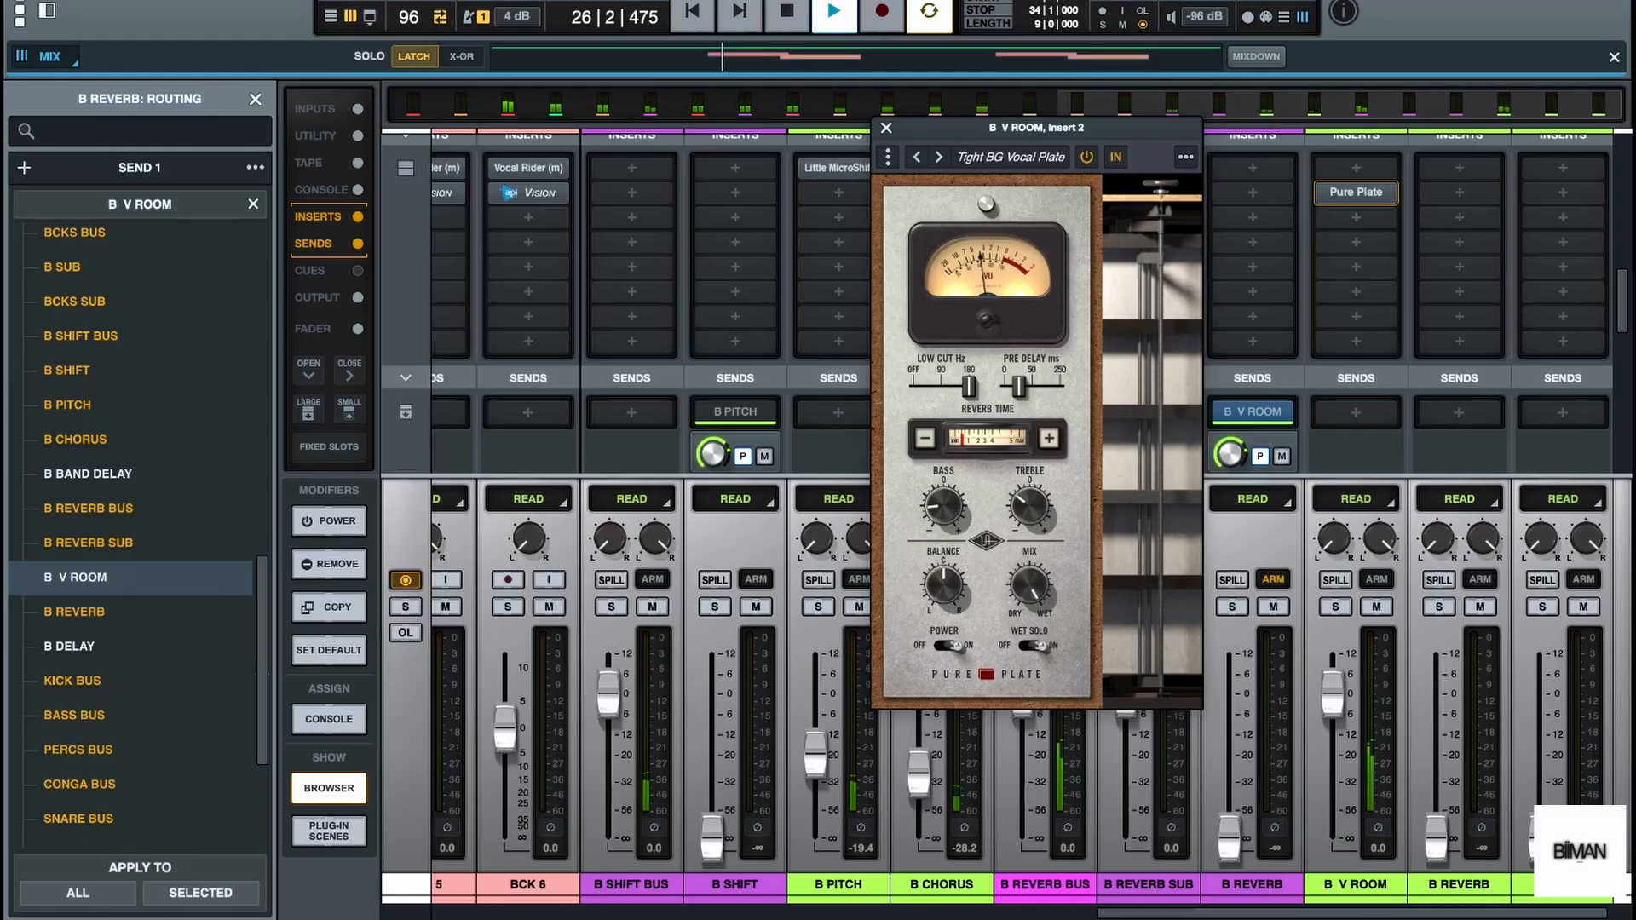
{"action": "key", "text": "space"}
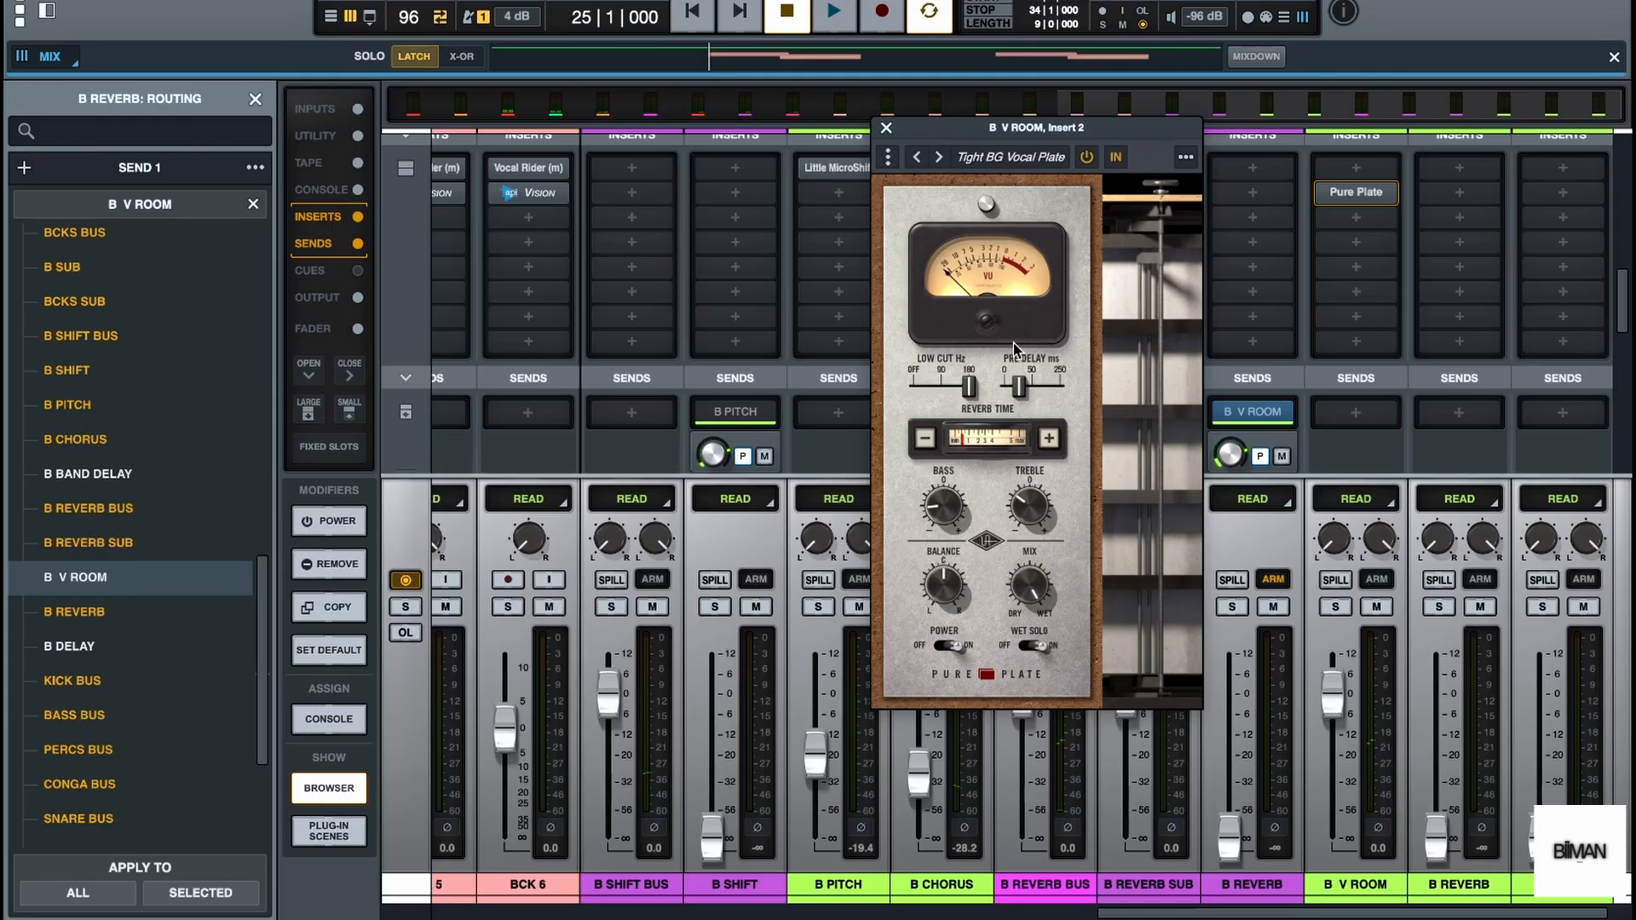
{"action": "left_click", "coordinate": [886, 128]}
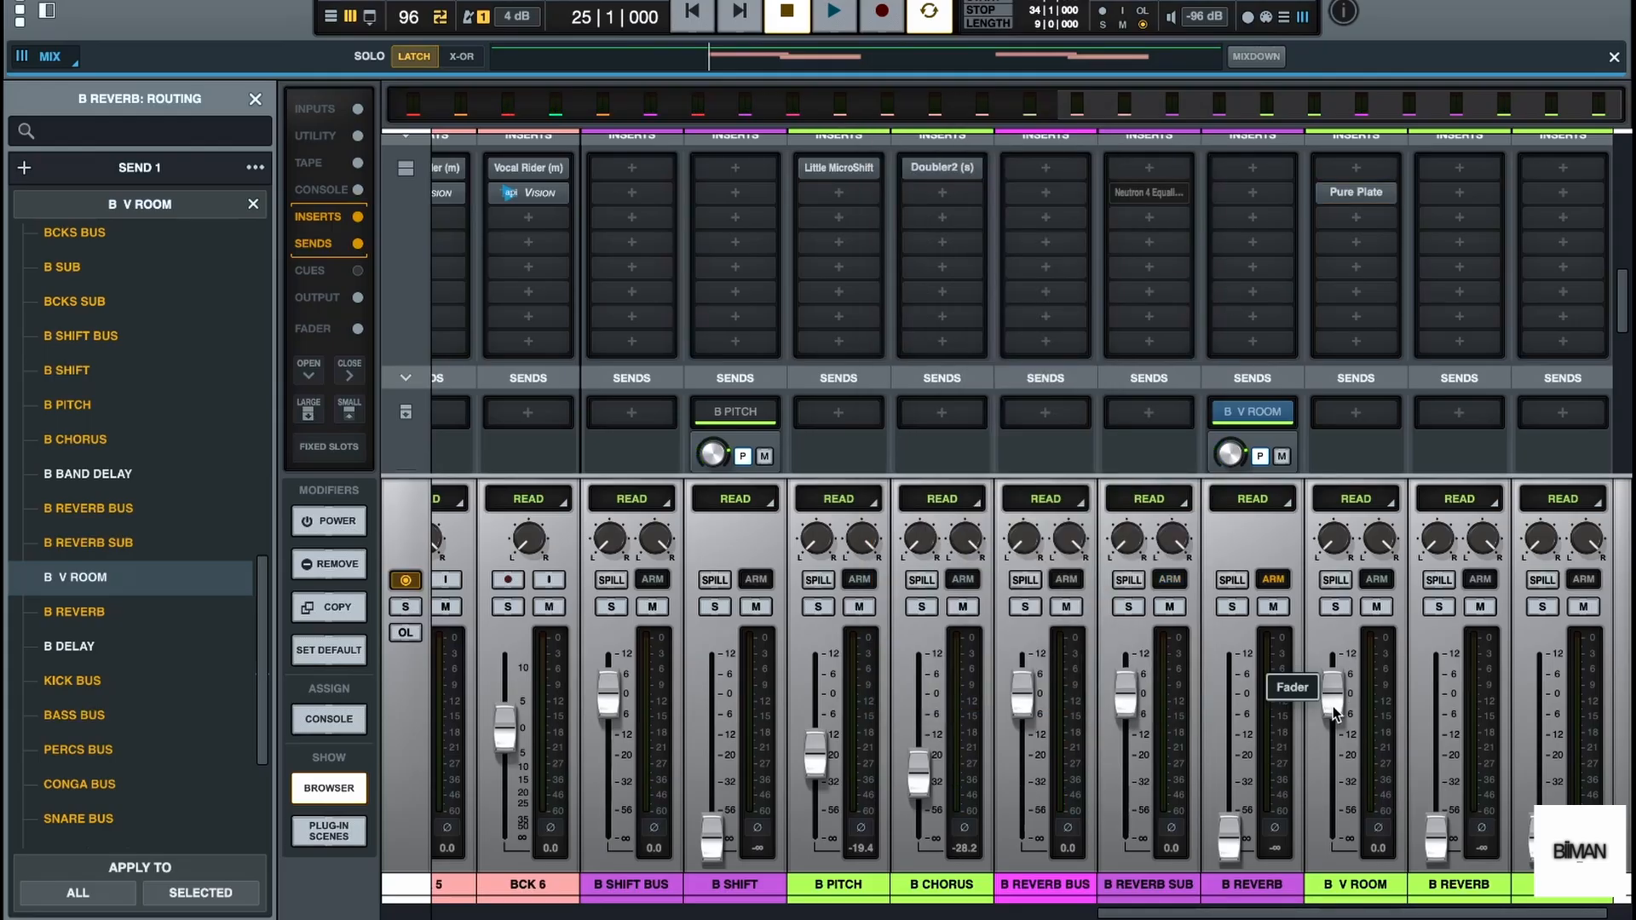
Lower the B V ROOM fader to about -17.6 dB, judging the room level with repeated playback
{"action": "left_click_drag", "start_coordinate": [1335, 715], "coordinate": [1335, 774]}
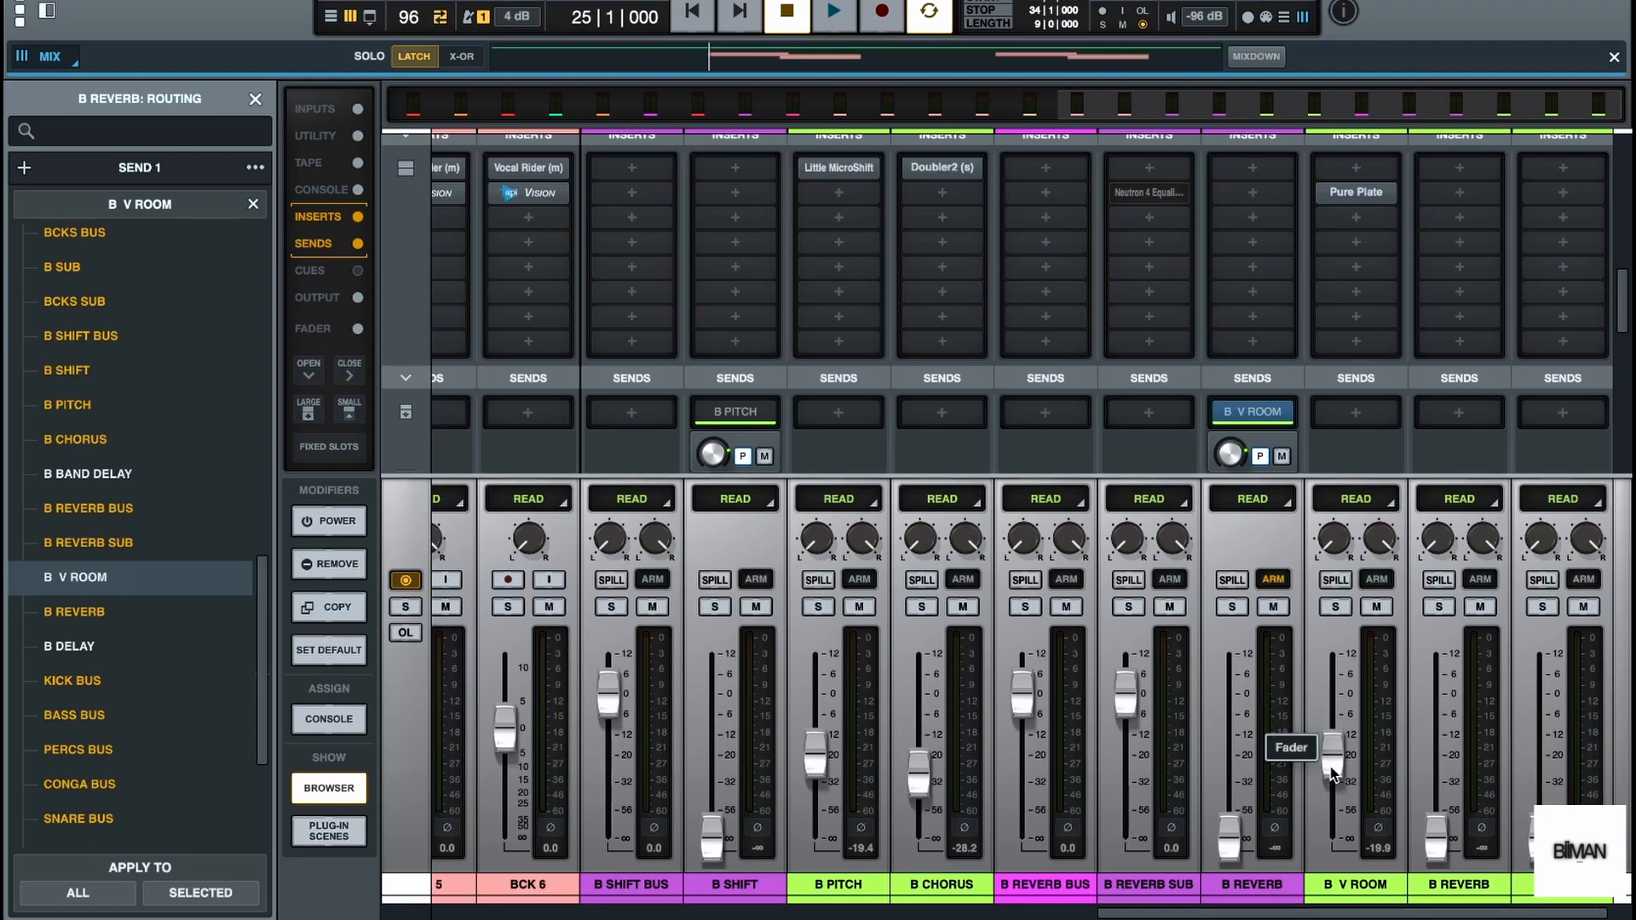
{"action": "key", "text": "space"}
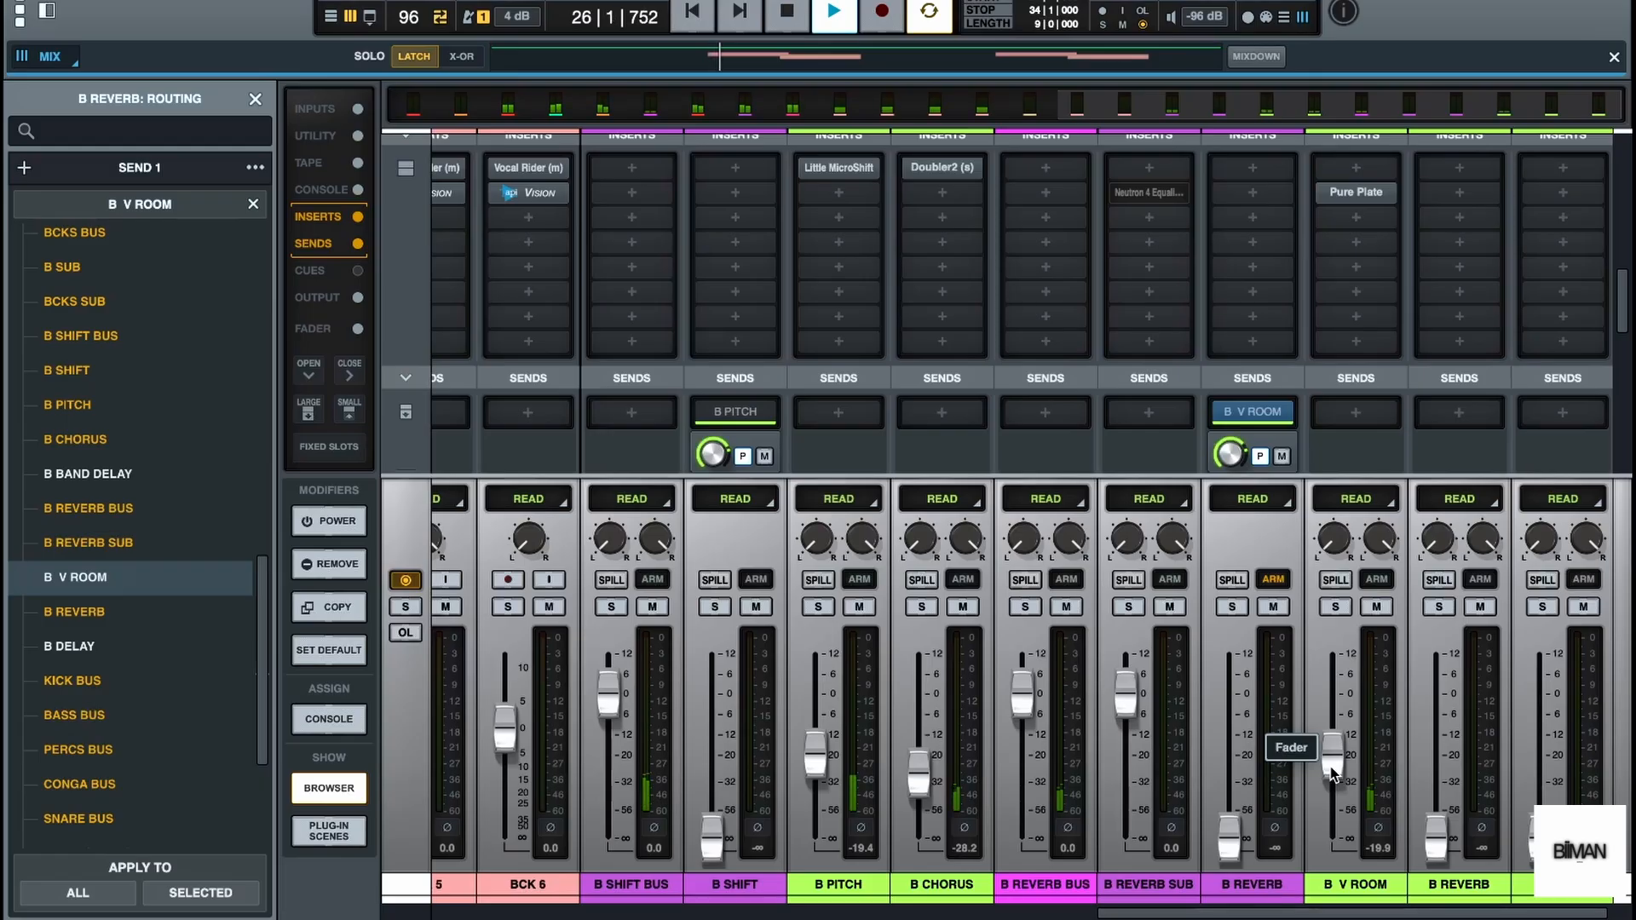
{"action": "left_click_drag", "start_coordinate": [1334, 771], "coordinate": [1335, 761]}
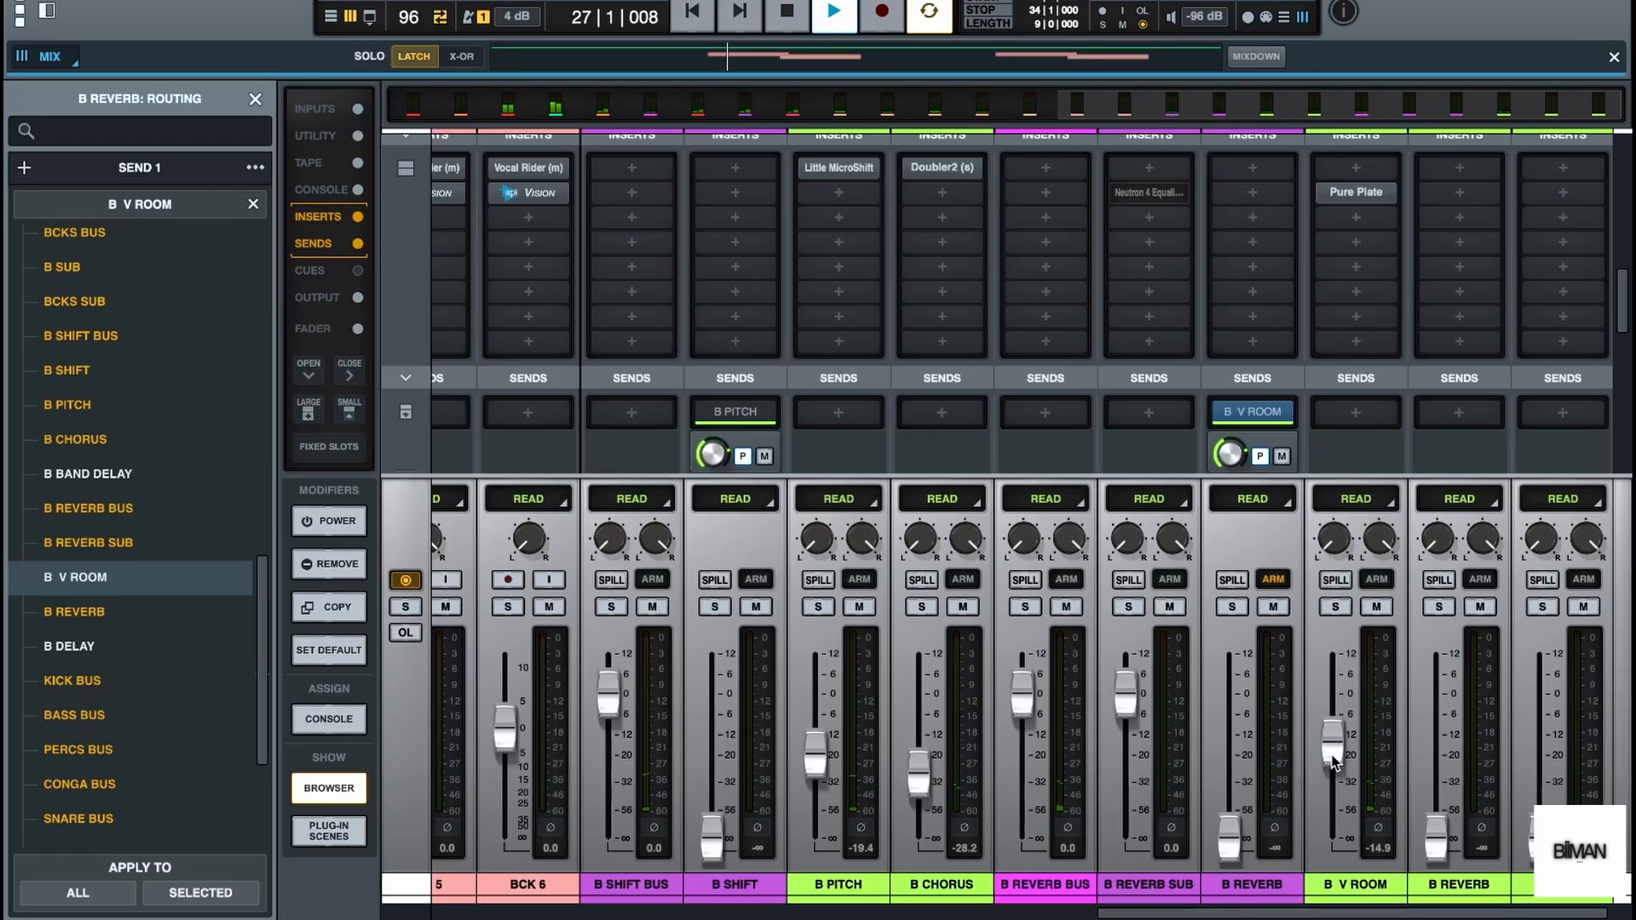
{"action": "key", "text": "space"}
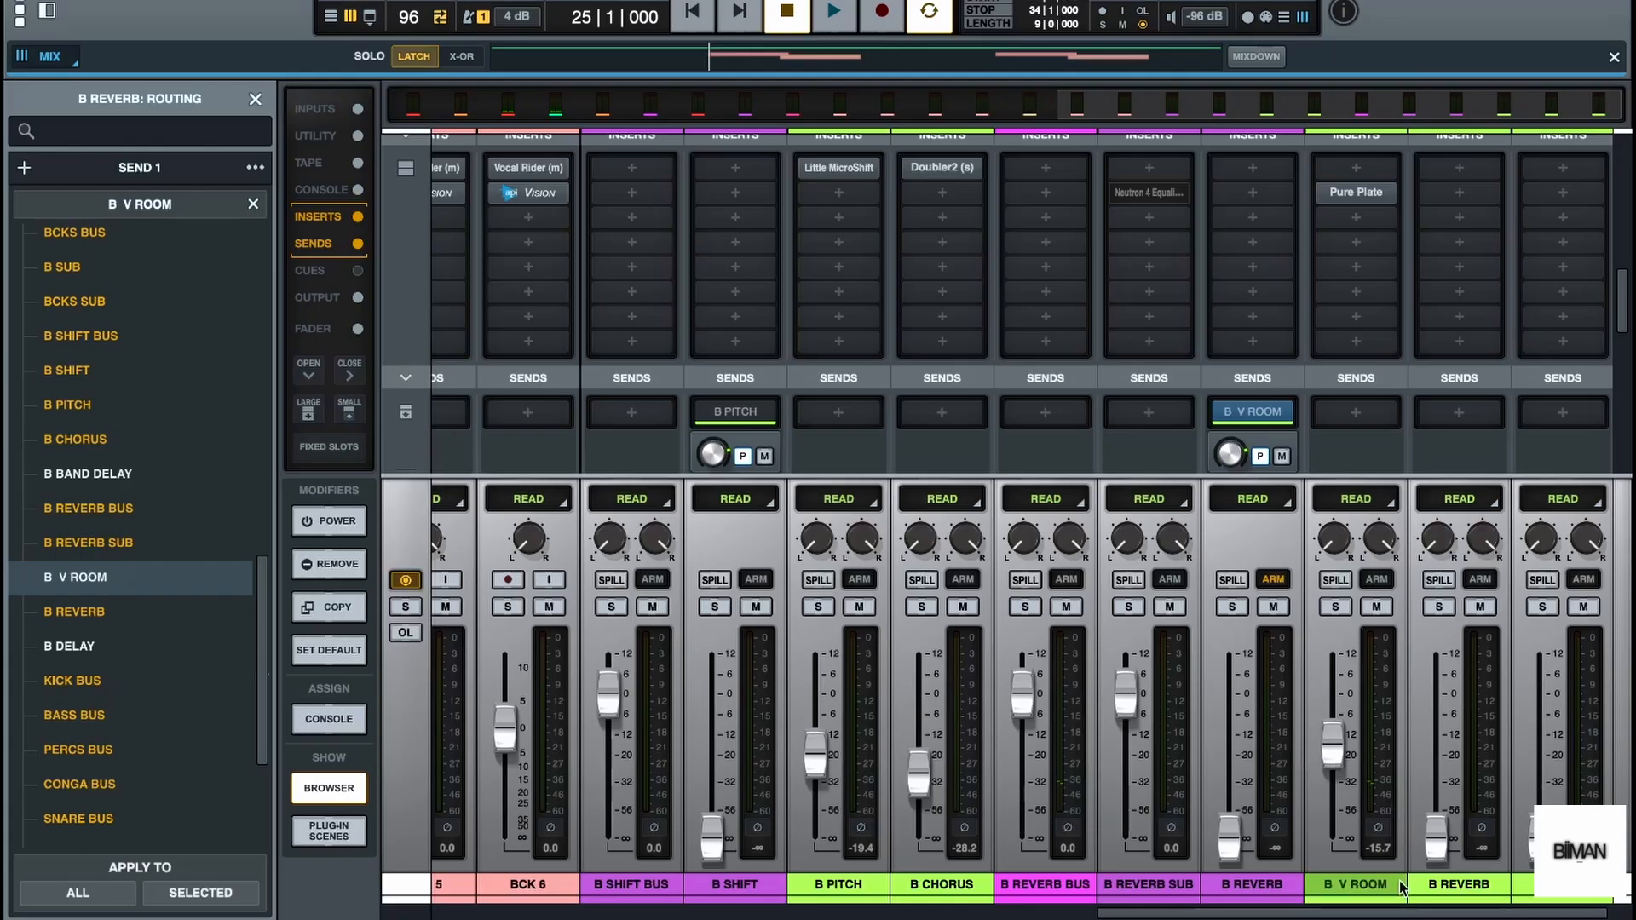
{"action": "key", "text": "space"}
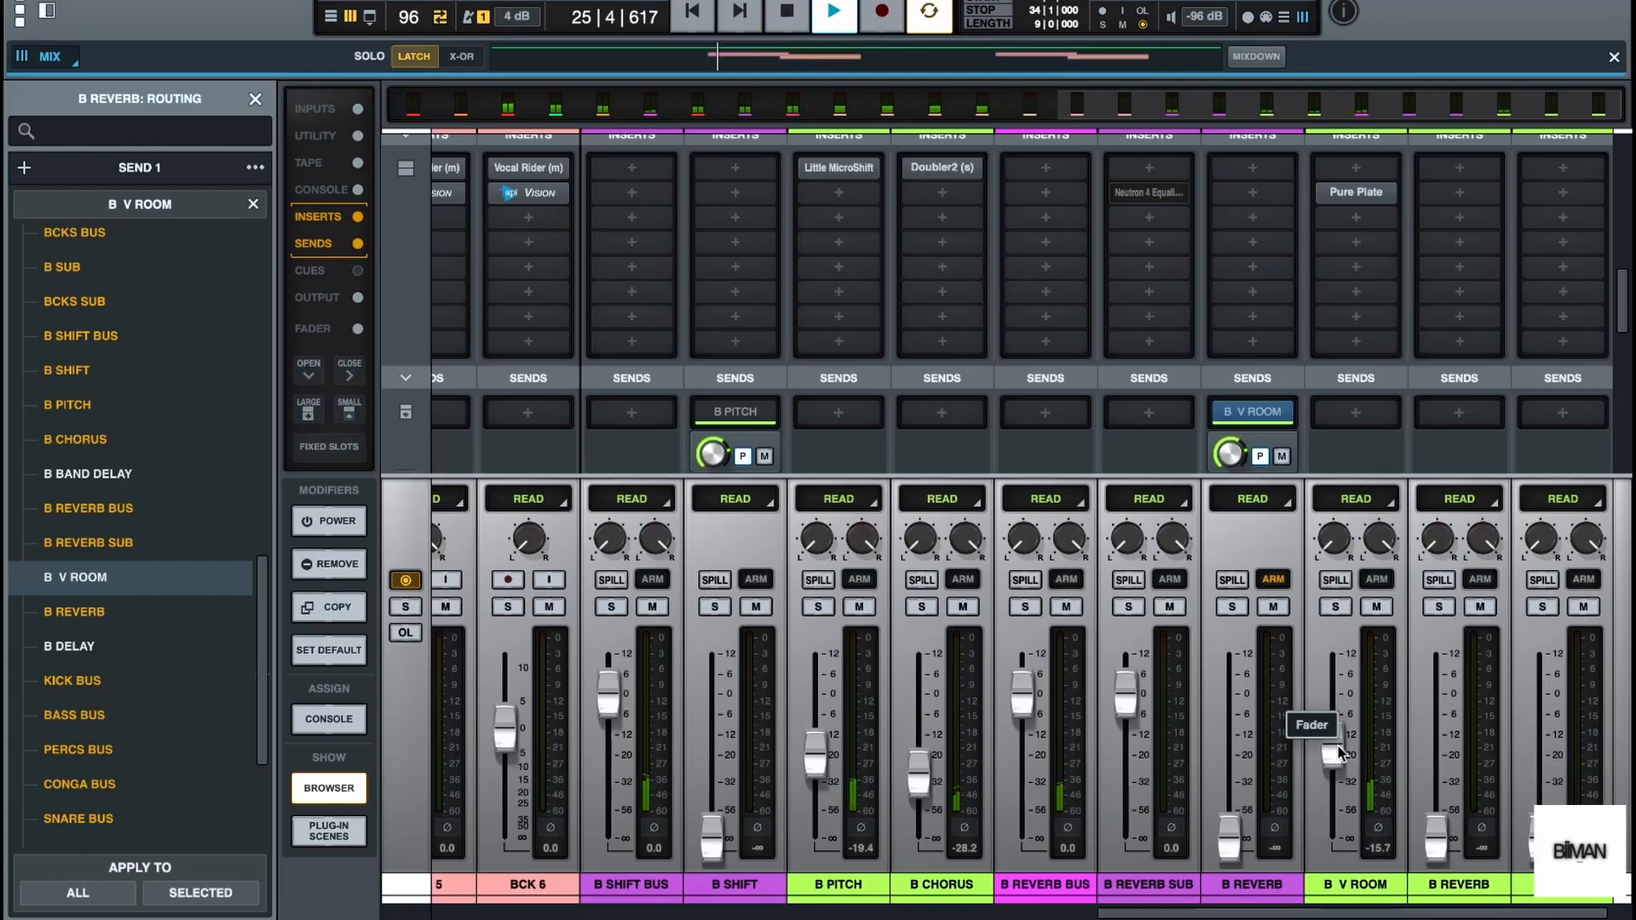
{"action": "key", "text": "space"}
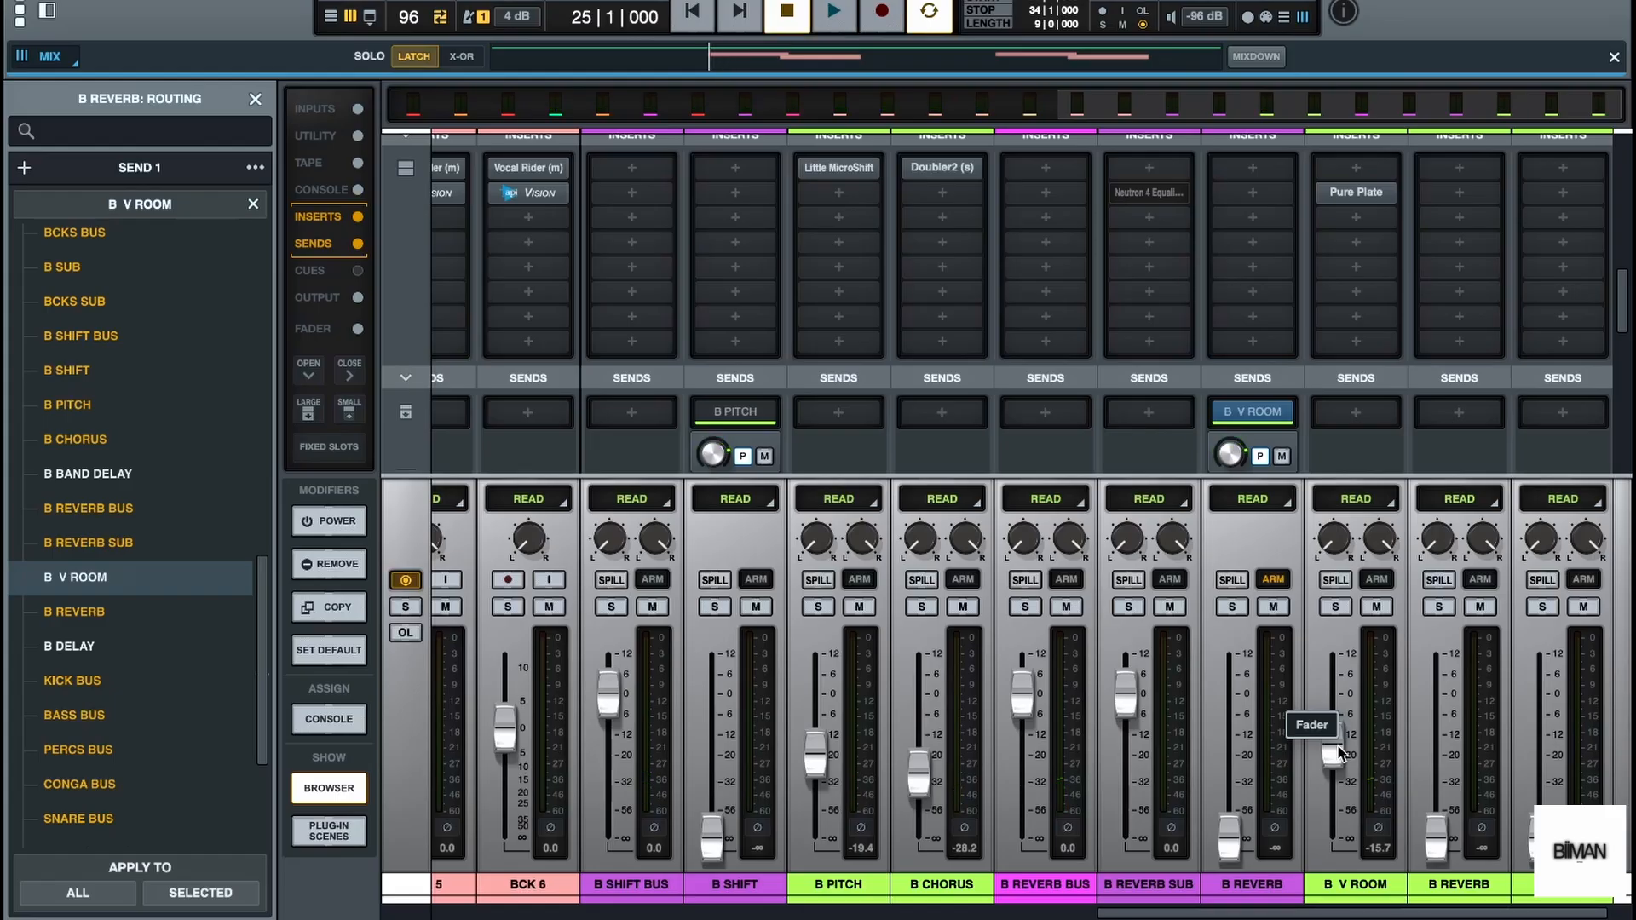
{"action": "left_click_drag", "start_coordinate": [1339, 755], "coordinate": [1342, 761]}
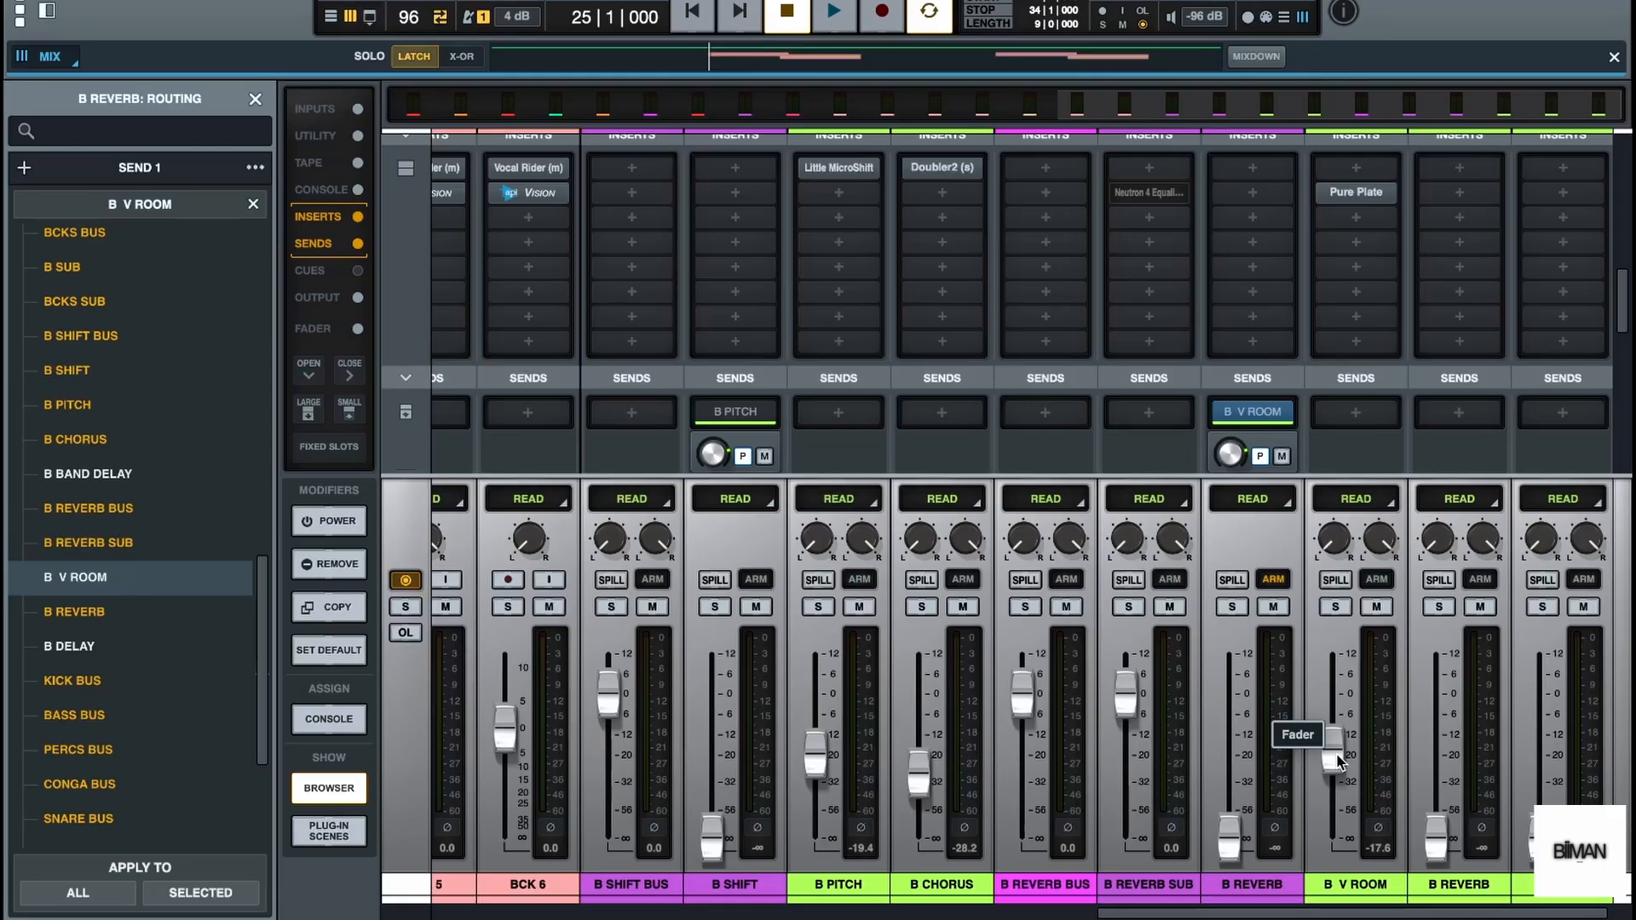
Lower the B V ROOM fader to about -18.9 dB with playback running and close the routing browser
{"action": "key", "text": "space"}
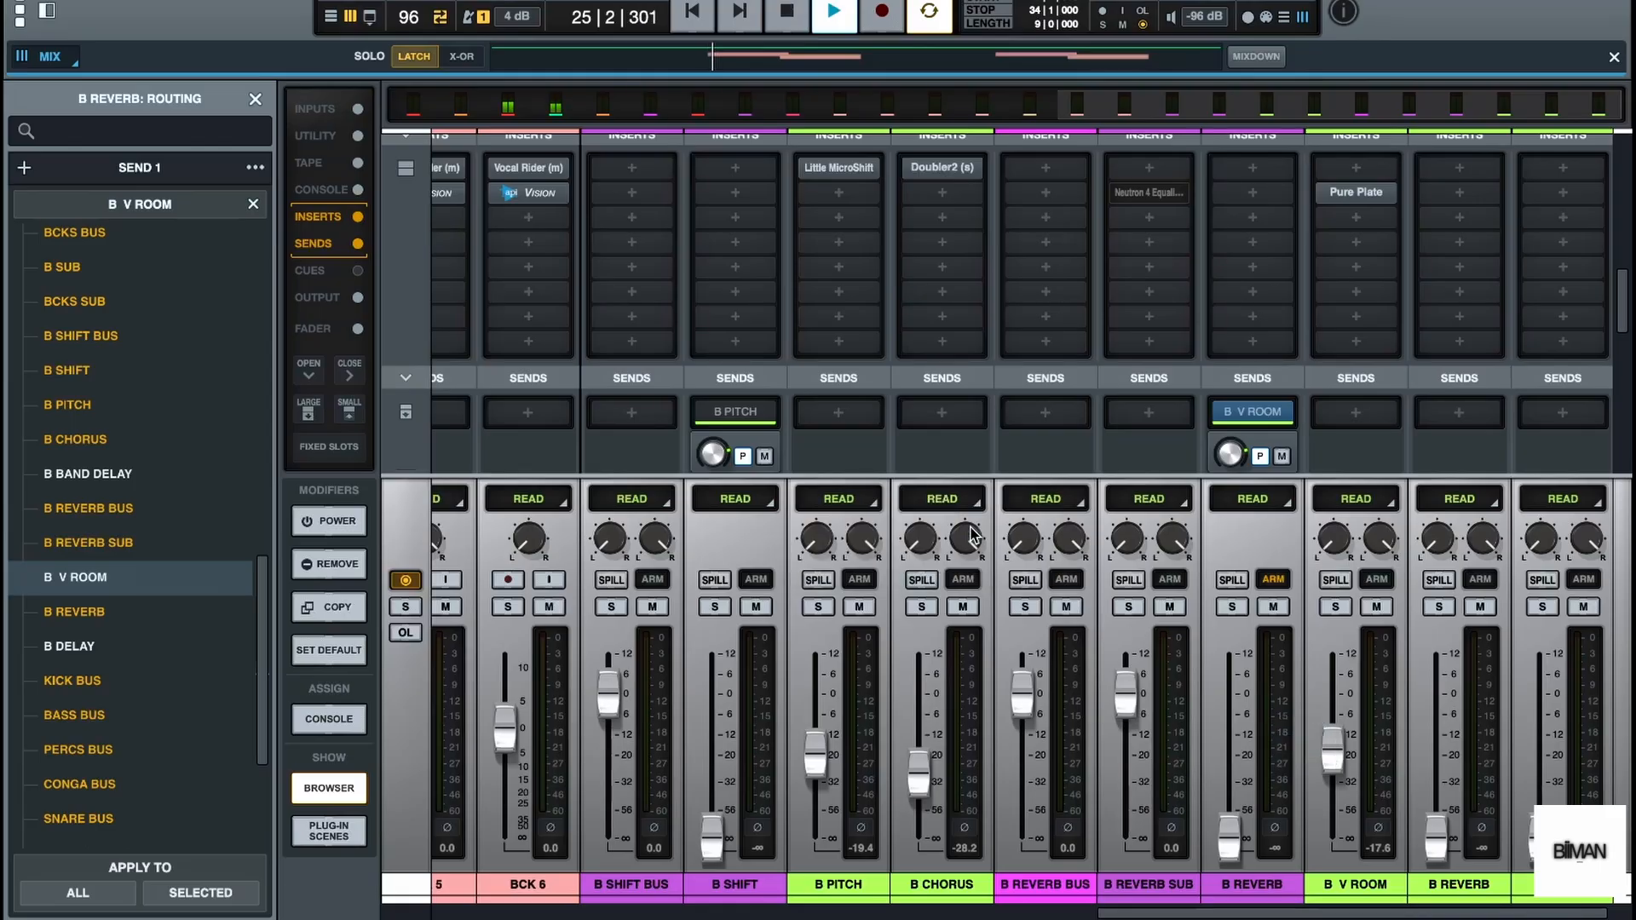
{"action": "left_click", "coordinate": [254, 99]}
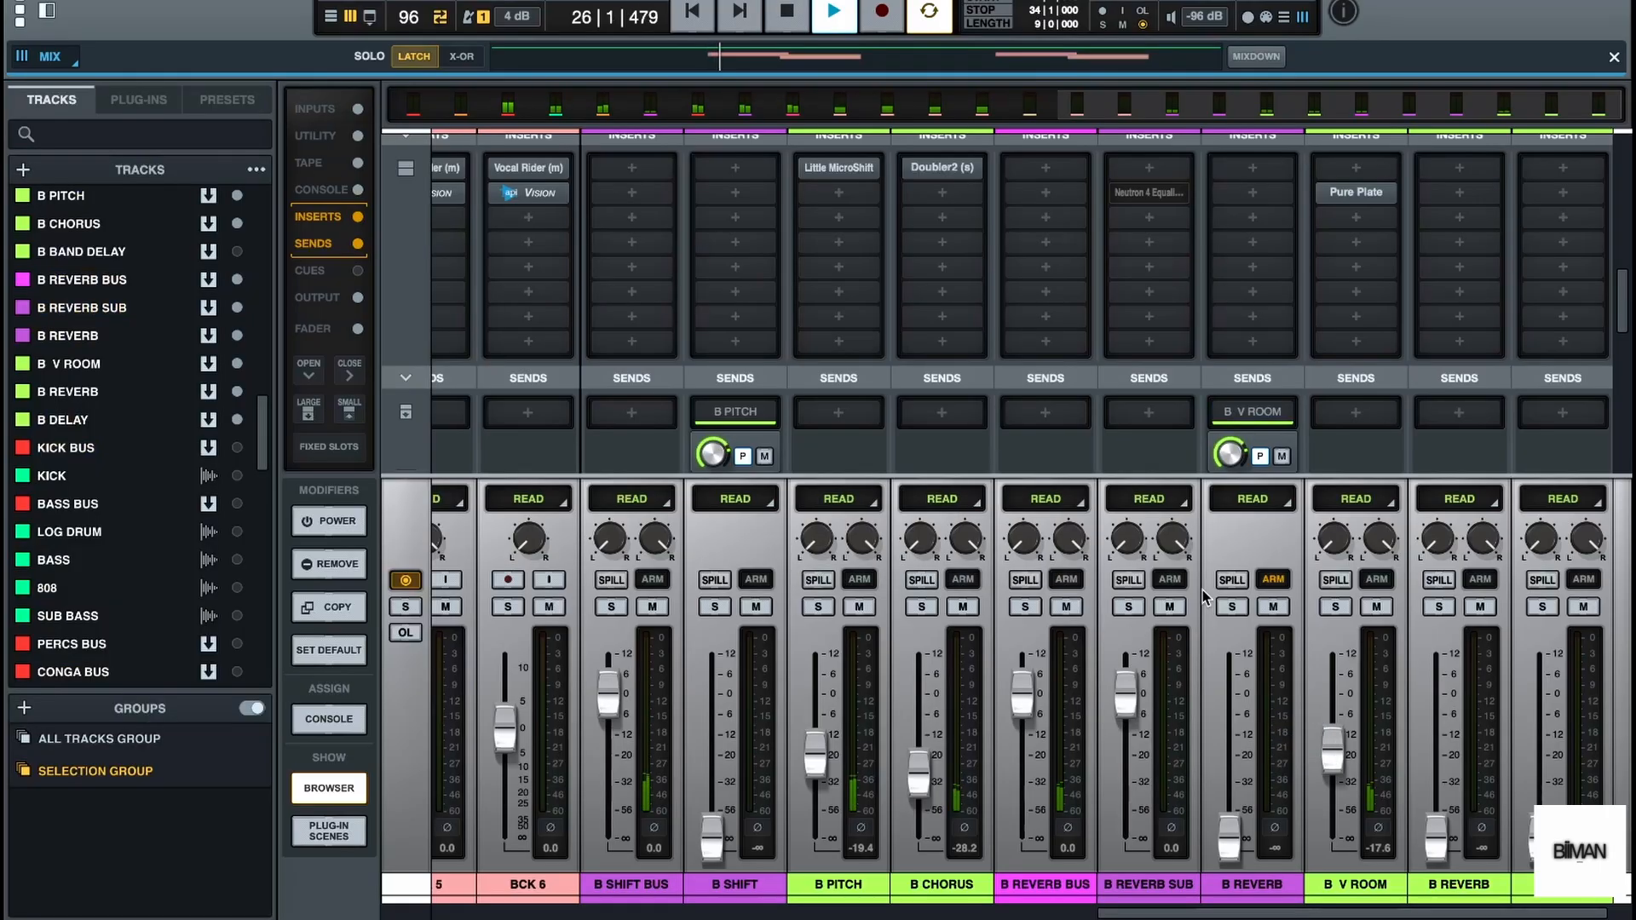
{"action": "key", "text": "space"}
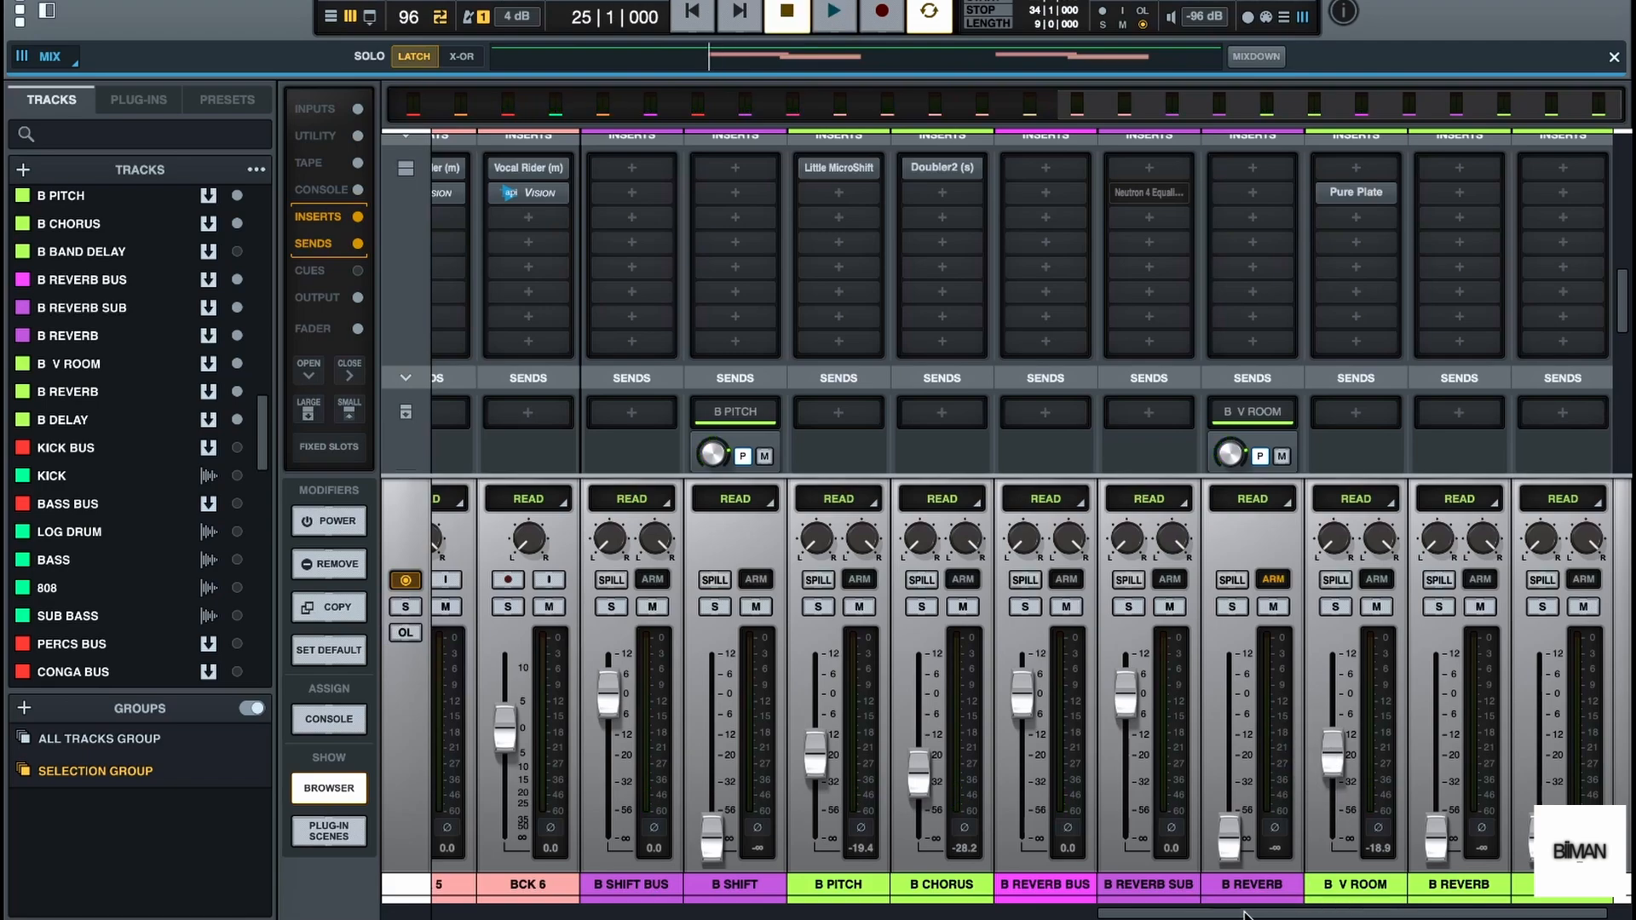
Insert Pultec HLF in the second insert slot of the purple B REVERB track and close the plug-in browser
{"action": "left_click_drag", "start_coordinate": [1247, 914], "coordinate": [1285, 915]}
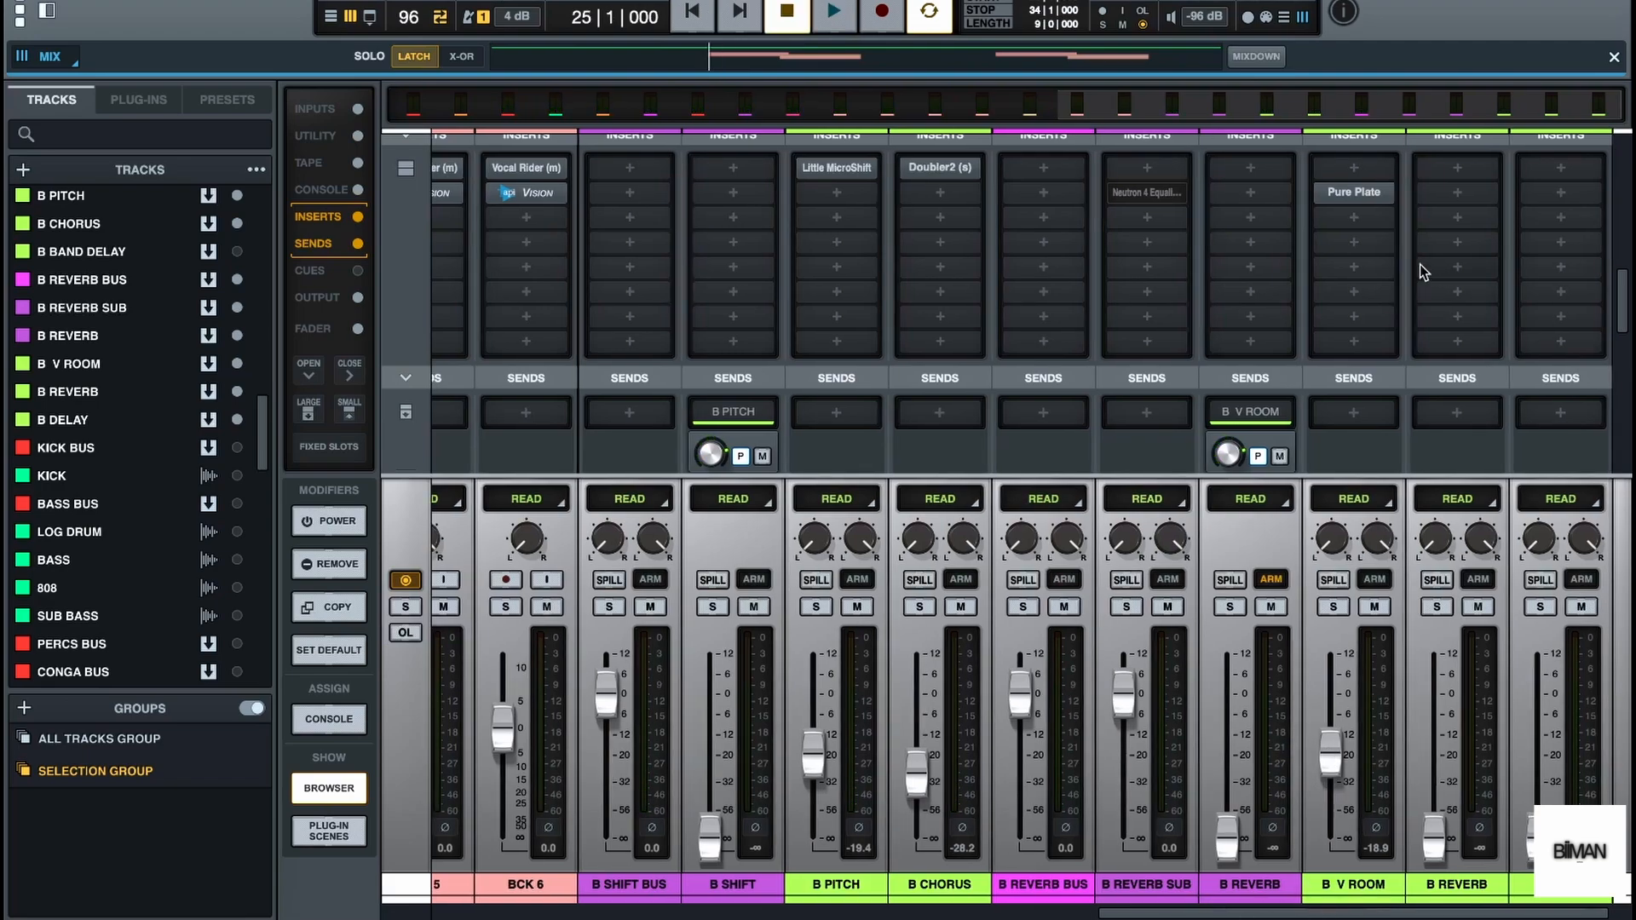
{"action": "left_click", "coordinate": [1457, 191]}
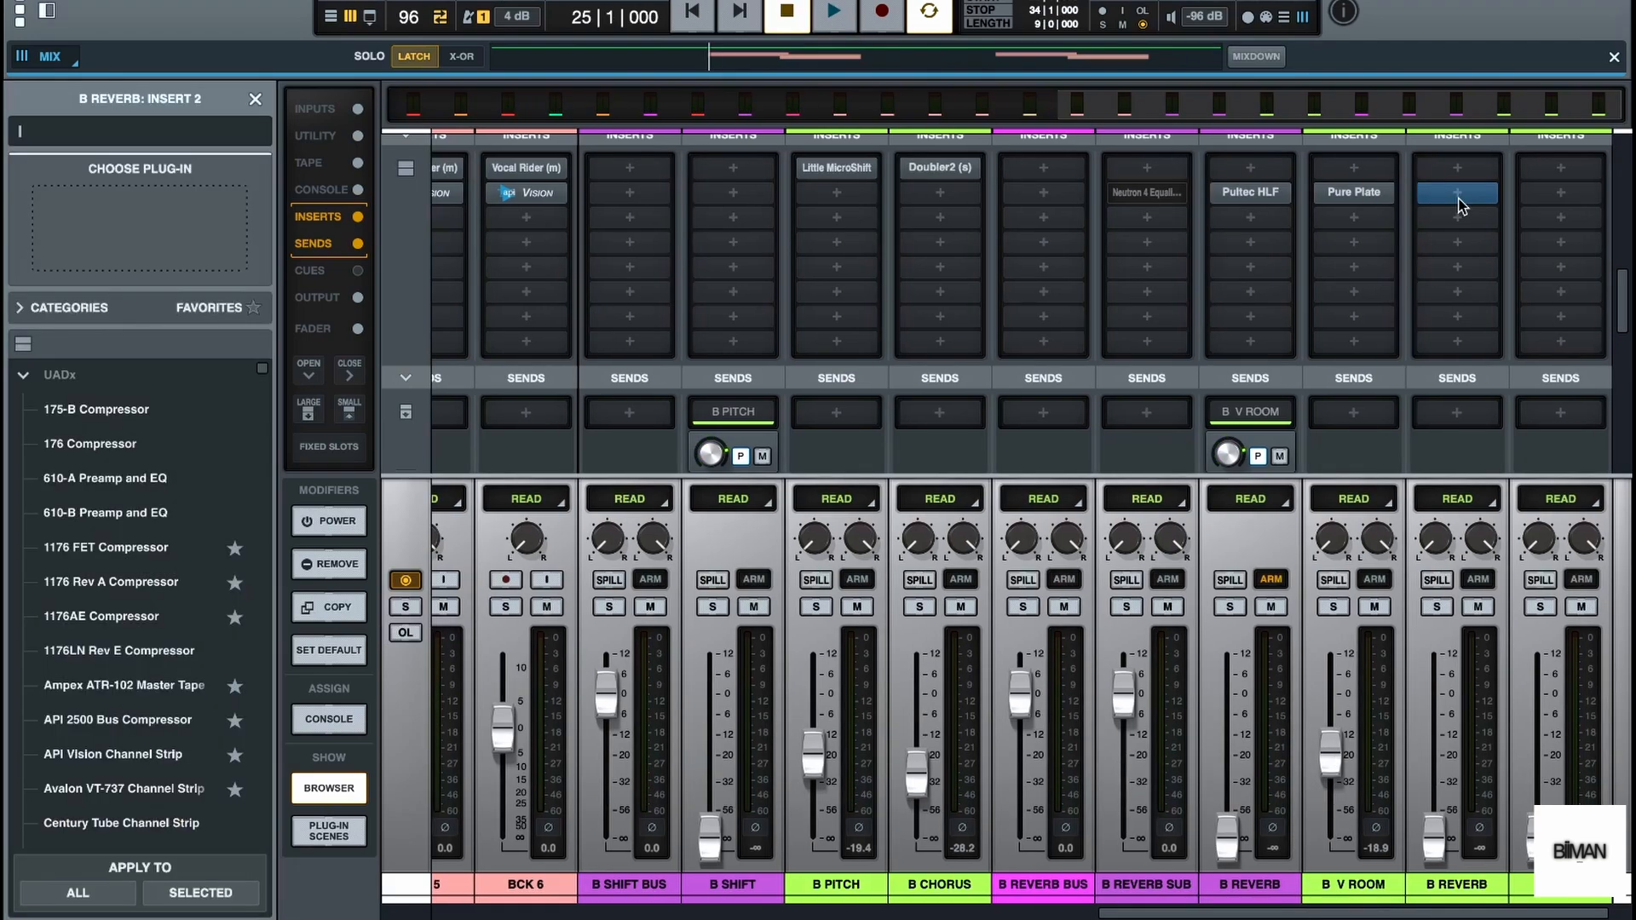
{"action": "left_click", "coordinate": [27, 373]}
{"action": "left_click", "coordinate": [254, 100]}
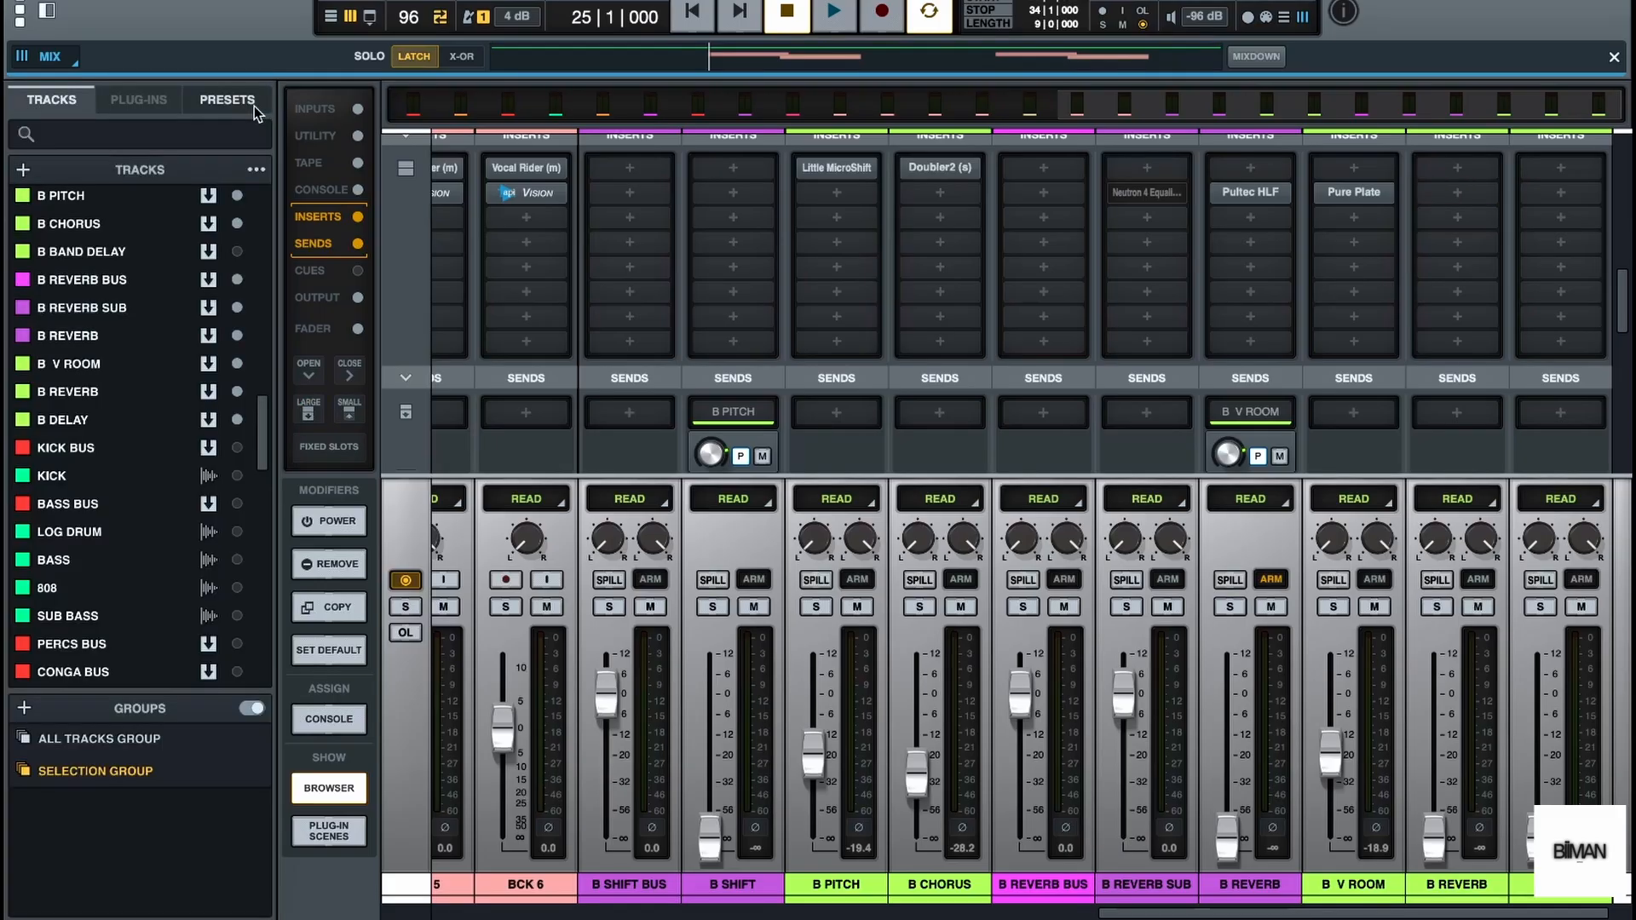
Insert Raum in the second insert slot of the green B REVERB bus and close the plug-in browser
{"action": "left_click", "coordinate": [1445, 187]}
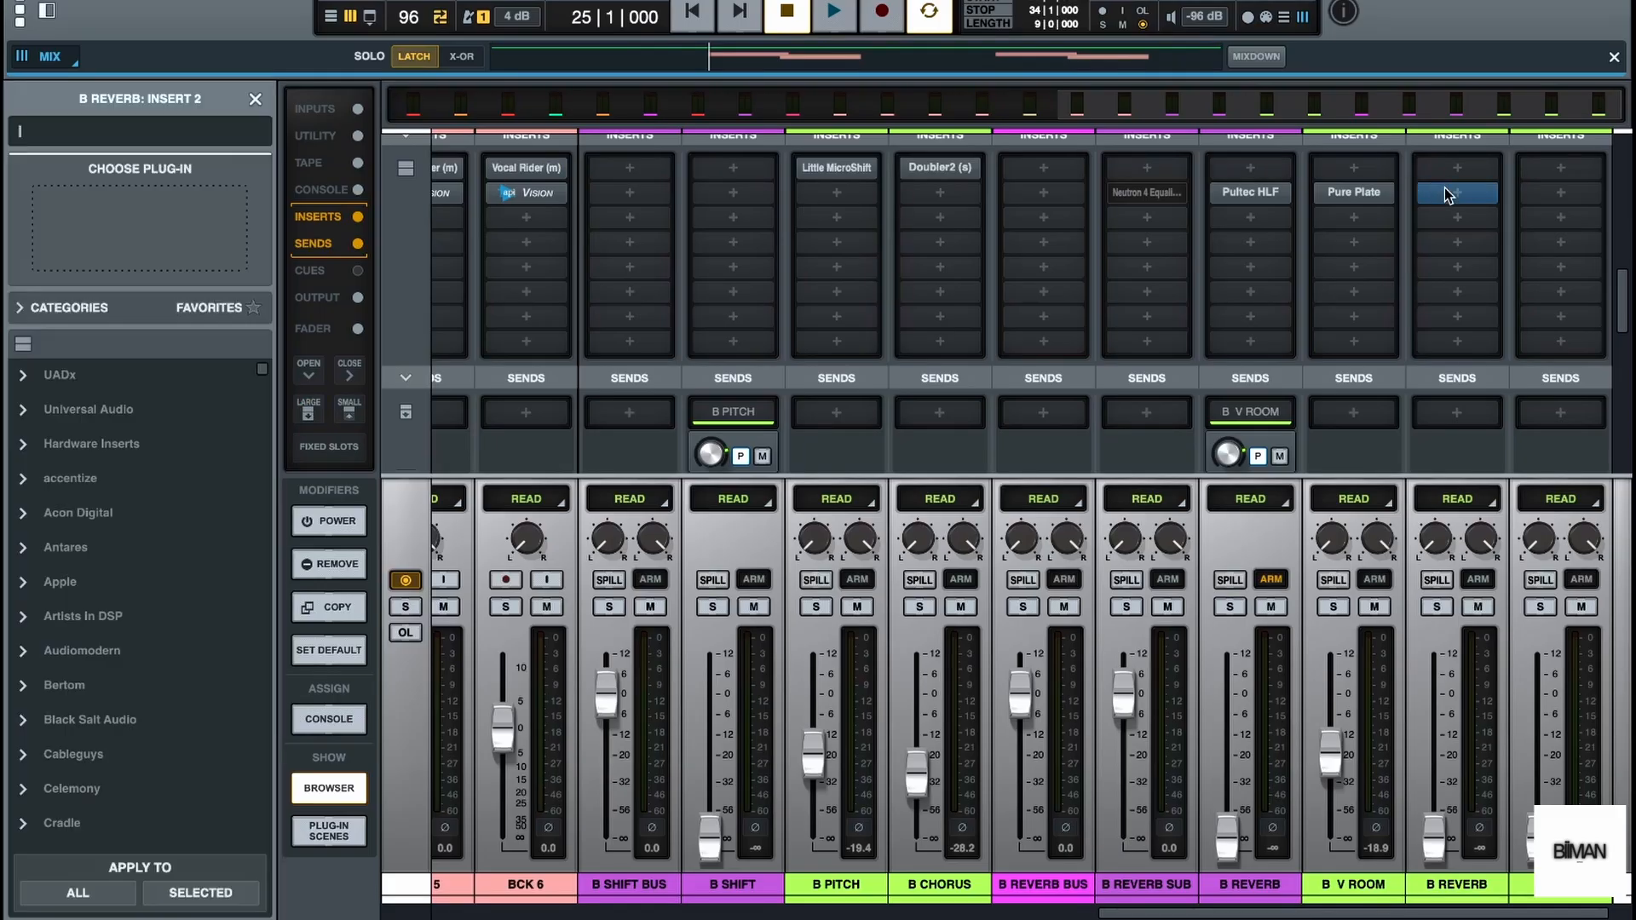
{"action": "type", "text": "RAU"}
{"action": "left_click", "coordinate": [148, 445]}
{"action": "left_click", "coordinate": [255, 99]}
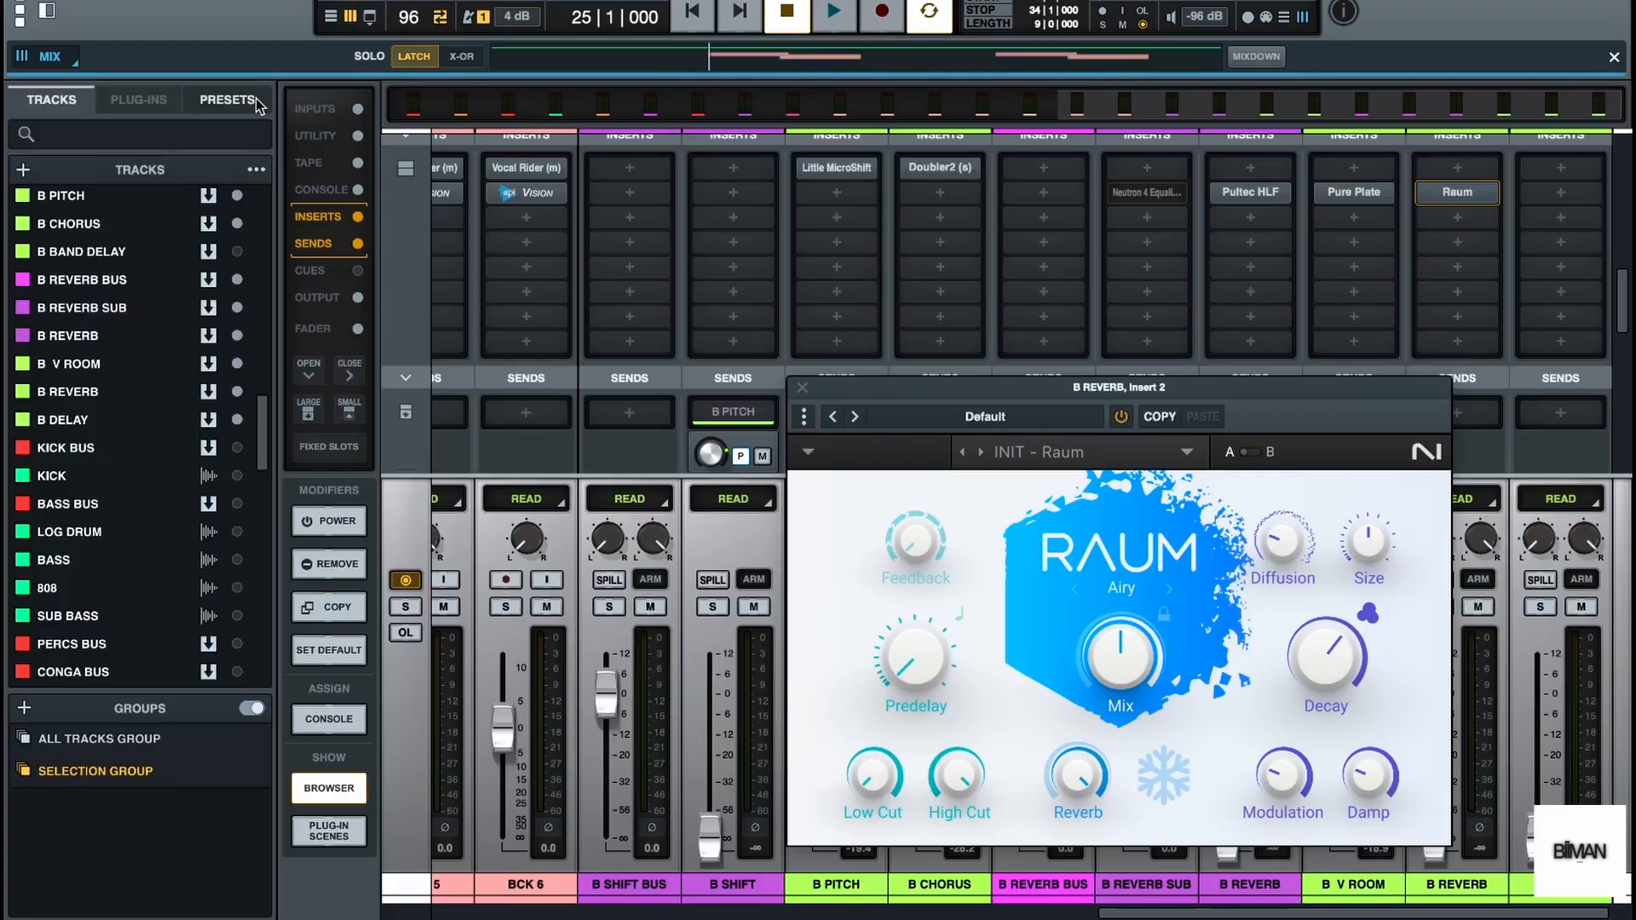
Set Raum's mix to 100 % on the green B REVERB bus and close the plug-in
{"action": "left_click_drag", "start_coordinate": [940, 377], "coordinate": [743, 252]}
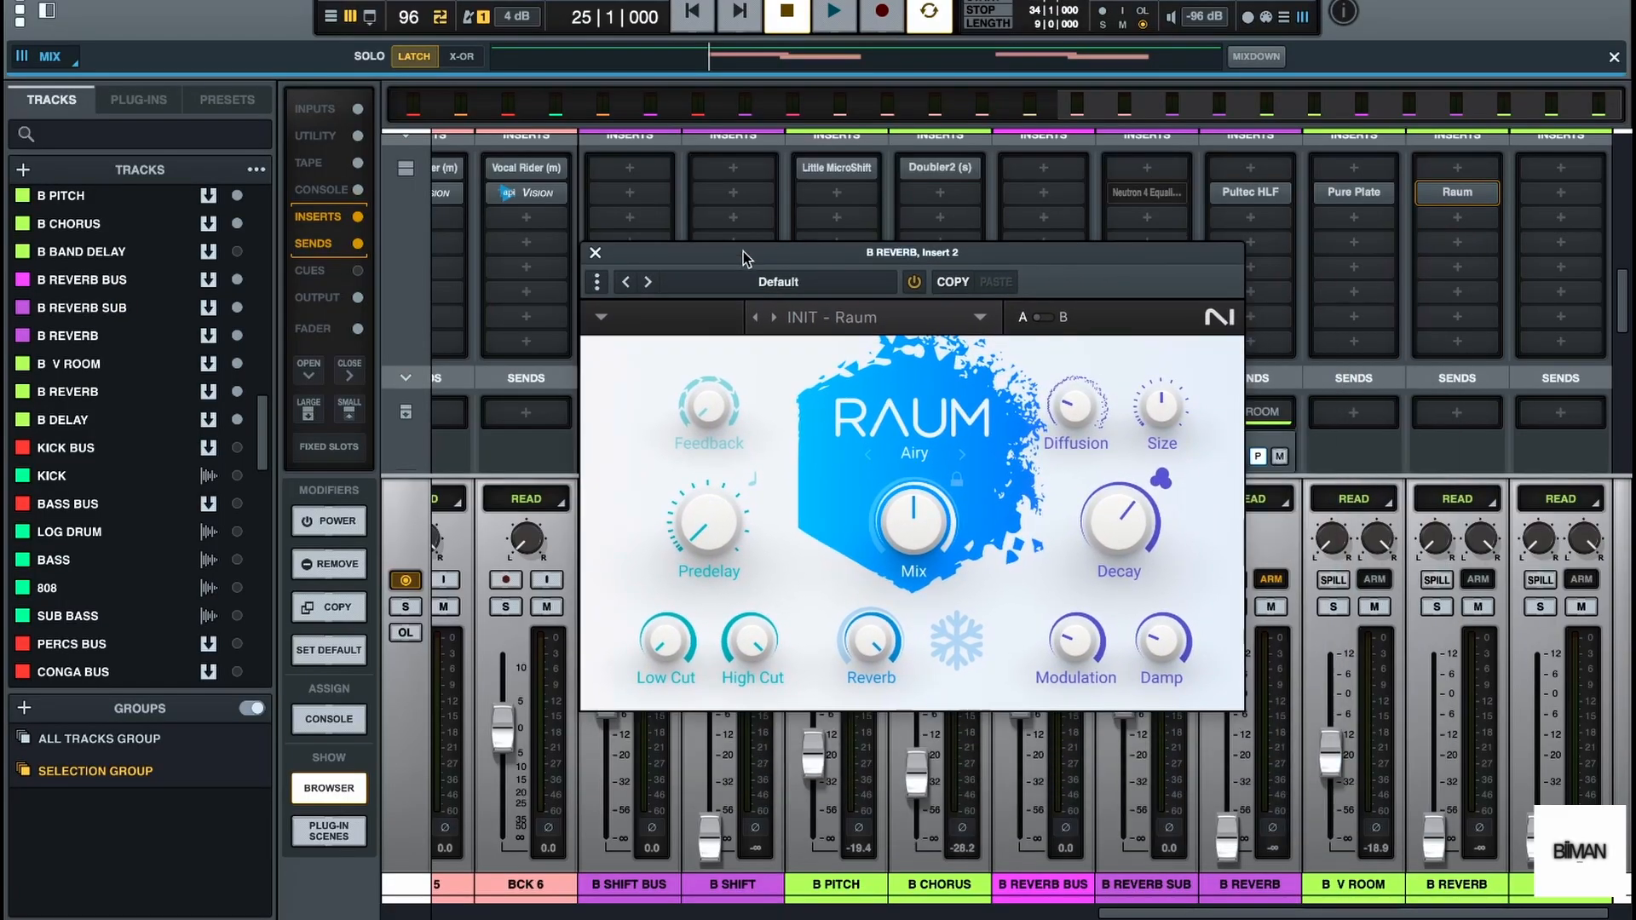
{"action": "left_click_drag", "start_coordinate": [931, 561], "coordinate": [931, 511]}
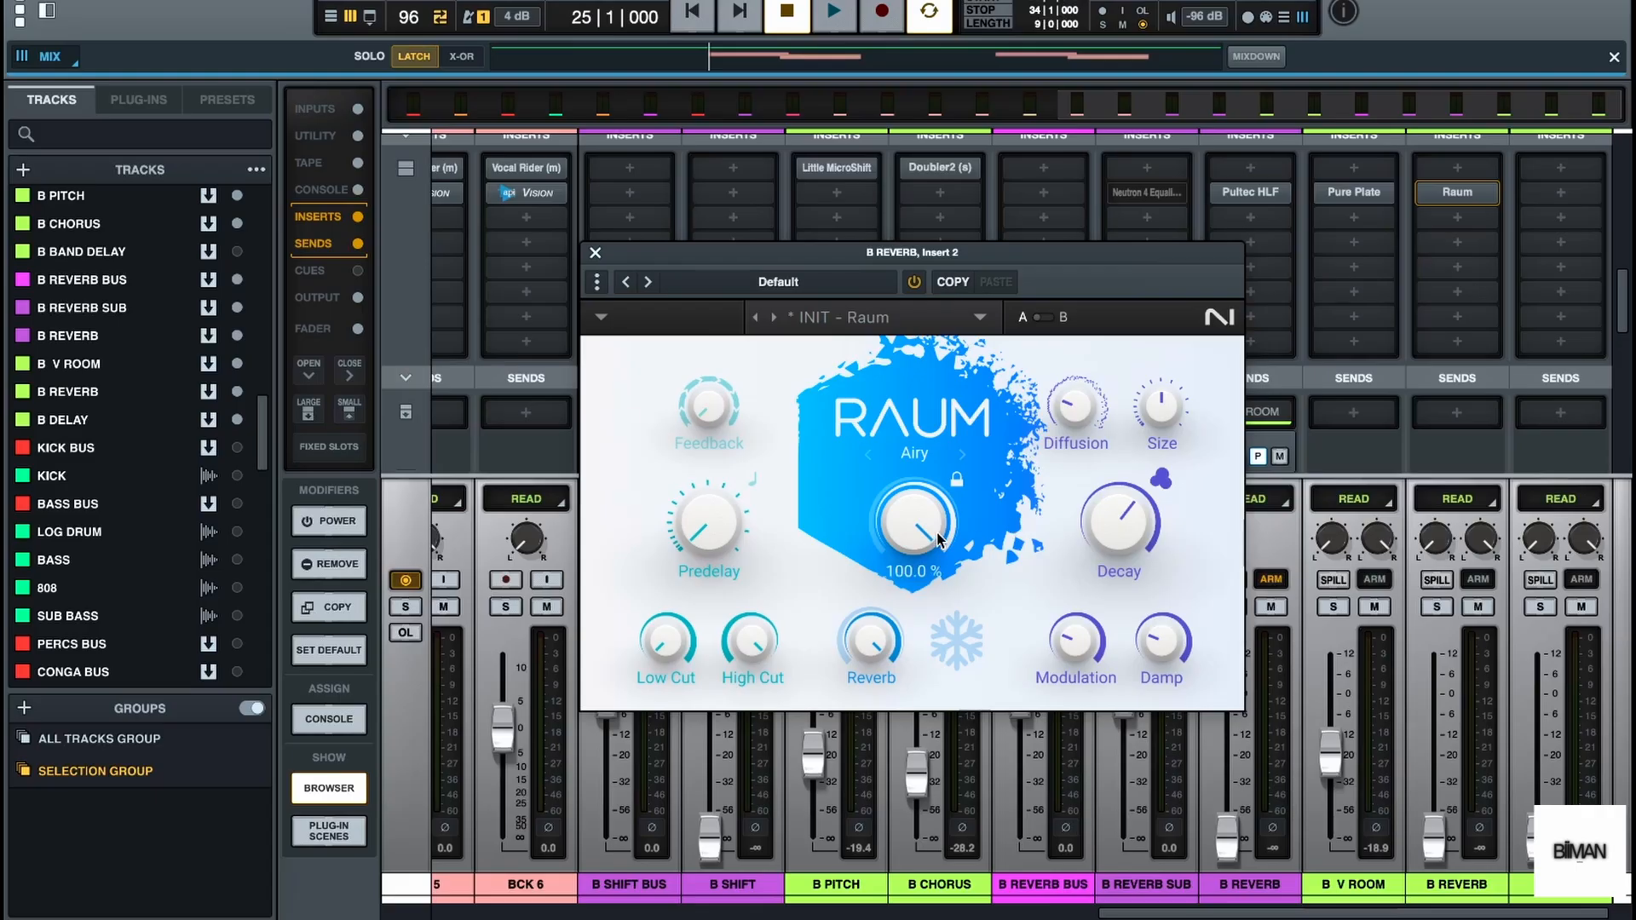
{"action": "mouse_move", "coordinate": [909, 533]}
{"action": "left_click", "coordinate": [596, 254]}
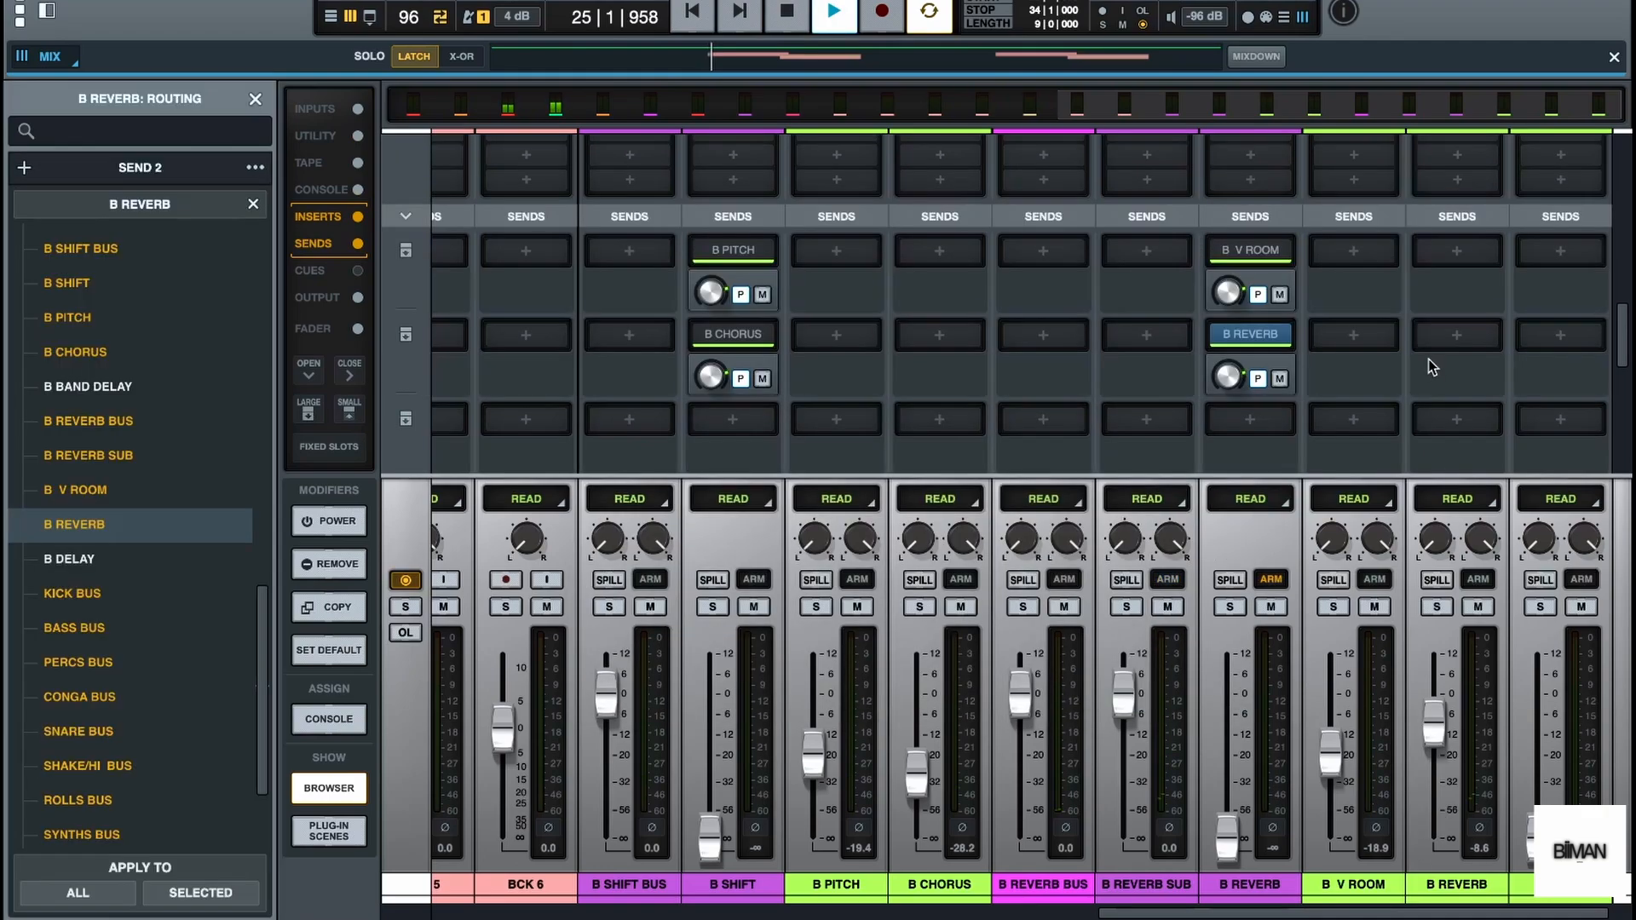
Route the purple B REVERB track's second send to the B REVERB bus, set that bus's fader to about -8.6 dB, and check with playback
{"action": "scroll", "coordinate": [1429, 361], "scroll_direction": "up", "scroll_amount": 5}
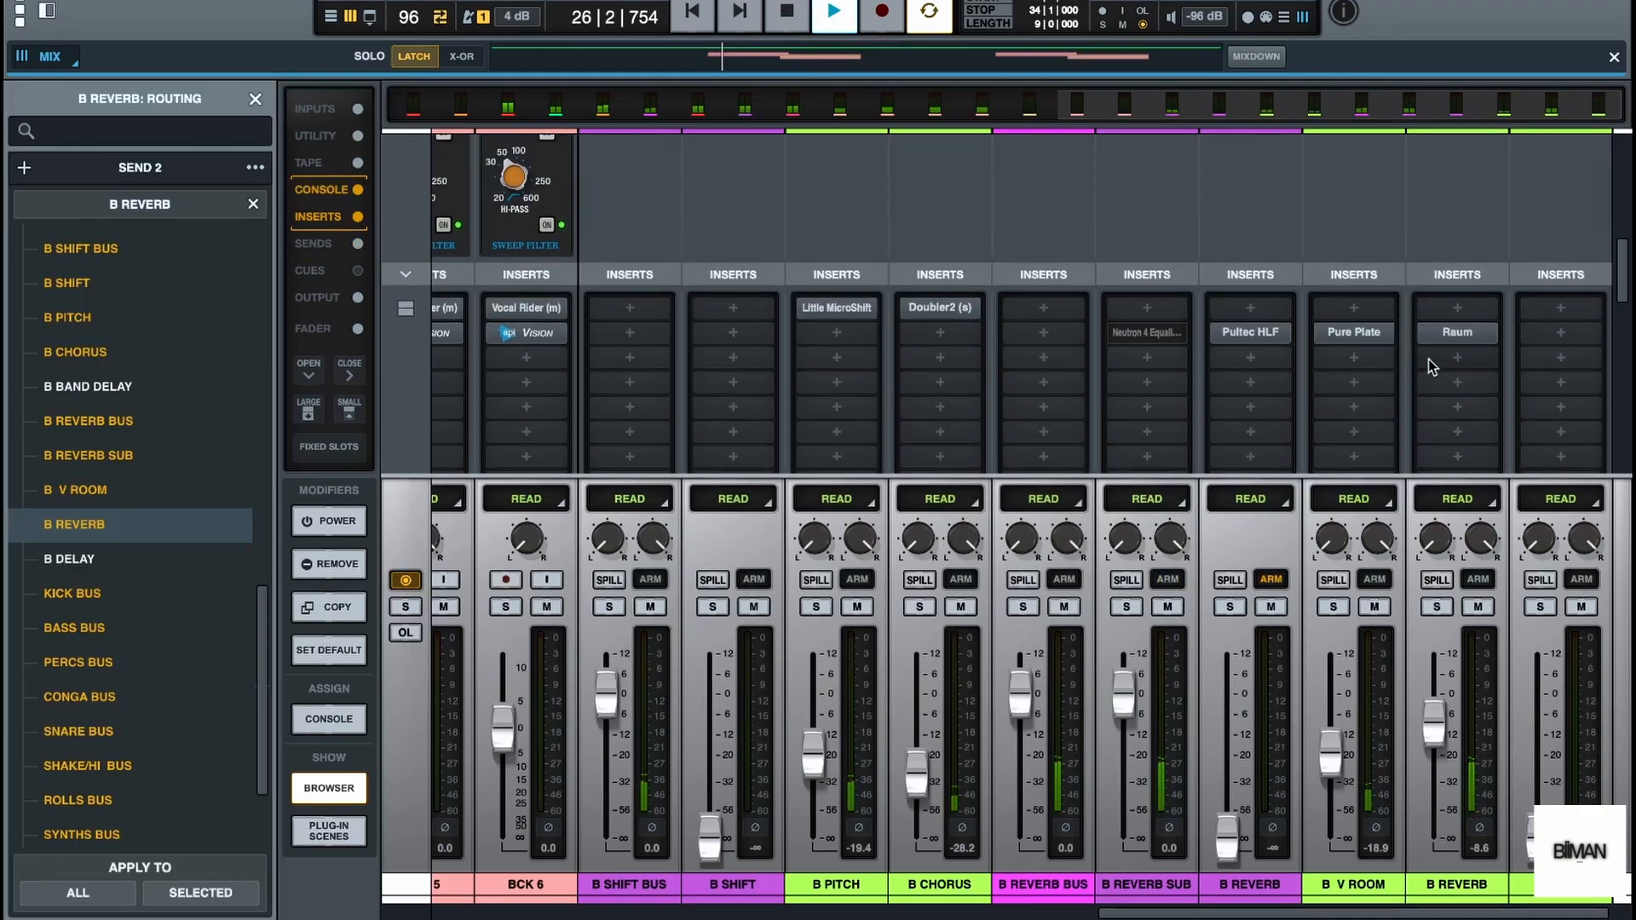
{"action": "key", "text": "space"}
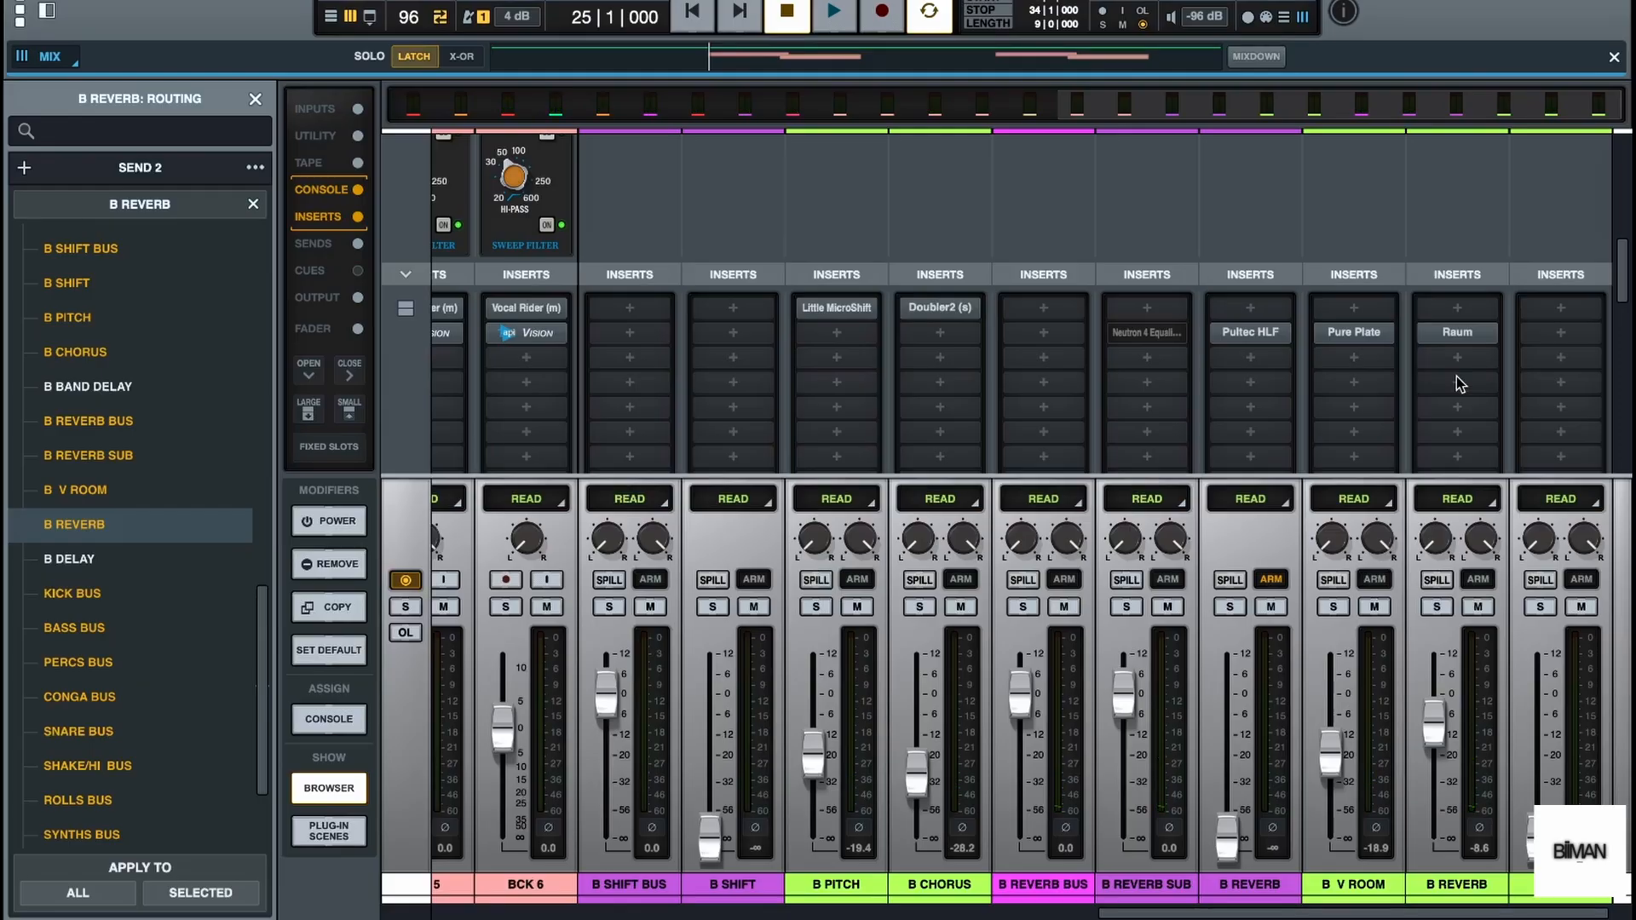
{"action": "key", "text": "space"}
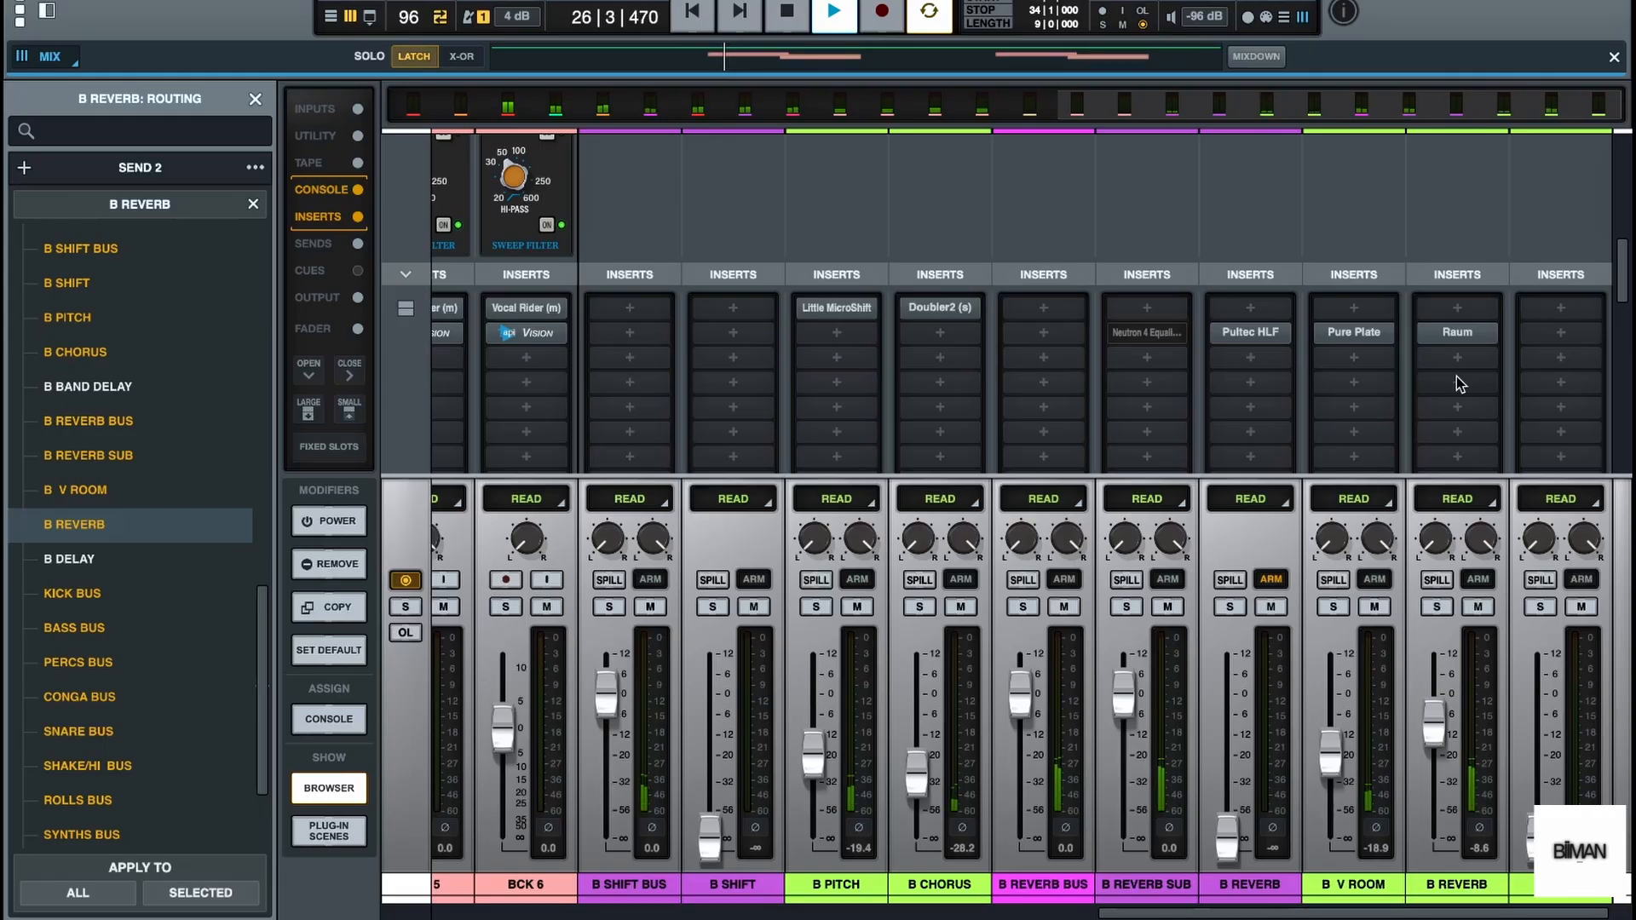
{"action": "key", "text": "space"}
Reopen Raum on the B REVERB bus, close the routing browser, and increase the predelay while listening to playback
{"action": "left_click", "coordinate": [1459, 332]}
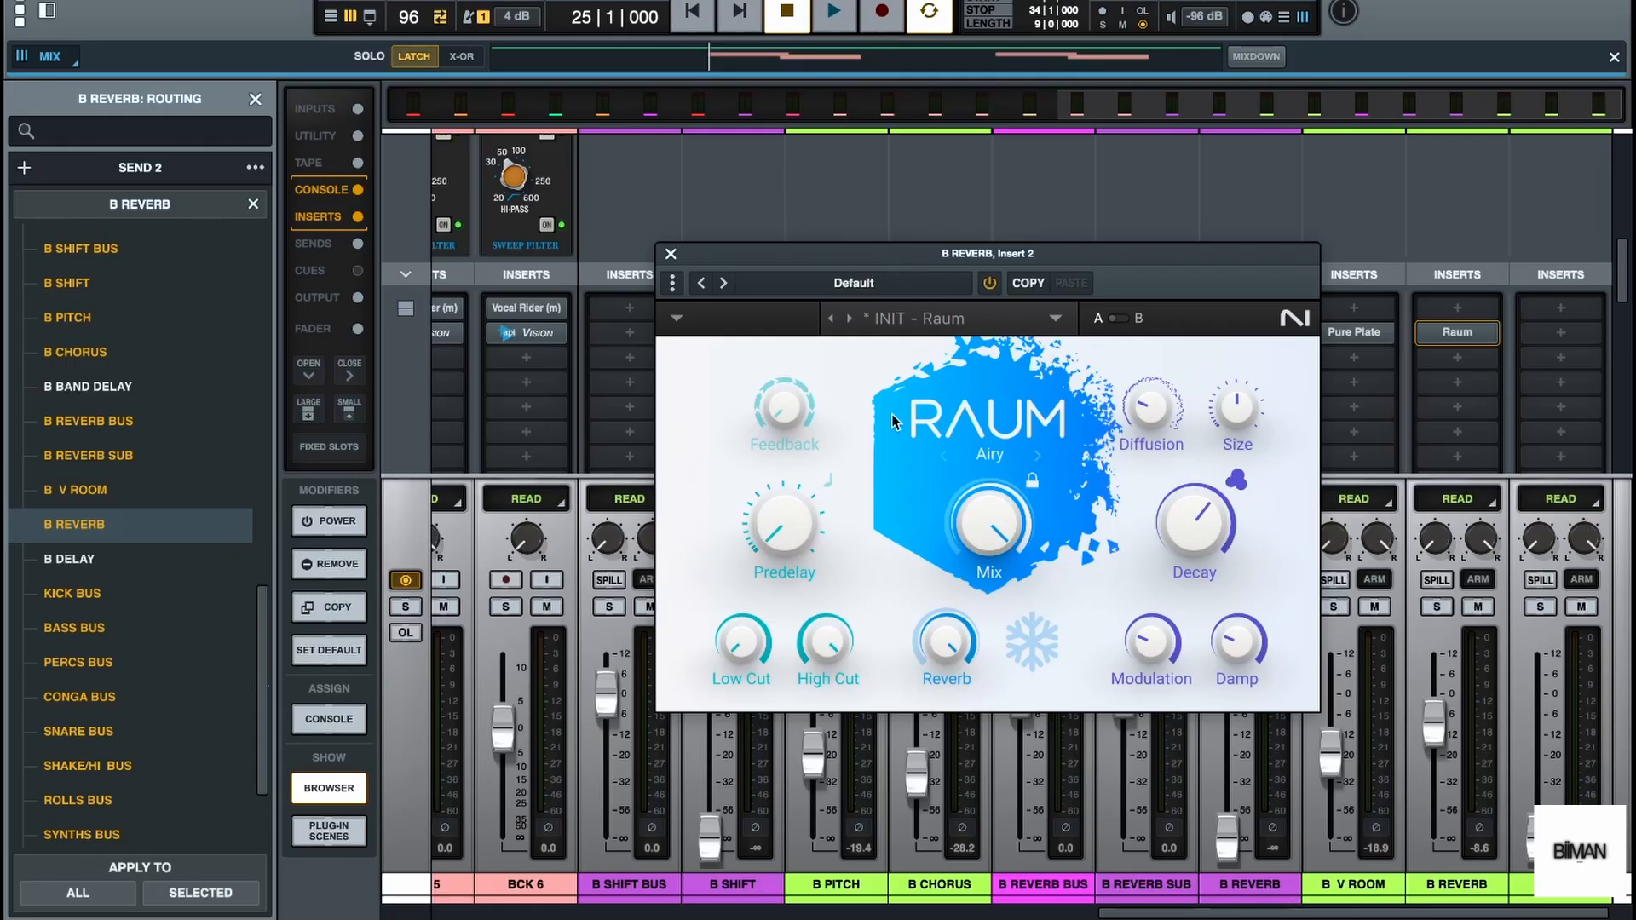
{"action": "left_click", "coordinate": [255, 99]}
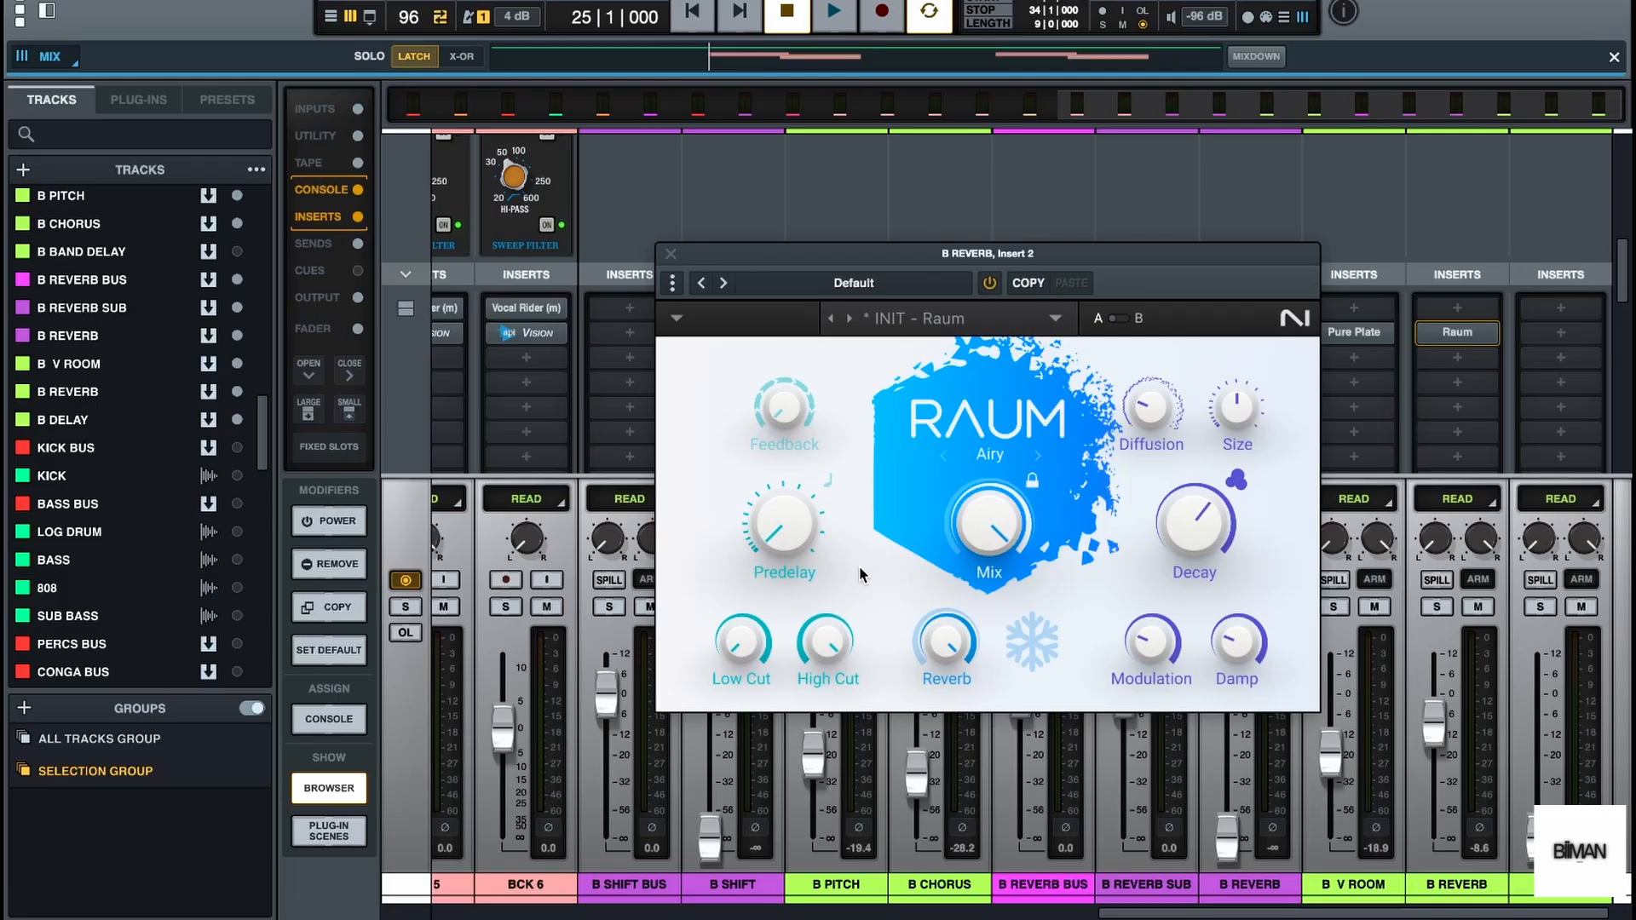
{"action": "mouse_move", "coordinate": [799, 553]}
{"action": "mouse_move", "coordinate": [780, 527]}
{"action": "key", "text": "space"}
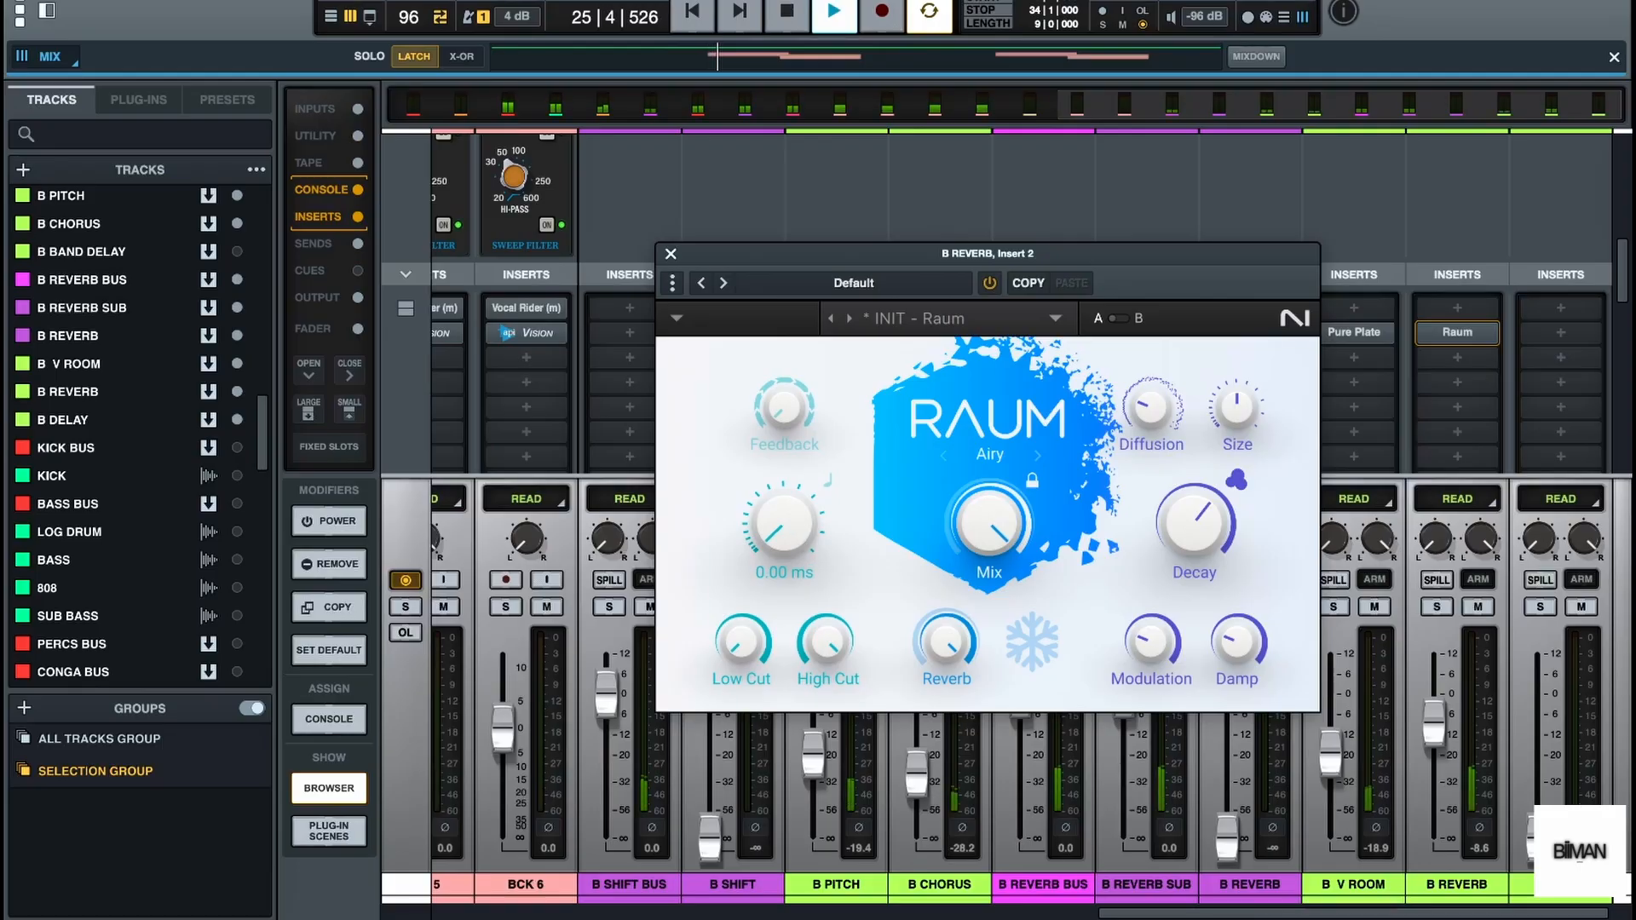
{"action": "mouse_move", "coordinate": [790, 545]}
{"action": "left_mouse_down"}
{"action": "mouse_move", "coordinate": [790, 487]}
{"action": "mouse_move", "coordinate": [789, 524]}
{"action": "left_mouse_up"}
{"action": "key", "text": "space"}
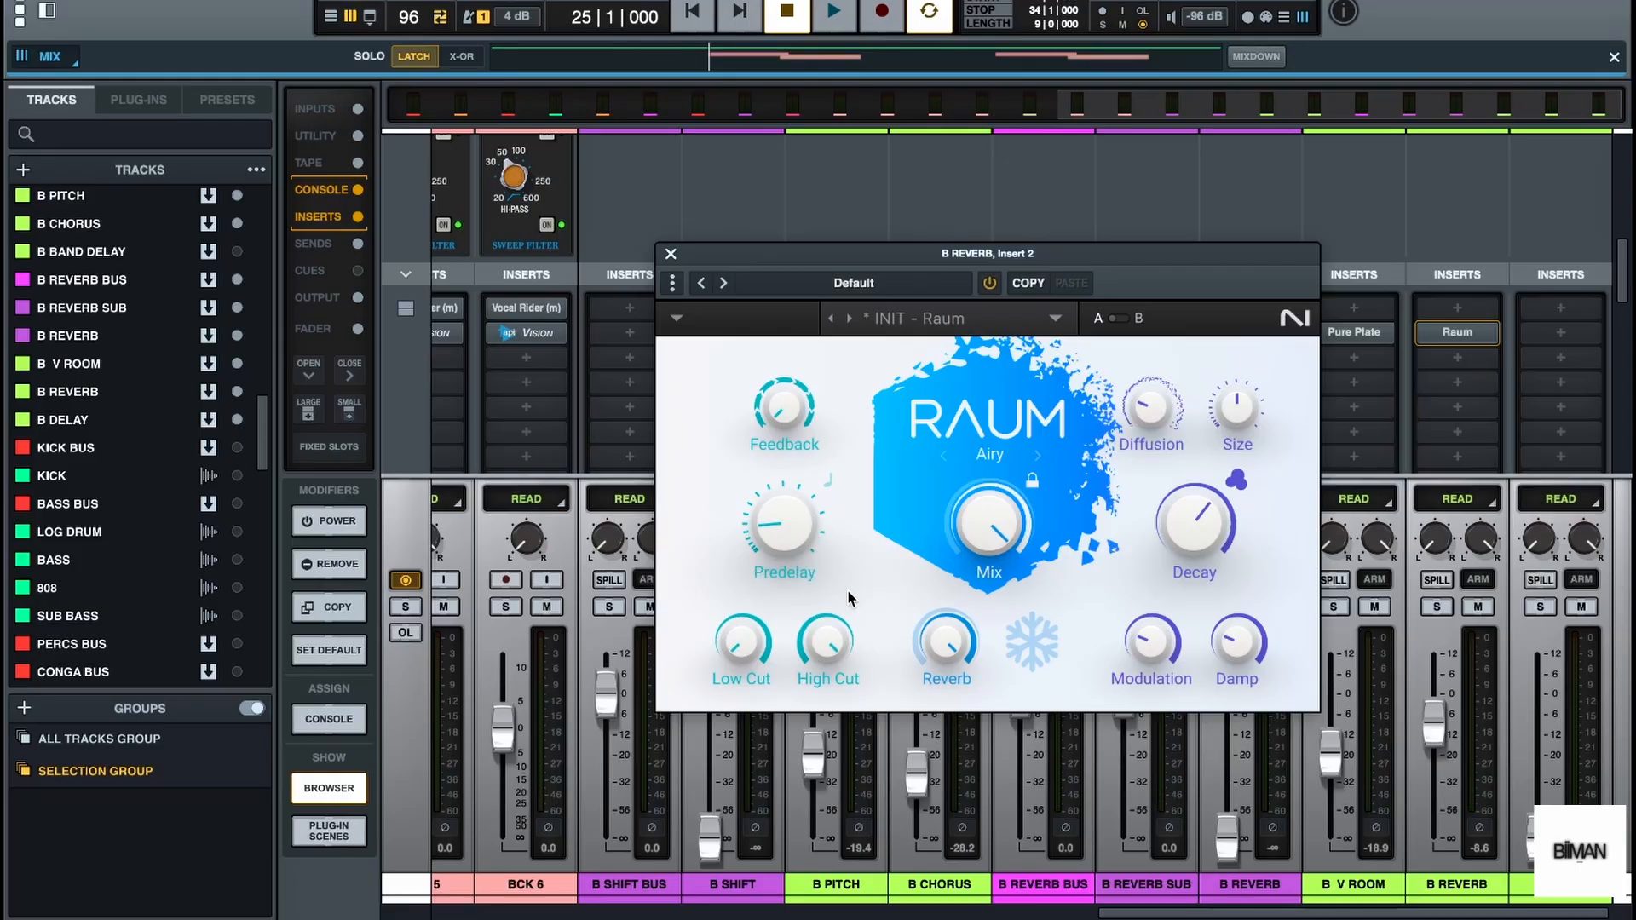
Raise Raum's low cut and lower its high cut to about 13.6 kHz, checking the filtered reverb with playback
{"action": "mouse_move", "coordinate": [751, 651]}
{"action": "mouse_move", "coordinate": [838, 646]}
{"action": "left_click_drag", "start_coordinate": [838, 646], "coordinate": [772, 656]}
{"action": "key", "text": "space"}
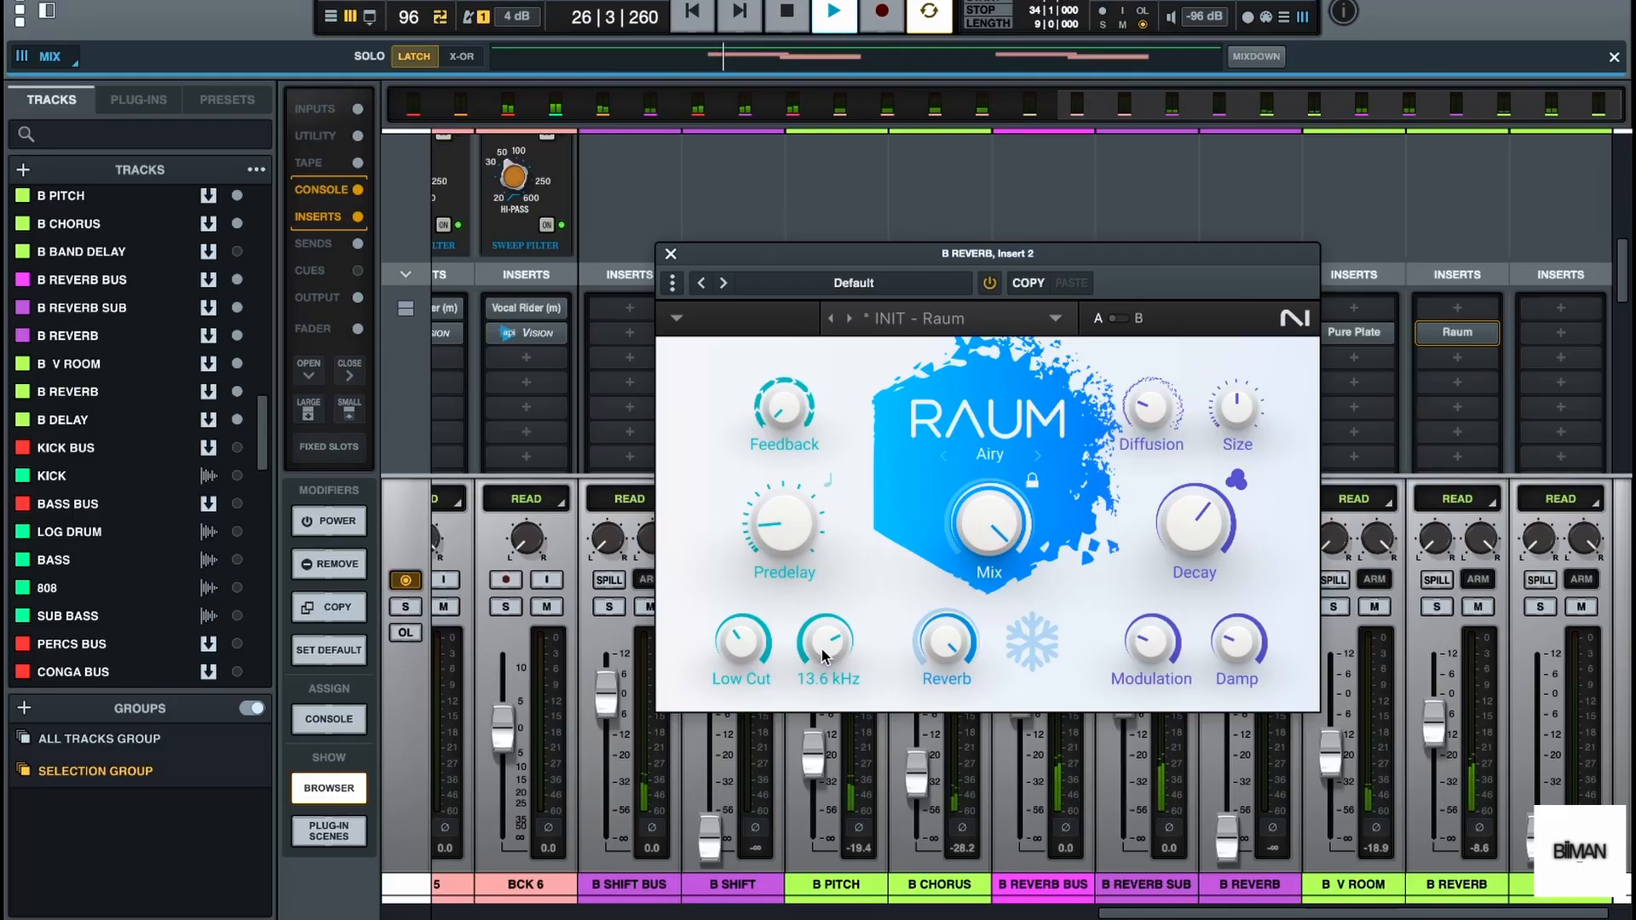
{"action": "key", "text": "space"}
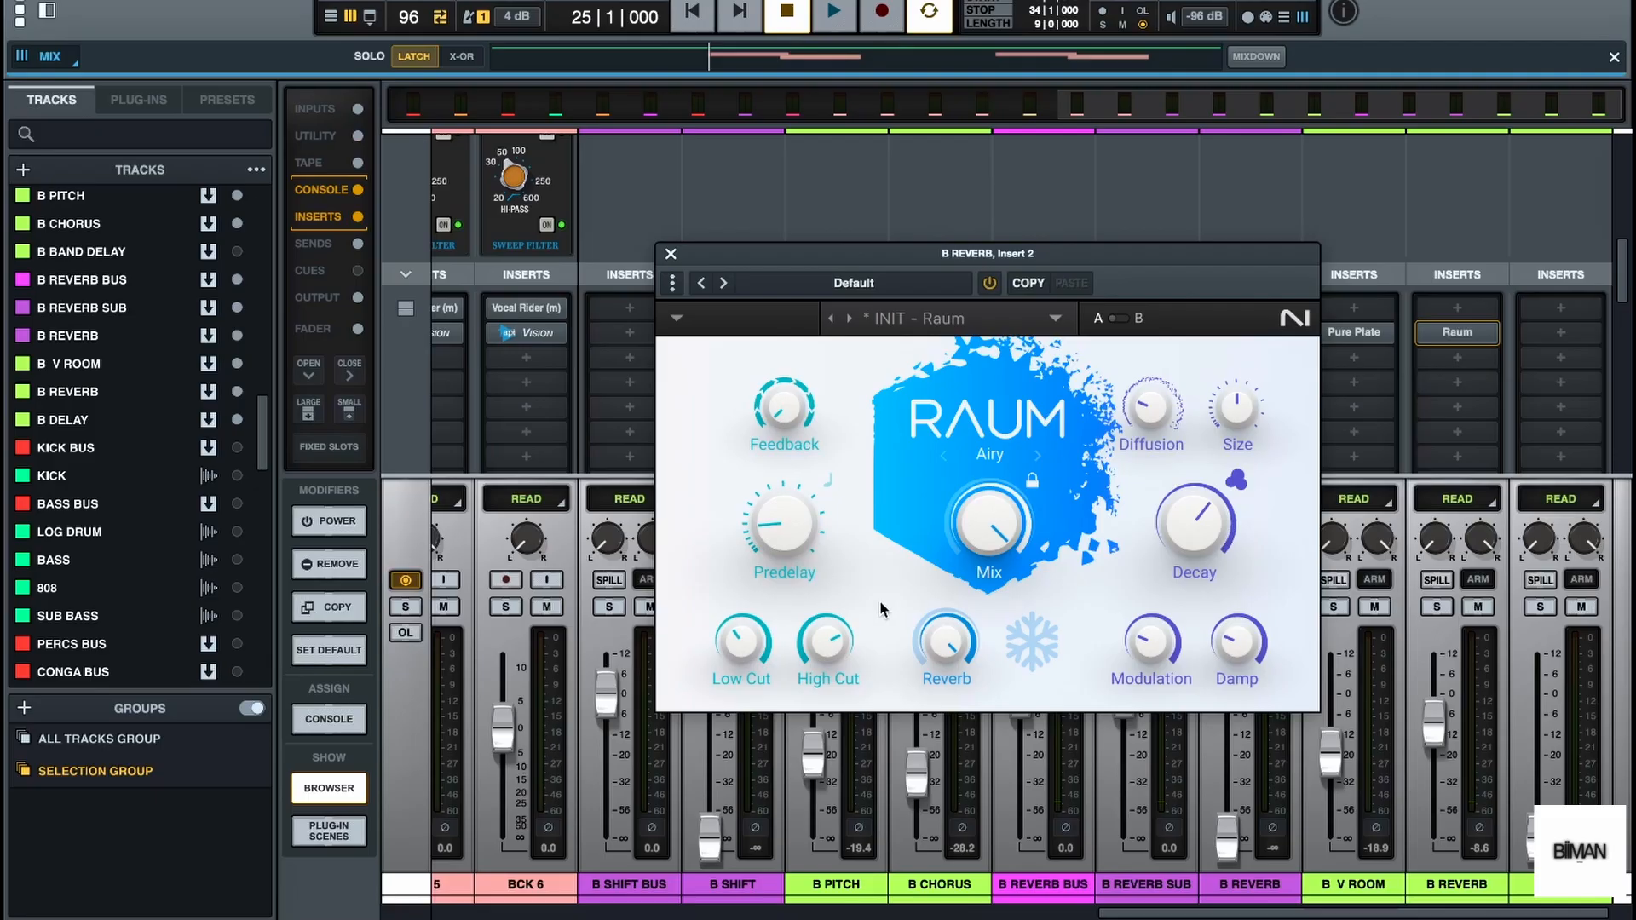
{"action": "mouse_move", "coordinate": [1226, 517]}
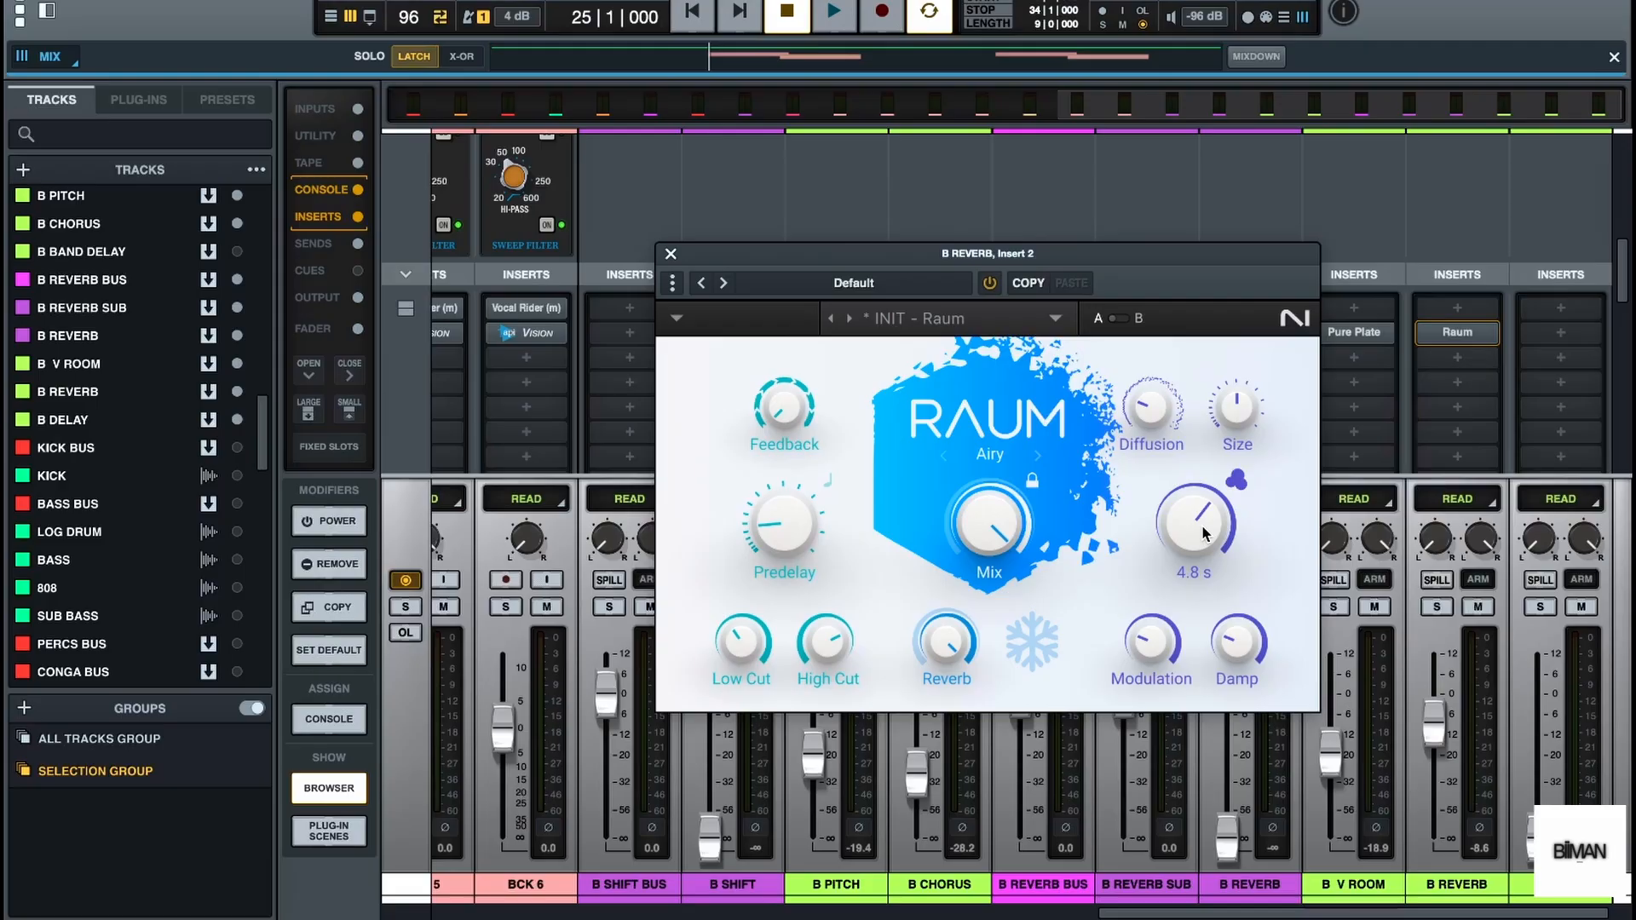
Shorten Raum's decay on the B REVERB bus to about 2.7 s while listening to playback
{"action": "key", "text": "space"}
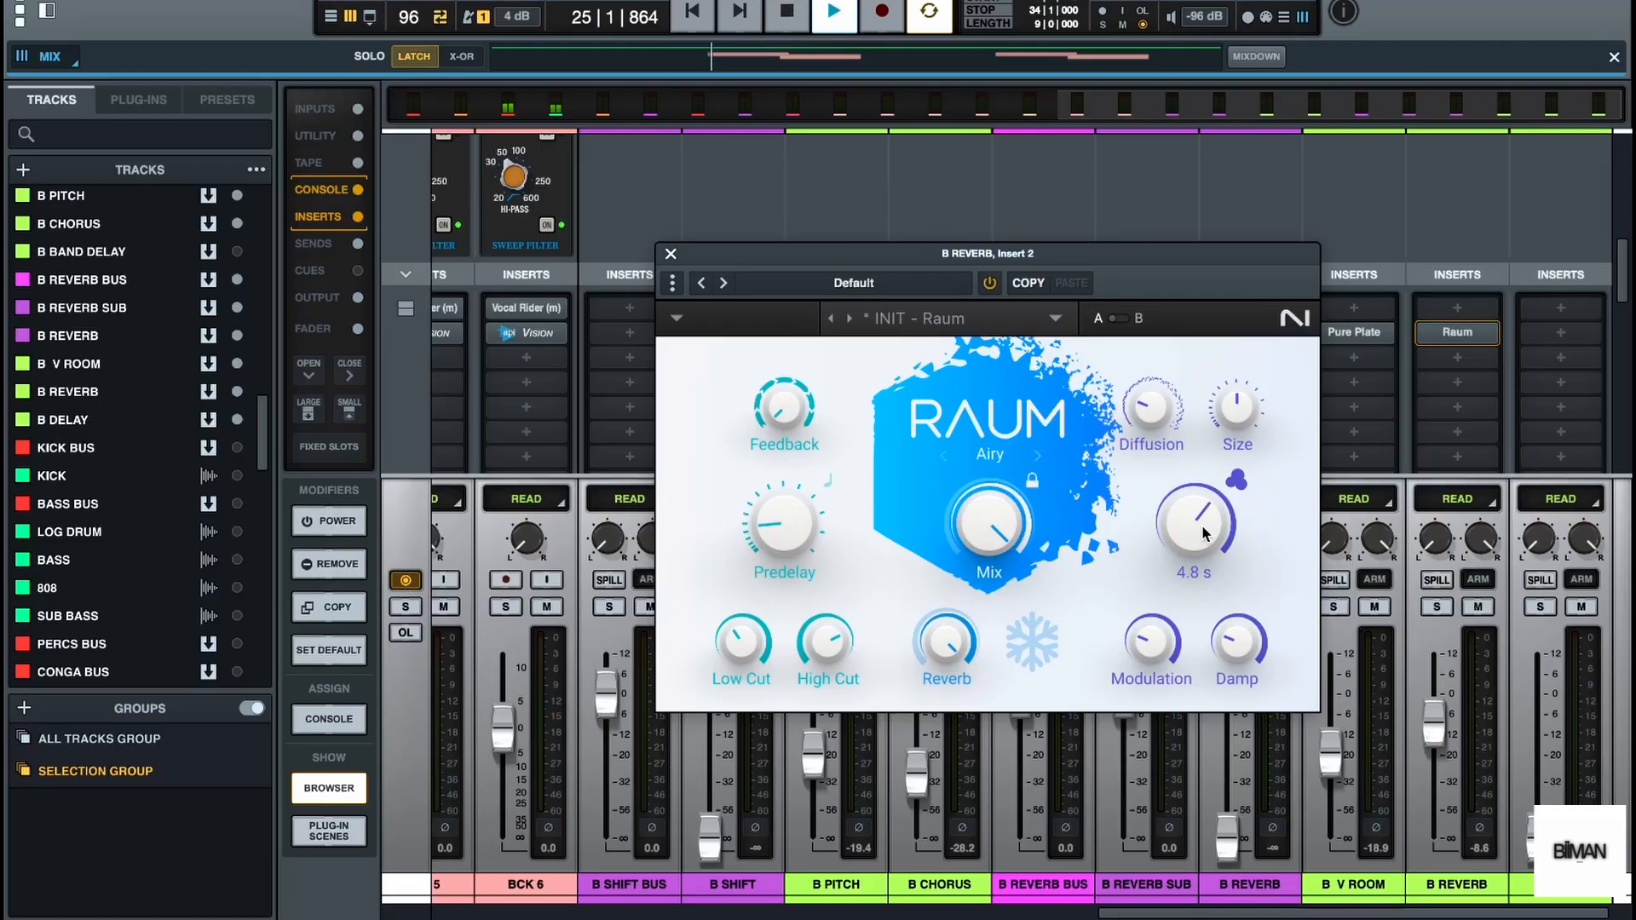
{"action": "left_click_drag", "start_coordinate": [1194, 524], "coordinate": [1194, 543]}
{"action": "left_click_drag", "start_coordinate": [1194, 523], "coordinate": [1194, 532]}
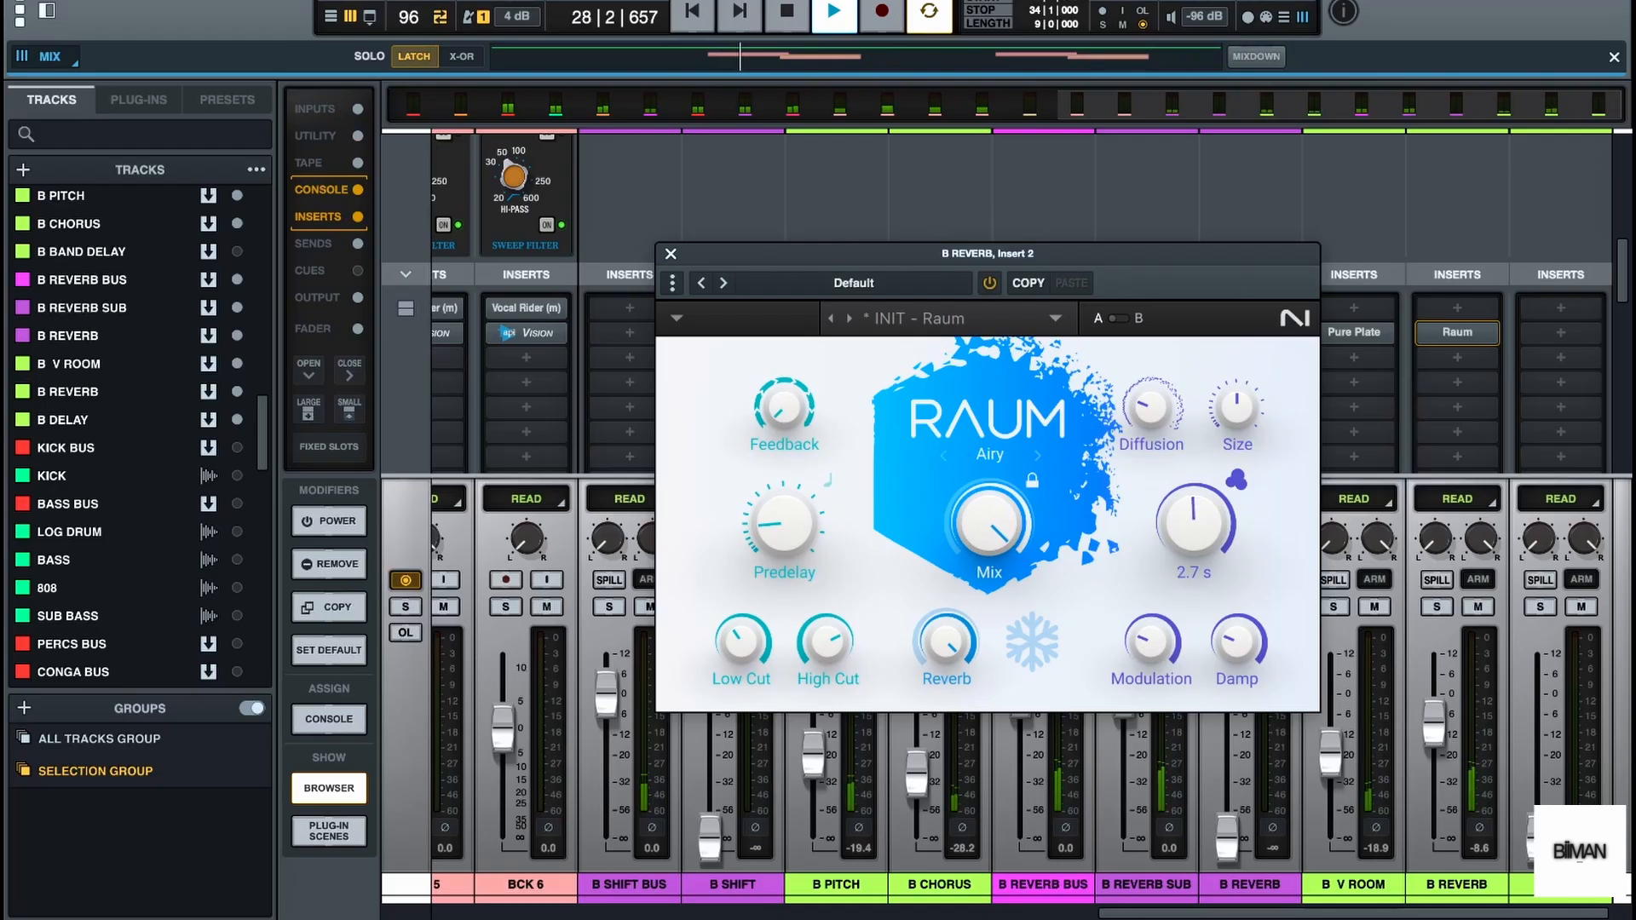
{"action": "left_click_drag", "start_coordinate": [1202, 528], "coordinate": [1202, 530]}
{"action": "key", "text": "space"}
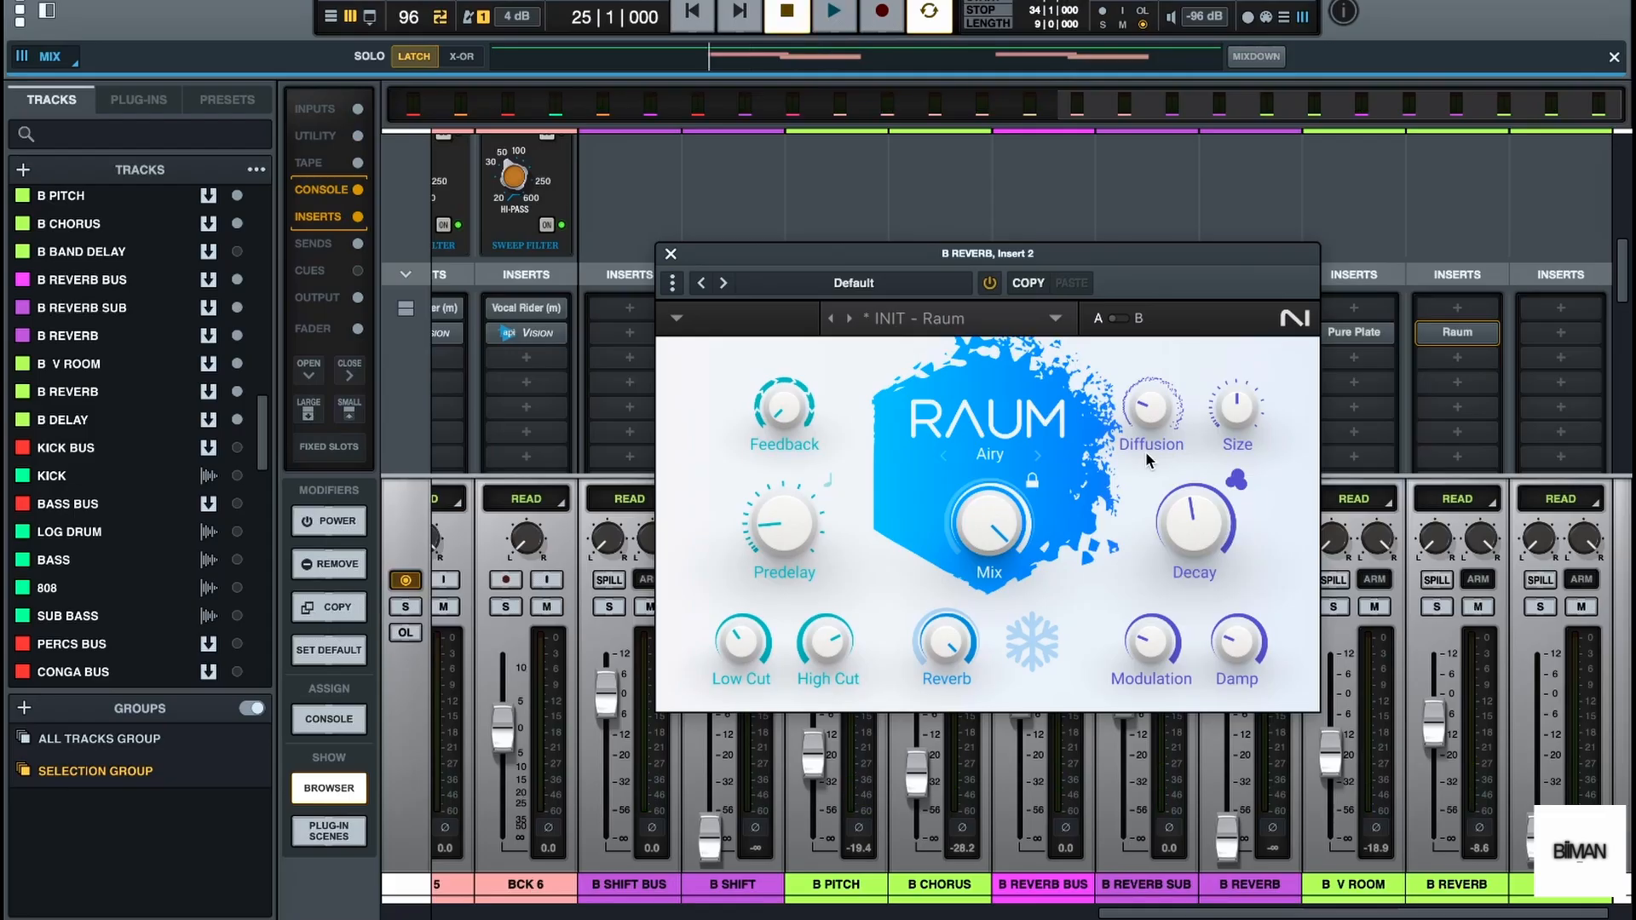
Set Raum's diffusion to 32 % while listening to playback
{"action": "mouse_move", "coordinate": [1152, 416]}
{"action": "key", "text": "space"}
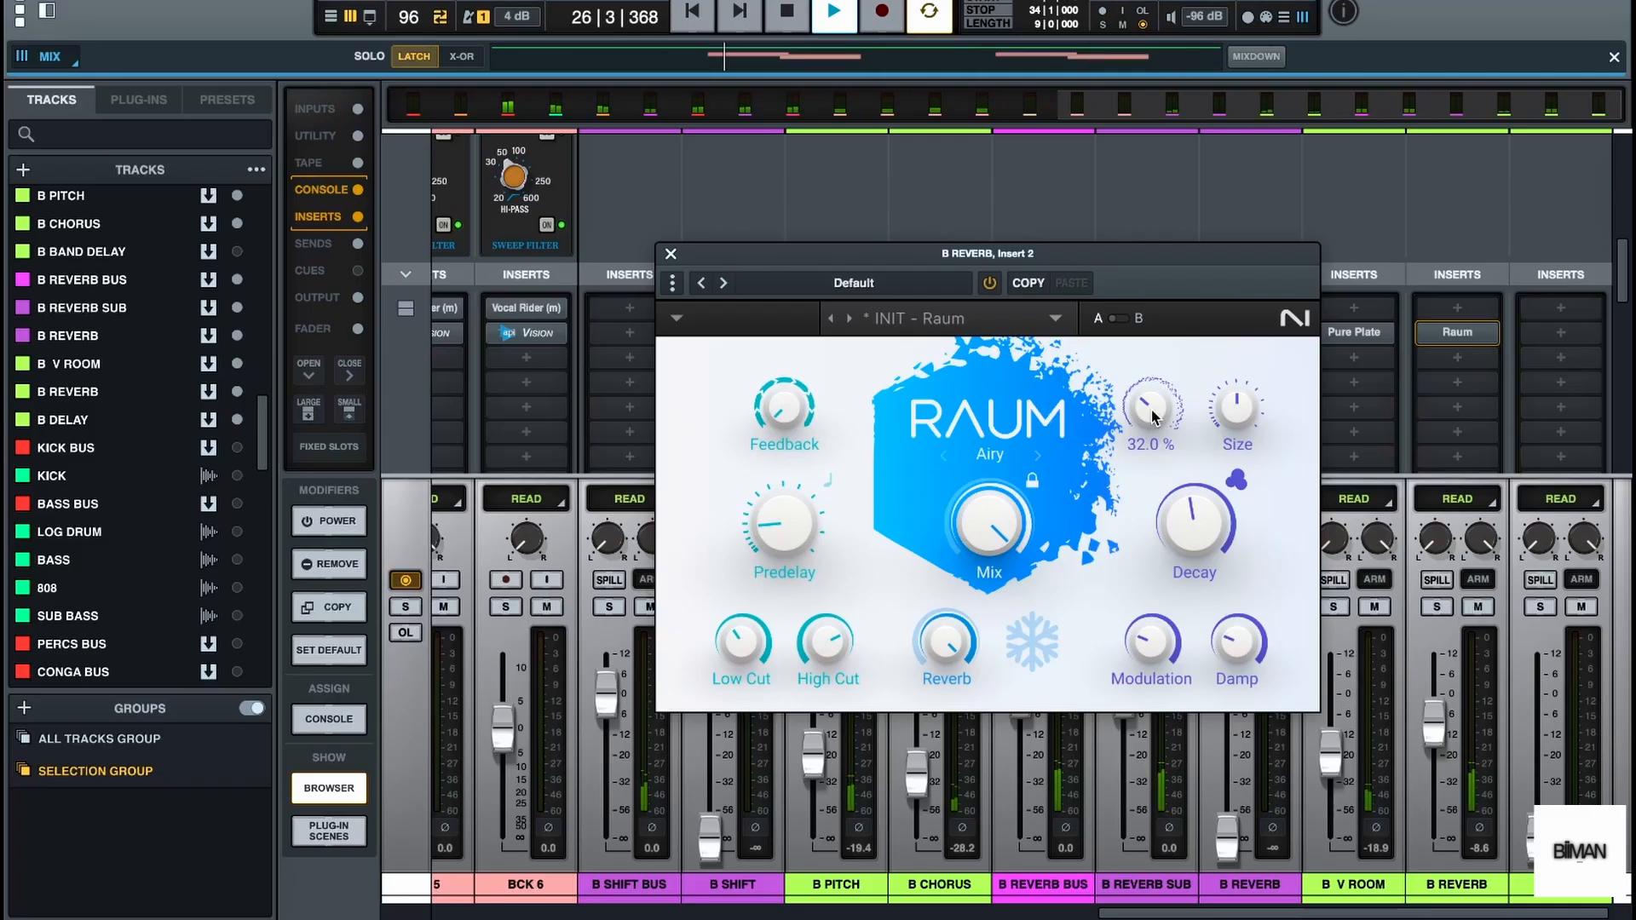
{"action": "key", "text": "space"}
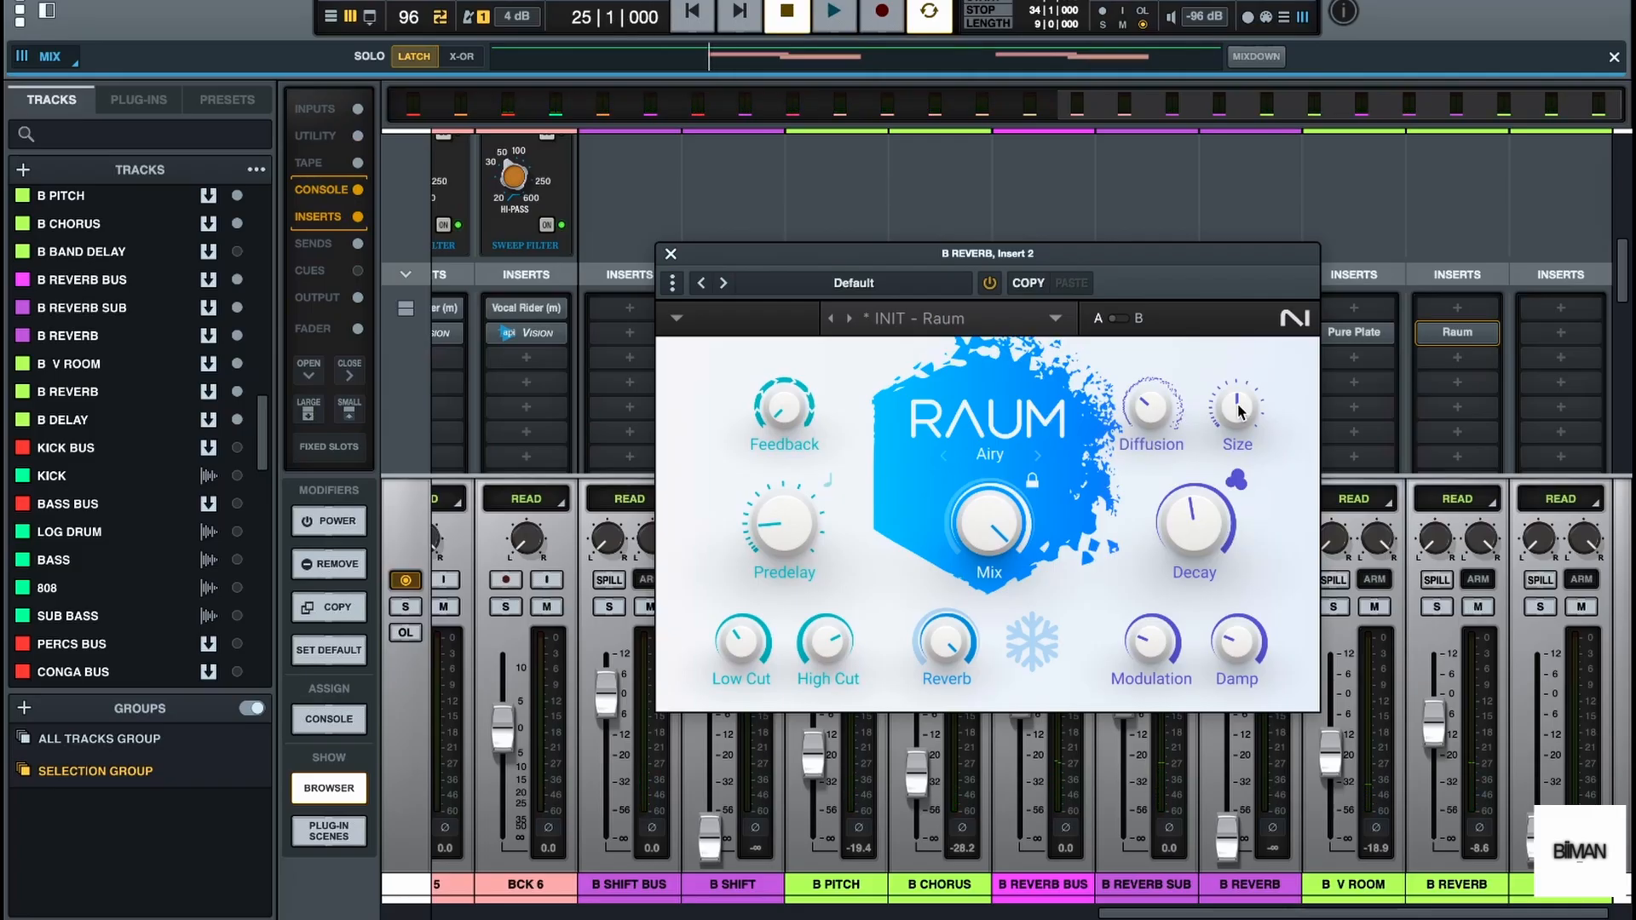
Increase Raum's size to 61 % during playback and close the plug-in
{"action": "mouse_move", "coordinate": [1241, 411]}
{"action": "key", "text": "space"}
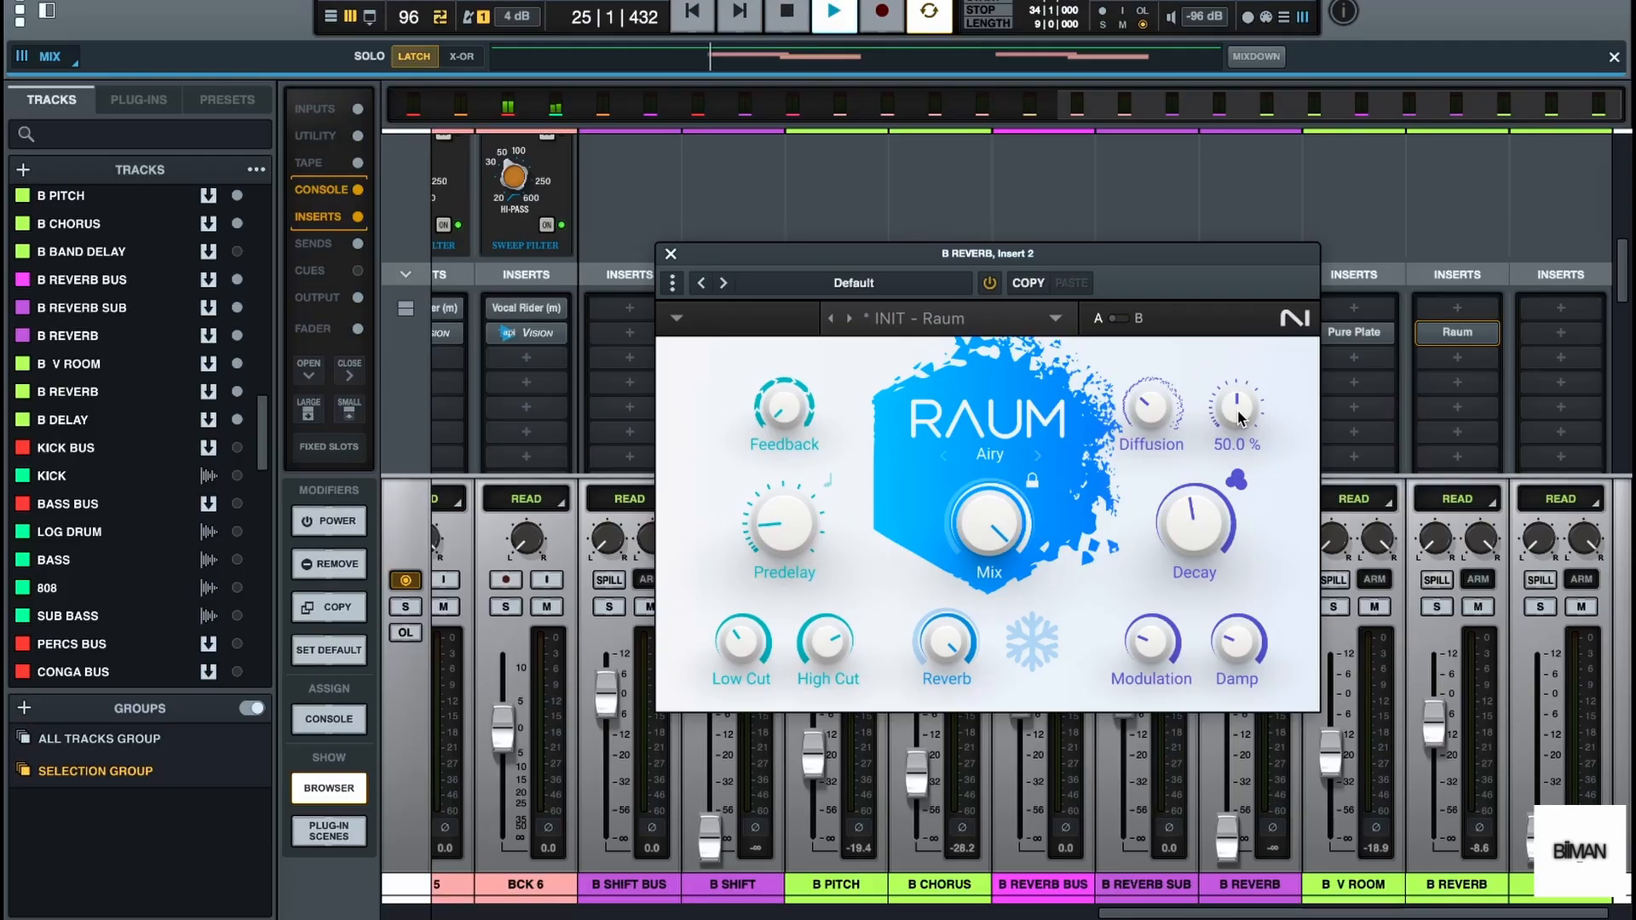
{"action": "left_click_drag", "start_coordinate": [1240, 418], "coordinate": [1240, 399]}
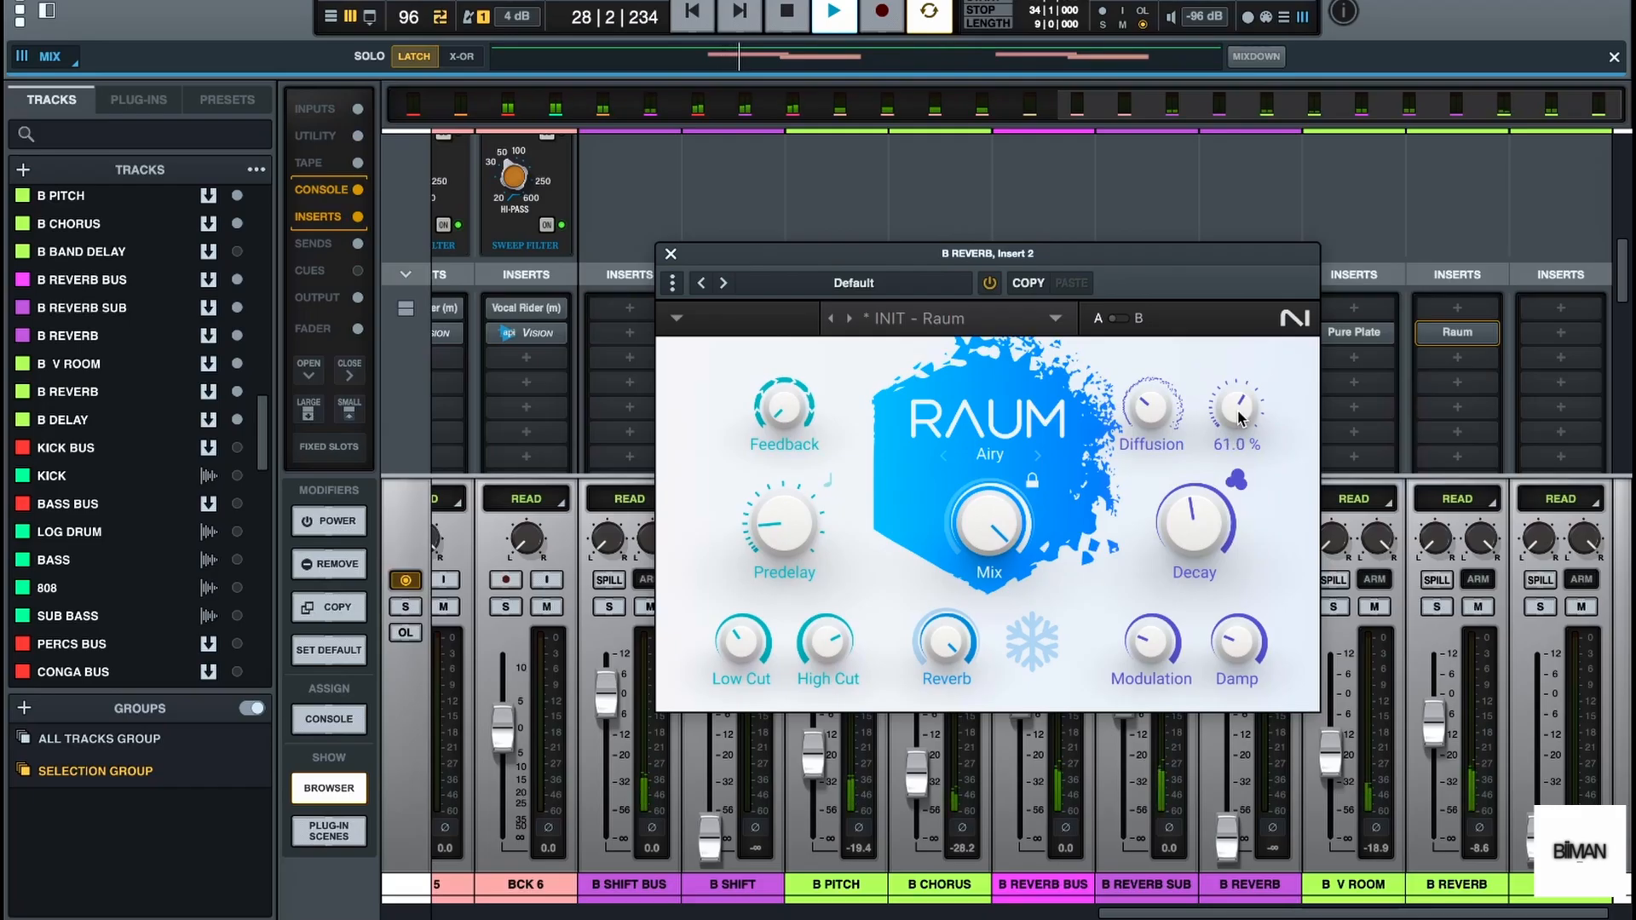
{"action": "key", "text": "space"}
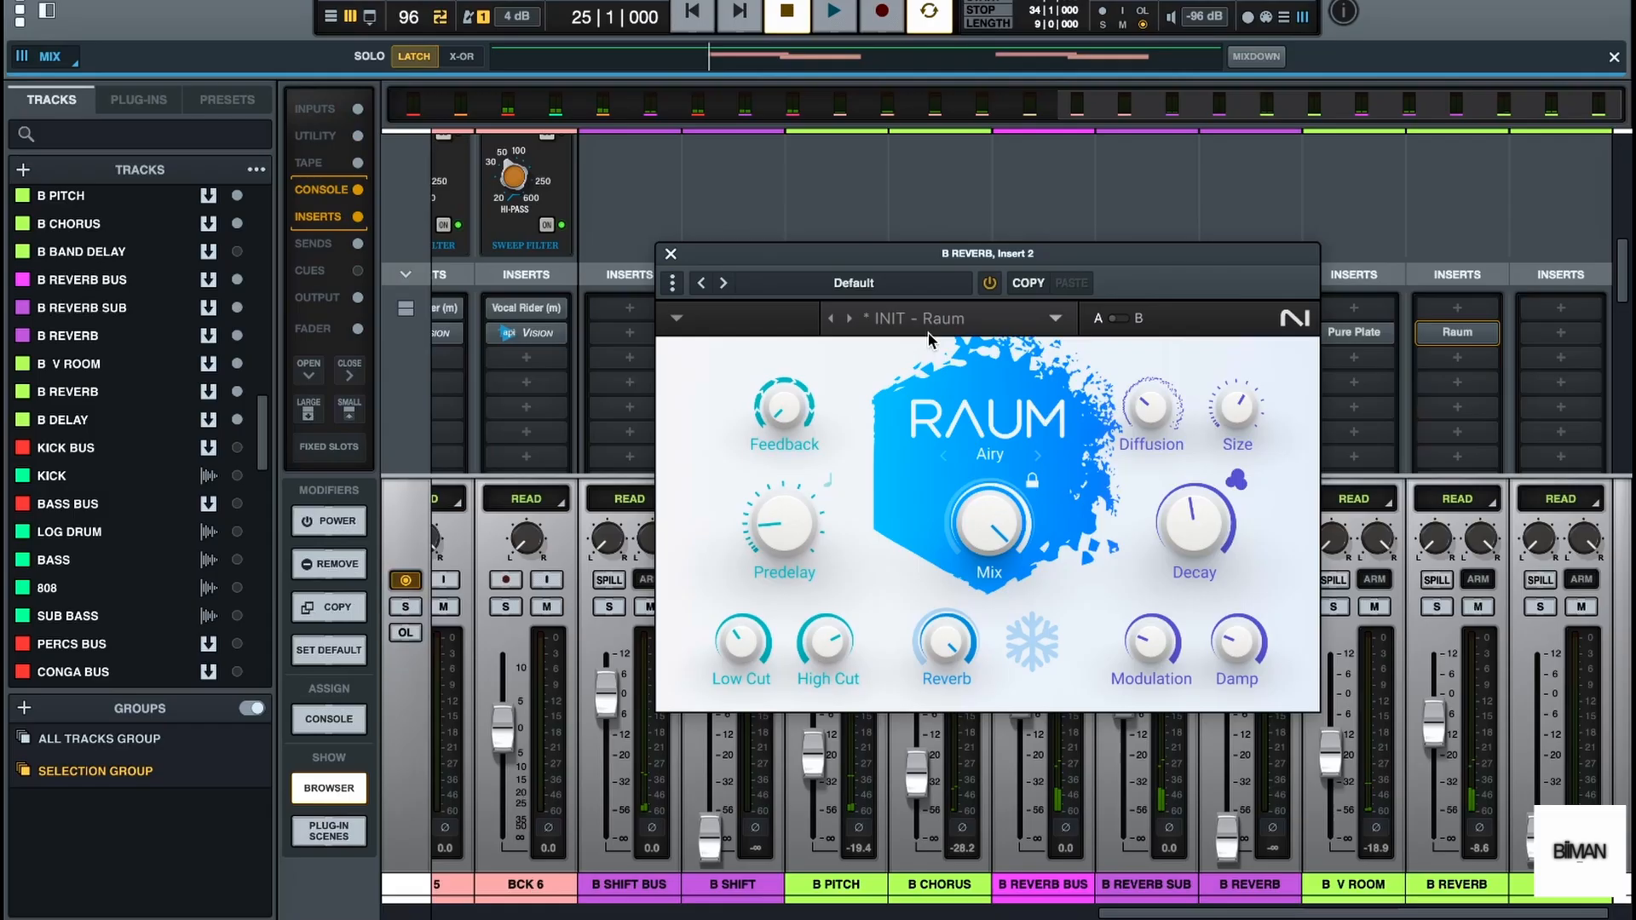
{"action": "left_click", "coordinate": [671, 254]}
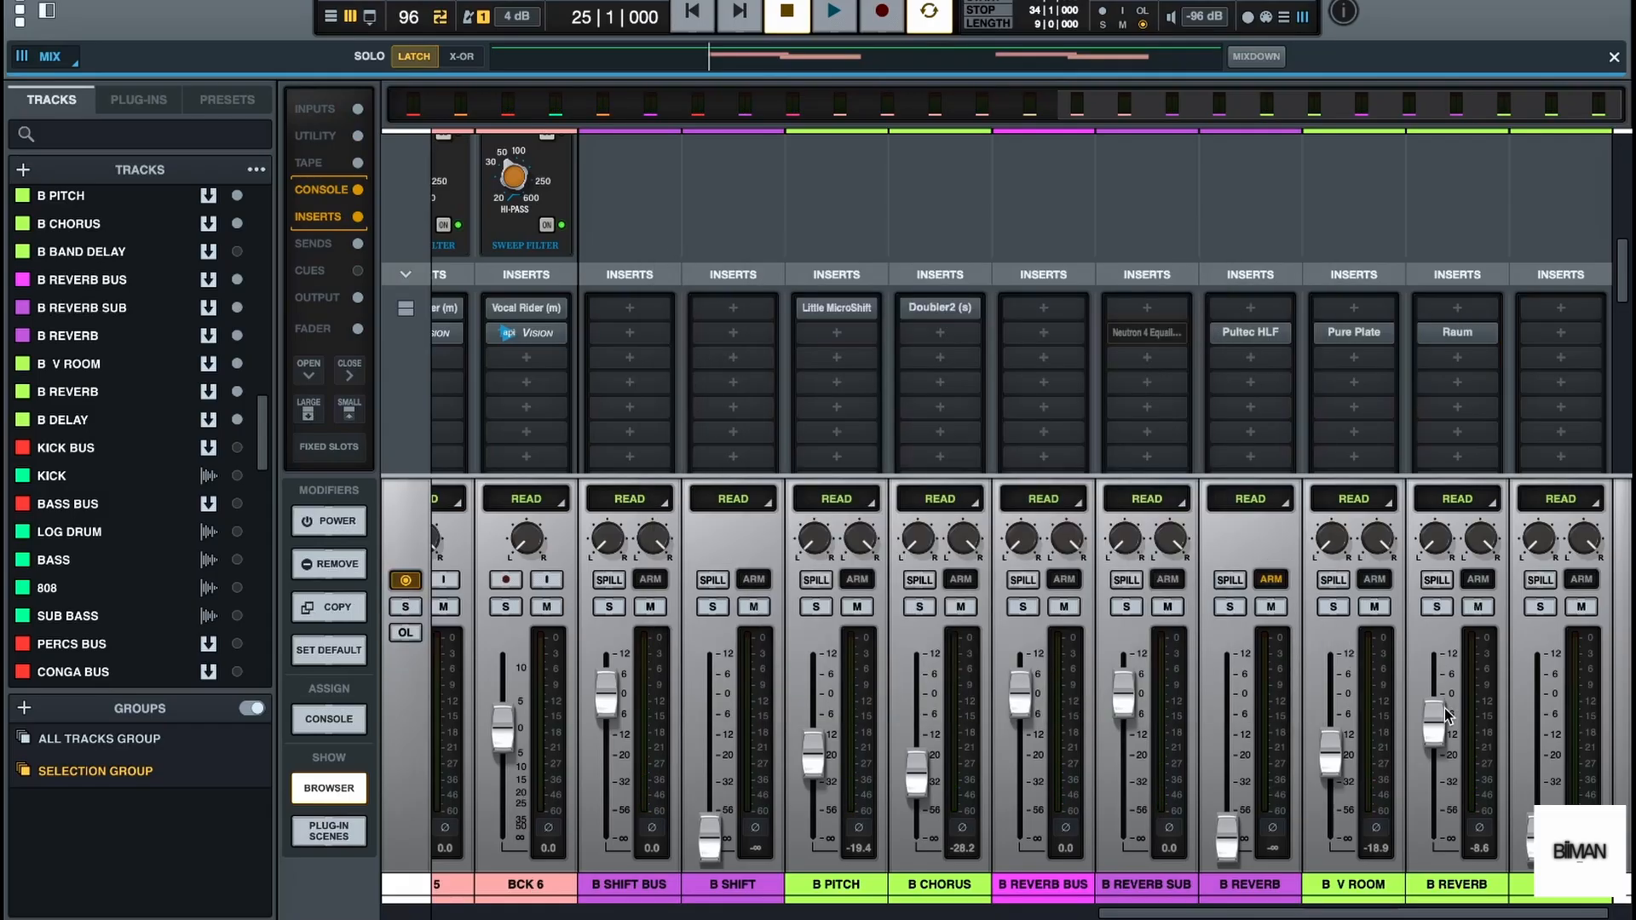
Balance the reverbs during playback, setting the B V ROOM fader to -25.4 dB and the green B REVERB fader to -9.5 dB
{"action": "left_click_drag", "start_coordinate": [1440, 718], "coordinate": [1435, 756]}
{"action": "key", "text": "space"}
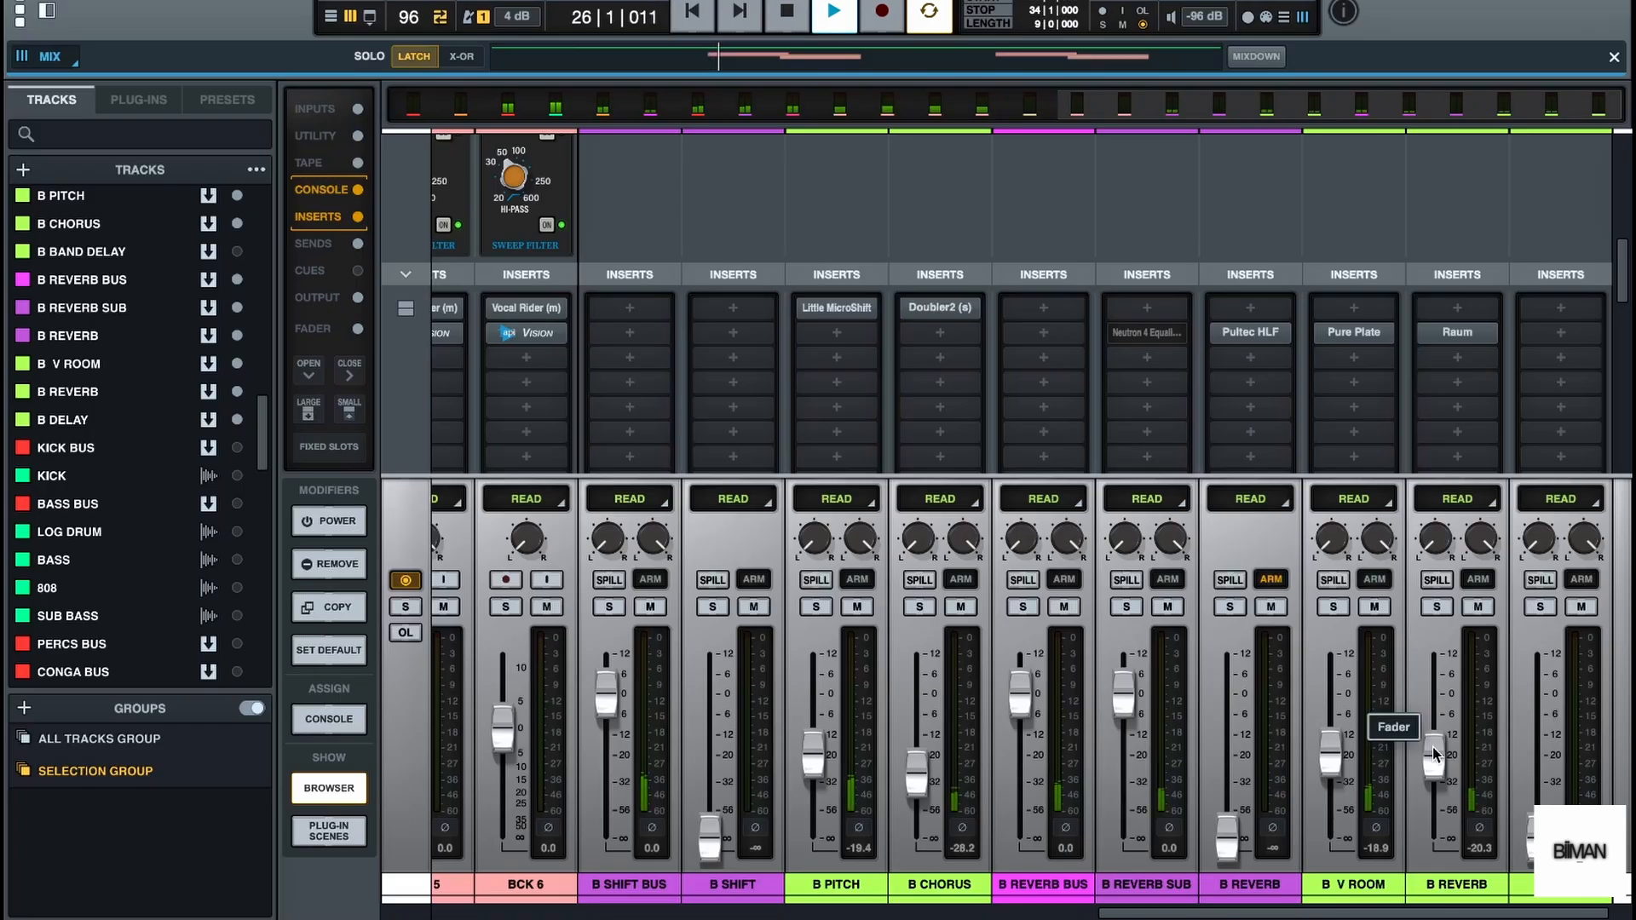
{"action": "left_click_drag", "start_coordinate": [1434, 755], "coordinate": [1431, 742]}
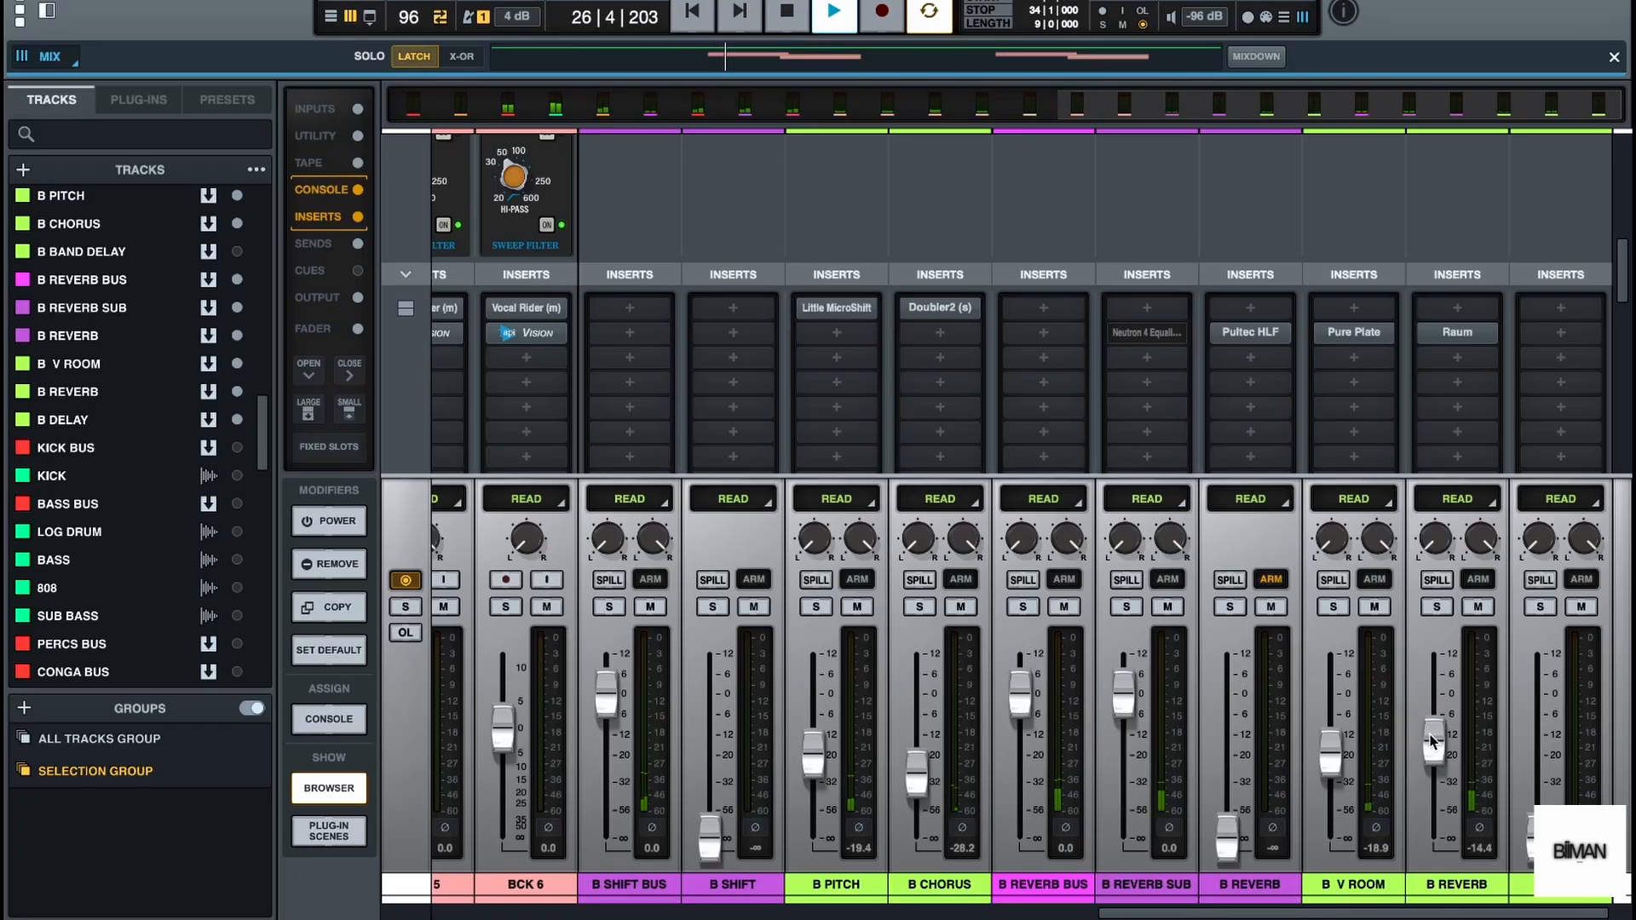
{"action": "key", "text": "space"}
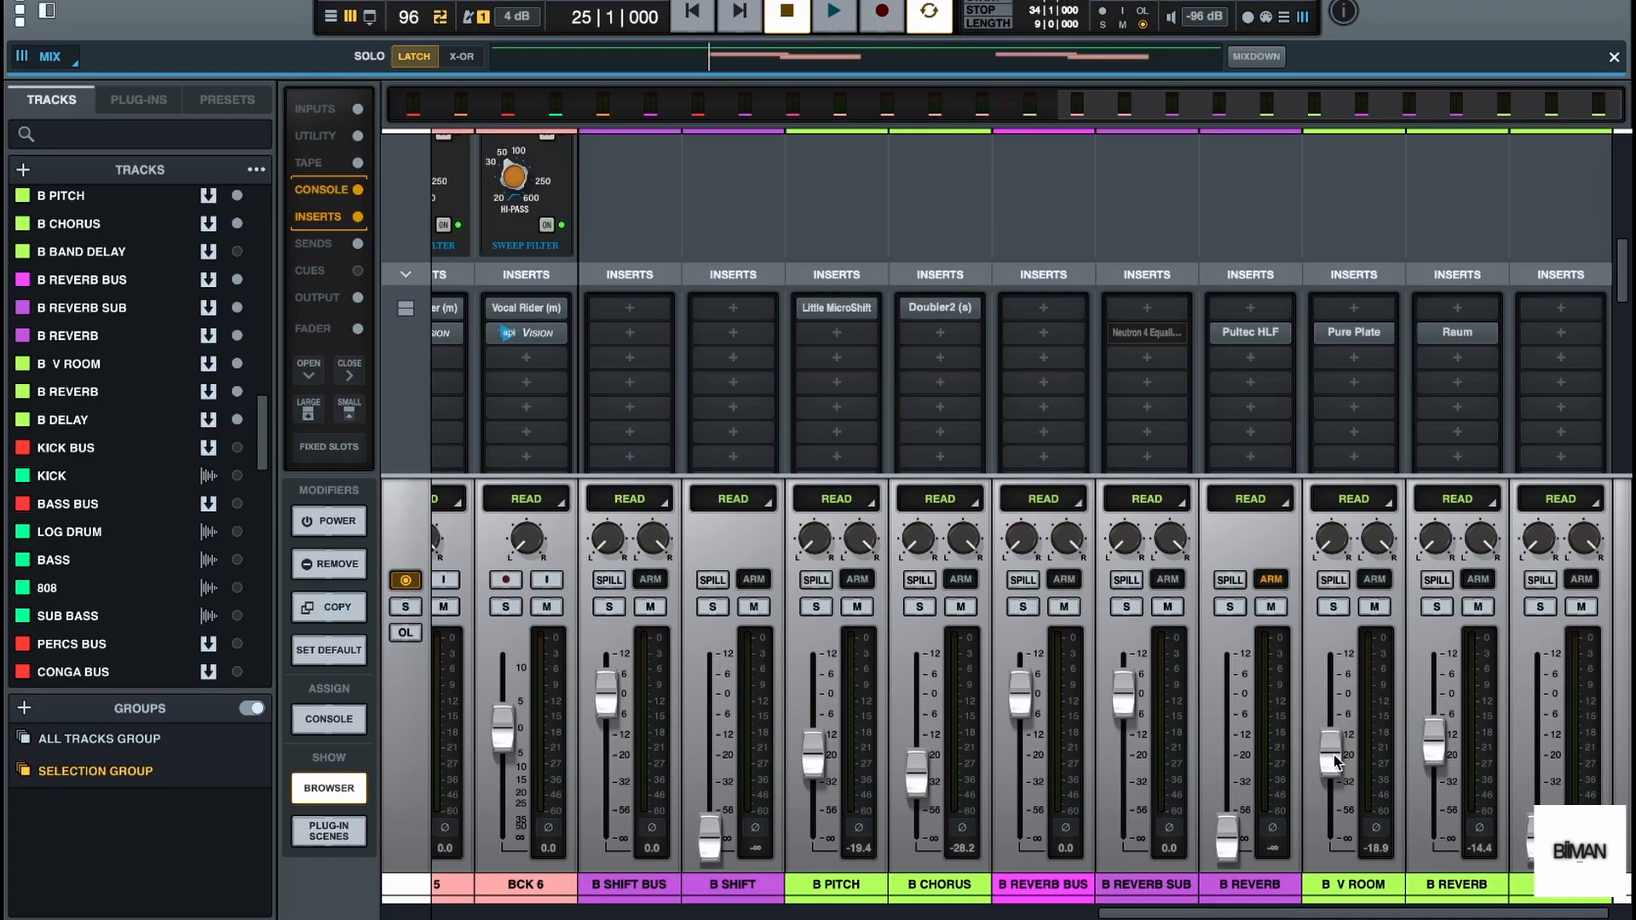
{"action": "left_click_drag", "start_coordinate": [1336, 761], "coordinate": [1336, 776]}
{"action": "key", "text": "space"}
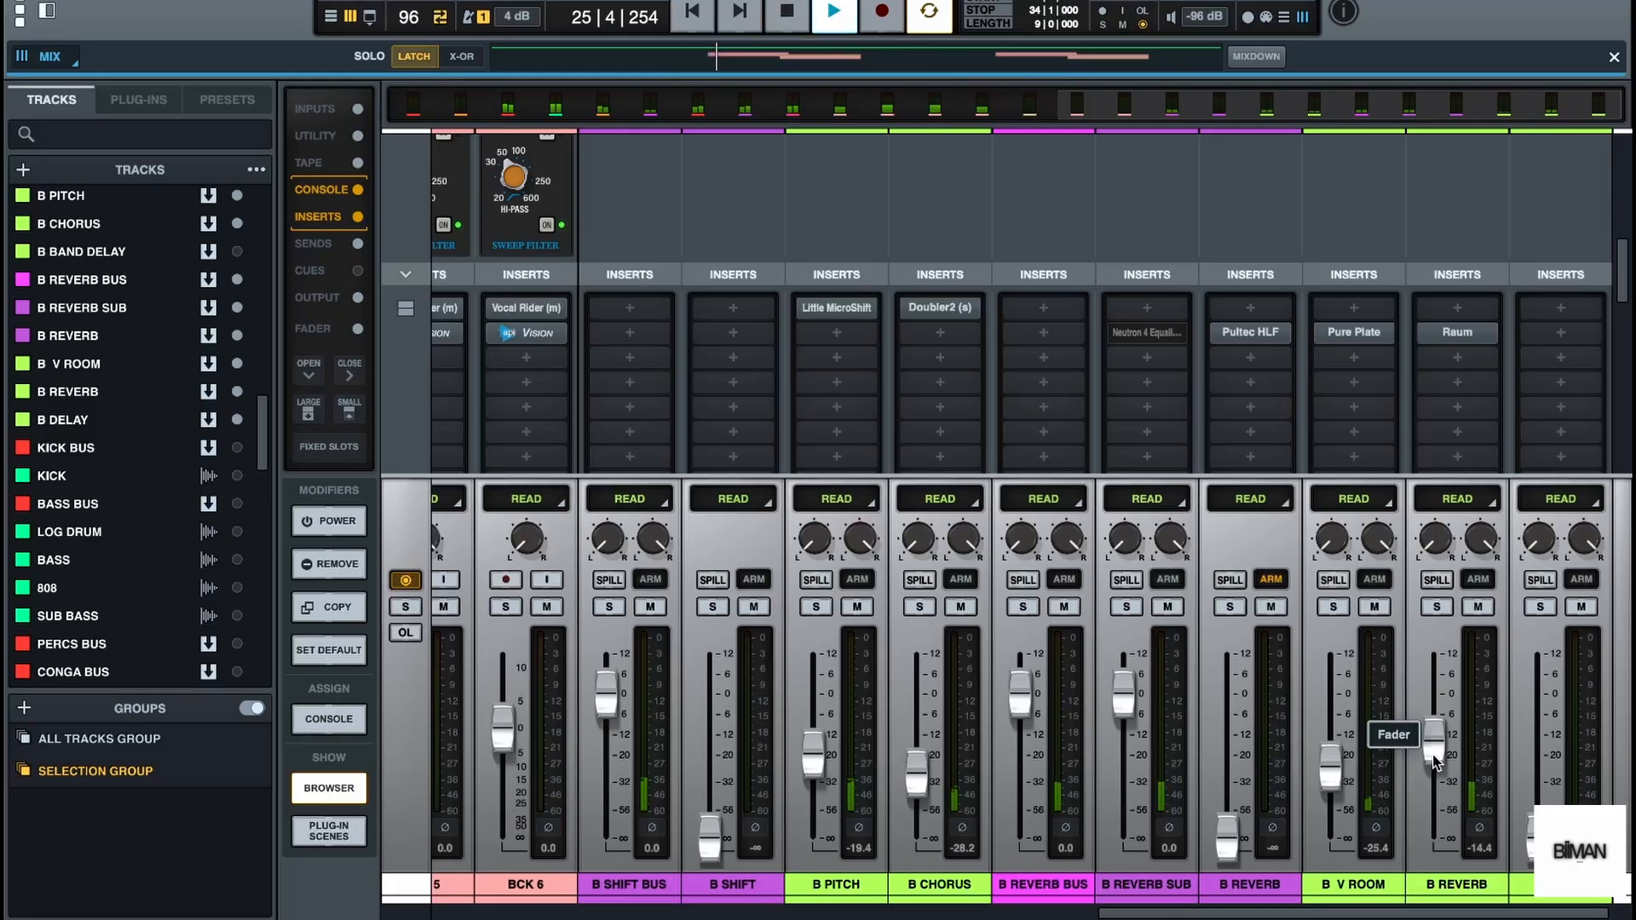
{"action": "left_click_drag", "start_coordinate": [1436, 761], "coordinate": [1434, 729]}
{"action": "key", "text": "space"}
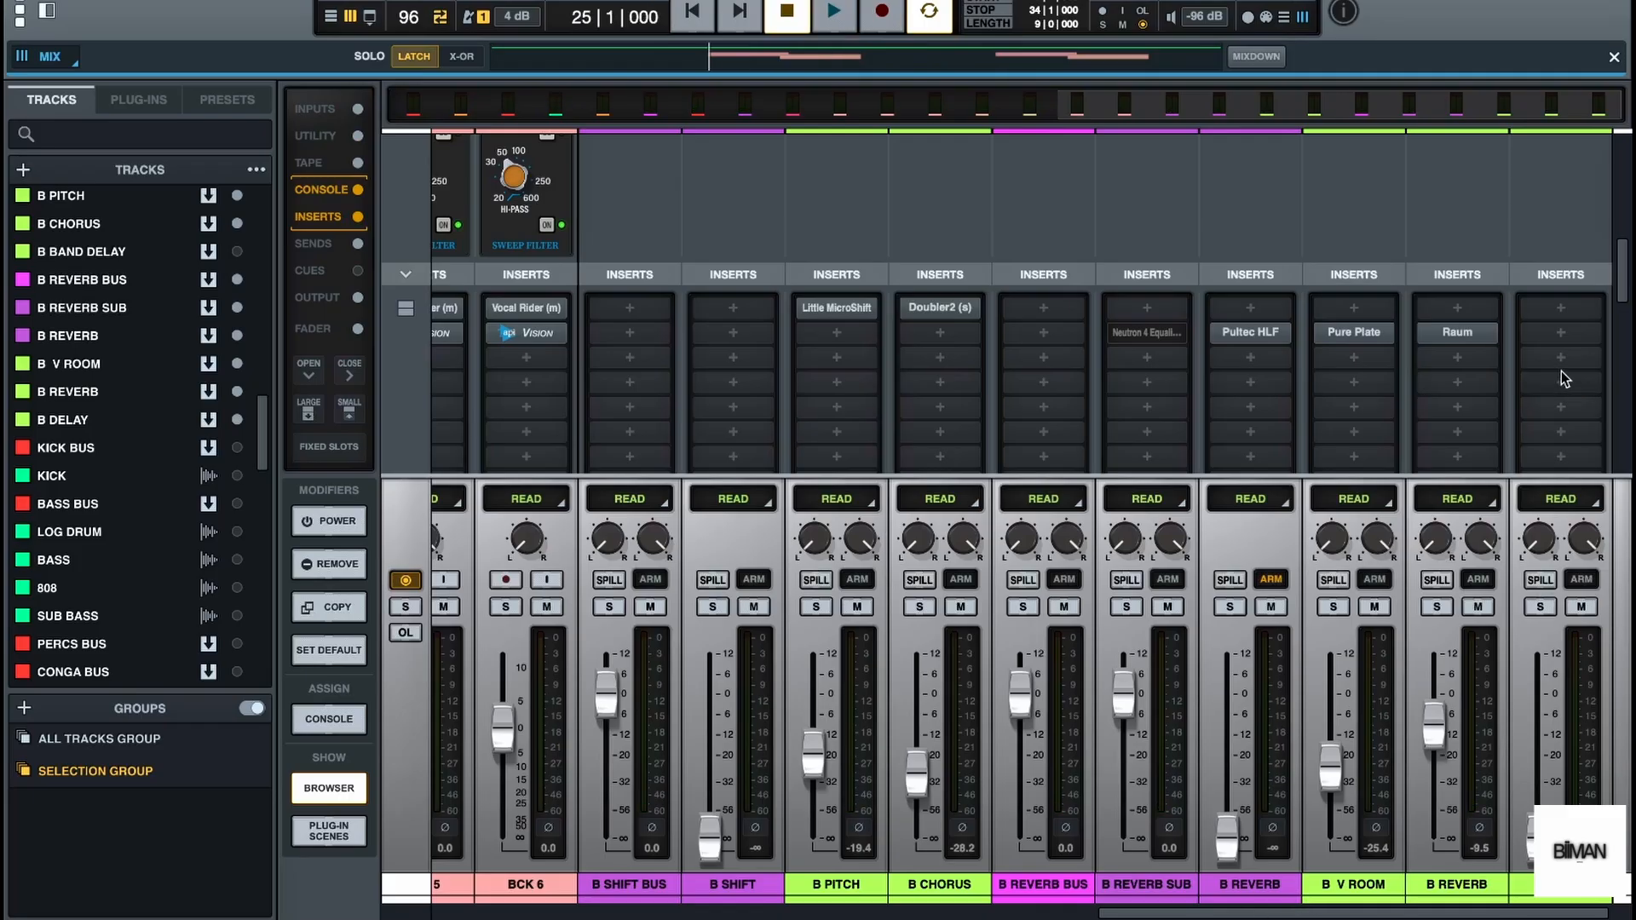
Insert the D16 Repeater delay in the B DELAY bus's second insert slot and move its window fully into view
{"action": "left_click", "coordinate": [1561, 342]}
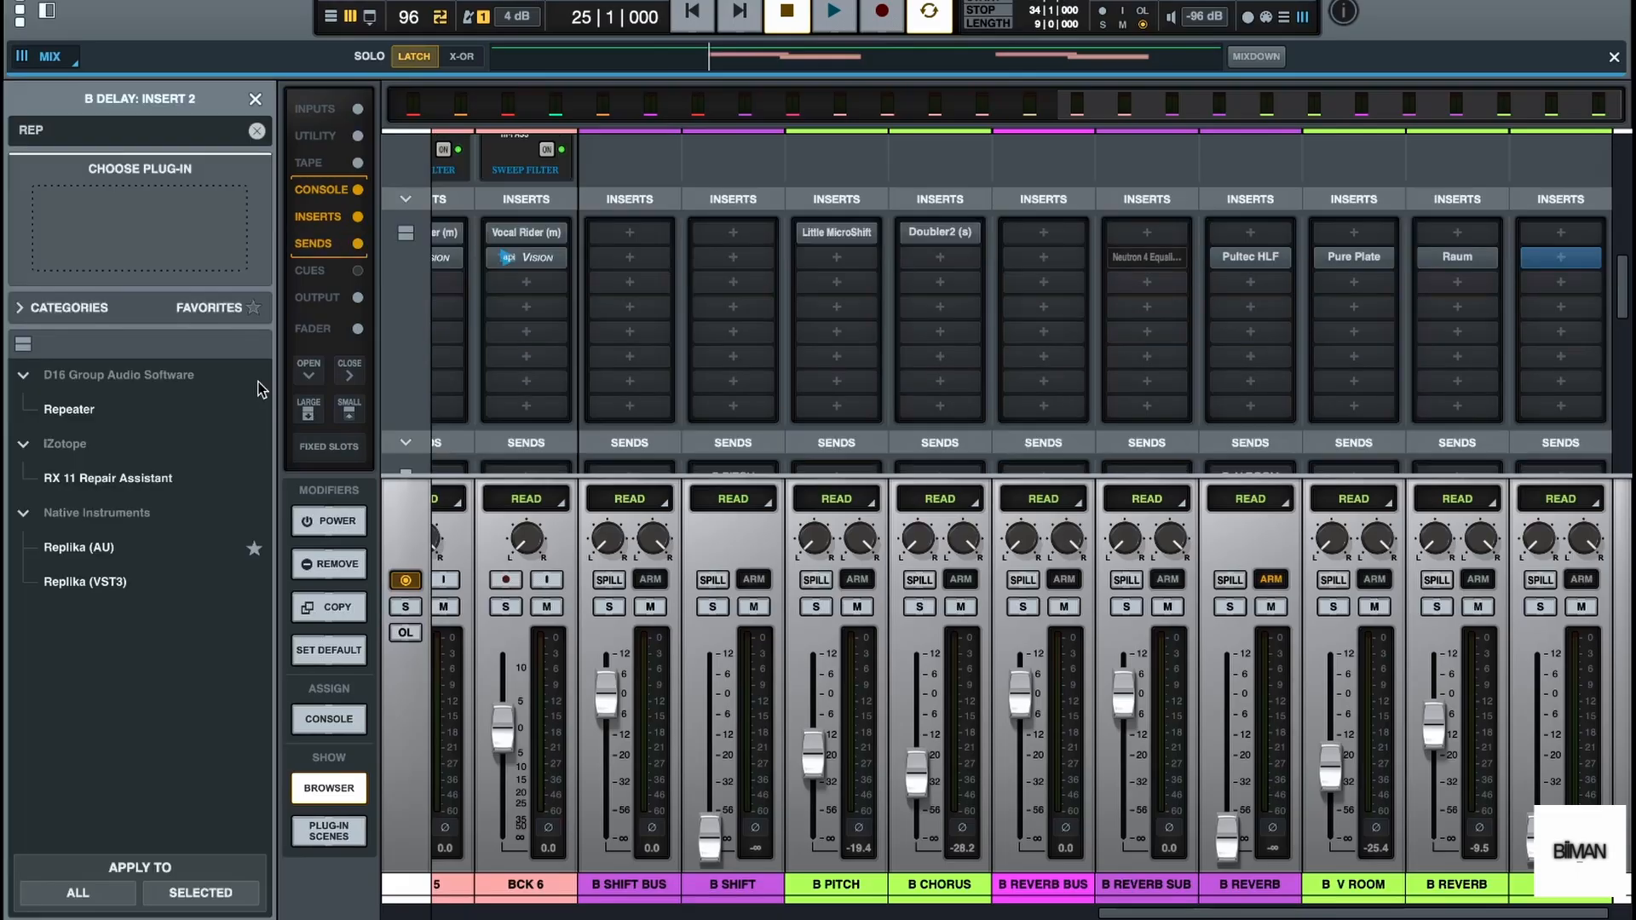
{"action": "double_click", "coordinate": [146, 407]}
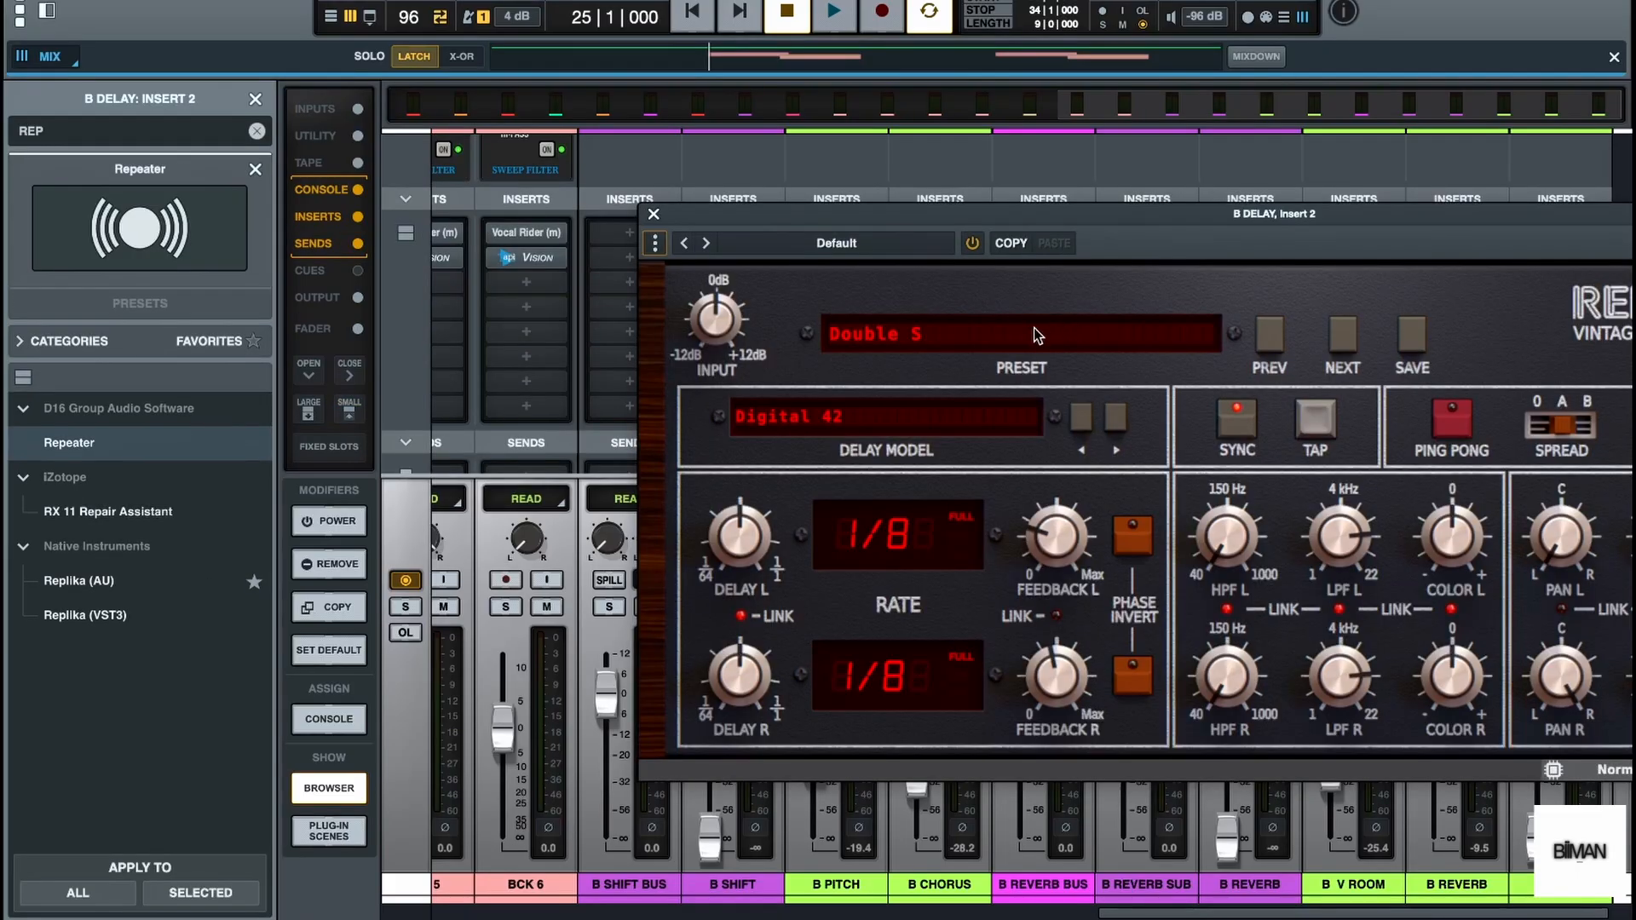
{"action": "left_click_drag", "start_coordinate": [1156, 213], "coordinate": [792, 153]}
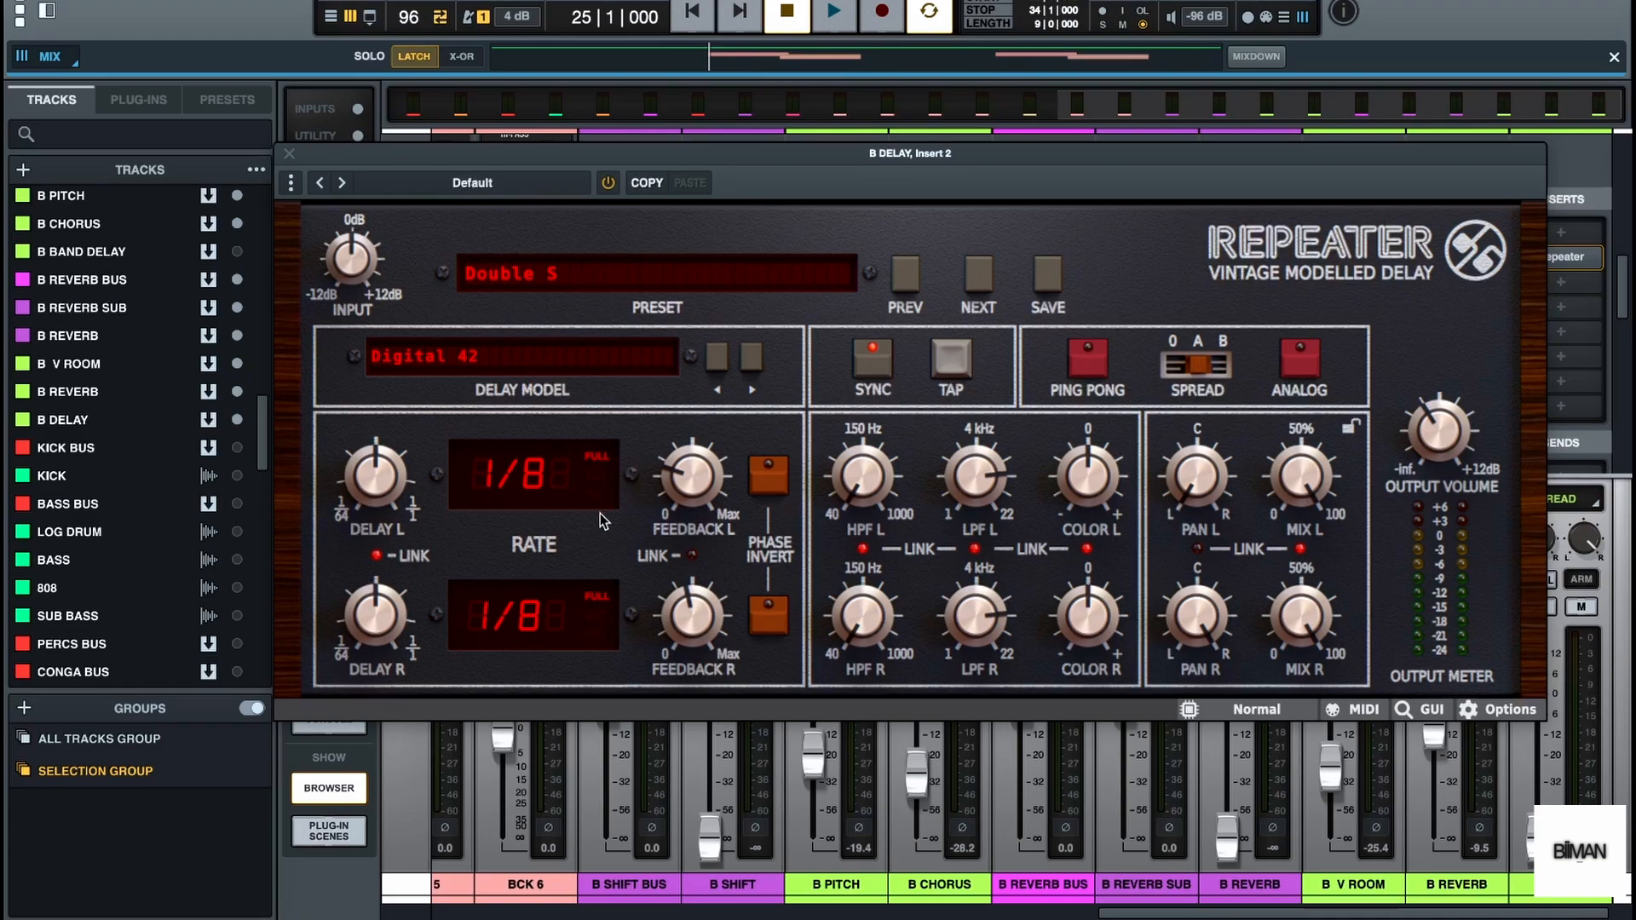
Link Repeater's left and right feedback controls and audition the 1/8 delay with playback
{"action": "left_click", "coordinate": [692, 555]}
{"action": "key", "text": "space"}
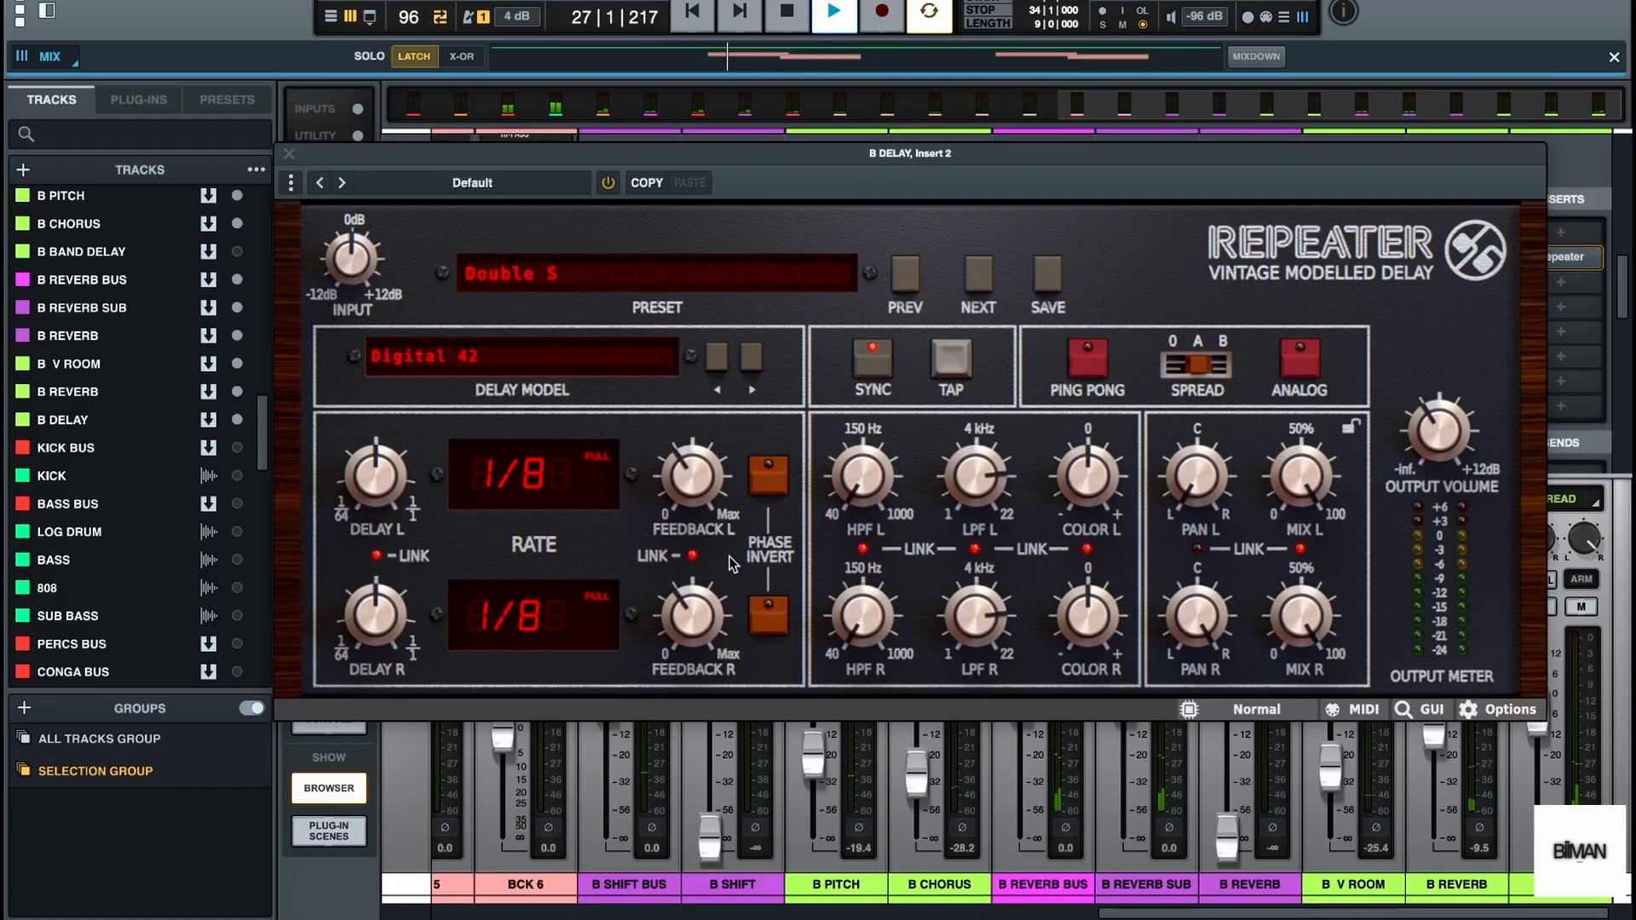
{"action": "key", "text": "space"}
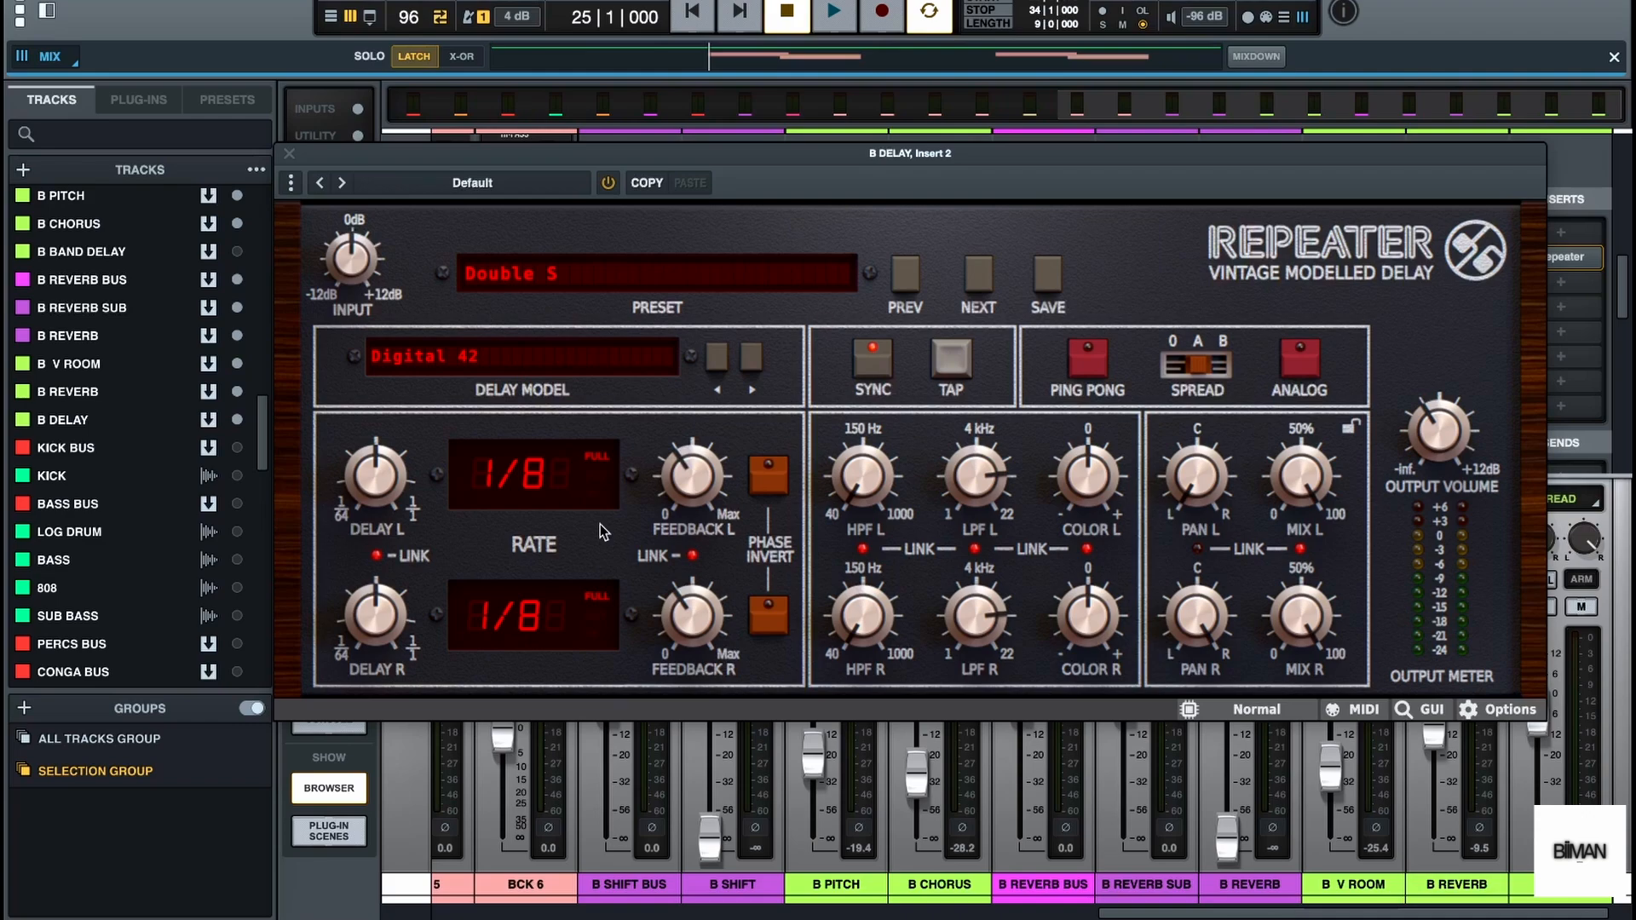
{"action": "key", "text": "space"}
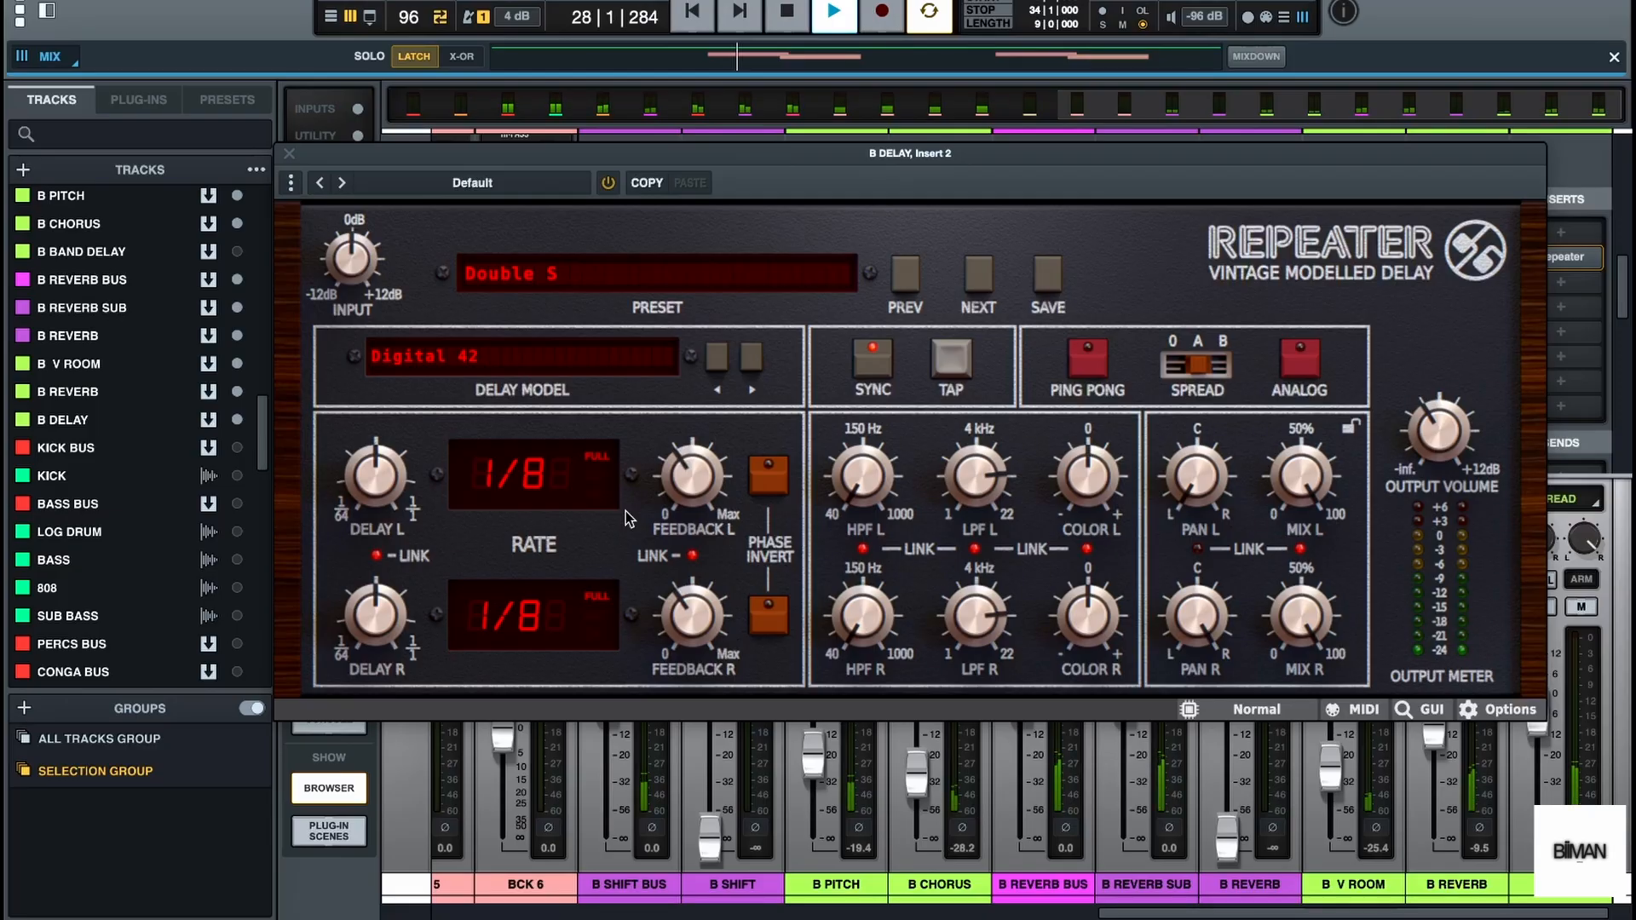
{"action": "key", "text": "space"}
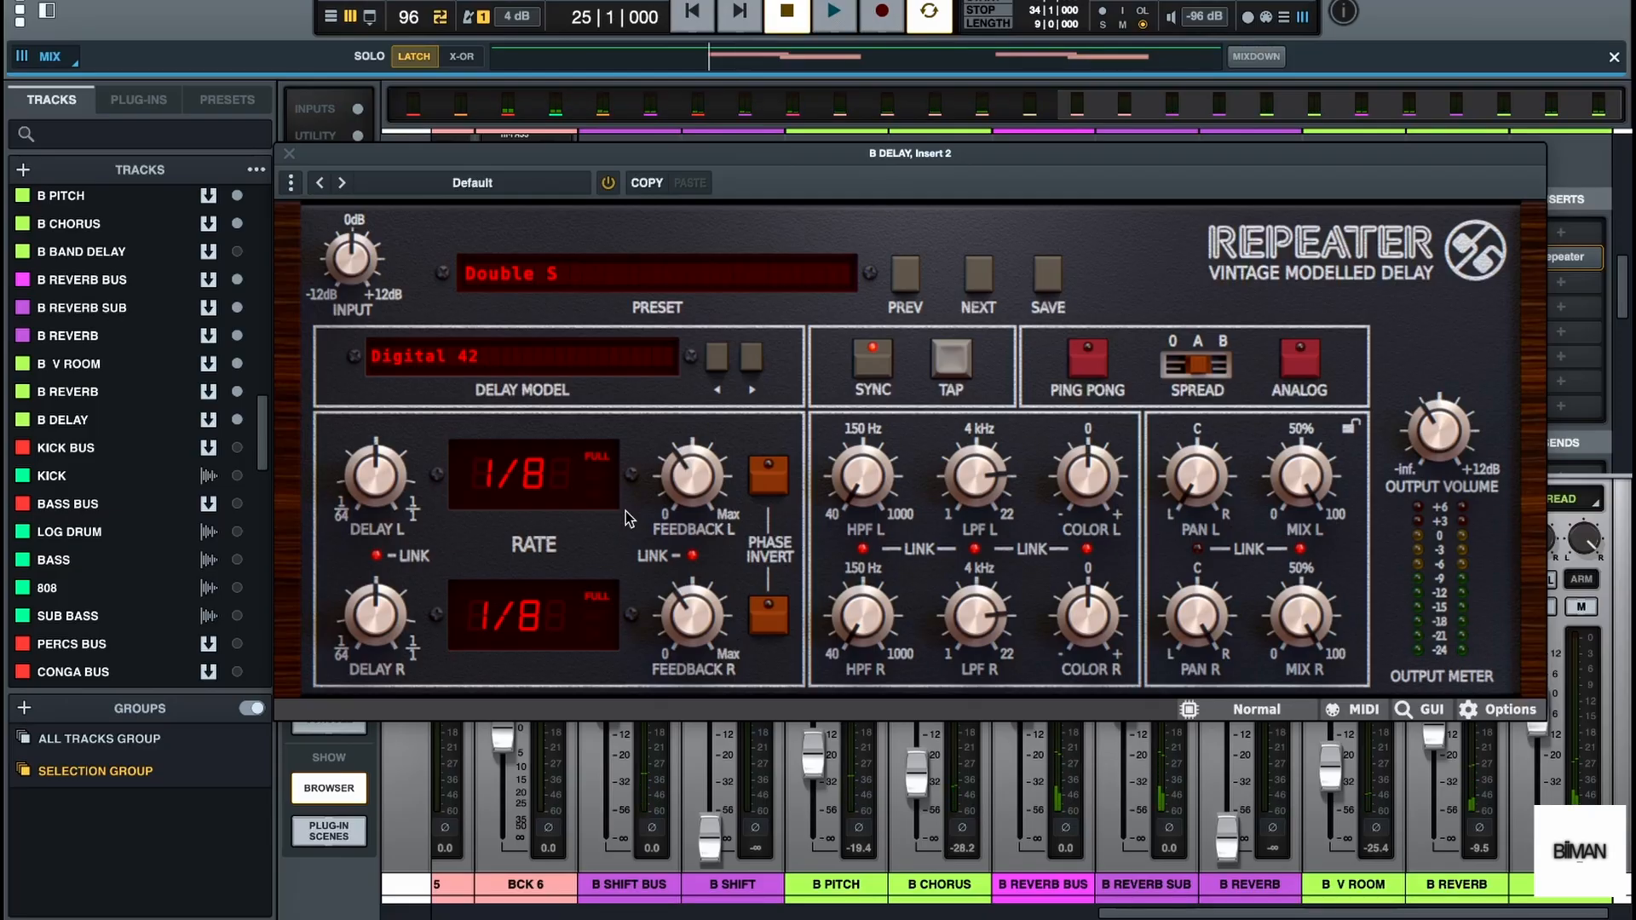
Lower Repeater's low-pass filter and raise its linked high-pass filter to 393 Hz, checking with playback
{"action": "left_click_drag", "start_coordinate": [865, 488], "coordinate": [867, 372]}
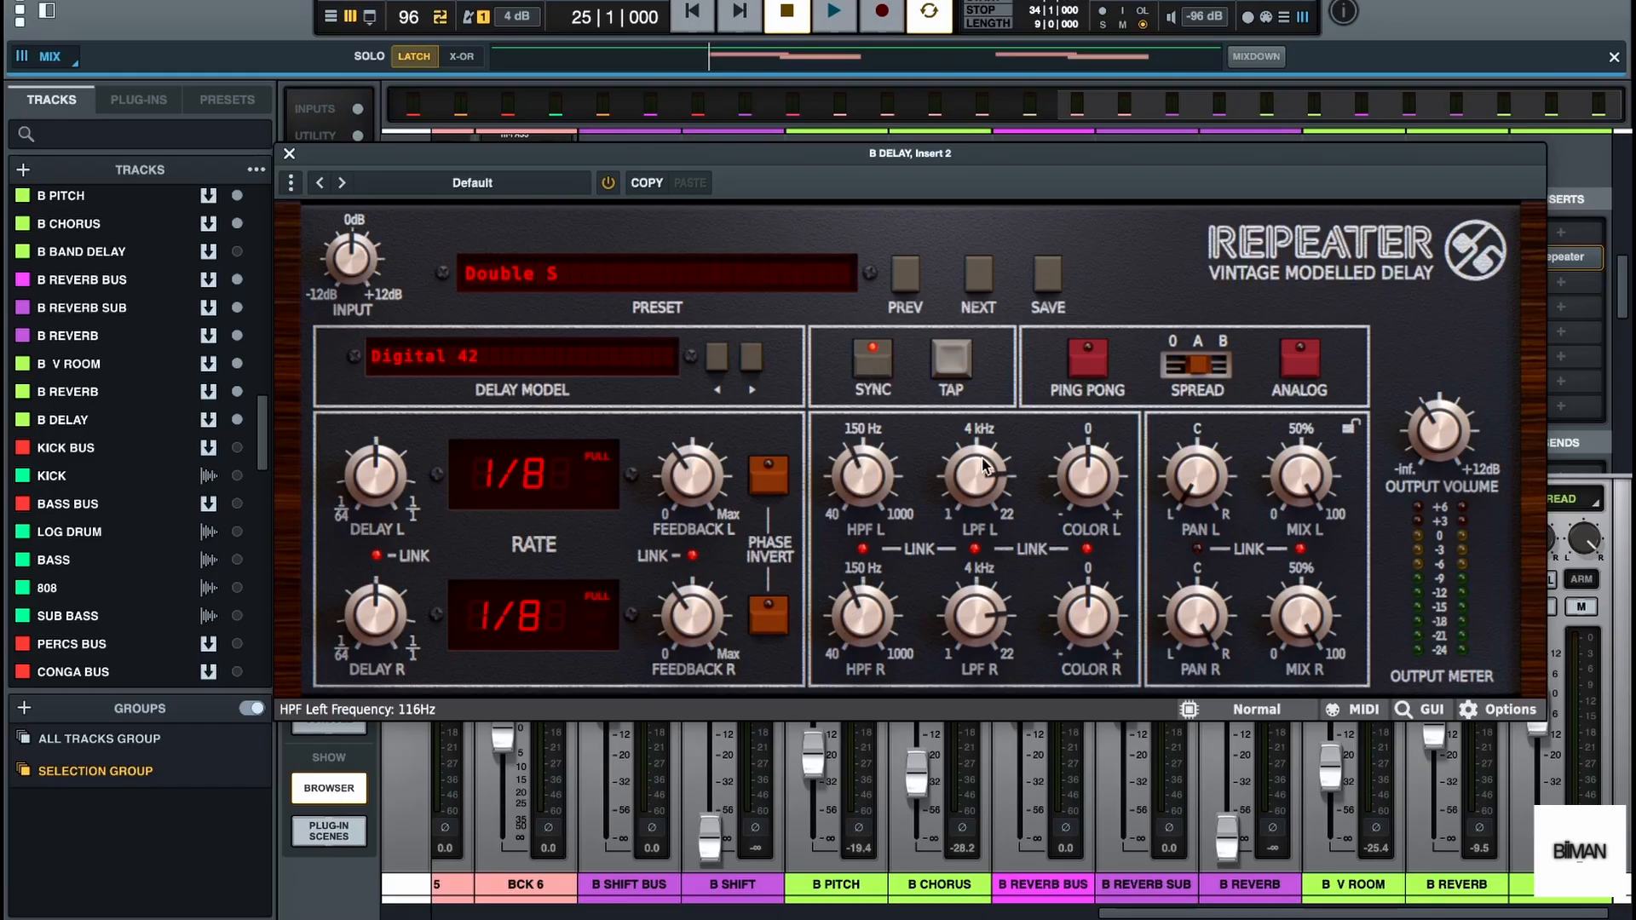
{"action": "left_click_drag", "start_coordinate": [987, 467], "coordinate": [972, 536]}
{"action": "key", "text": "space"}
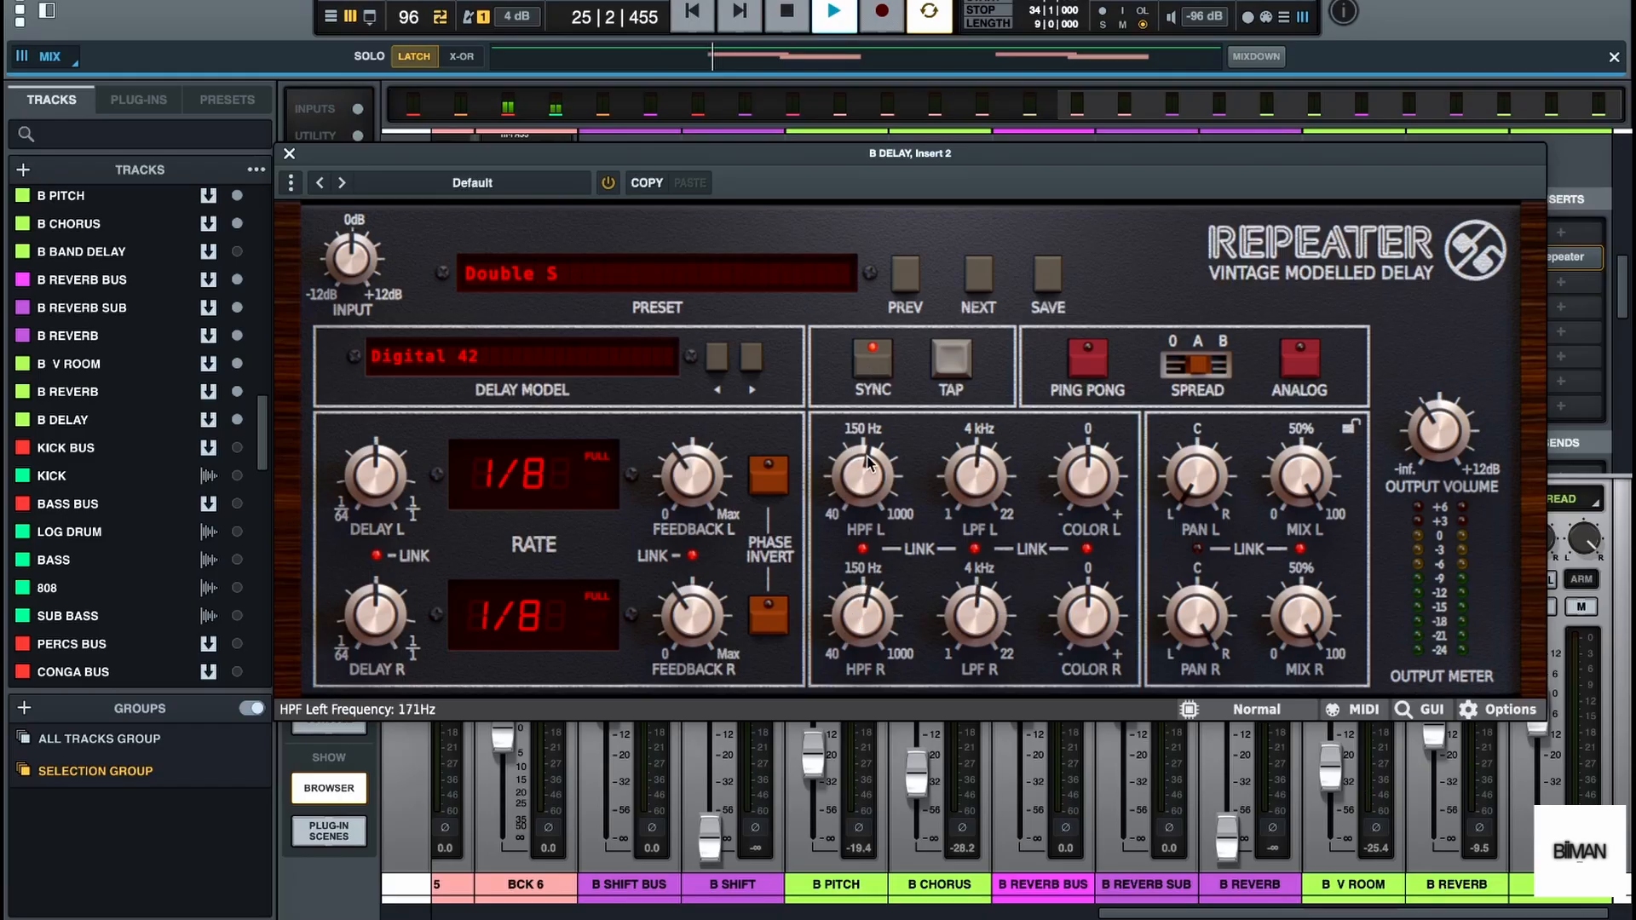
{"action": "left_click_drag", "start_coordinate": [870, 482], "coordinate": [866, 445]}
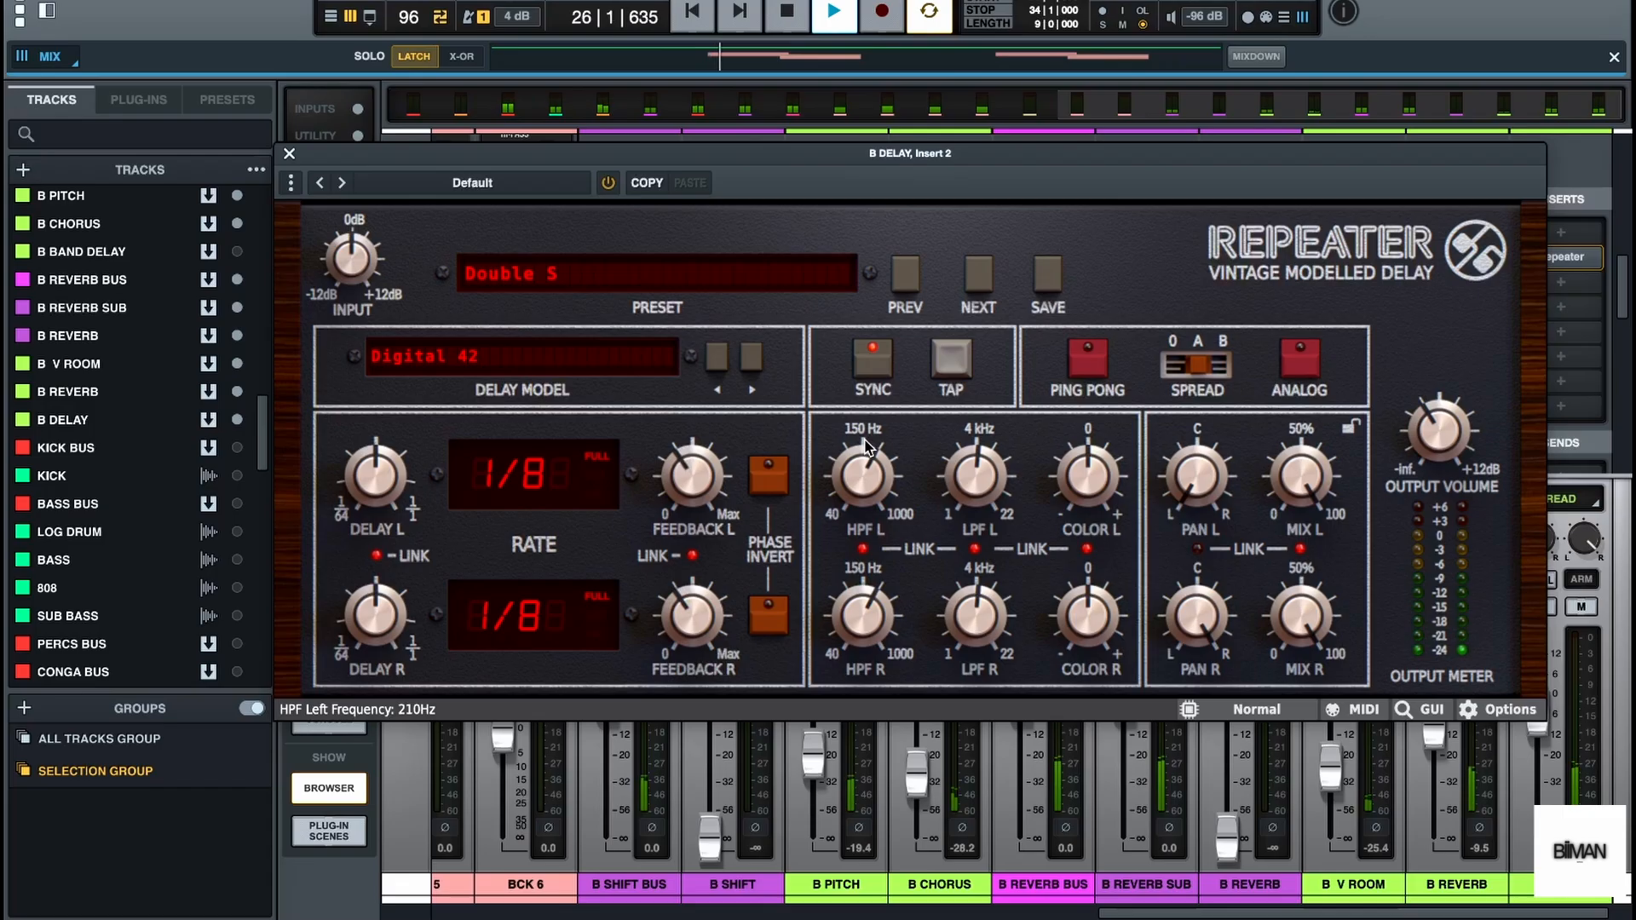
{"action": "left_click_drag", "start_coordinate": [866, 441], "coordinate": [866, 402]}
{"action": "key", "text": "space"}
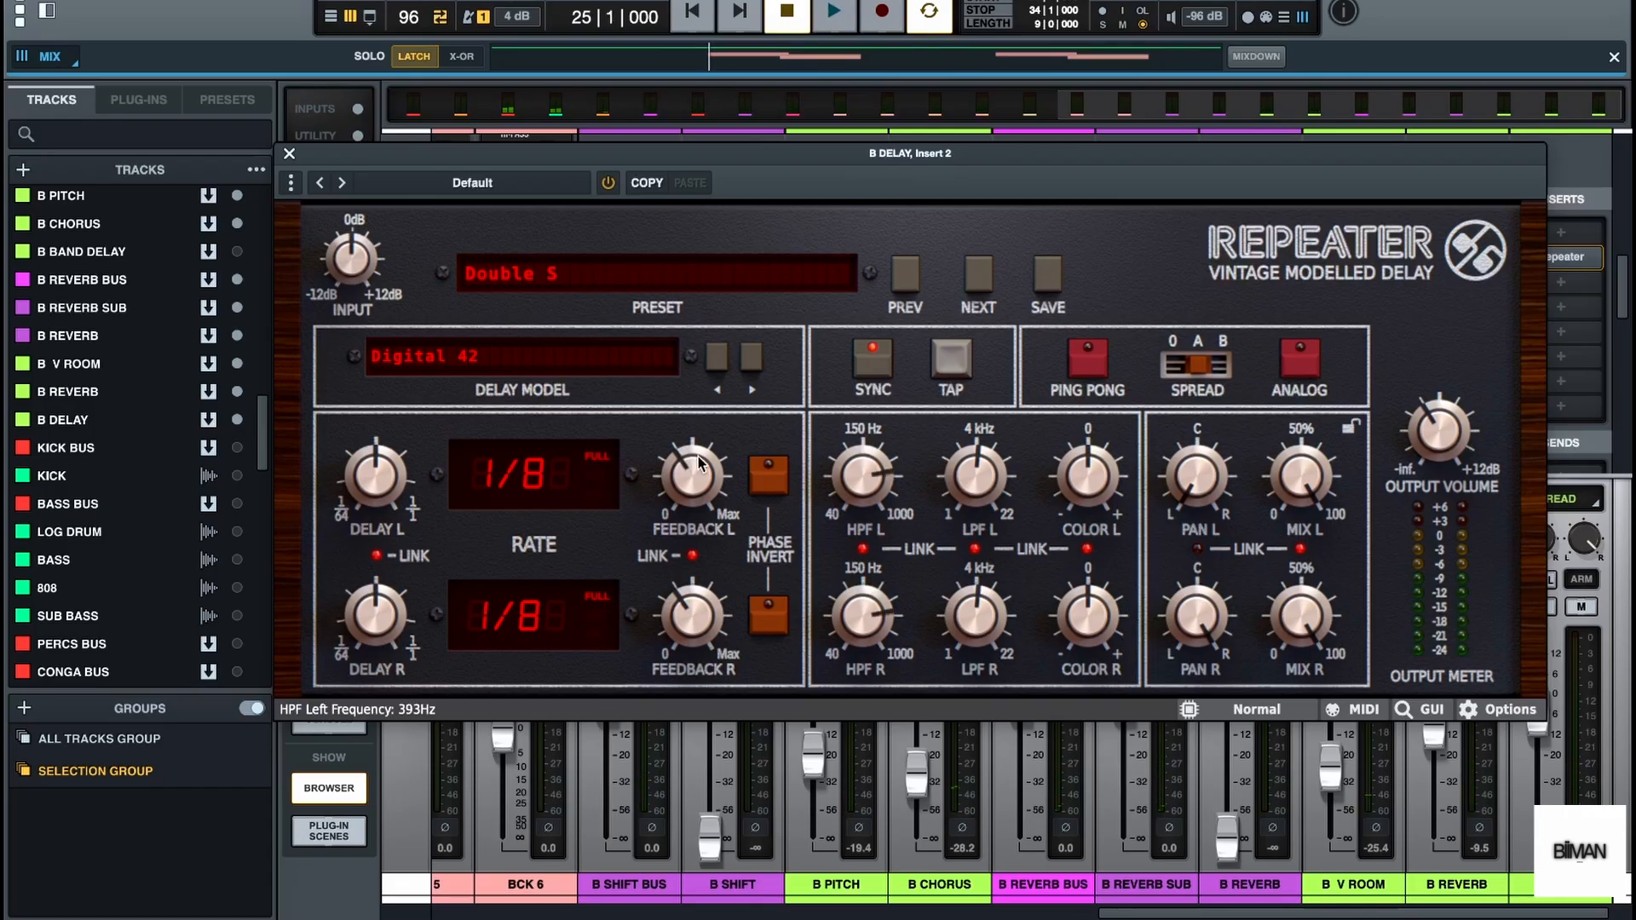
Reduce Repeater's linked feedback, check the delay with playback, and close the plug-in
{"action": "left_click_drag", "start_coordinate": [676, 461], "coordinate": [668, 492]}
{"action": "key", "text": "space"}
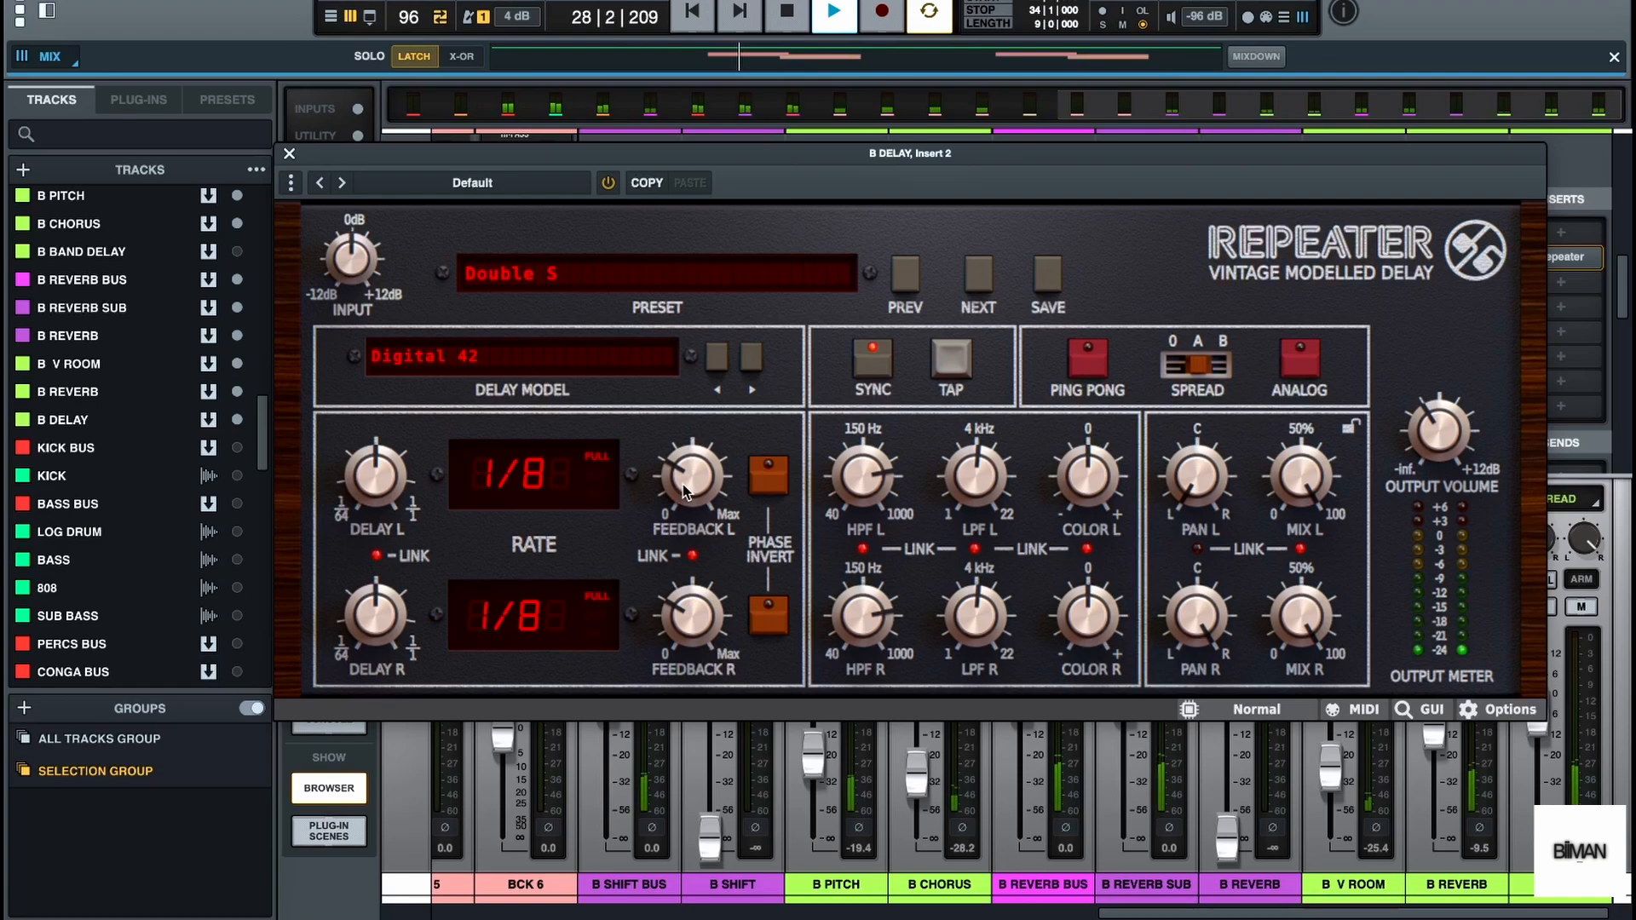
{"action": "key", "text": "space"}
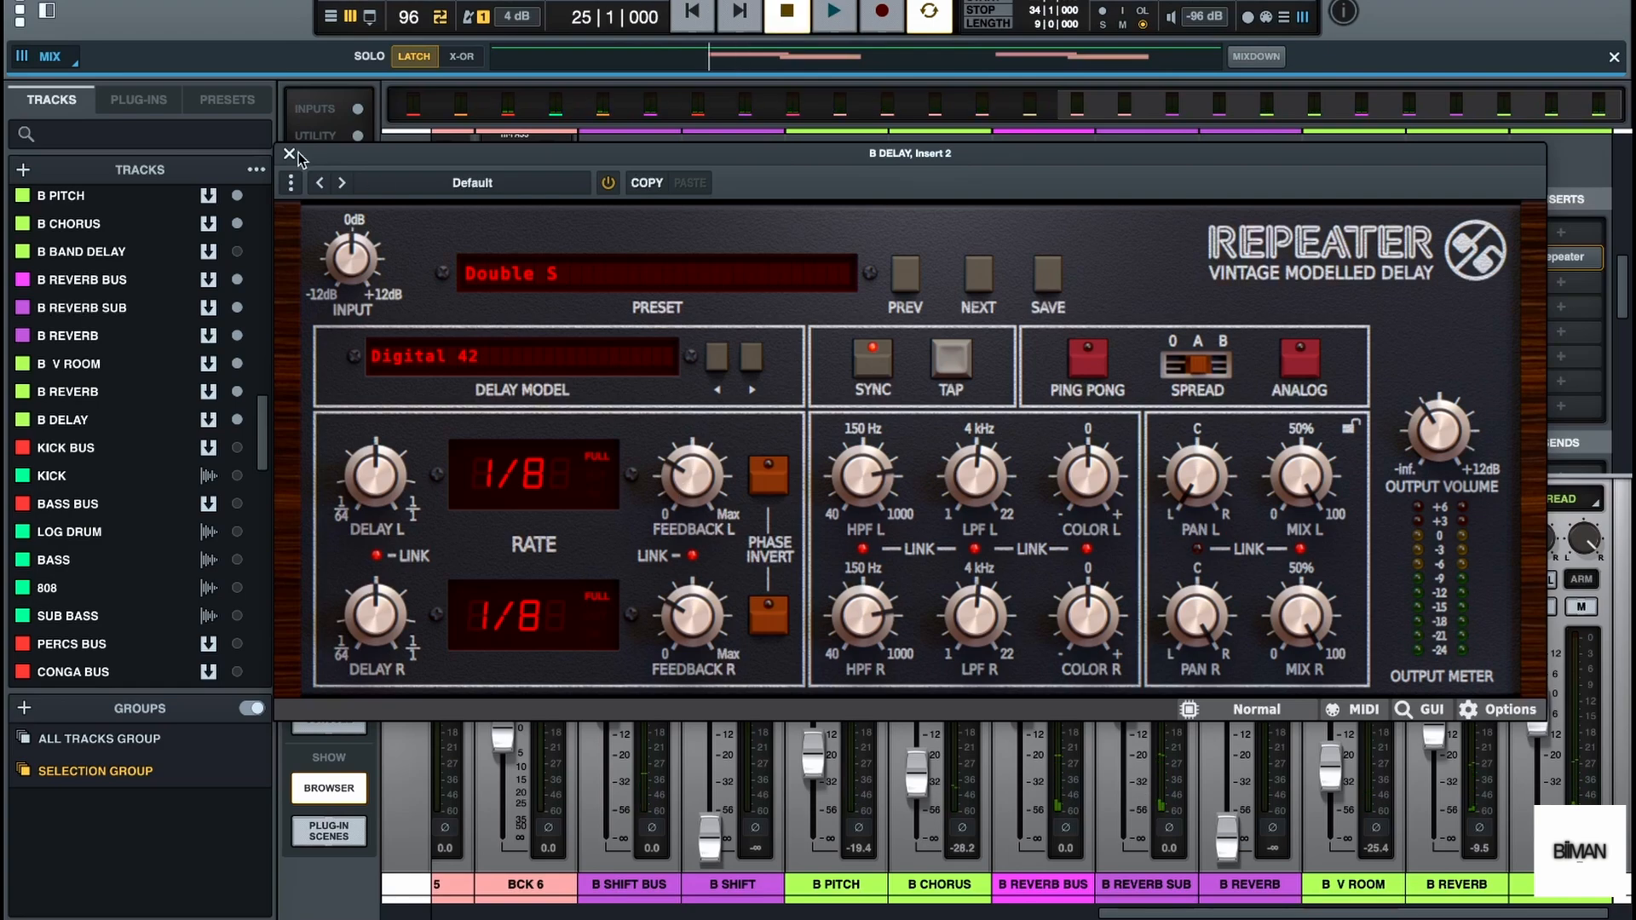
{"action": "left_click", "coordinate": [288, 154]}
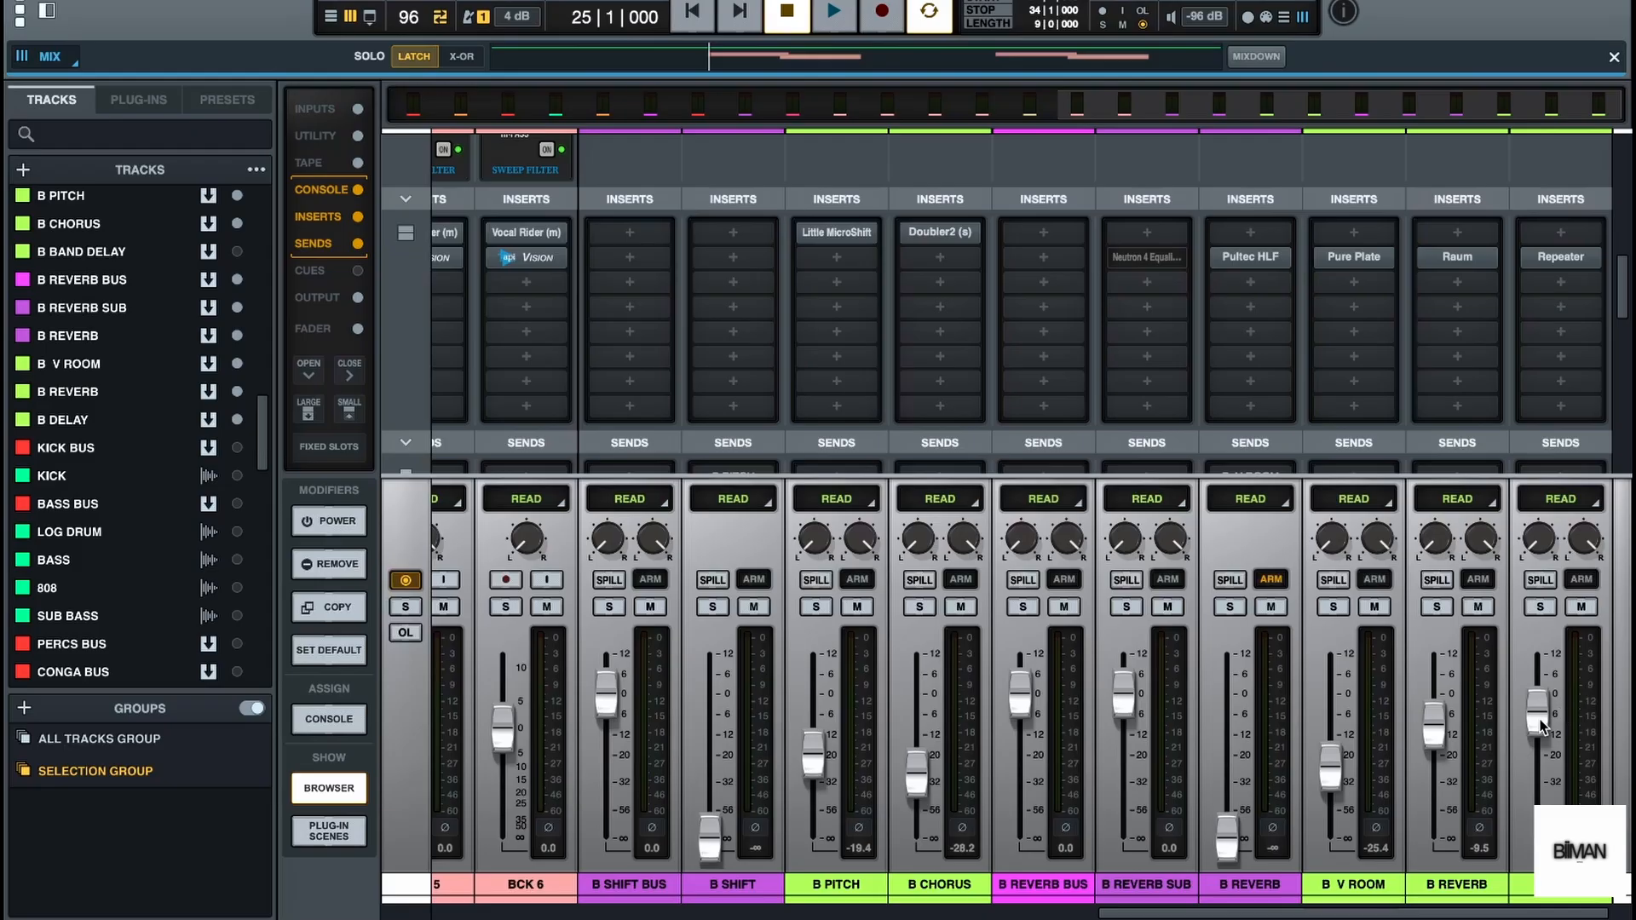
Lower the B DELAY bus fader and fine-tune its level while listening to playback
{"action": "left_click_drag", "start_coordinate": [1541, 721], "coordinate": [1541, 759]}
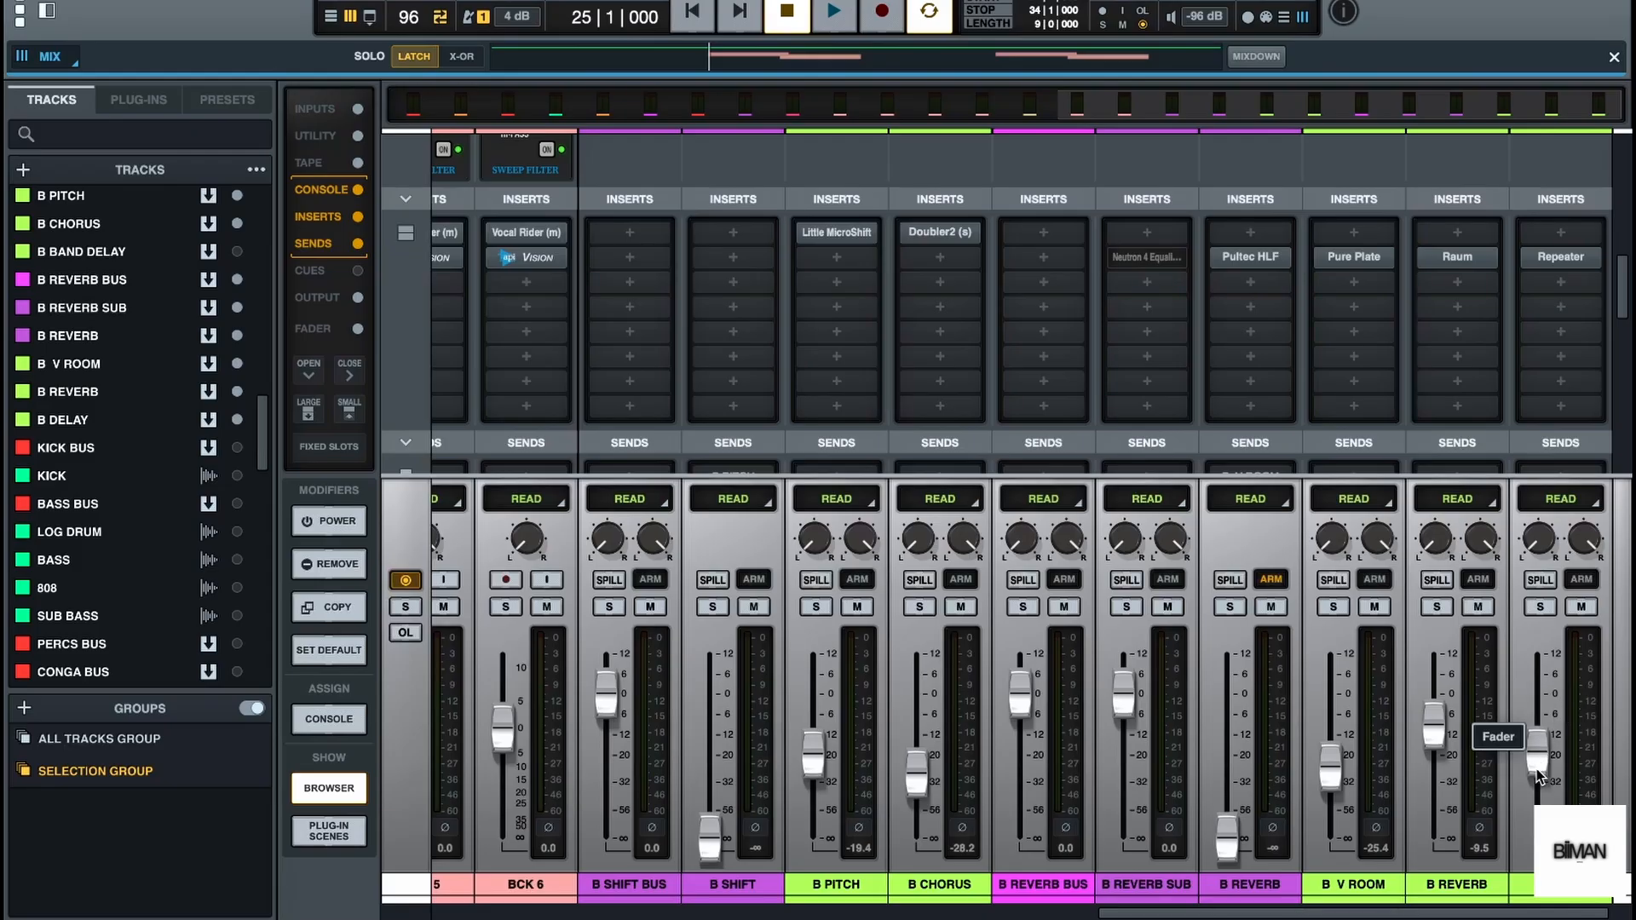
{"action": "key", "text": "space"}
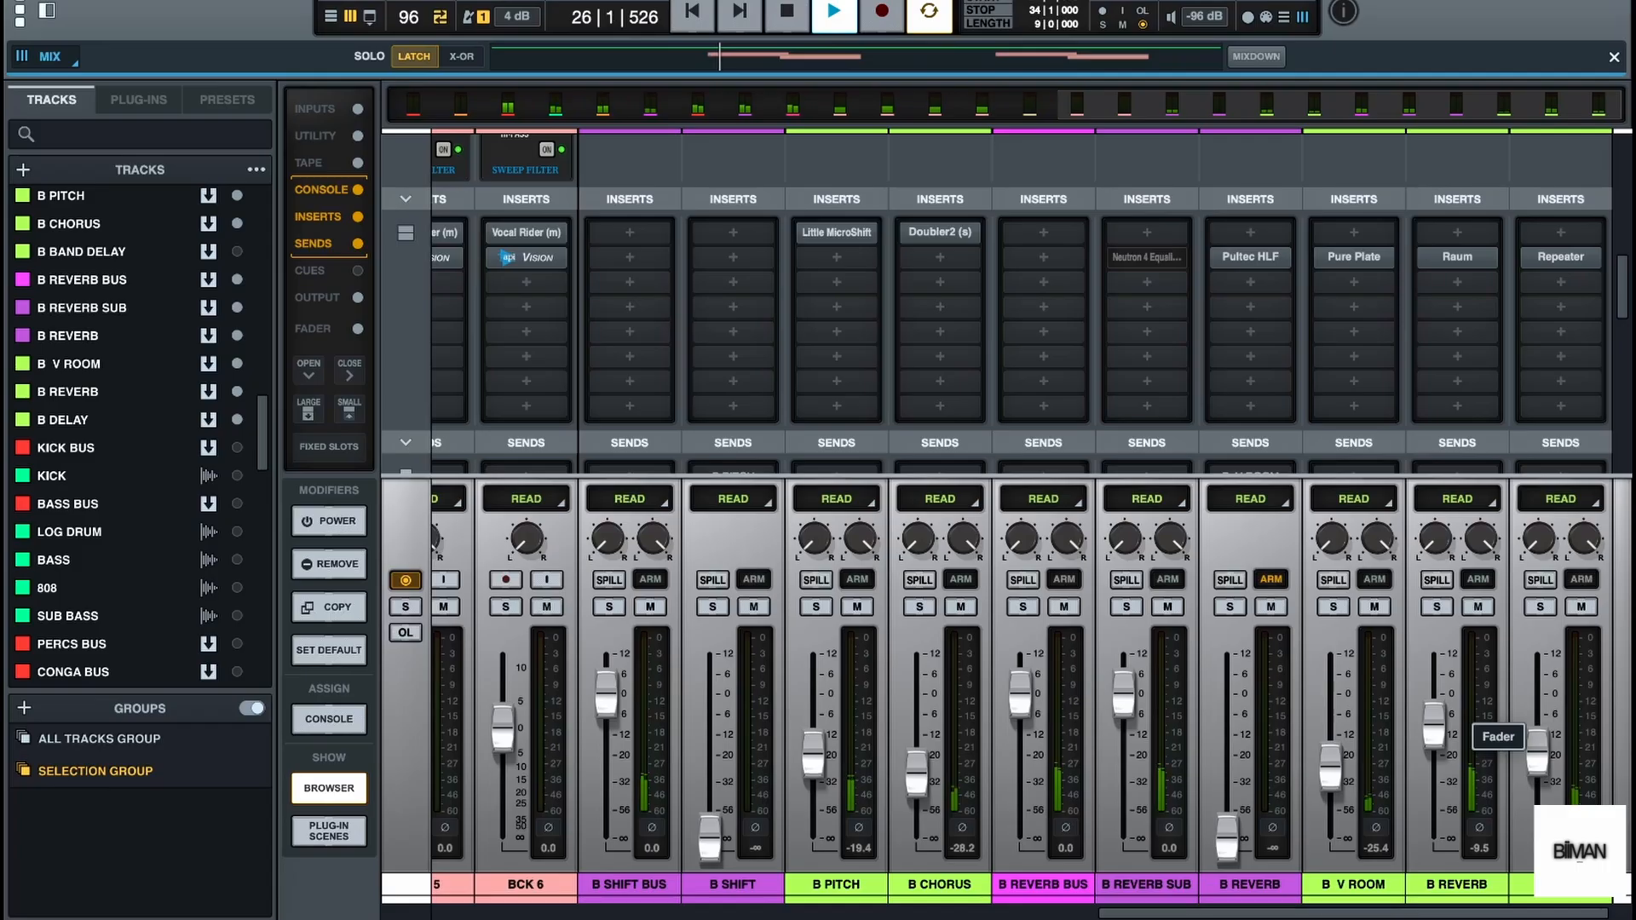
{"action": "left_click_drag", "start_coordinate": [1537, 760], "coordinate": [1538, 753]}
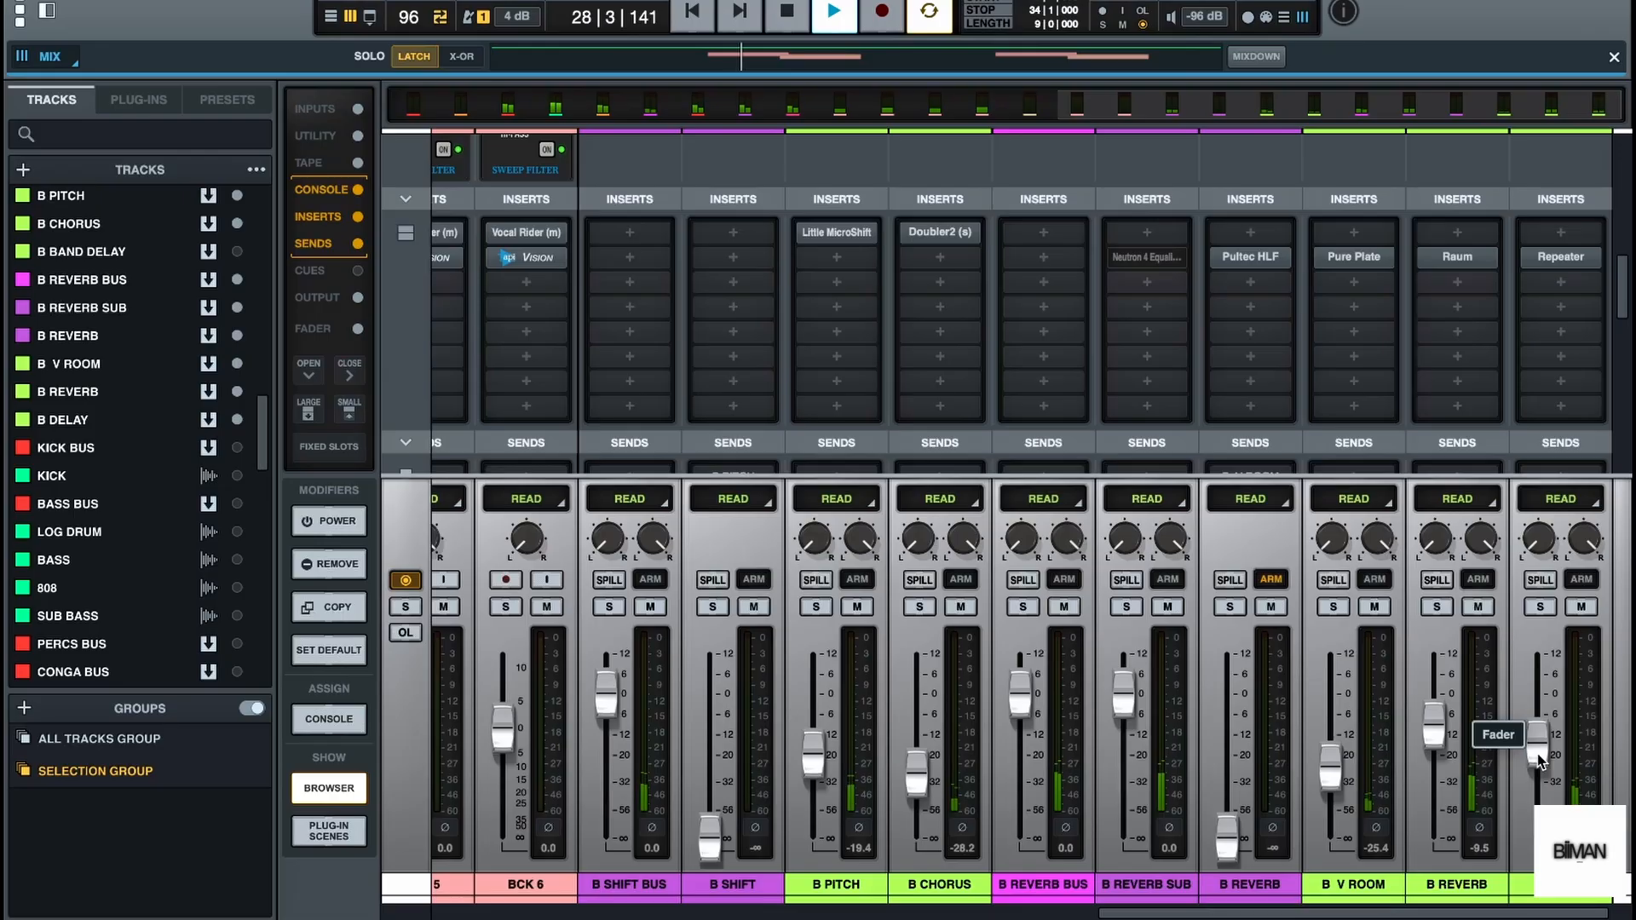
{"action": "key", "text": "space"}
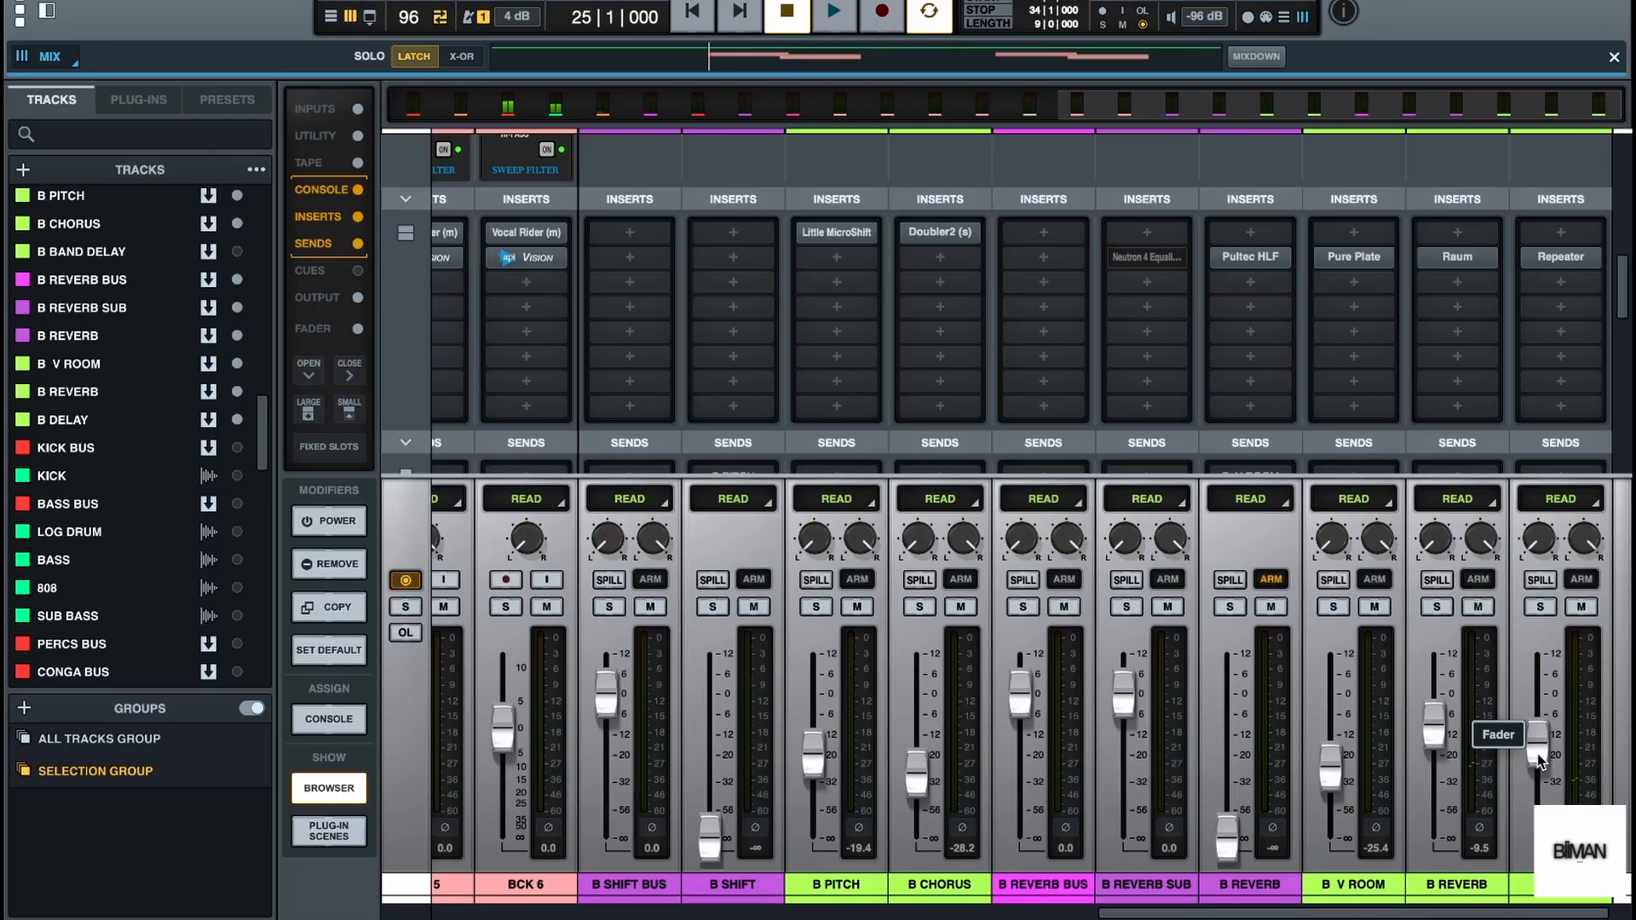
Lower the B DELAY fader further to about -20 dB and return to the B SUB and BCKS SUB channels in the mixer
{"action": "left_click_drag", "start_coordinate": [1266, 917], "coordinate": [1355, 919]}
{"action": "mouse_move", "coordinate": [1458, 260]}
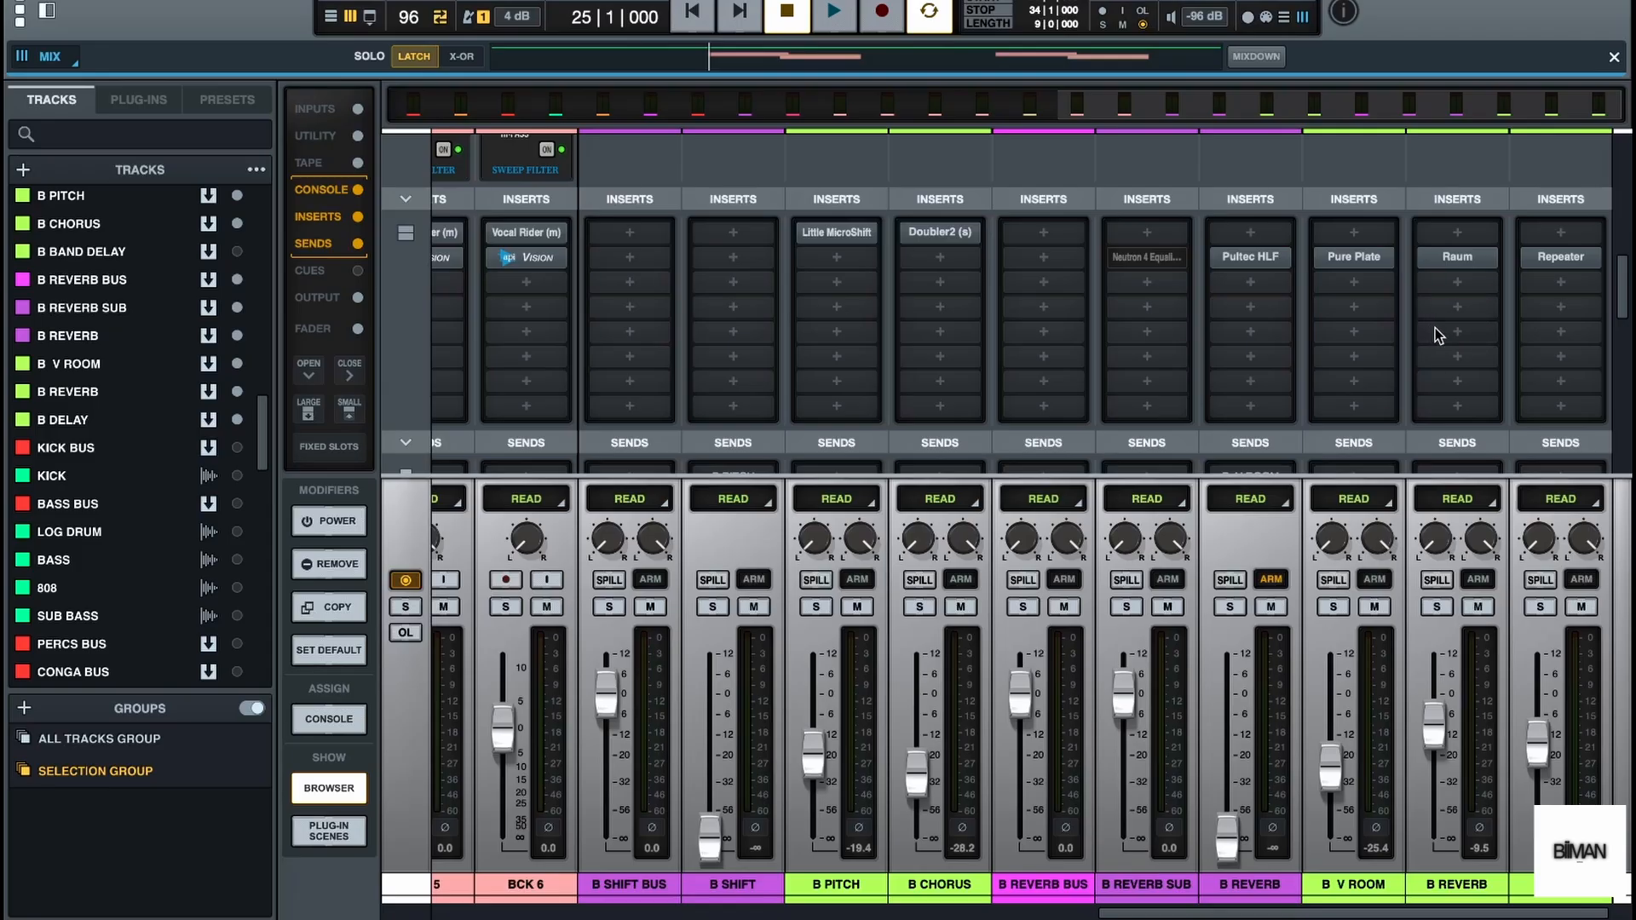
{"action": "left_click_drag", "start_coordinate": [1540, 747], "coordinate": [1540, 759]}
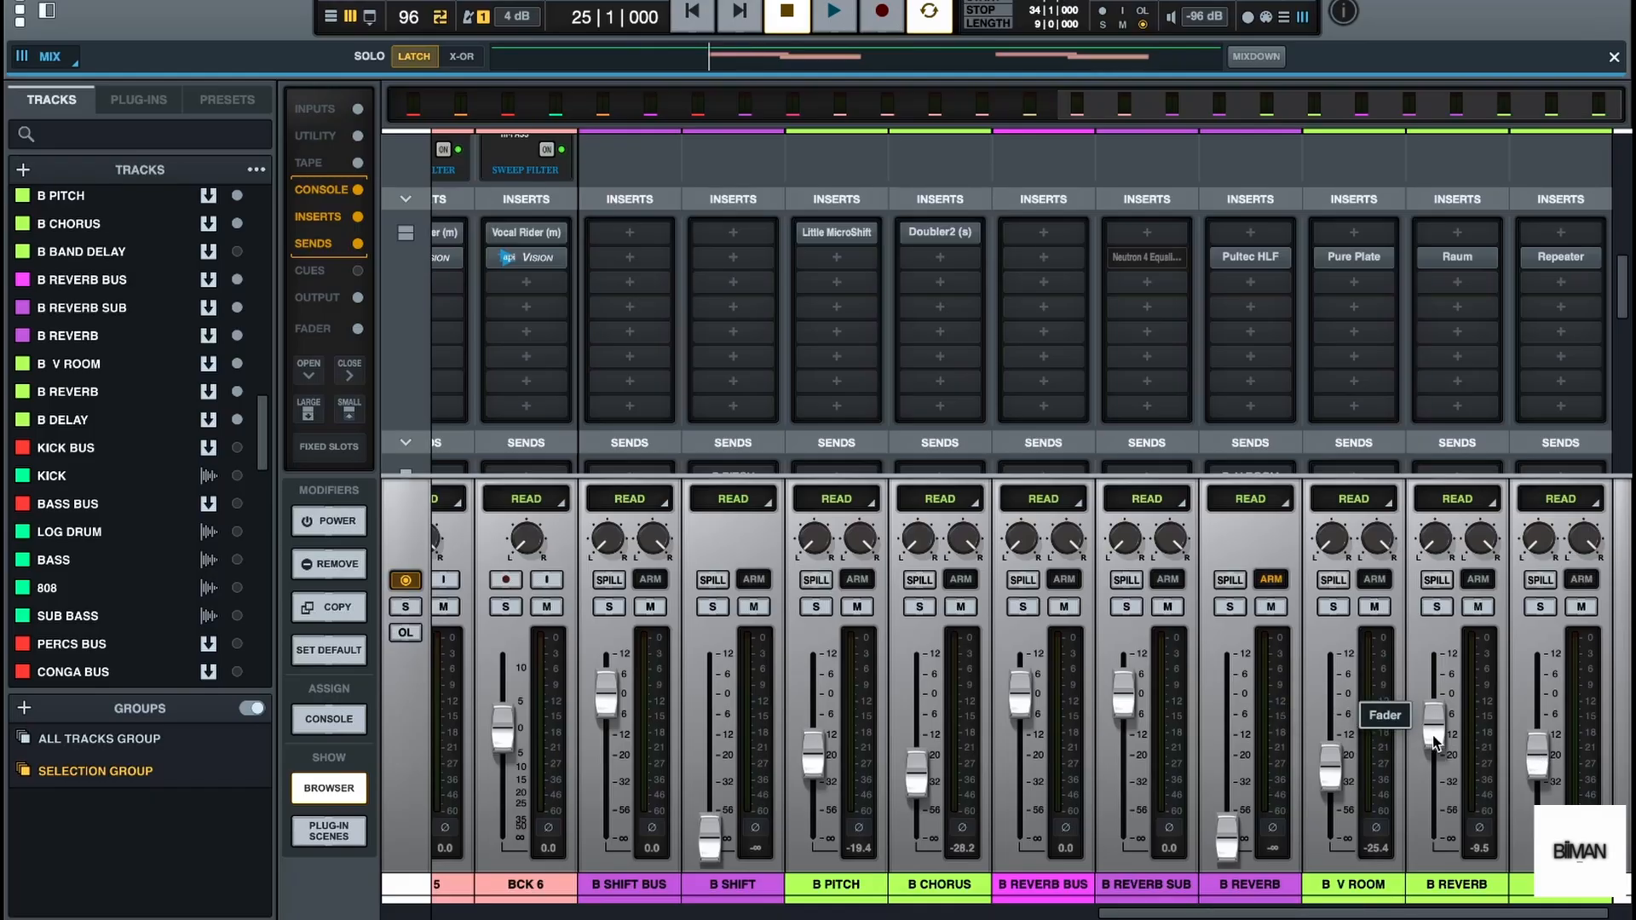
{"action": "left_click_drag", "start_coordinate": [1188, 914], "coordinate": [635, 917]}
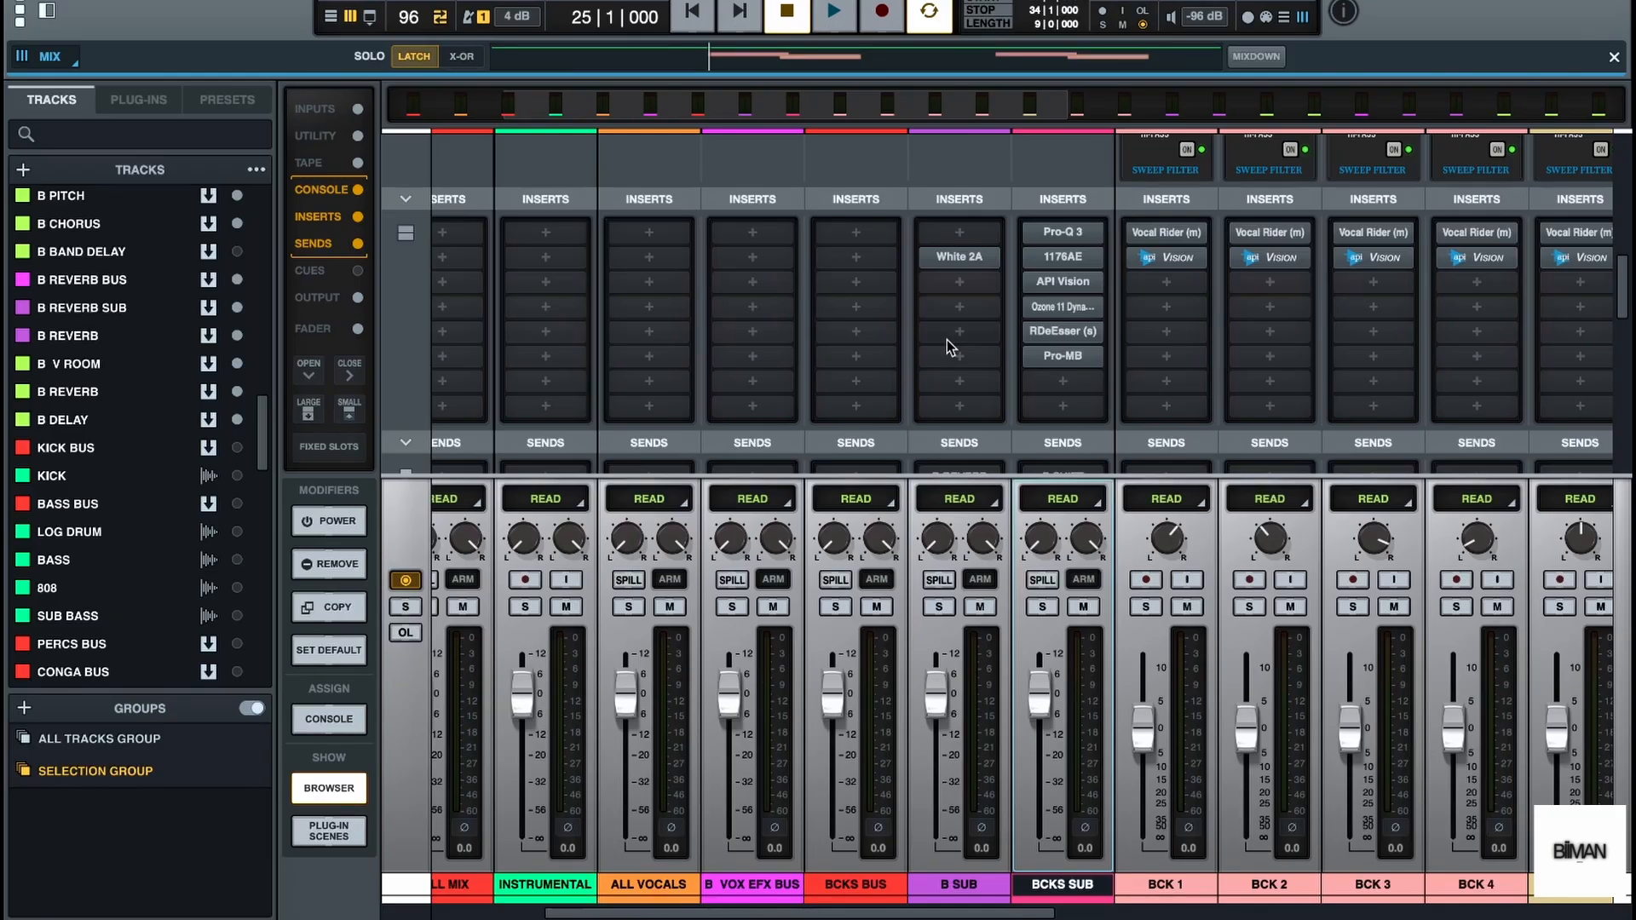
Bypass all BCKS SUB inserts plus the B REVERB send on B SUB and B SHIFT send on BCKS SUB, and audition the dry vocals
{"action": "scroll", "coordinate": [948, 339], "scroll_direction": "down", "scroll_amount": 3}
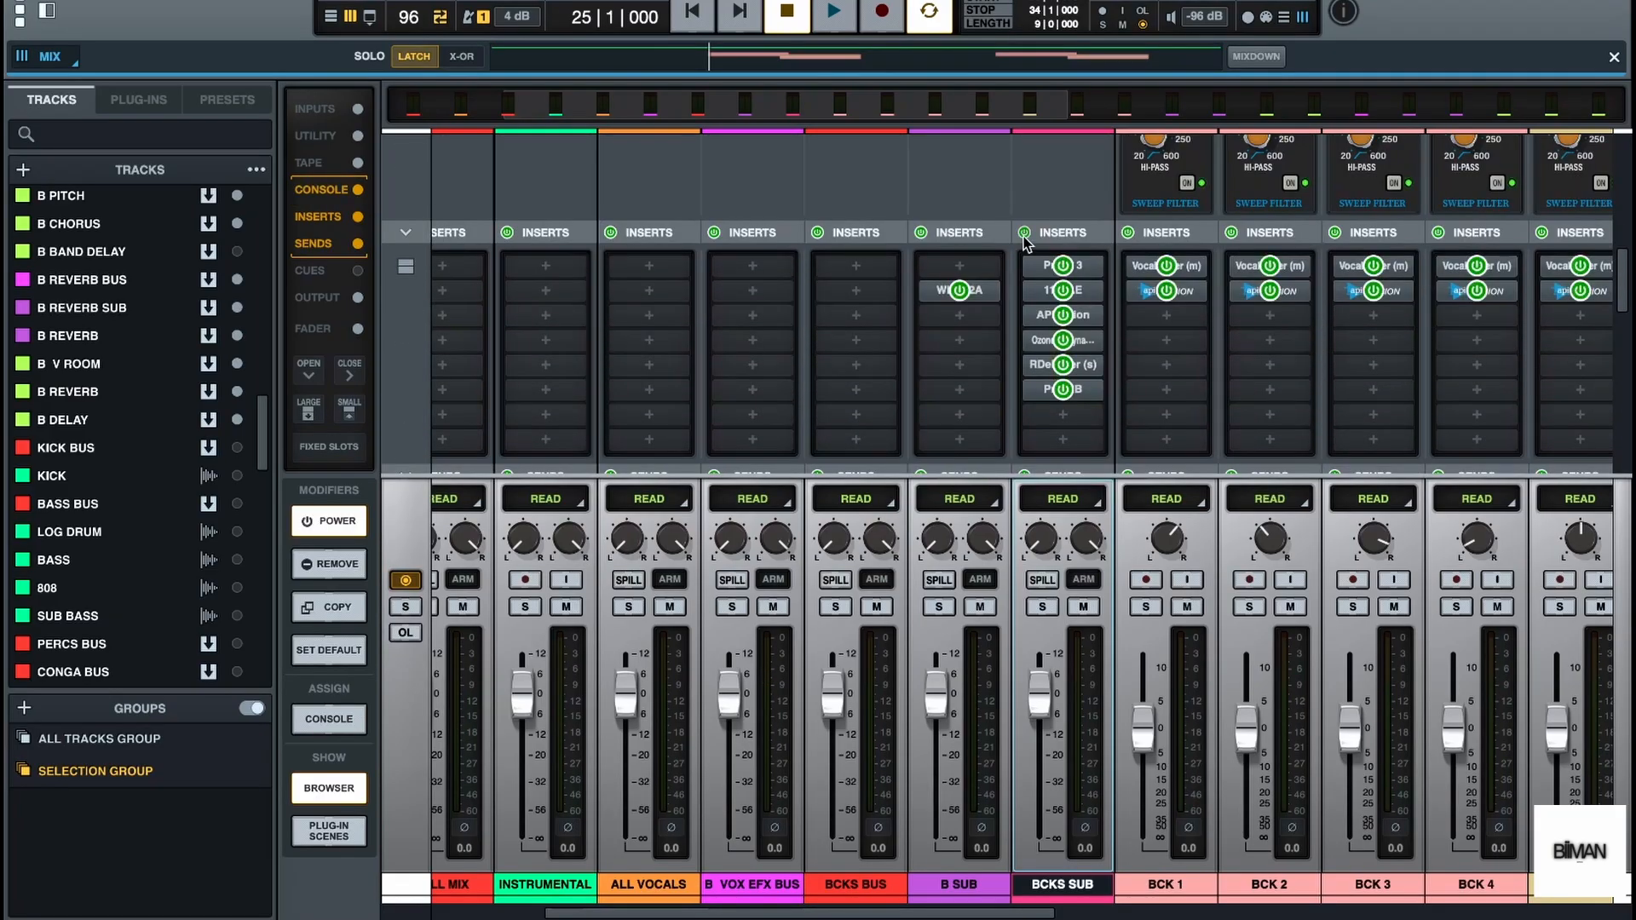
{"action": "left_click", "coordinate": [1024, 239]}
{"action": "scroll", "coordinate": [1144, 398], "scroll_direction": "down", "scroll_amount": 2}
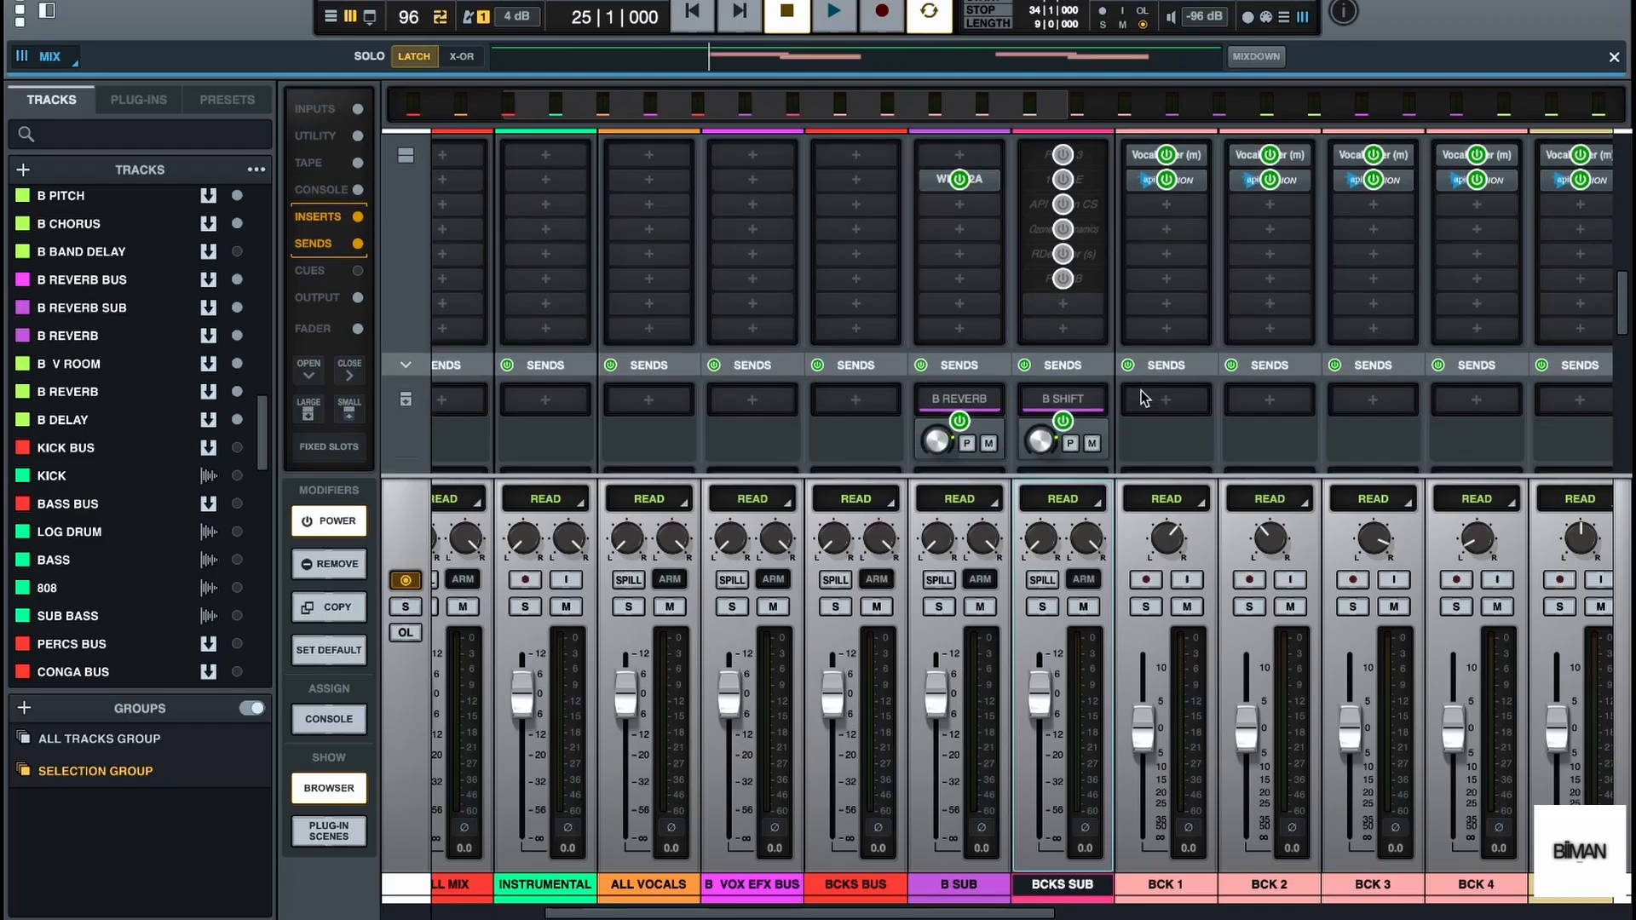
{"action": "left_click", "coordinate": [1063, 421]}
{"action": "left_click", "coordinate": [959, 421]}
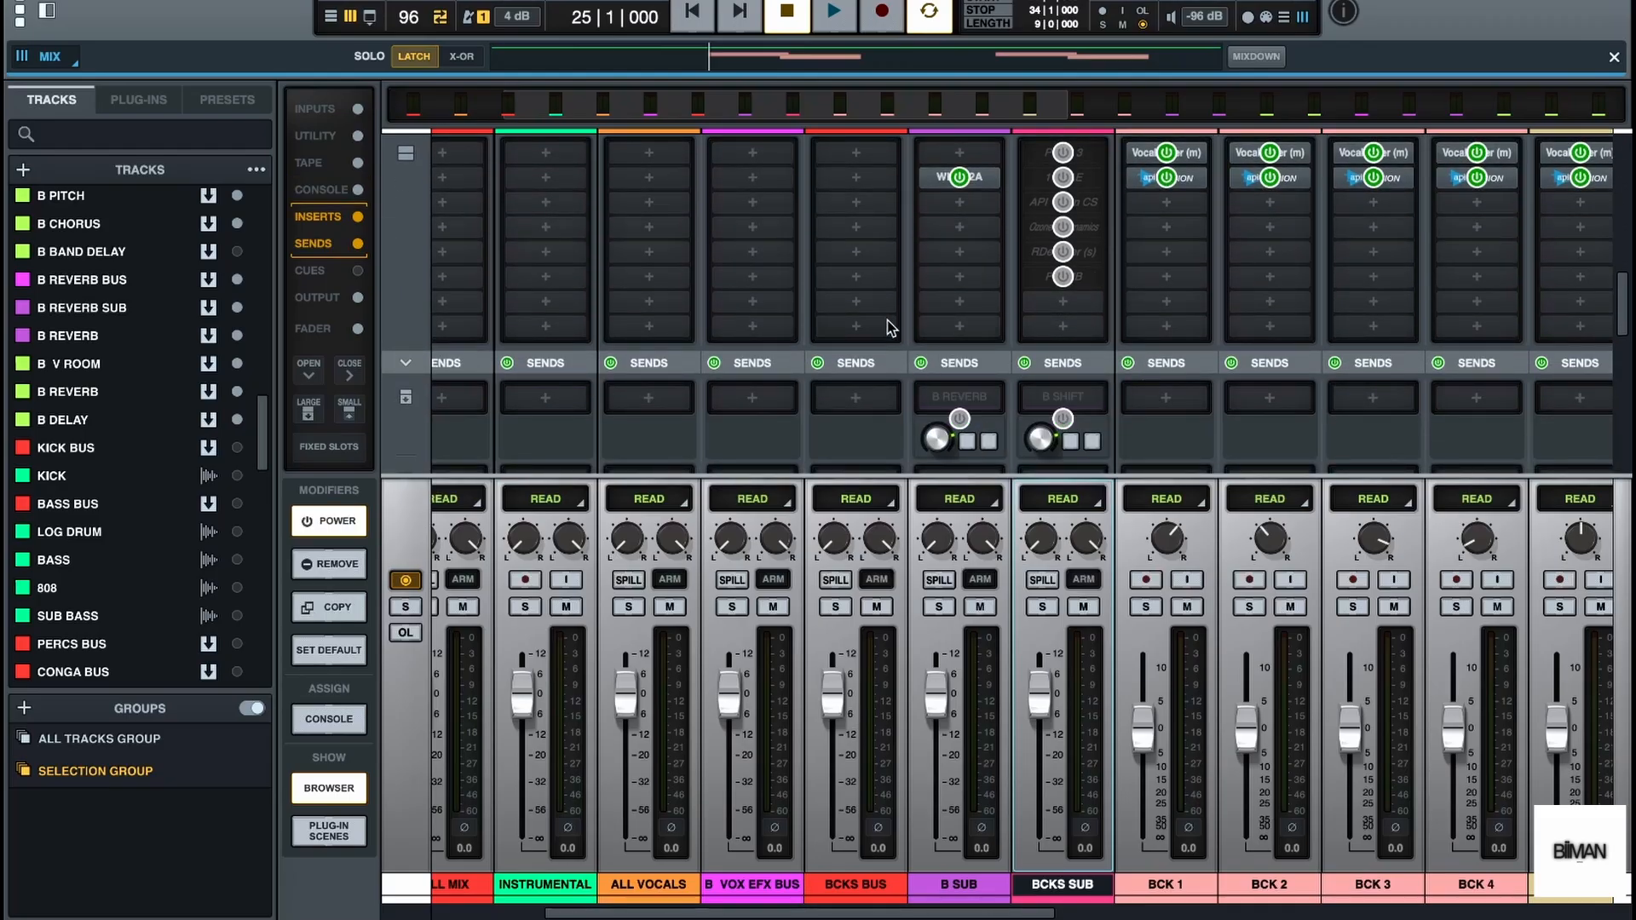
{"action": "key", "text": "space"}
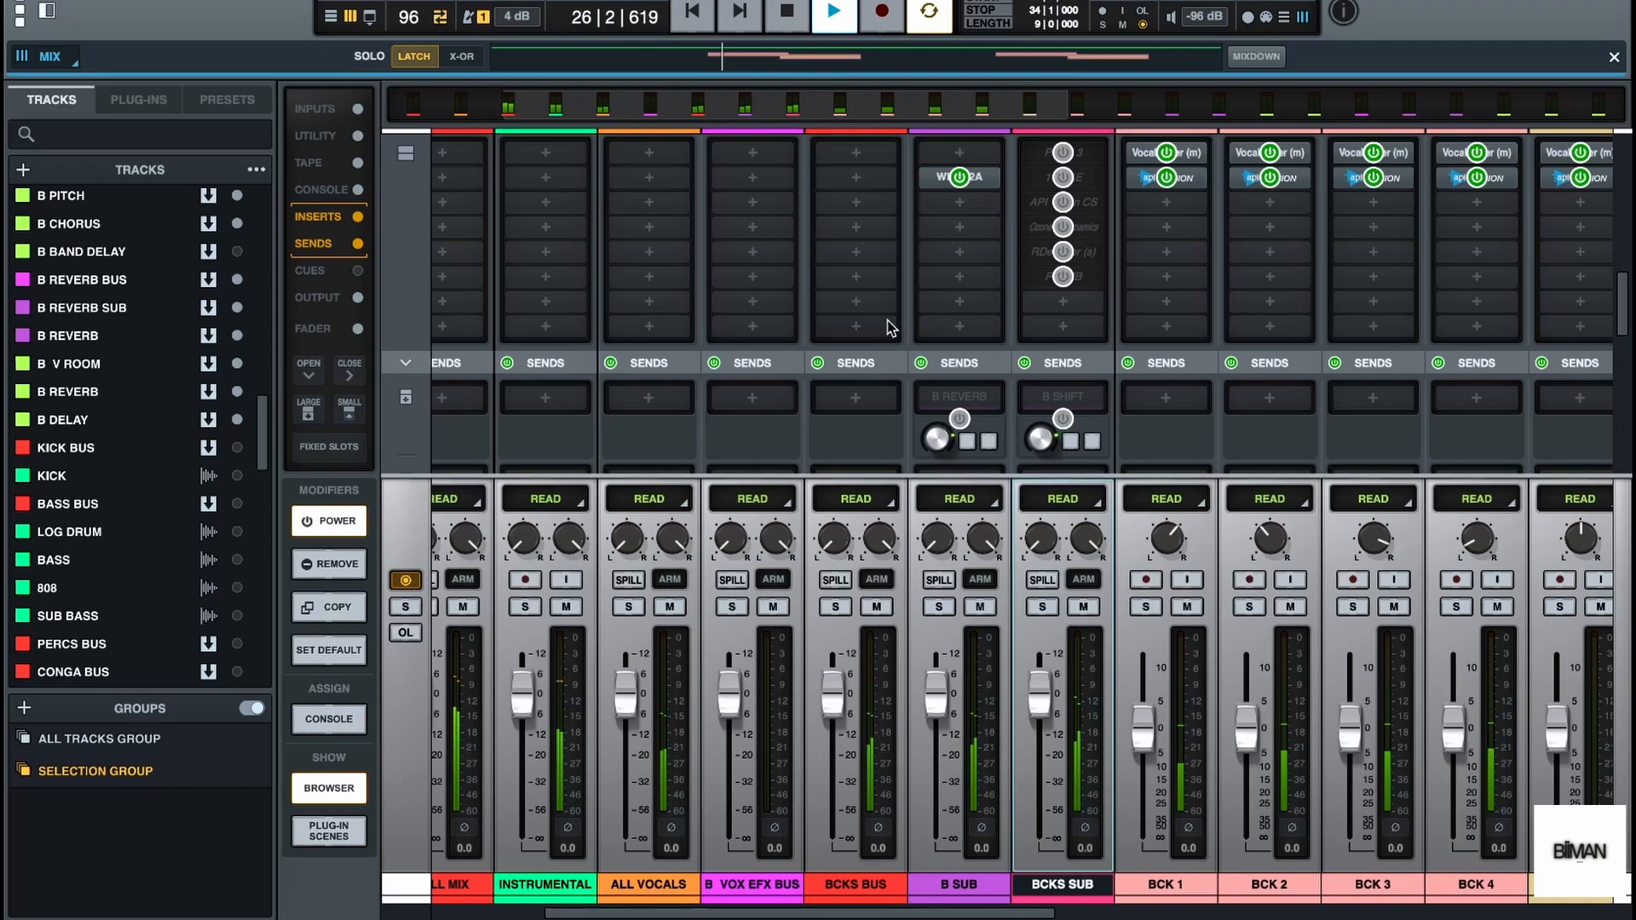
{"action": "key", "text": "space"}
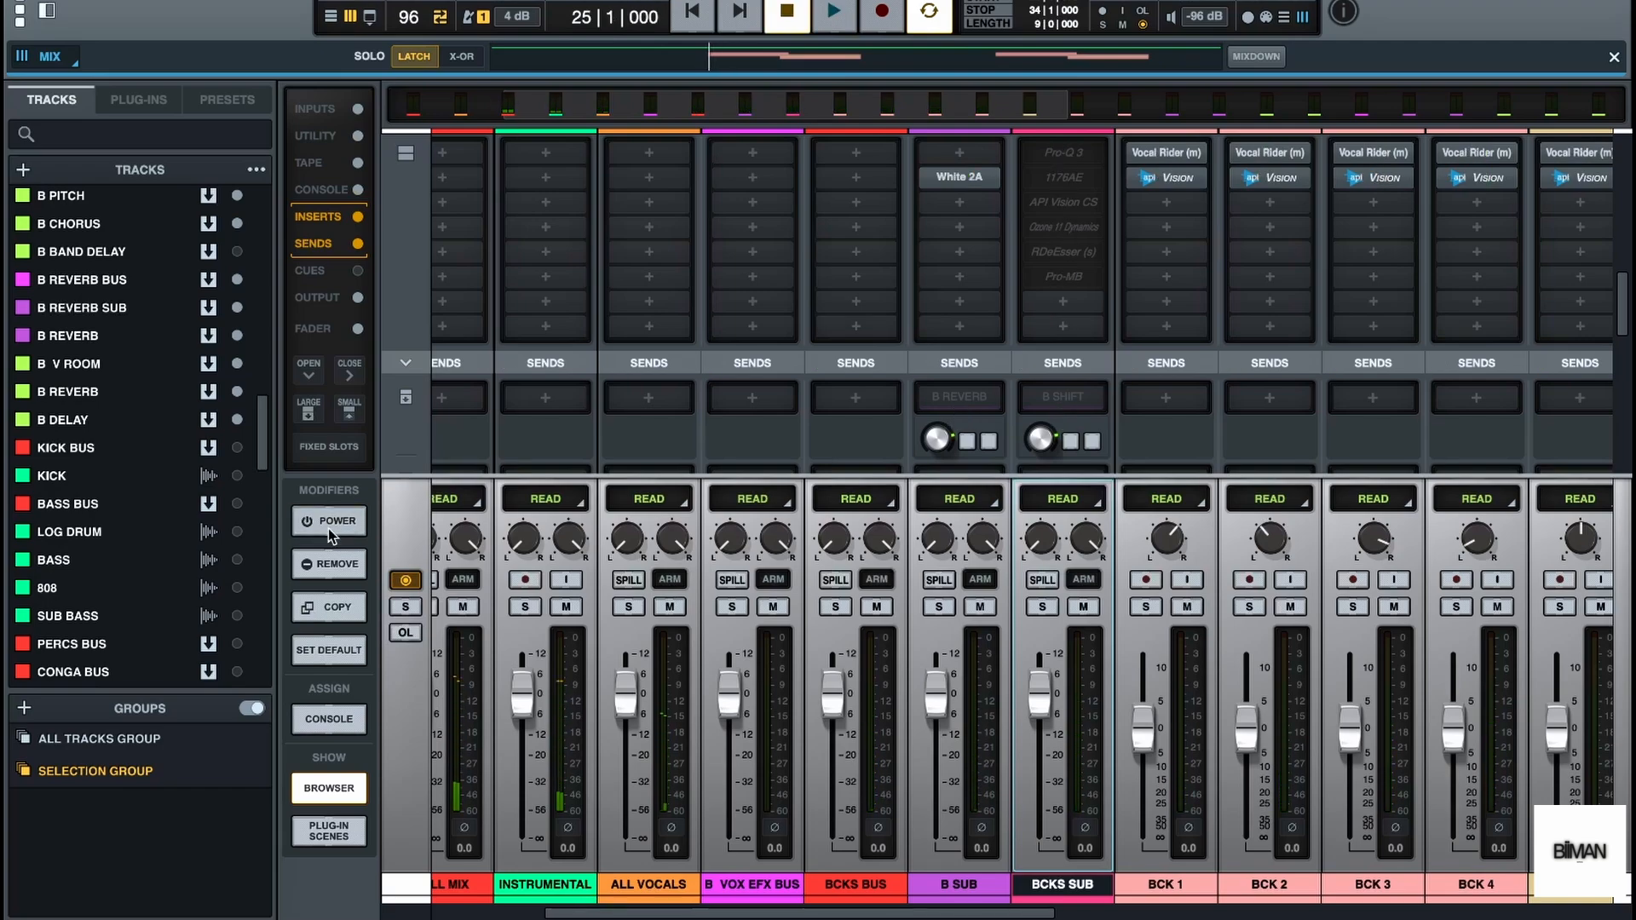
Re-enable all BCKS SUB inserts, the B SHIFT send on BCKS SUB and the B REVERB send on B SUB
{"action": "left_click", "coordinate": [329, 522]}
{"action": "scroll", "coordinate": [999, 270], "scroll_direction": "up", "scroll_amount": 2}
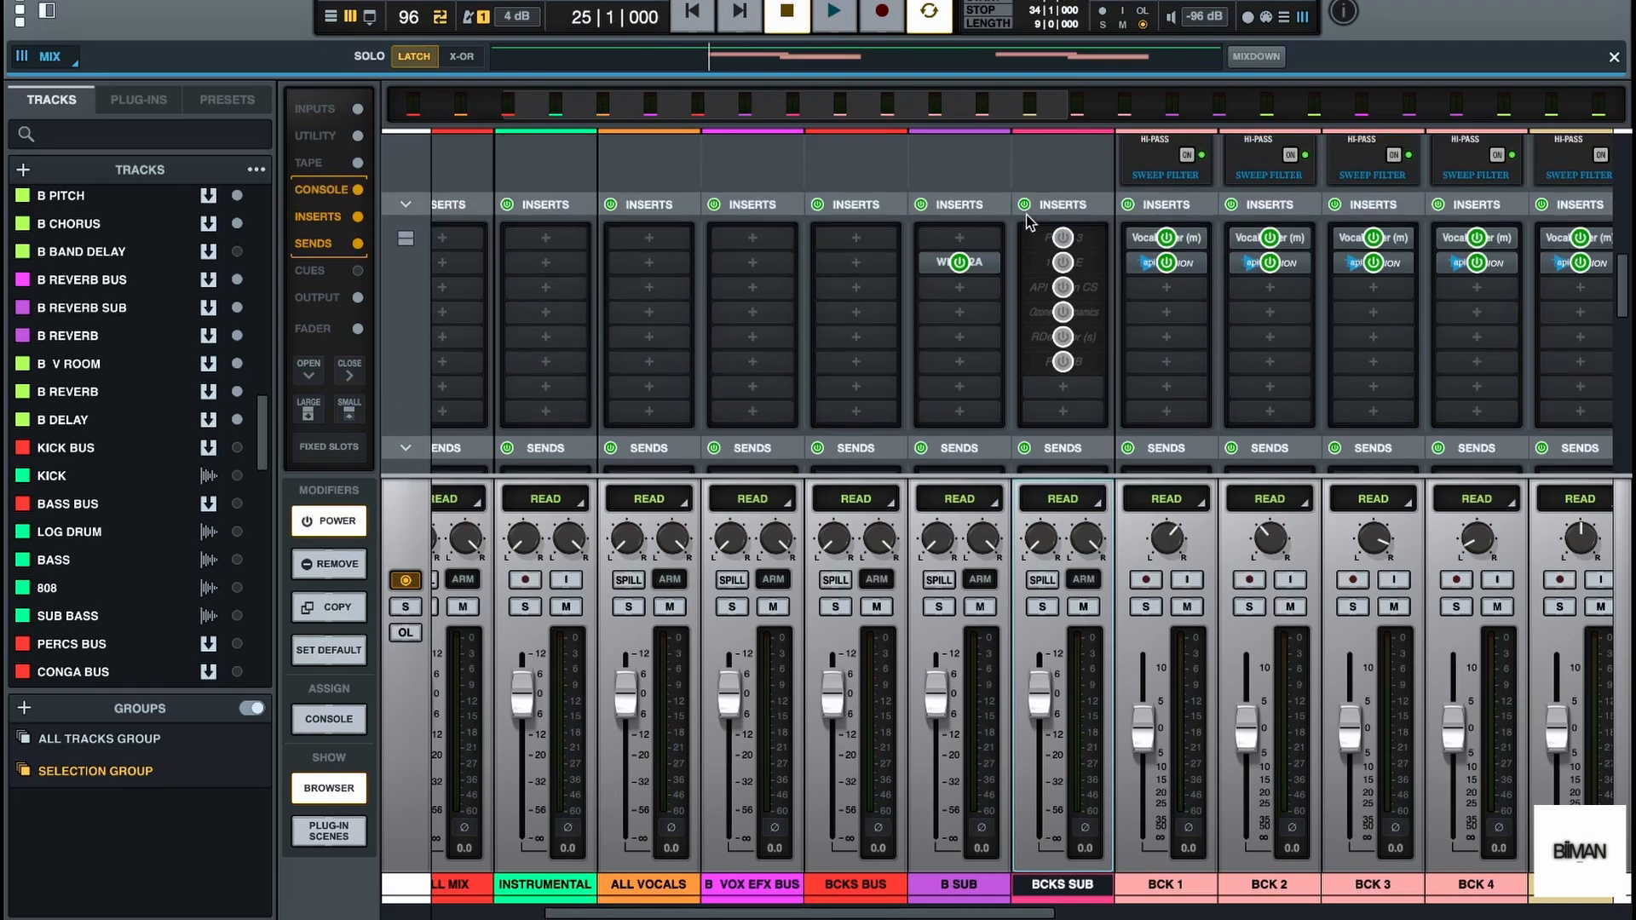
{"action": "left_click", "coordinate": [1026, 205]}
{"action": "scroll", "coordinate": [1027, 213], "scroll_direction": "down", "scroll_amount": 3}
{"action": "left_click", "coordinate": [1024, 328]}
{"action": "left_click", "coordinate": [923, 329]}
Play the backing vocal section from bar 25 with processing engaged, review the vocal buses in the mixer, and stop playback in the timeline
{"action": "key", "text": "space"}
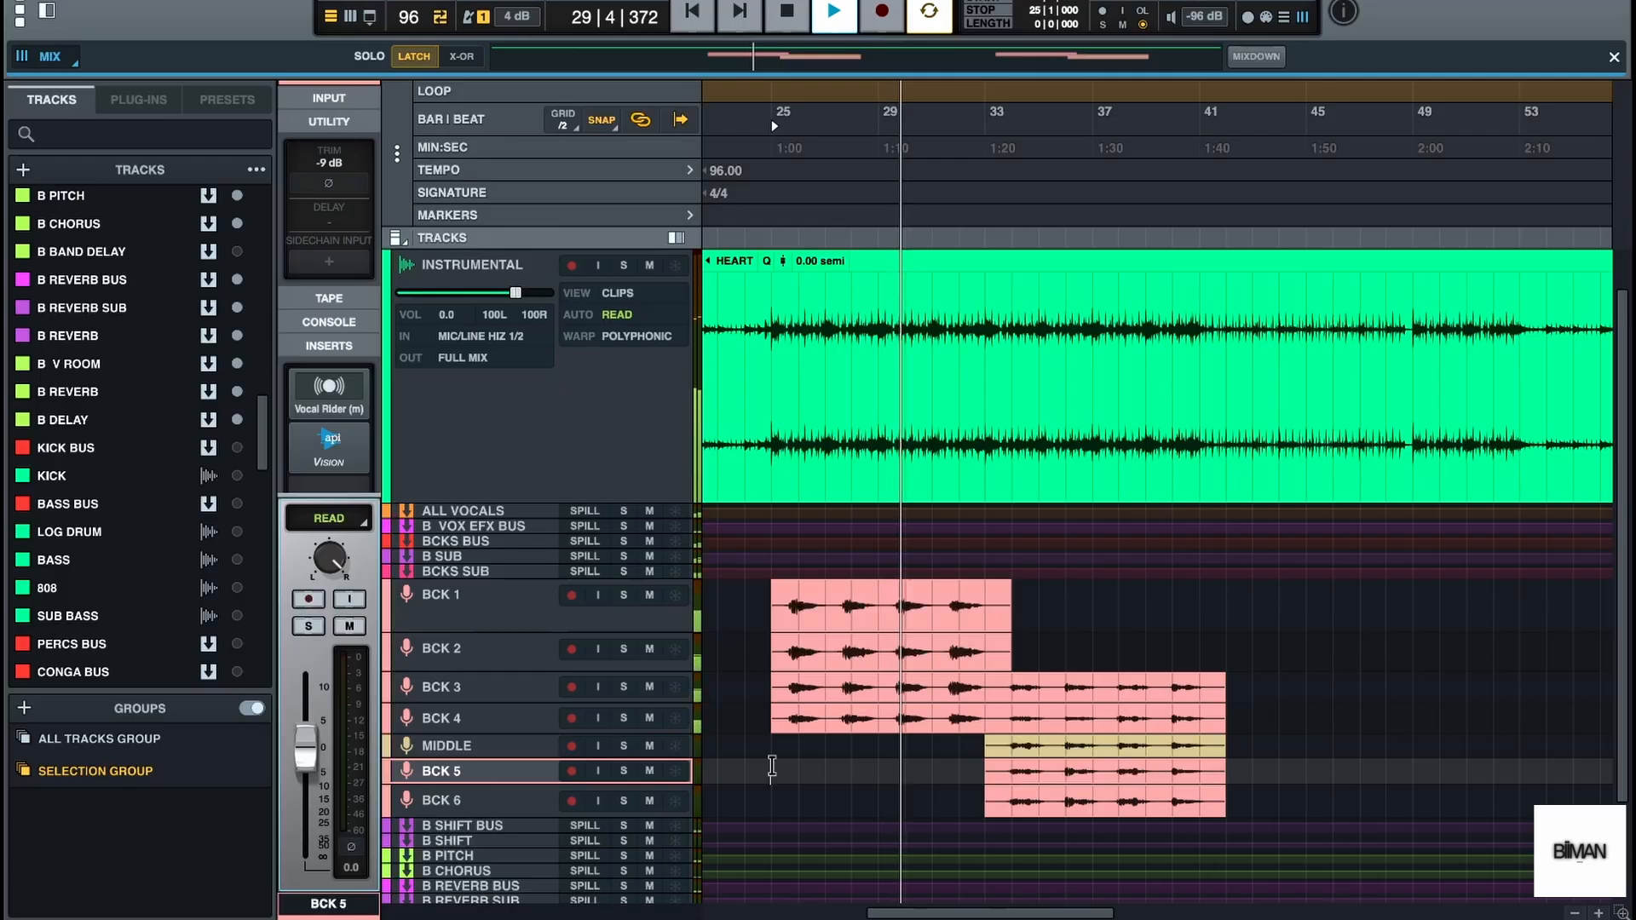
{"action": "mouse_move", "coordinate": [869, 914]}
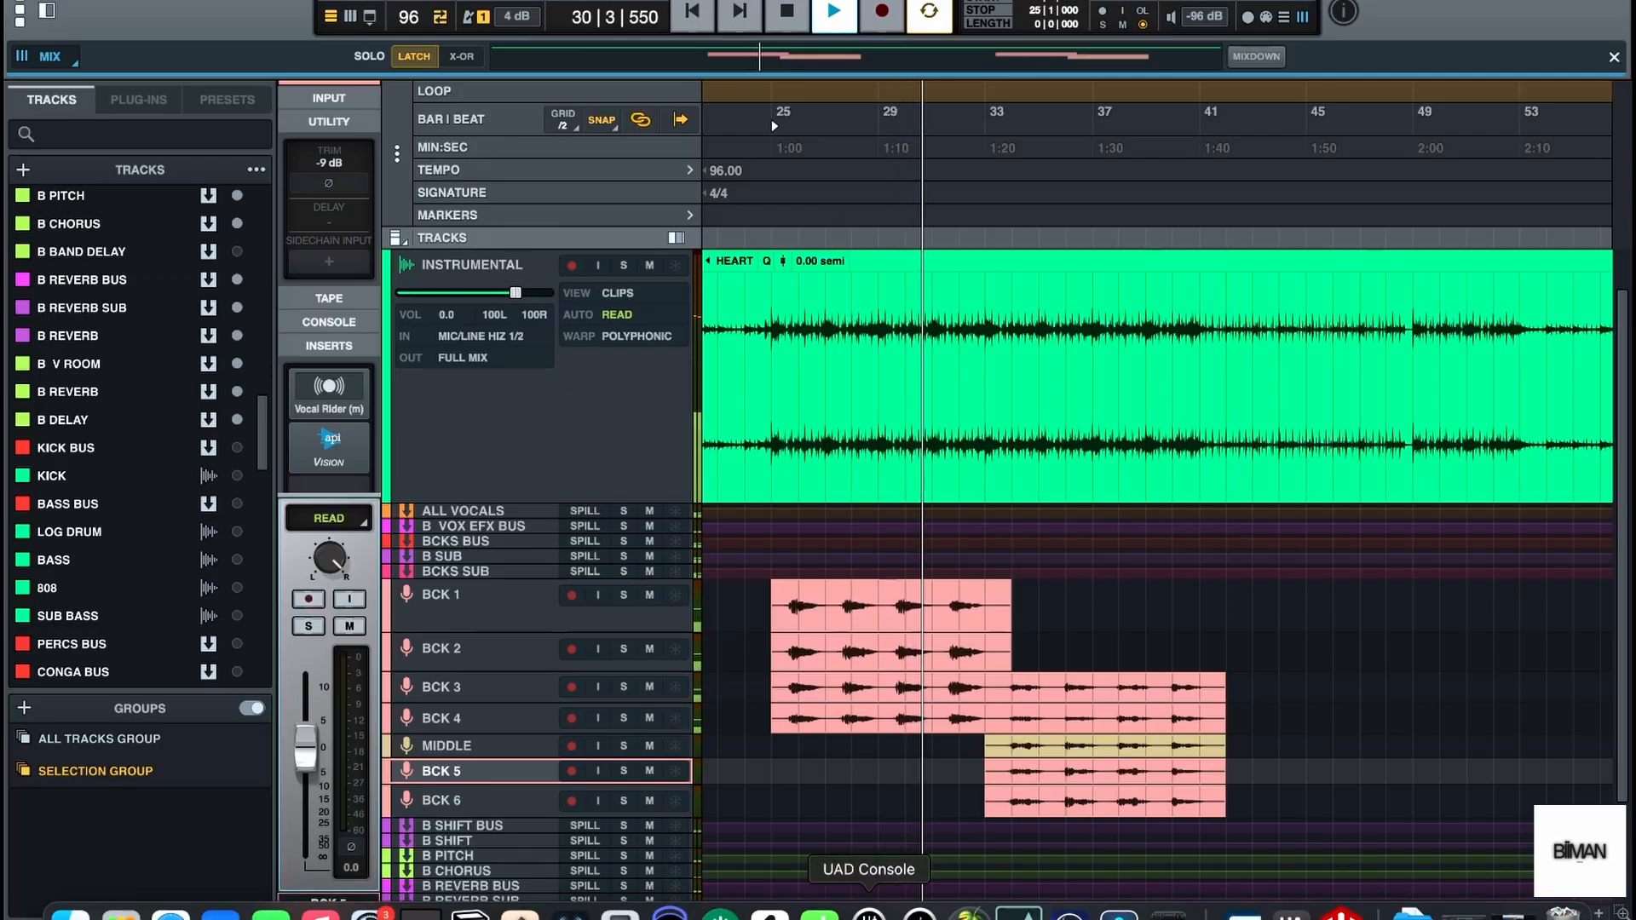
{"action": "key", "text": "F3"}
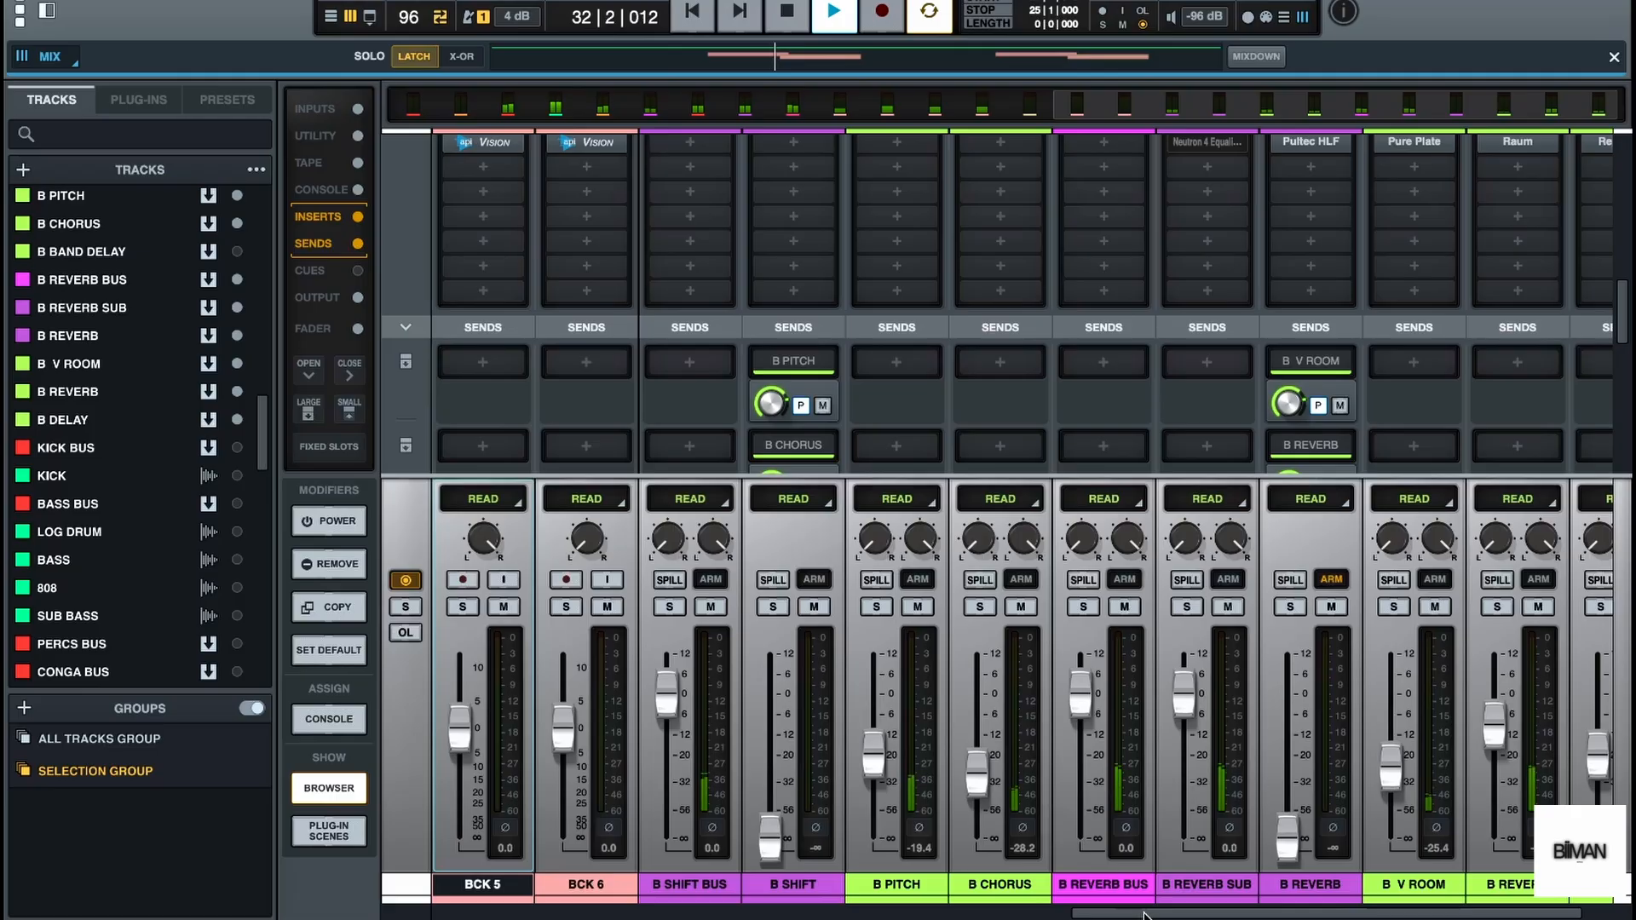
{"action": "left_click_drag", "start_coordinate": [1144, 915], "coordinate": [538, 911]}
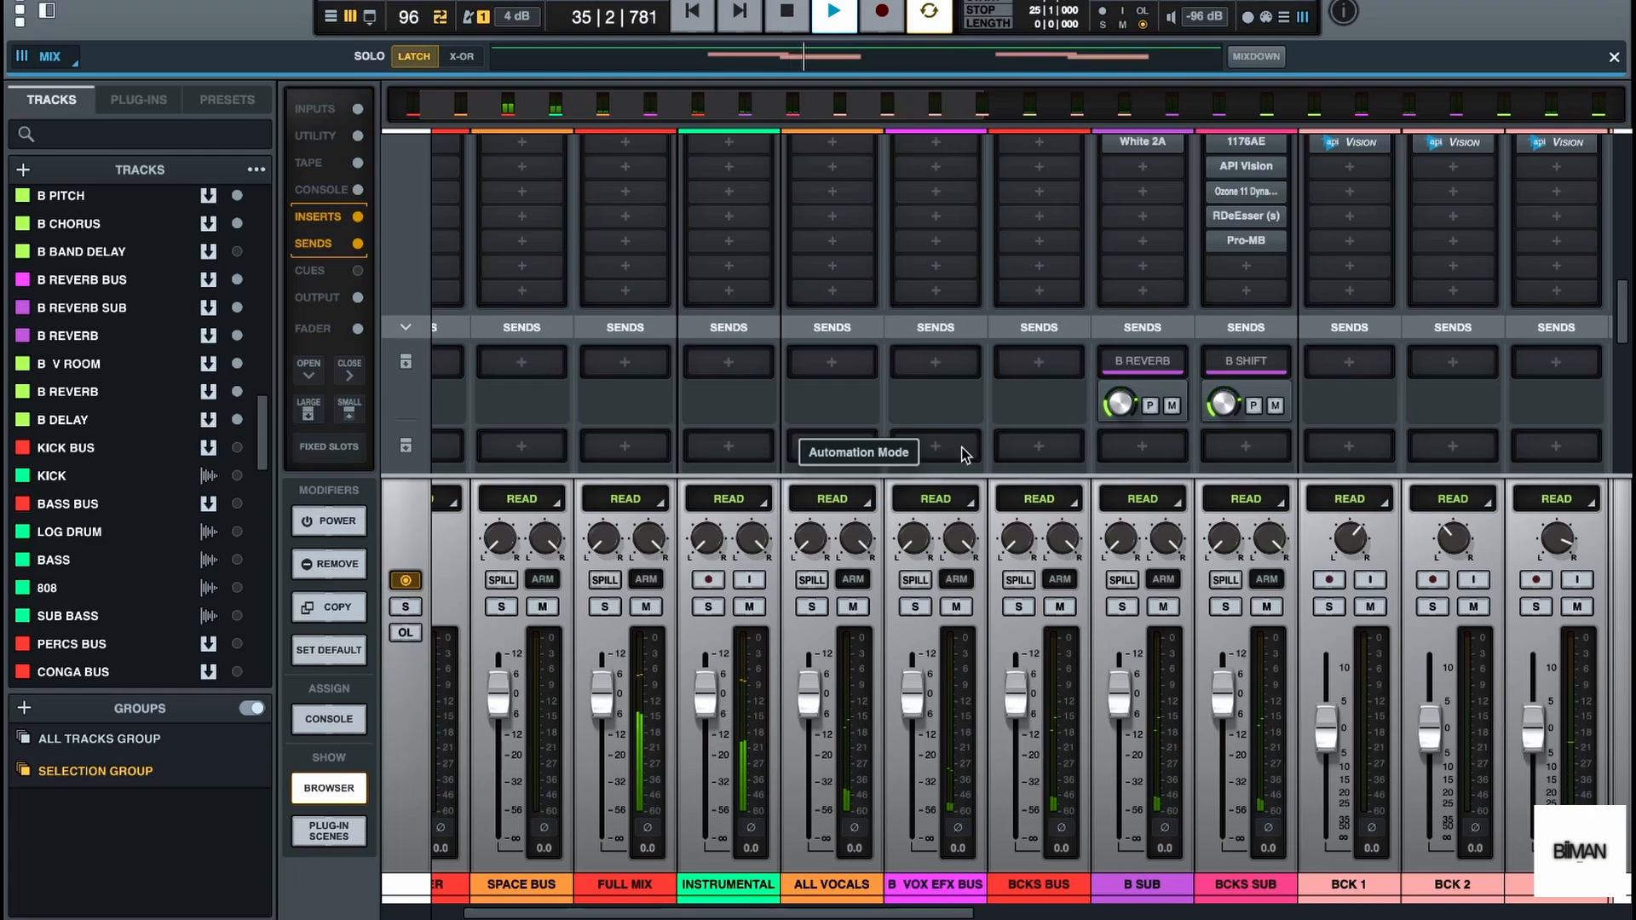
{"action": "scroll", "coordinate": [994, 424], "scroll_direction": "up", "scroll_amount": 3}
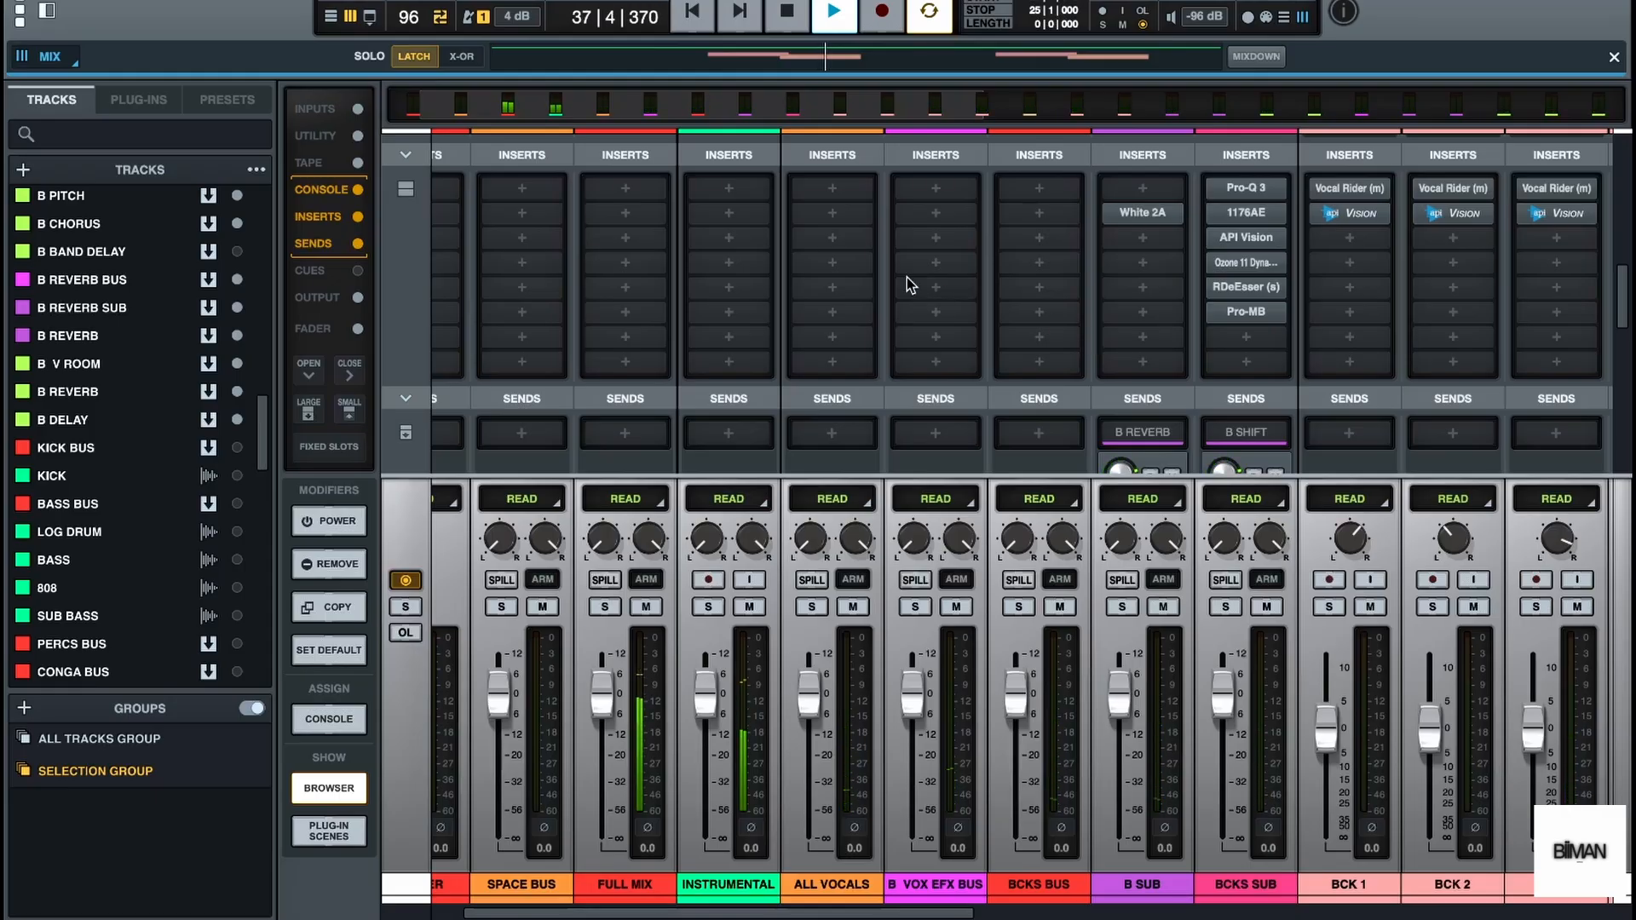
{"action": "left_click", "coordinate": [332, 19]}
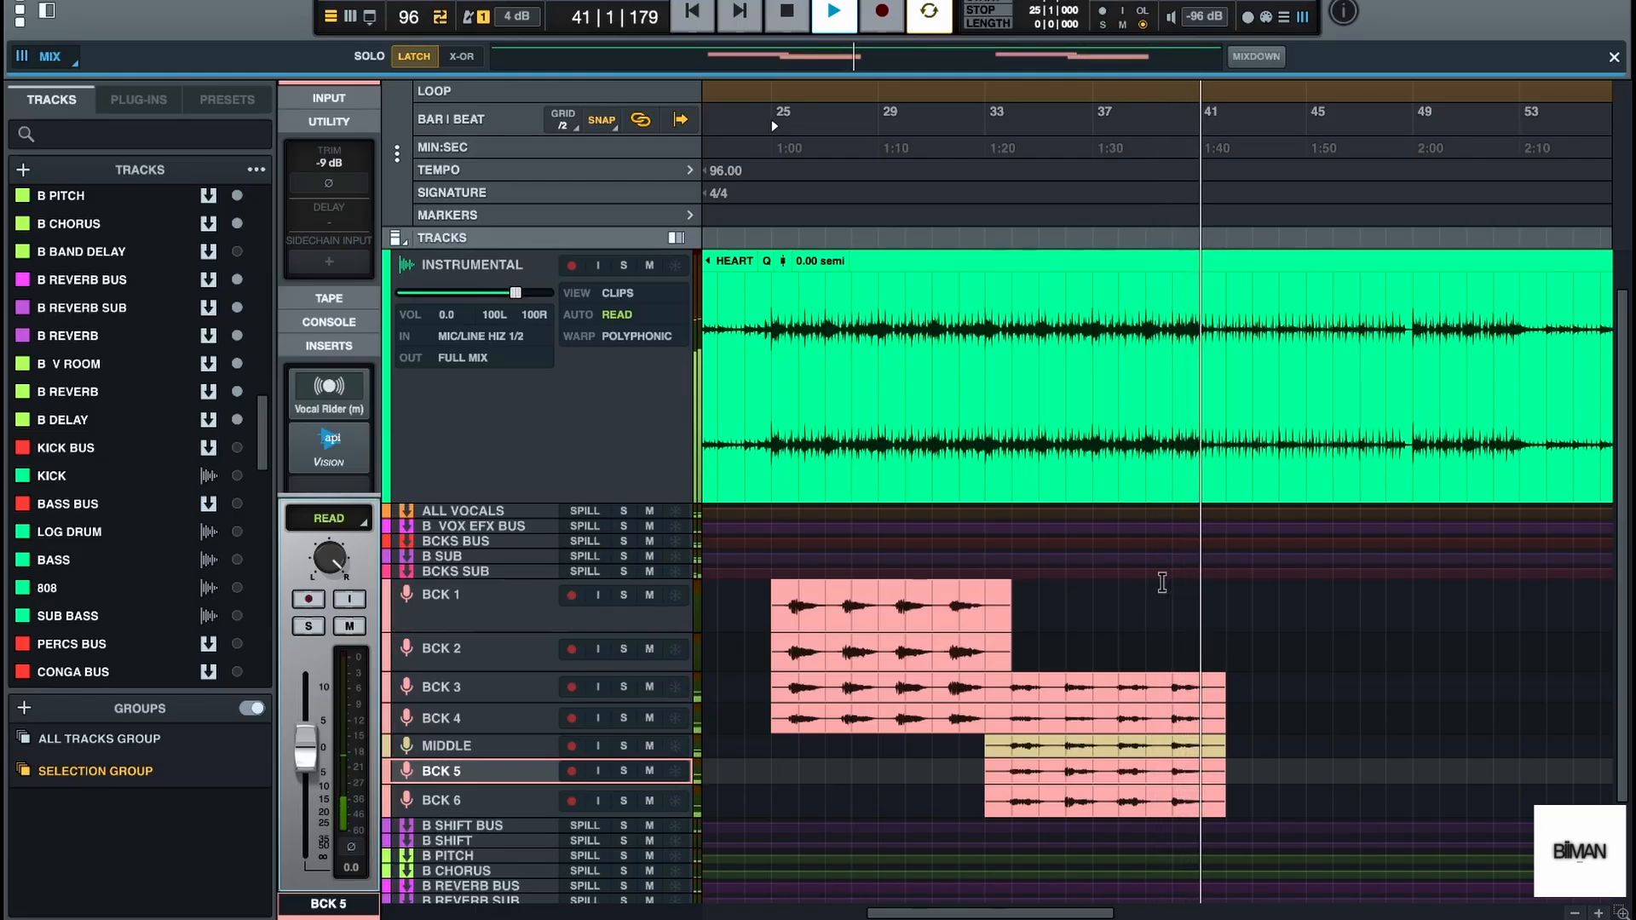
{"action": "key", "text": "space"}
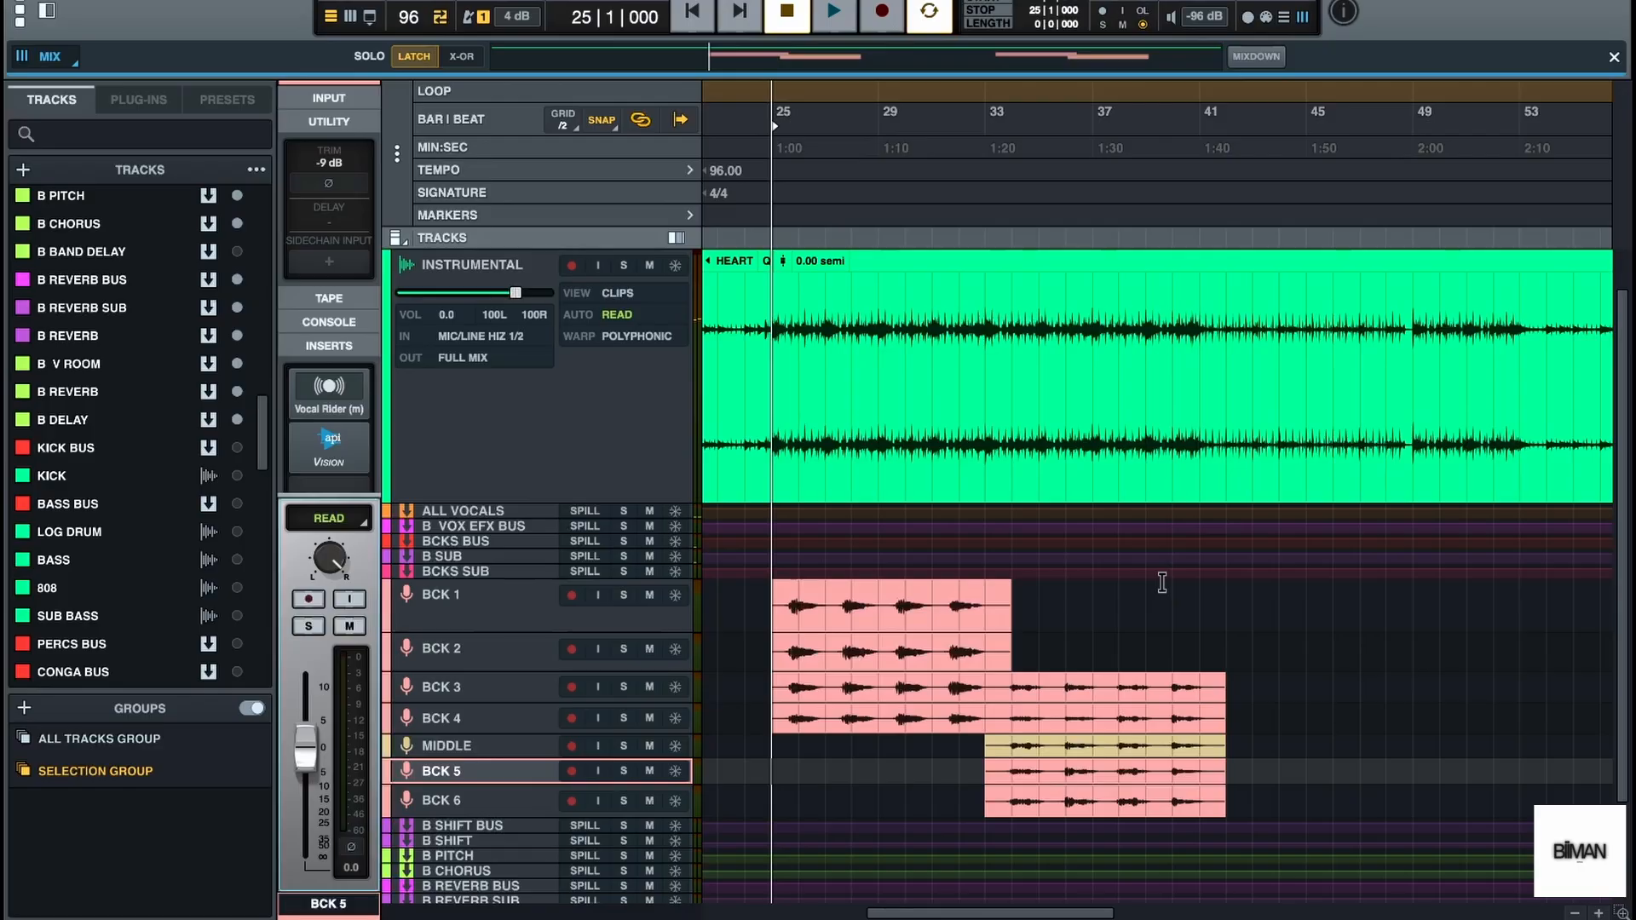